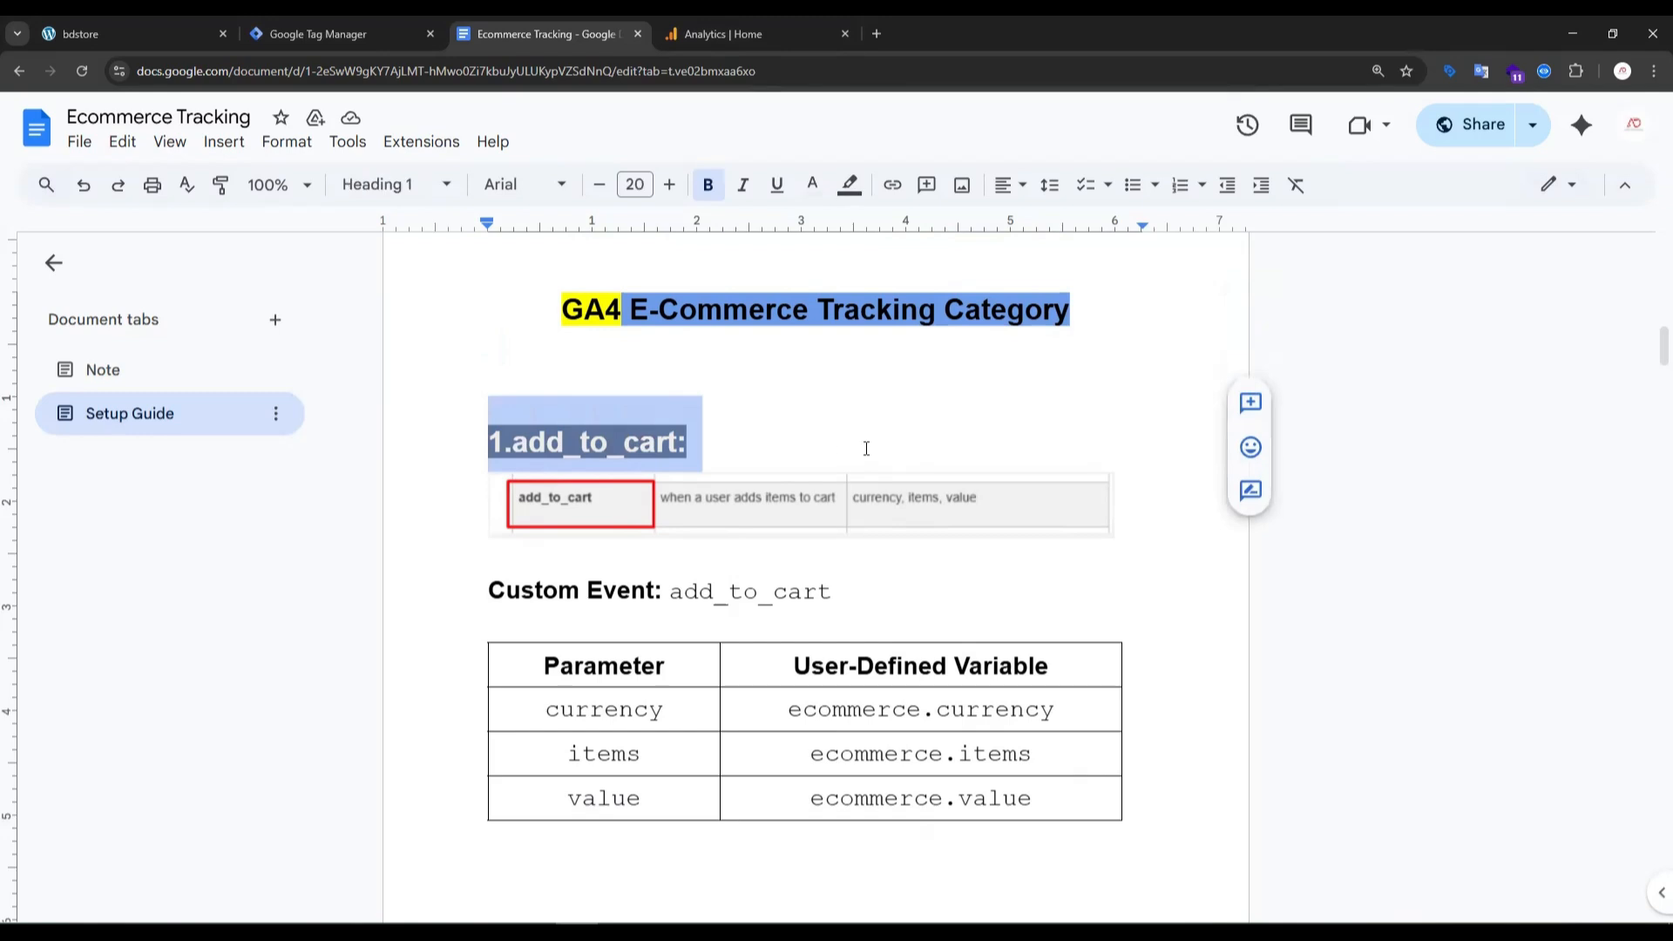
- Review the Setup Guide's GA4 e-commerce event sections from add_to_cart through view_item_list, highlighting the event headings
{"action": "scroll", "coordinate": [866, 445], "scroll_direction": "down", "scroll_amount": 10}
{"action": "triple_click", "coordinate": [630, 390]}
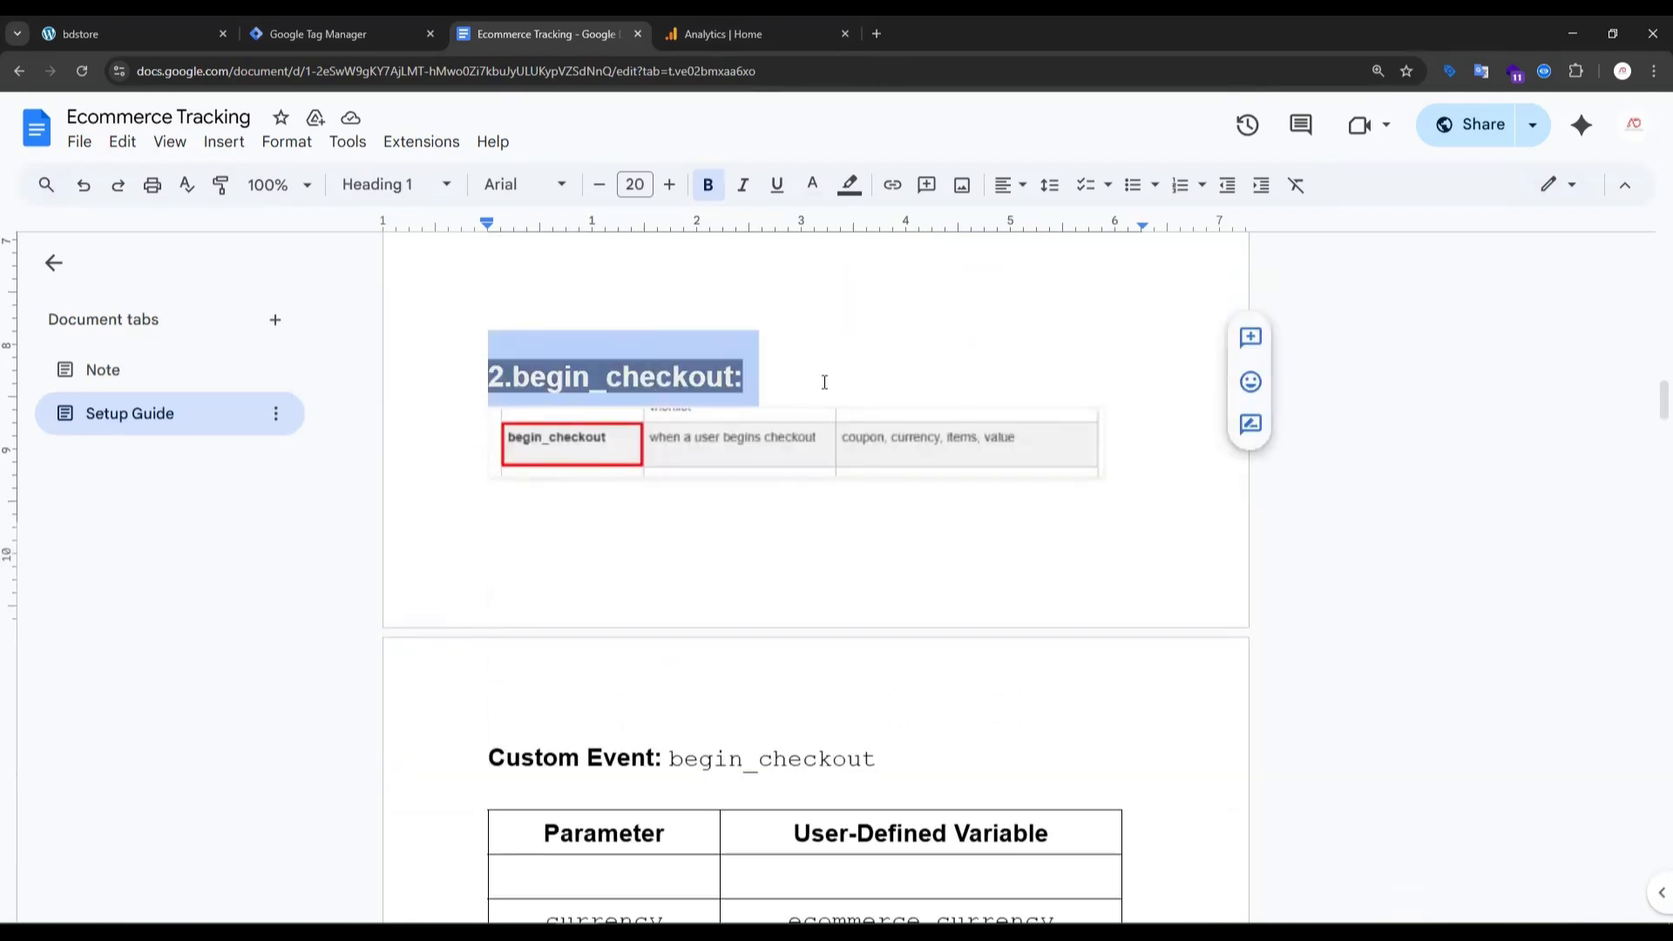
{"action": "scroll", "coordinate": [792, 410], "scroll_direction": "down", "scroll_amount": 9}
{"action": "scroll", "coordinate": [497, 638], "scroll_direction": "down", "scroll_amount": 1}
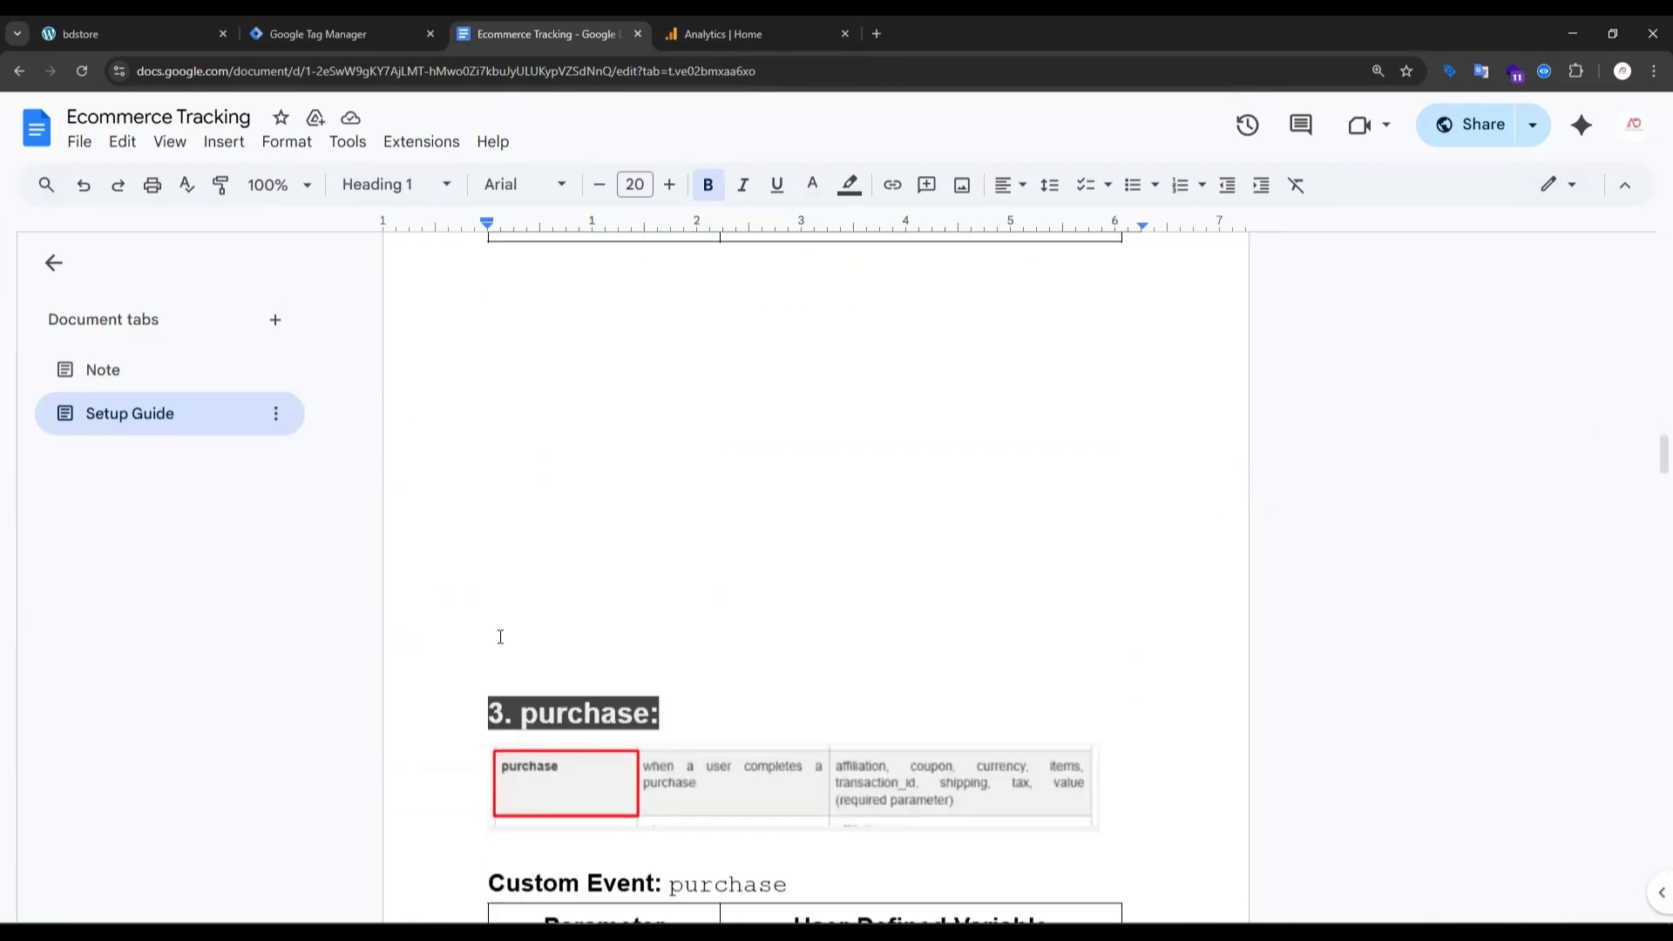
{"action": "left_click_drag", "start_coordinate": [474, 631], "coordinate": [699, 623]}
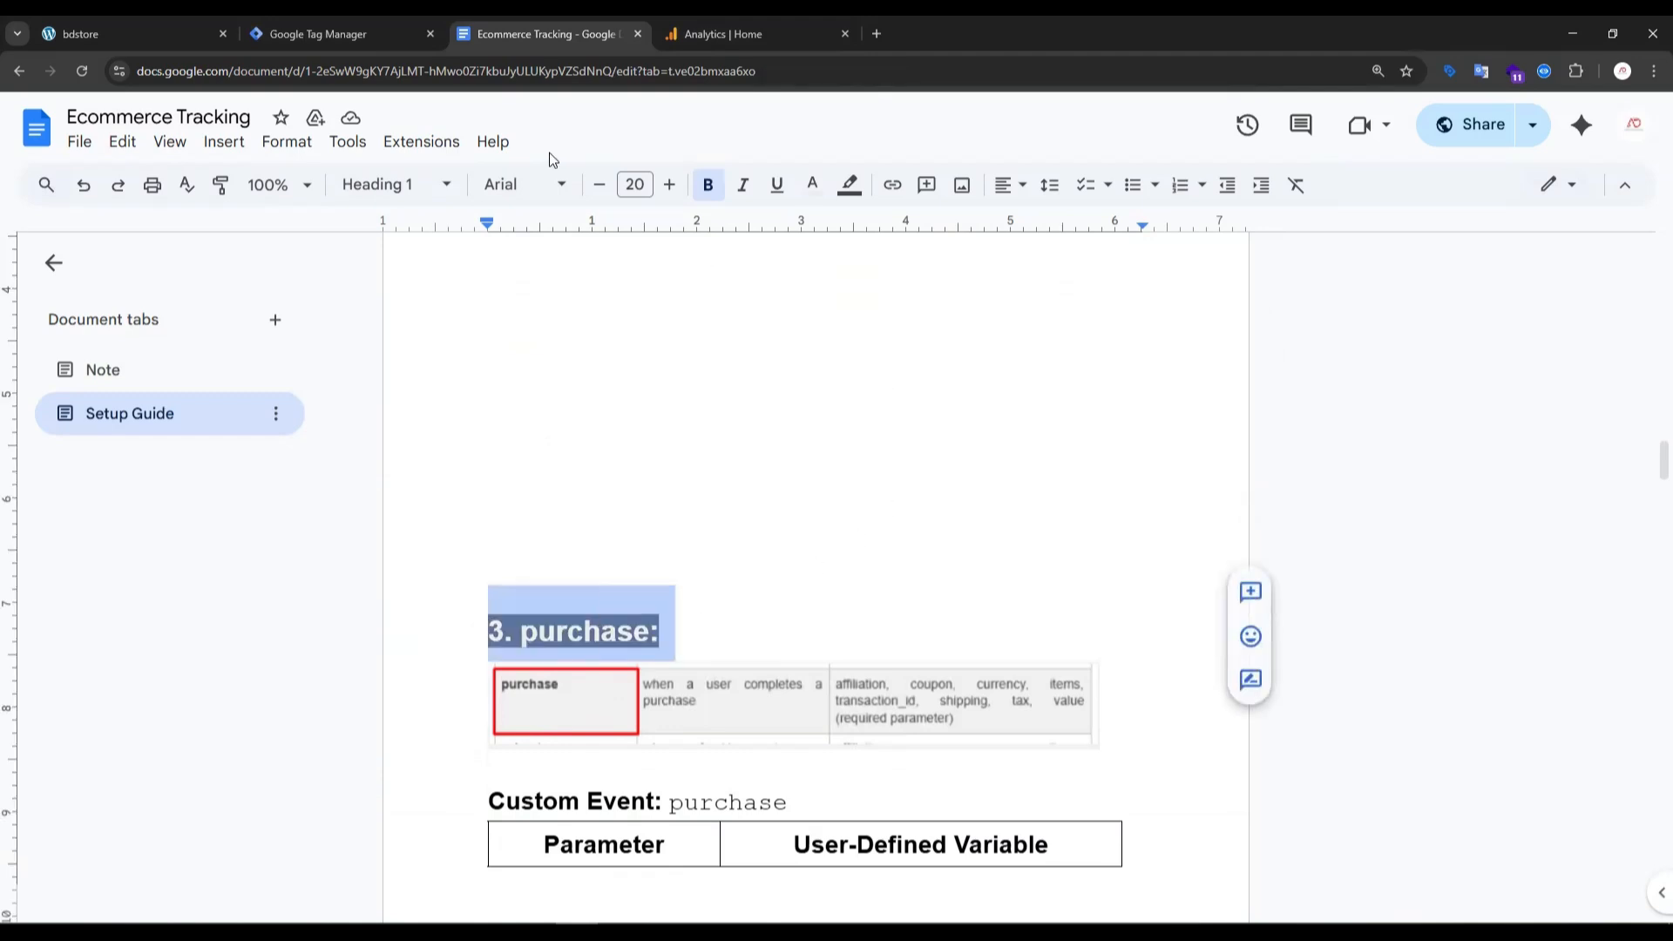
{"action": "left_click_drag", "start_coordinate": [1663, 460], "coordinate": [1647, 628]}
{"action": "left_click_drag", "start_coordinate": [471, 401], "coordinate": [721, 415]}
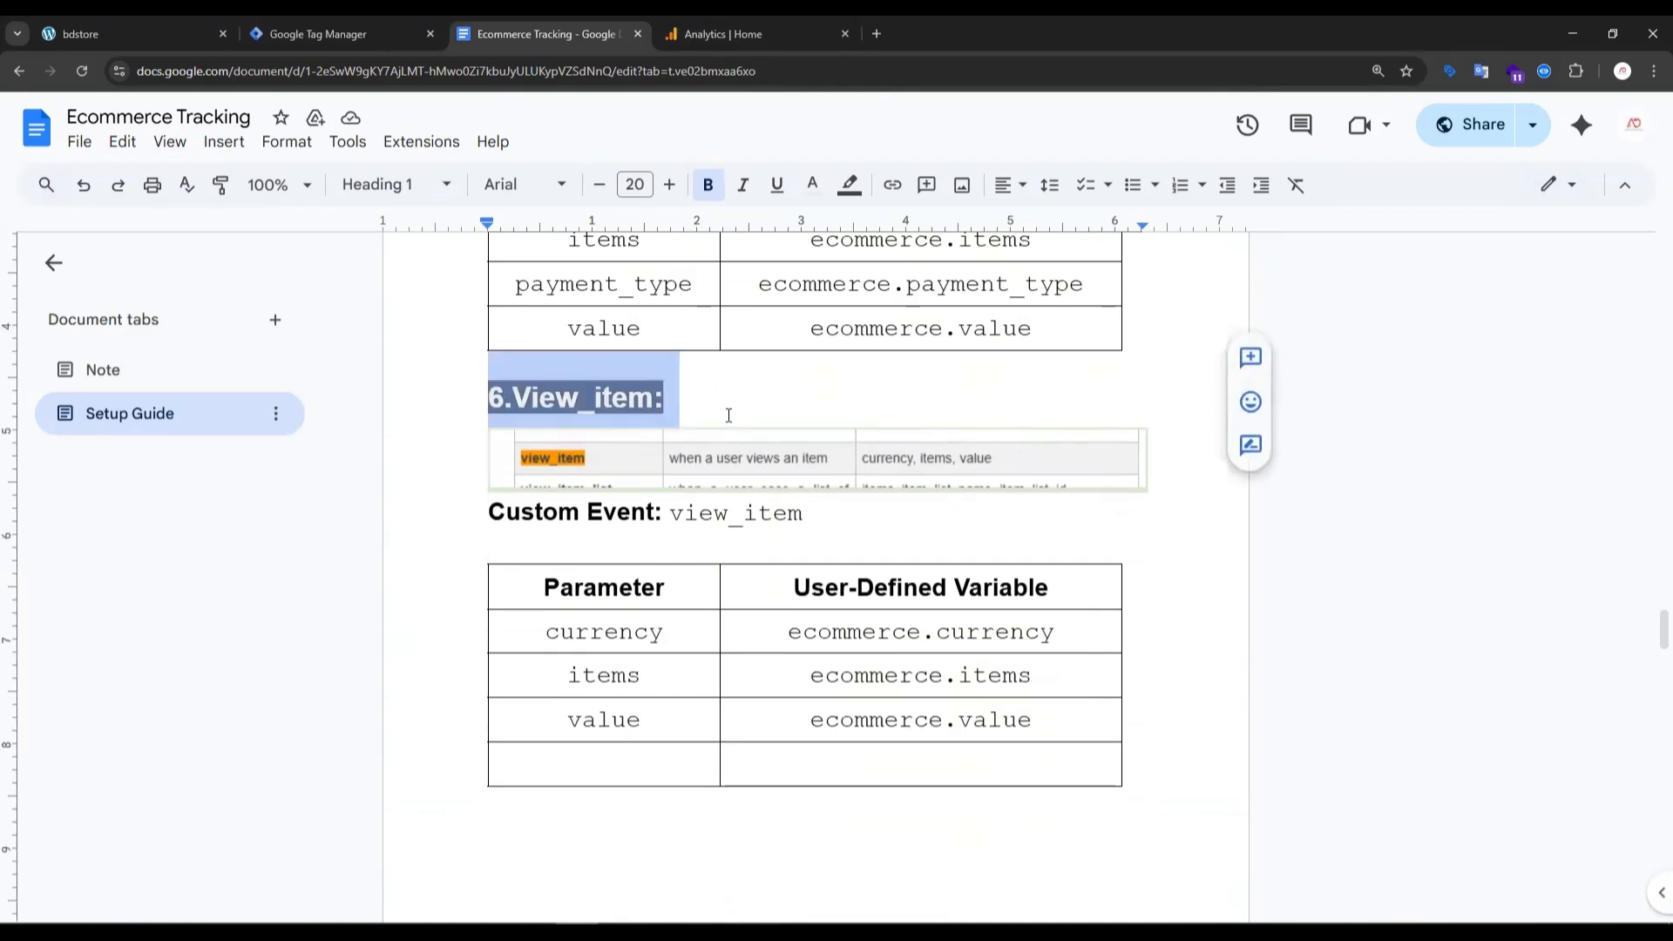
{"action": "scroll", "coordinate": [729, 415], "scroll_direction": "down", "scroll_amount": 8}
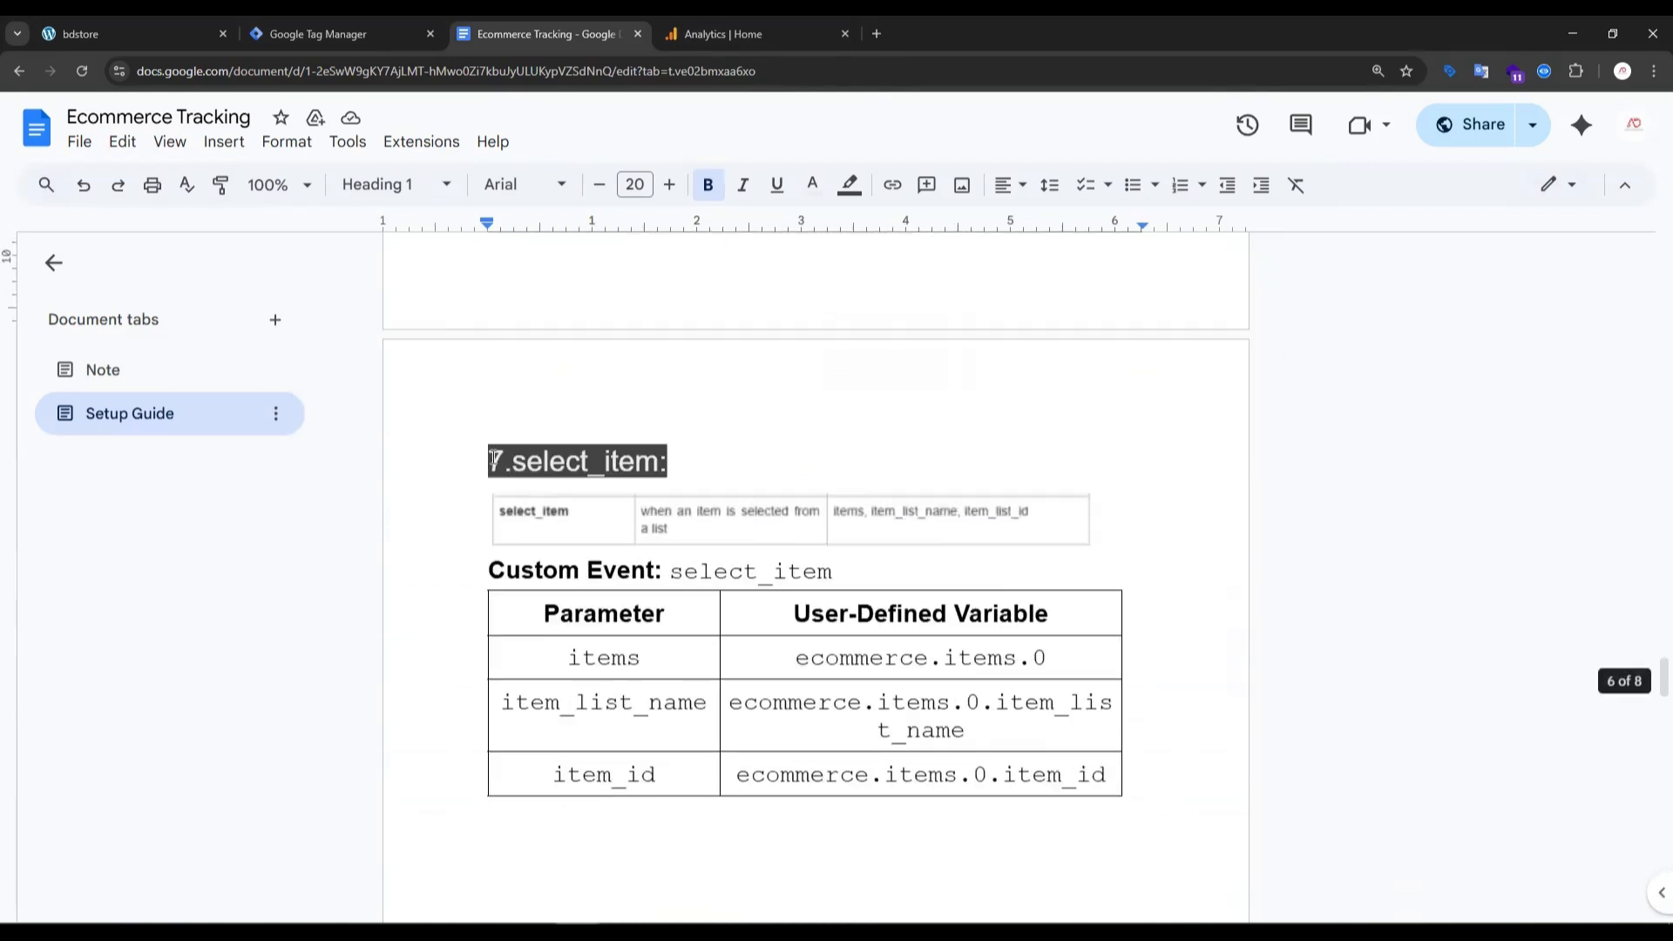
{"action": "left_click", "coordinate": [470, 455]}
{"action": "left_click_drag", "start_coordinate": [470, 455], "coordinate": [717, 463]}
{"action": "scroll", "coordinate": [753, 460], "scroll_direction": "down", "scroll_amount": 5}
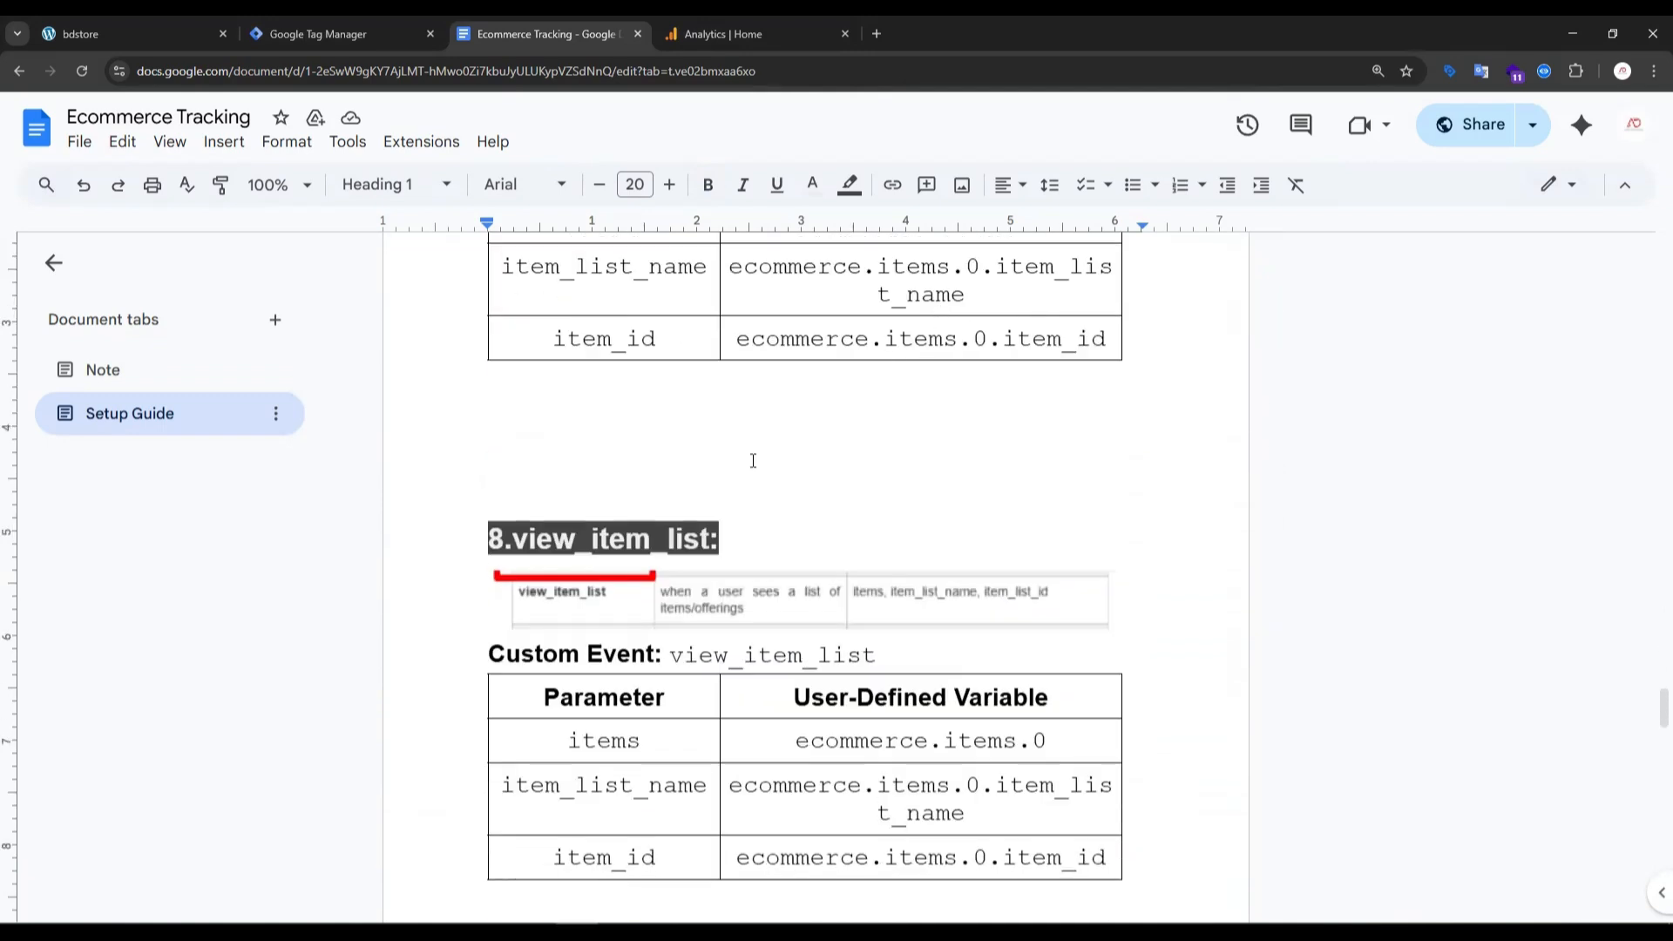
{"action": "left_click_drag", "start_coordinate": [446, 539], "coordinate": [719, 540]}
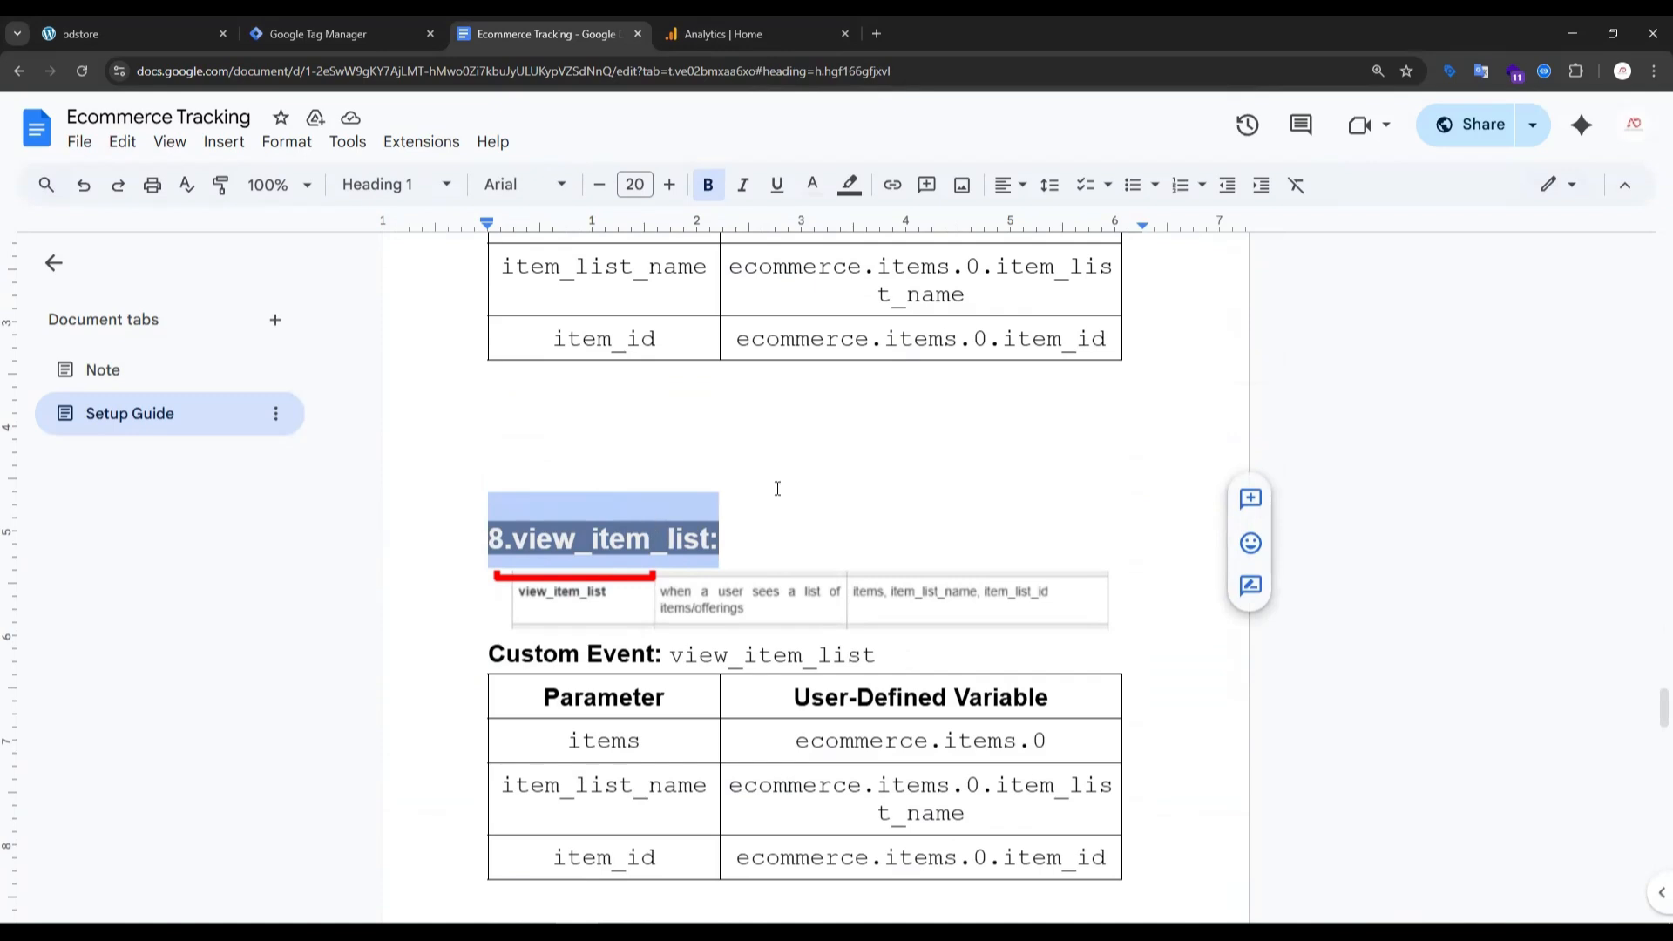
- Switch to Google Tag Manager and review the workspace's user-defined variables and existing triggers
{"action": "left_click", "coordinate": [320, 35]}
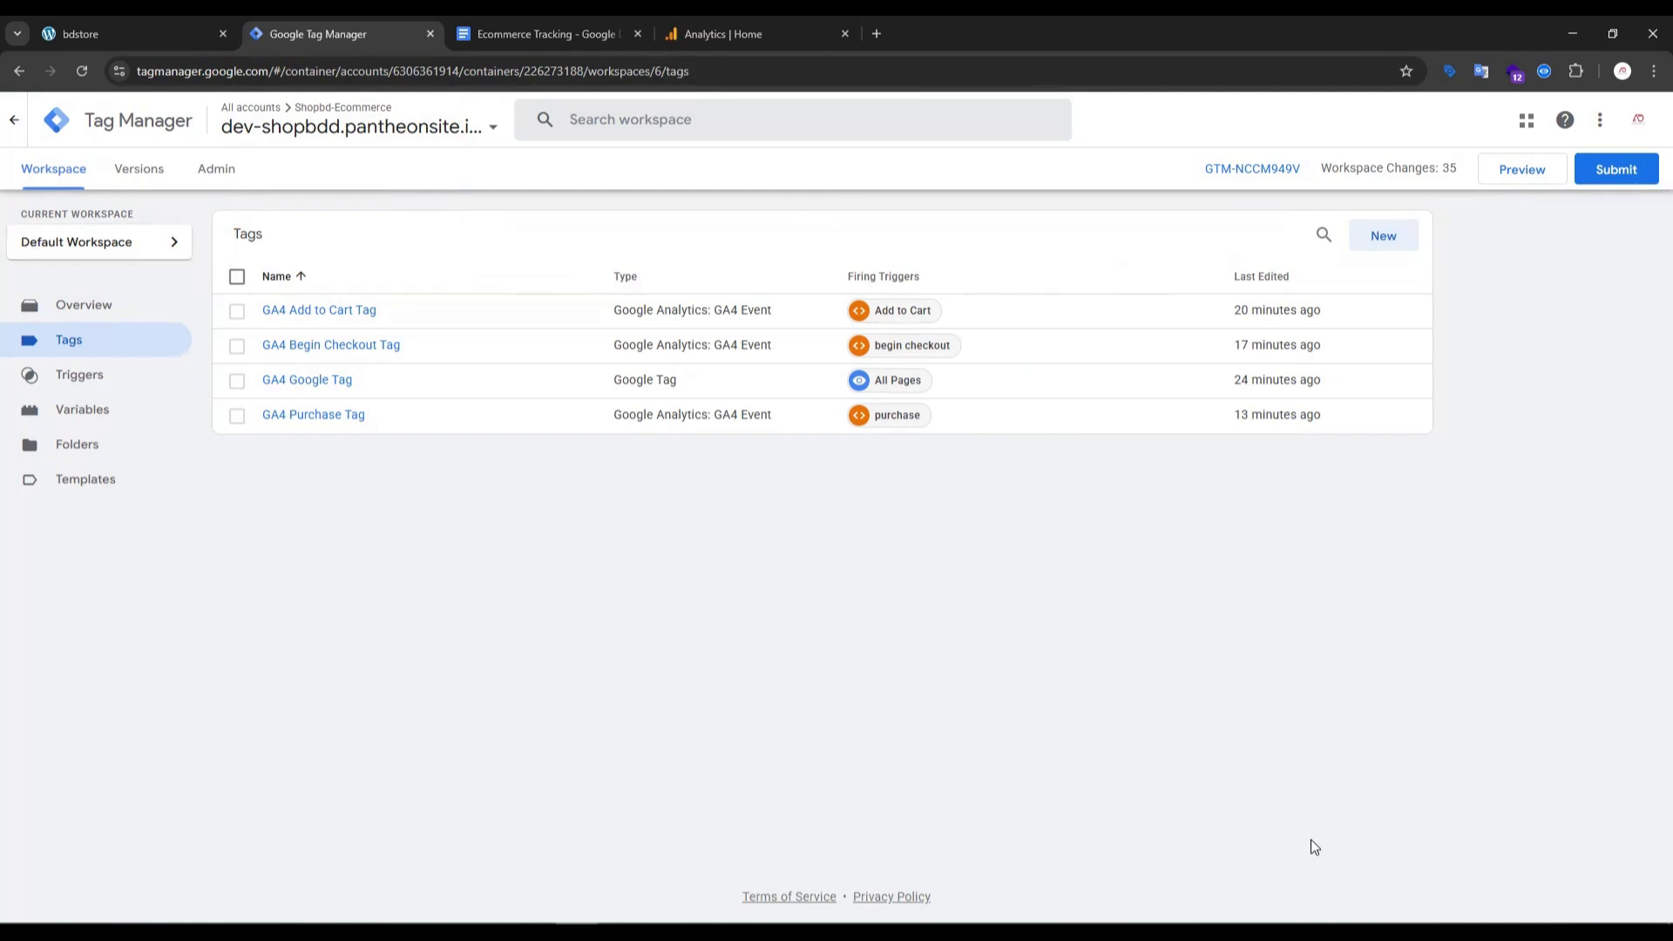
{"action": "left_click", "coordinate": [91, 410]}
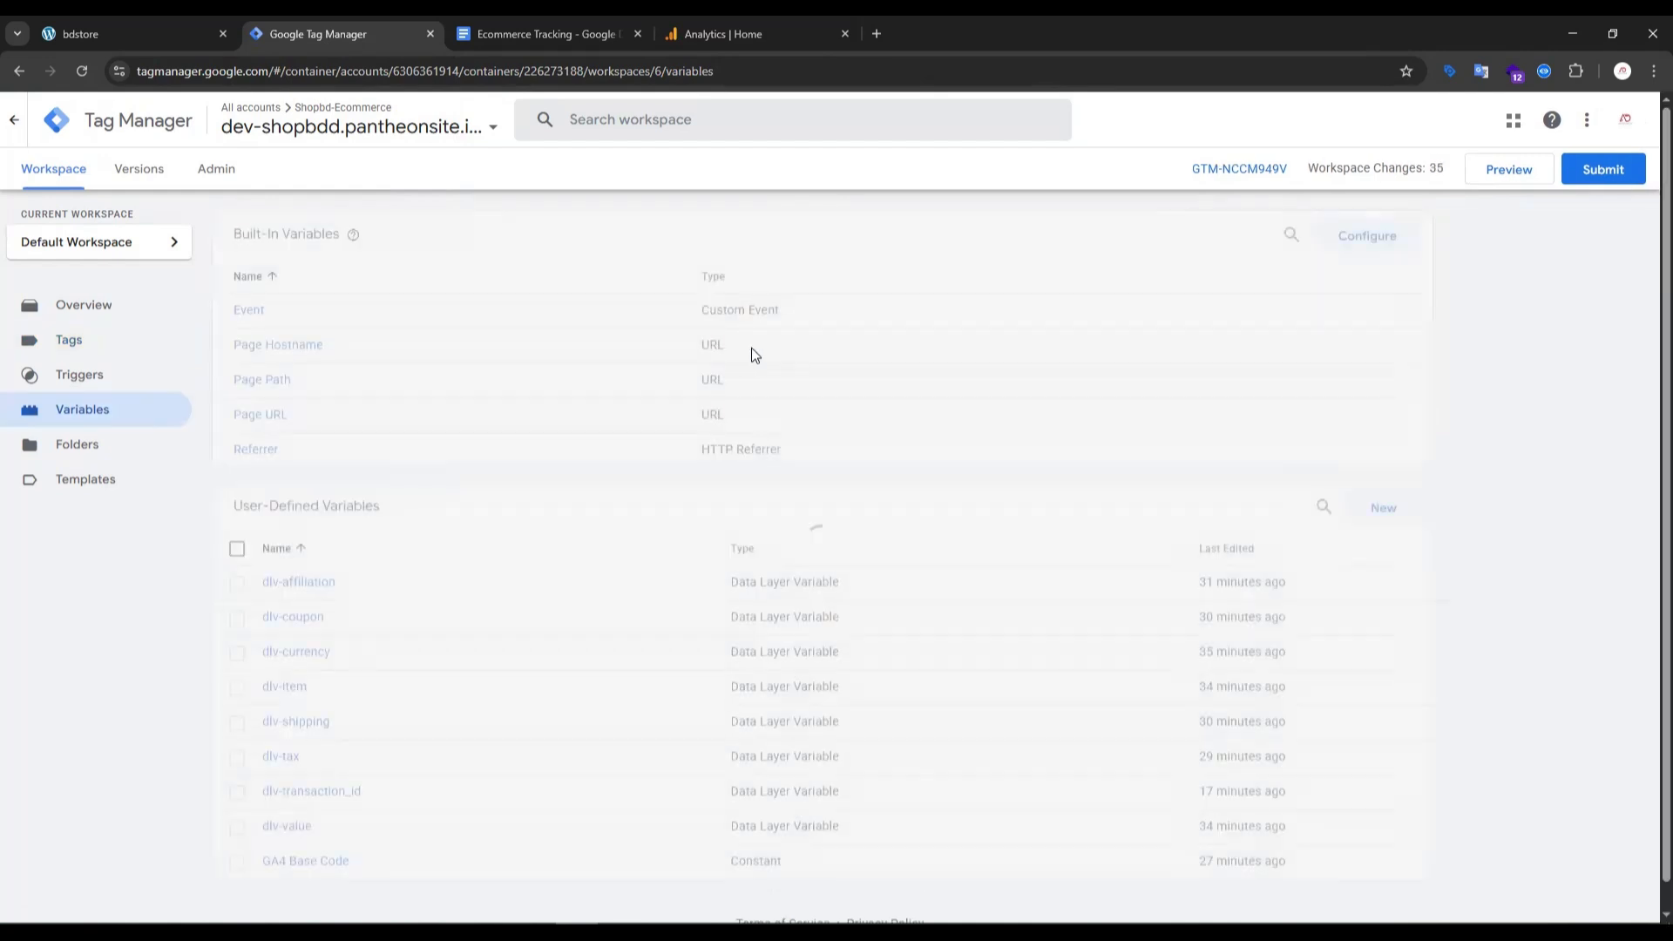
{"action": "scroll", "coordinate": [624, 608], "scroll_direction": "down", "scroll_amount": 1}
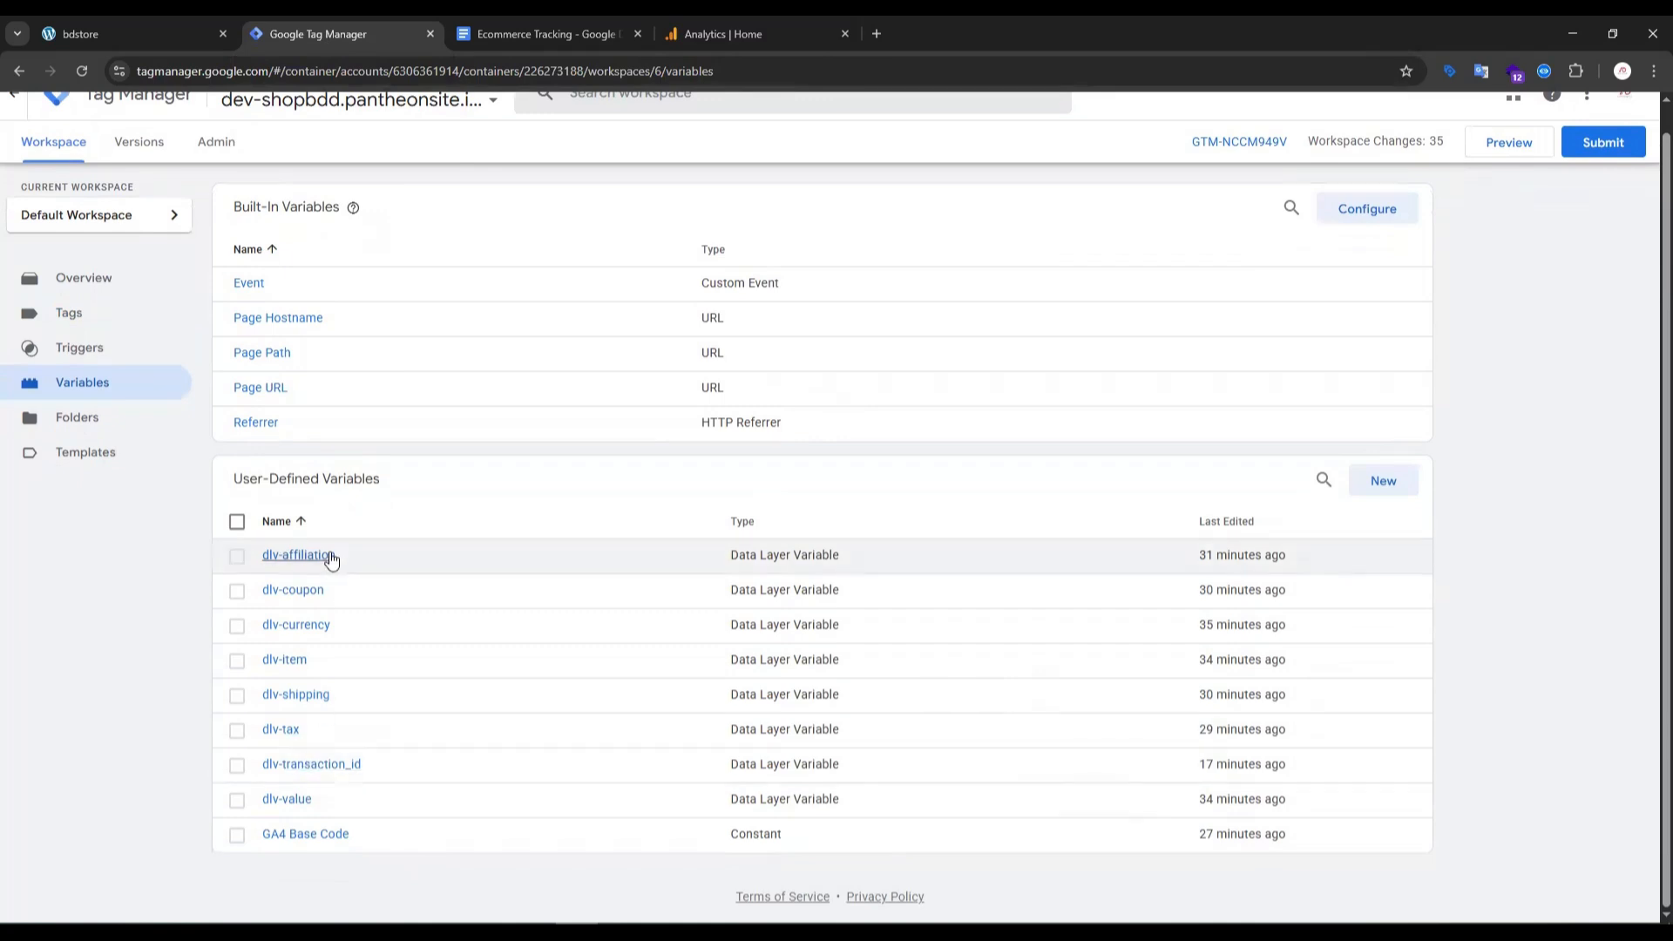
{"action": "left_click", "coordinate": [75, 358]}
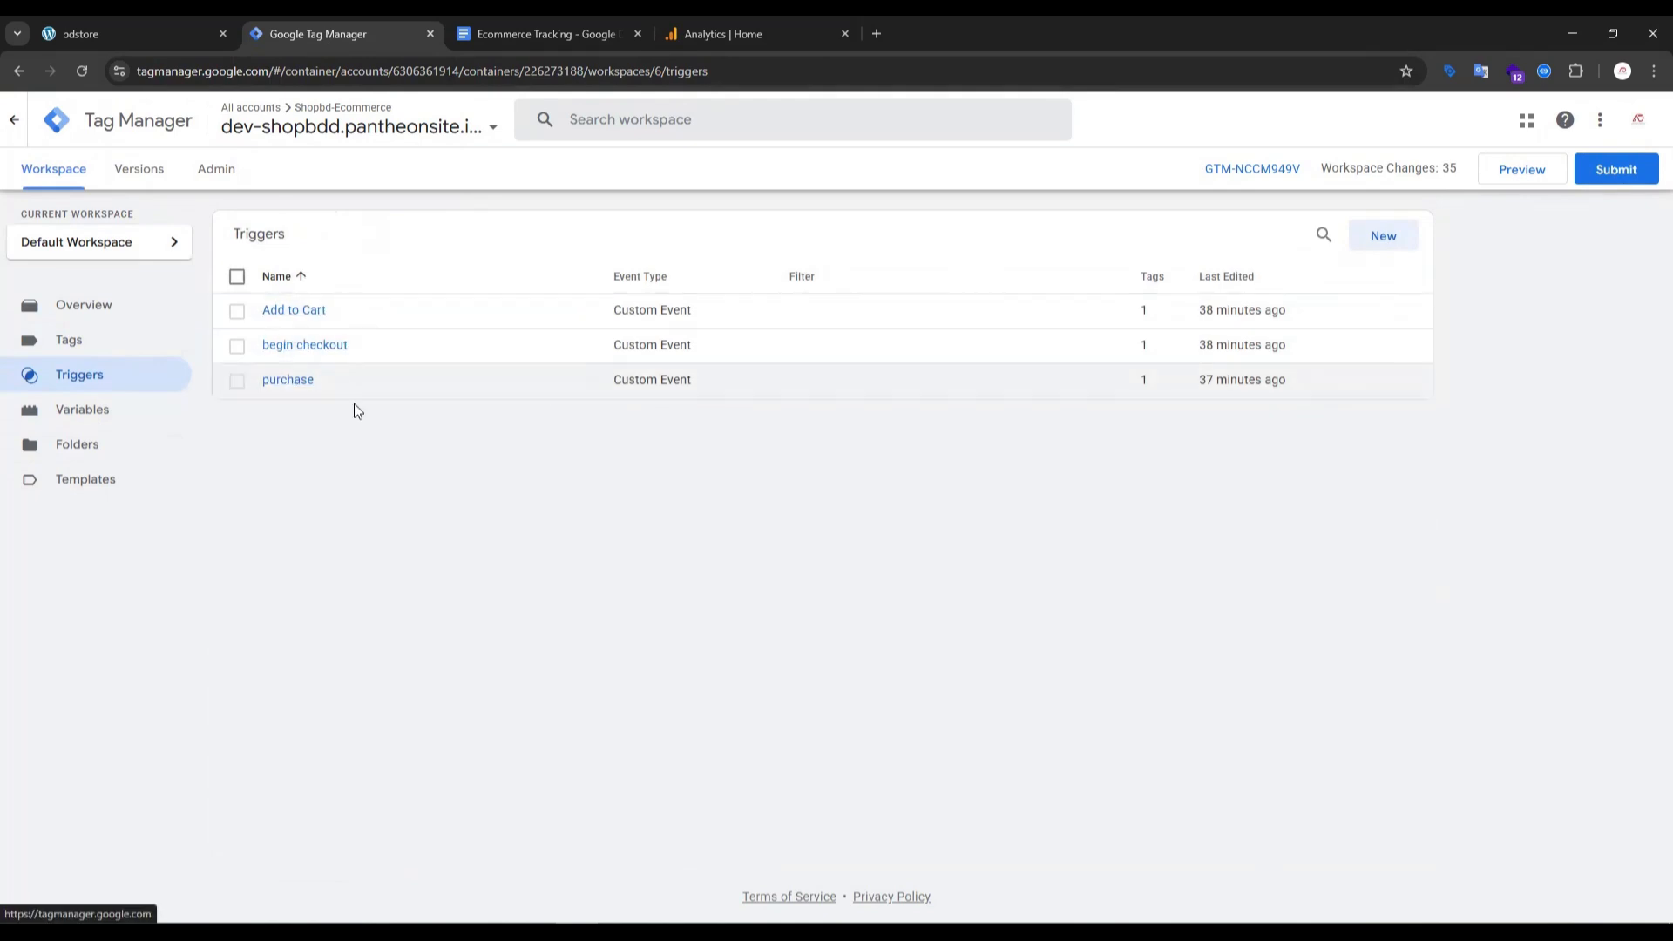
- Return to the Ecommerce Tracking document and review the select_item and View_item sections
{"action": "left_click", "coordinate": [547, 23]}
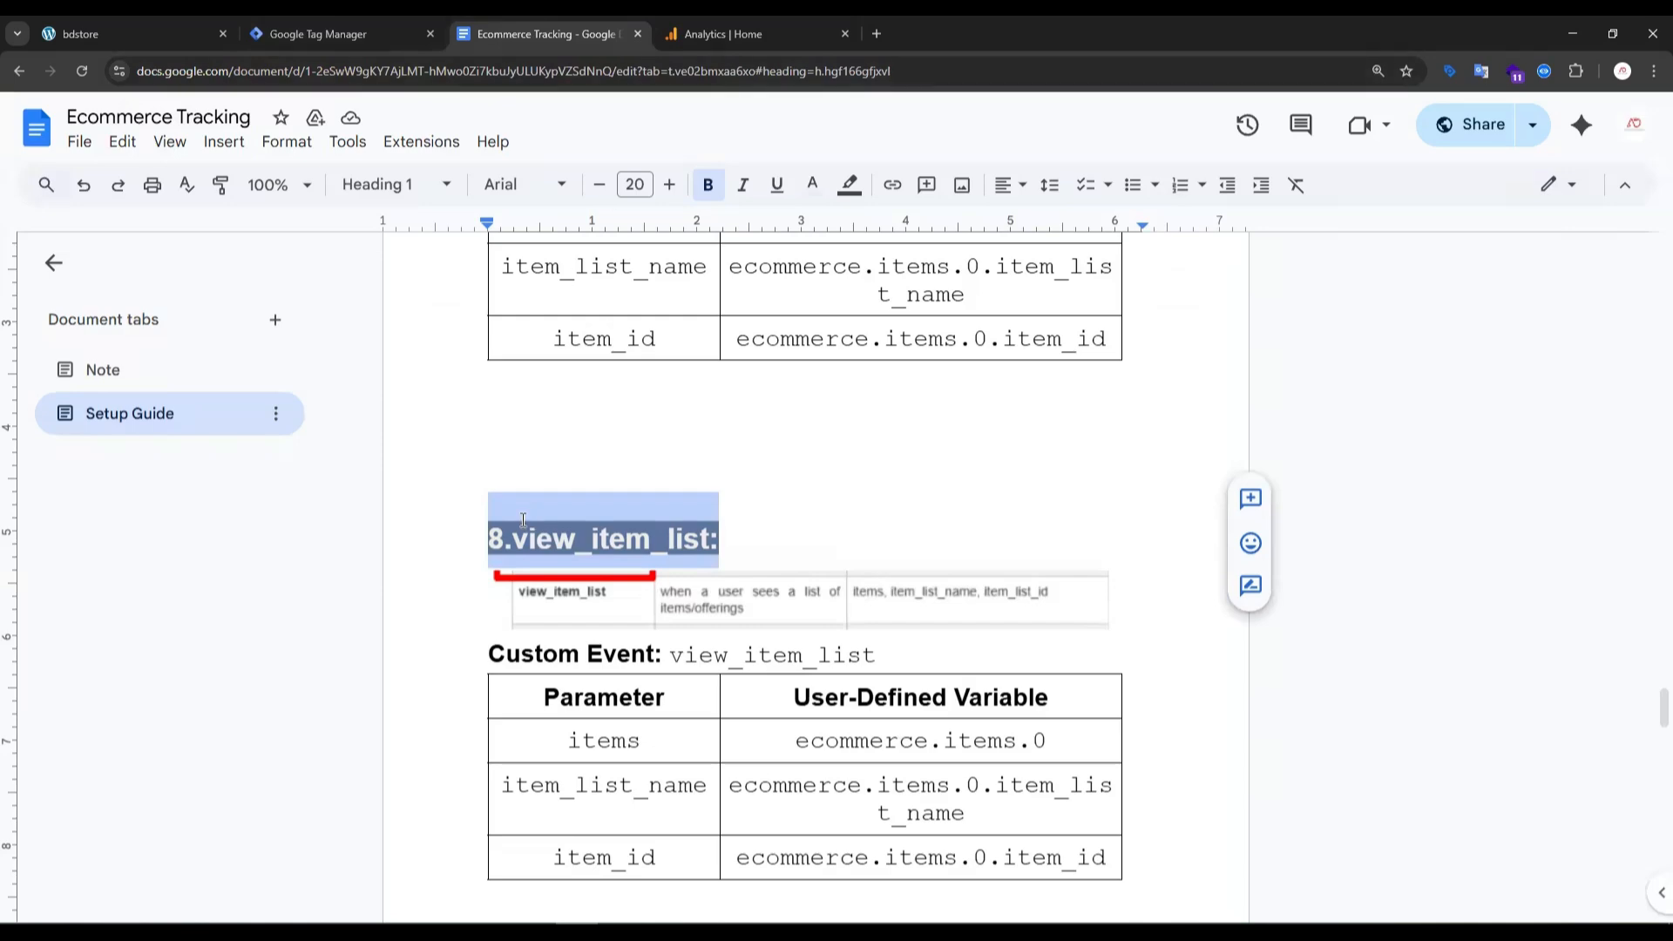
{"action": "left_click", "coordinate": [851, 479]}
{"action": "scroll", "coordinate": [603, 476], "scroll_direction": "up", "scroll_amount": 7}
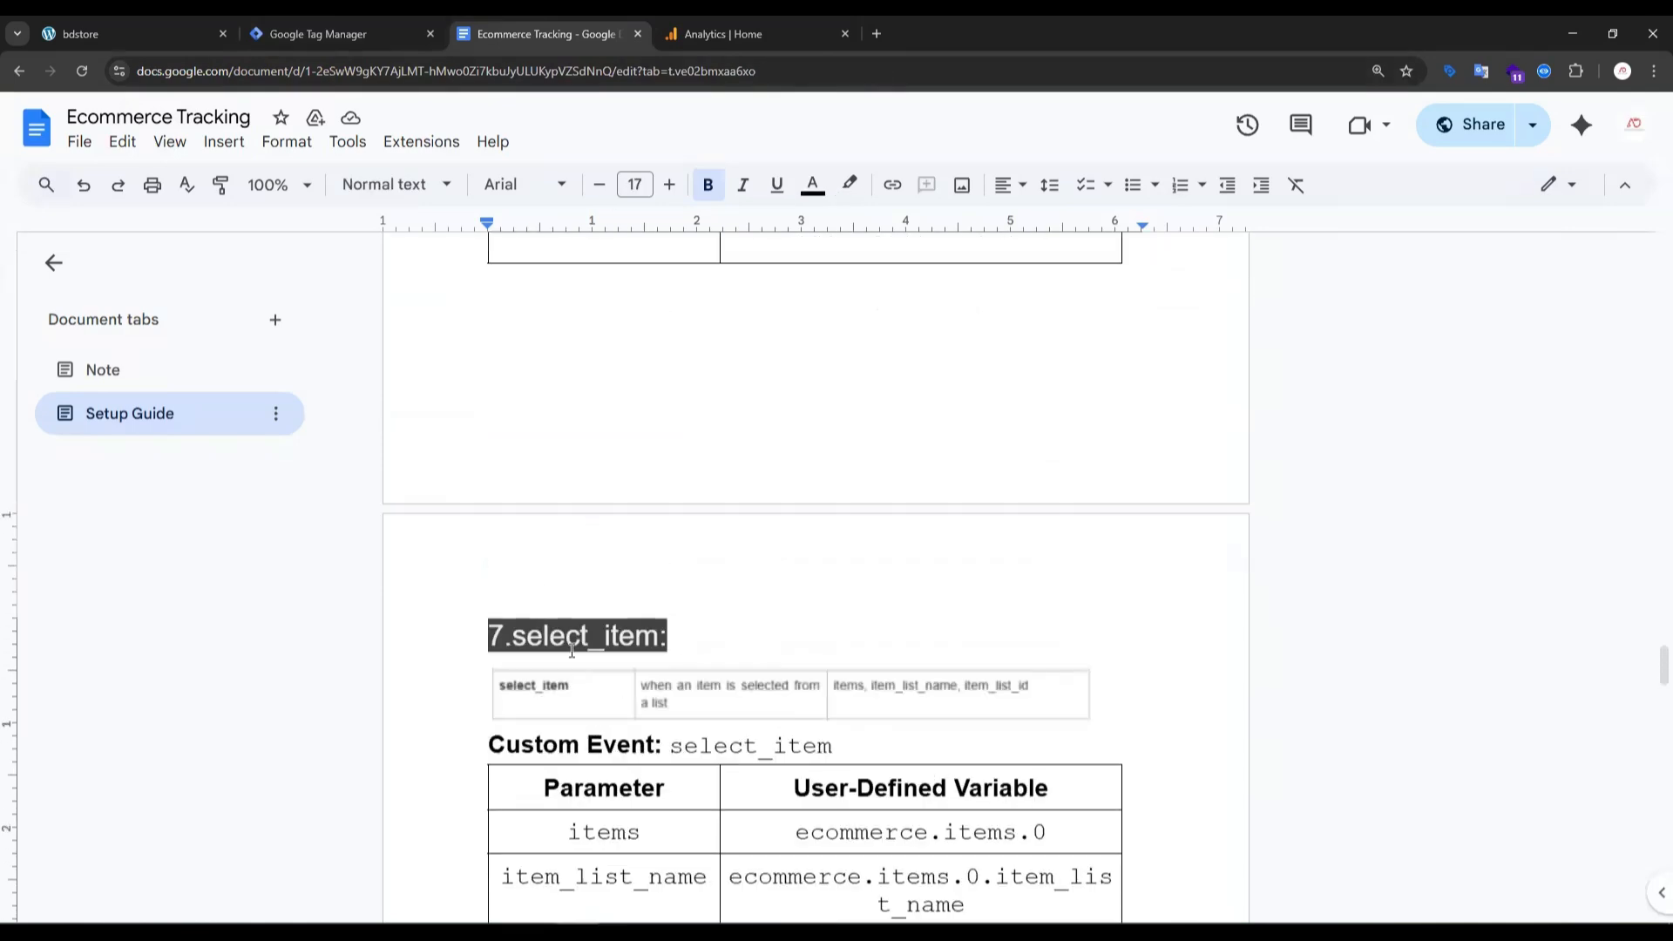
{"action": "scroll", "coordinate": [646, 615], "scroll_direction": "up", "scroll_amount": 6}
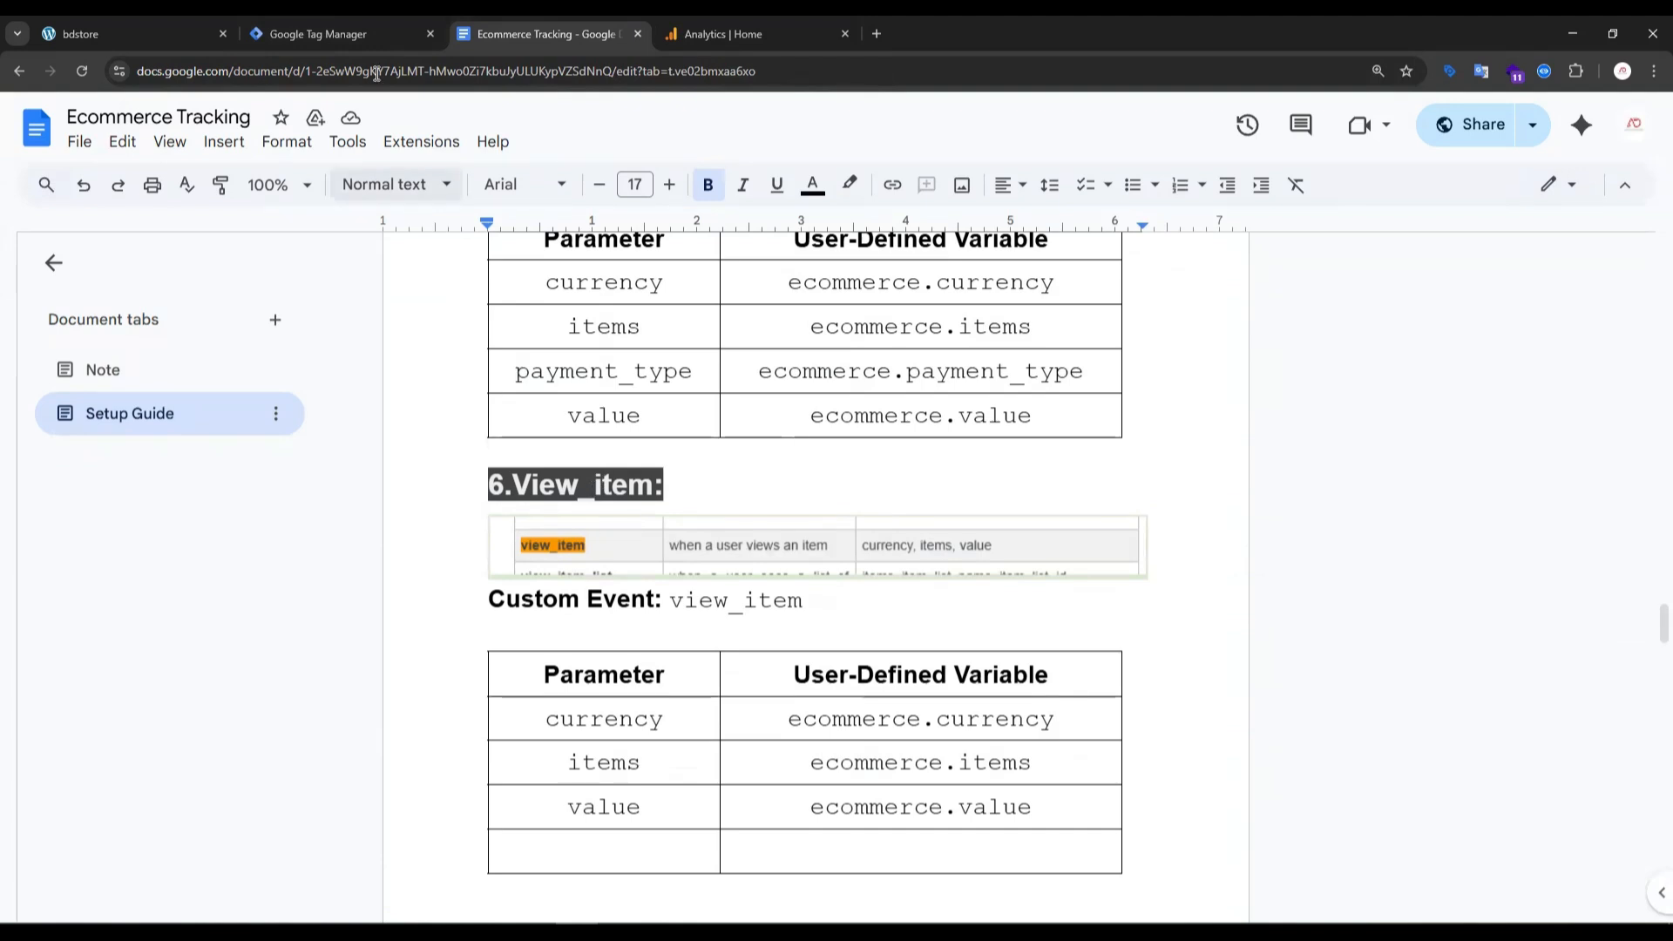
{"action": "left_click", "coordinate": [329, 34]}
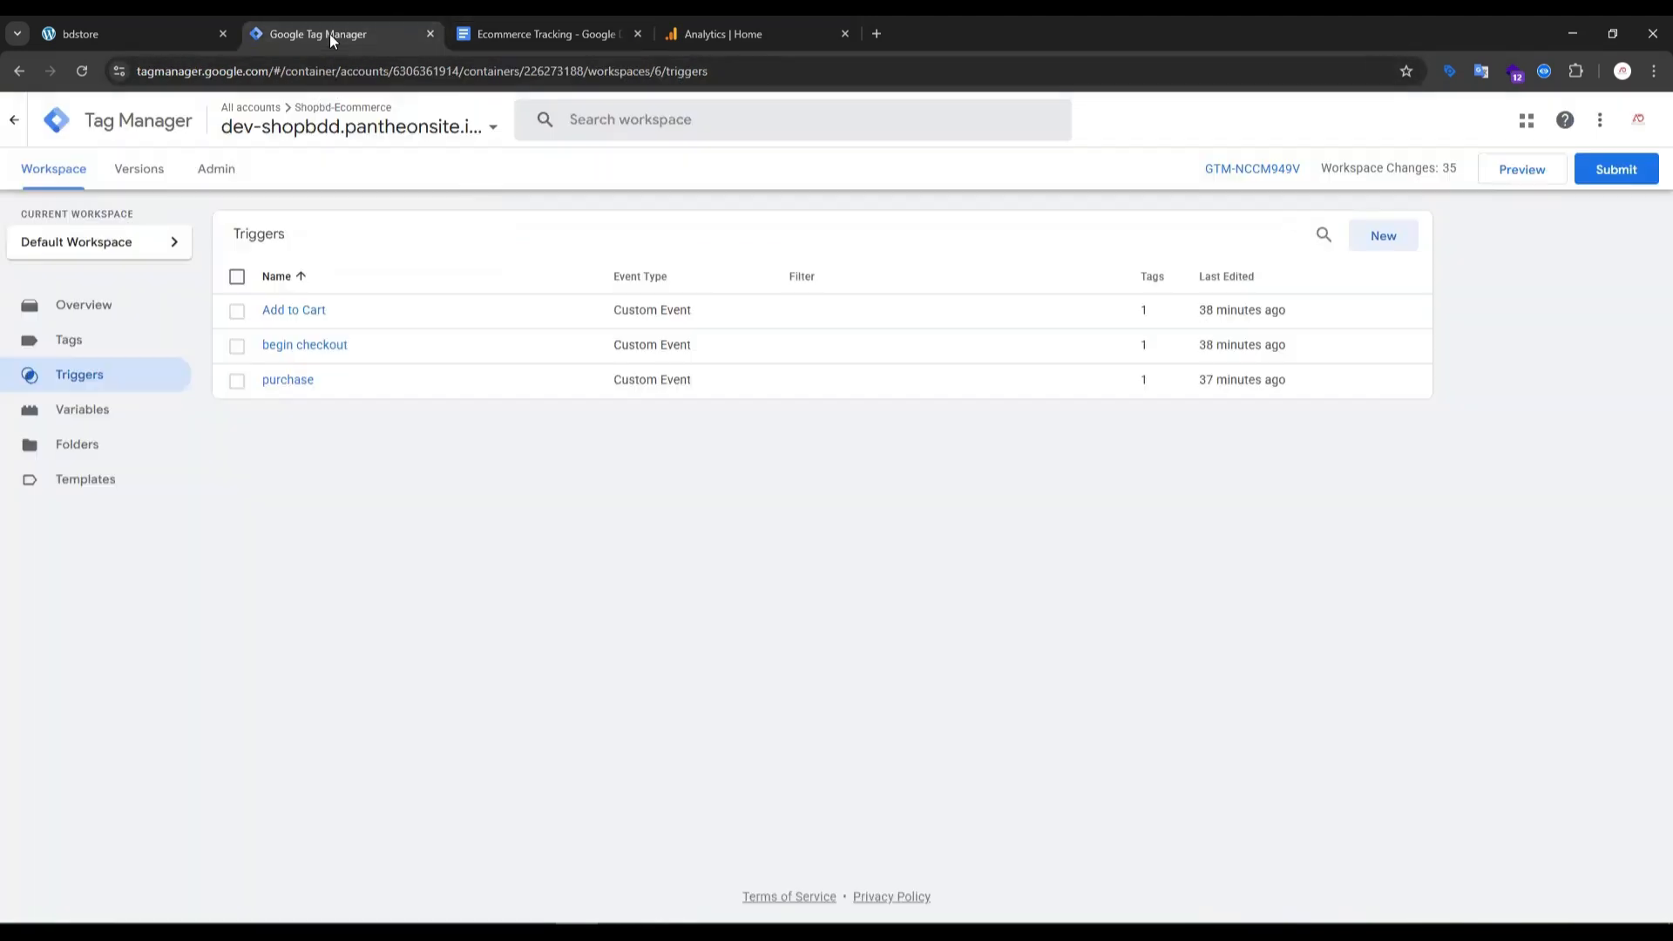
{"action": "left_click", "coordinate": [1539, 181]}
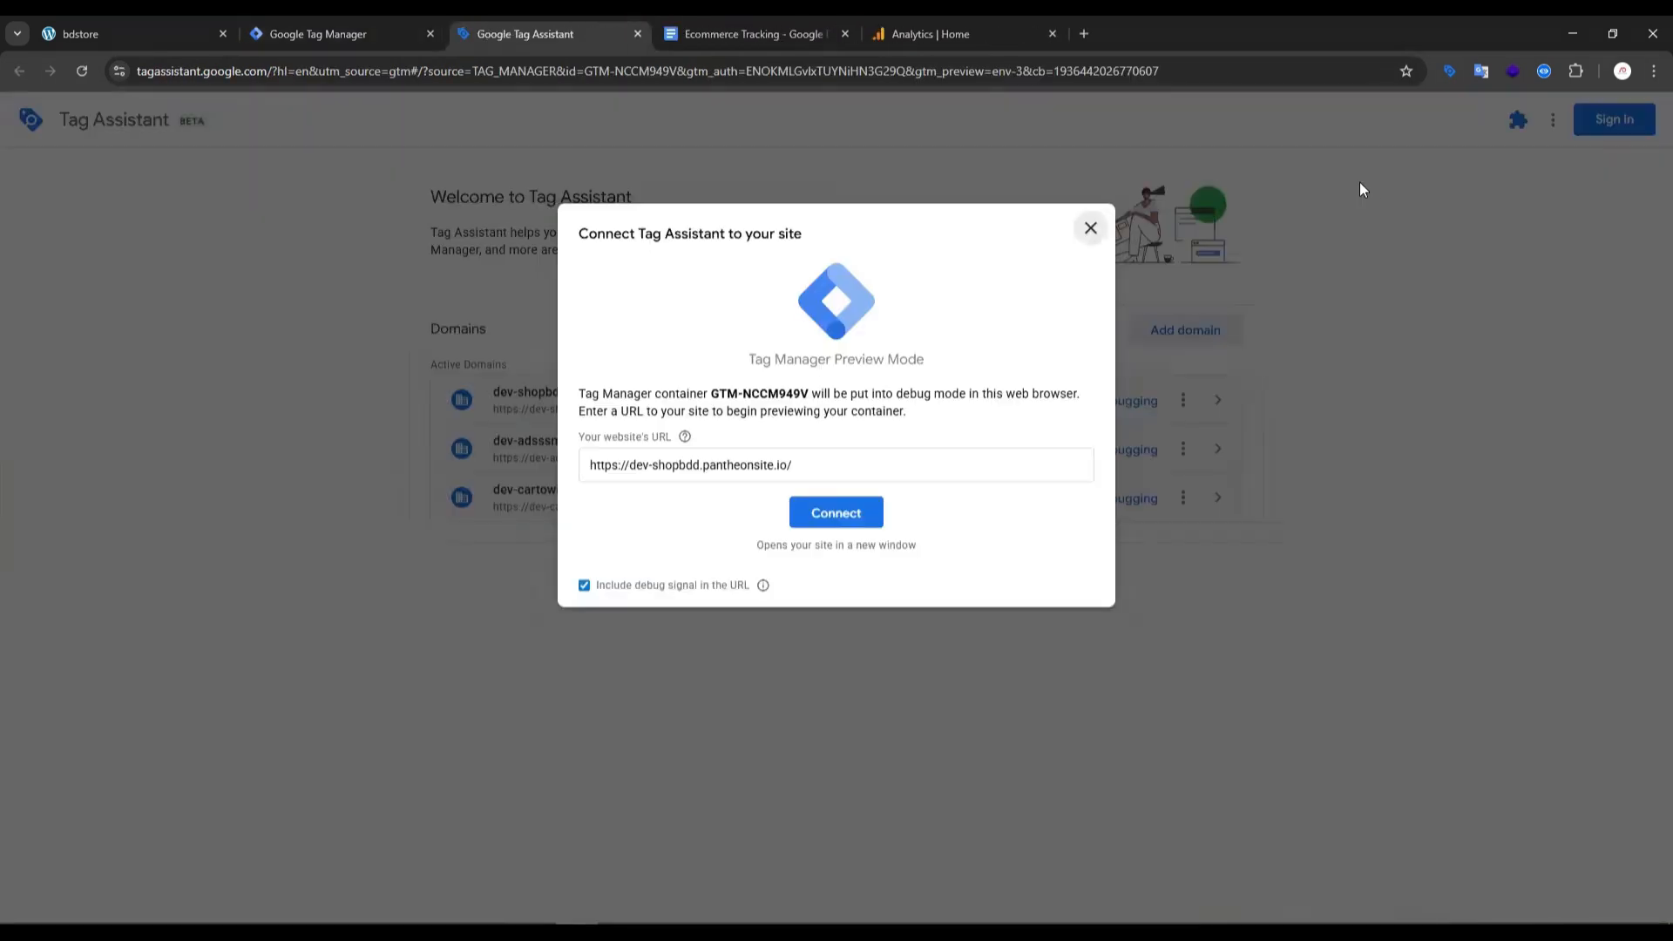
{"action": "left_click", "coordinate": [853, 514]}
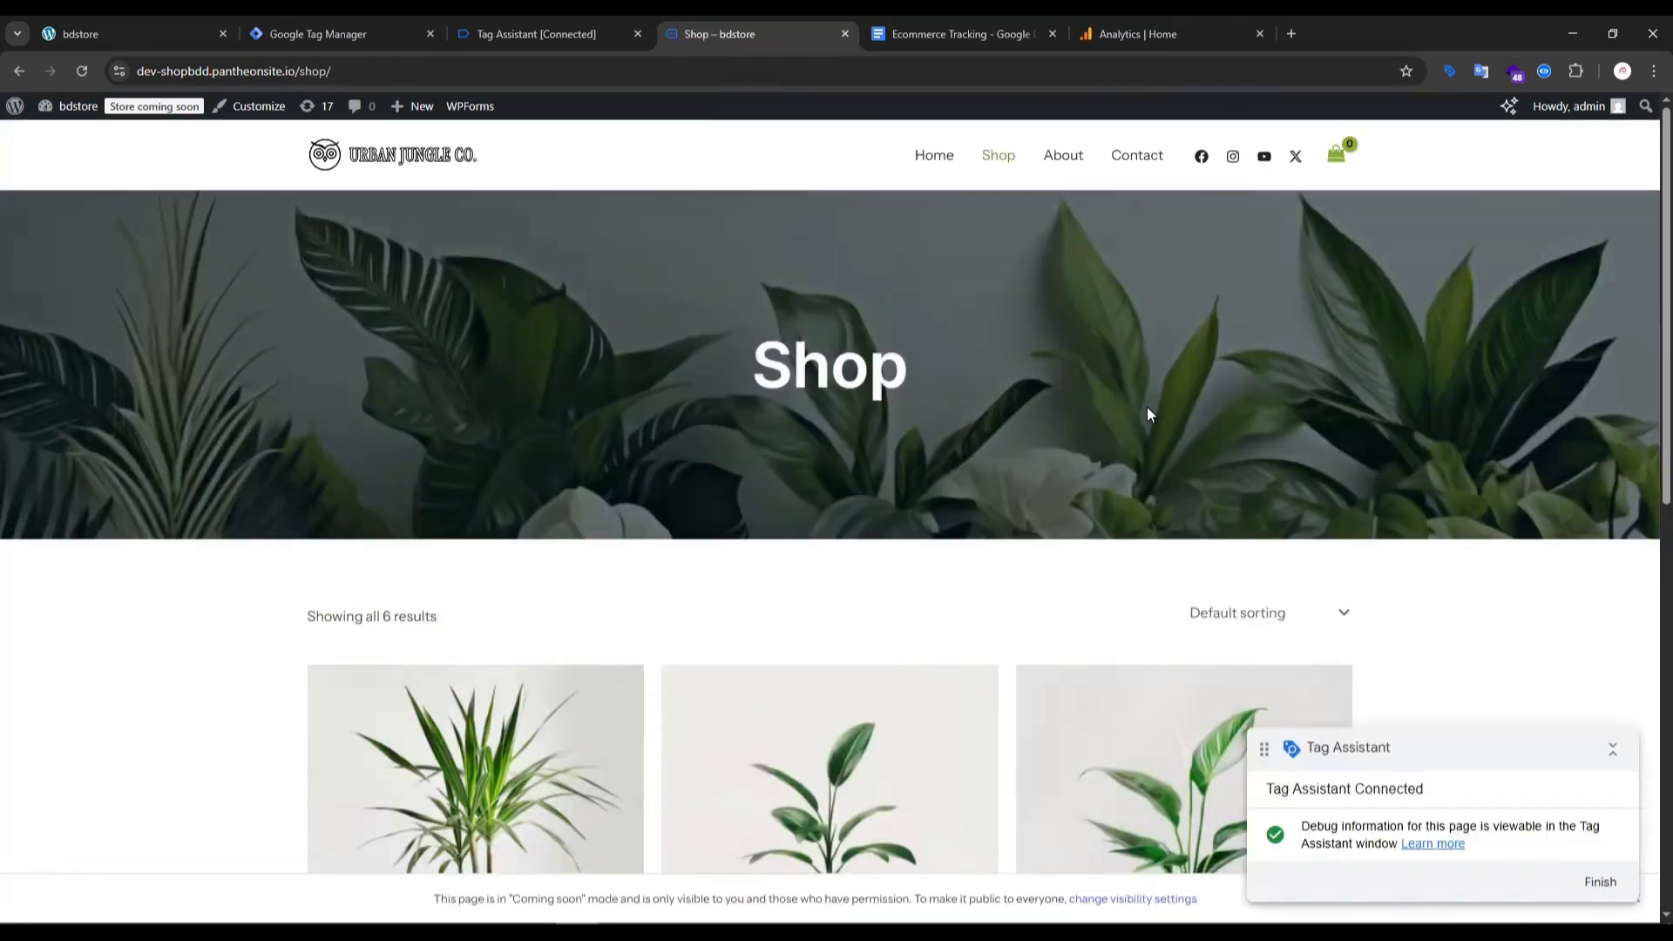
- Add the Desert Bloom product from the shop to the cart, and dismiss the connection notice in Tag Assistant
{"action": "scroll", "coordinate": [1120, 436], "scroll_direction": "down", "scroll_amount": 8}
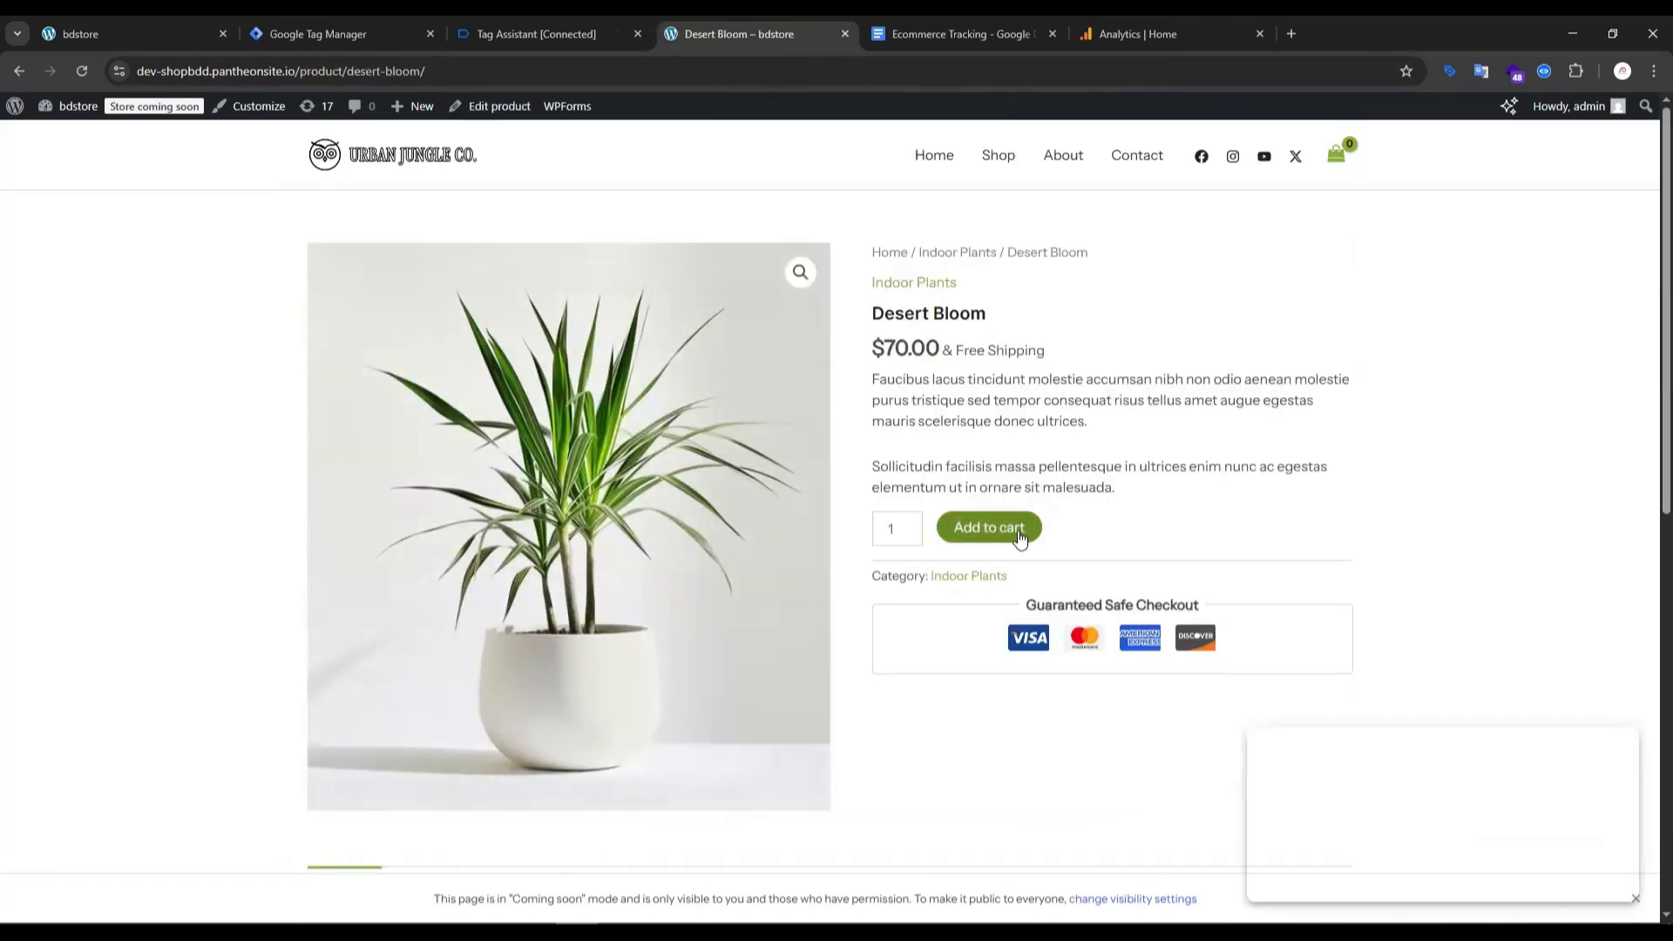
{"action": "left_click", "coordinate": [532, 34]}
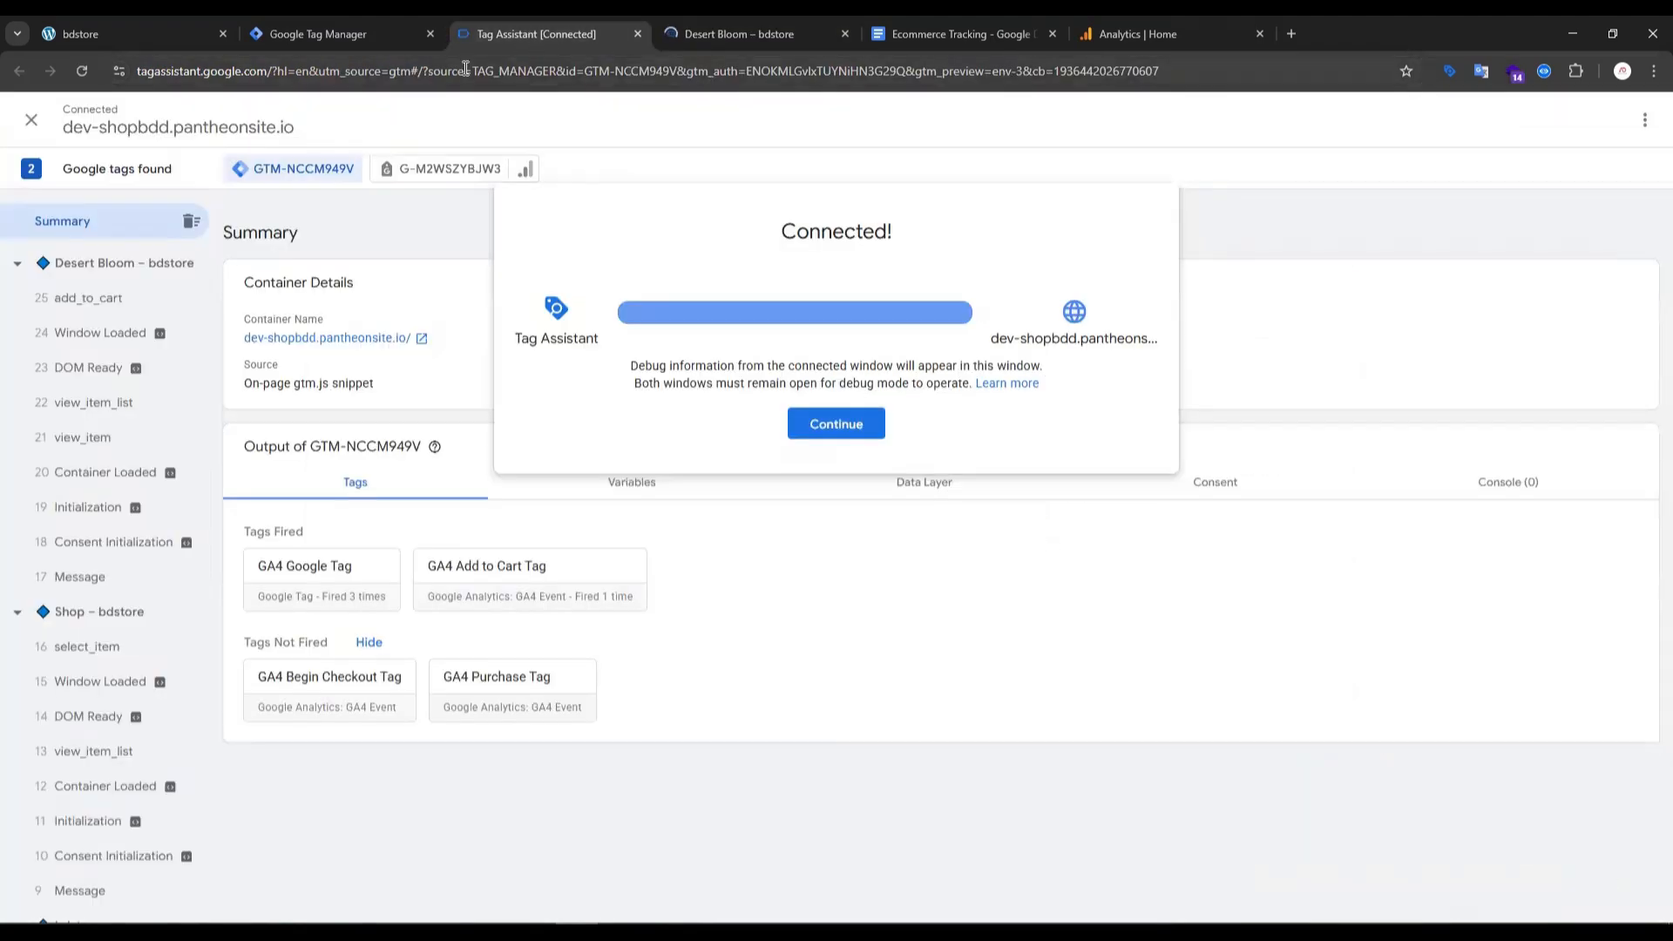
{"action": "left_click", "coordinate": [853, 436]}
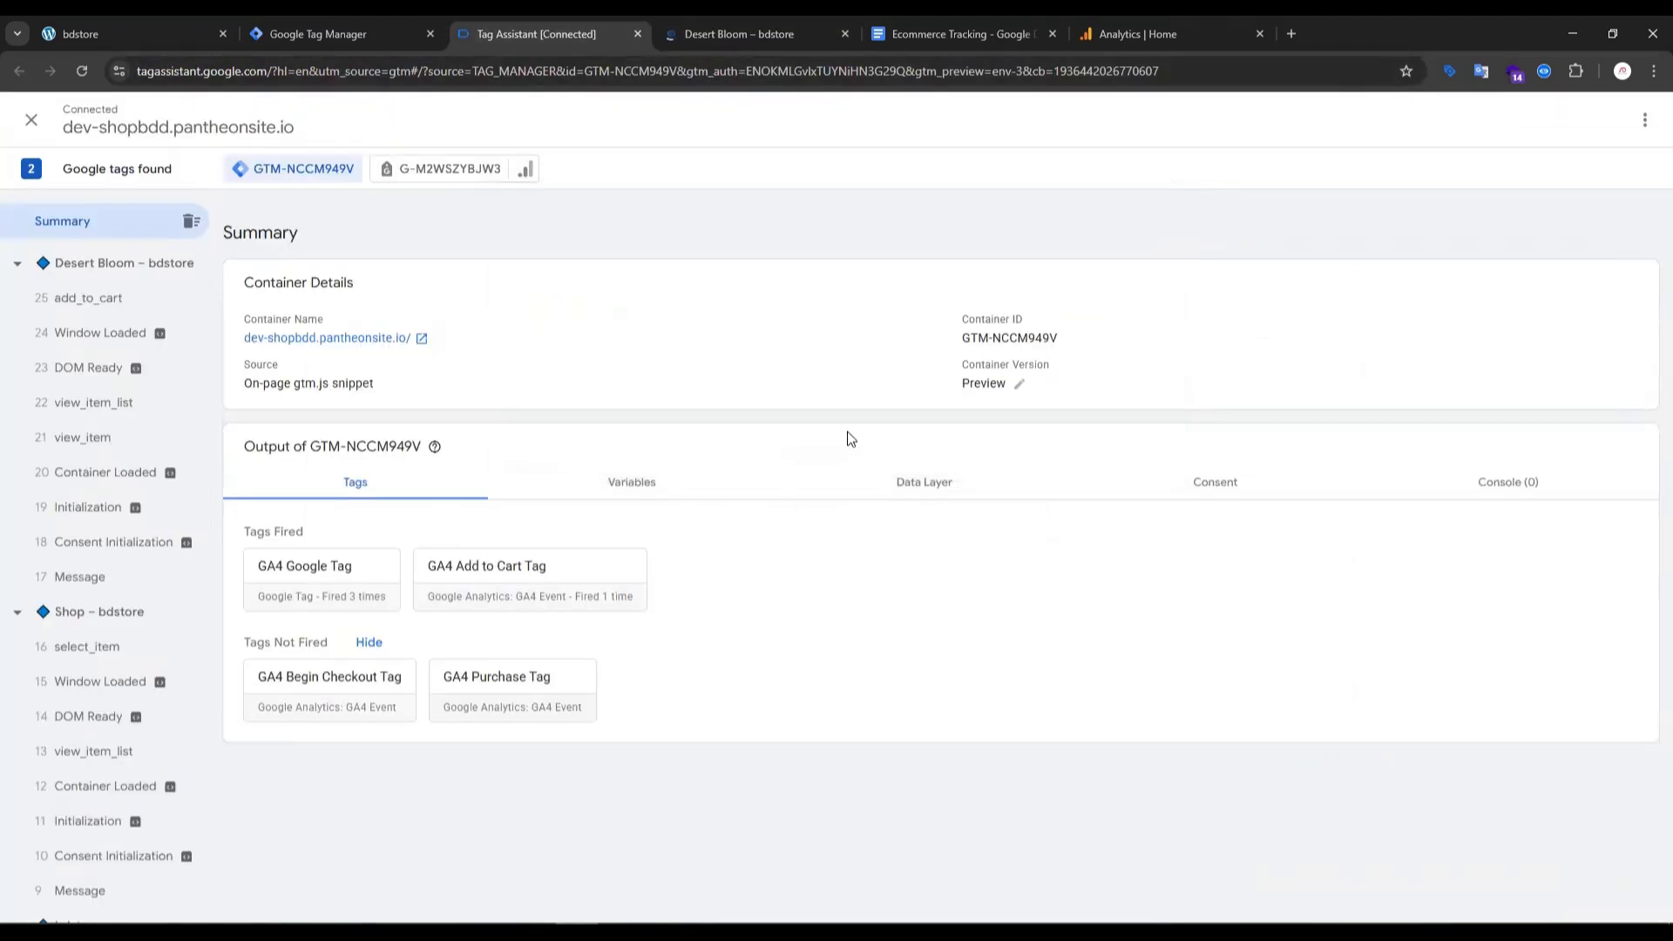
- Check out the cart containing Desert Bloom on the store site and place the order with cash on delivery
{"action": "left_click", "coordinate": [766, 34]}
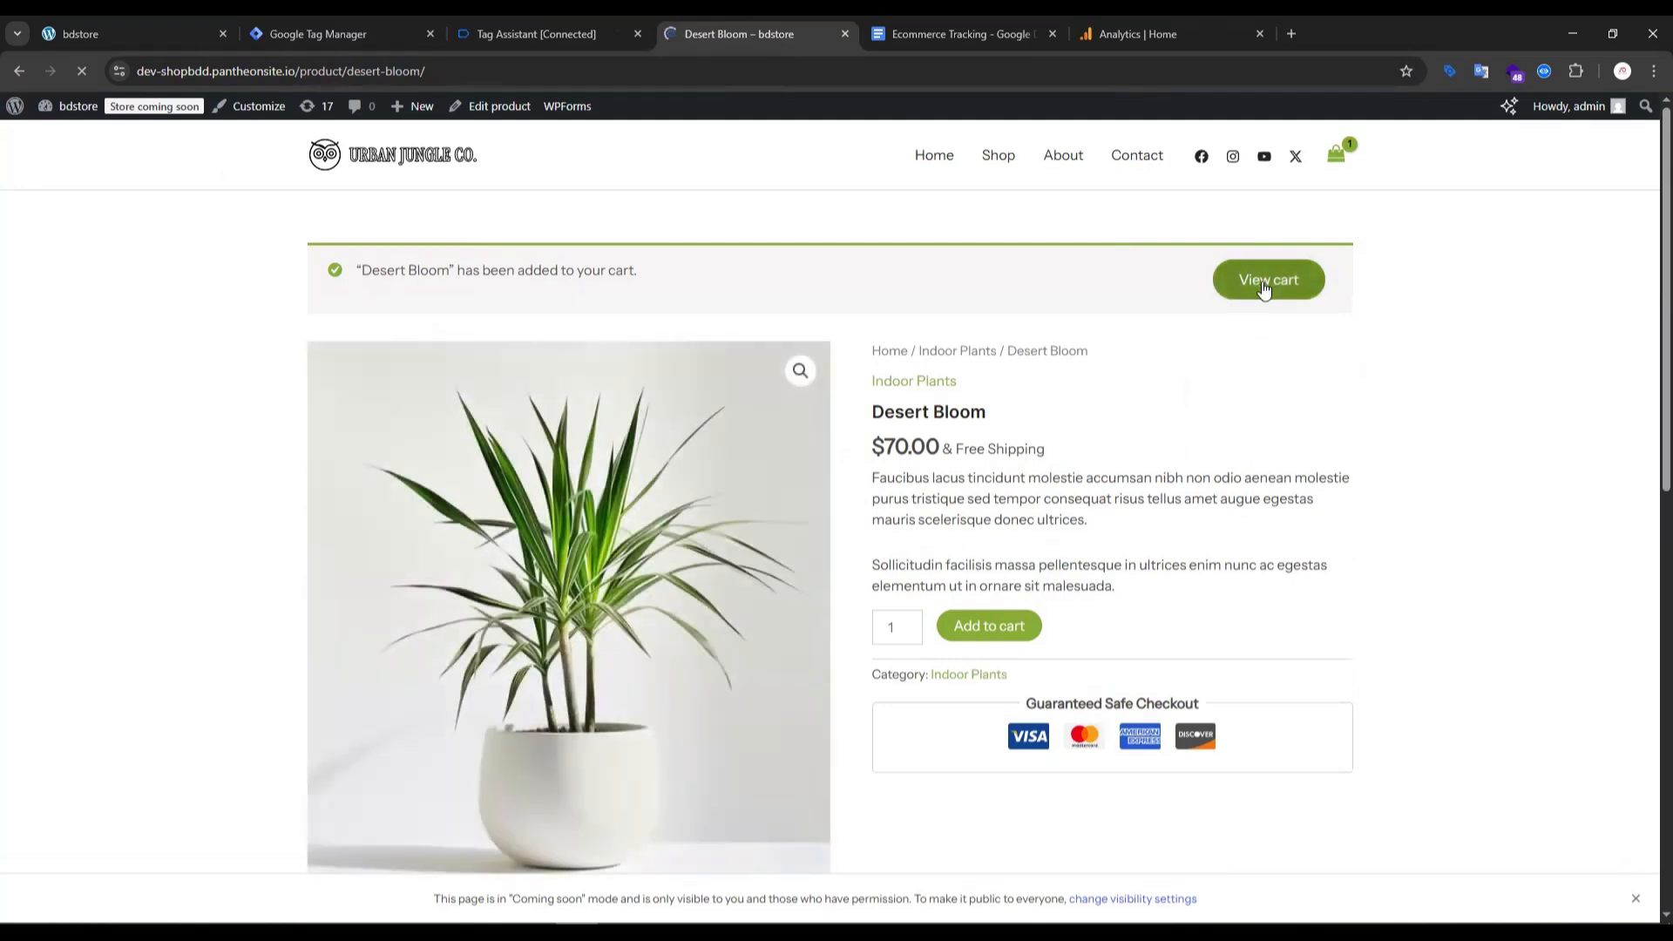
{"action": "left_click", "coordinate": [1316, 277]}
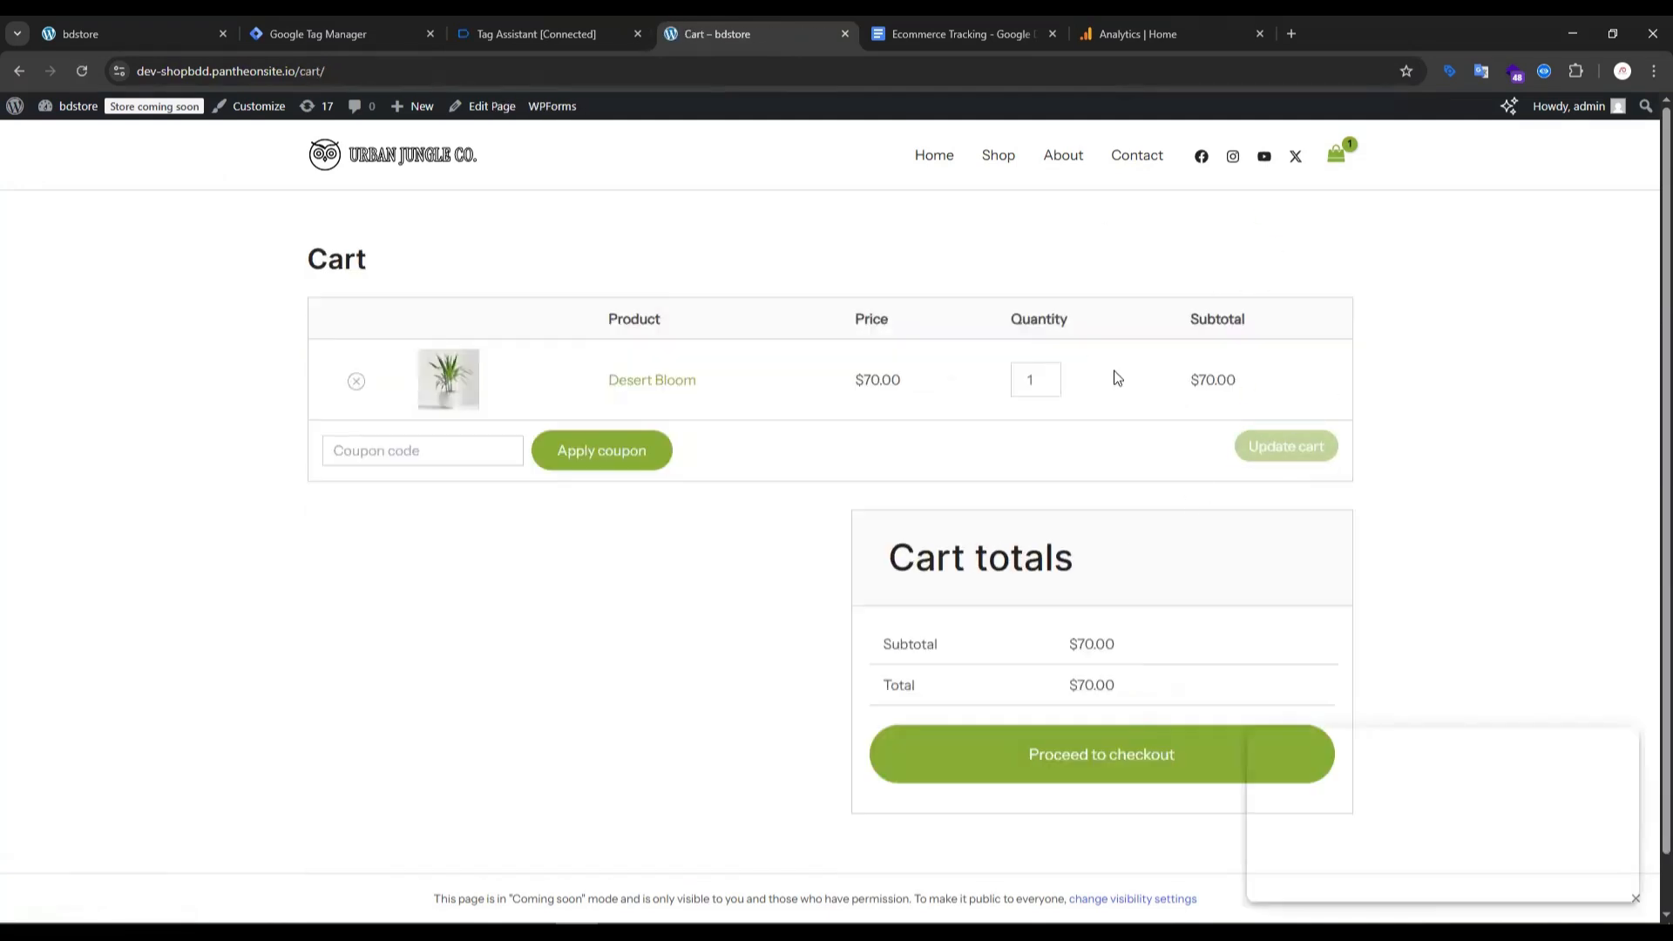
{"action": "left_click", "coordinate": [1079, 752]}
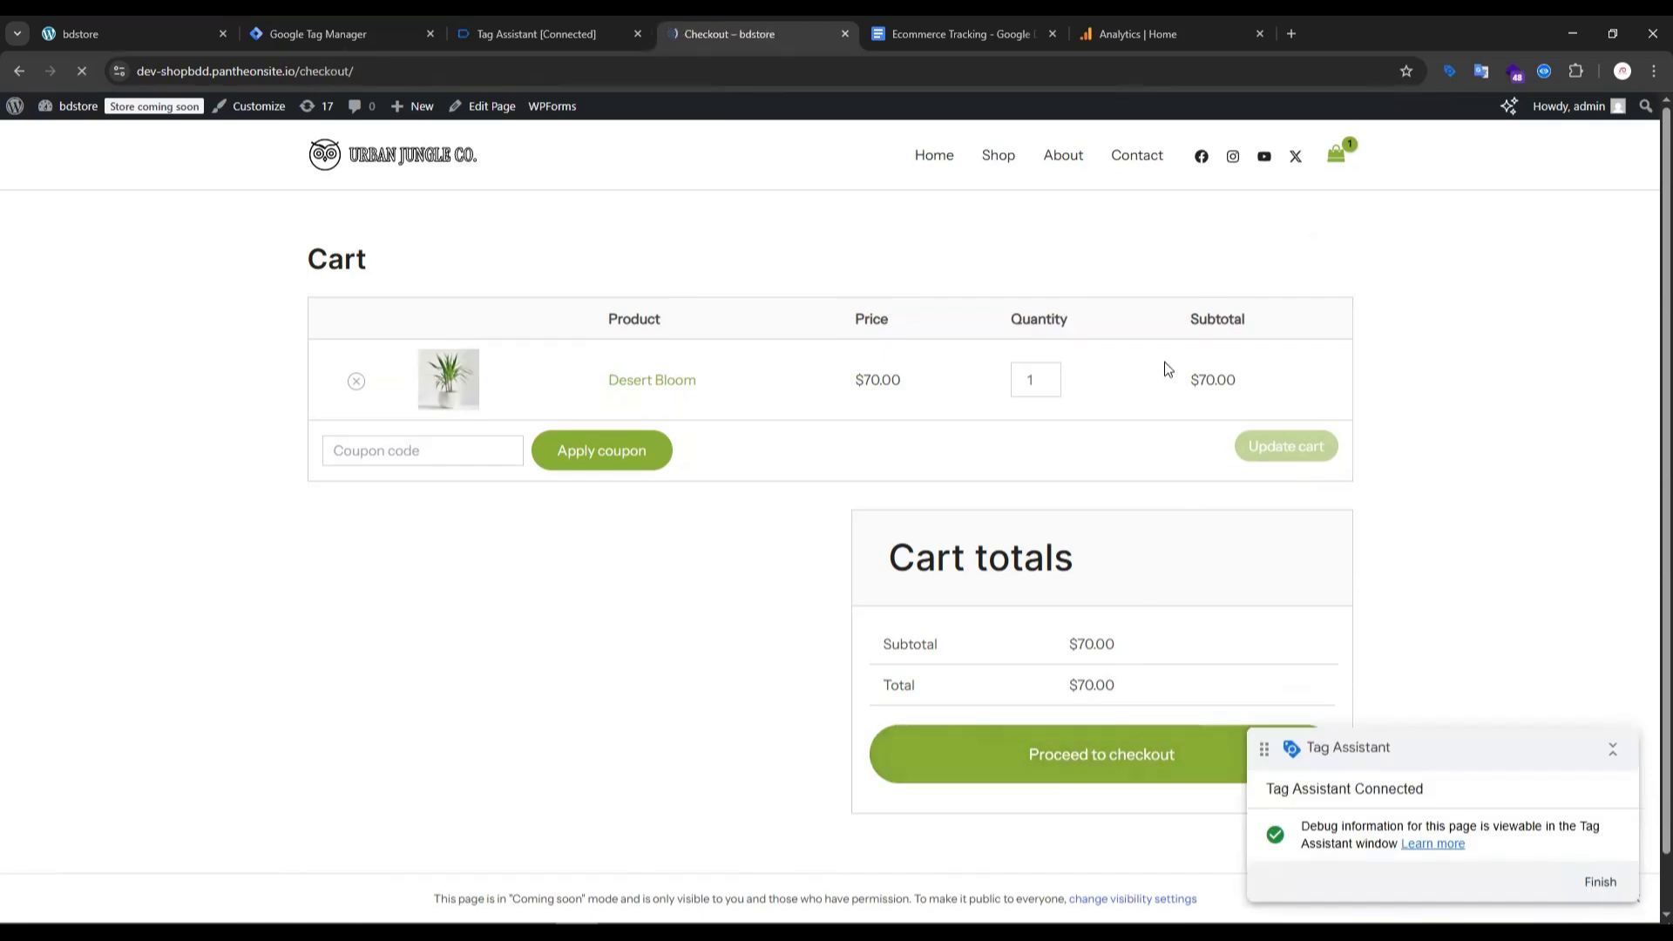
{"action": "scroll", "coordinate": [1198, 387], "scroll_direction": "down", "scroll_amount": 5}
{"action": "scroll", "coordinate": [477, 382], "scroll_direction": "up", "scroll_amount": 4}
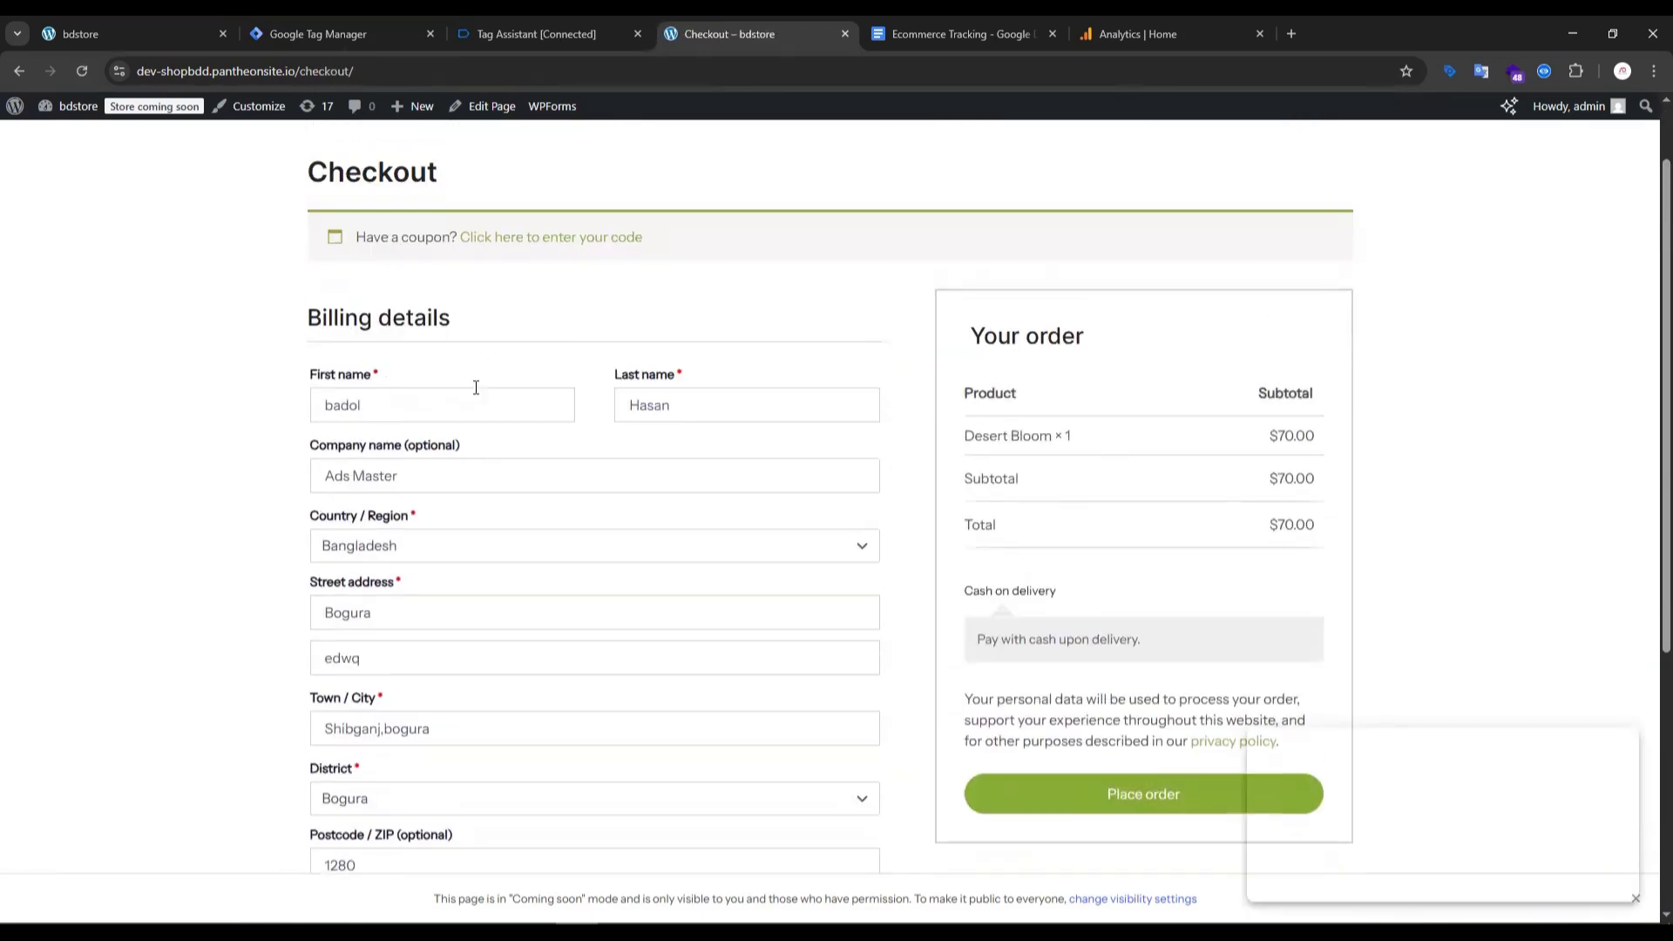
{"action": "scroll", "coordinate": [479, 488], "scroll_direction": "down", "scroll_amount": 5}
{"action": "left_click", "coordinate": [1144, 375]}
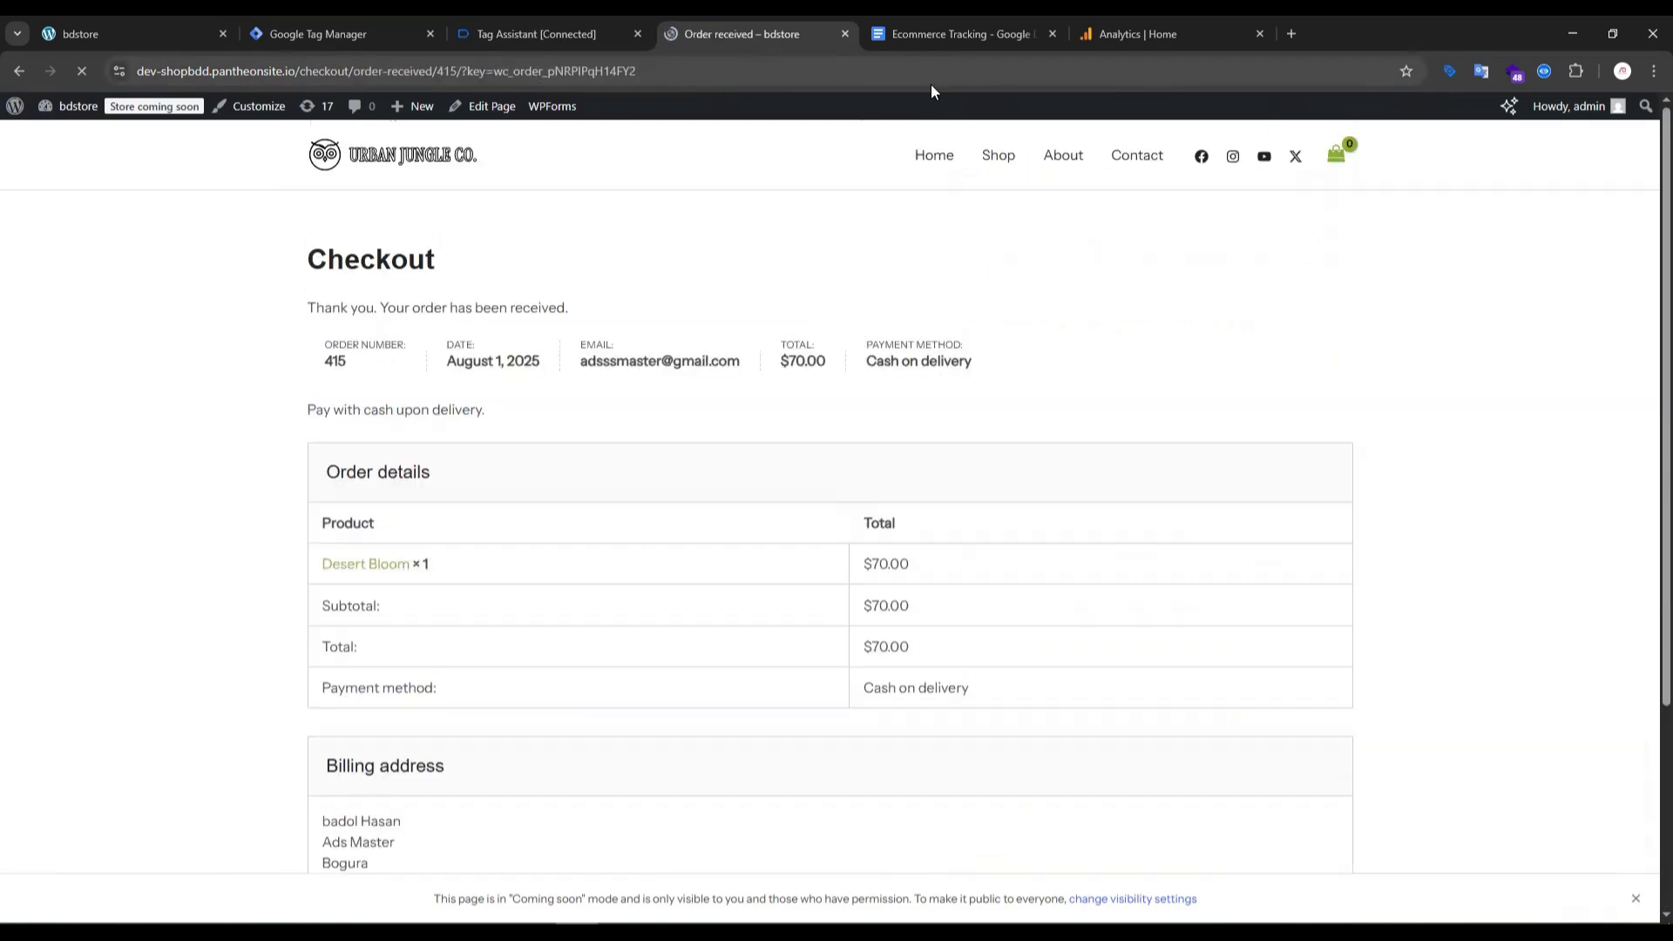
- Review the order confirmation page and examine the recorded e-commerce events in Tag Assistant
{"action": "scroll", "coordinate": [555, 325], "scroll_direction": "down", "scroll_amount": 3}
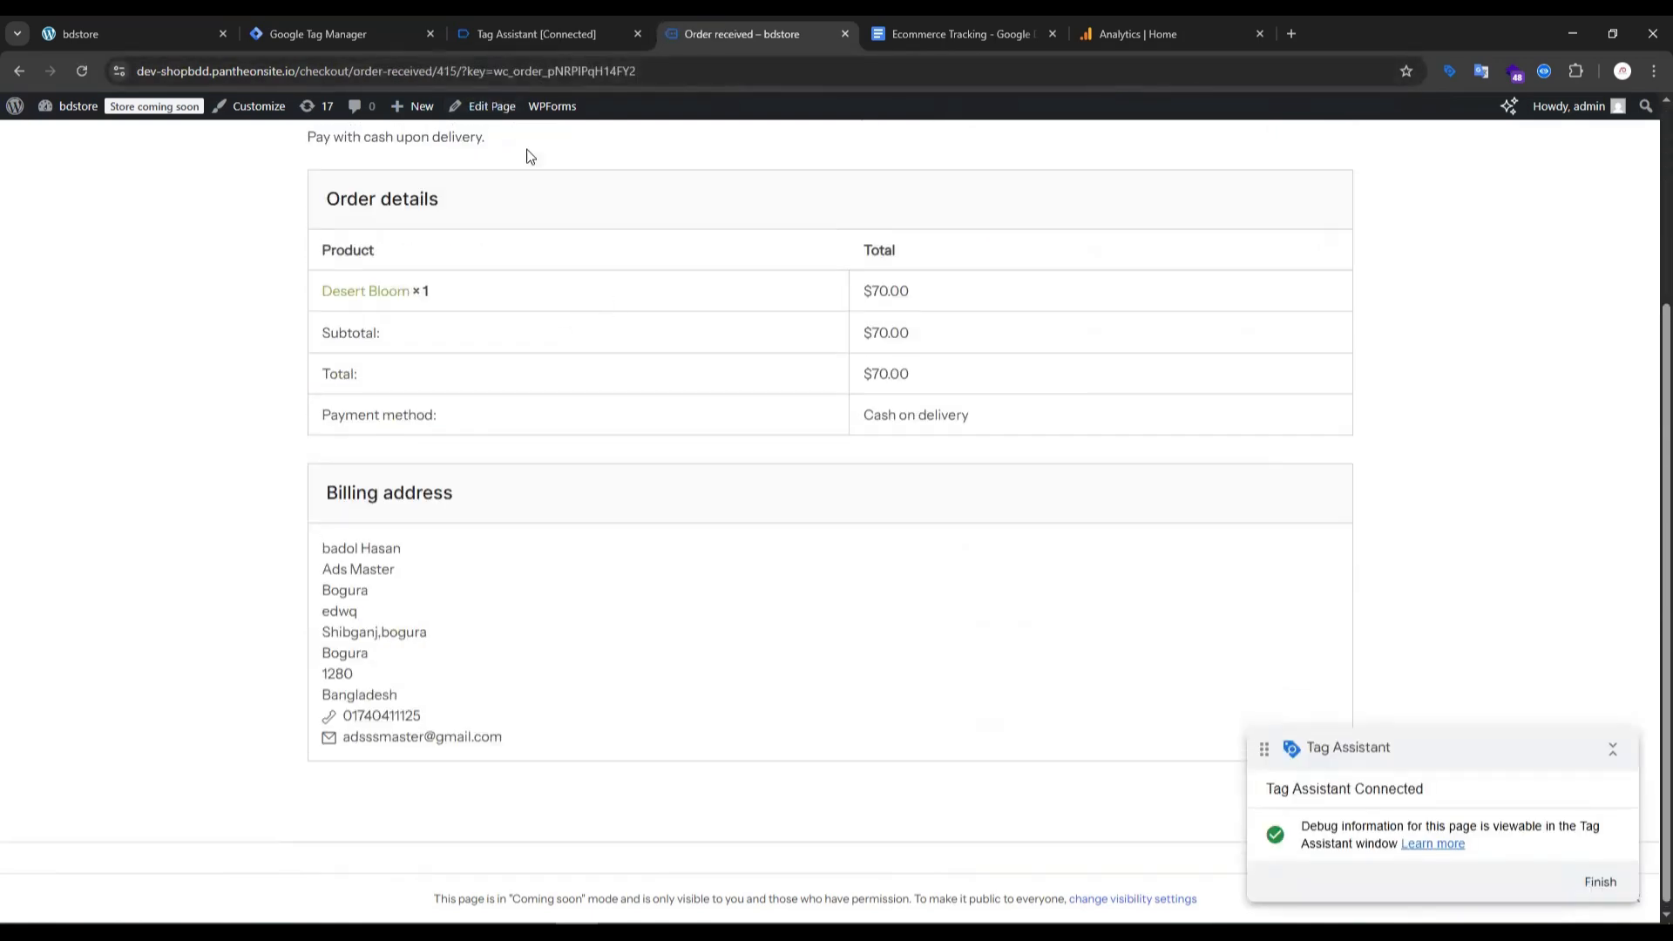
{"action": "scroll", "coordinate": [527, 152], "scroll_direction": "up", "scroll_amount": 3}
{"action": "left_click", "coordinate": [581, 34]}
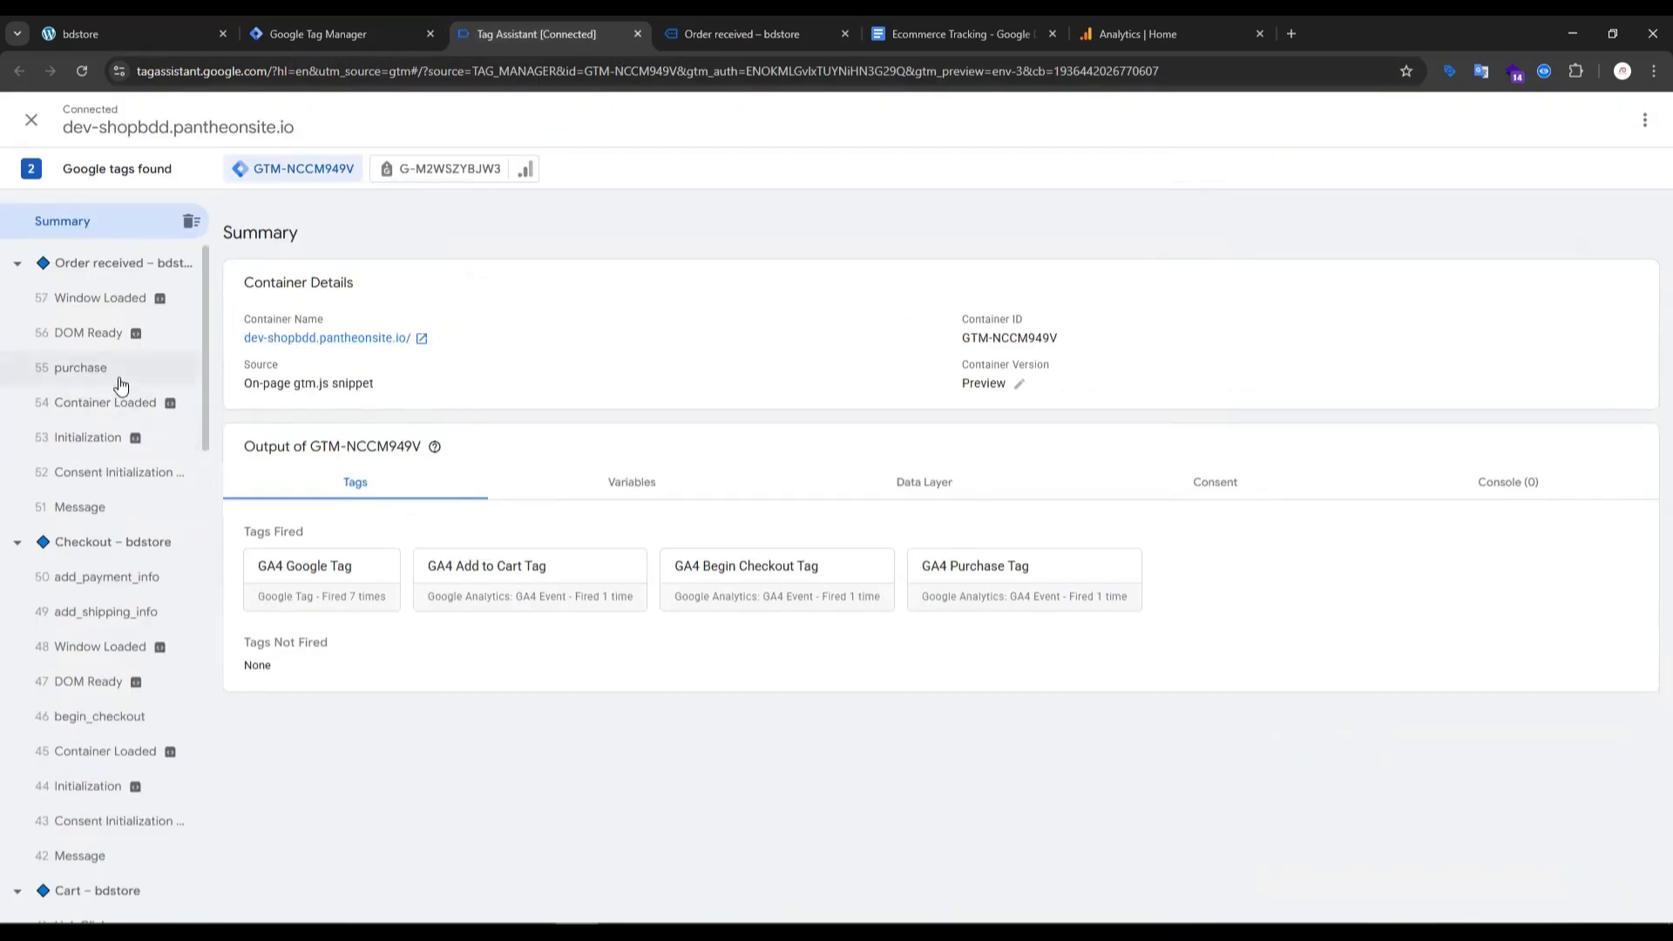
{"action": "scroll", "coordinate": [122, 419], "scroll_direction": "down", "scroll_amount": 15}
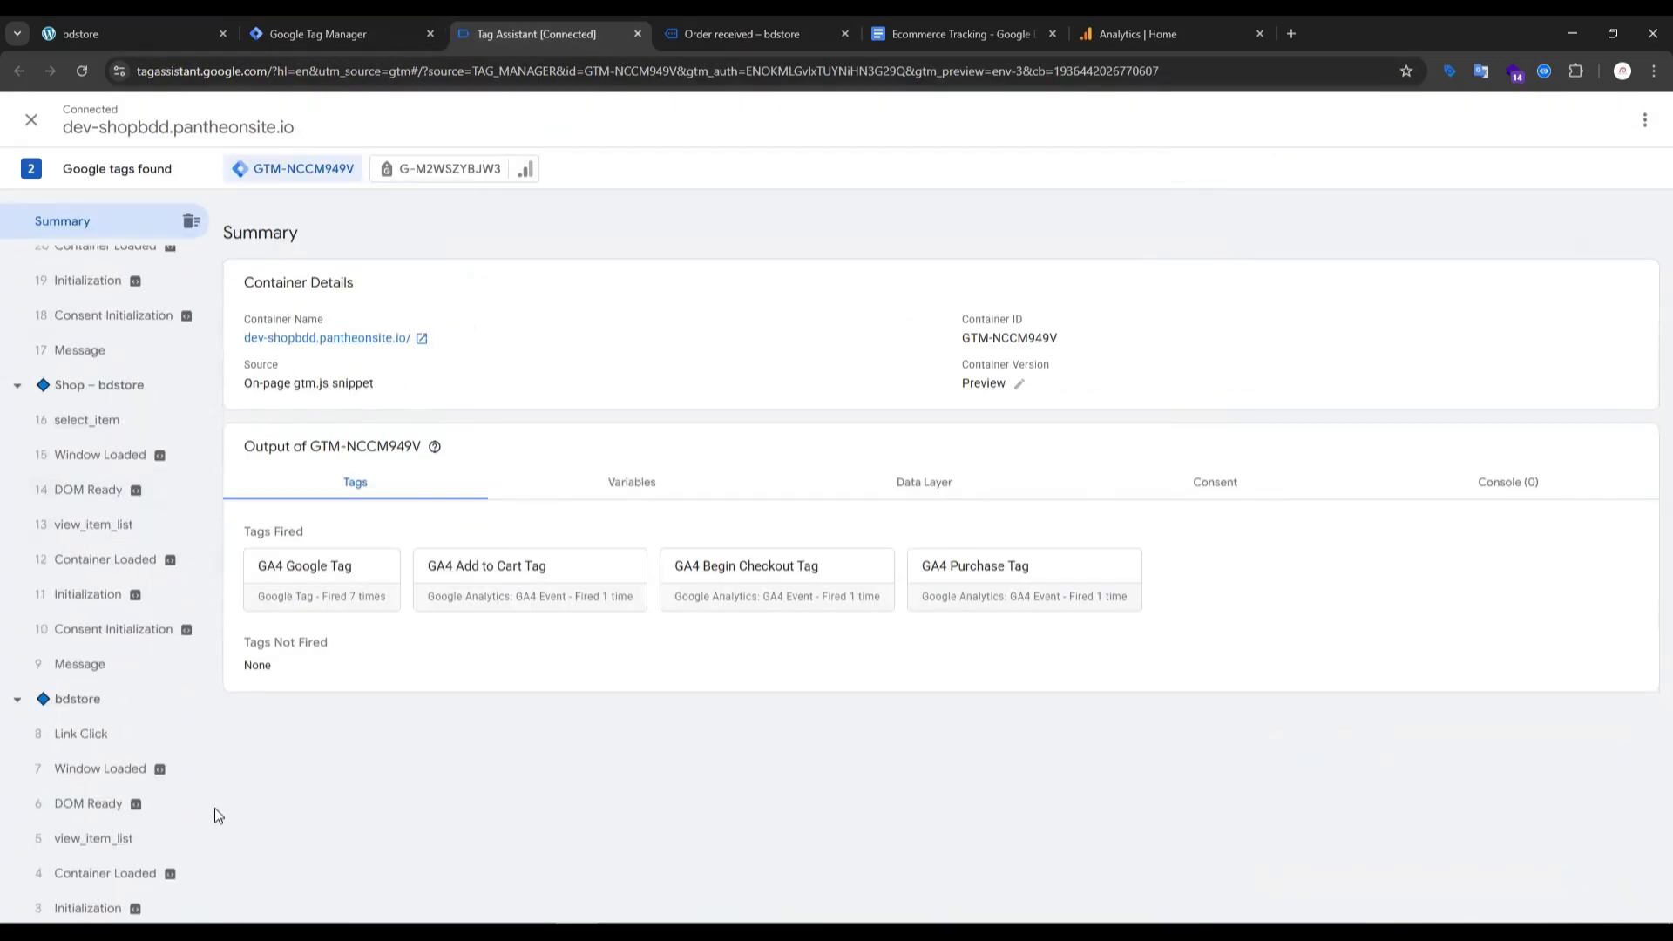
{"action": "scroll", "coordinate": [174, 523], "scroll_direction": "down", "scroll_amount": 2}
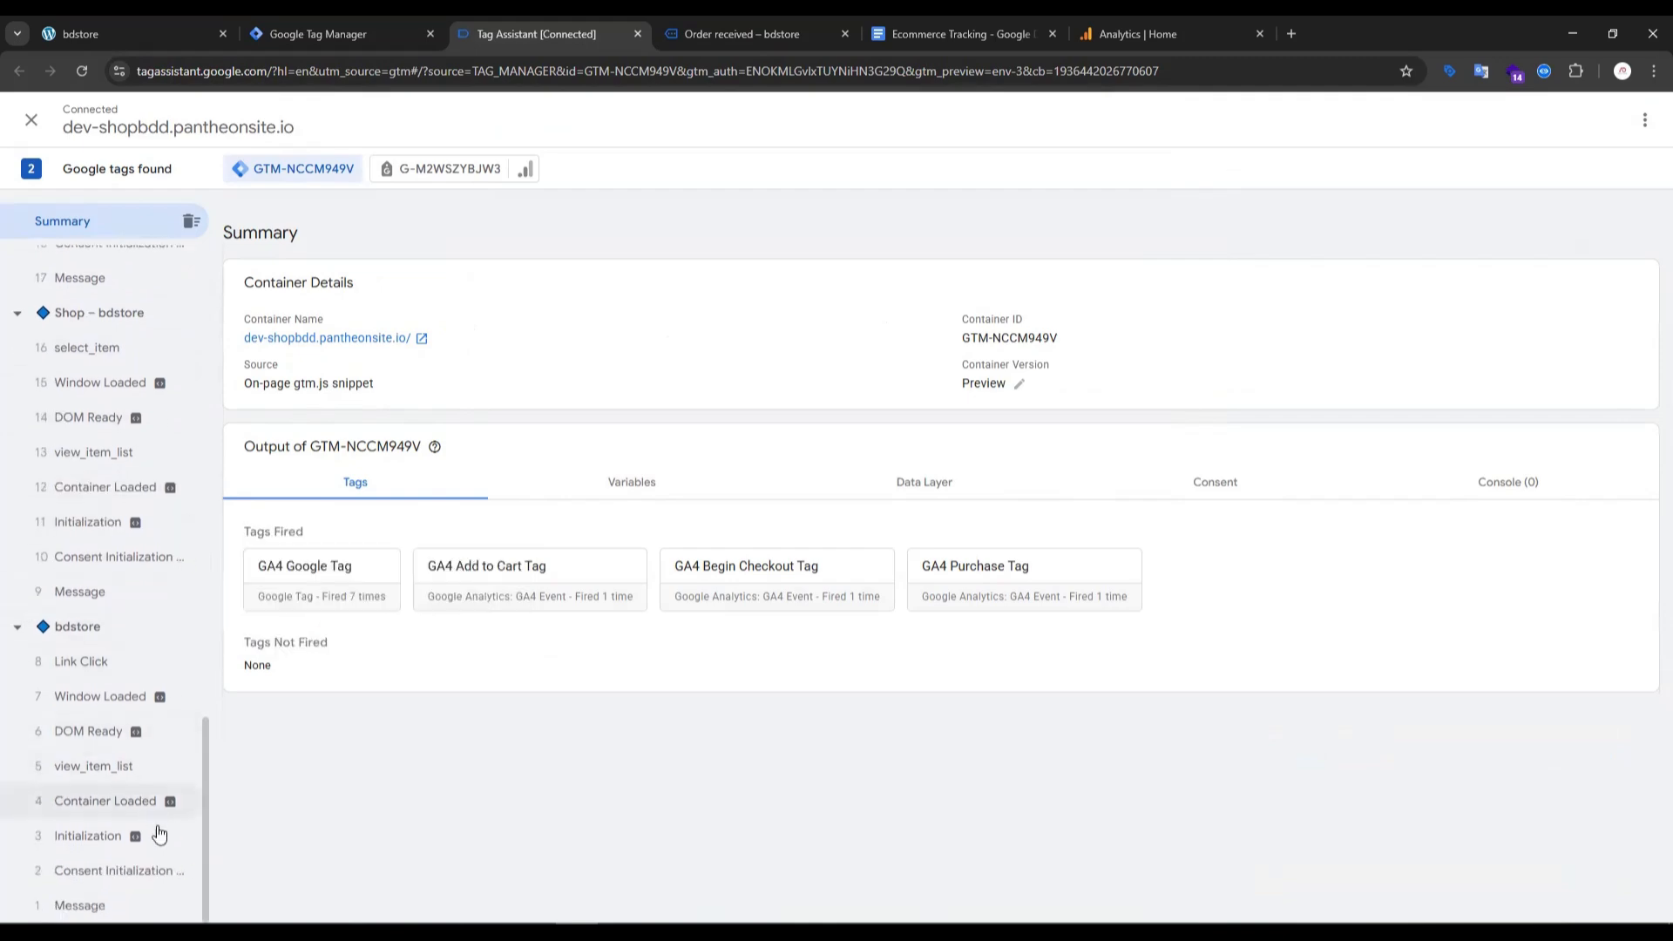
- Review the add_payment_info and View_item sections in the Ecommerce Tracking document, highlight the View_item heading, and return to Tag Assistant's event list
{"action": "left_click", "coordinate": [952, 33]}
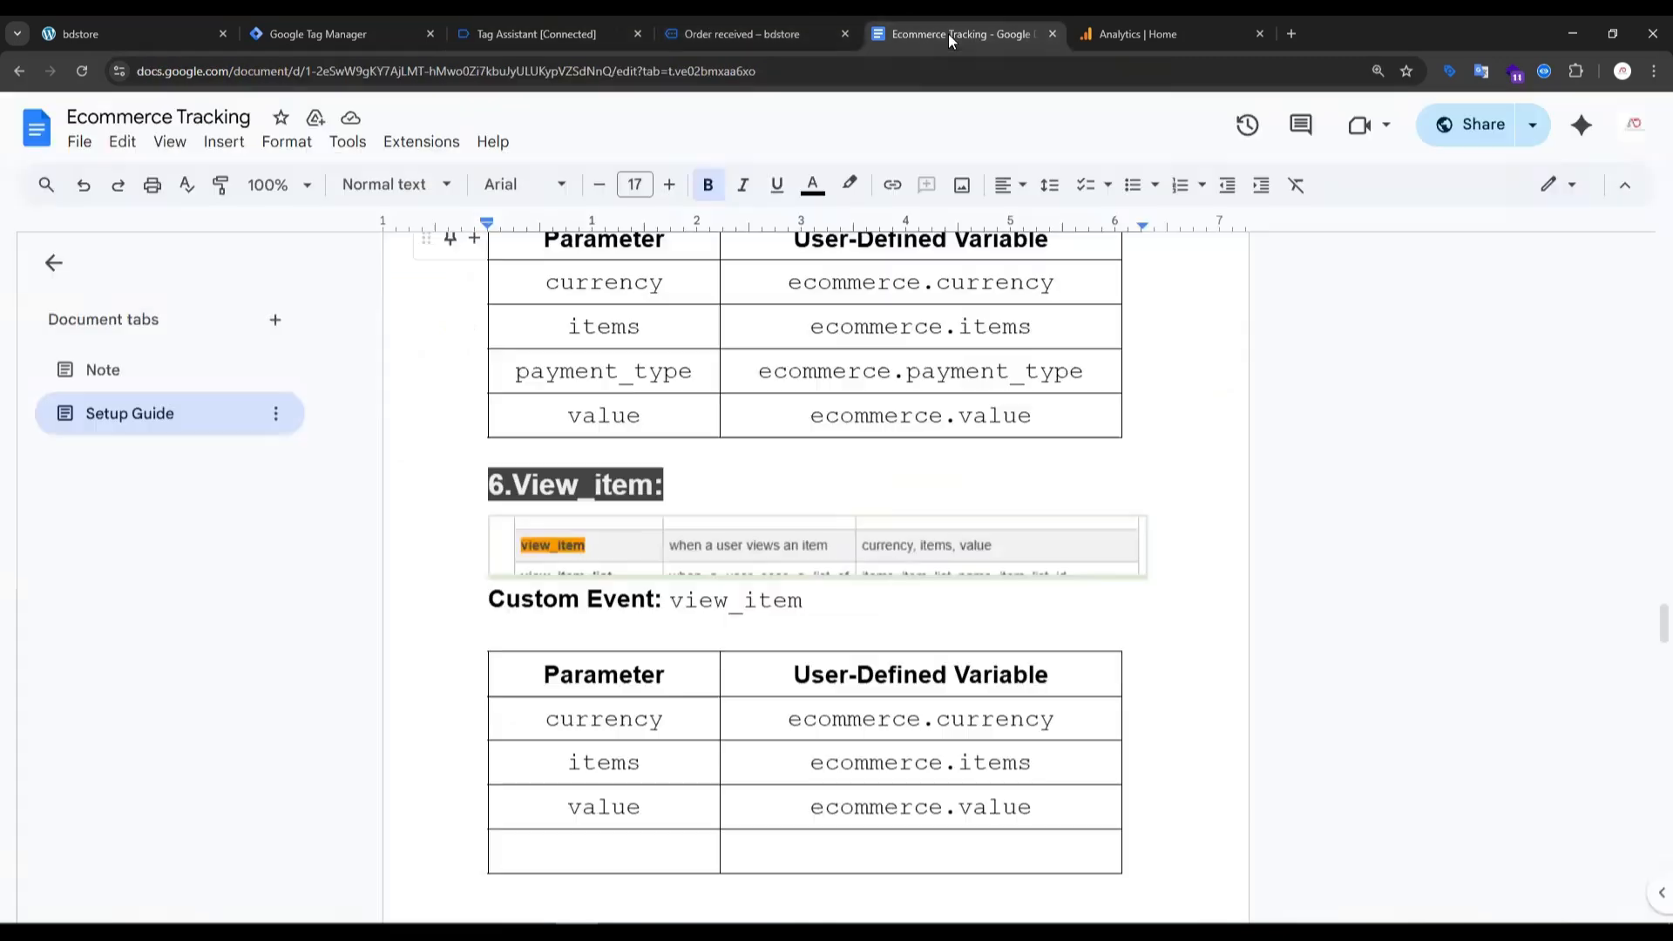
{"action": "scroll", "coordinate": [543, 495], "scroll_direction": "up", "scroll_amount": 5}
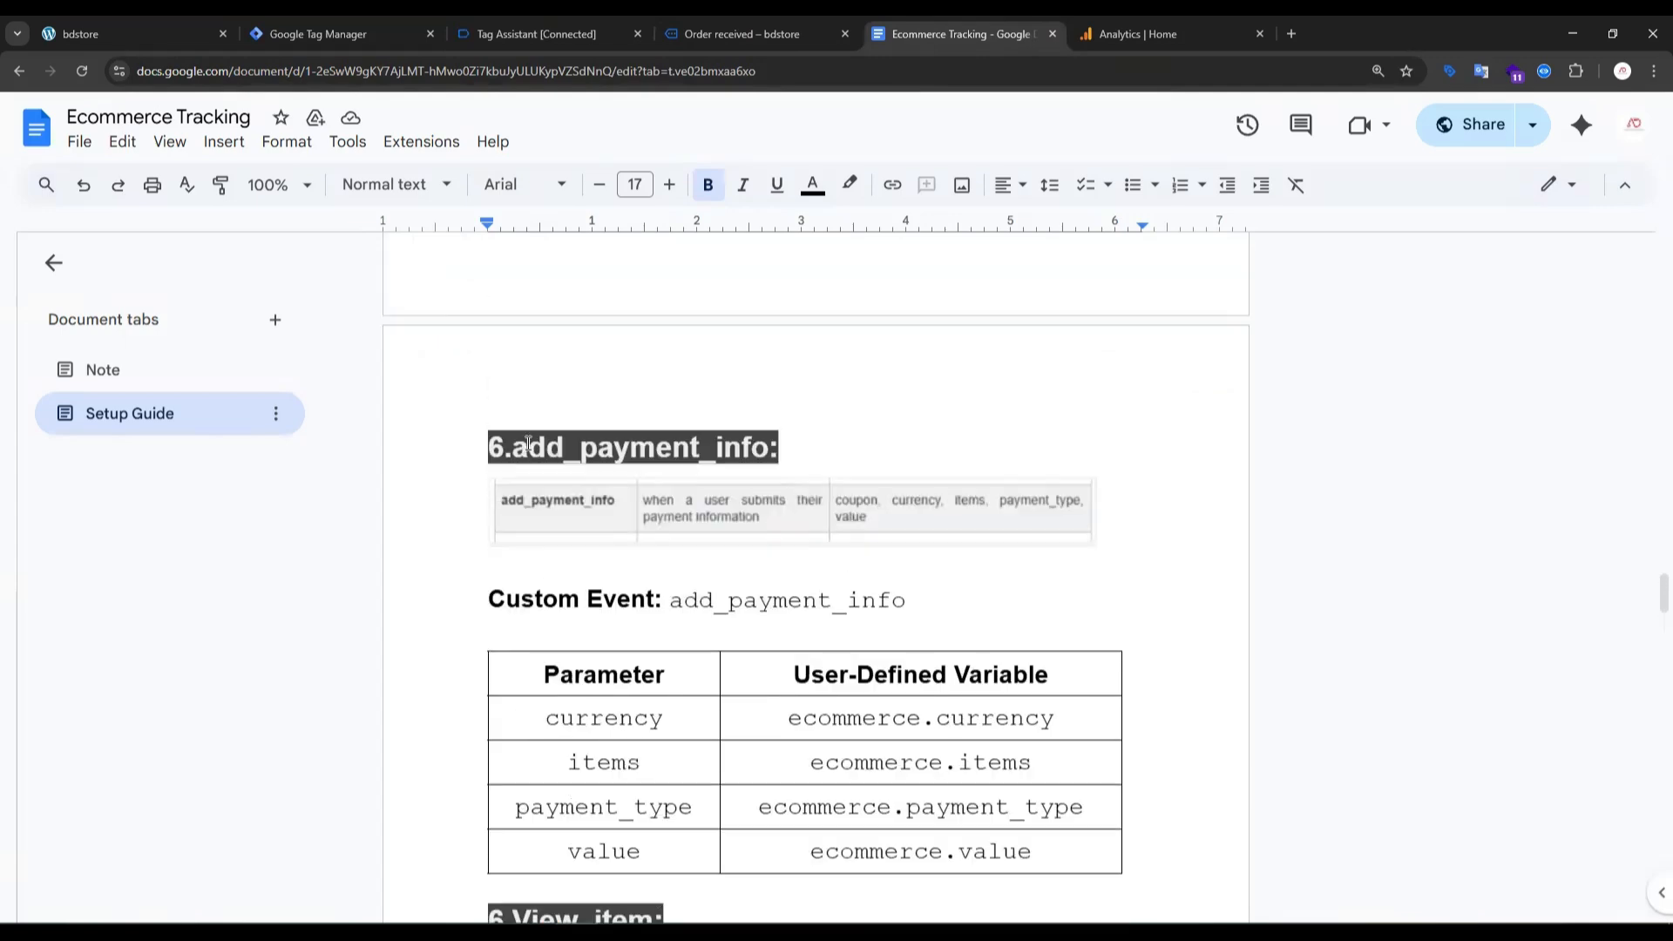
{"action": "scroll", "coordinate": [579, 447], "scroll_direction": "down", "scroll_amount": 2}
{"action": "scroll", "coordinate": [579, 446], "scroll_direction": "down", "scroll_amount": 4}
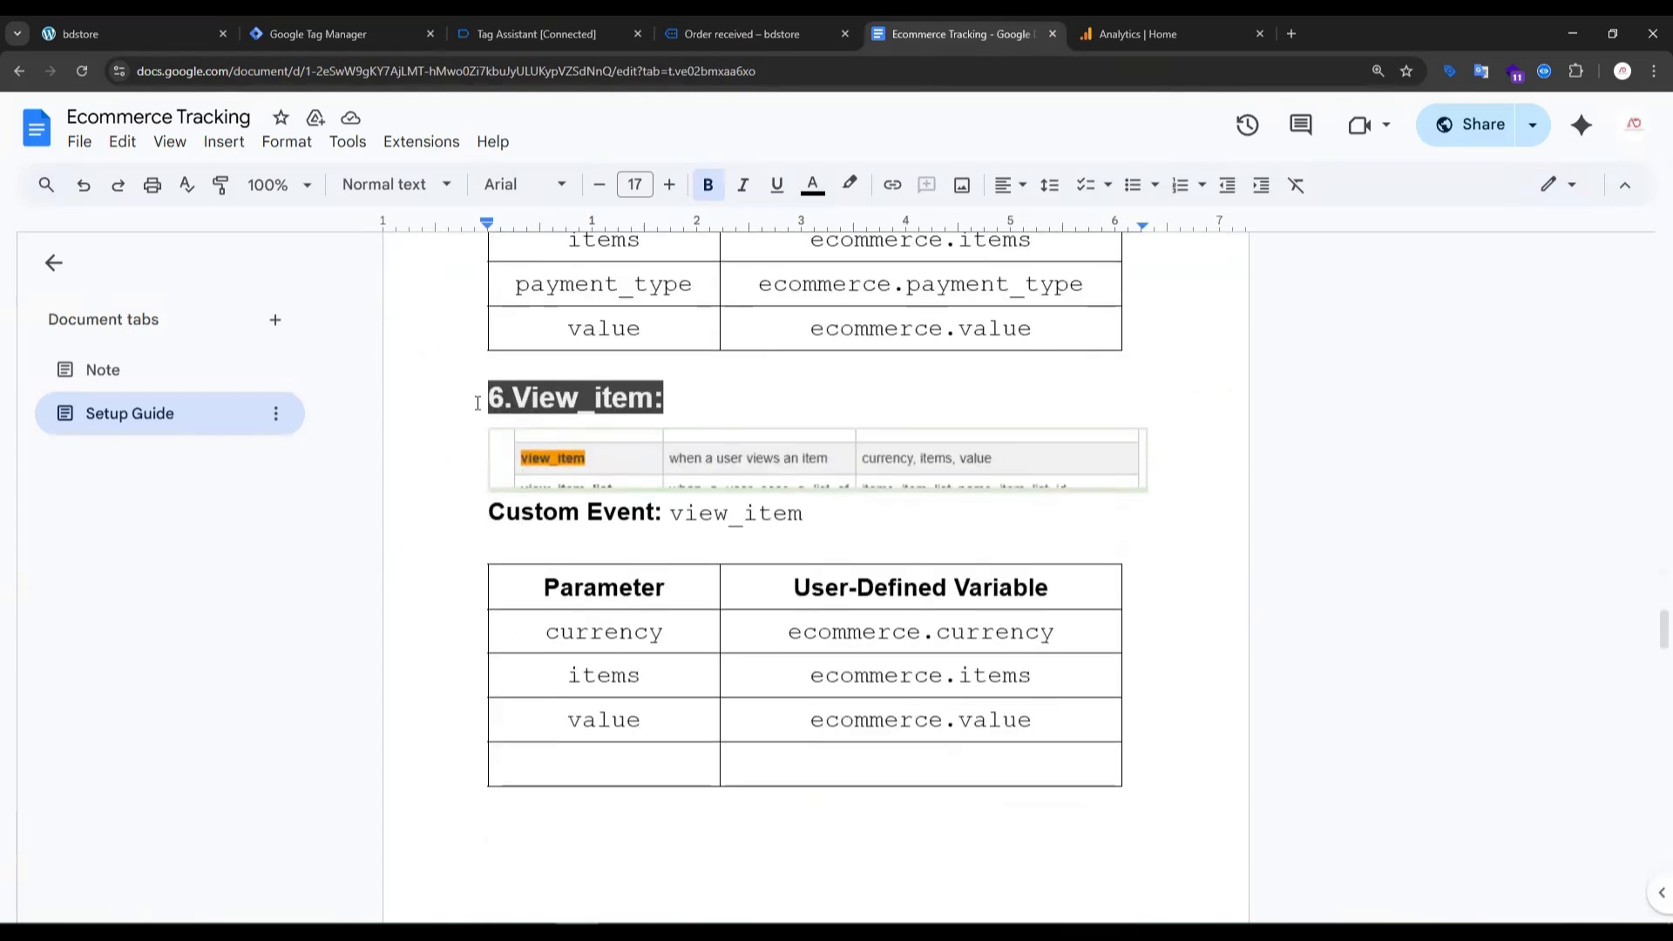
{"action": "left_click", "coordinate": [477, 402]}
{"action": "left_click_drag", "start_coordinate": [511, 397], "coordinate": [650, 397]}
{"action": "double_click", "coordinate": [691, 395]}
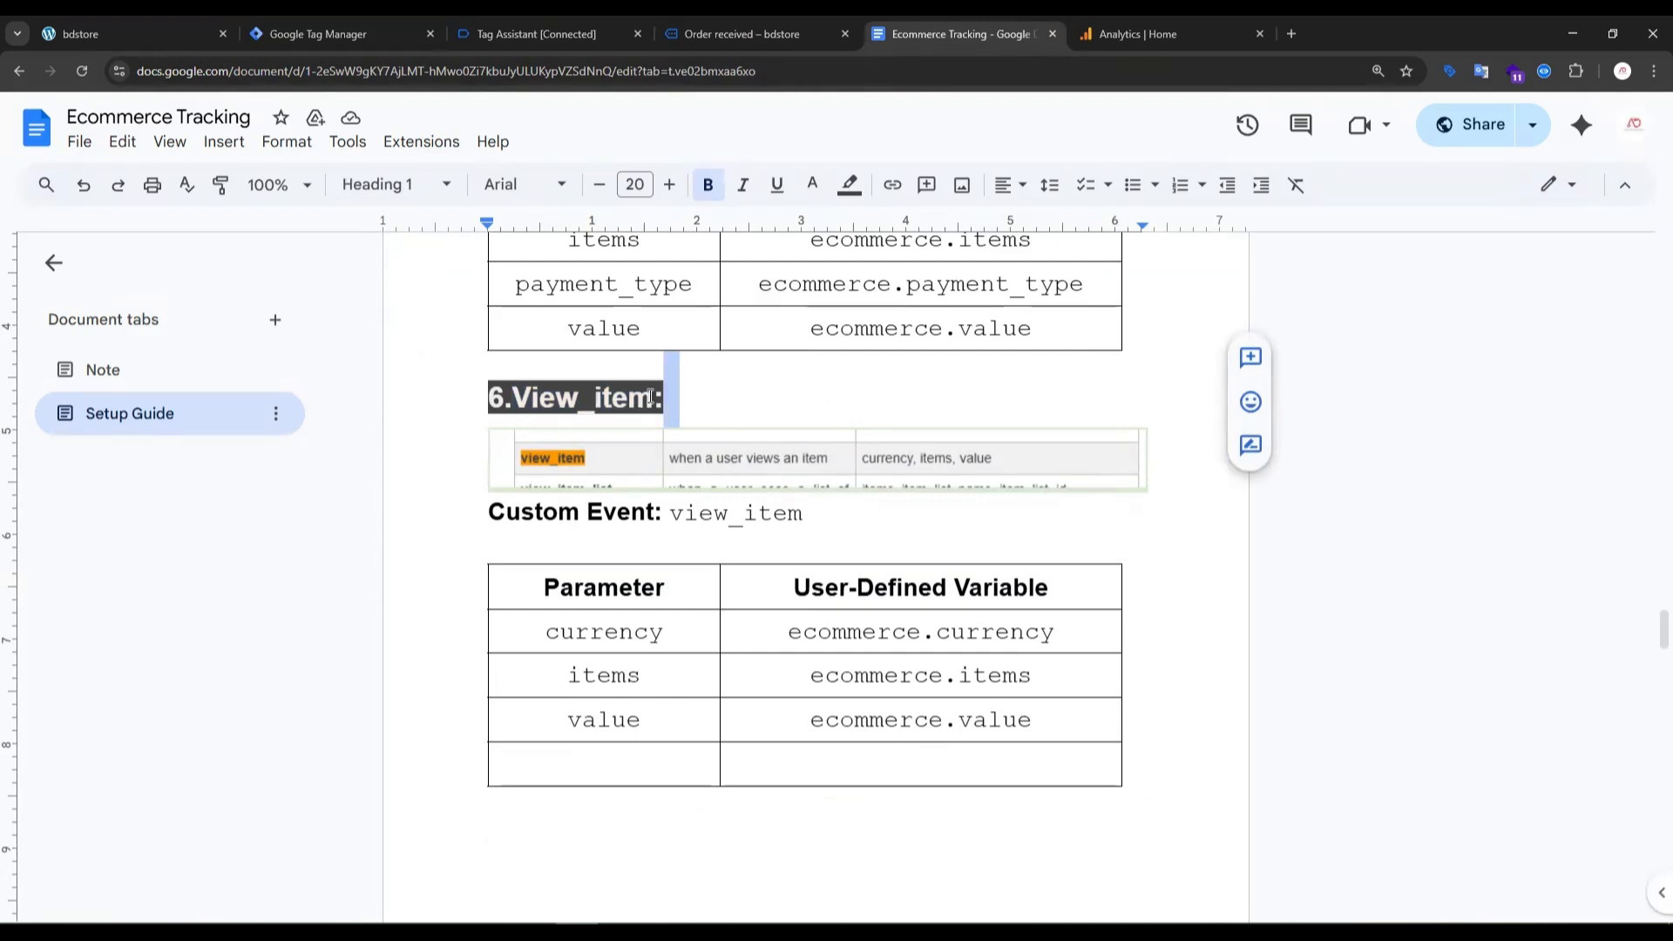
{"action": "left_click_drag", "start_coordinate": [658, 396], "coordinate": [505, 397]}
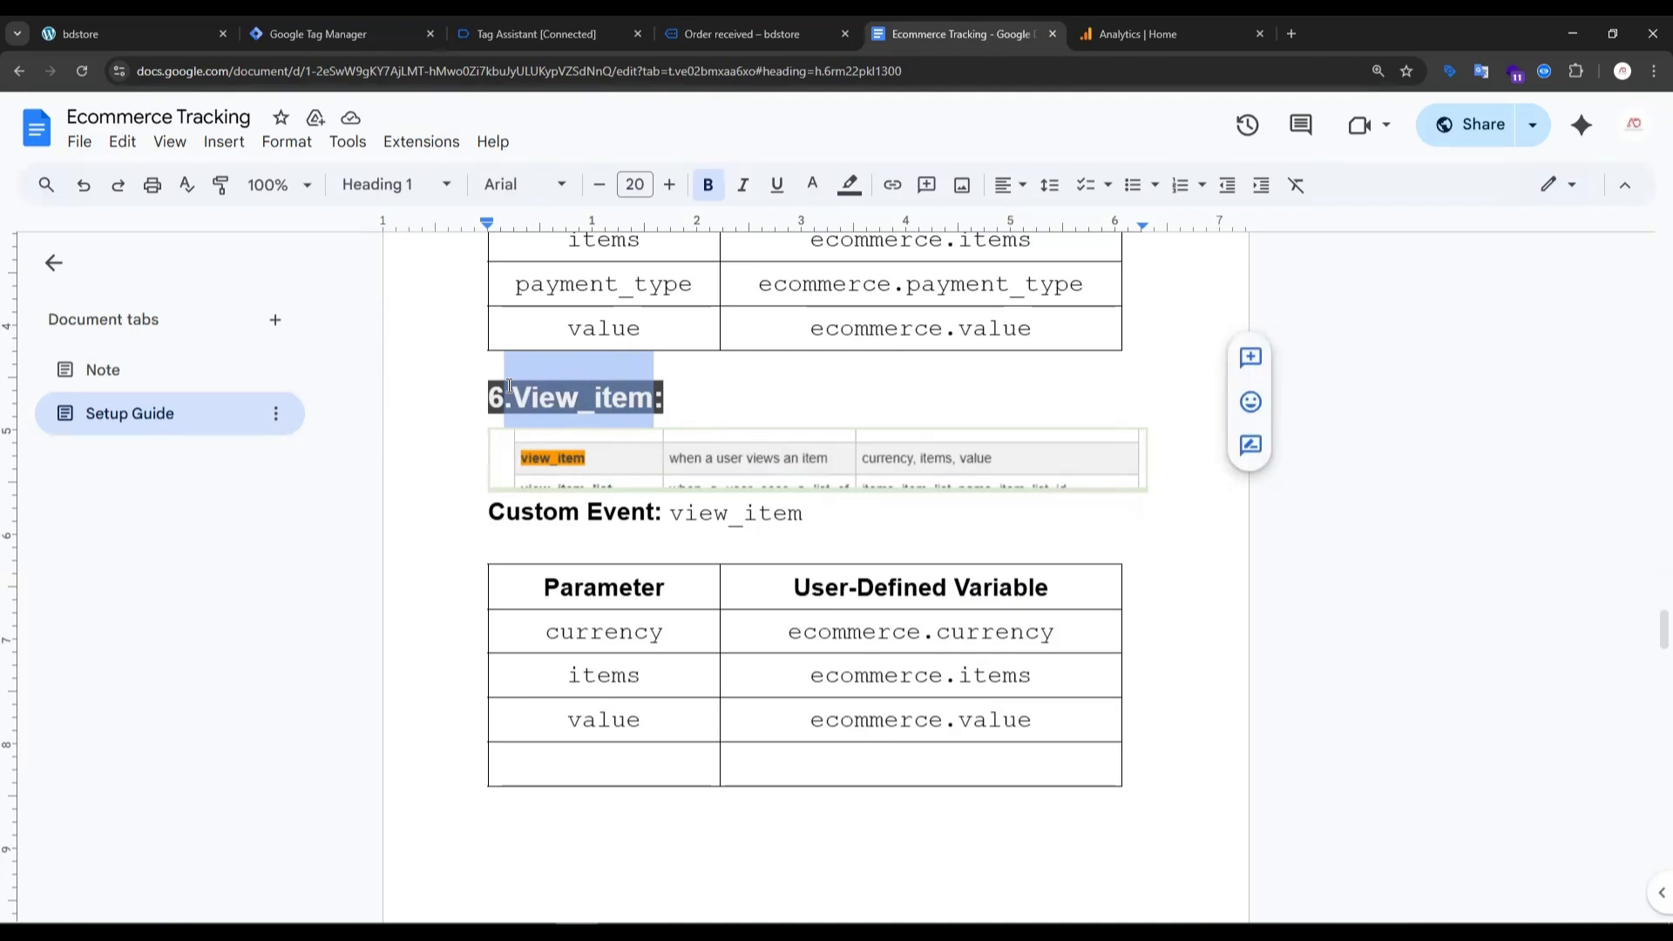
{"action": "left_click", "coordinate": [500, 37]}
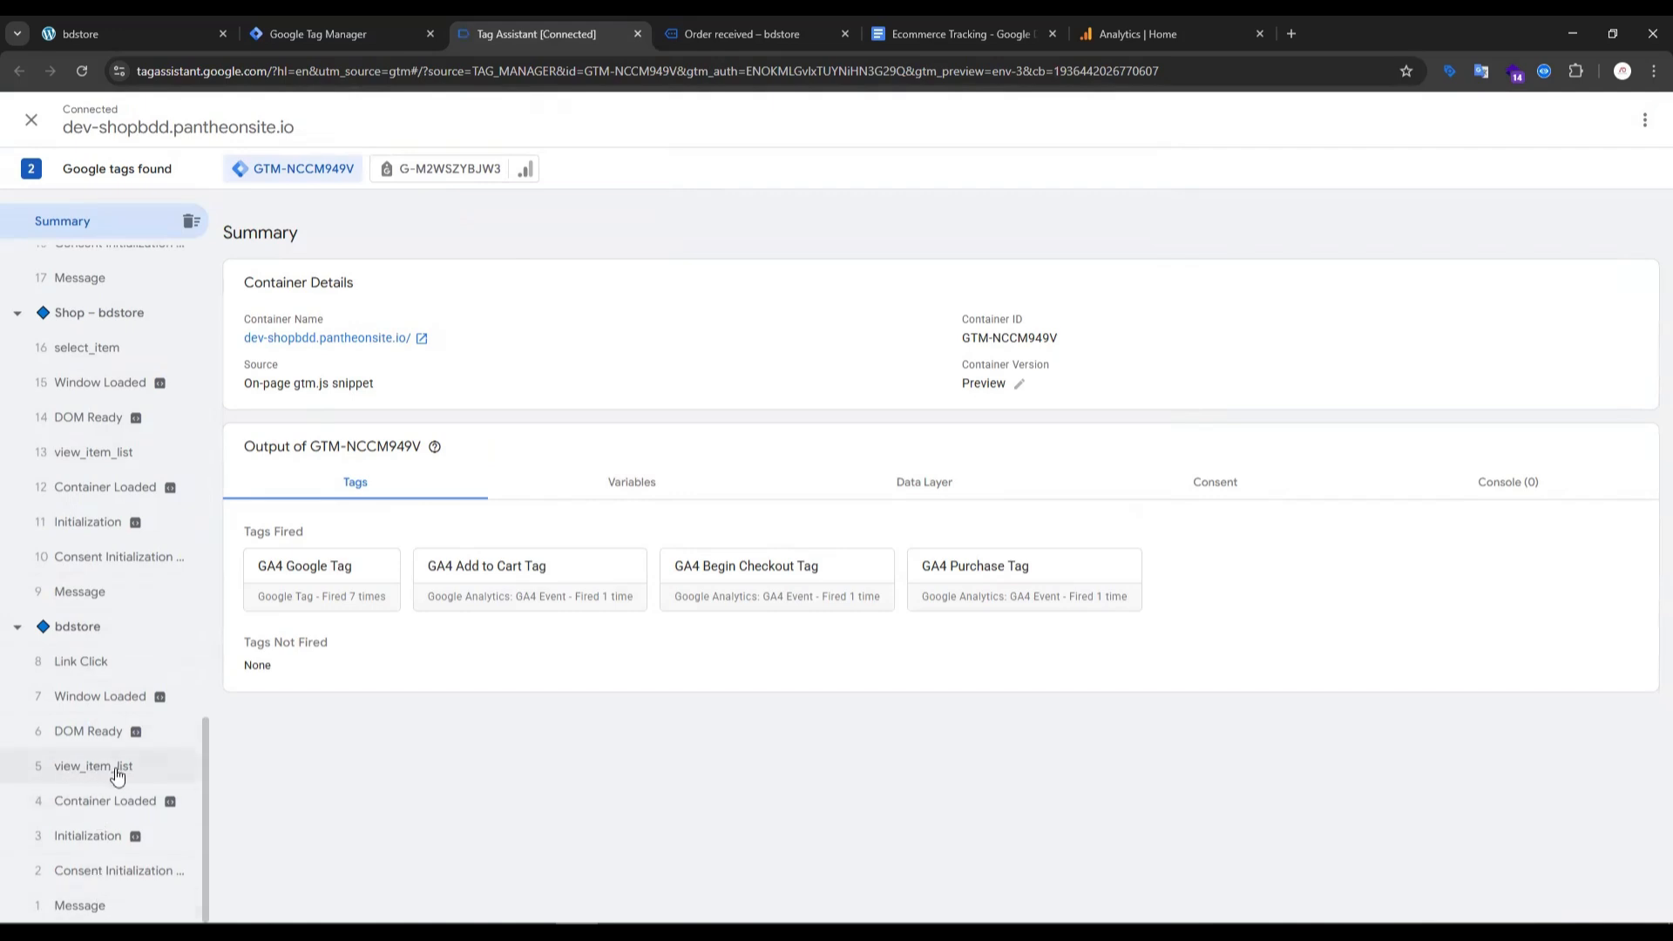
- Find the view_item event under Desert Bloom in Tag Assistant, check it against the setup guide's View_item section, and copy its event name
{"action": "scroll", "coordinate": [101, 388], "scroll_direction": "up", "scroll_amount": 2}
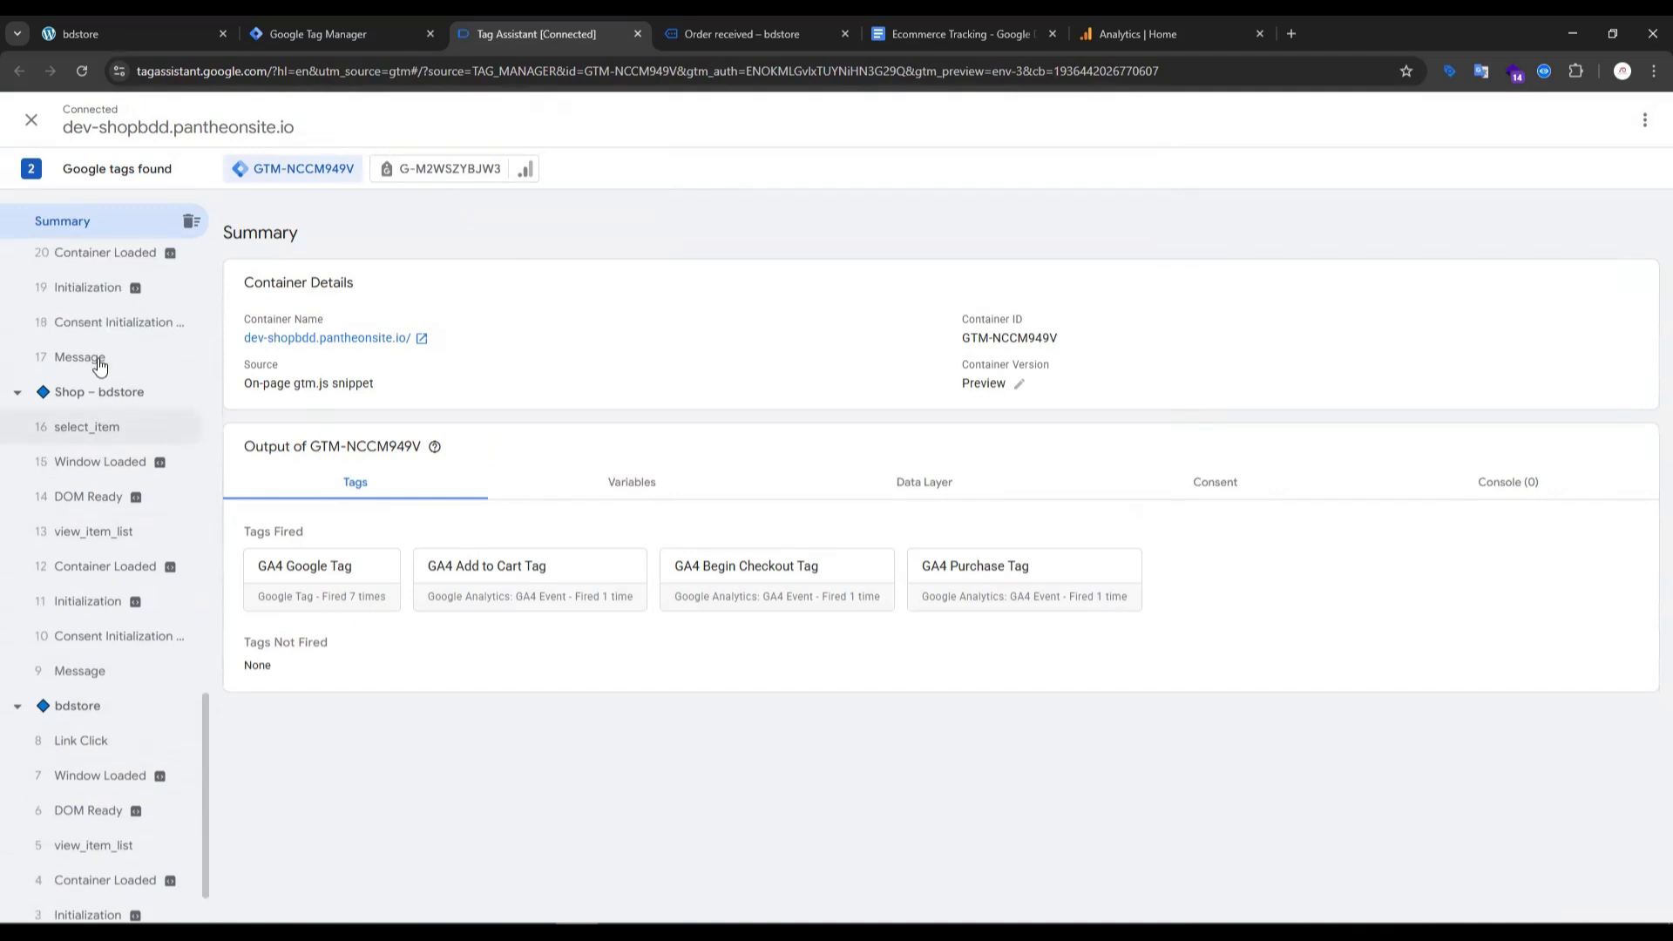
{"action": "scroll", "coordinate": [100, 390], "scroll_direction": "up", "scroll_amount": 2}
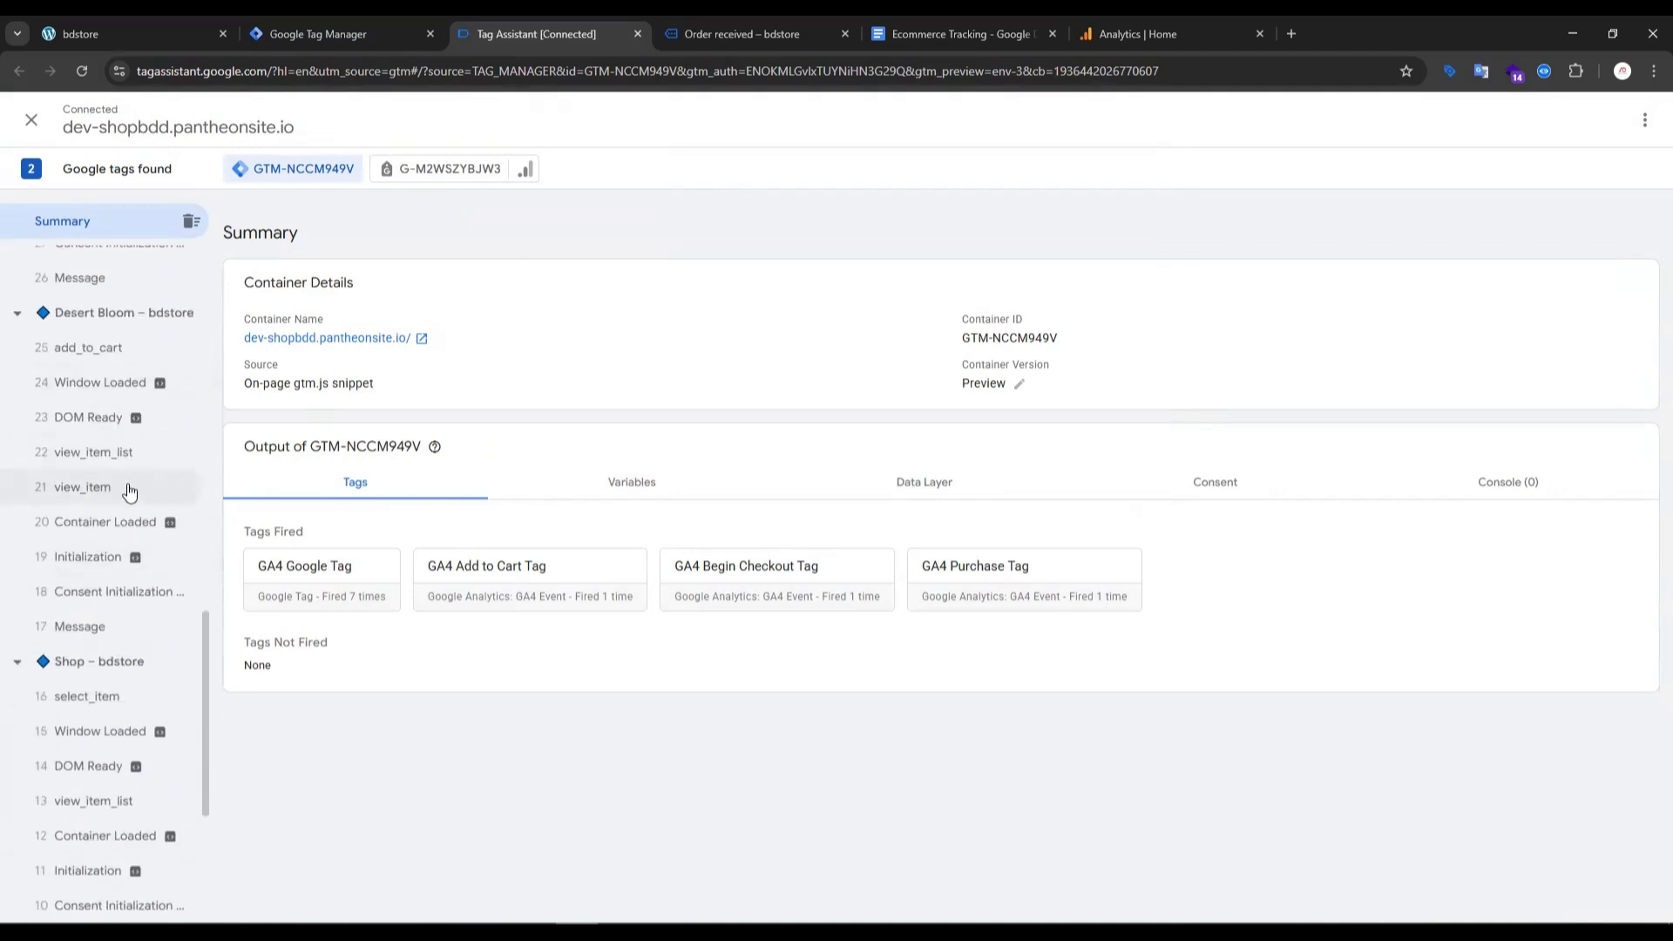
{"action": "left_click", "coordinate": [713, 35]}
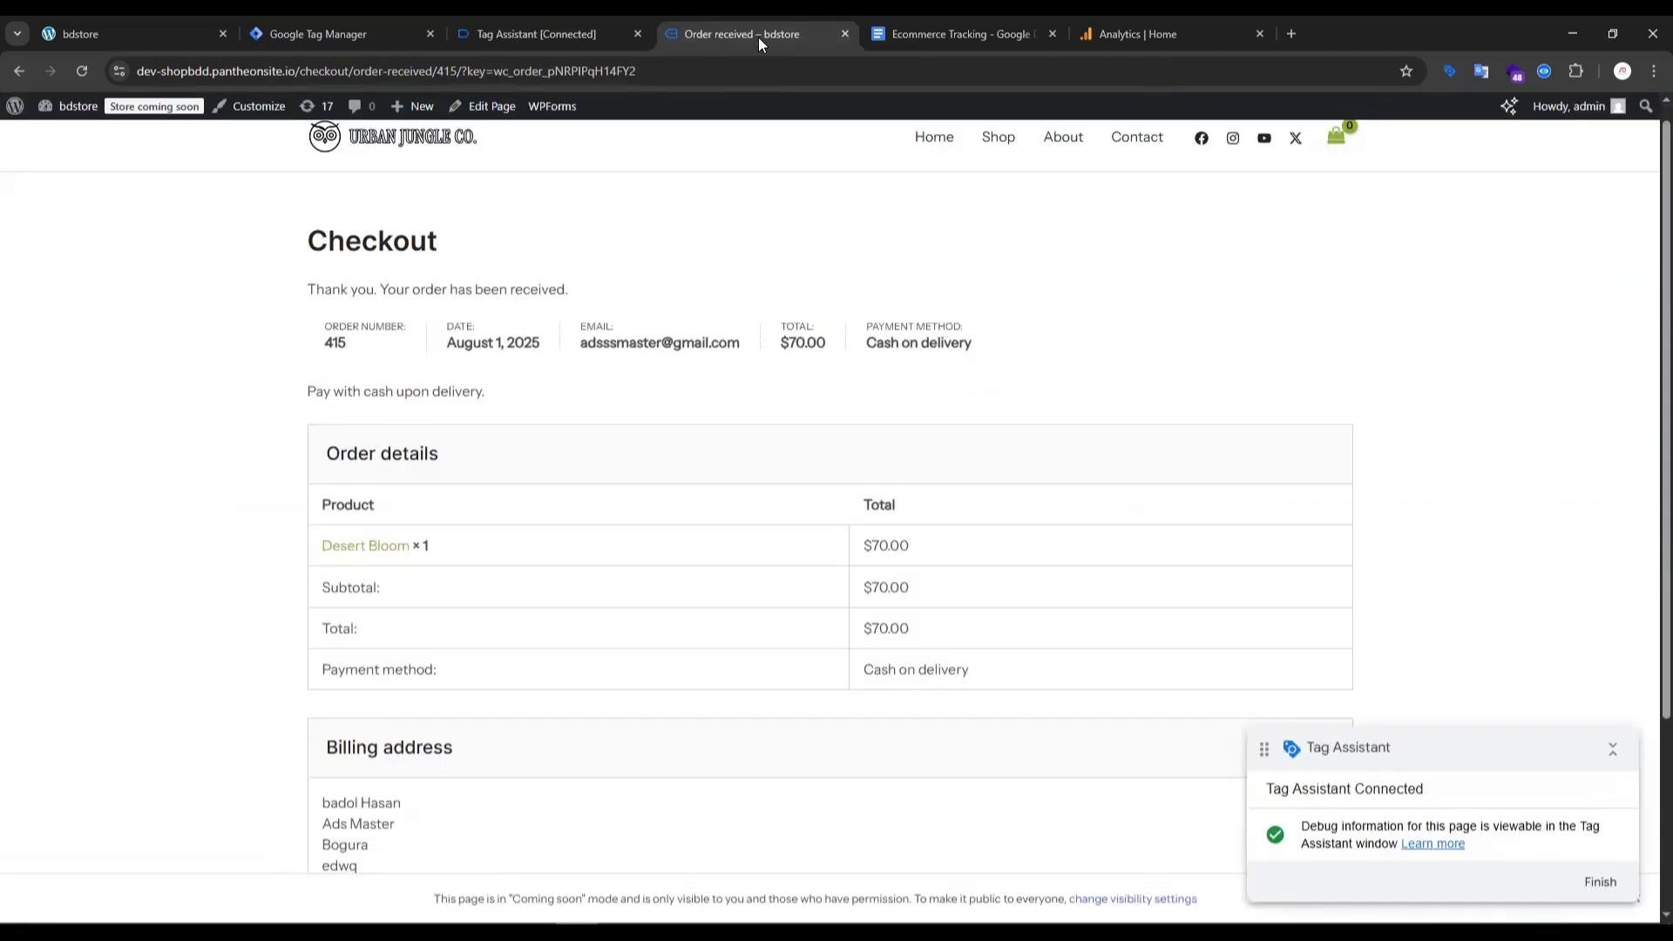
{"action": "left_click", "coordinate": [534, 40]}
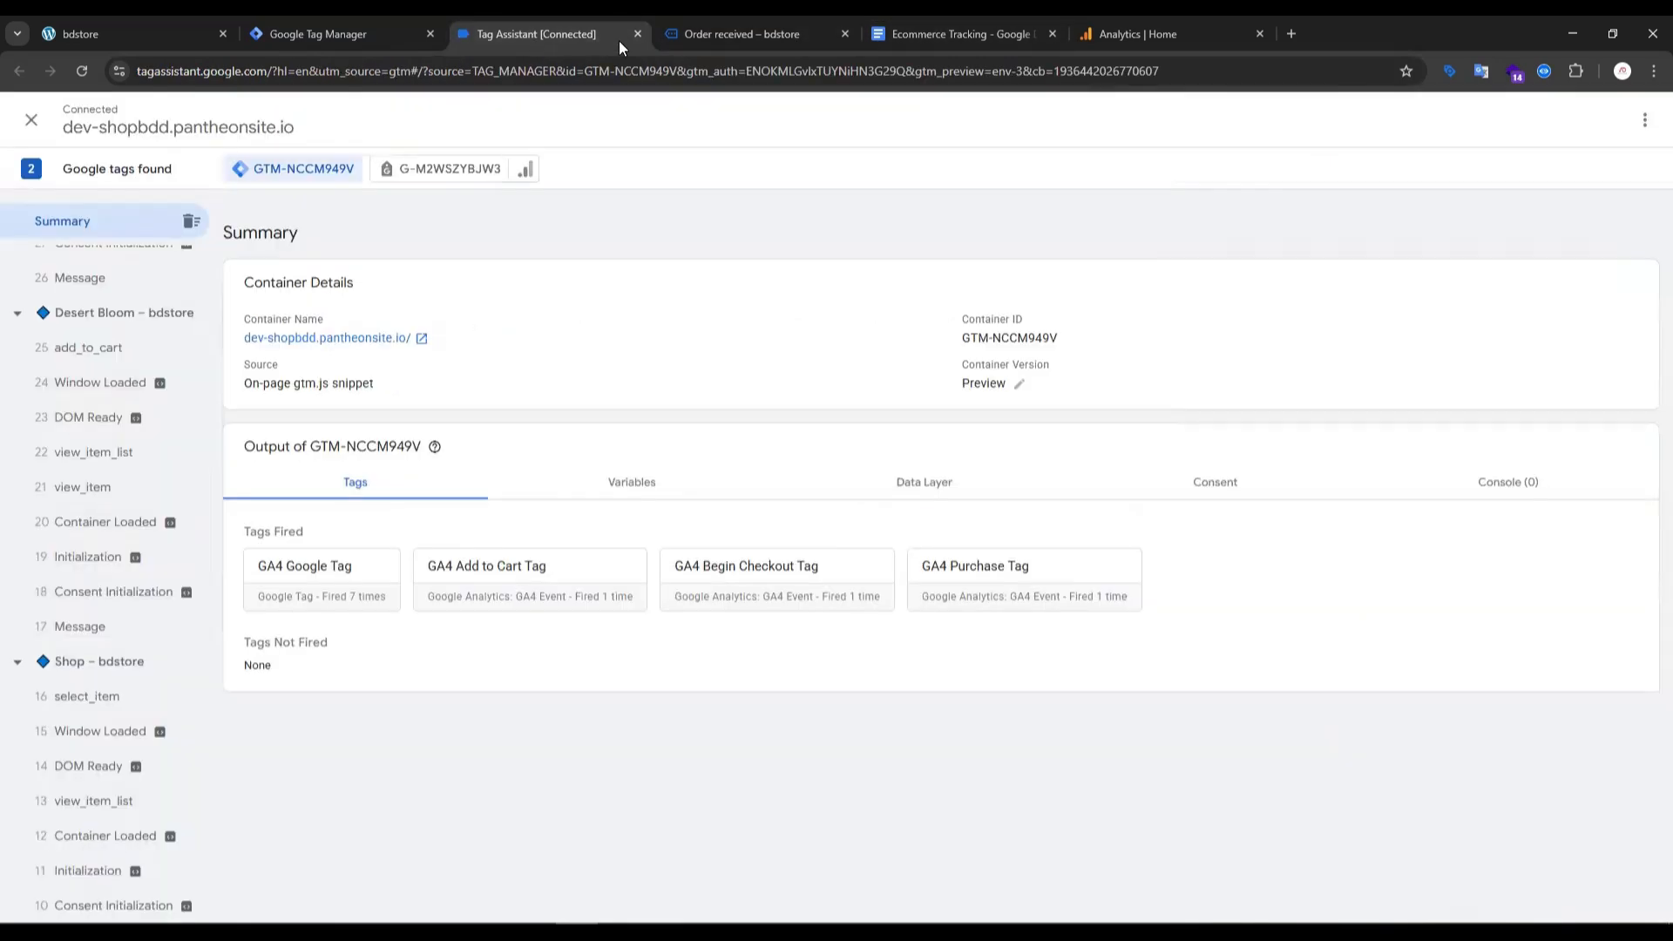
{"action": "left_click", "coordinate": [893, 34]}
{"action": "left_click", "coordinate": [666, 413]}
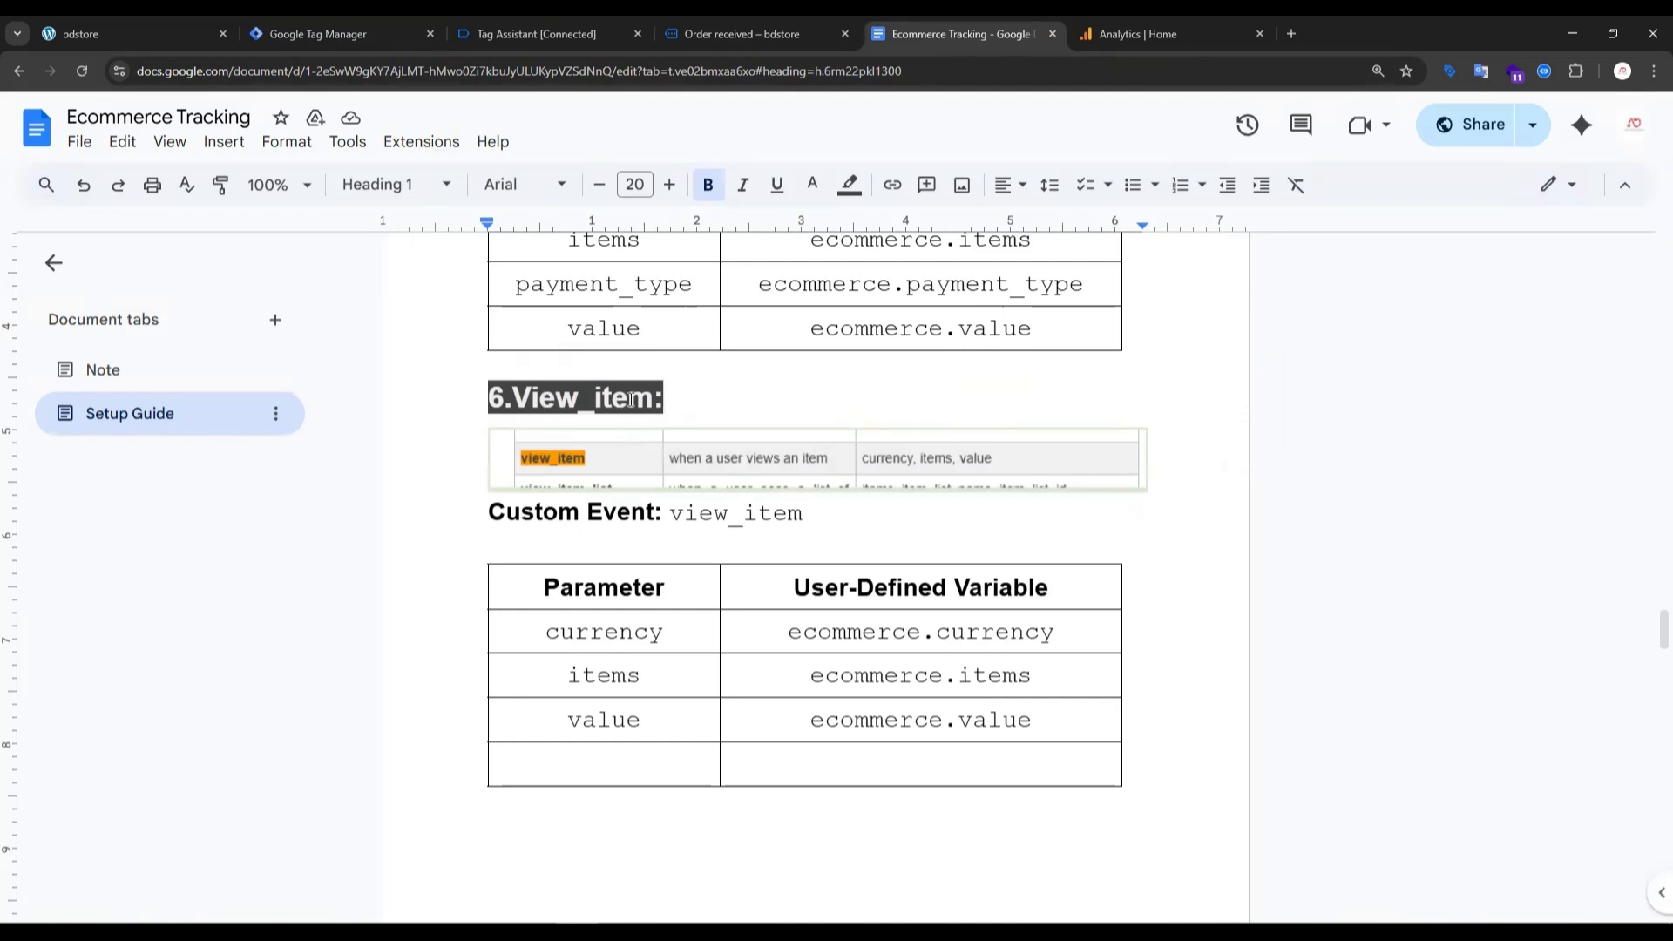
{"action": "left_click", "coordinate": [565, 34]}
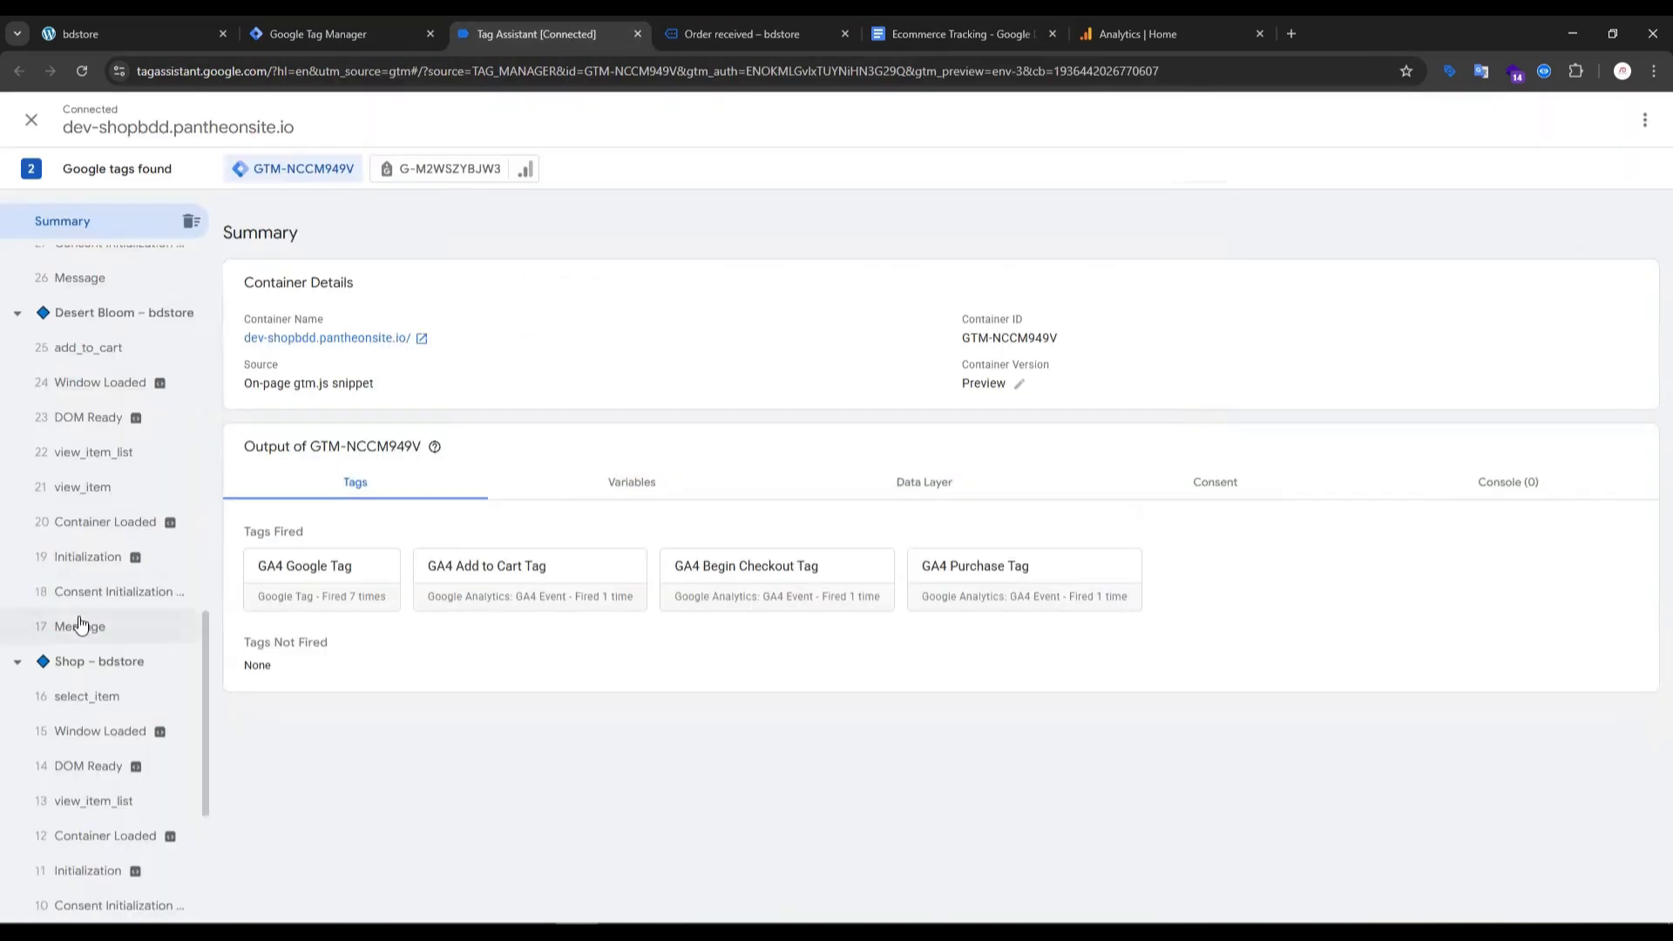
{"action": "left_click", "coordinate": [91, 492]}
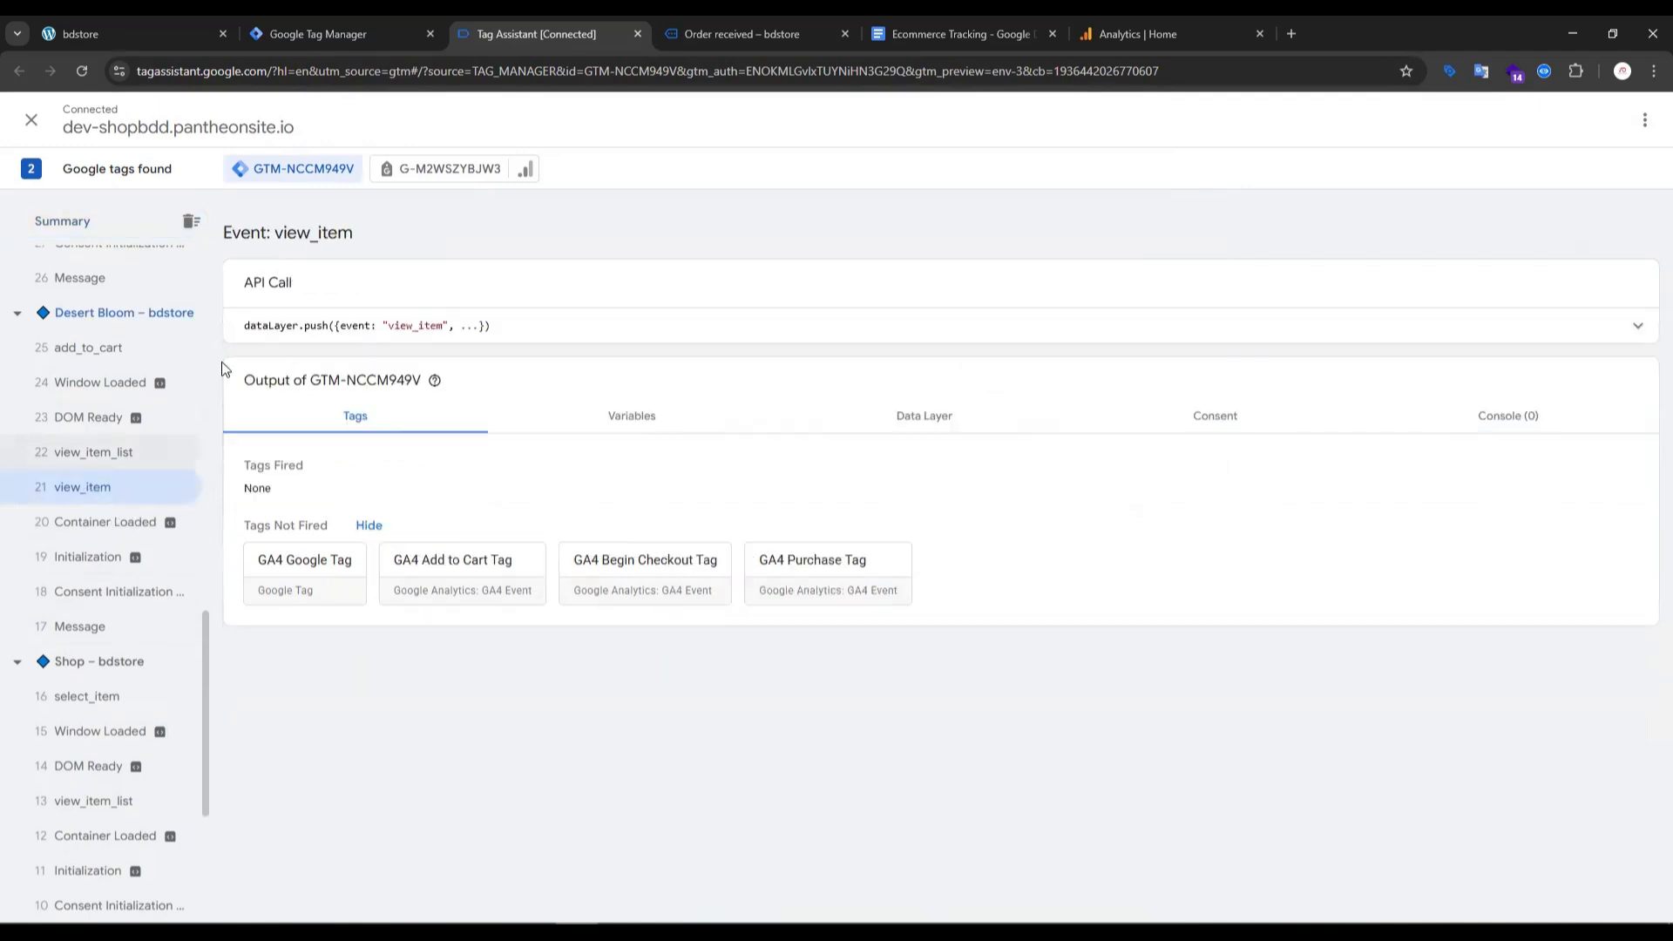
{"action": "double_click", "coordinate": [419, 325]}
- Switch to Google Tag Manager and configure a new Custom Event trigger with the event name view_item, firing on all custom events
{"action": "left_click", "coordinate": [326, 35]}
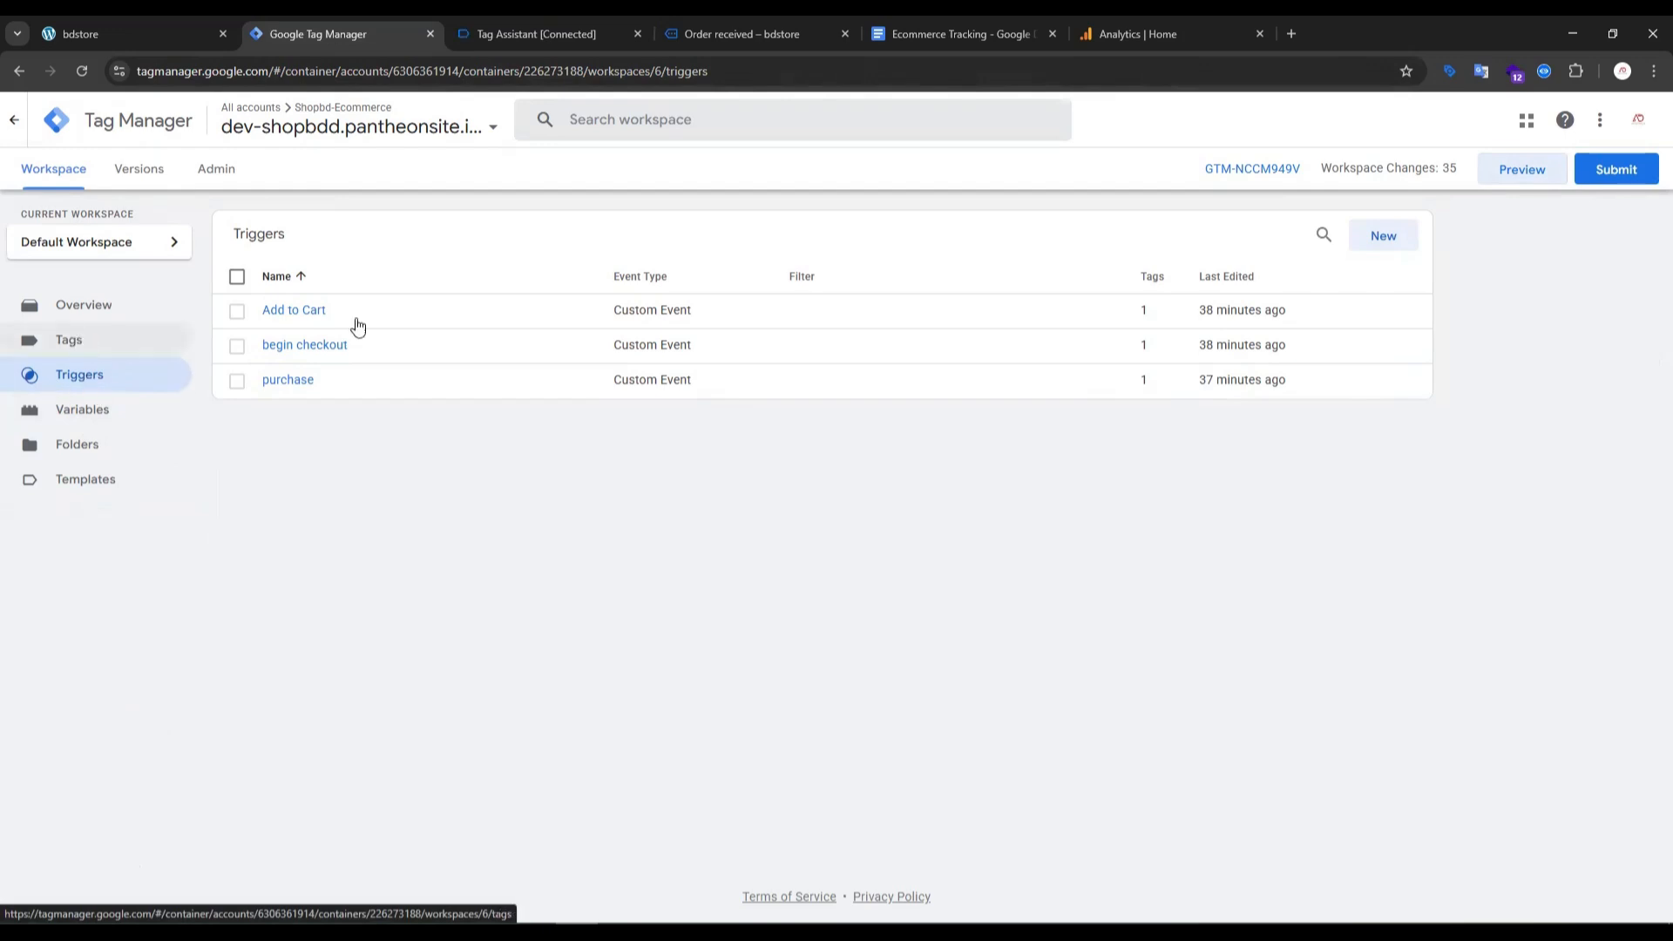
{"action": "left_click", "coordinate": [1382, 237]}
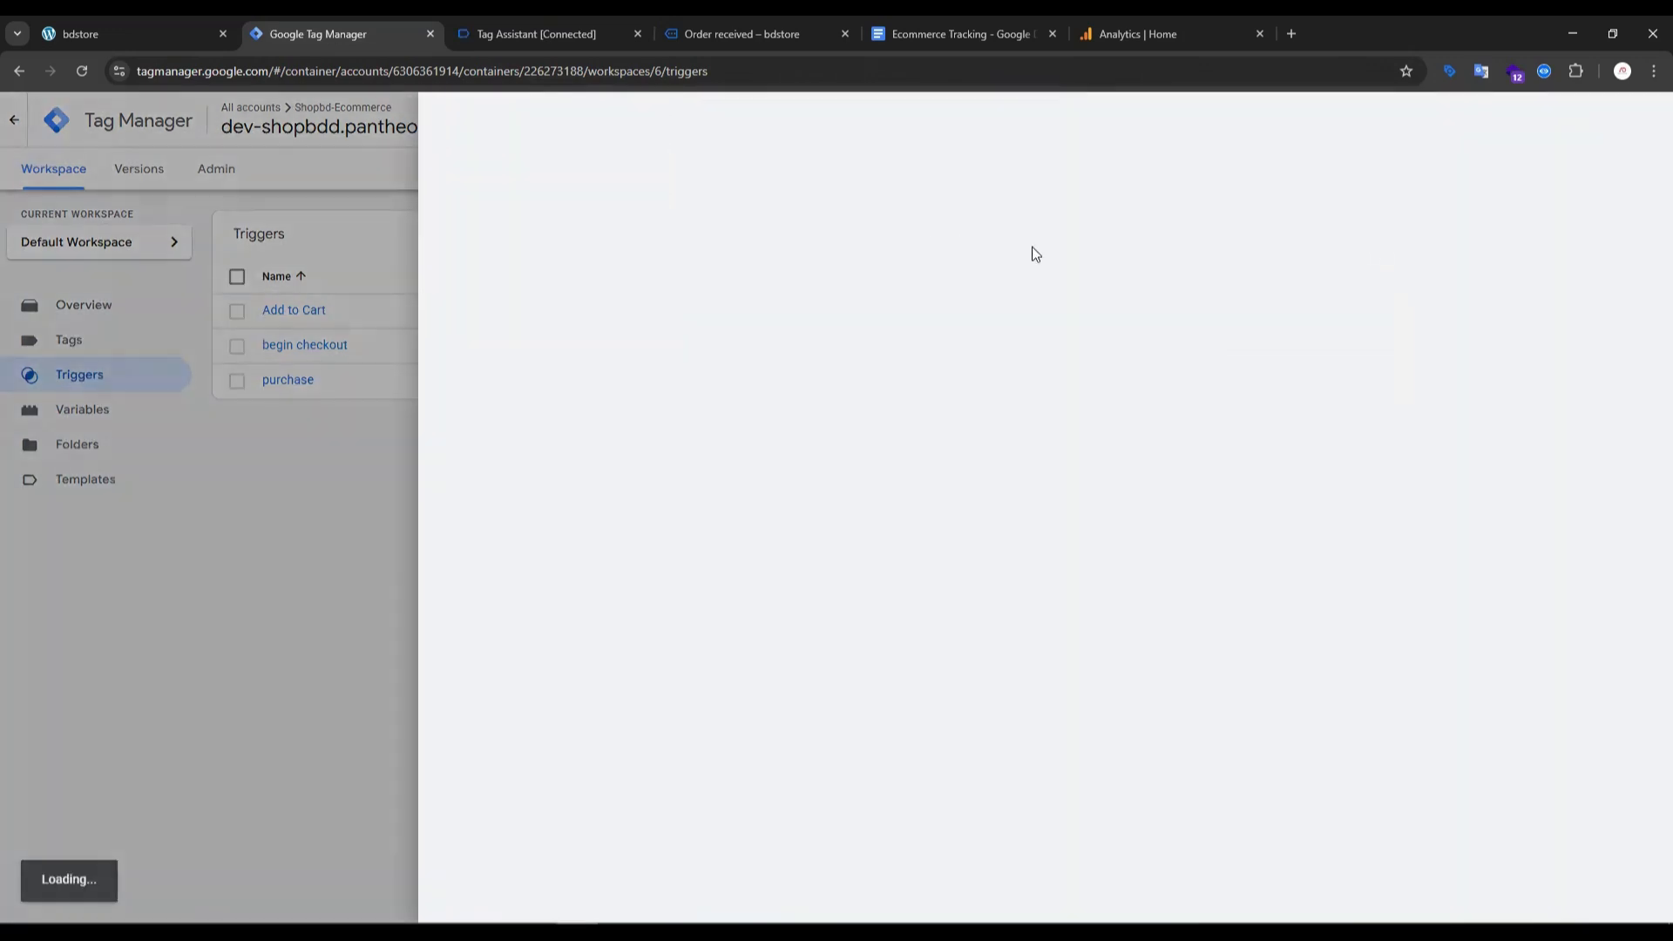
{"action": "left_click", "coordinate": [1046, 279]}
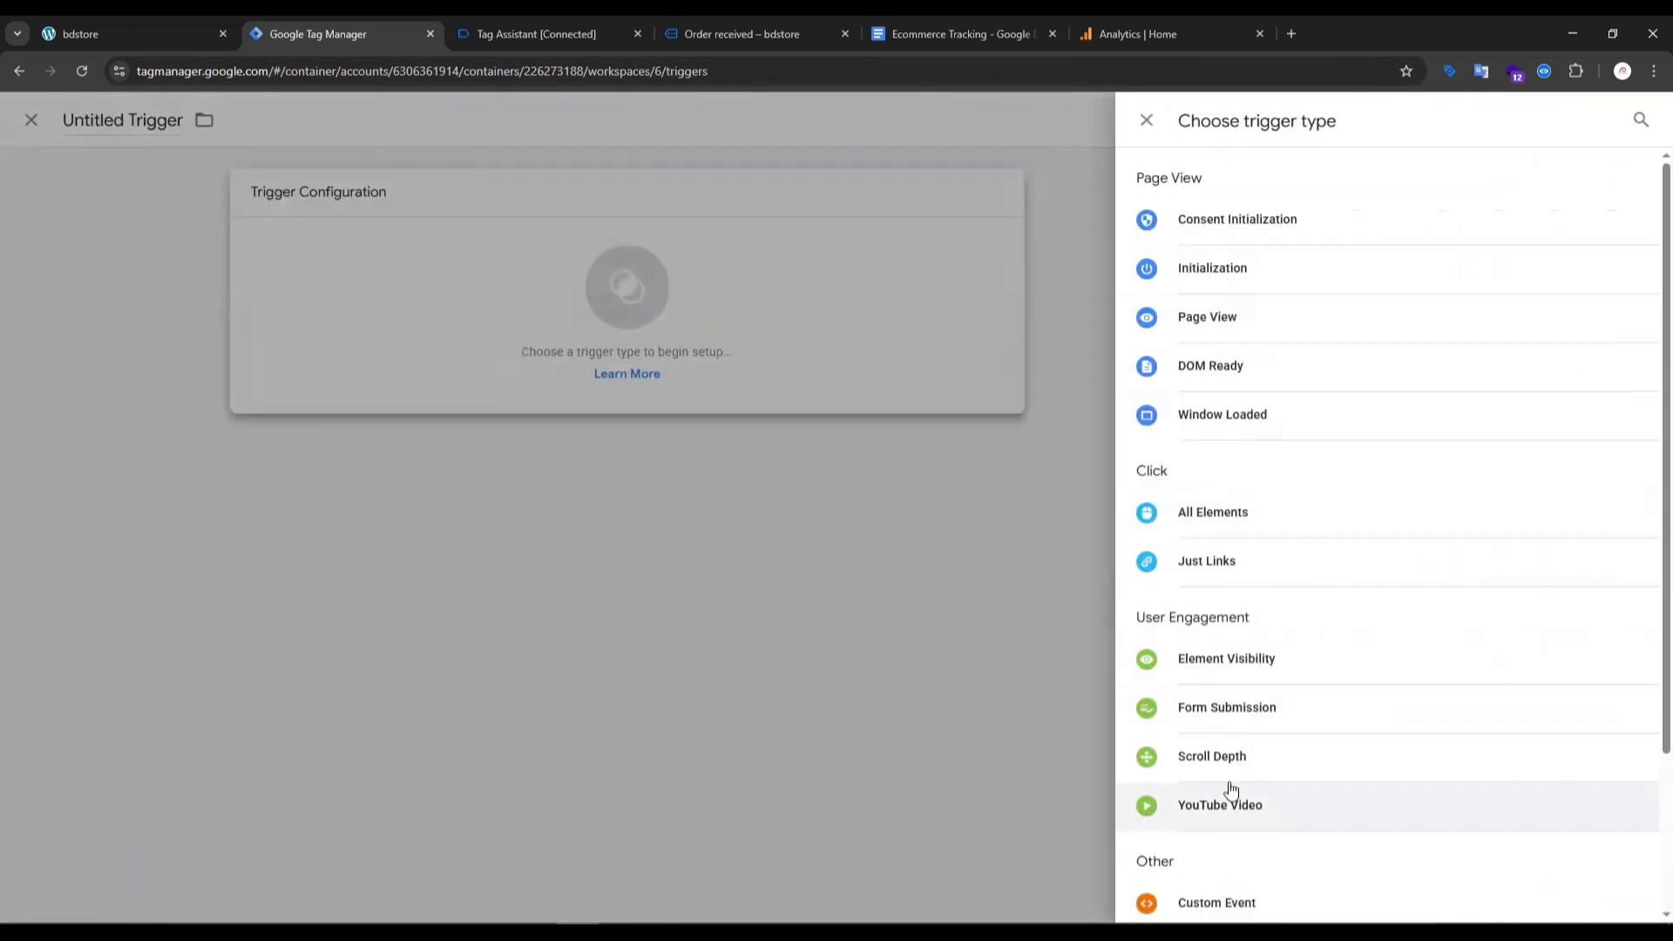
{"action": "scroll", "coordinate": [1220, 767], "scroll_direction": "down", "scroll_amount": 2}
{"action": "left_click", "coordinate": [1225, 749]}
{"action": "left_click", "coordinate": [749, 371]}
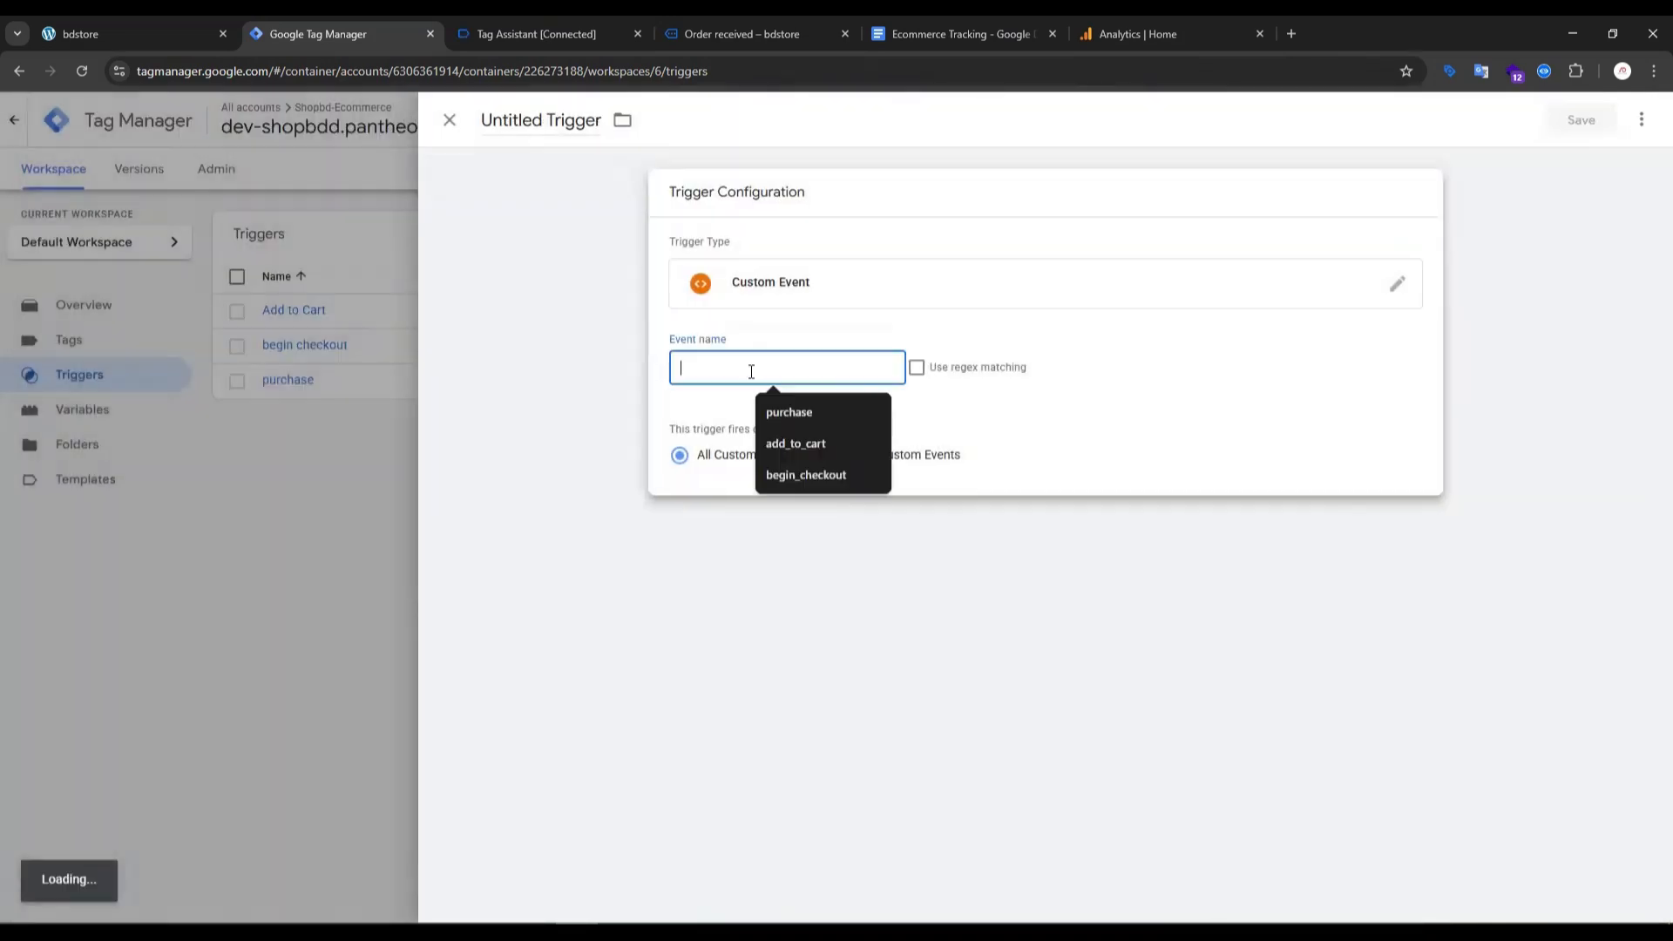
{"action": "type", "text": "view_item"}
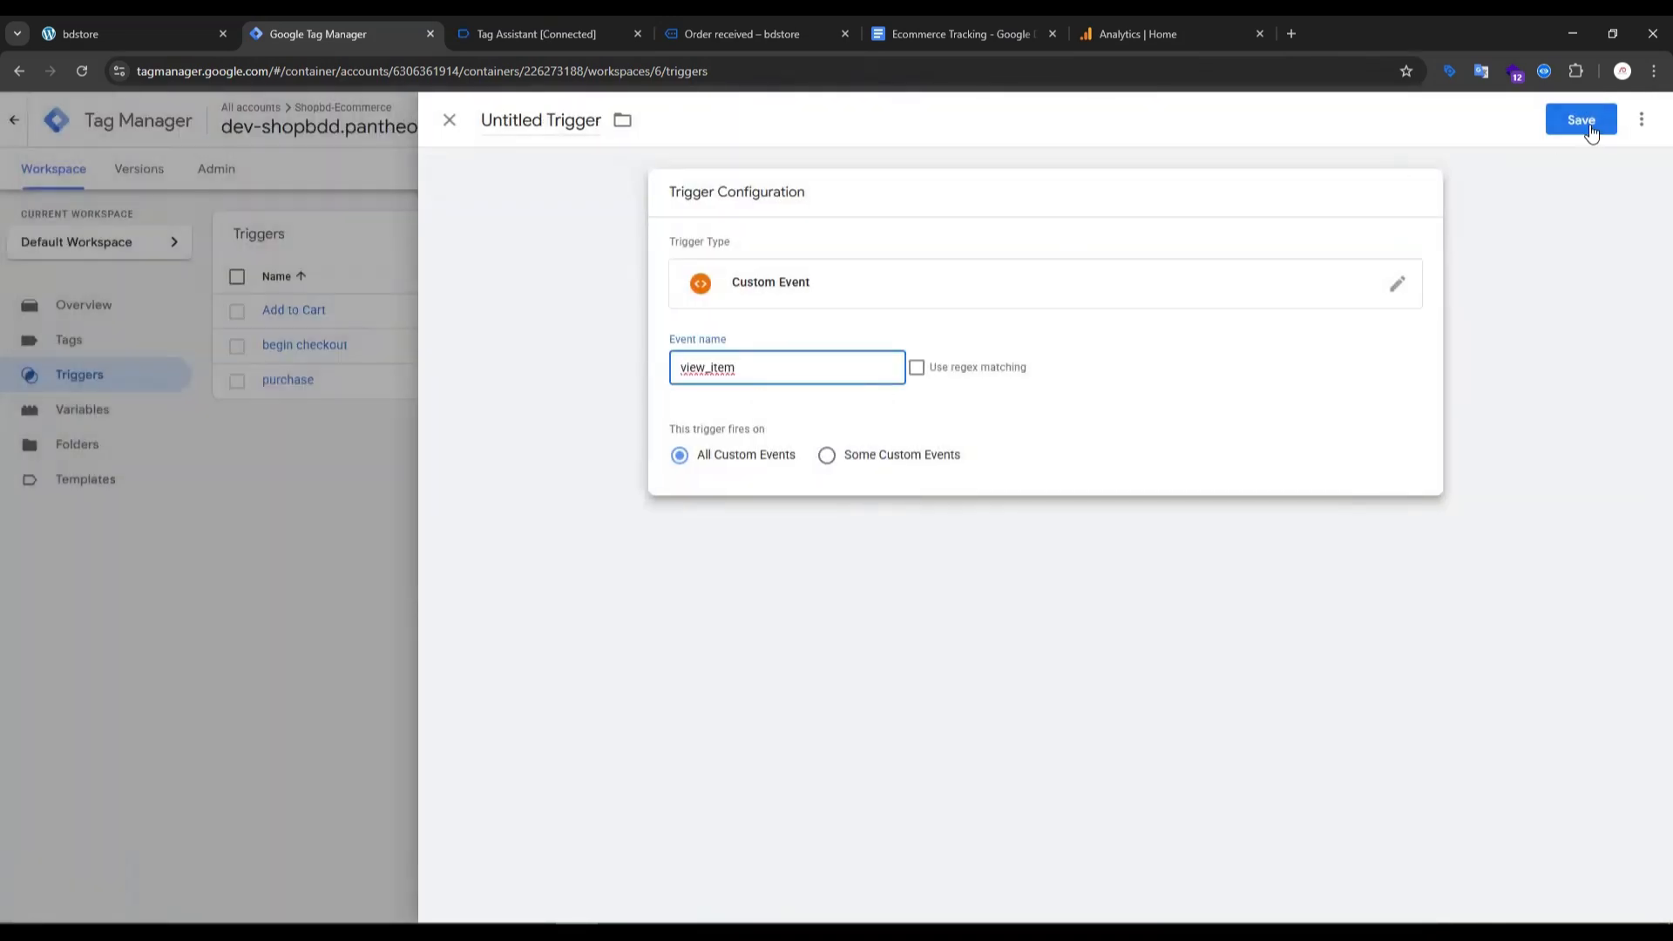
- Save the new trigger under the name view_item
{"action": "left_click", "coordinate": [1582, 119]}
{"action": "type", "text": "view_item"}
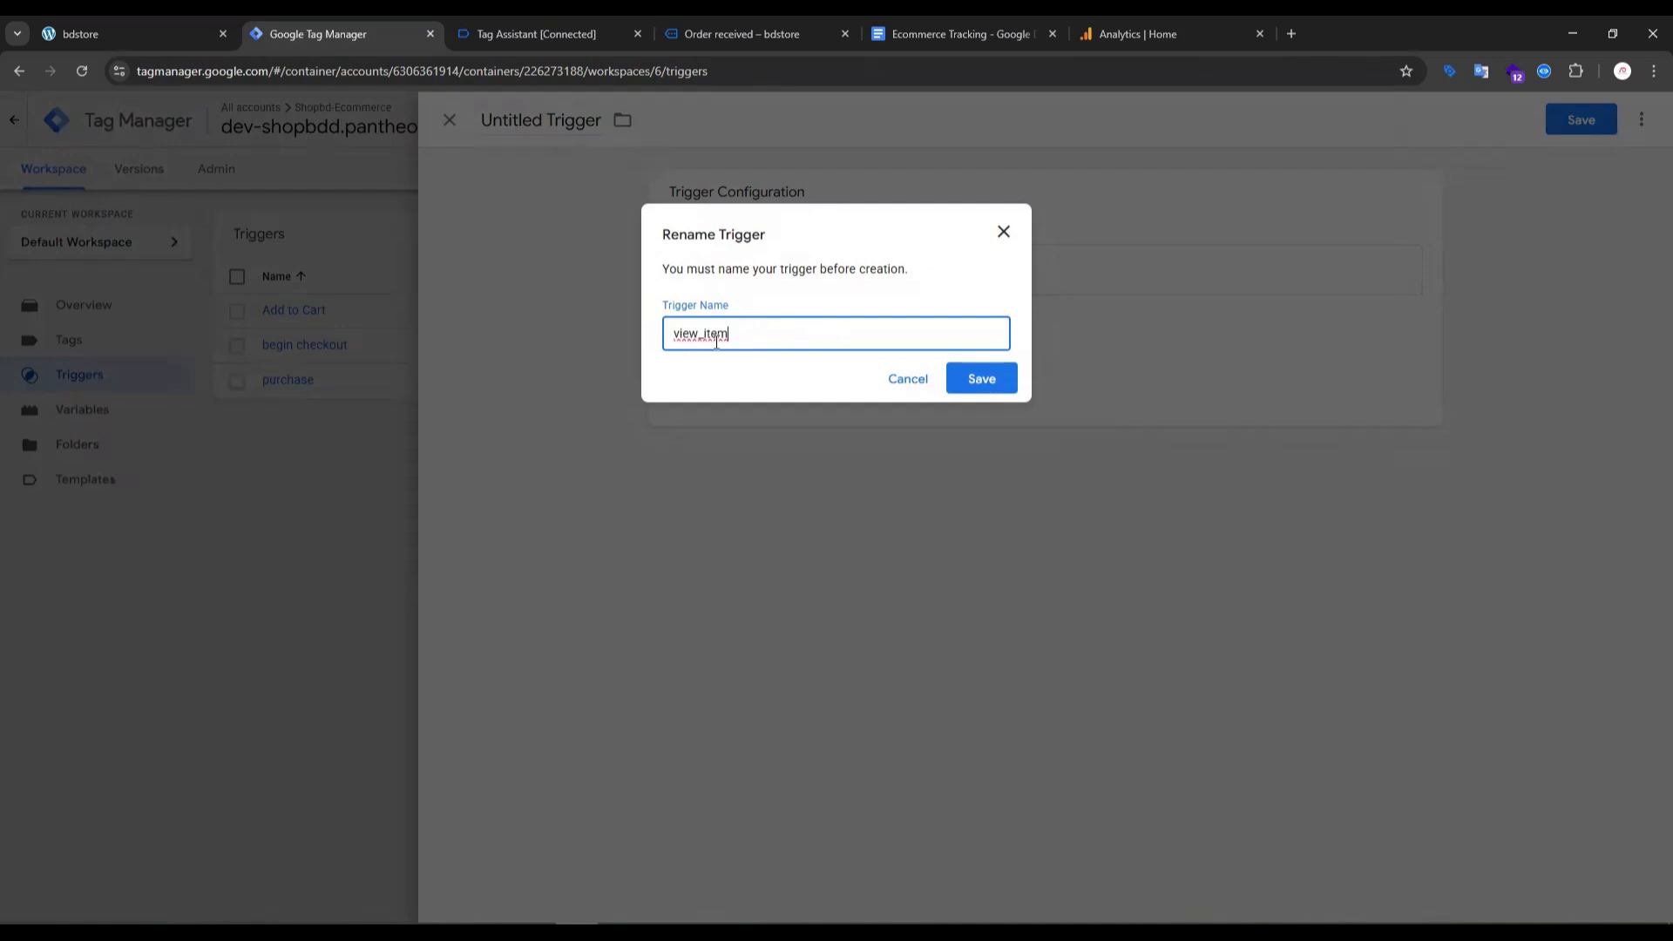
{"action": "left_click", "coordinate": [973, 380]}
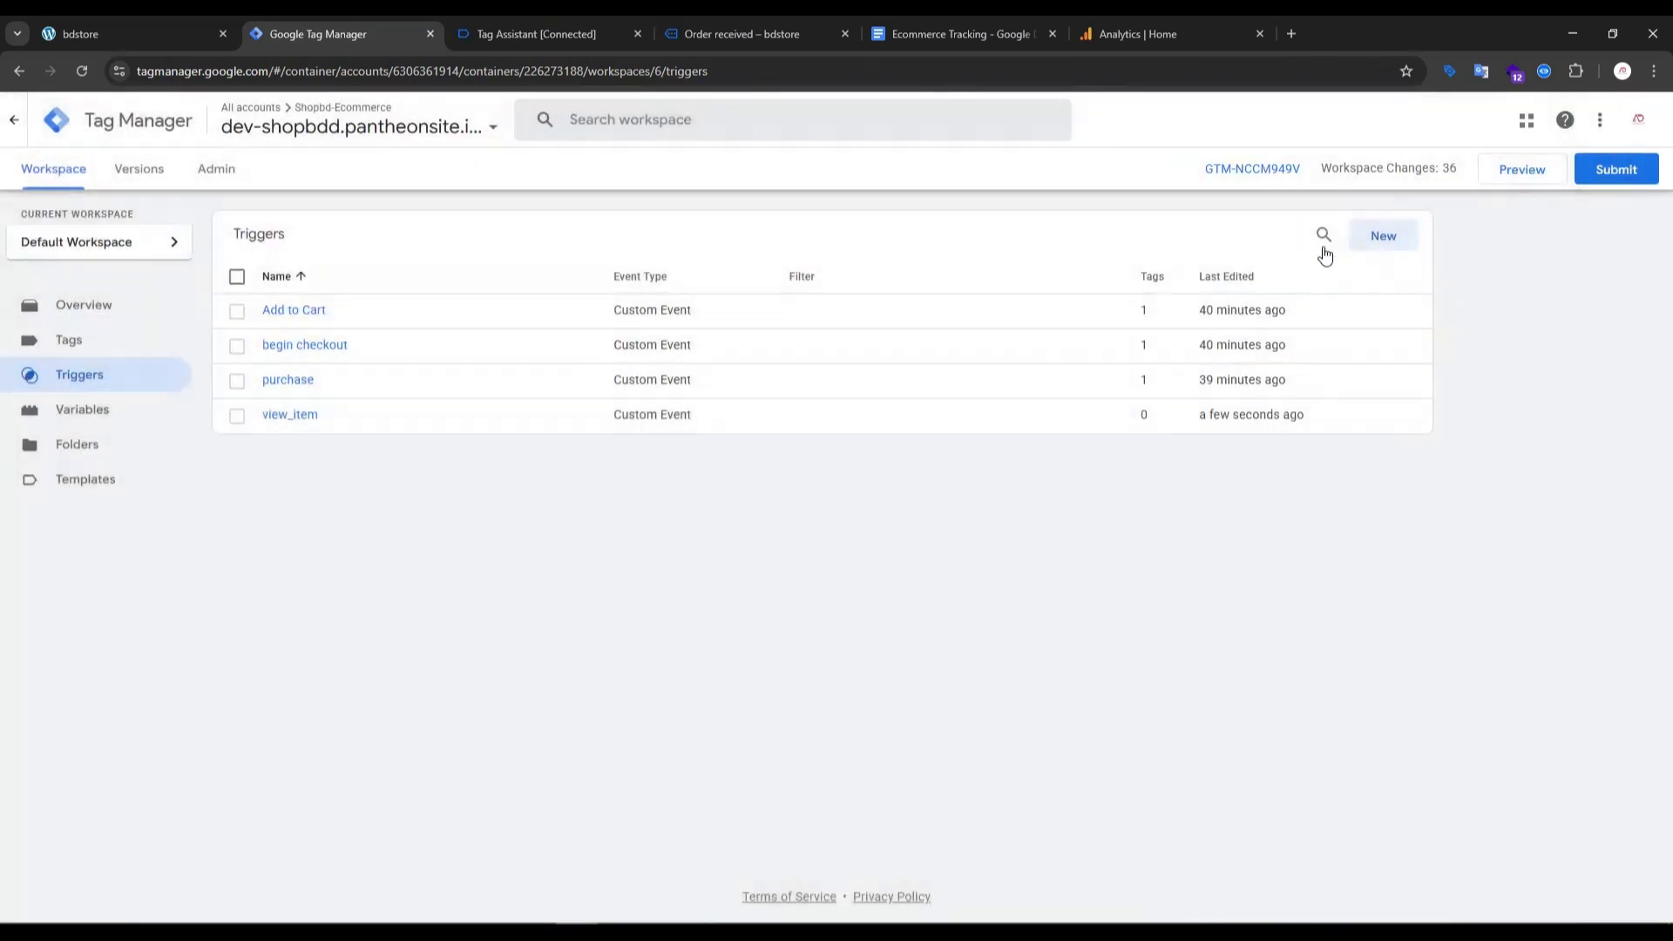
- Start another trigger of the Custom Event type and make its event name ready for entry
{"action": "left_click", "coordinate": [1400, 239]}
{"action": "left_click", "coordinate": [1049, 299]}
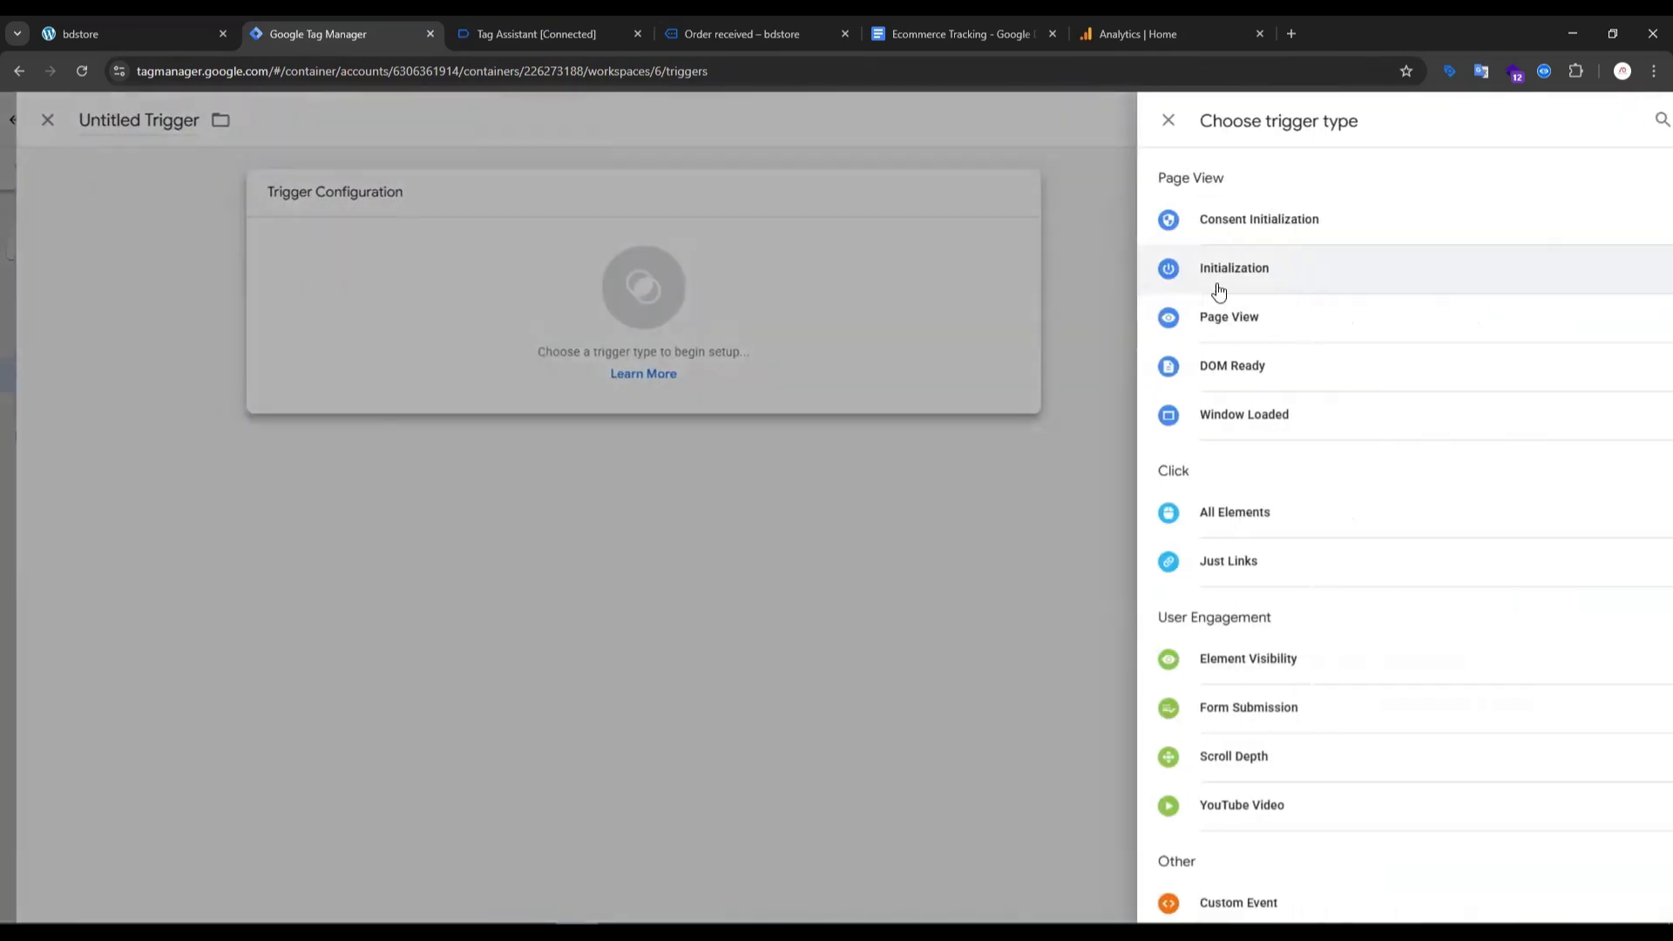
{"action": "scroll", "coordinate": [1233, 636], "scroll_direction": "down", "scroll_amount": 2}
{"action": "left_click", "coordinate": [1195, 699]}
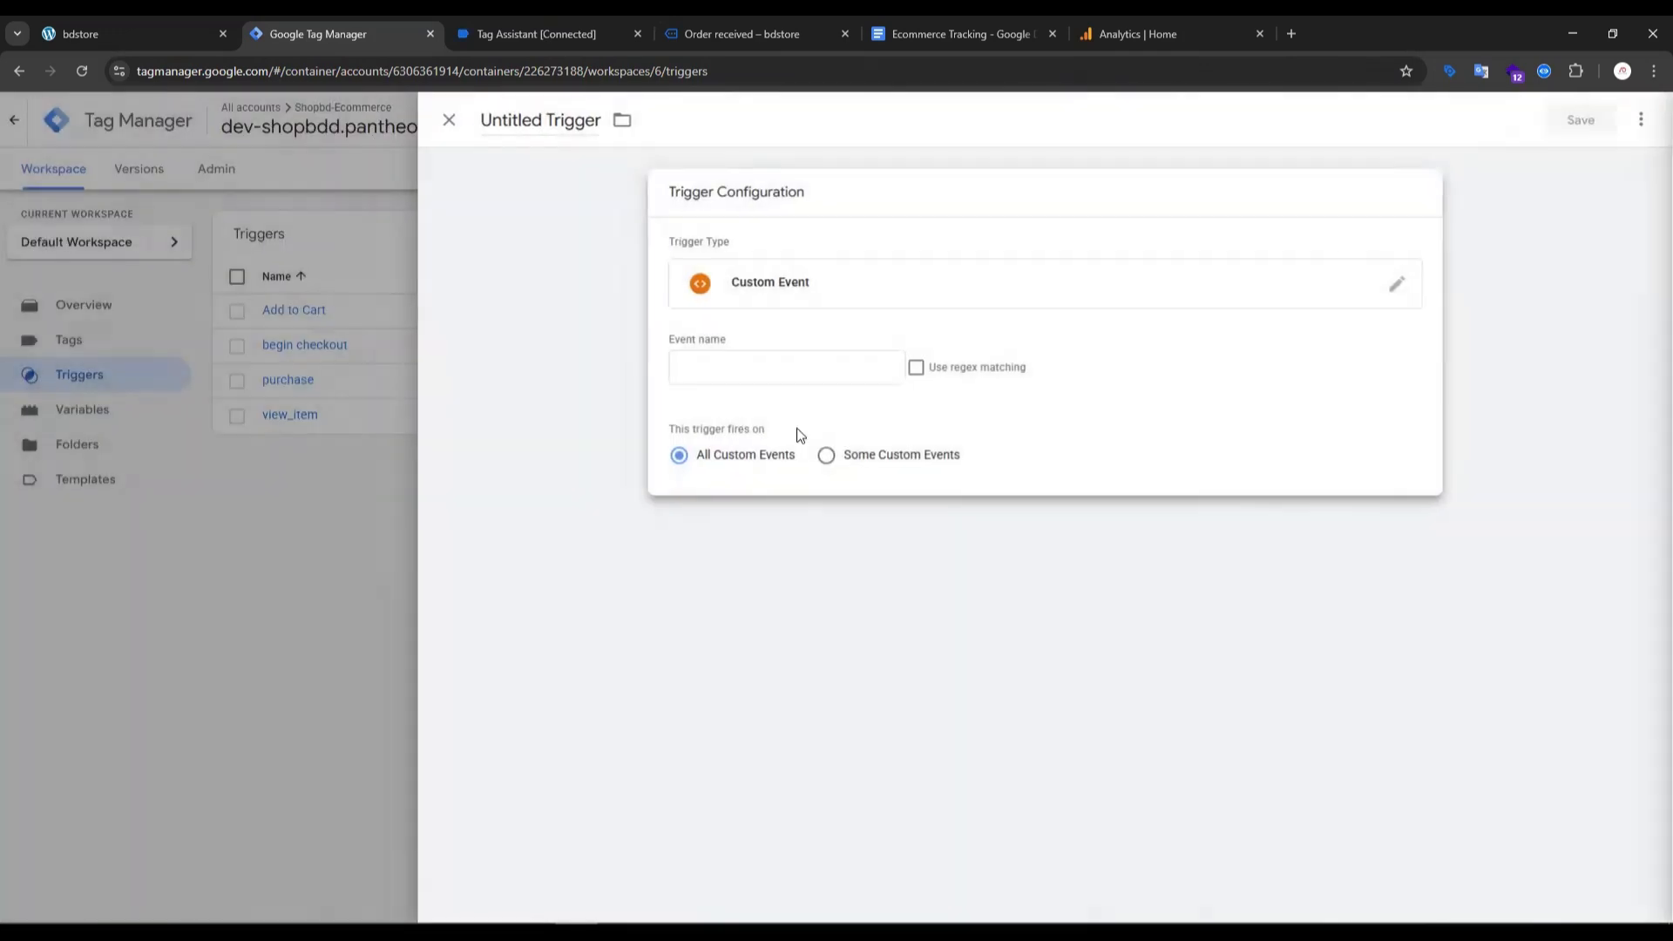
{"action": "left_click", "coordinate": [737, 364]}
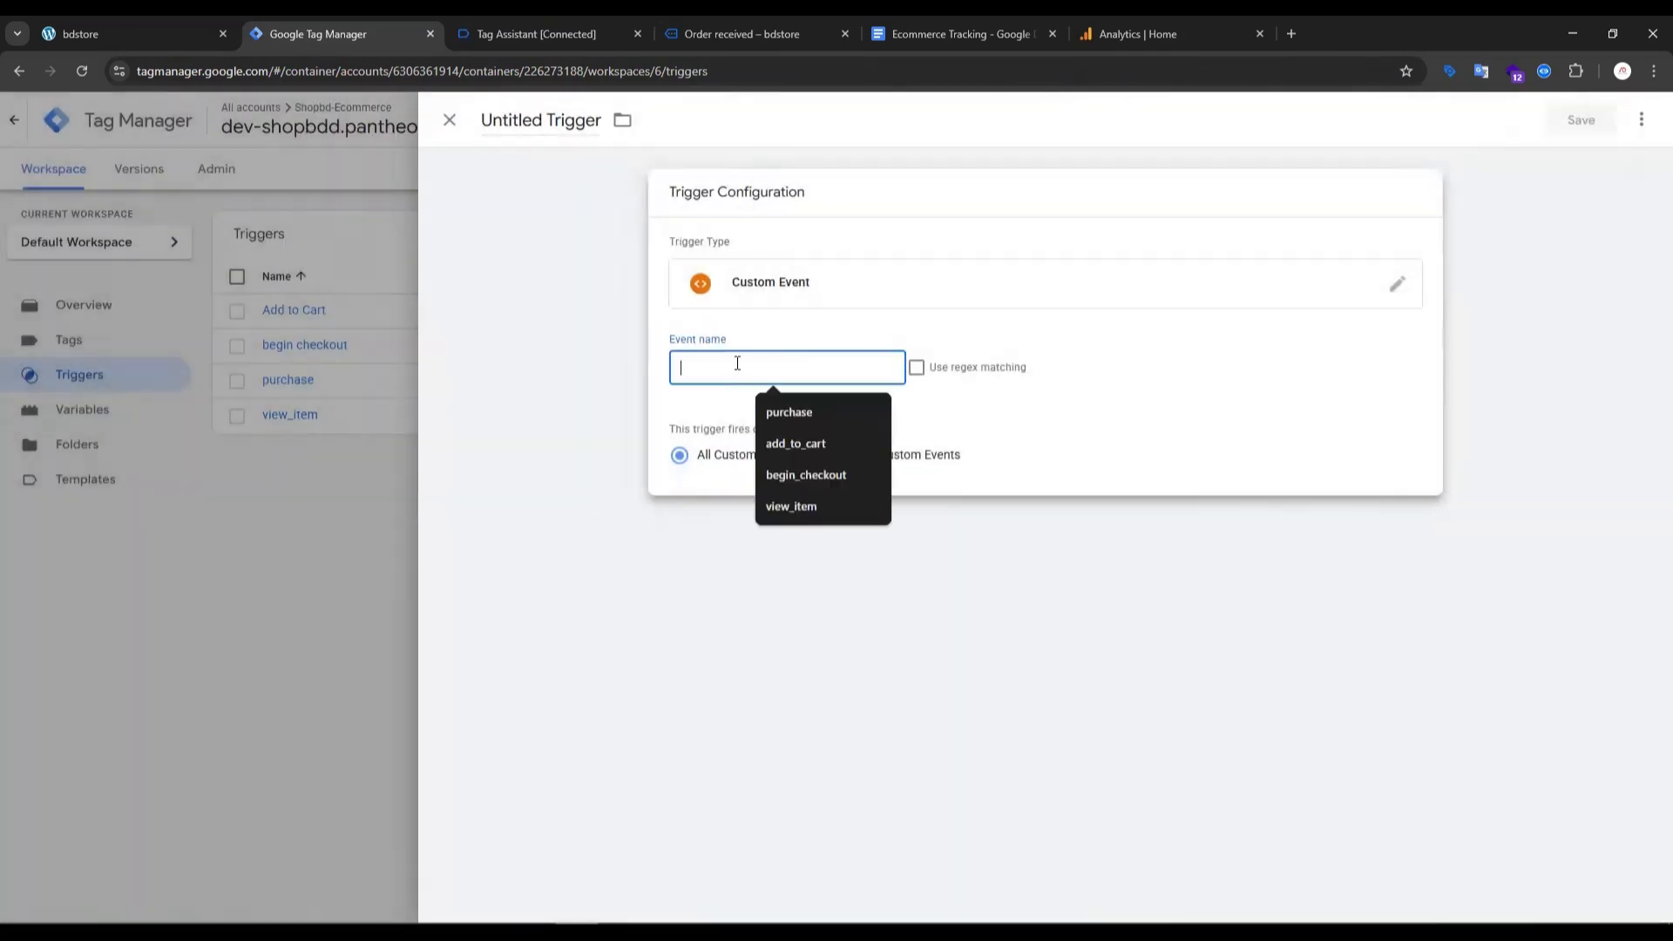
- Review the select_item section of the Ecommerce Tracking setup guide and highlight its heading
{"action": "left_click", "coordinate": [959, 31]}
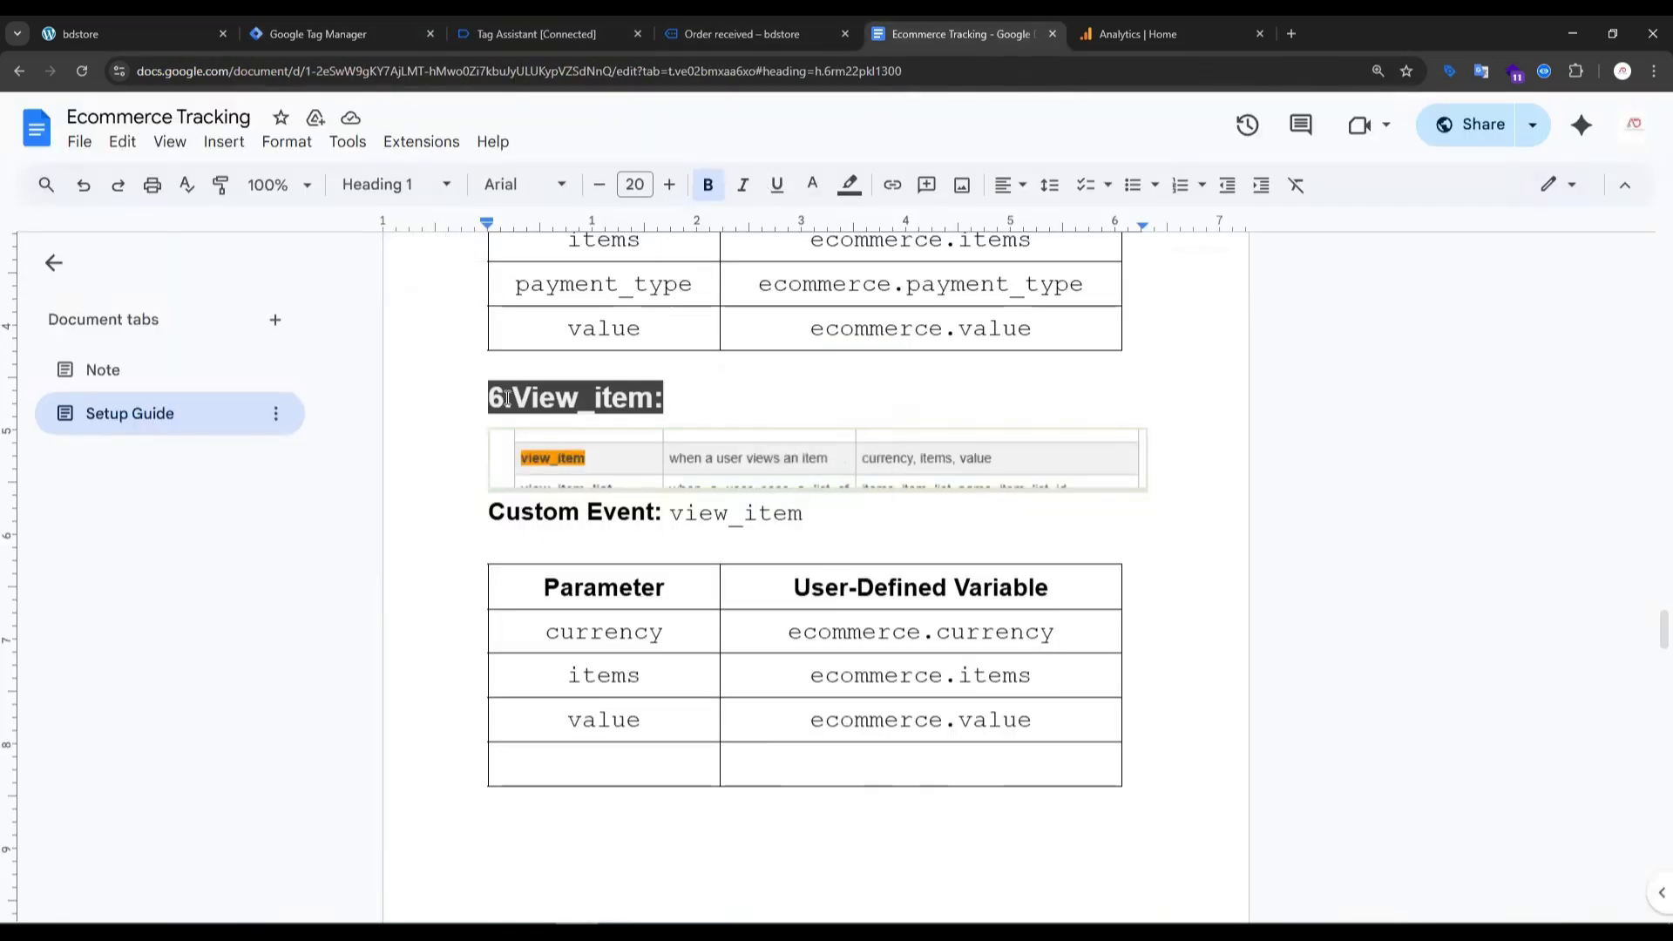
{"action": "scroll", "coordinate": [778, 422], "scroll_direction": "down", "scroll_amount": 8}
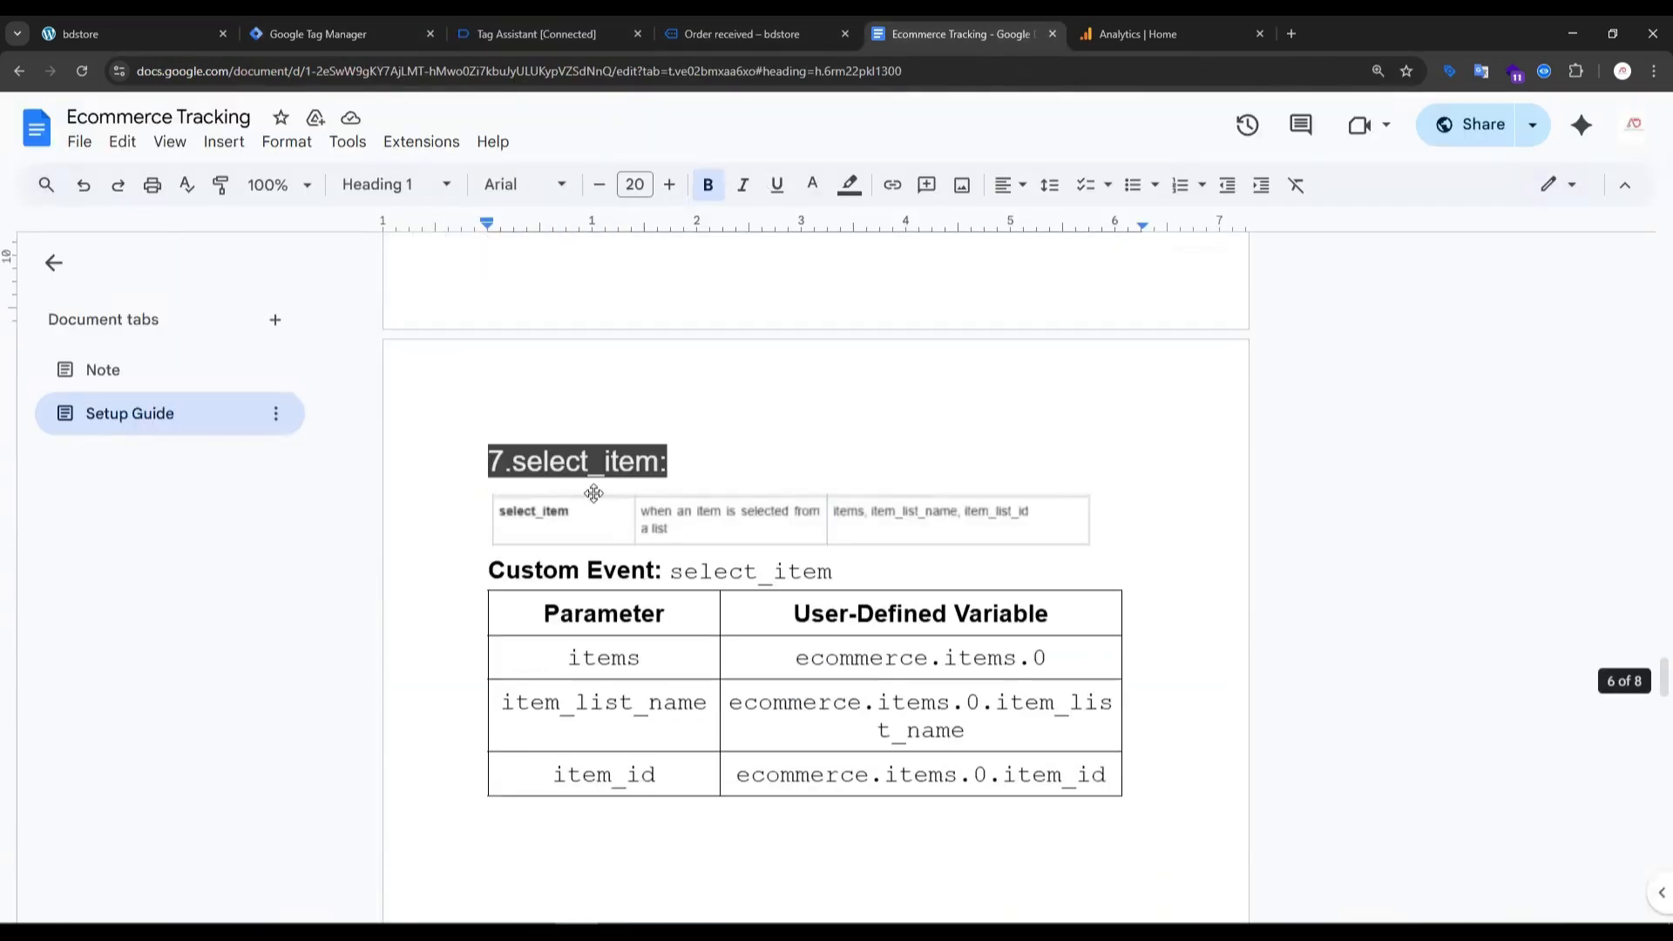
{"action": "left_click_drag", "start_coordinate": [514, 465], "coordinate": [706, 459]}
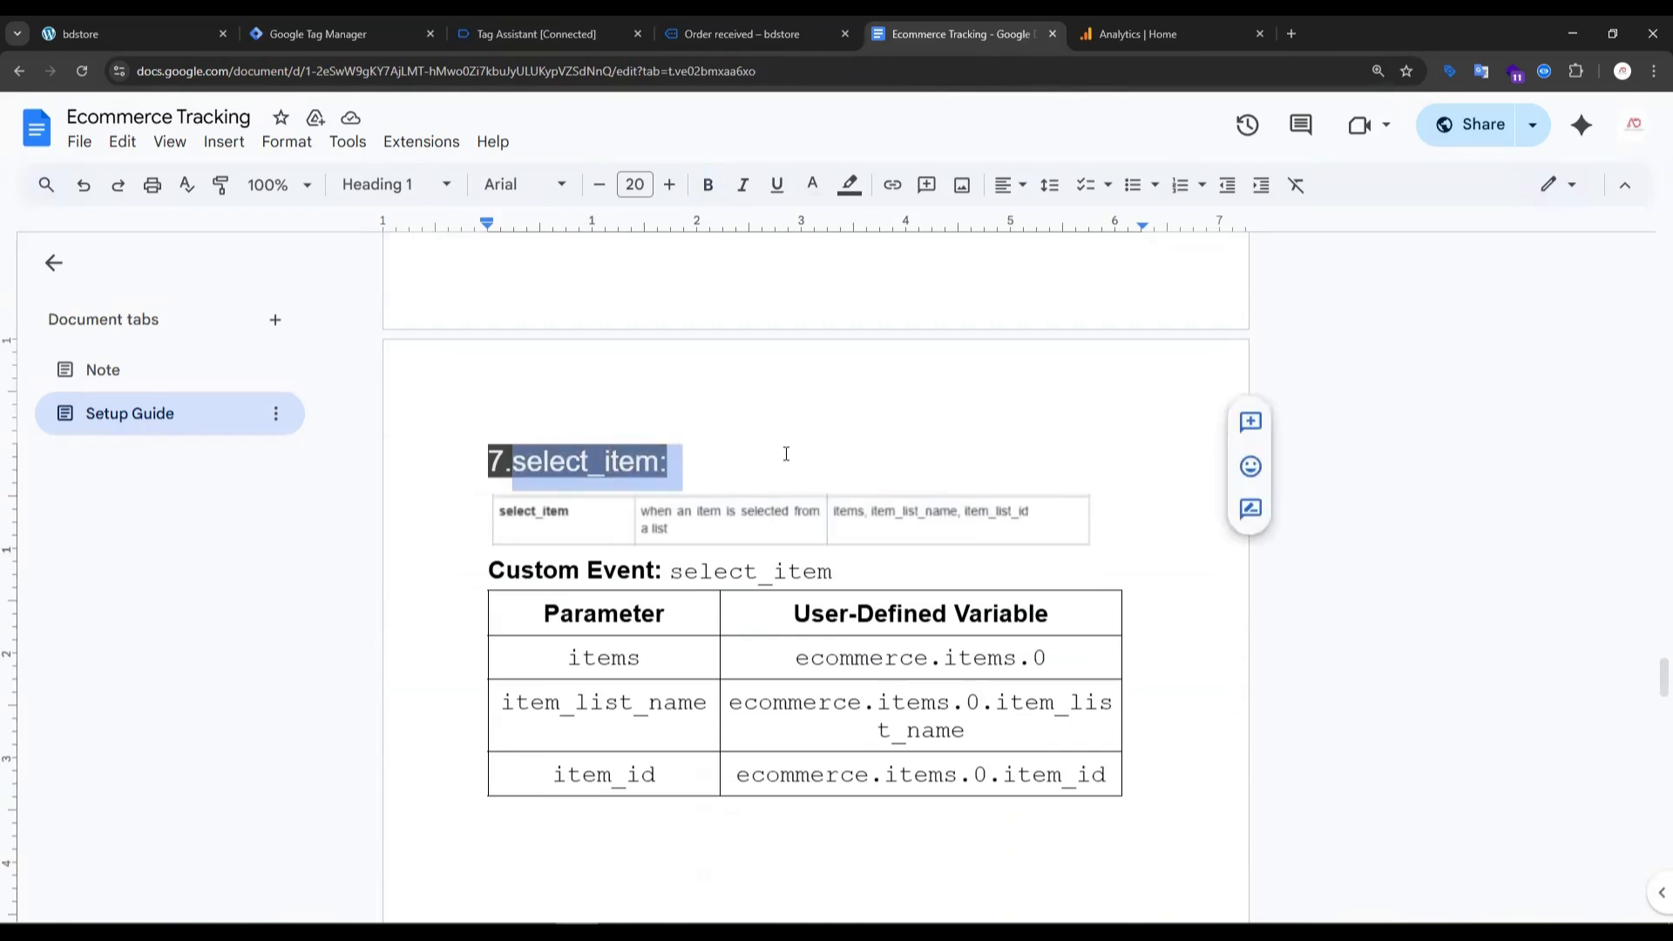
- Find the select_item event under the Shop page in Tag Assistant and copy its event name from the API call
{"action": "left_click", "coordinate": [527, 34]}
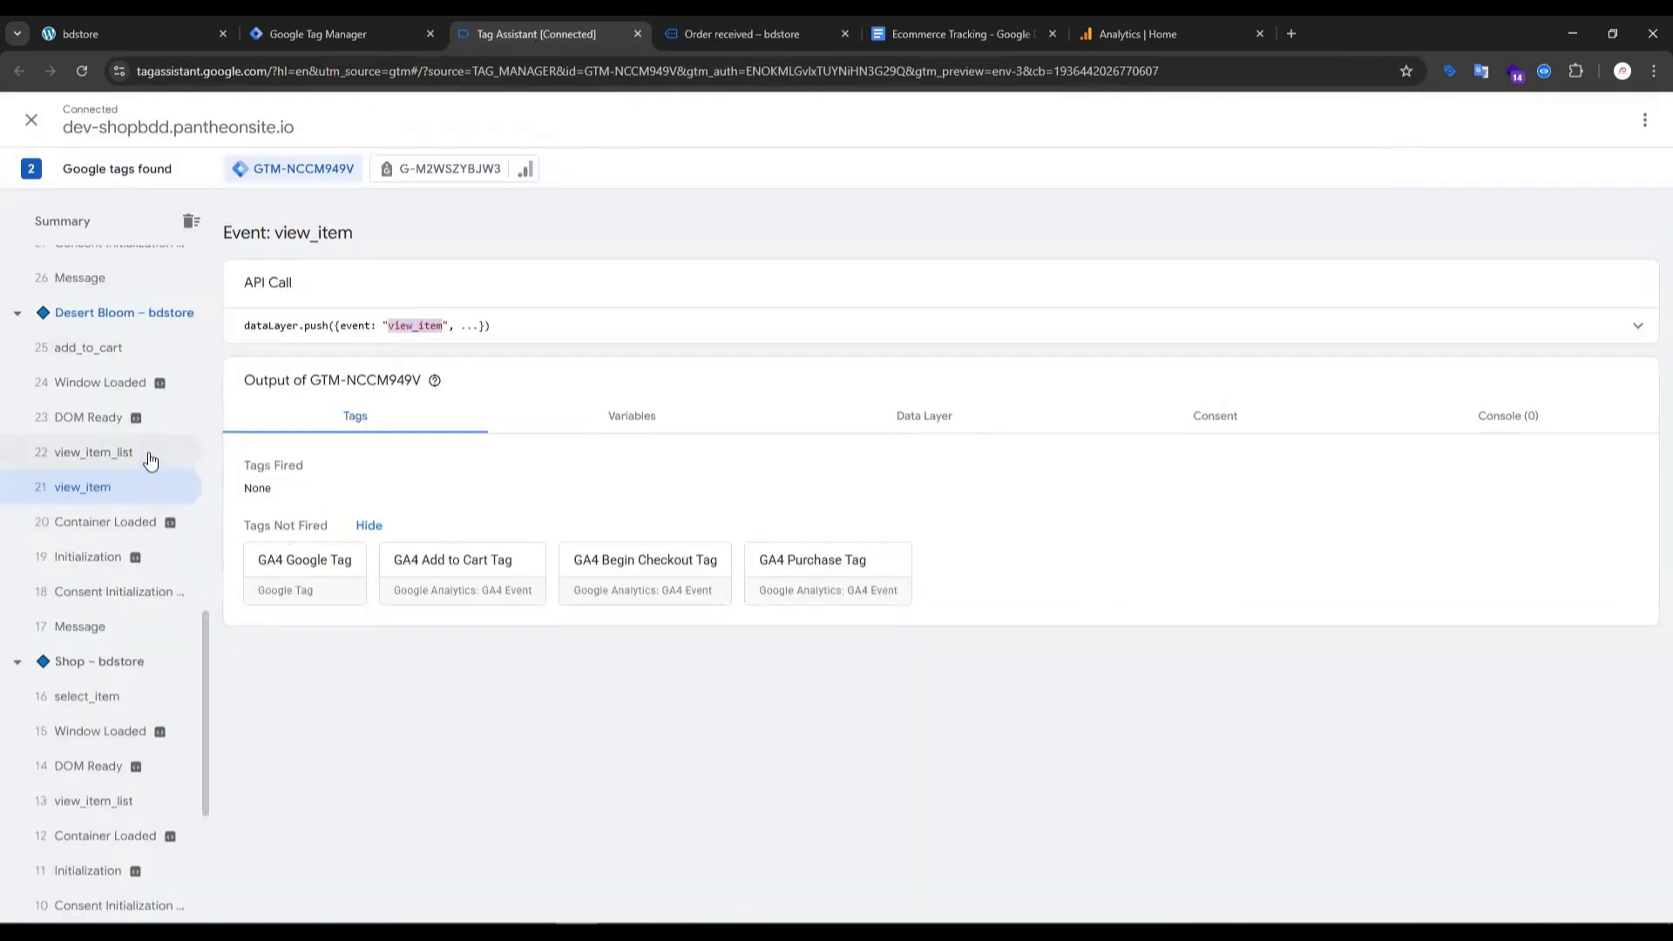
{"action": "scroll", "coordinate": [108, 399], "scroll_direction": "up", "scroll_amount": 4}
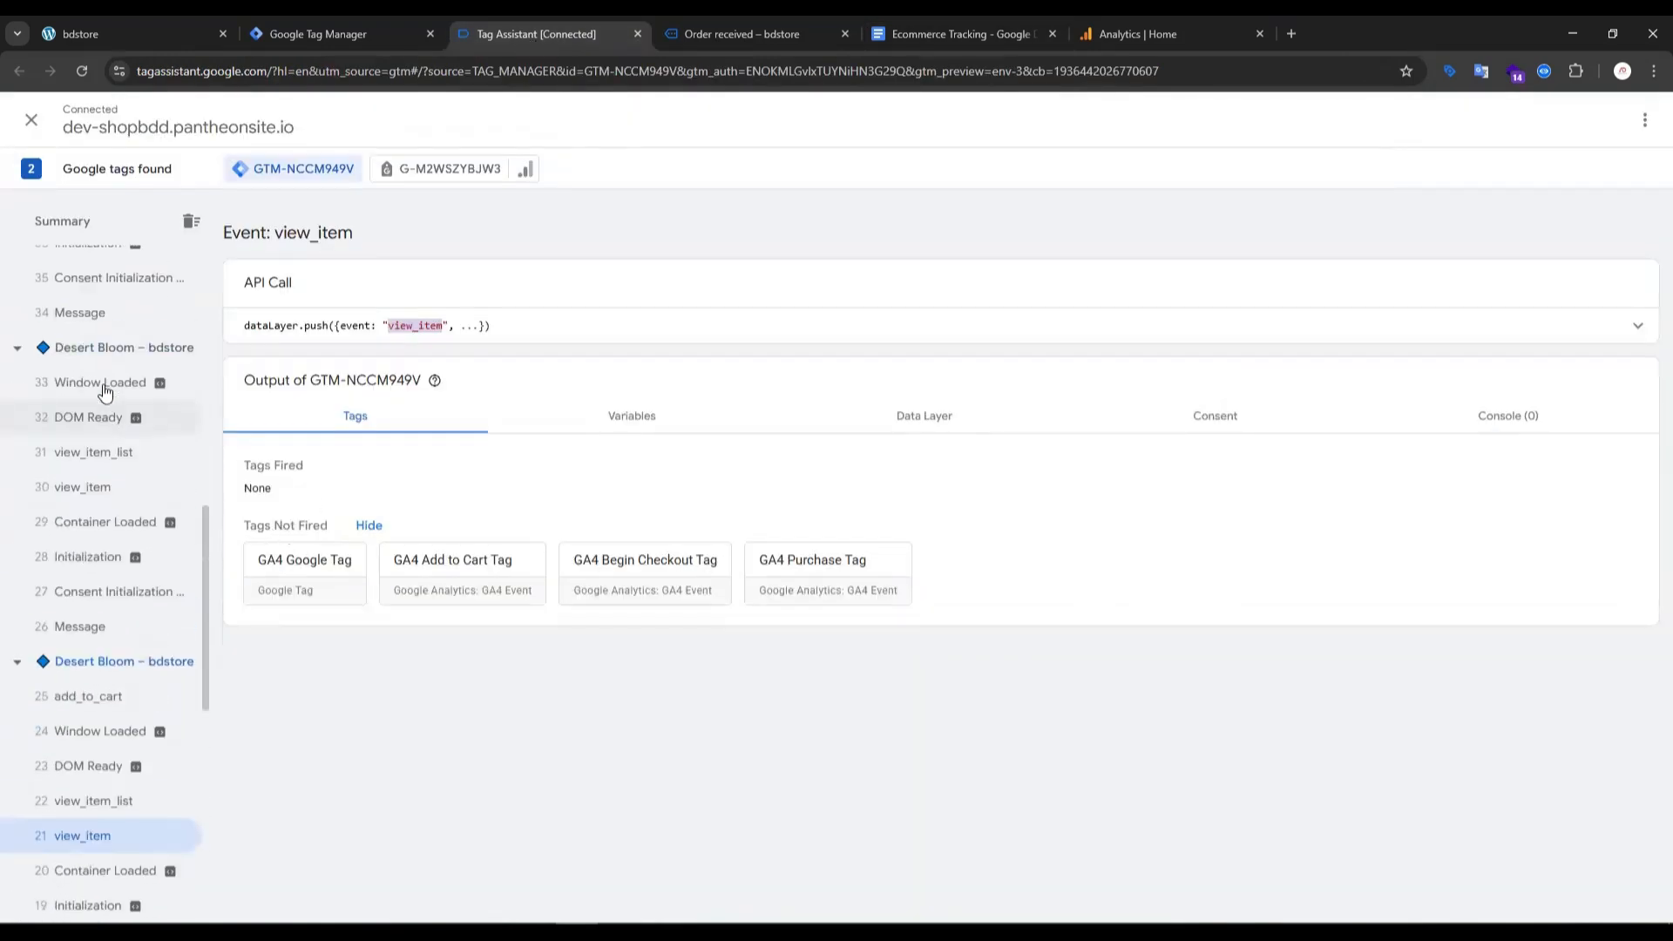
{"action": "scroll", "coordinate": [98, 468], "scroll_direction": "down", "scroll_amount": 6}
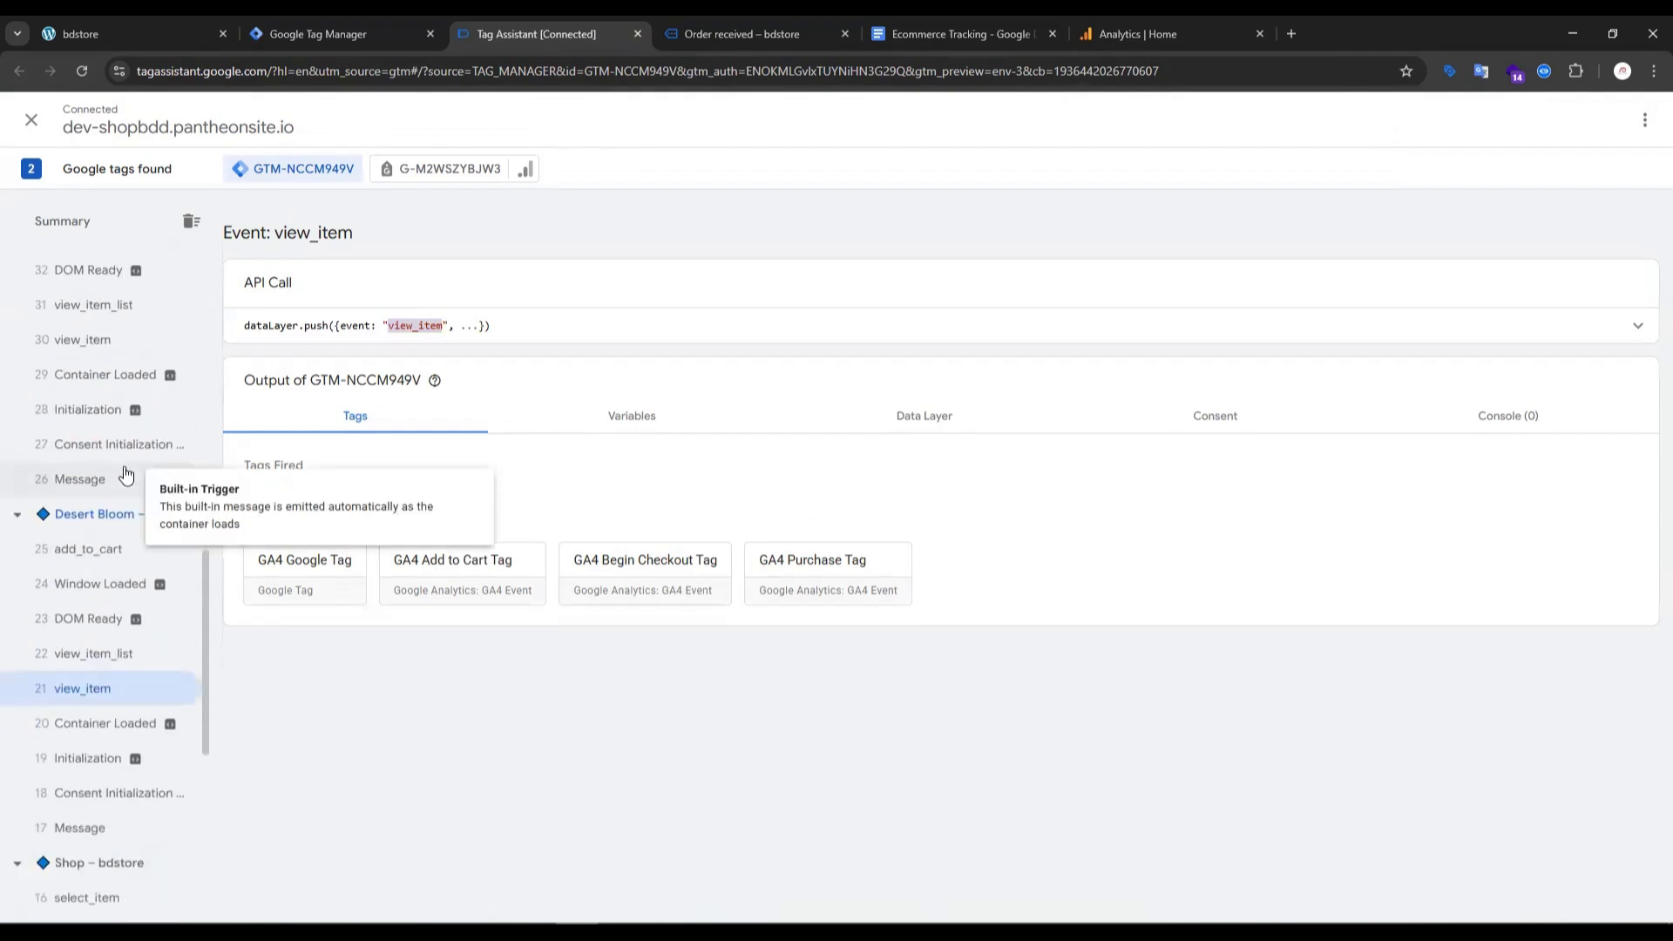
{"action": "scroll", "coordinate": [97, 682], "scroll_direction": "down", "scroll_amount": 2}
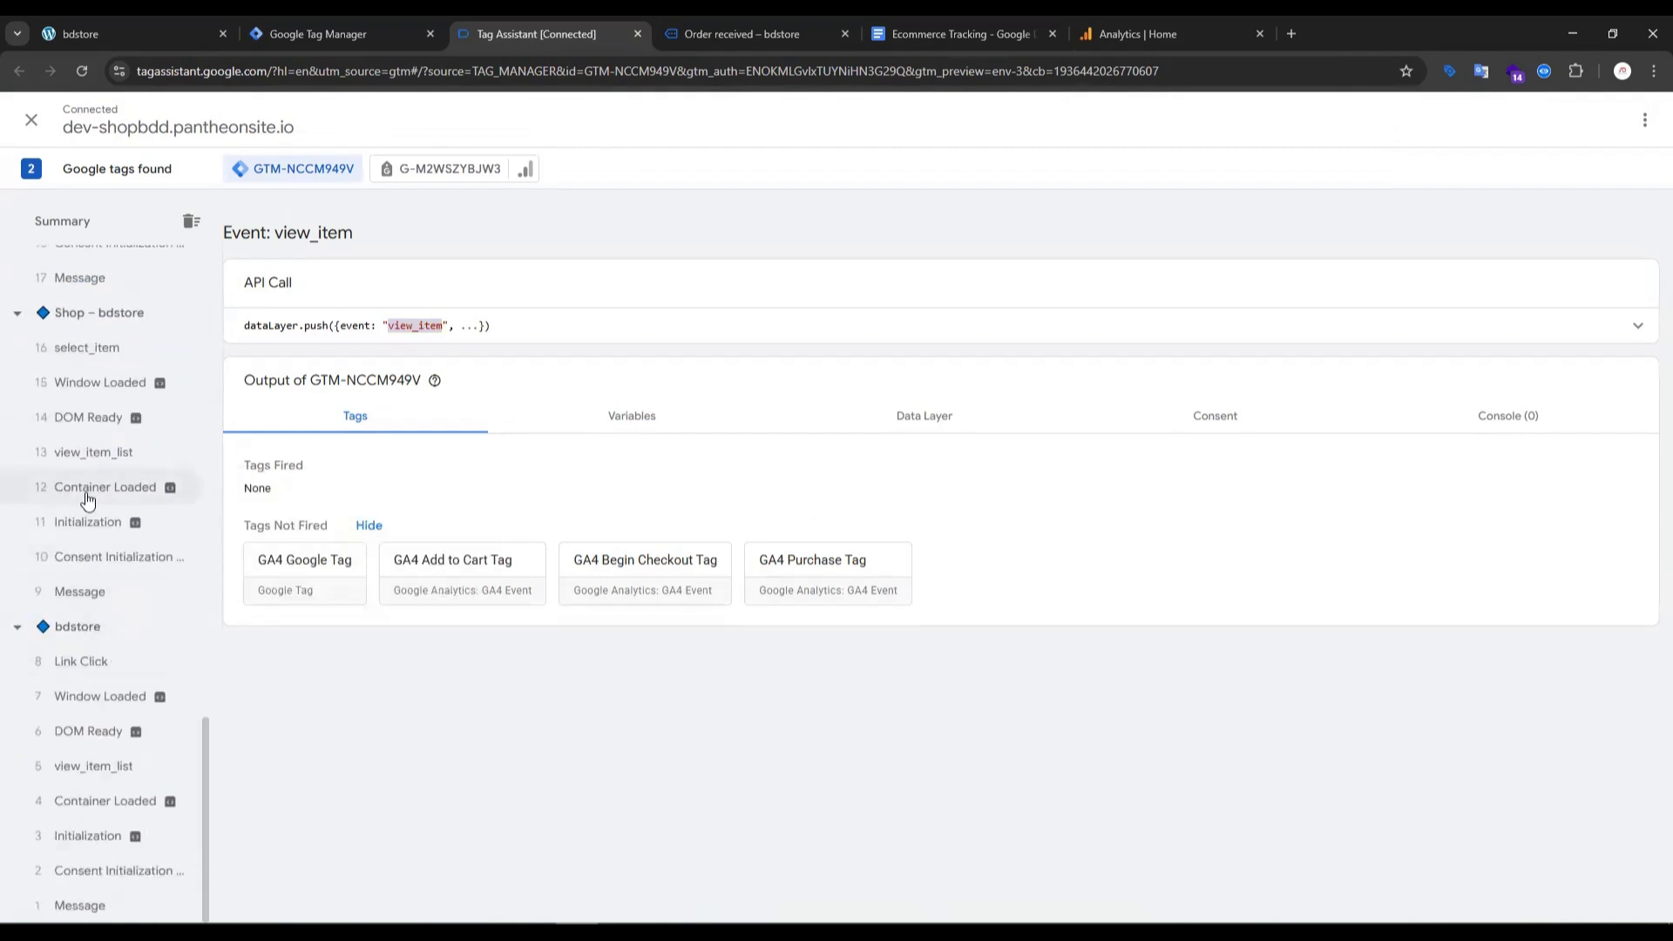
{"action": "scroll", "coordinate": [122, 723], "scroll_direction": "up", "scroll_amount": 4}
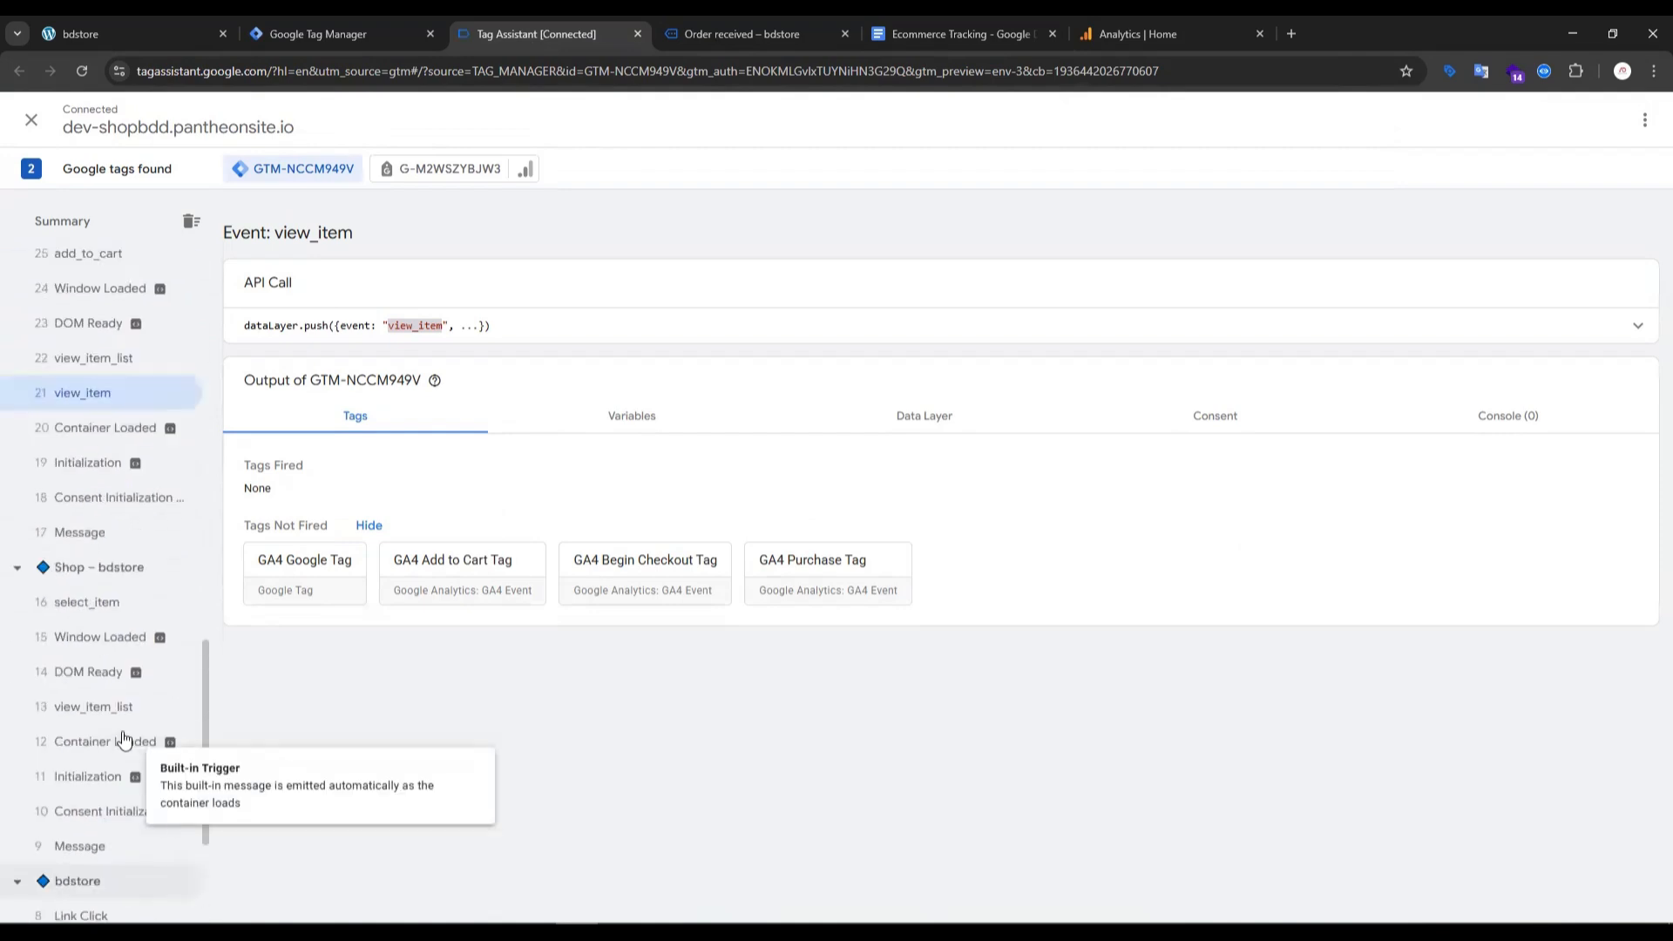
{"action": "scroll", "coordinate": [119, 697], "scroll_direction": "down", "scroll_amount": 2}
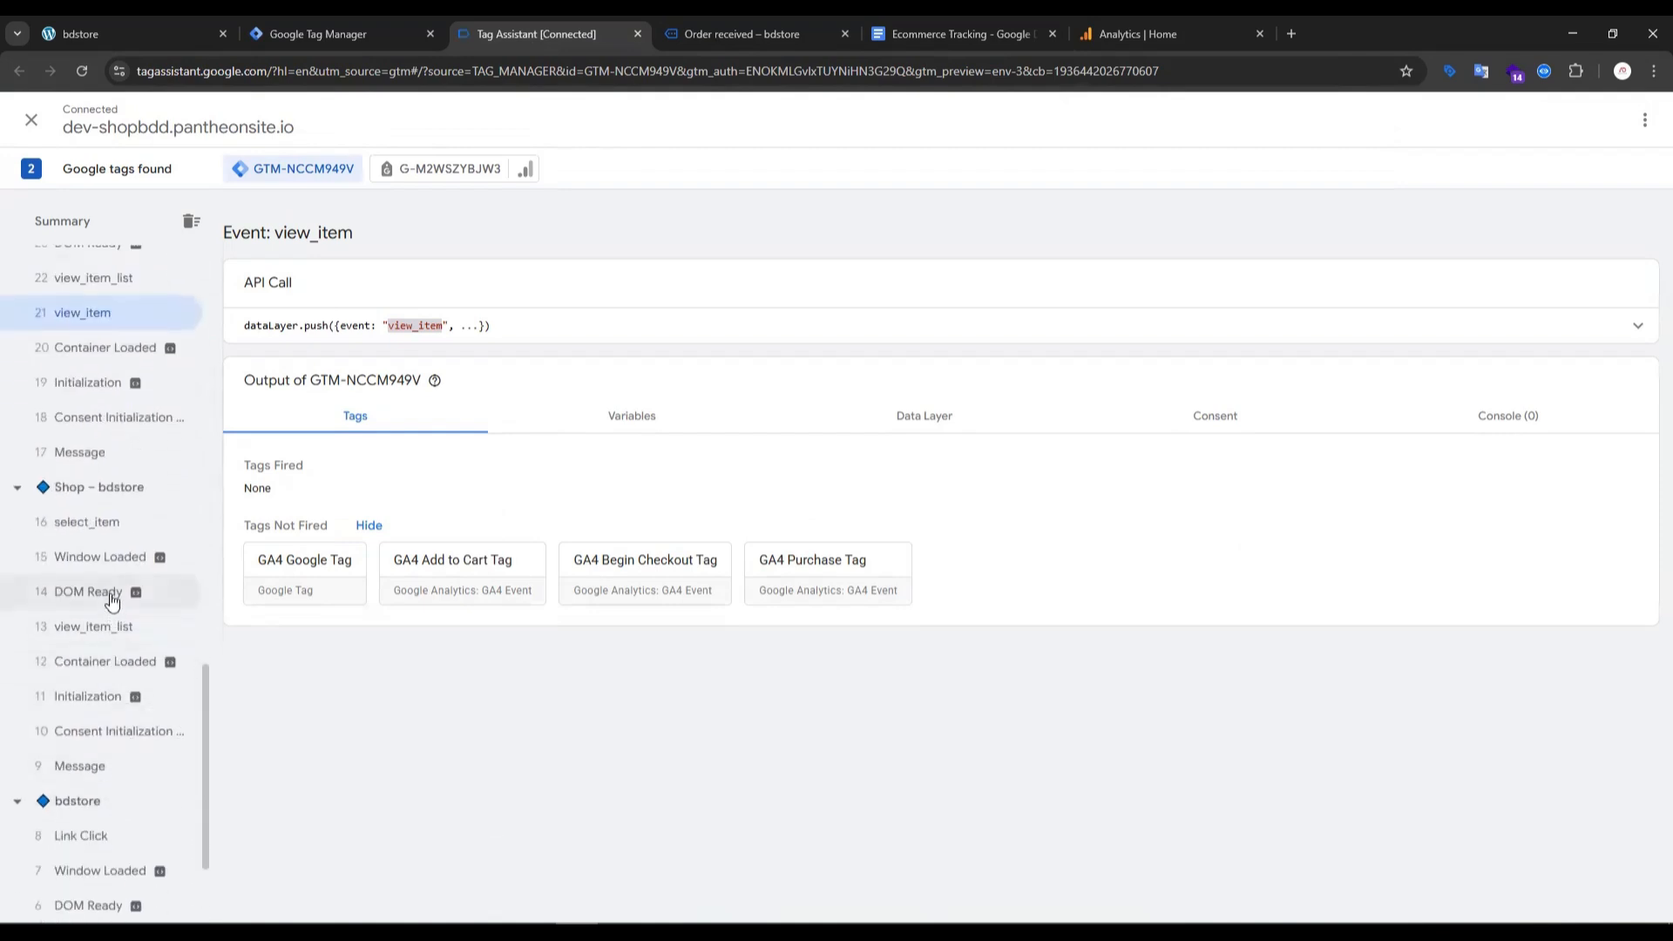
{"action": "left_click", "coordinate": [99, 528]}
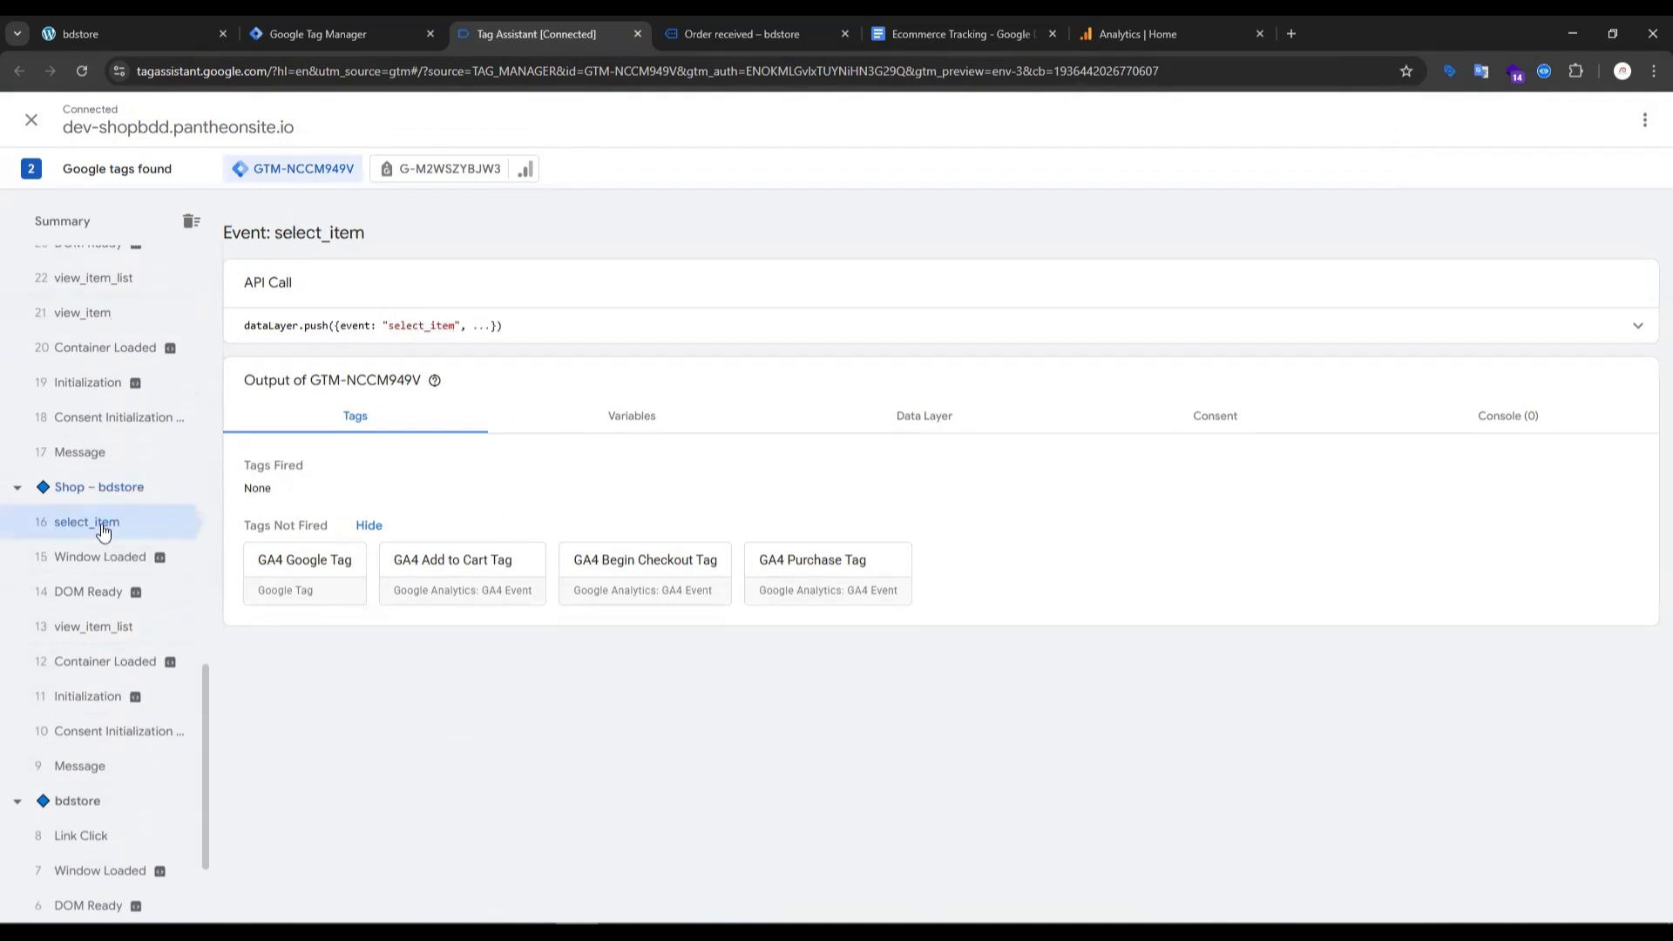
{"action": "double_click", "coordinate": [424, 327]}
{"action": "key", "text": "ctrl+c"}
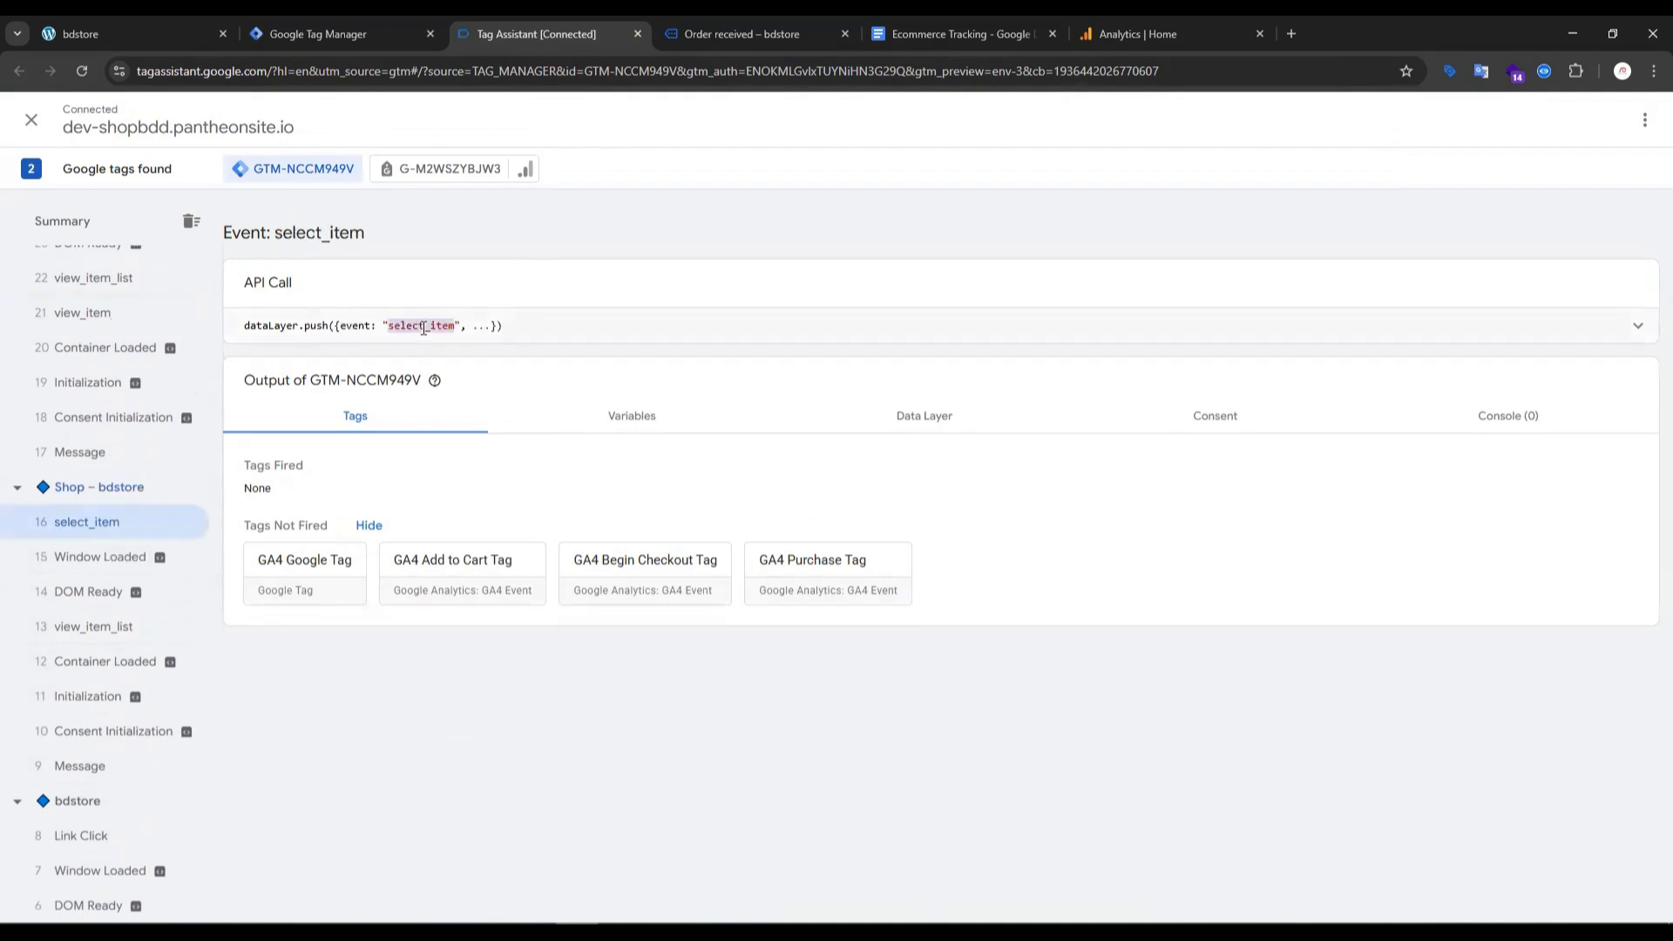
- Set the open trigger's event name to select_item in Google Tag Manager and save the trigger as select_item
{"action": "left_click", "coordinate": [329, 26]}
{"action": "key", "text": "ctrl+v"}
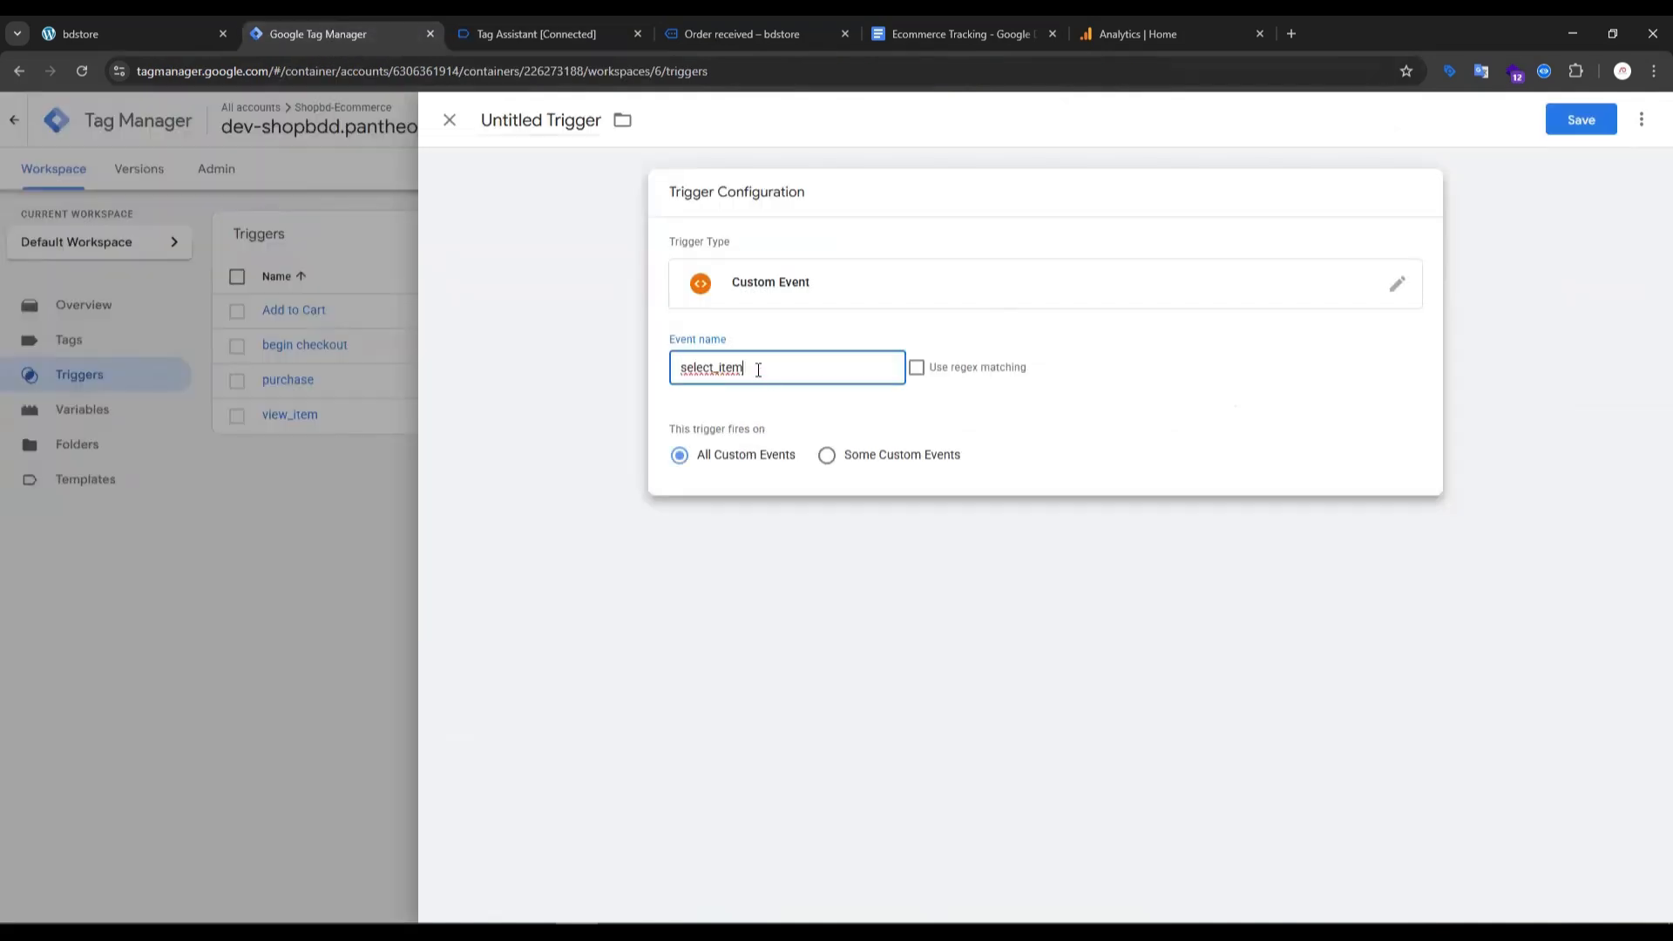
{"action": "left_click", "coordinate": [1580, 120]}
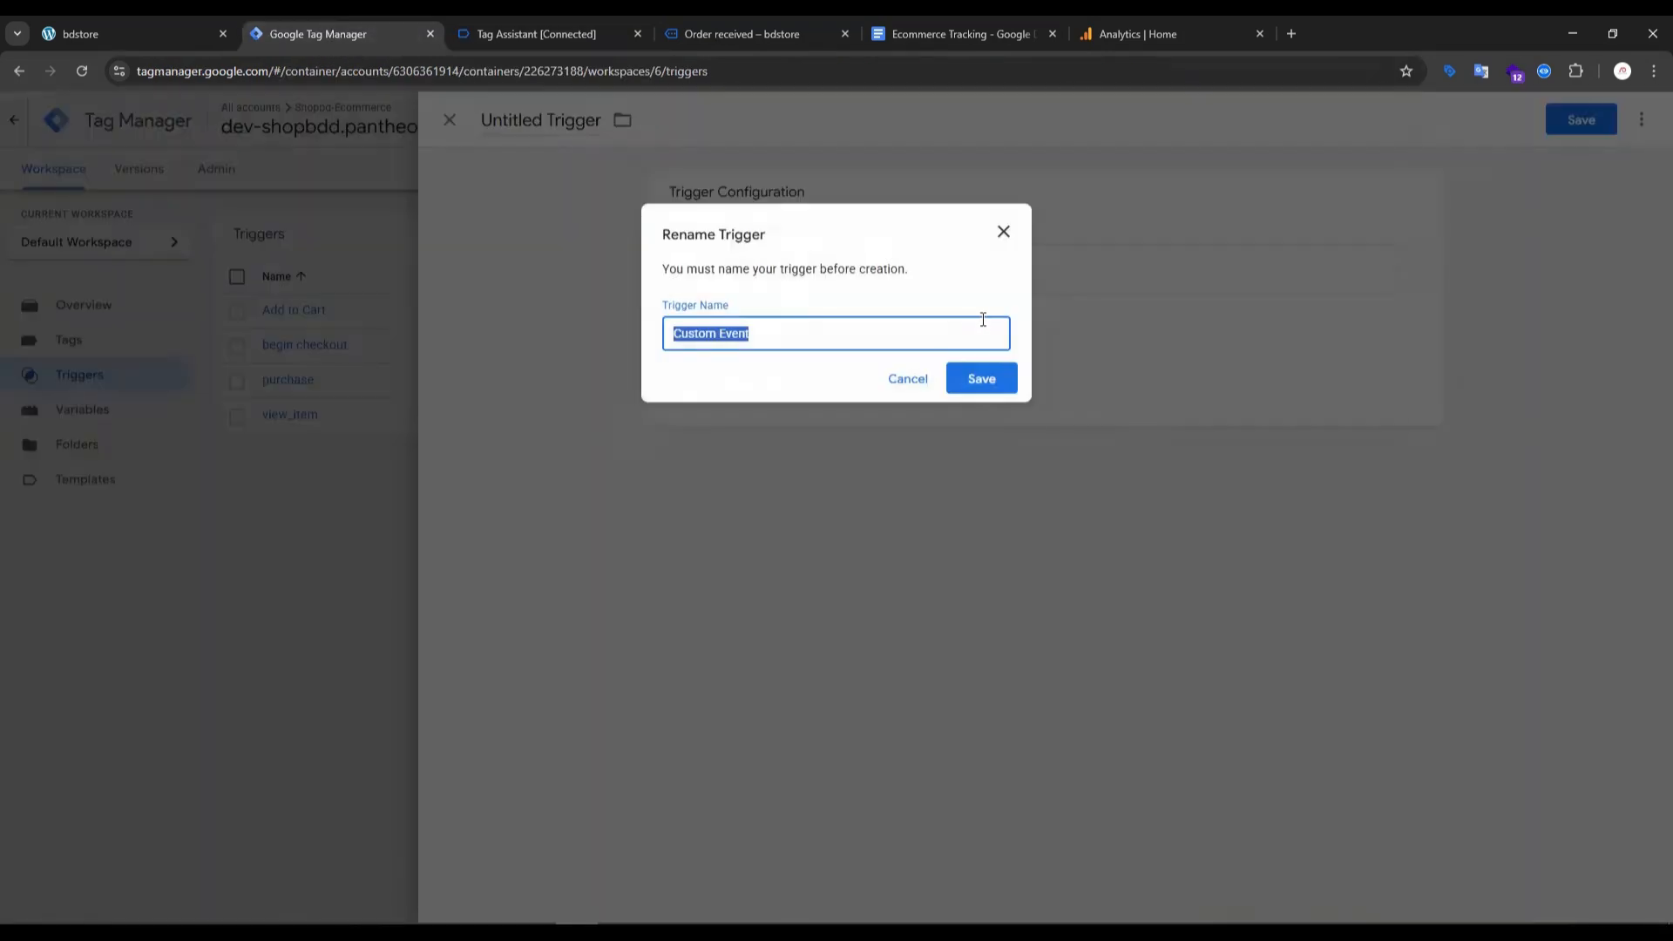
{"action": "key", "text": "ctrl+v"}
{"action": "left_click", "coordinate": [1005, 388]}
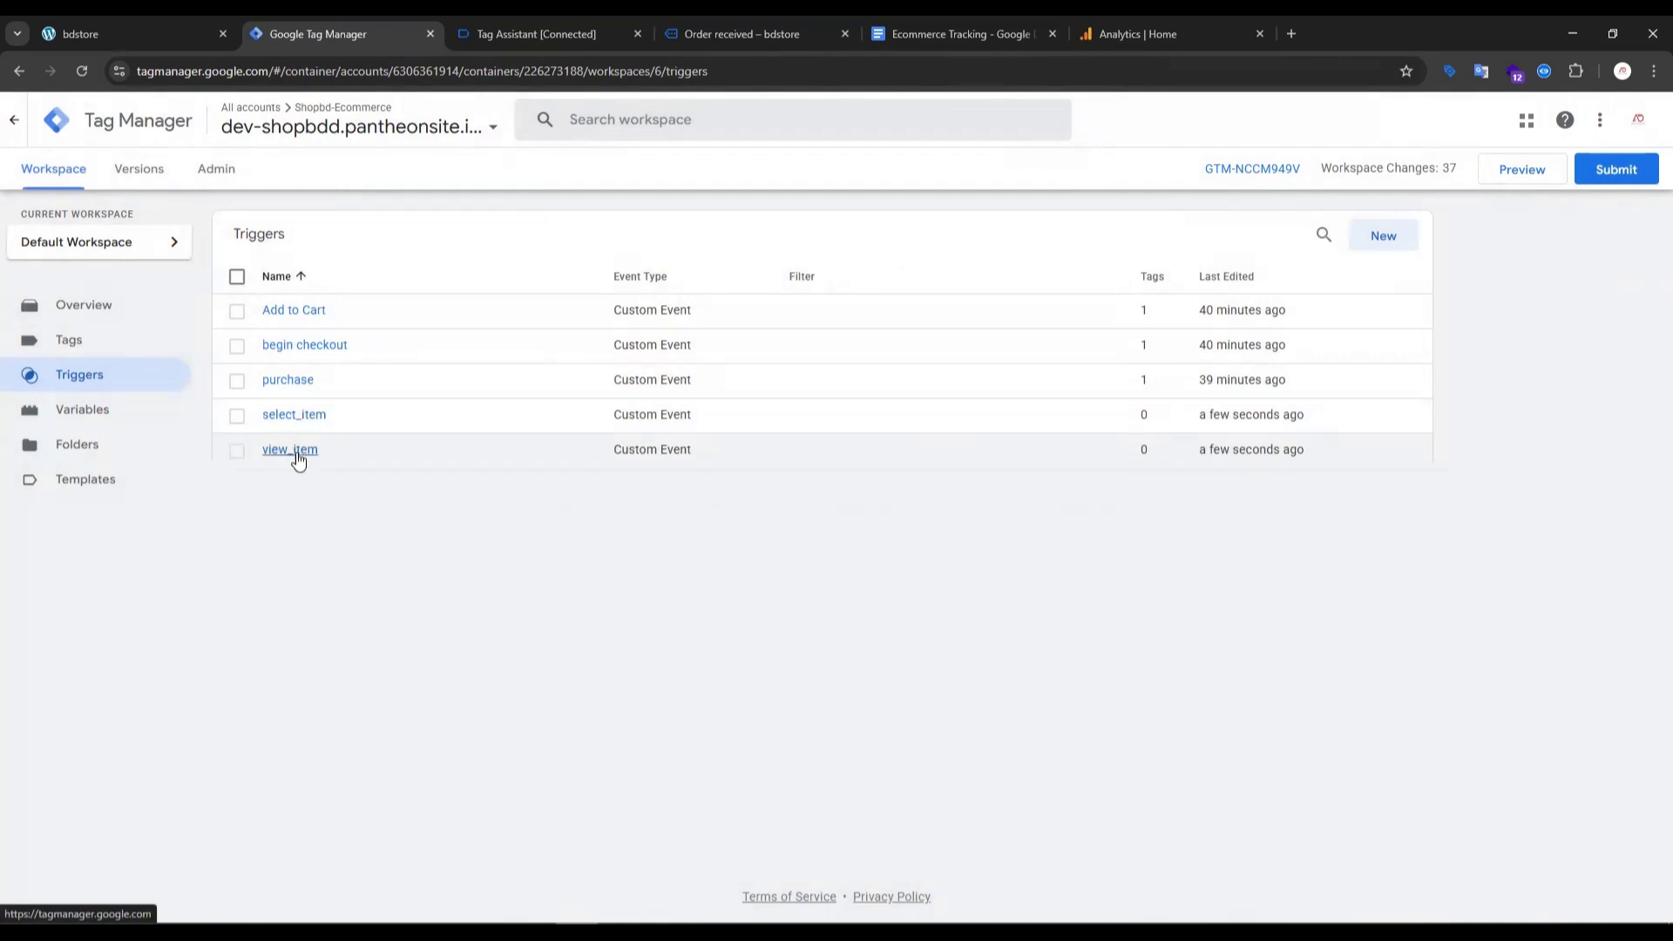
- Start another new trigger of the Custom Event type and make its empty event name ready for entry
{"action": "left_click", "coordinate": [1382, 237]}
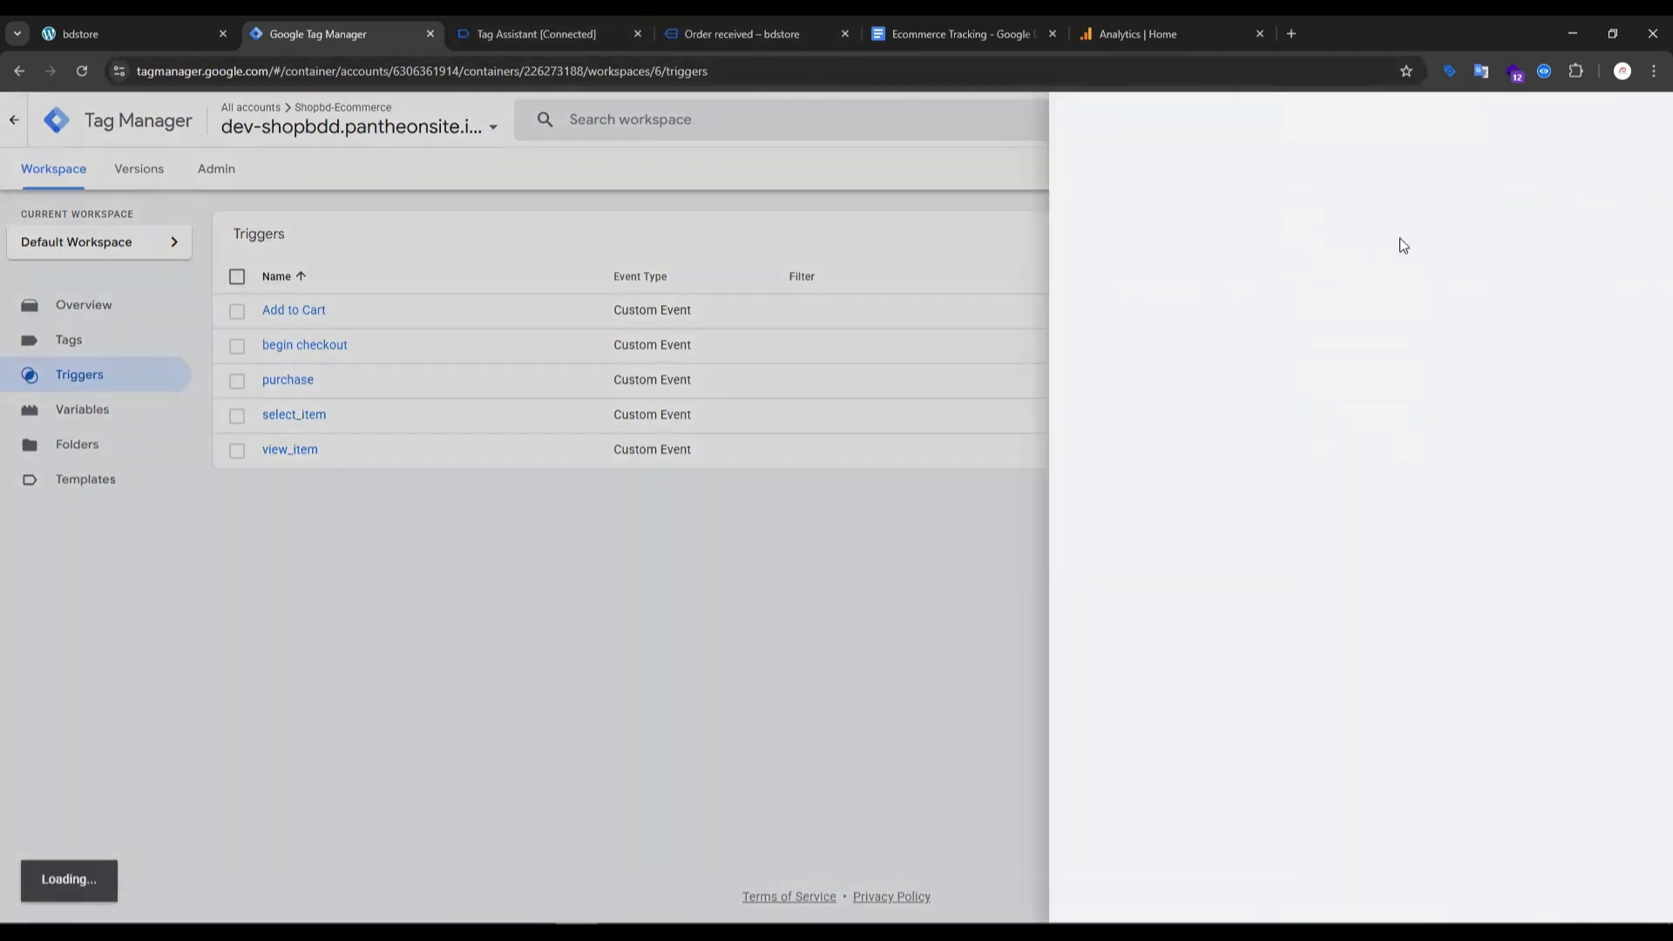
{"action": "left_click", "coordinate": [1059, 268]}
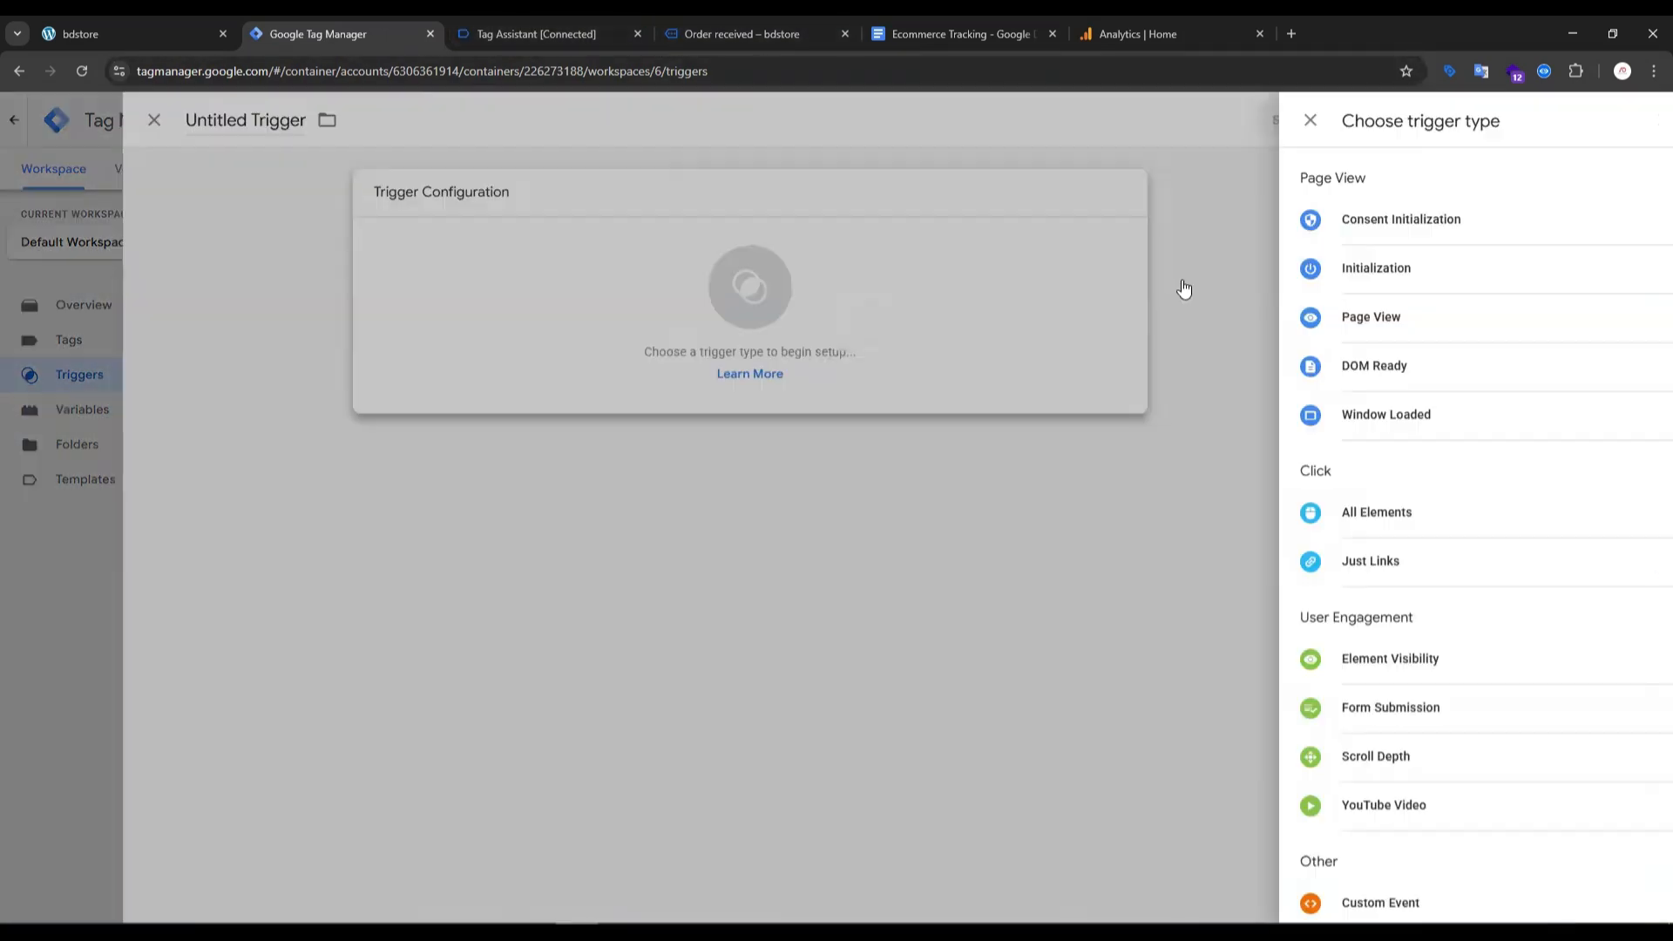
{"action": "scroll", "coordinate": [1222, 669], "scroll_direction": "down", "scroll_amount": 2}
{"action": "scroll", "coordinate": [1222, 669], "scroll_direction": "down", "scroll_amount": 1}
{"action": "left_click", "coordinate": [1176, 702]}
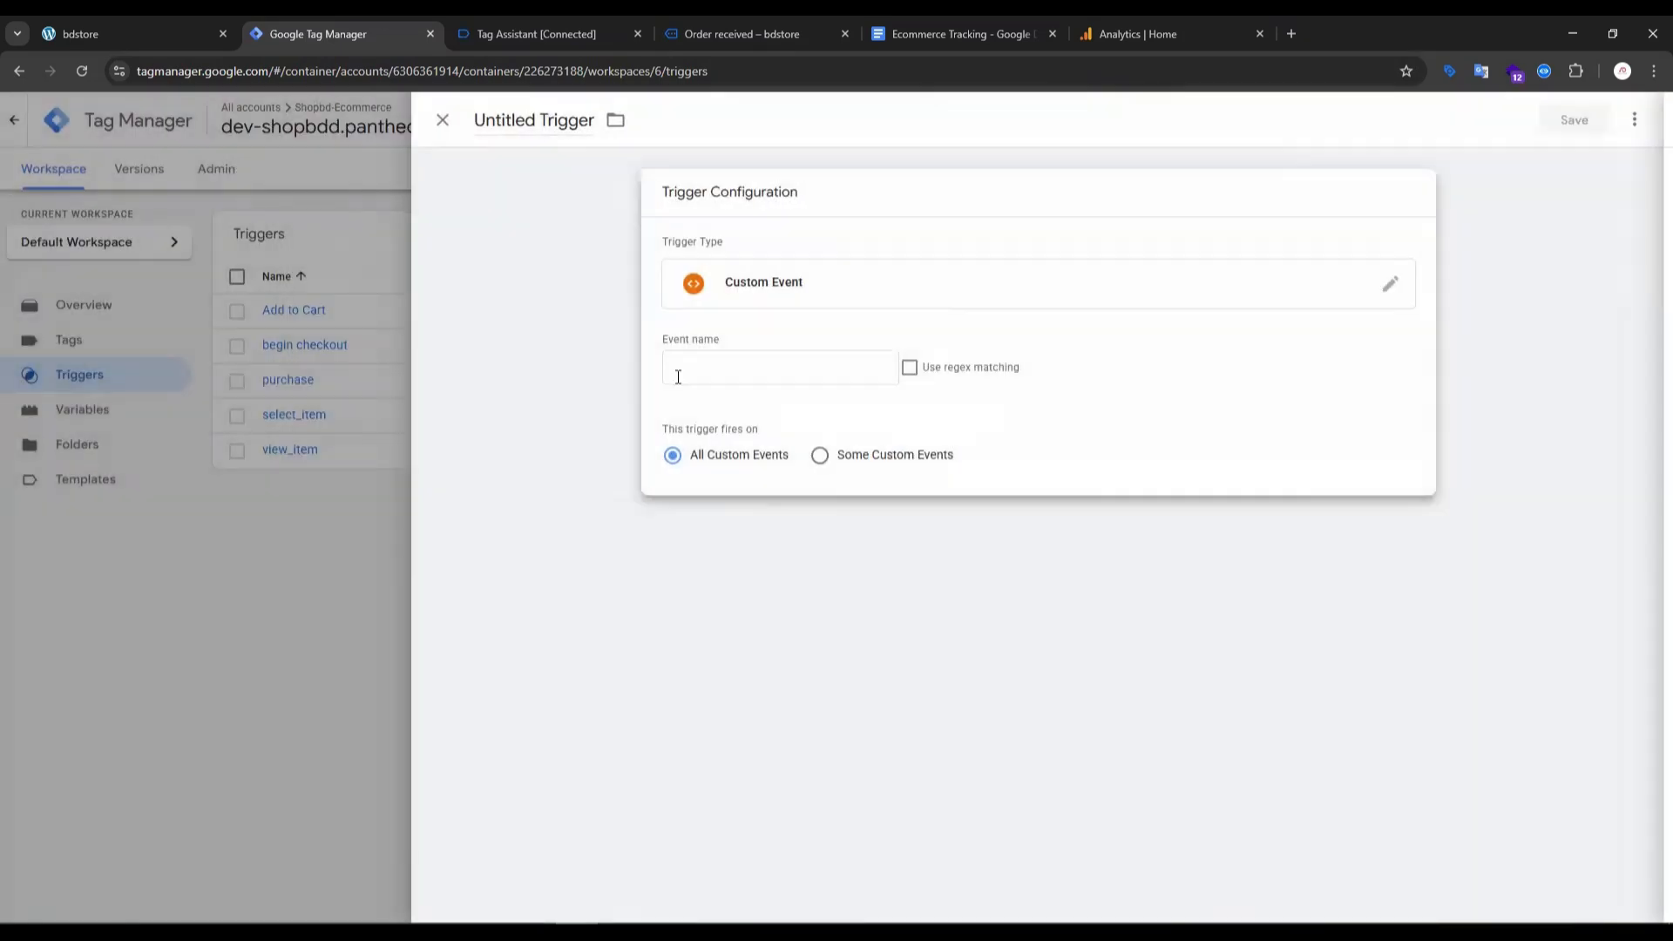
{"action": "left_click", "coordinate": [740, 370]}
- Find the view_item_list section in the Ecommerce Tracking setup guide and highlight its heading
{"action": "left_click", "coordinate": [559, 31]}
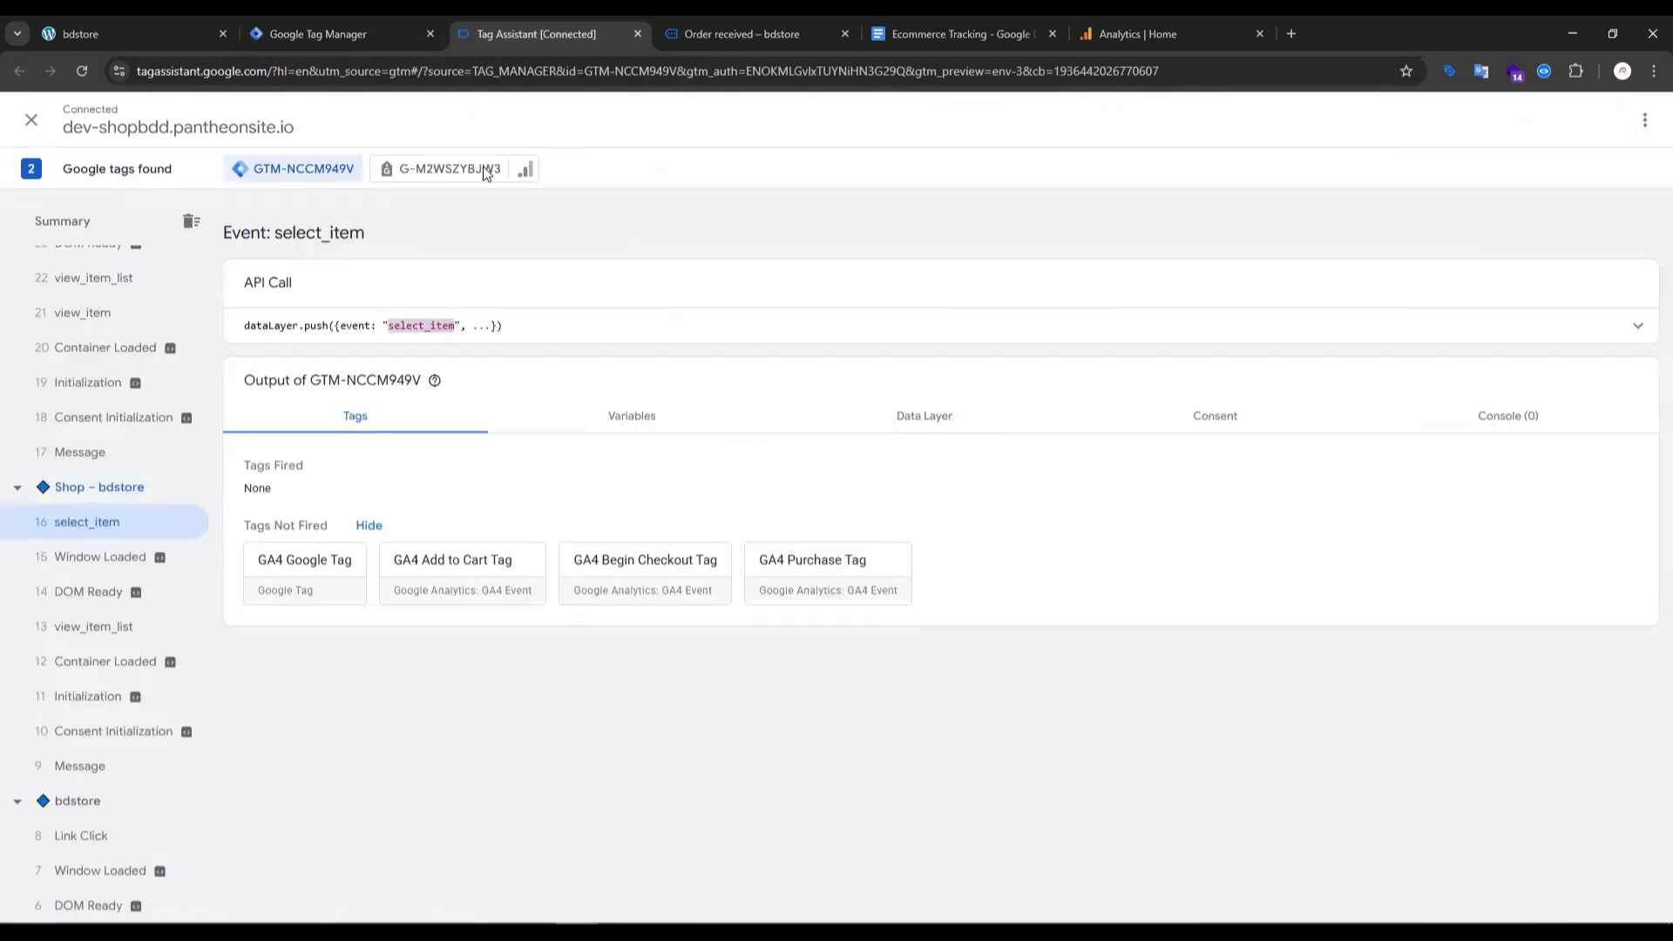
{"action": "left_click", "coordinate": [693, 33]}
{"action": "left_click", "coordinate": [908, 35]}
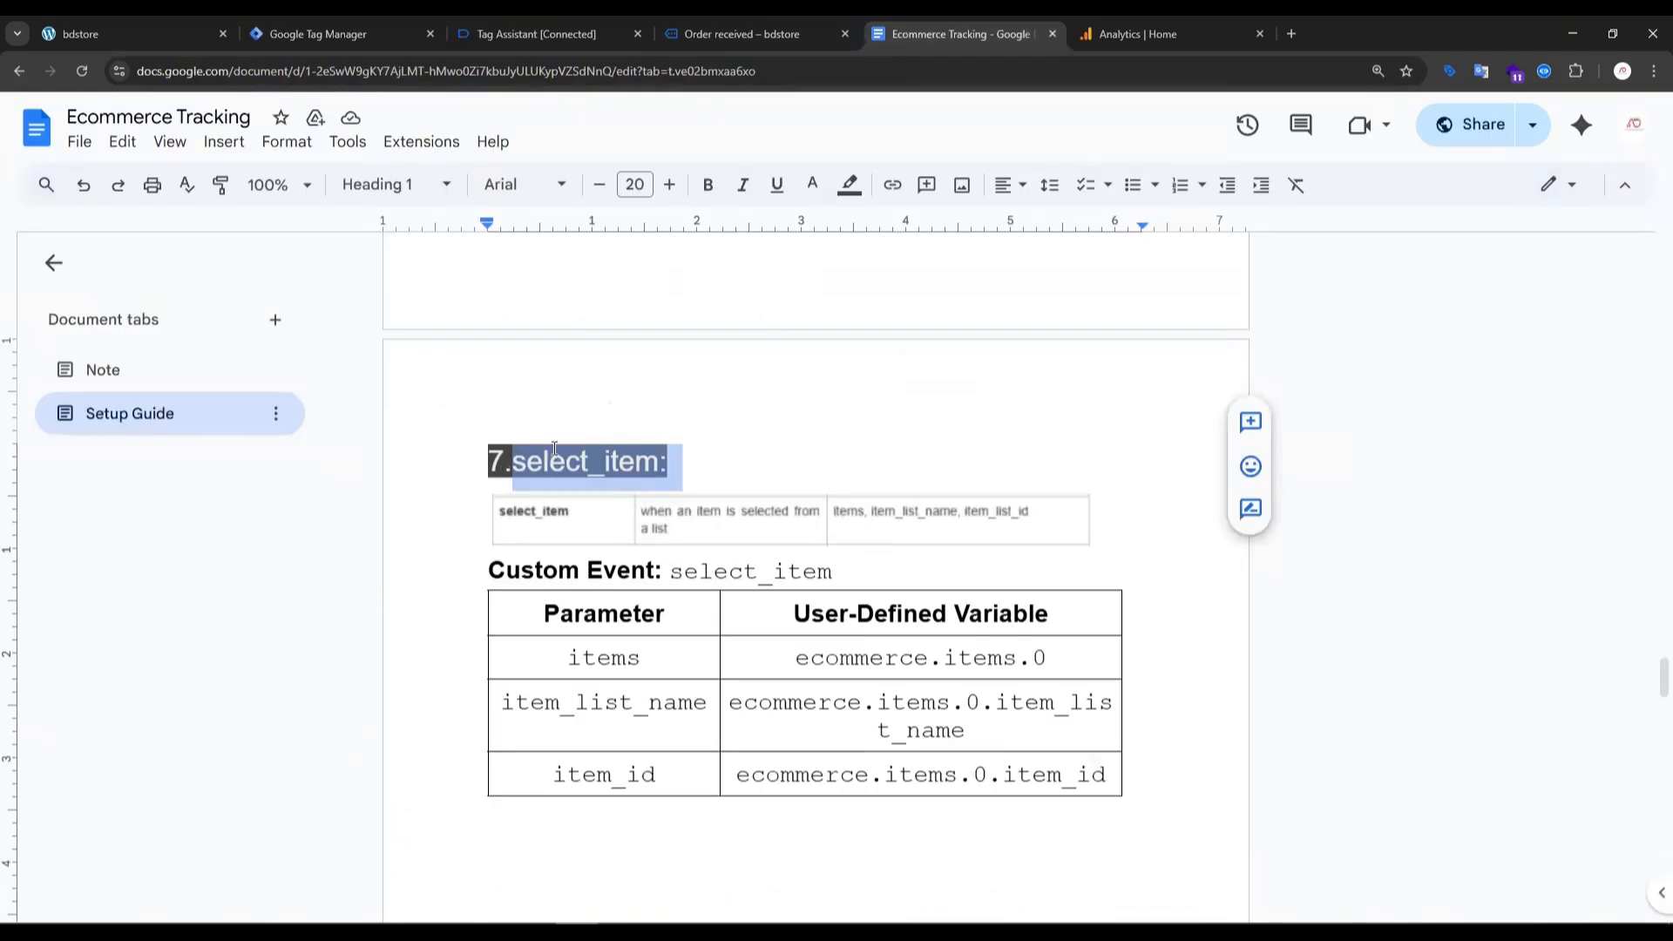
{"action": "scroll", "coordinate": [588, 558], "scroll_direction": "down", "scroll_amount": 4}
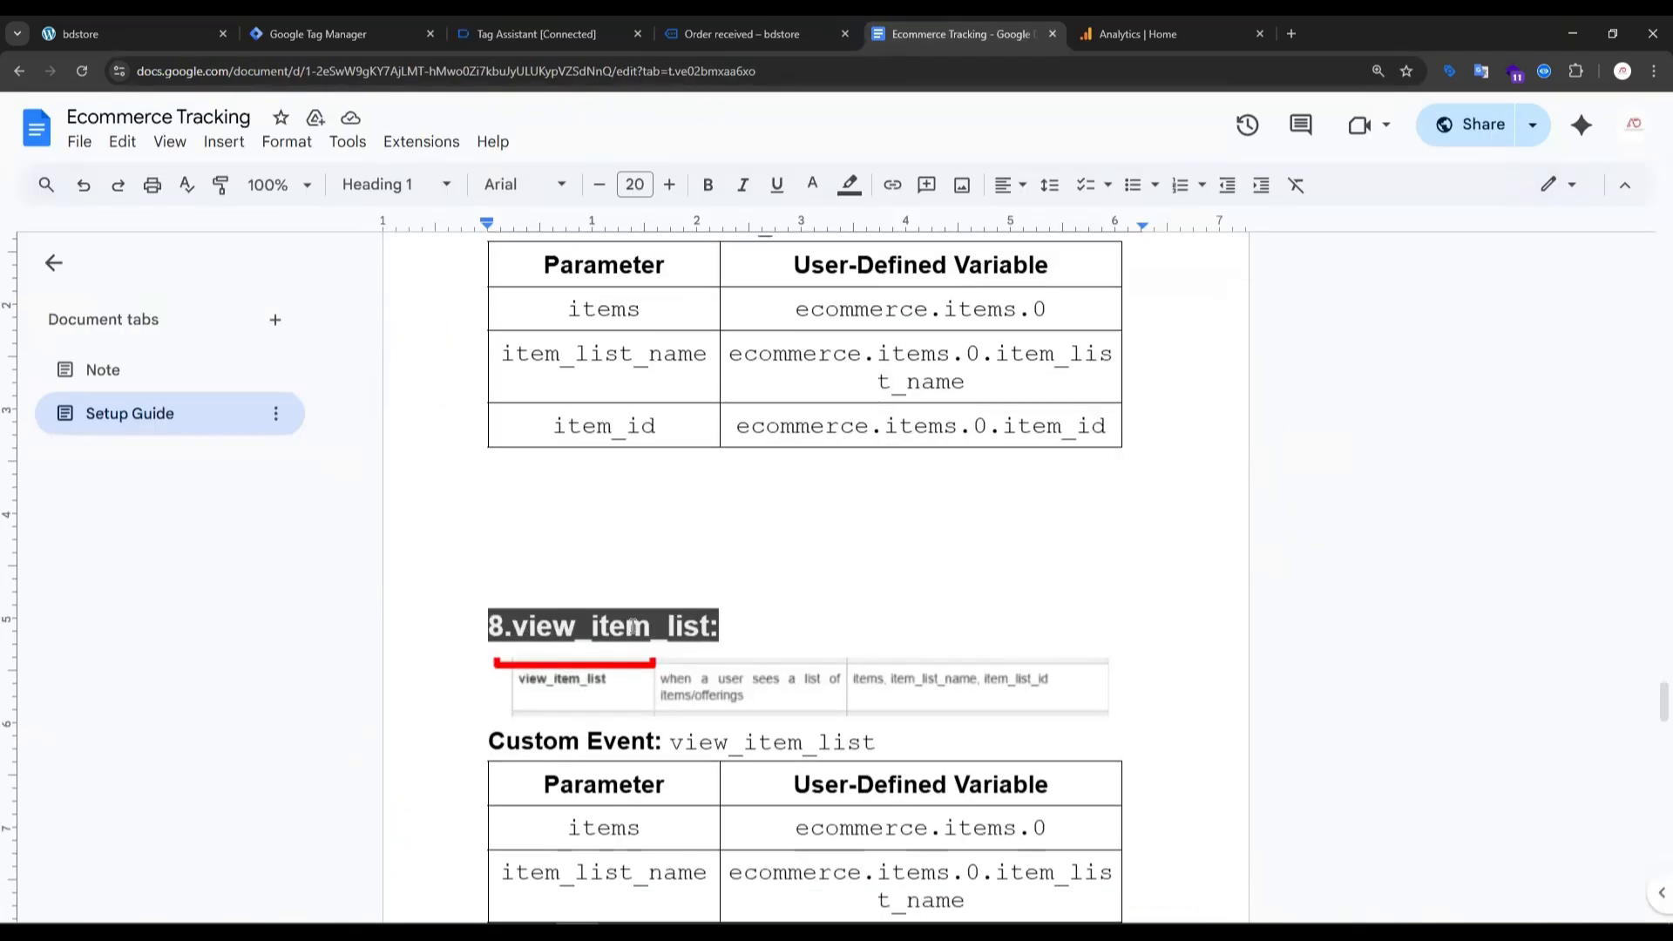
{"action": "left_click_drag", "start_coordinate": [712, 626], "coordinate": [536, 628]}
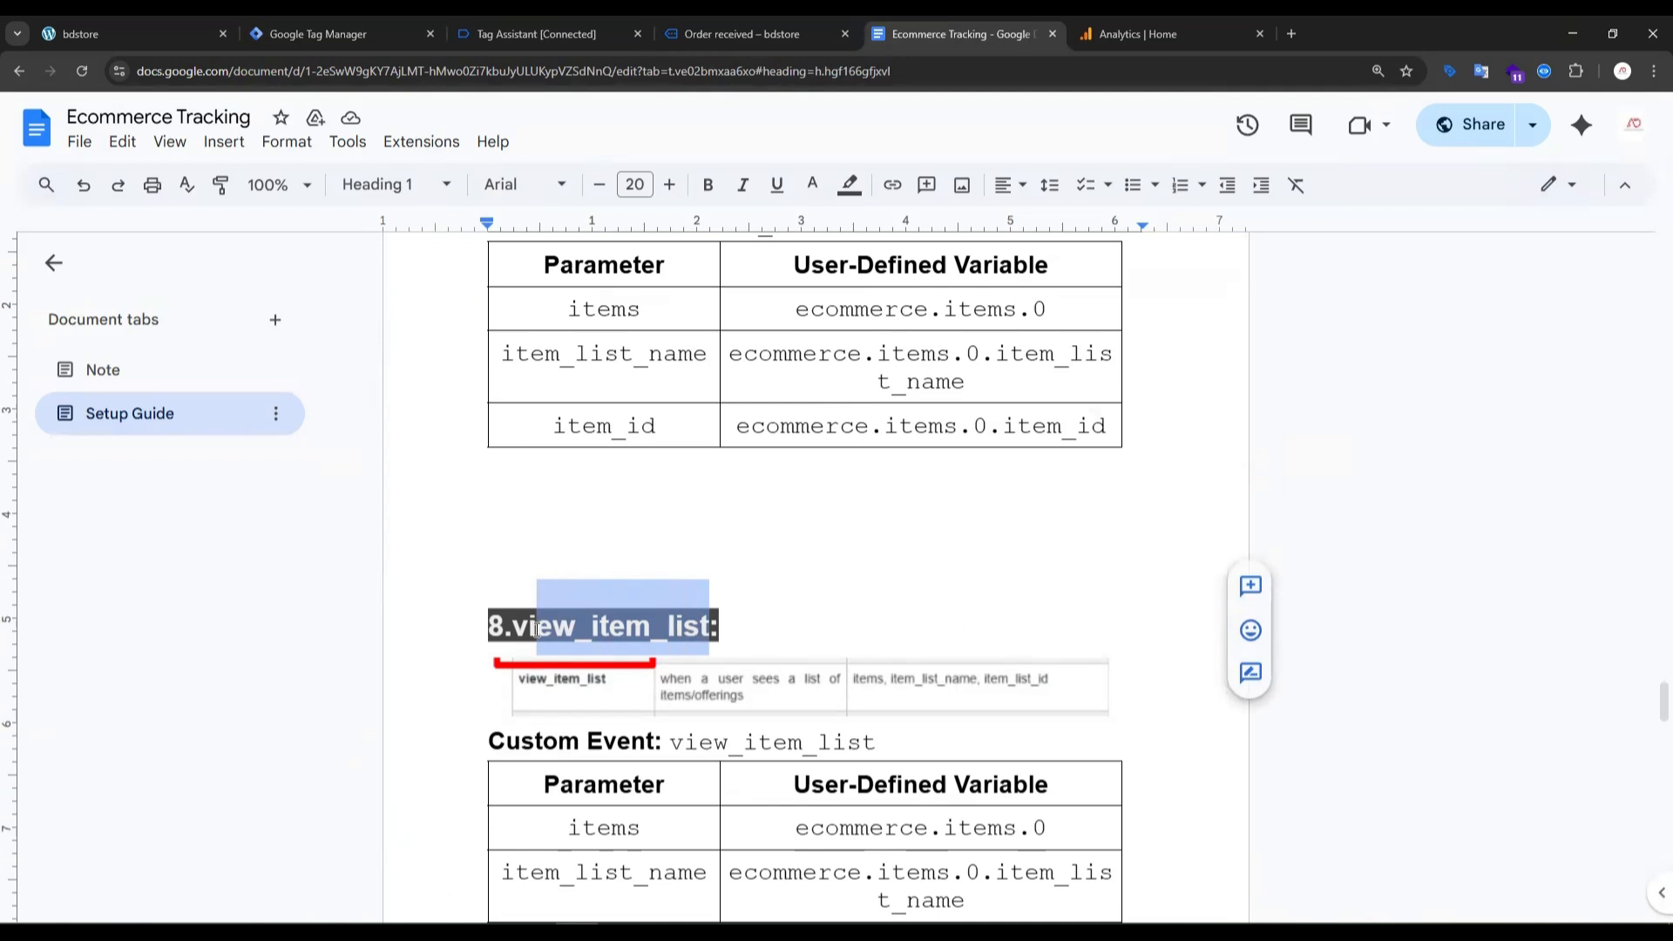
- Find the view_item_list event under the Shop page in Tag Assistant and copy its event name from the API call
{"action": "left_click", "coordinate": [496, 33]}
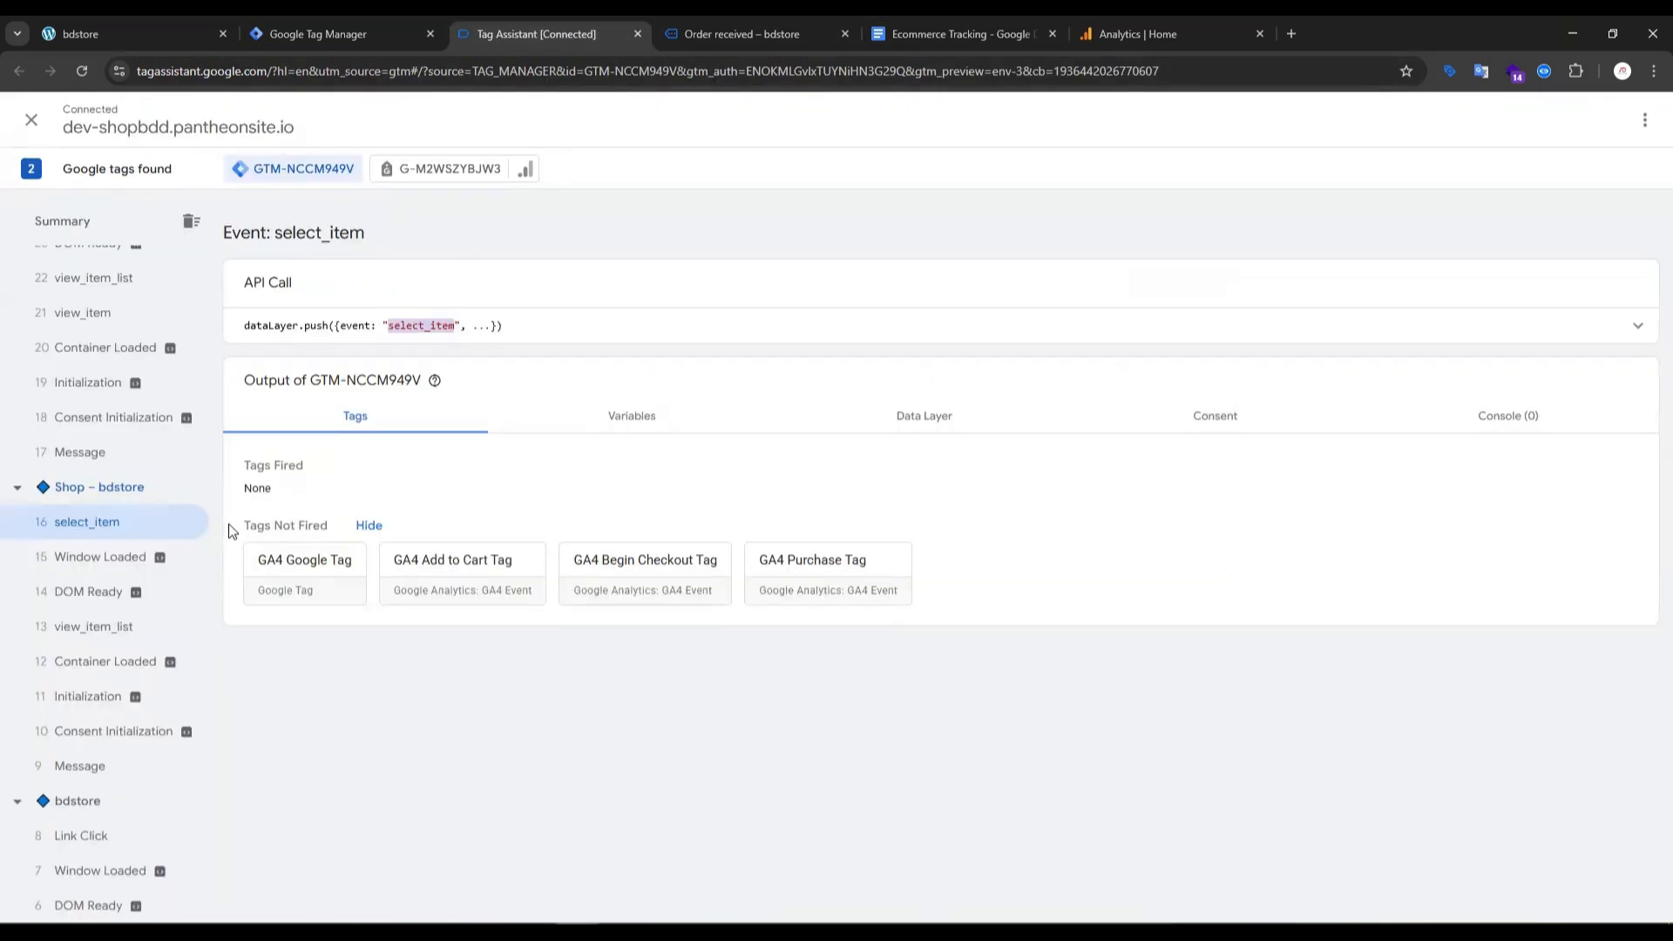
{"action": "left_click", "coordinate": [102, 639]}
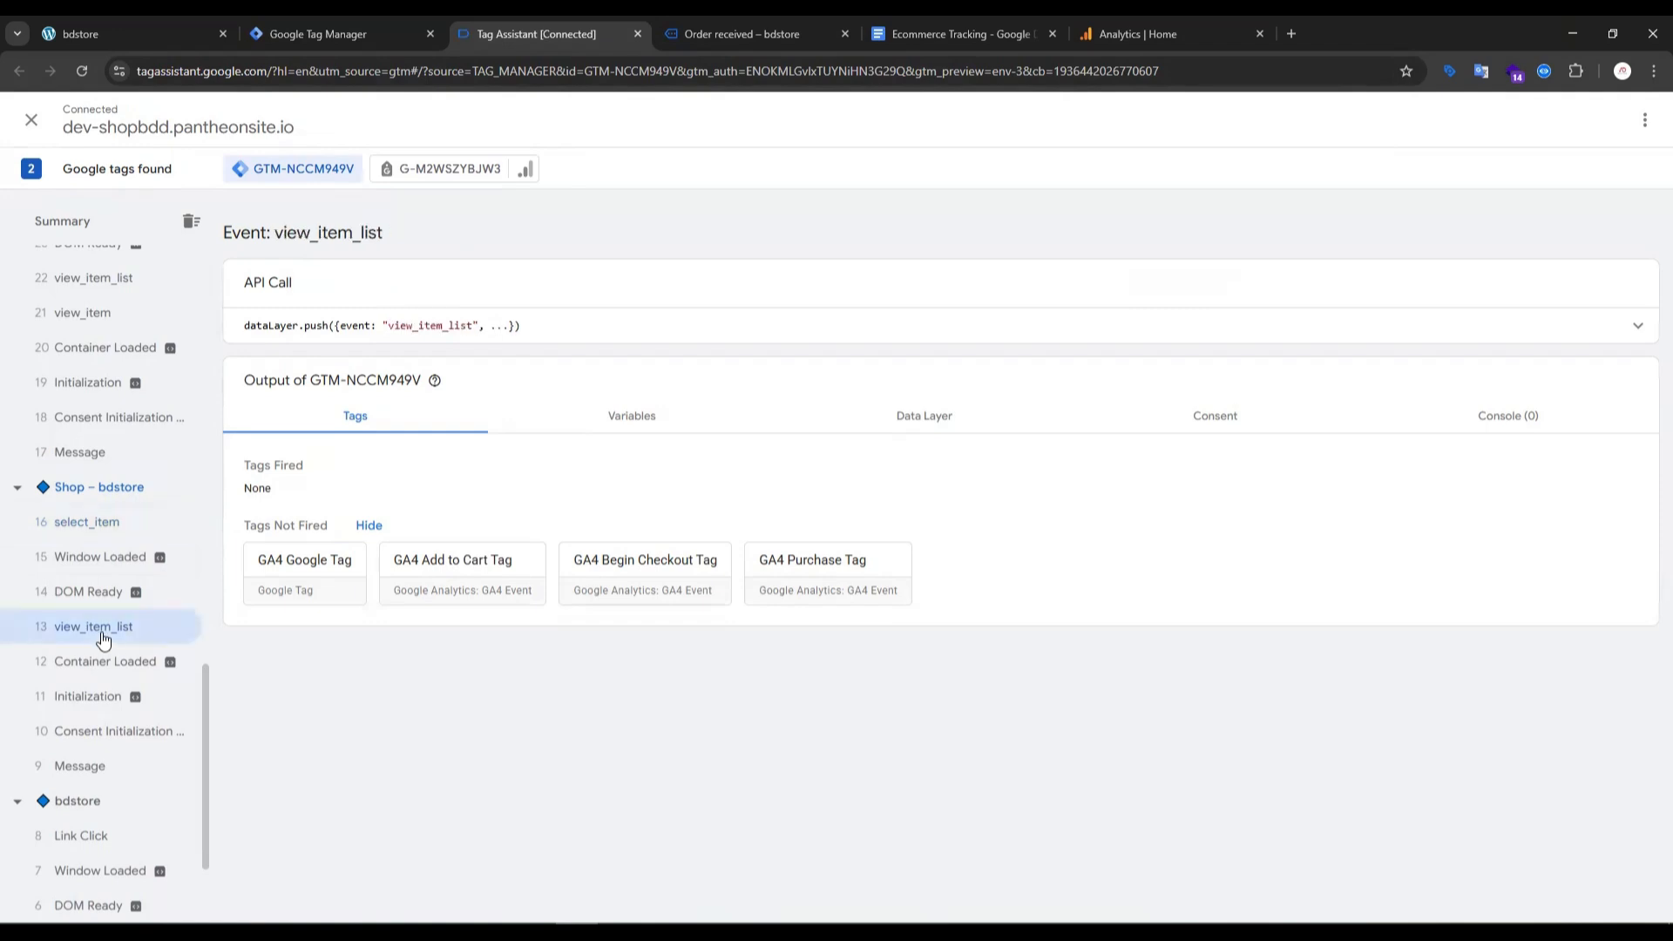
{"action": "double_click", "coordinate": [420, 325]}
{"action": "key", "text": "ctrl+c"}
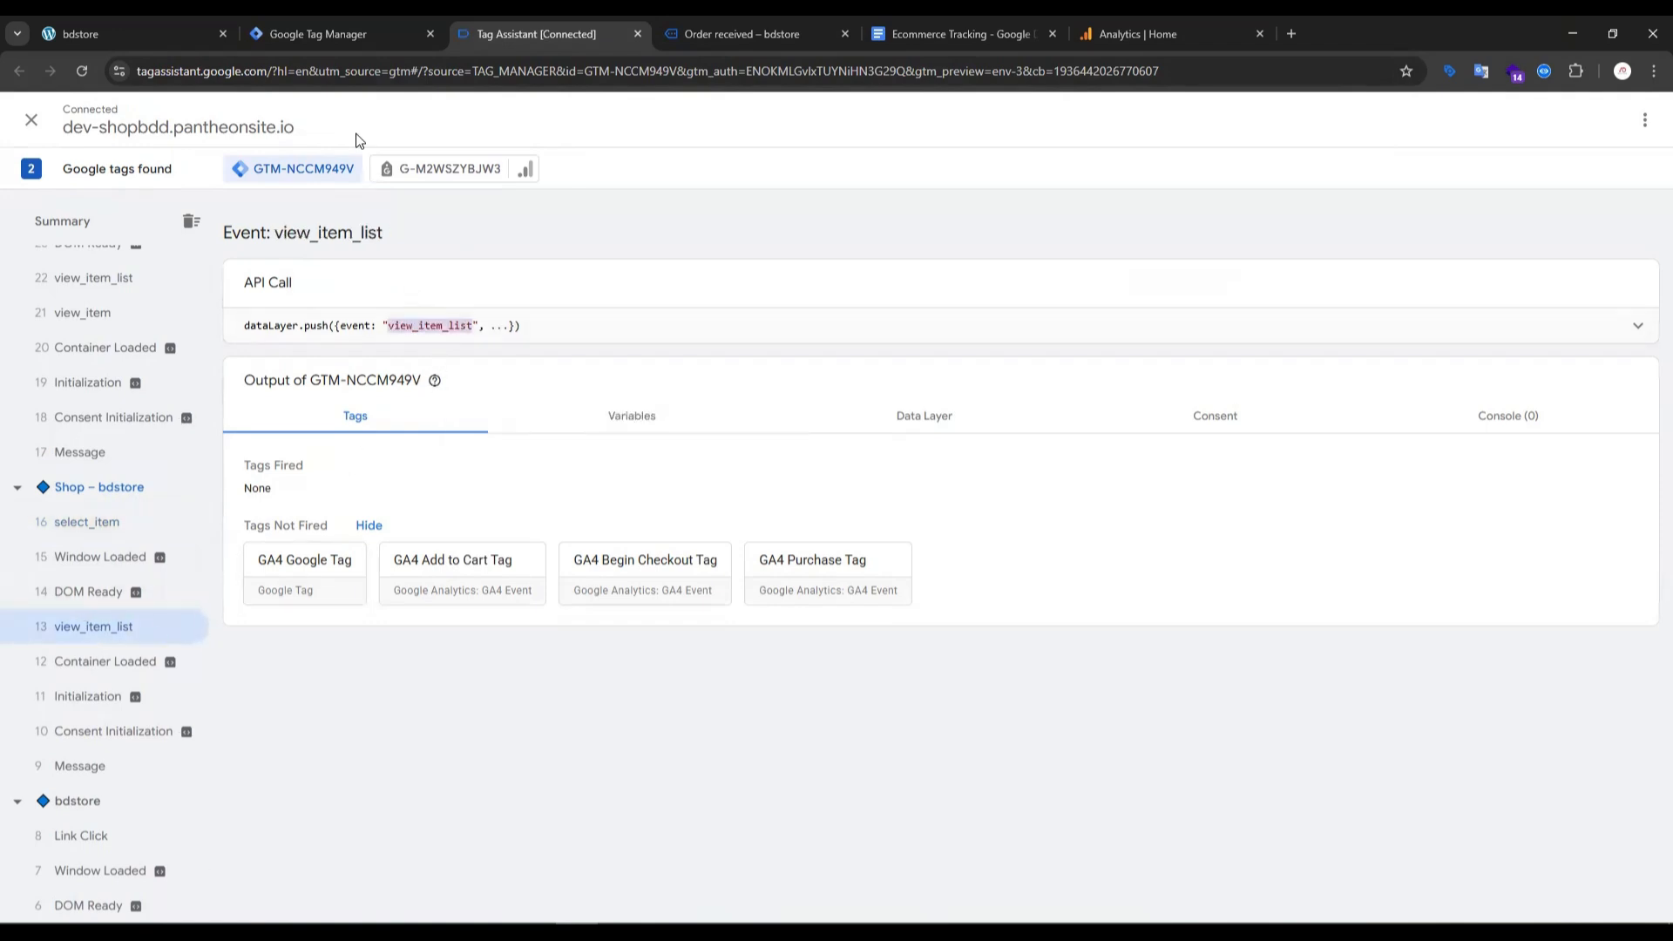
- Set the open trigger's event name to view_item_list in Google Tag Manager and save the trigger as view_item_list
{"action": "left_click", "coordinate": [317, 35]}
{"action": "key", "text": "ctrl+v"}
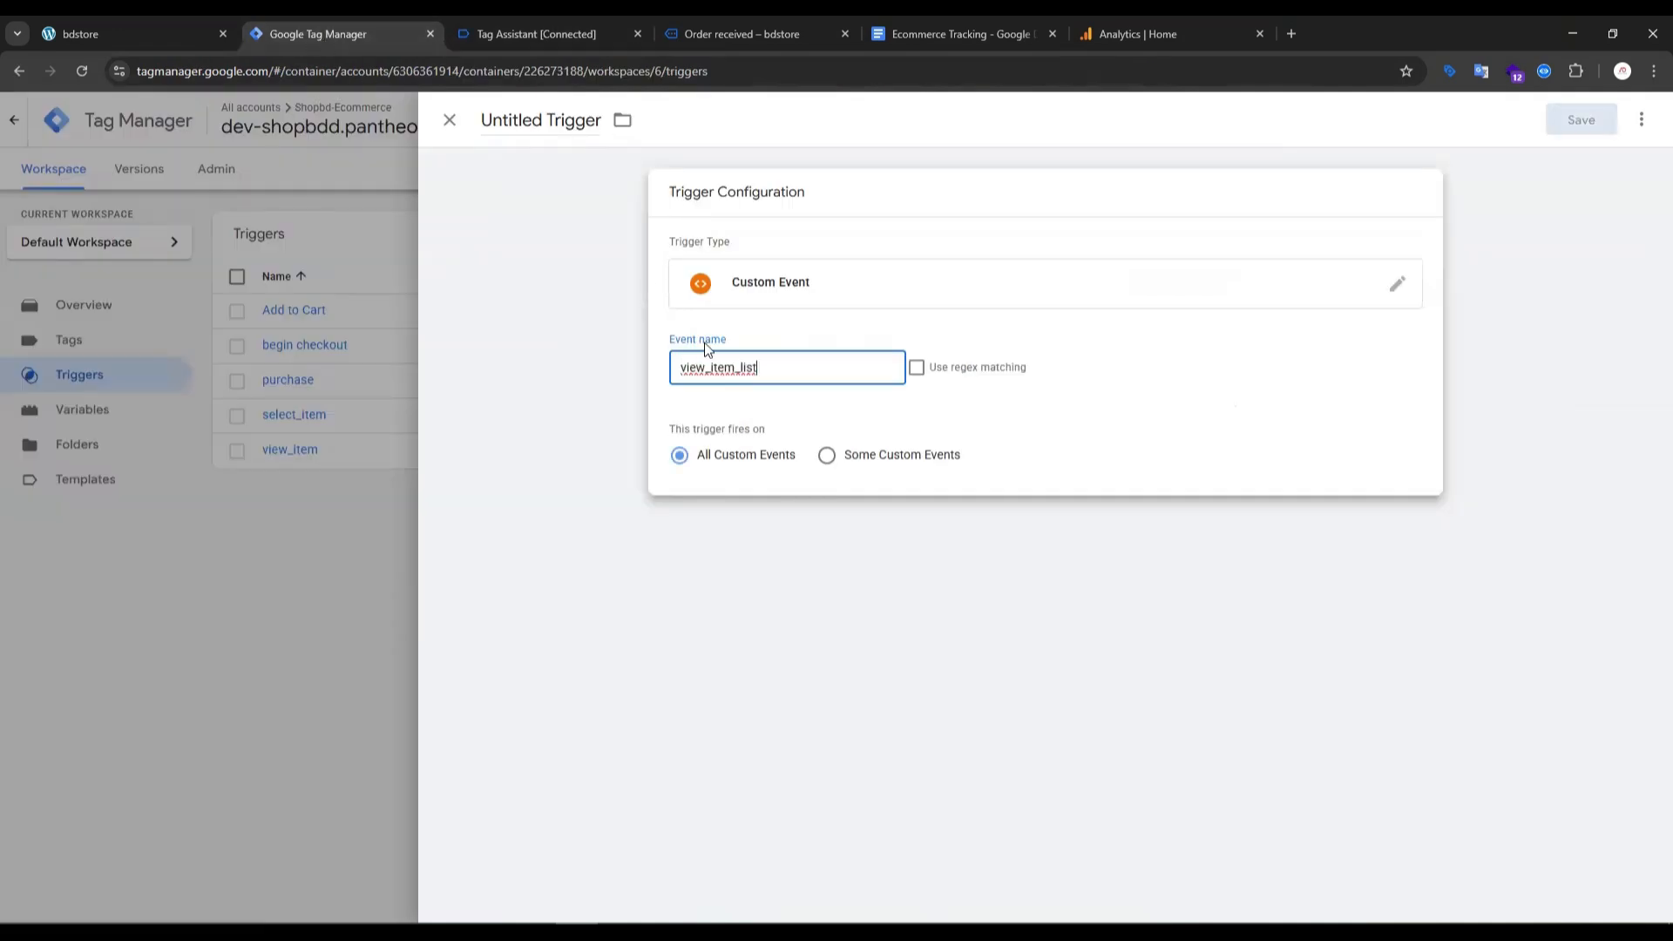
{"action": "left_click", "coordinate": [1581, 119]}
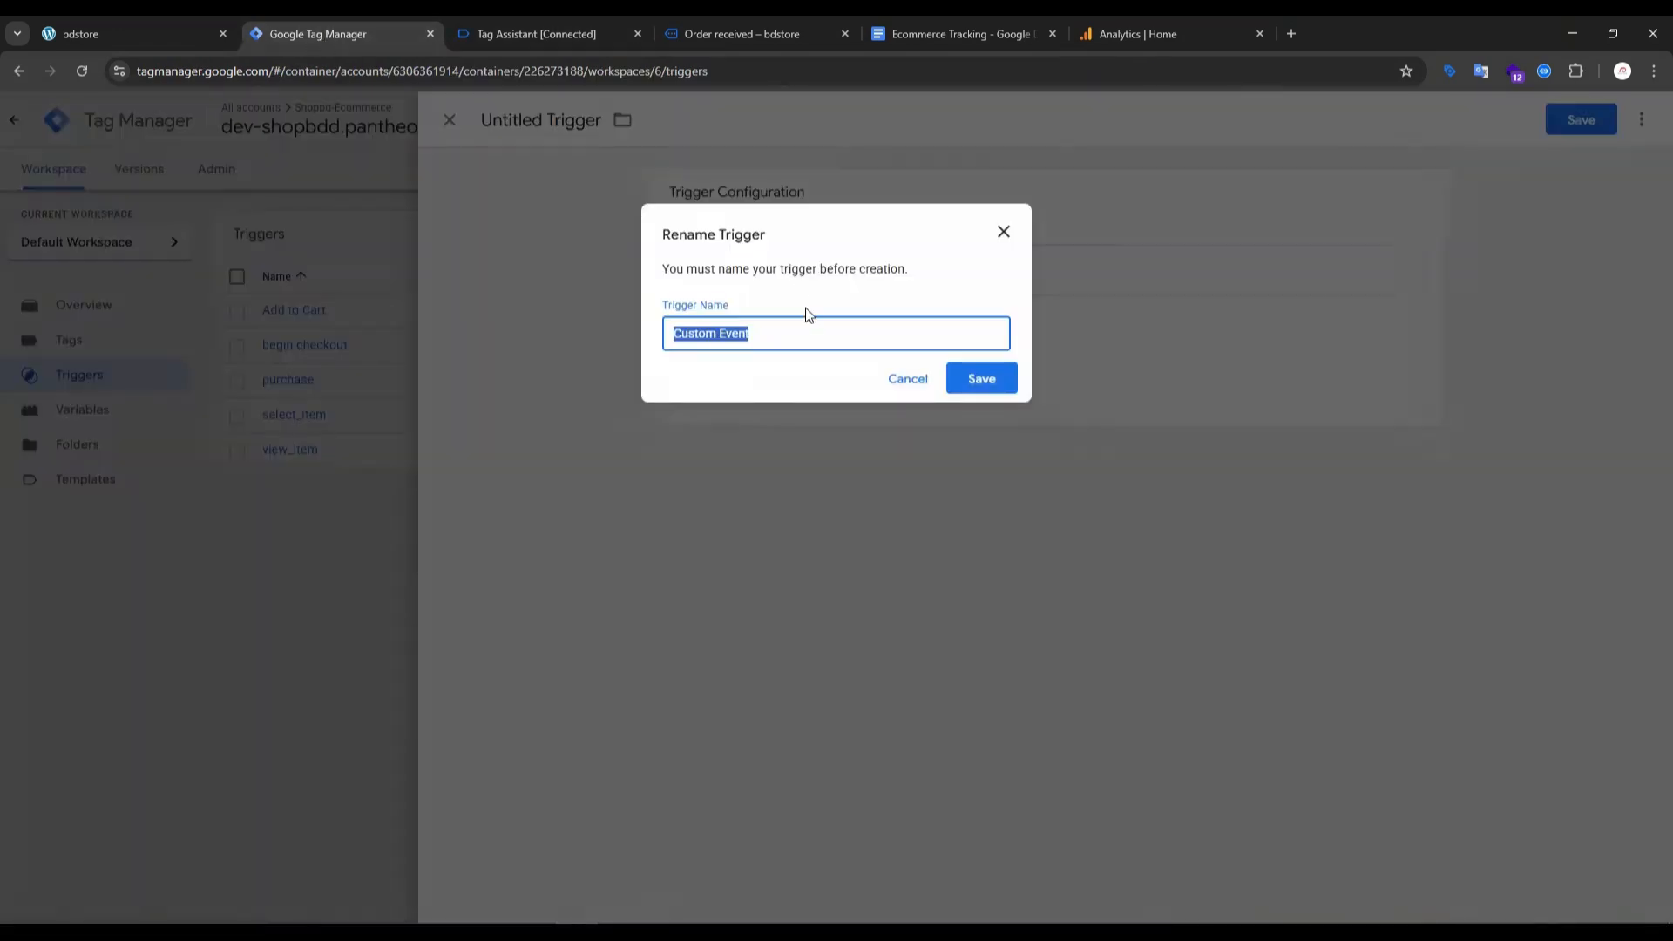
{"action": "key", "text": "ctrl+v"}
{"action": "left_click", "coordinate": [992, 384]}
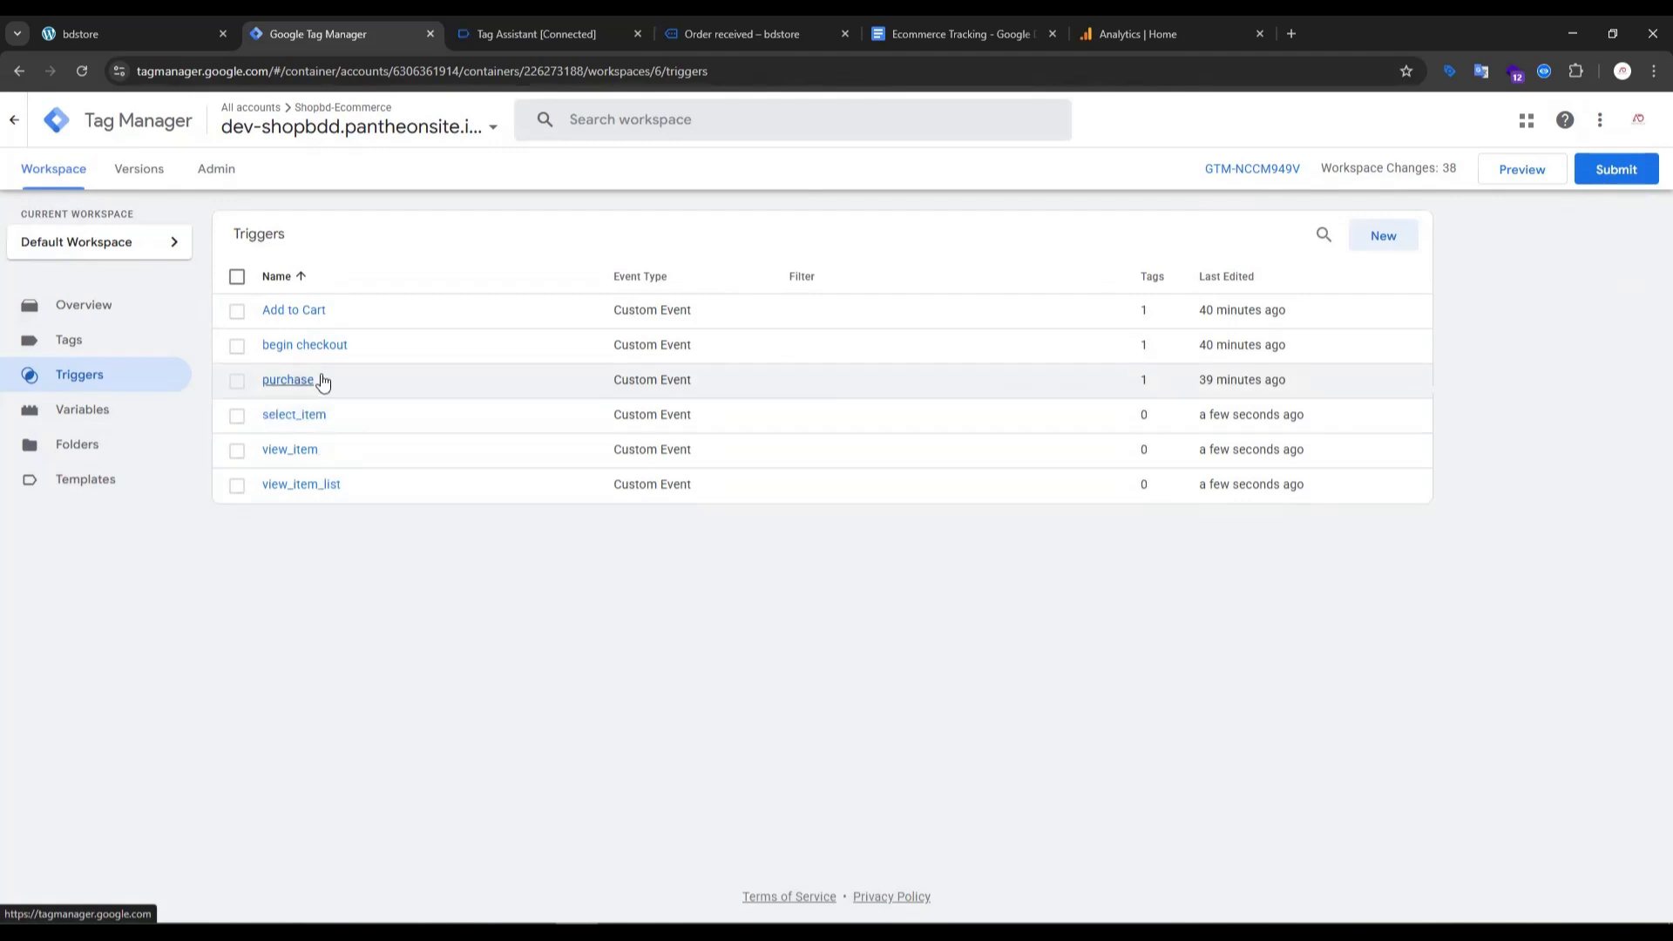
- Open the container's variables, then find the View_item section in the Ecommerce Tracking setup guide and highlight its heading
{"action": "left_click", "coordinate": [86, 419]}
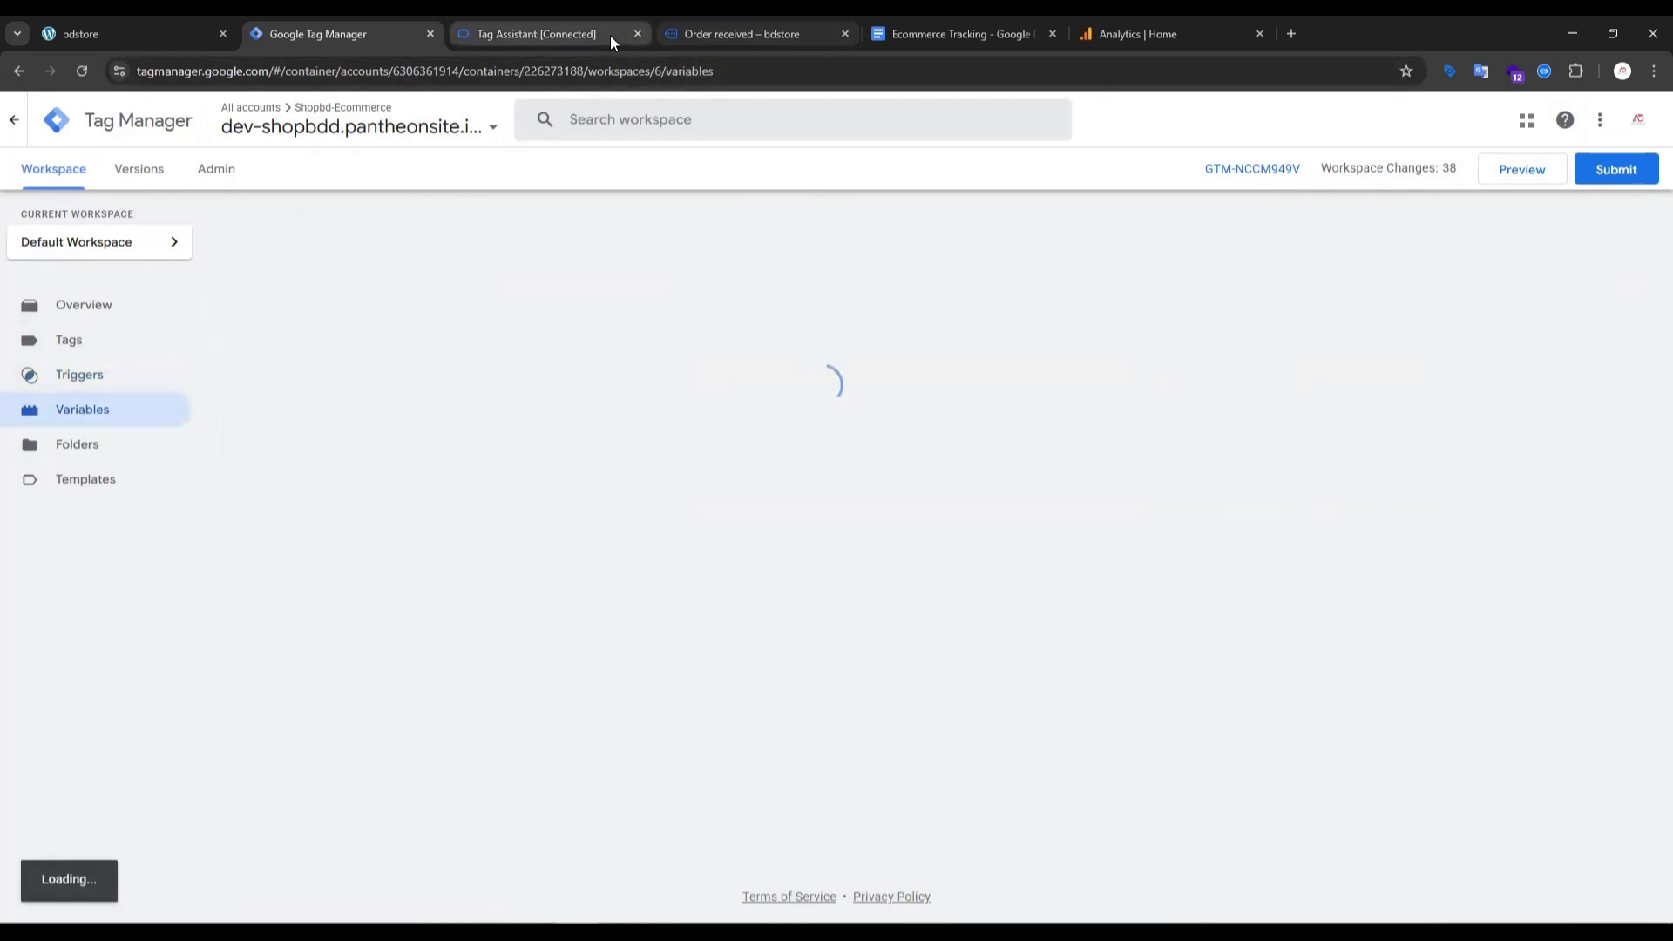
{"action": "left_click", "coordinate": [906, 40]}
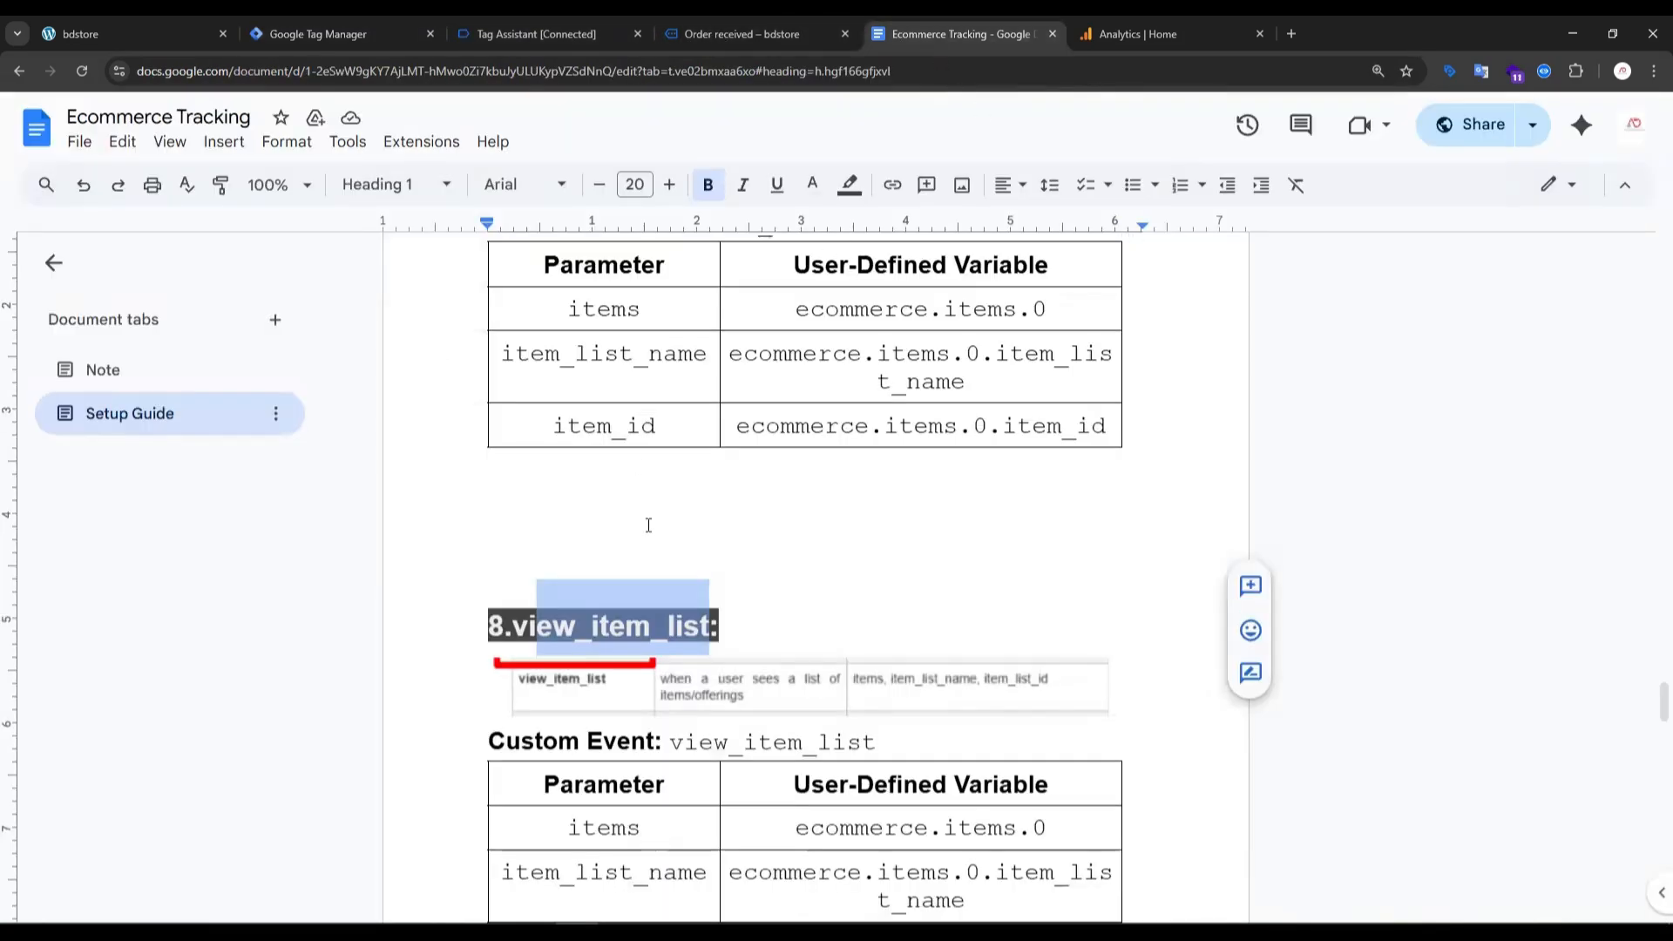
{"action": "scroll", "coordinate": [645, 523], "scroll_direction": "up", "scroll_amount": 10}
{"action": "scroll", "coordinate": [560, 517], "scroll_direction": "up", "scroll_amount": 2}
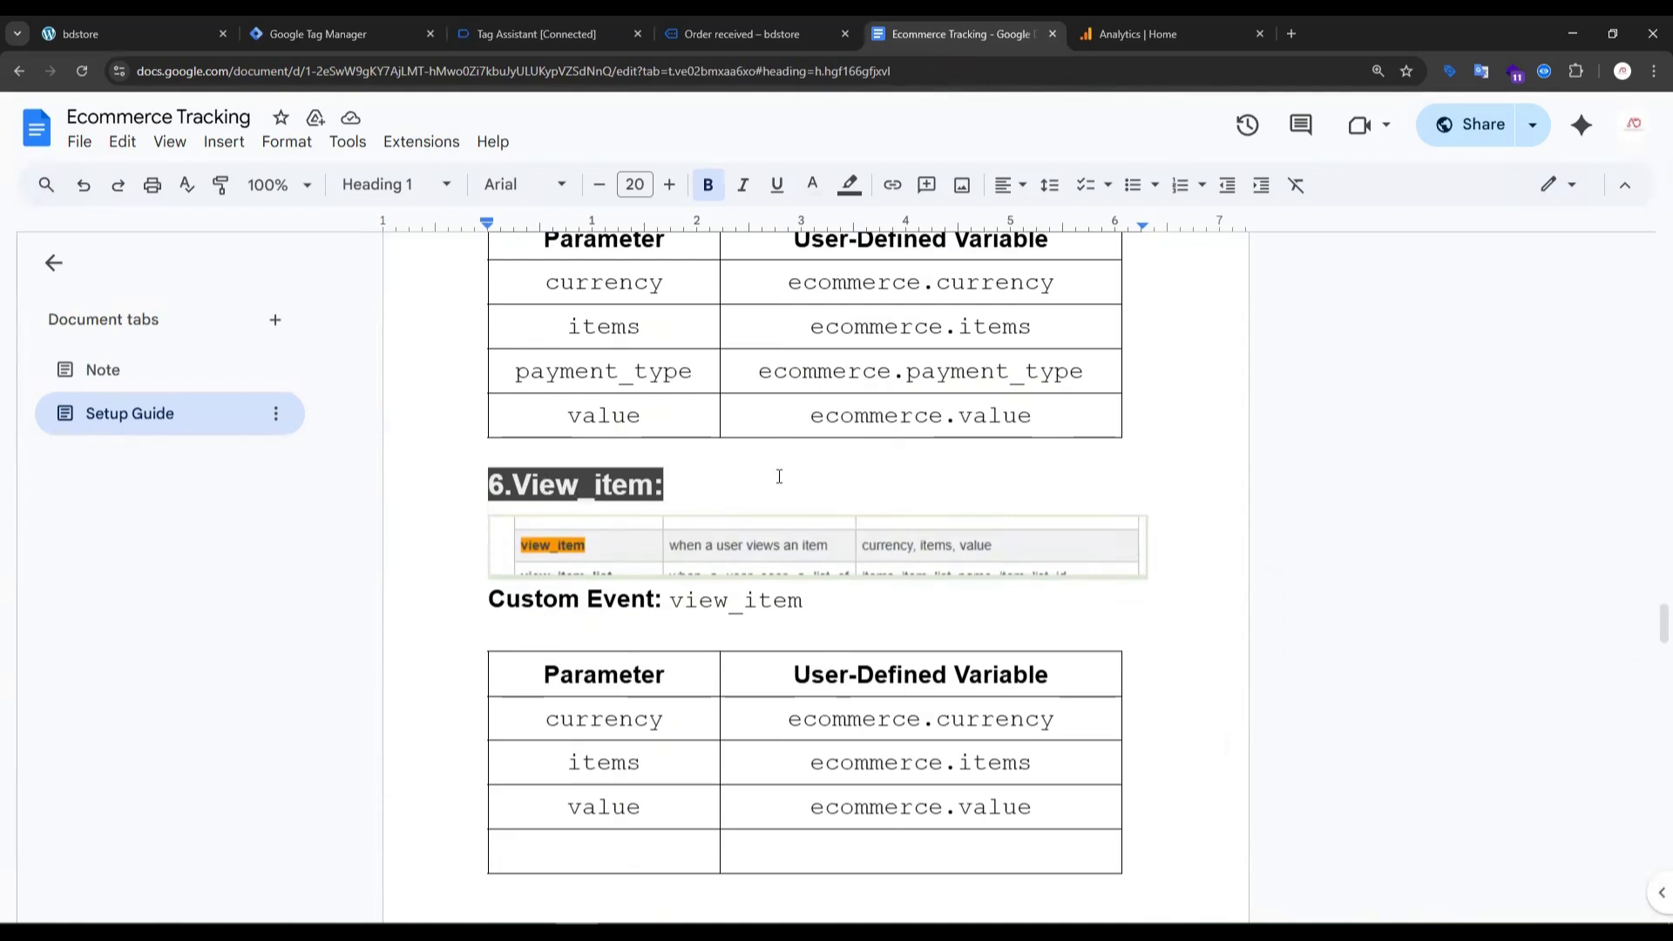
{"action": "left_click_drag", "start_coordinate": [520, 485], "coordinate": [645, 477]}
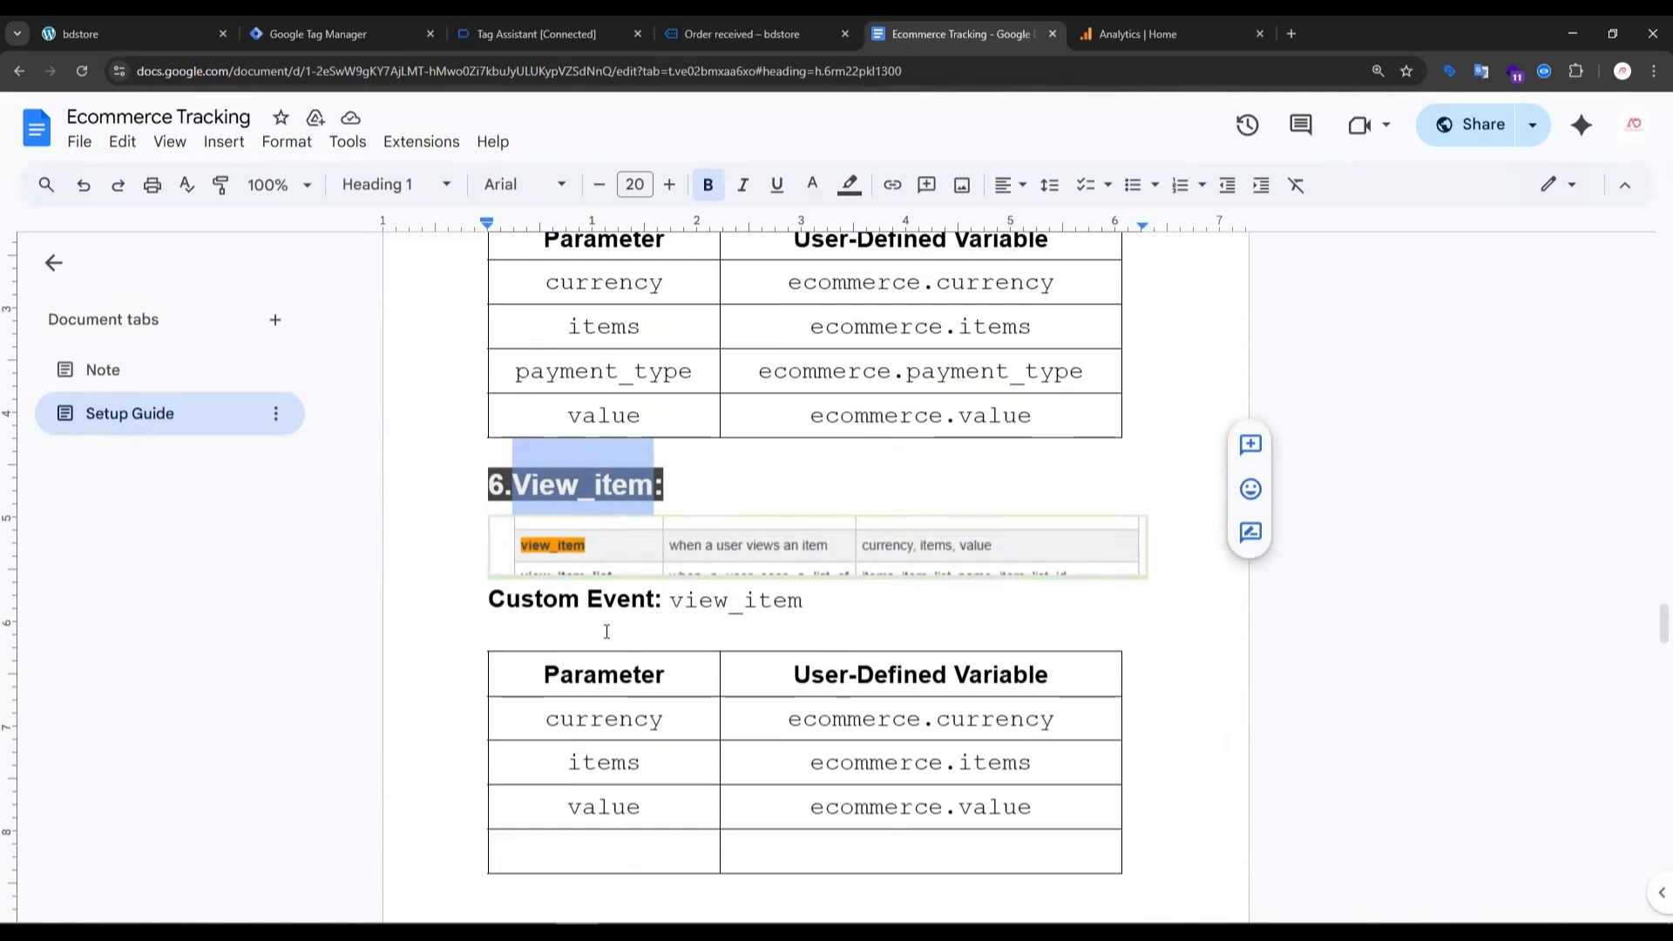
- Review the view_item parameter table in the guide, highlighting the currency, items and value parameters
{"action": "scroll", "coordinate": [571, 667], "scroll_direction": "down", "scroll_amount": 2}
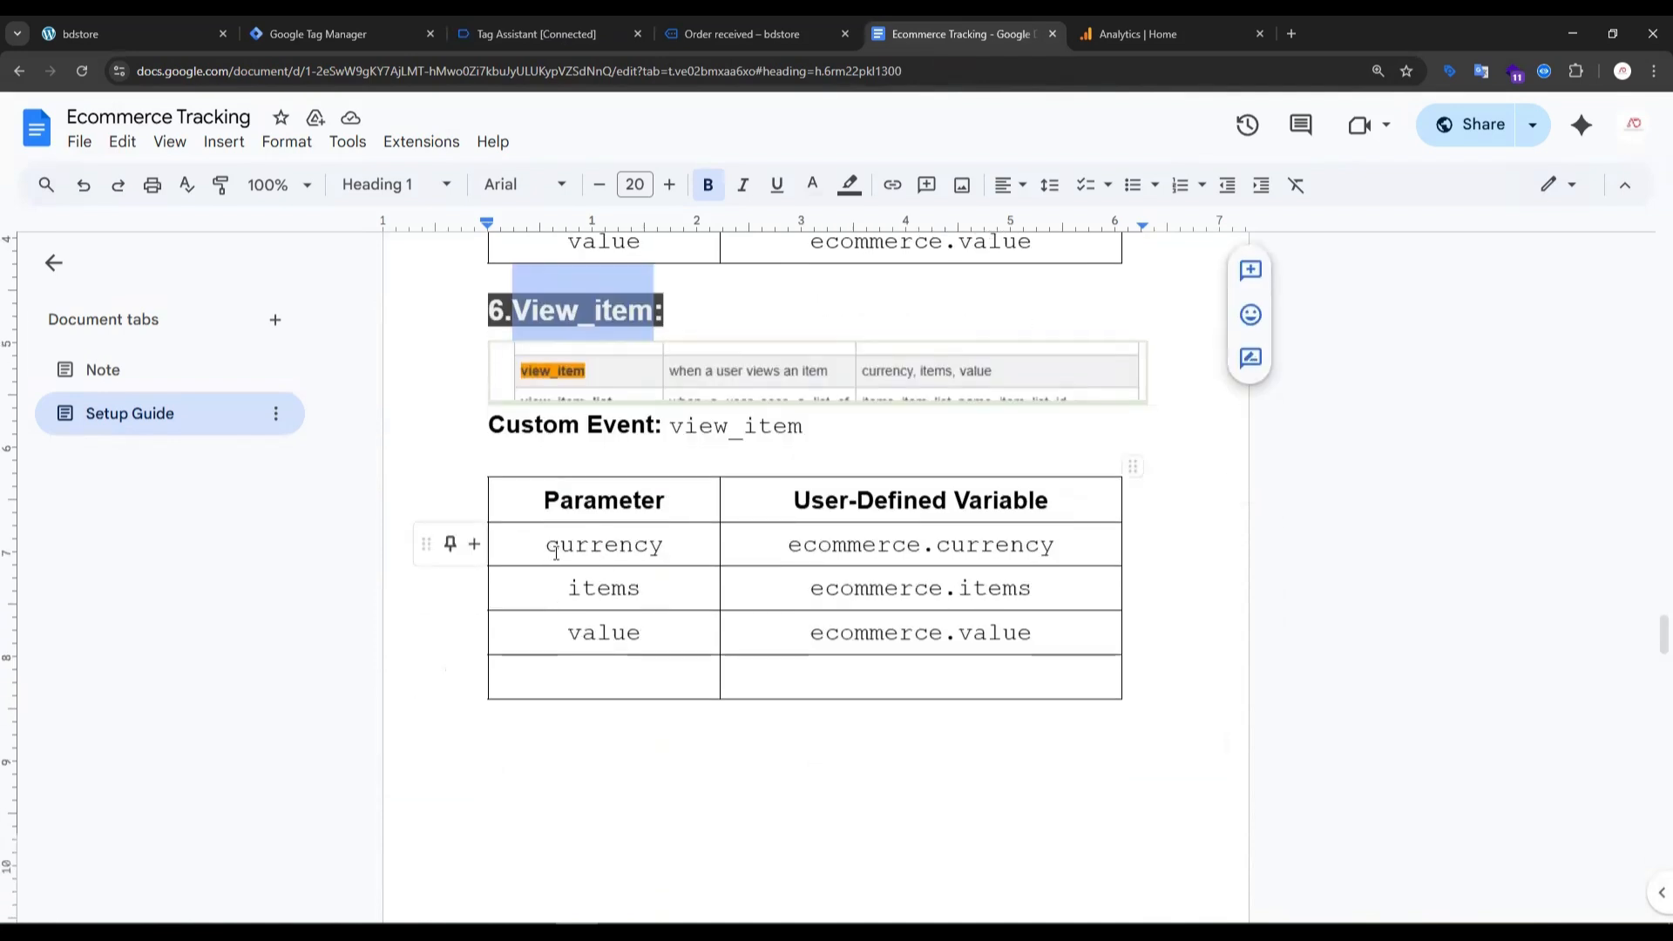
{"action": "double_click", "coordinate": [599, 547]}
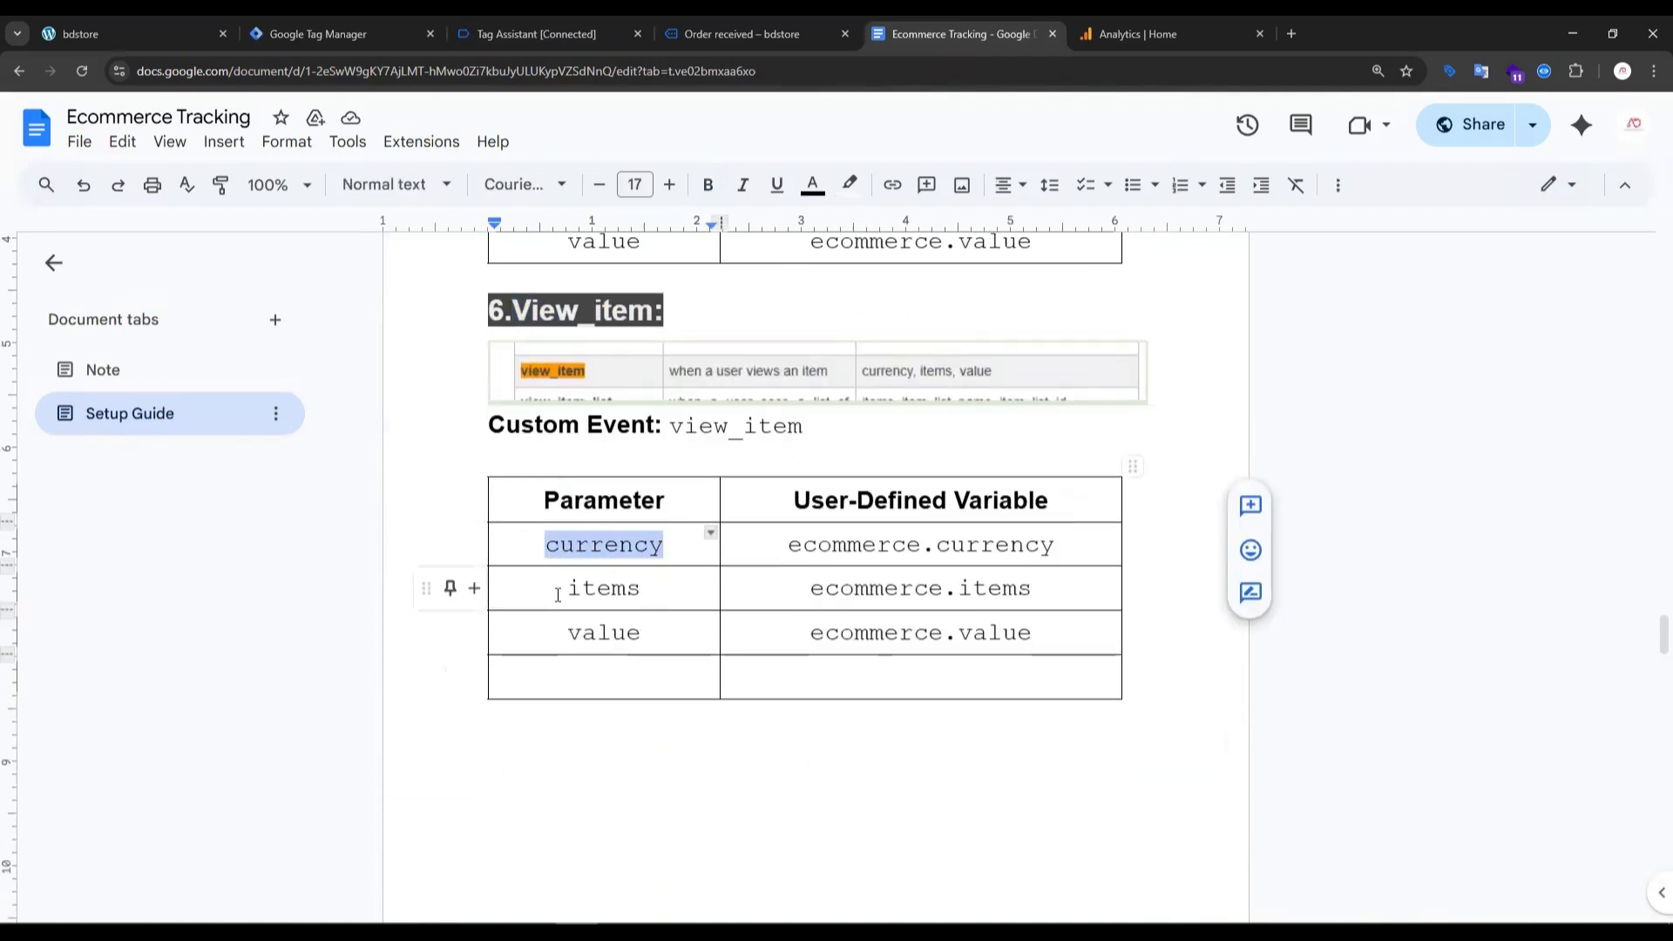
{"action": "left_click_drag", "start_coordinate": [565, 589], "coordinate": [643, 635]}
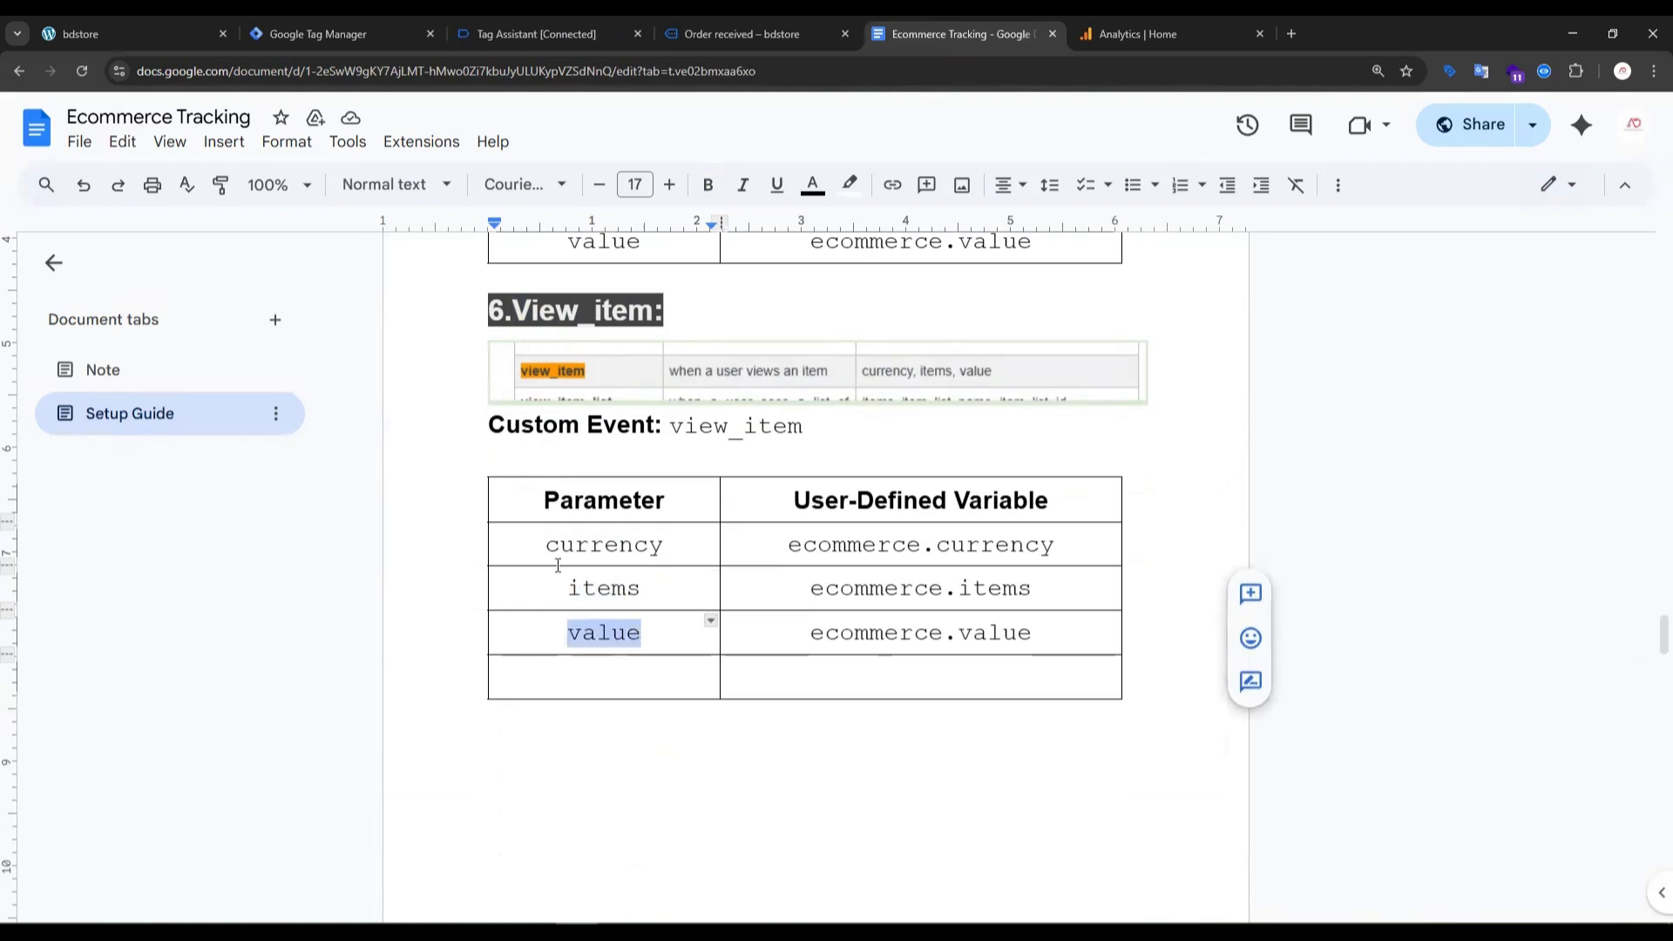
{"action": "left_click_drag", "start_coordinate": [546, 546], "coordinate": [650, 549]}
{"action": "double_click", "coordinate": [598, 587]}
{"action": "left_click_drag", "start_coordinate": [569, 633], "coordinate": [681, 630]}
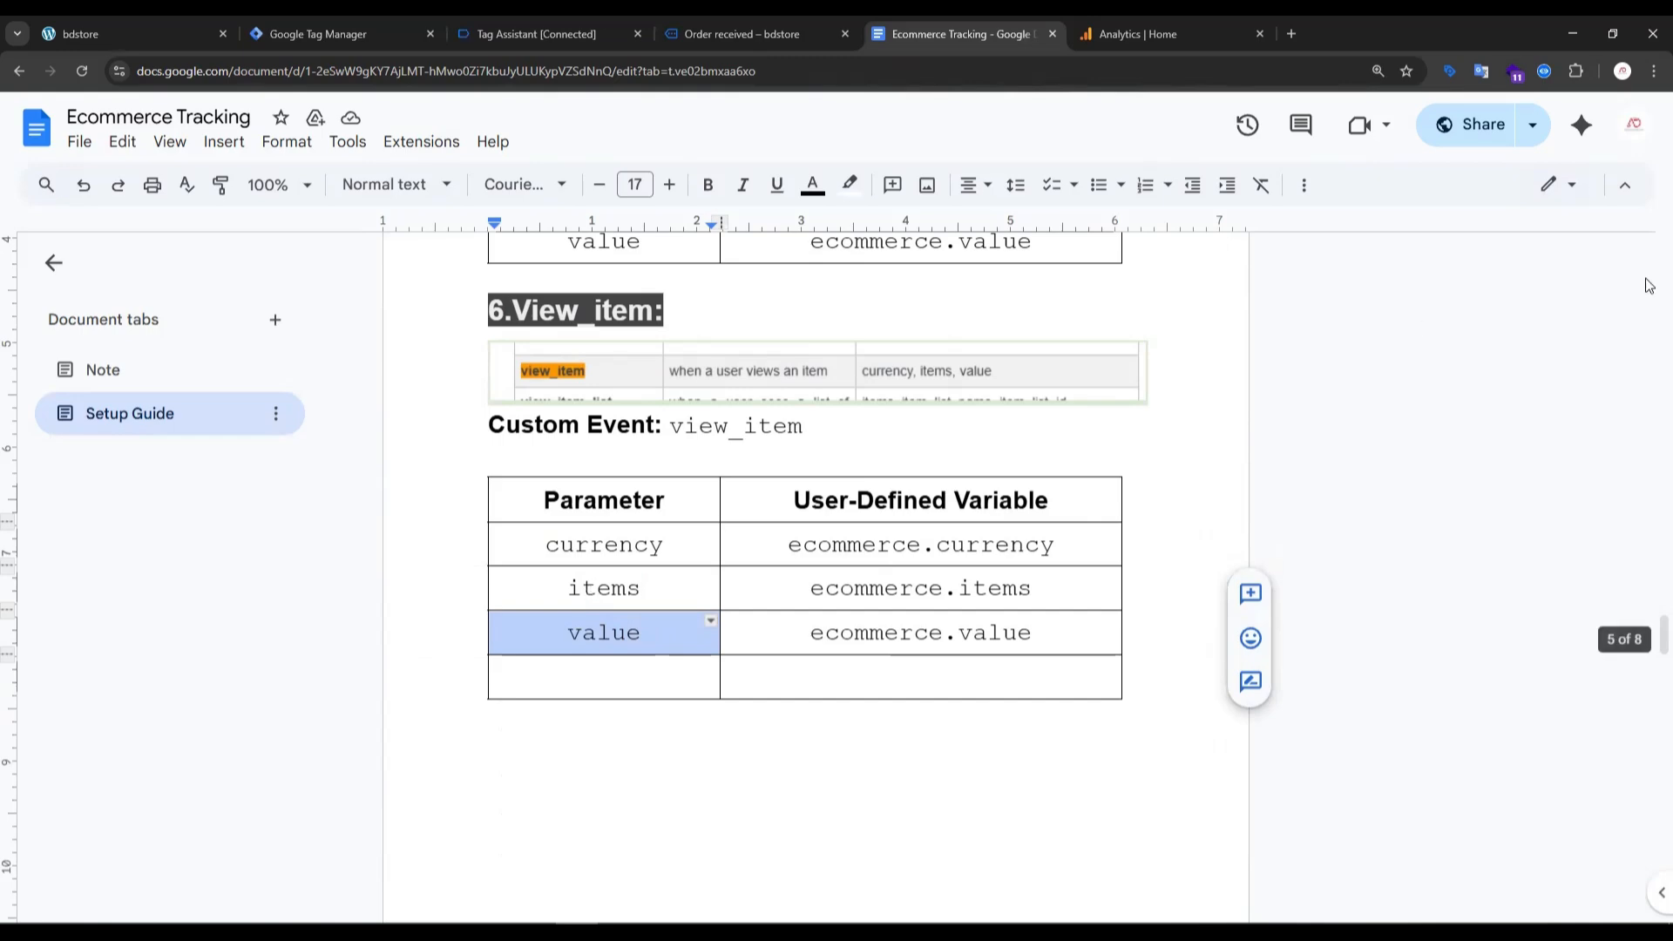
- Go back to the guide's add_to_cart section and highlight its currency, items and value parameters for comparison
{"action": "left_click_drag", "start_coordinate": [1645, 635], "coordinate": [1648, 237]}
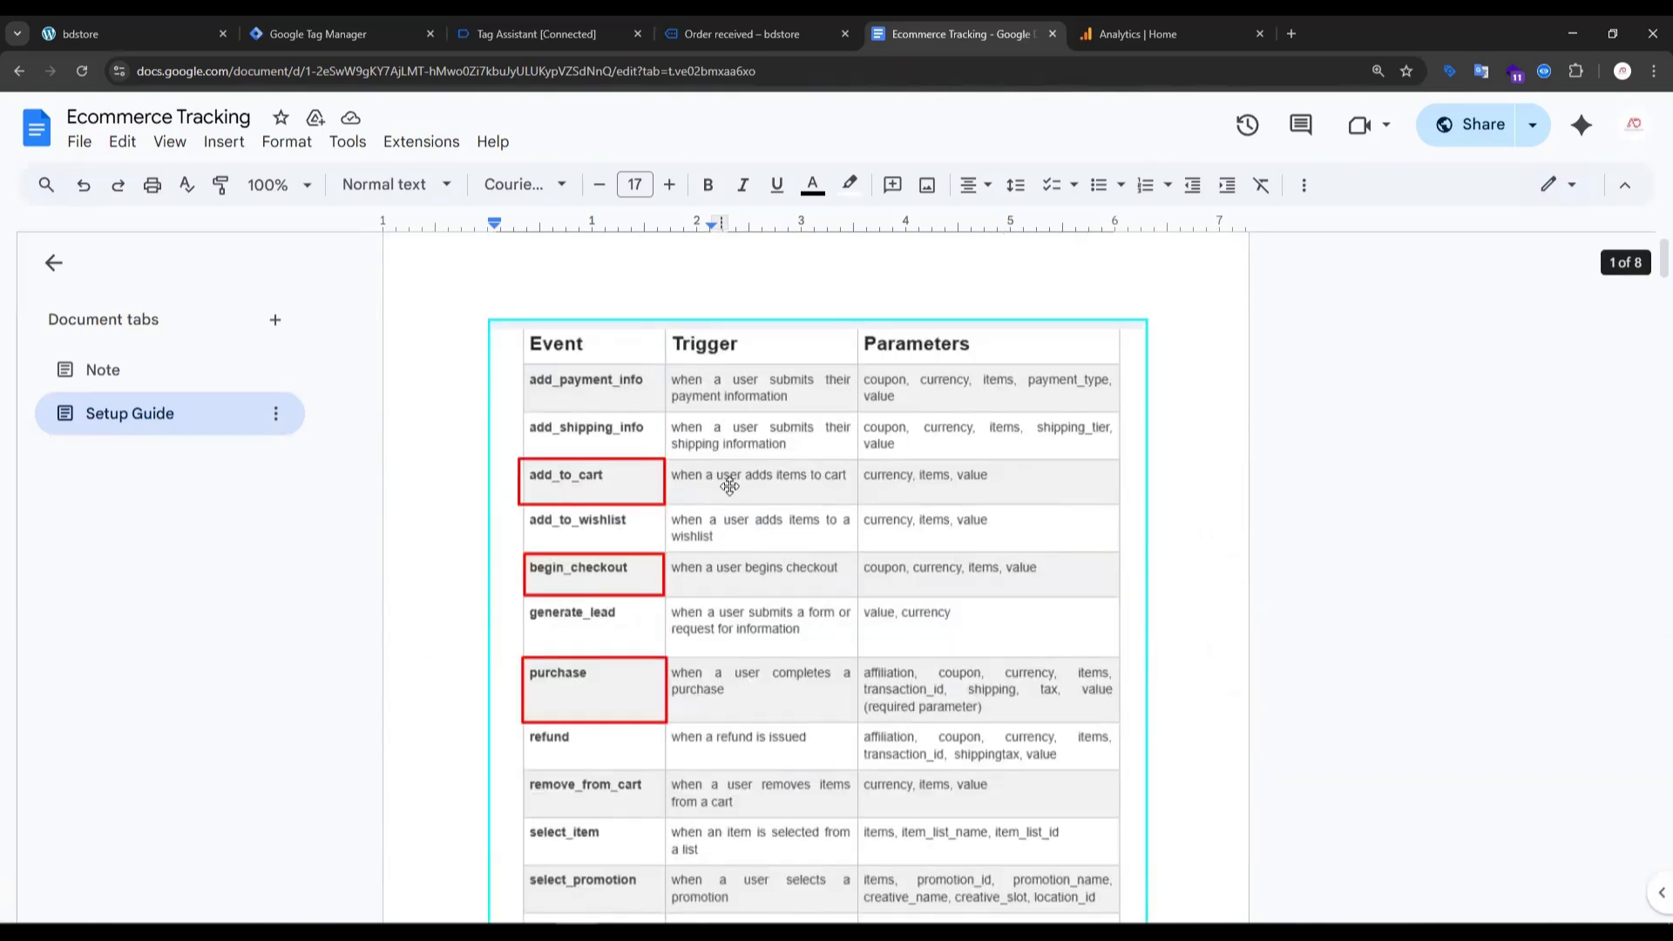
{"action": "scroll", "coordinate": [732, 492], "scroll_direction": "down", "scroll_amount": 12}
{"action": "left_click", "coordinate": [501, 558]}
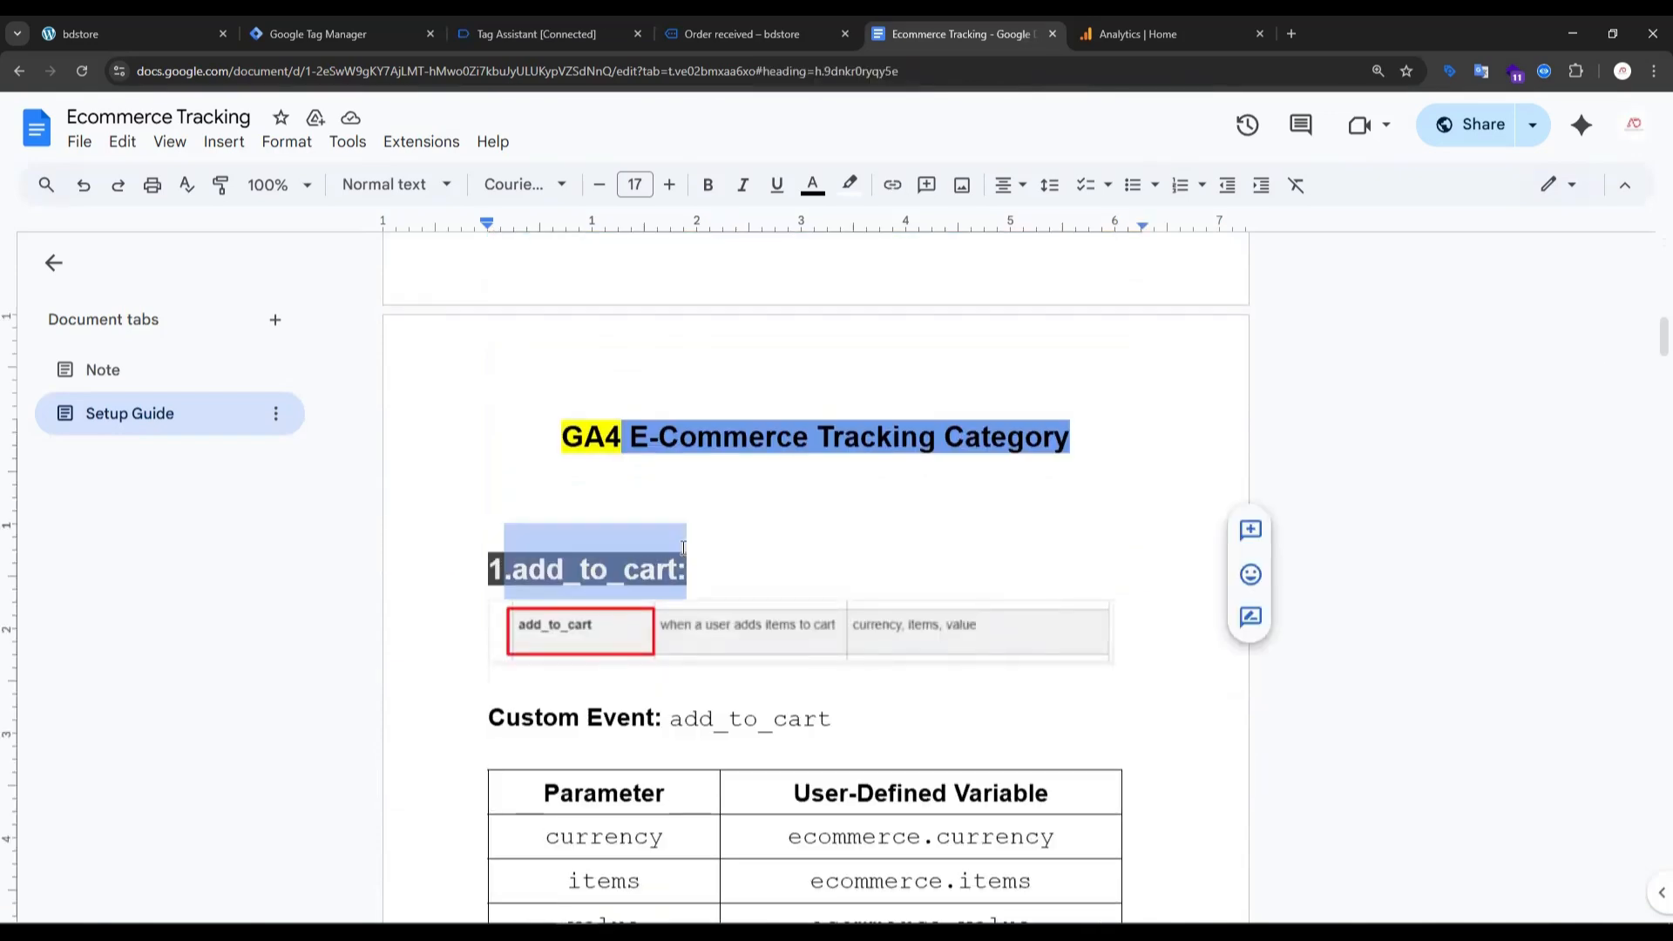
{"action": "scroll", "coordinate": [610, 584], "scroll_direction": "down", "scroll_amount": 8}
{"action": "scroll", "coordinate": [621, 566], "scroll_direction": "up", "scroll_amount": 3}
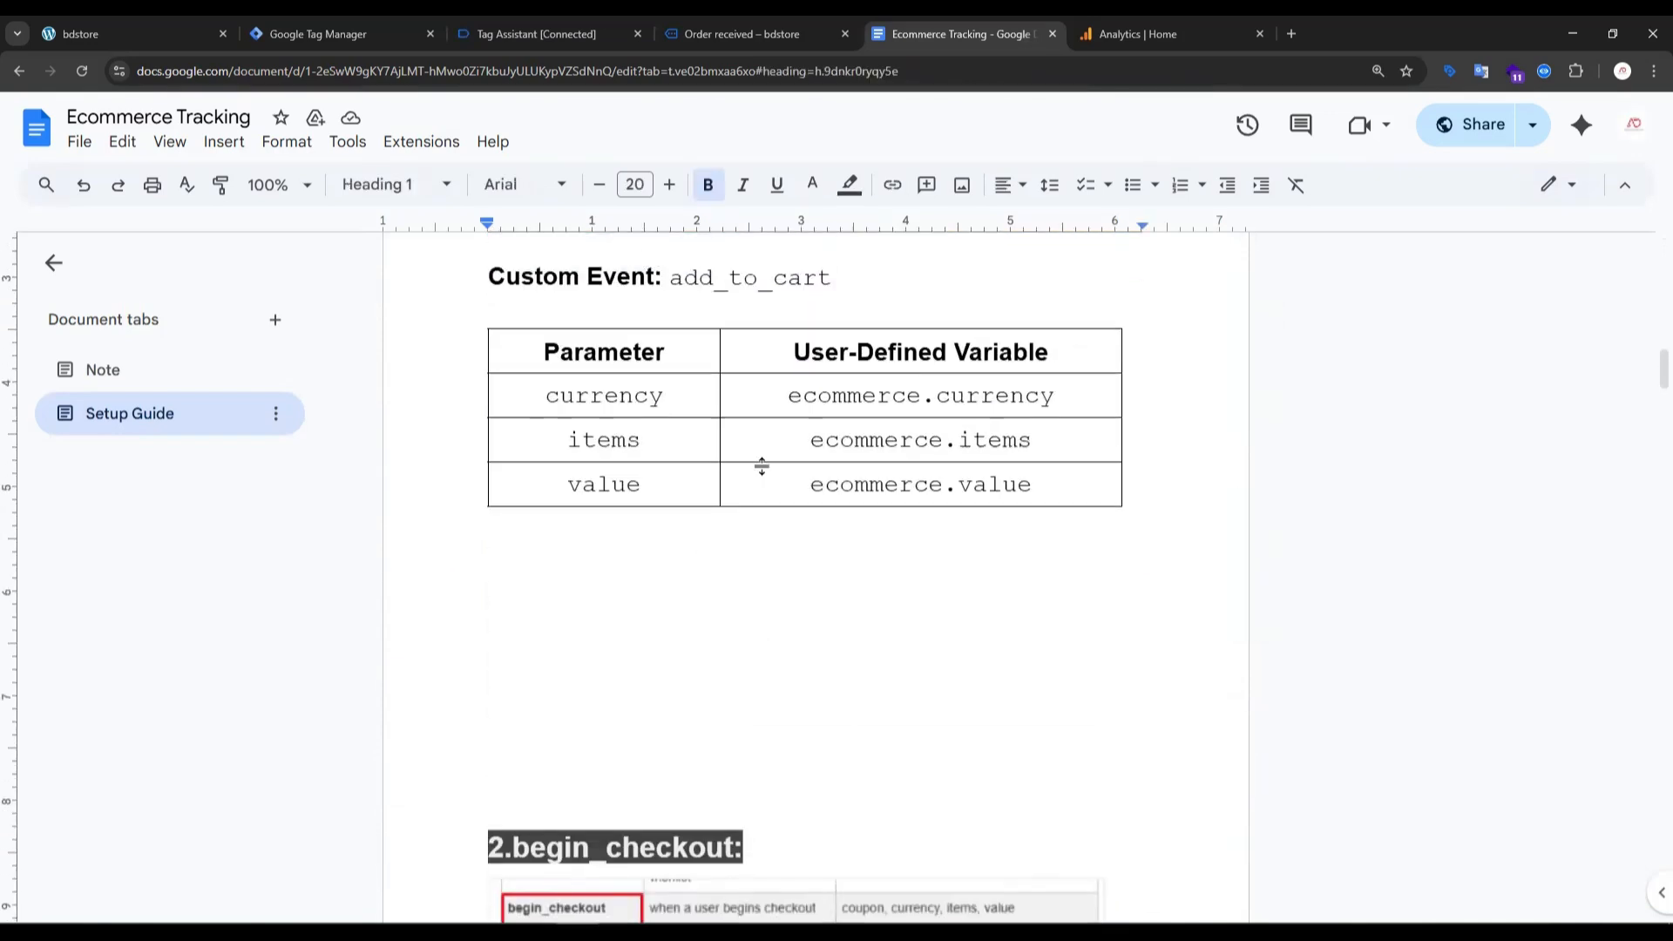
{"action": "left_click_drag", "start_coordinate": [544, 396], "coordinate": [663, 484]}
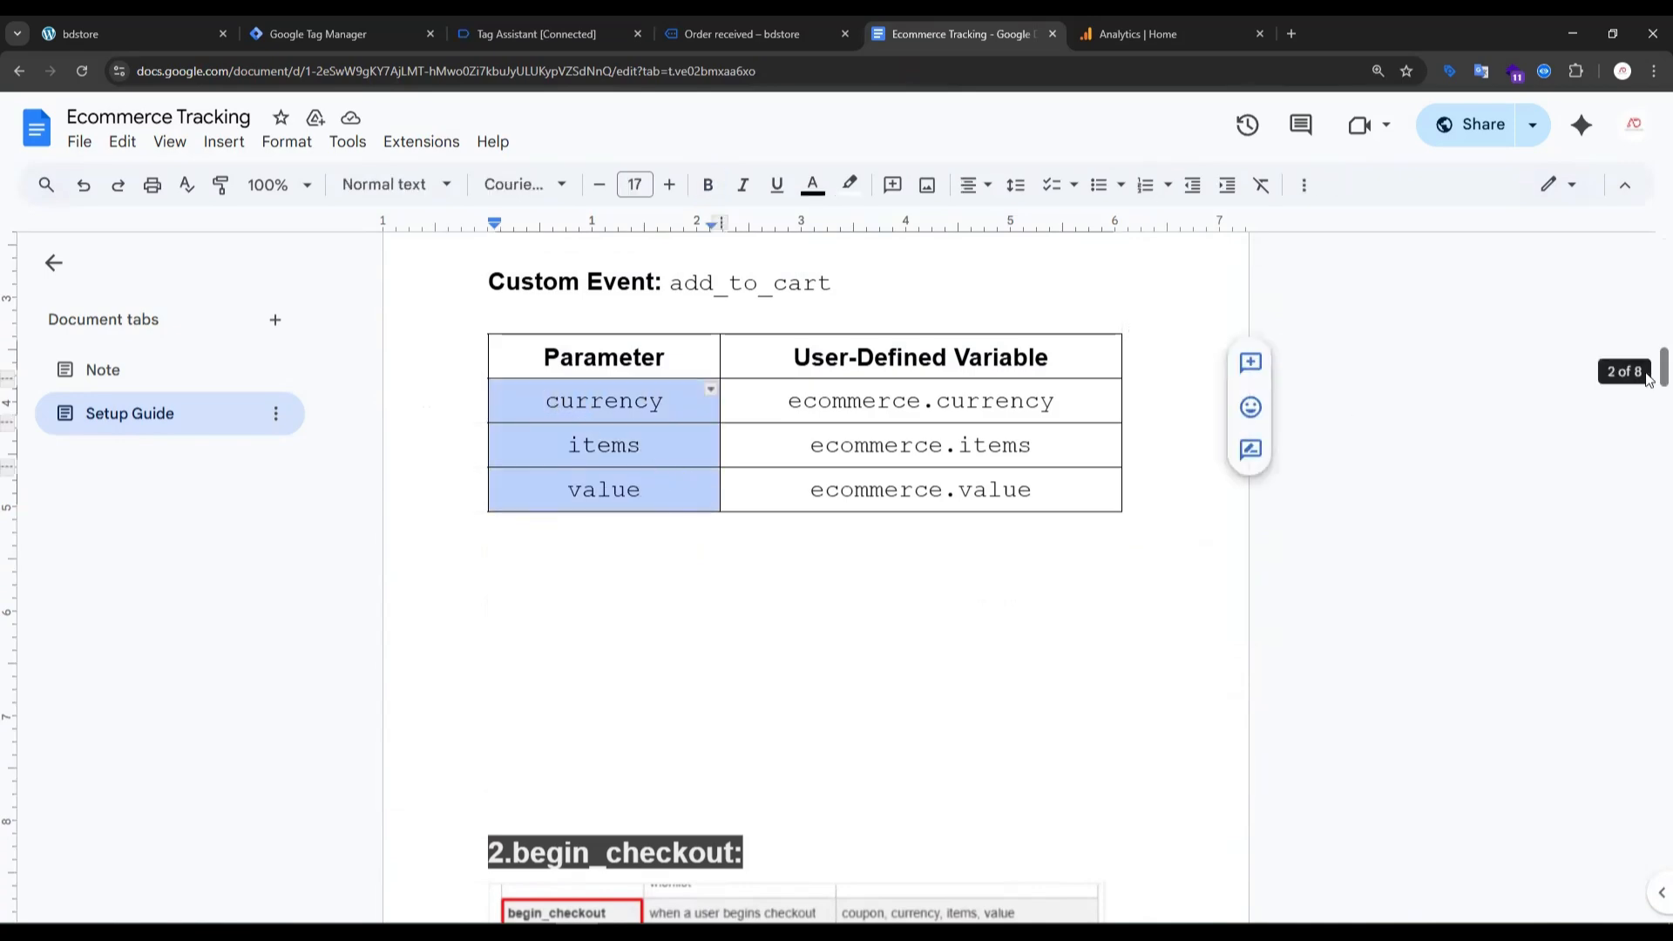
- Highlight the view_item parameters in the guide and compare them with the user-defined variables in Google Tag Manager
{"action": "left_click_drag", "start_coordinate": [1648, 393], "coordinate": [1649, 622]}
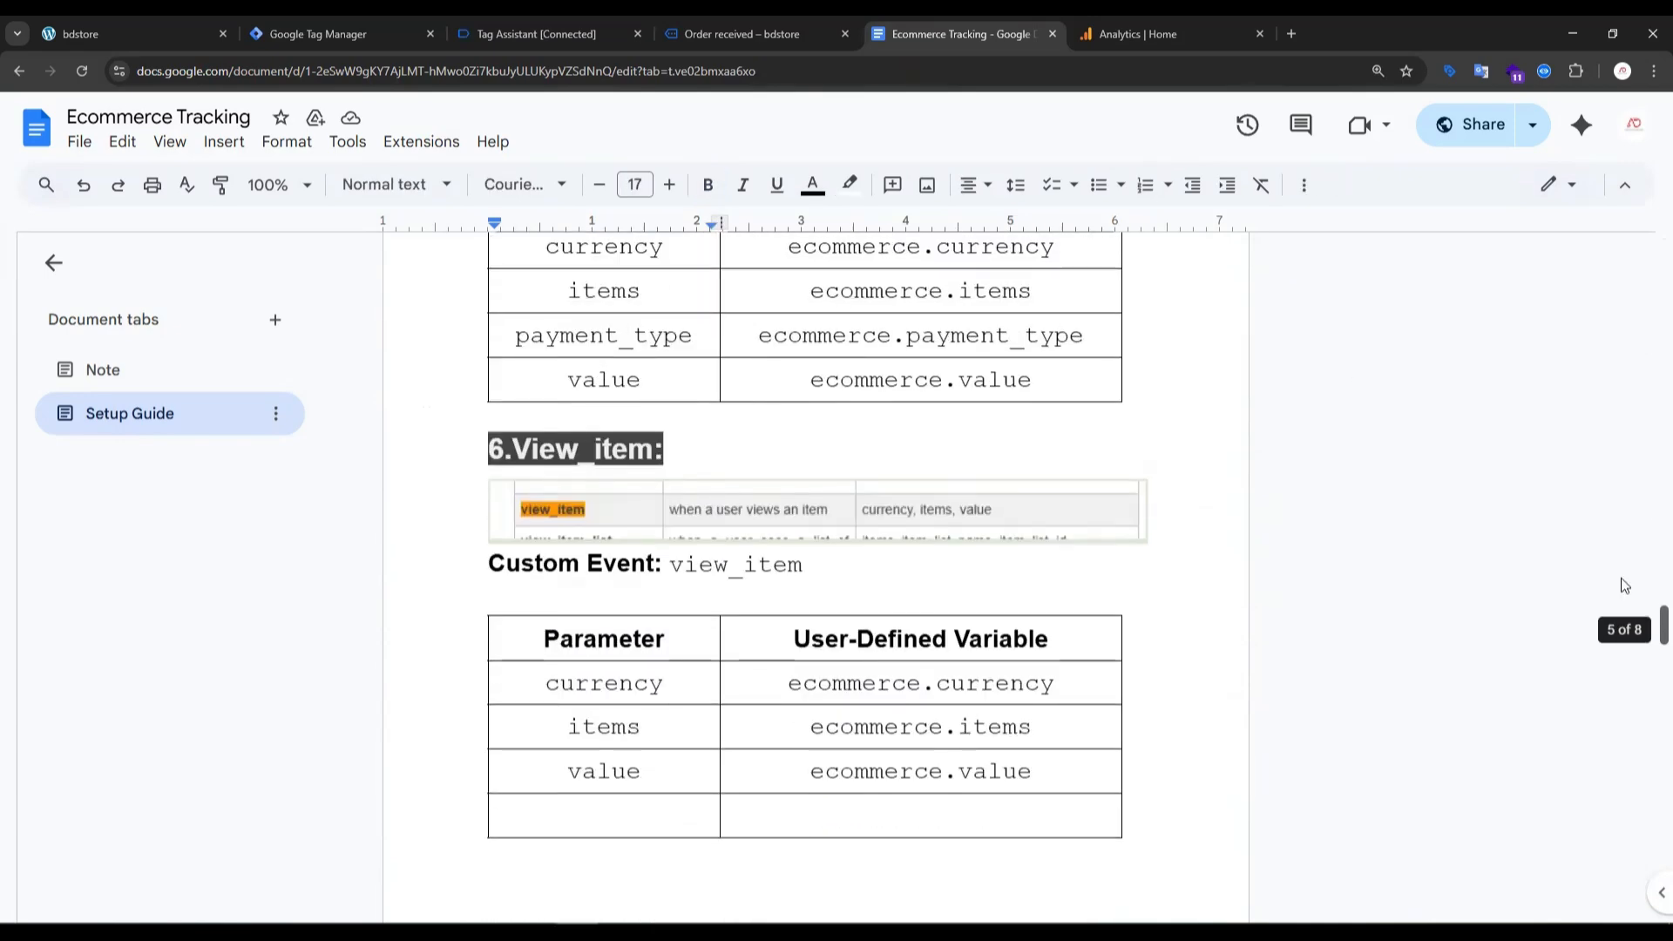
{"action": "left_click_drag", "start_coordinate": [524, 711], "coordinate": [449, 795]}
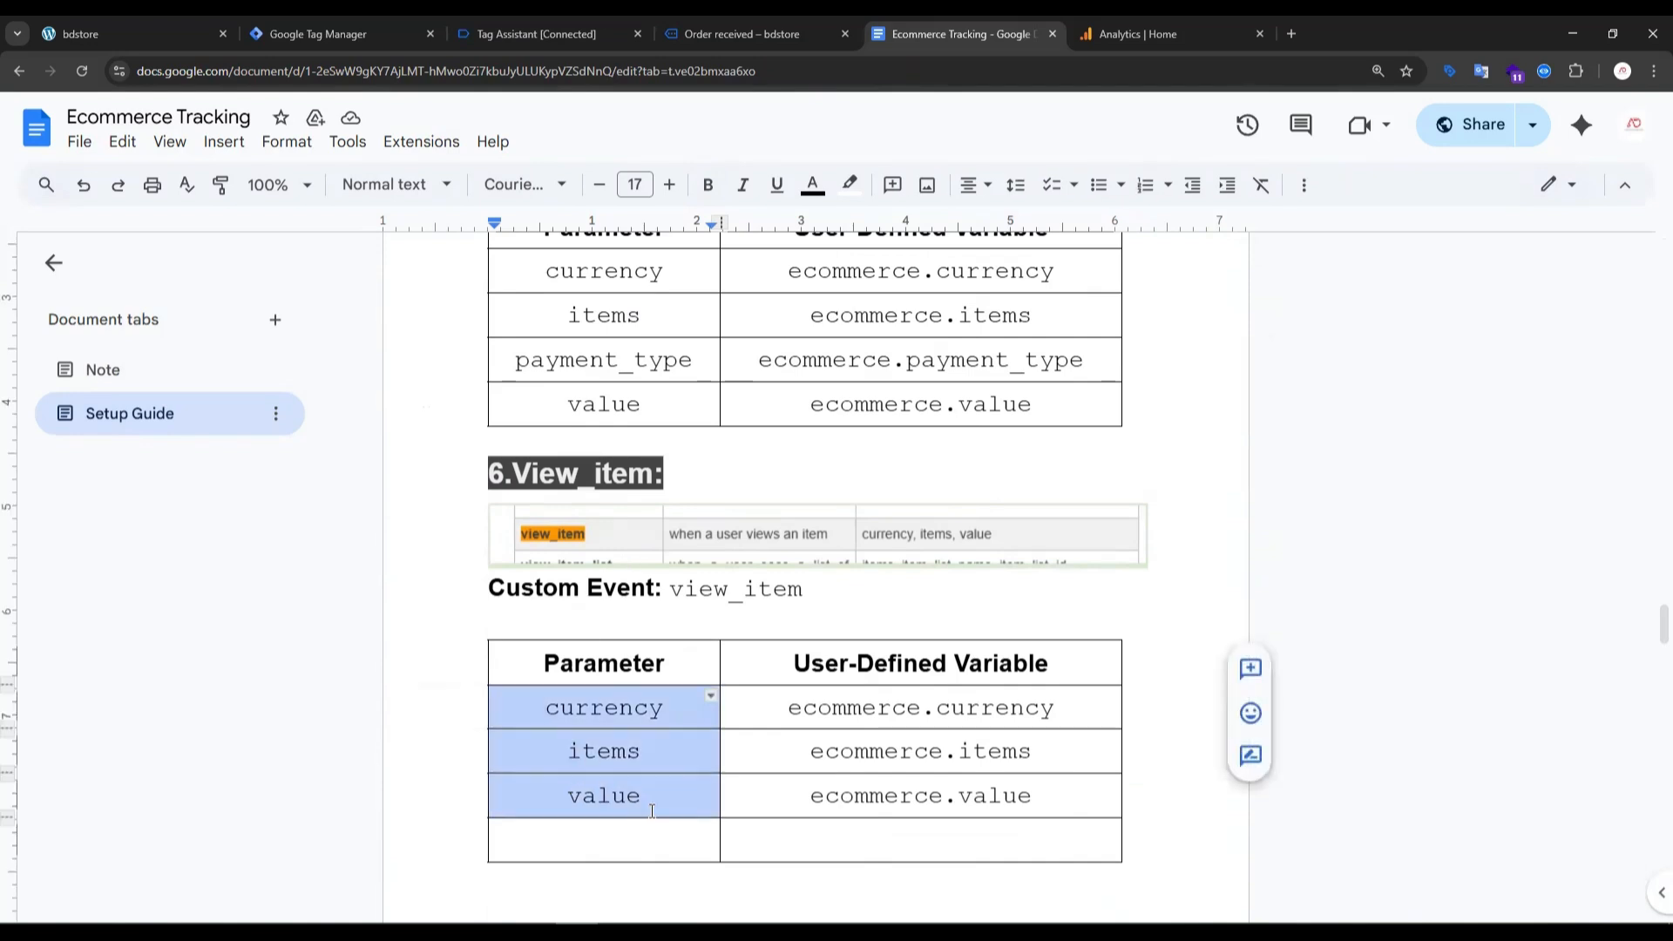
{"action": "left_click", "coordinate": [346, 38]}
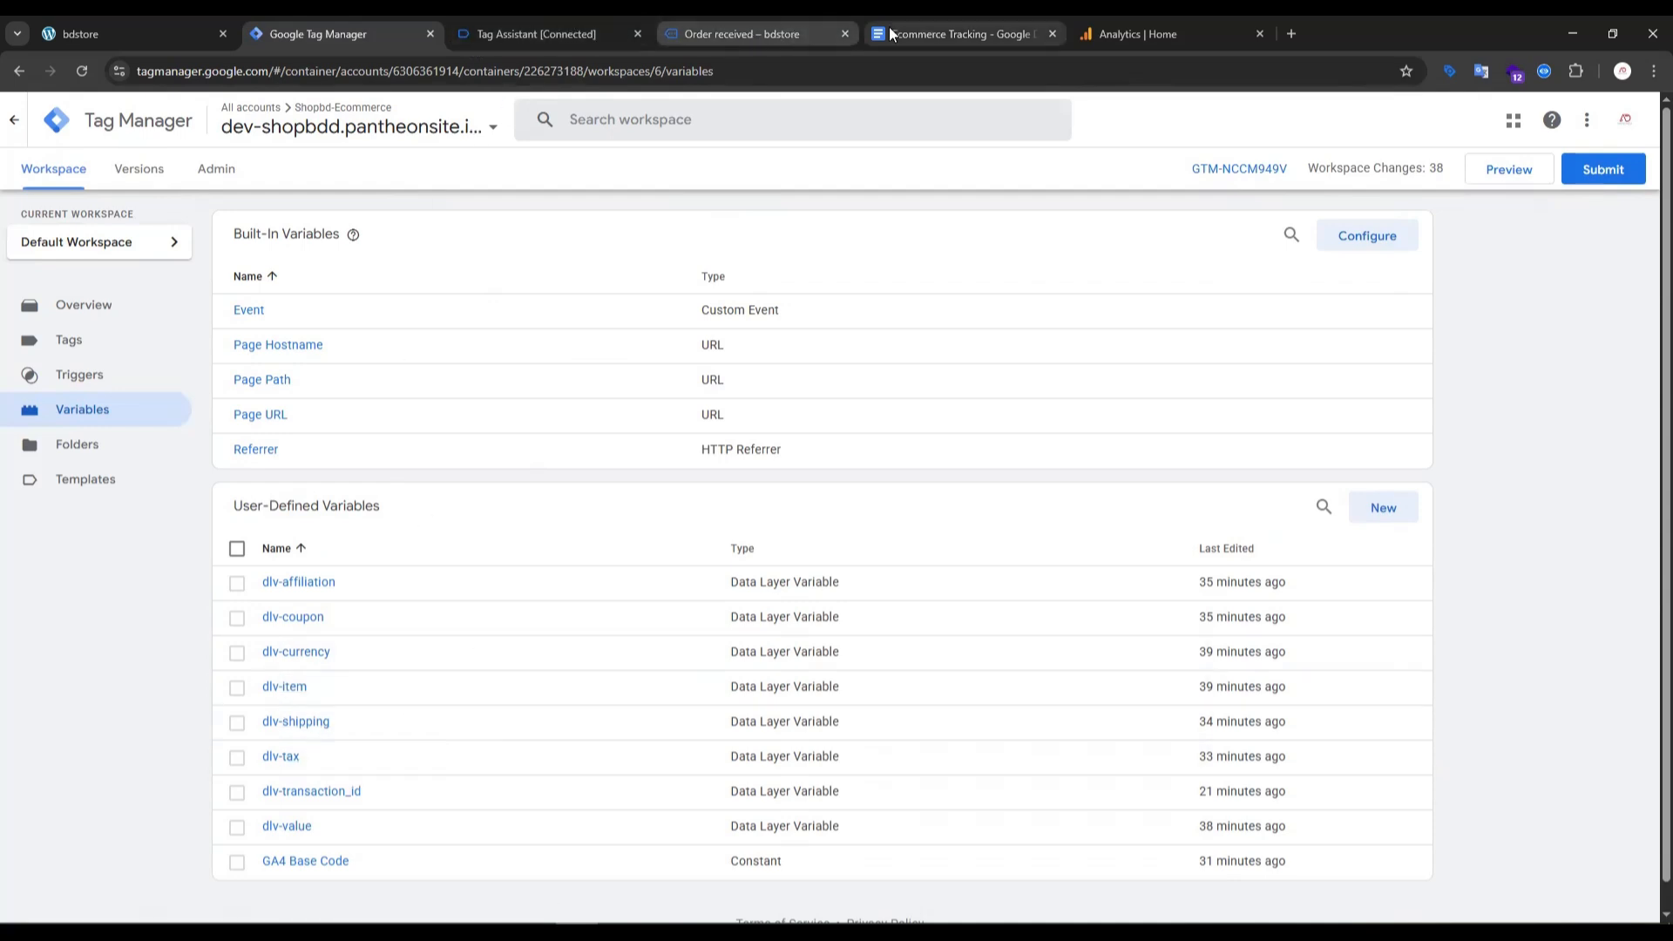
{"action": "left_click", "coordinate": [938, 32]}
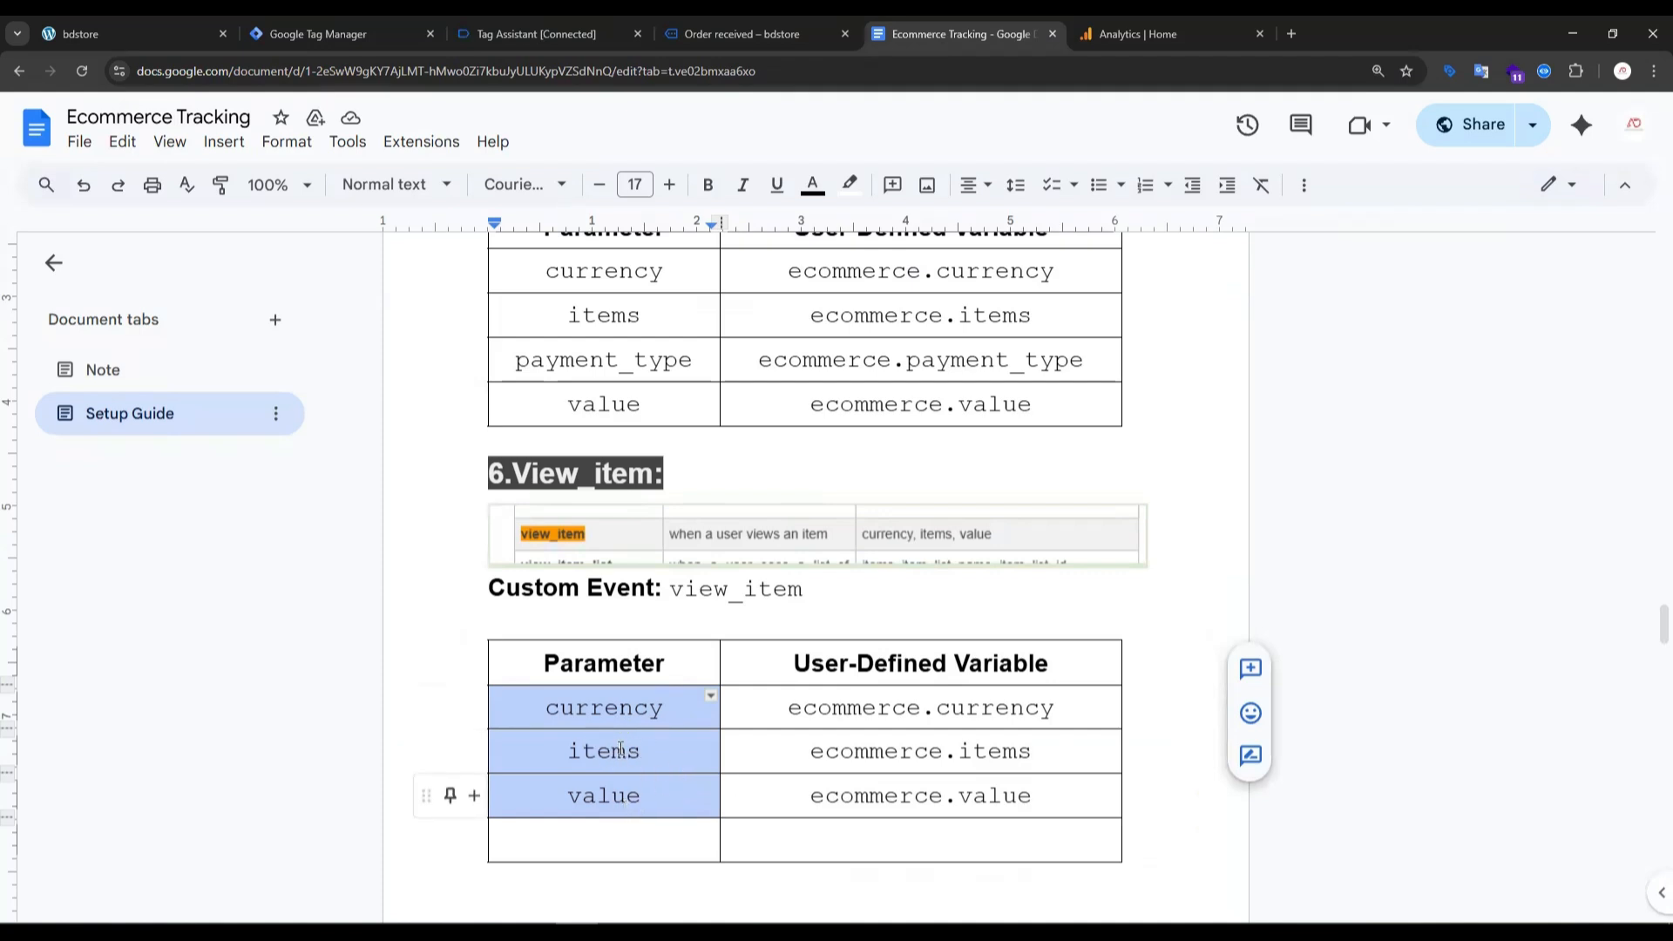
{"action": "left_click", "coordinate": [318, 33]}
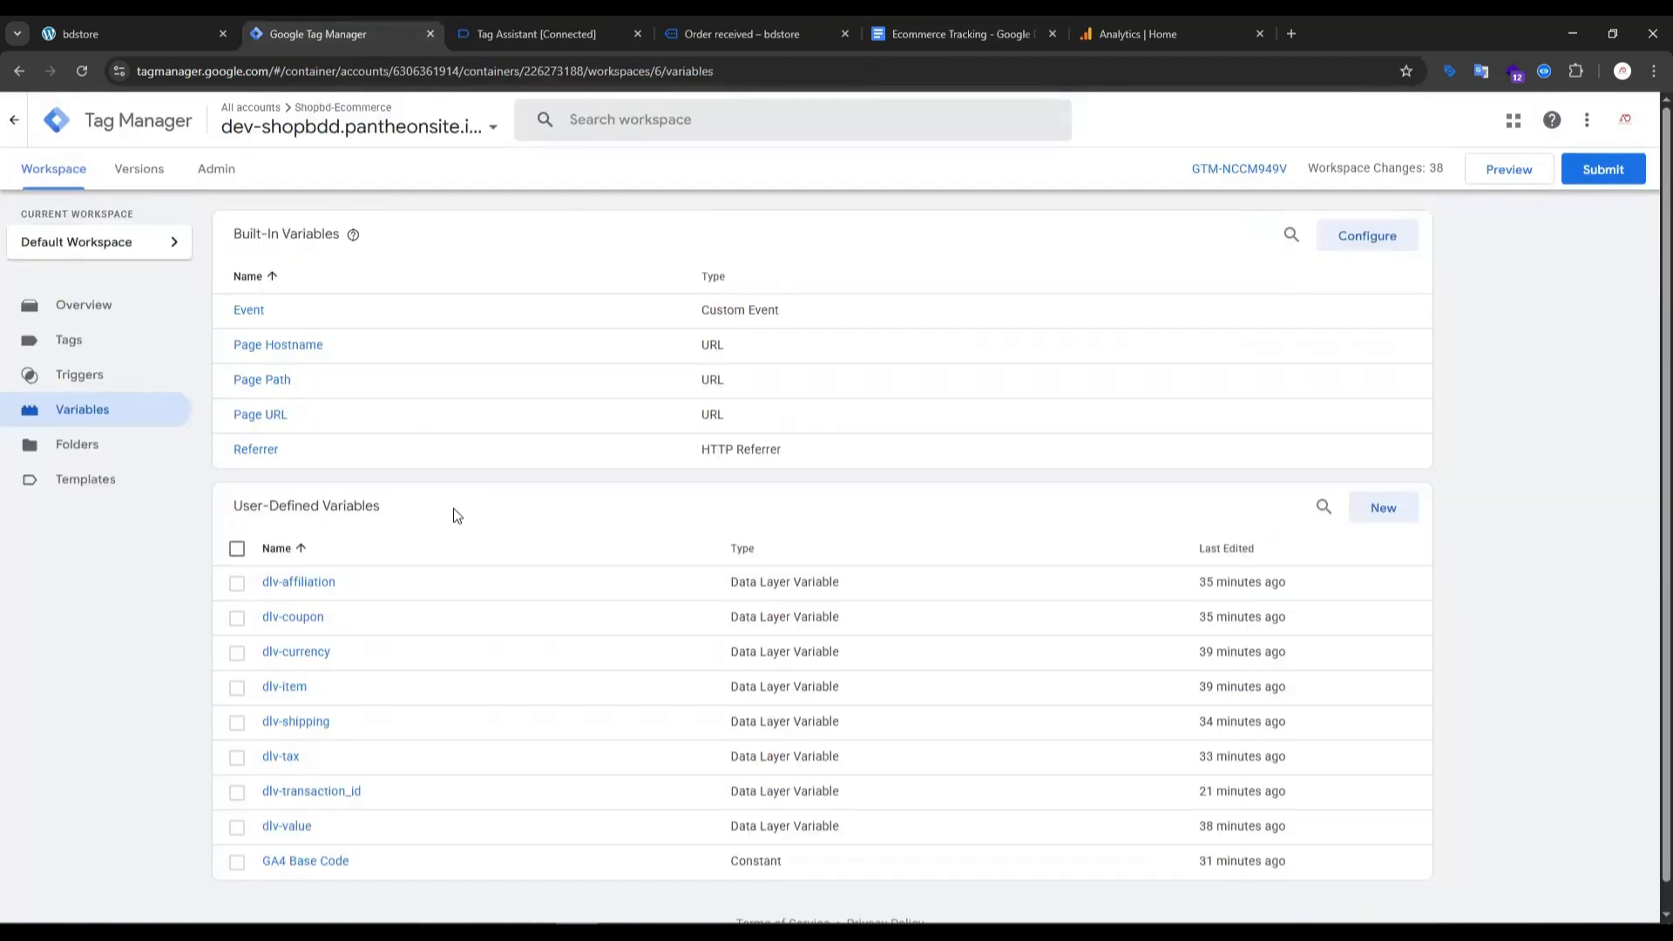
- Find the select_item section in the Ecommerce Tracking setup guide and highlight its heading
{"action": "left_click", "coordinate": [556, 21]}
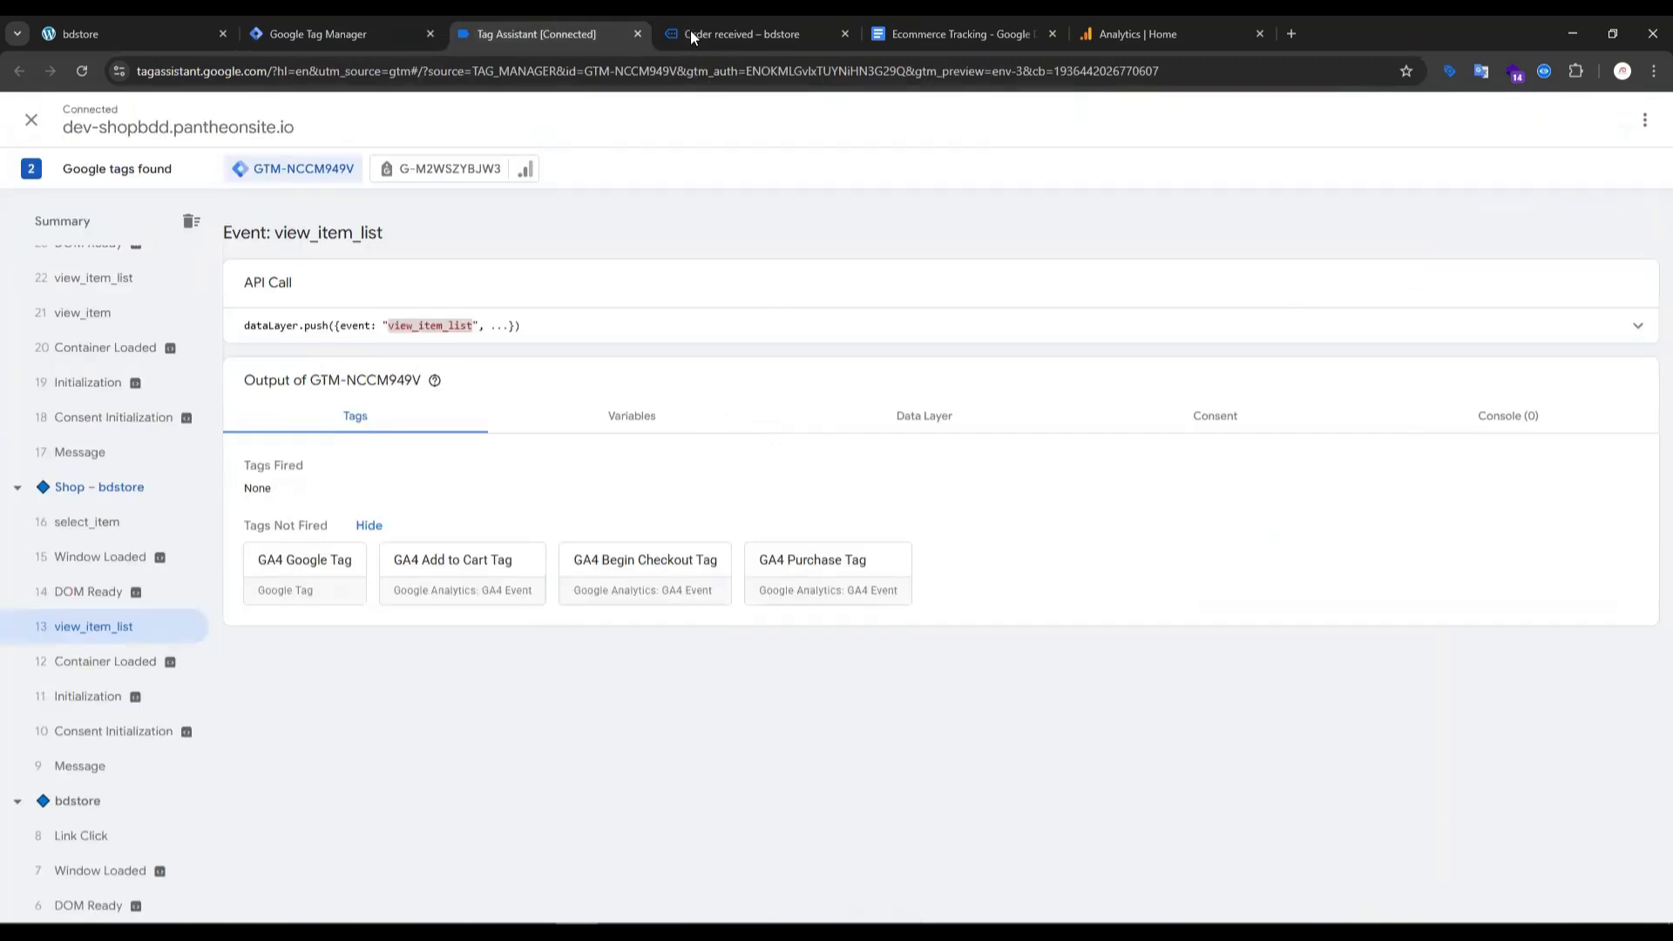
{"action": "left_click", "coordinate": [905, 33]}
{"action": "scroll", "coordinate": [616, 523], "scroll_direction": "down", "scroll_amount": 7}
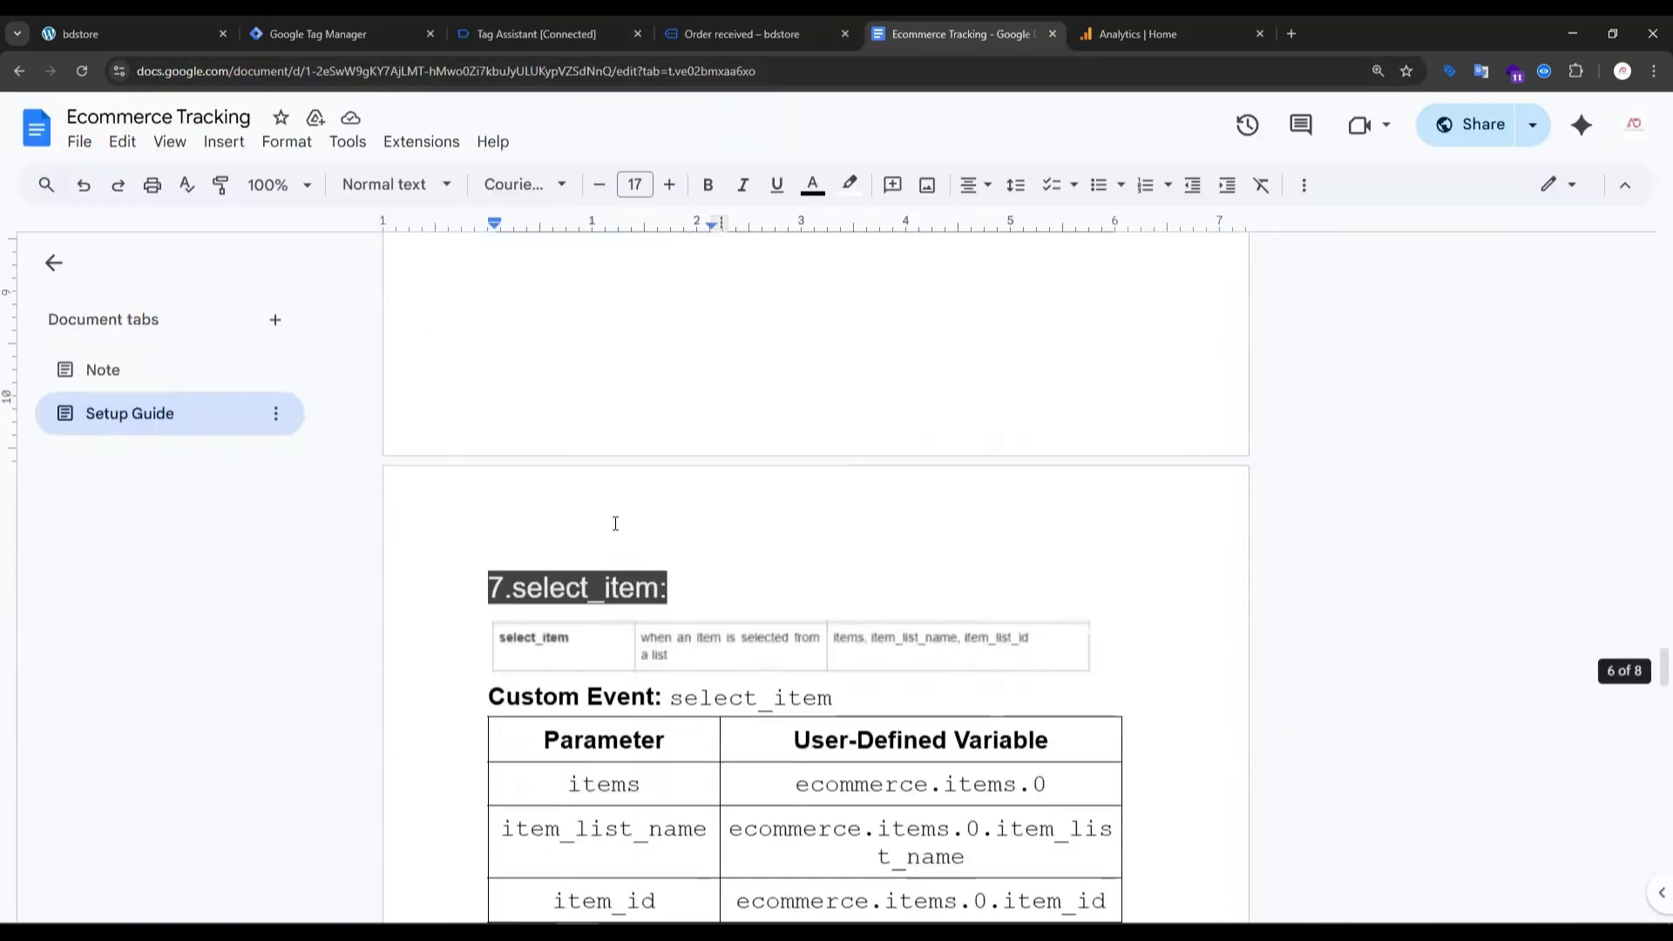
{"action": "scroll", "coordinate": [615, 523], "scroll_direction": "down", "scroll_amount": 2}
{"action": "left_click_drag", "start_coordinate": [513, 448], "coordinate": [632, 450]}
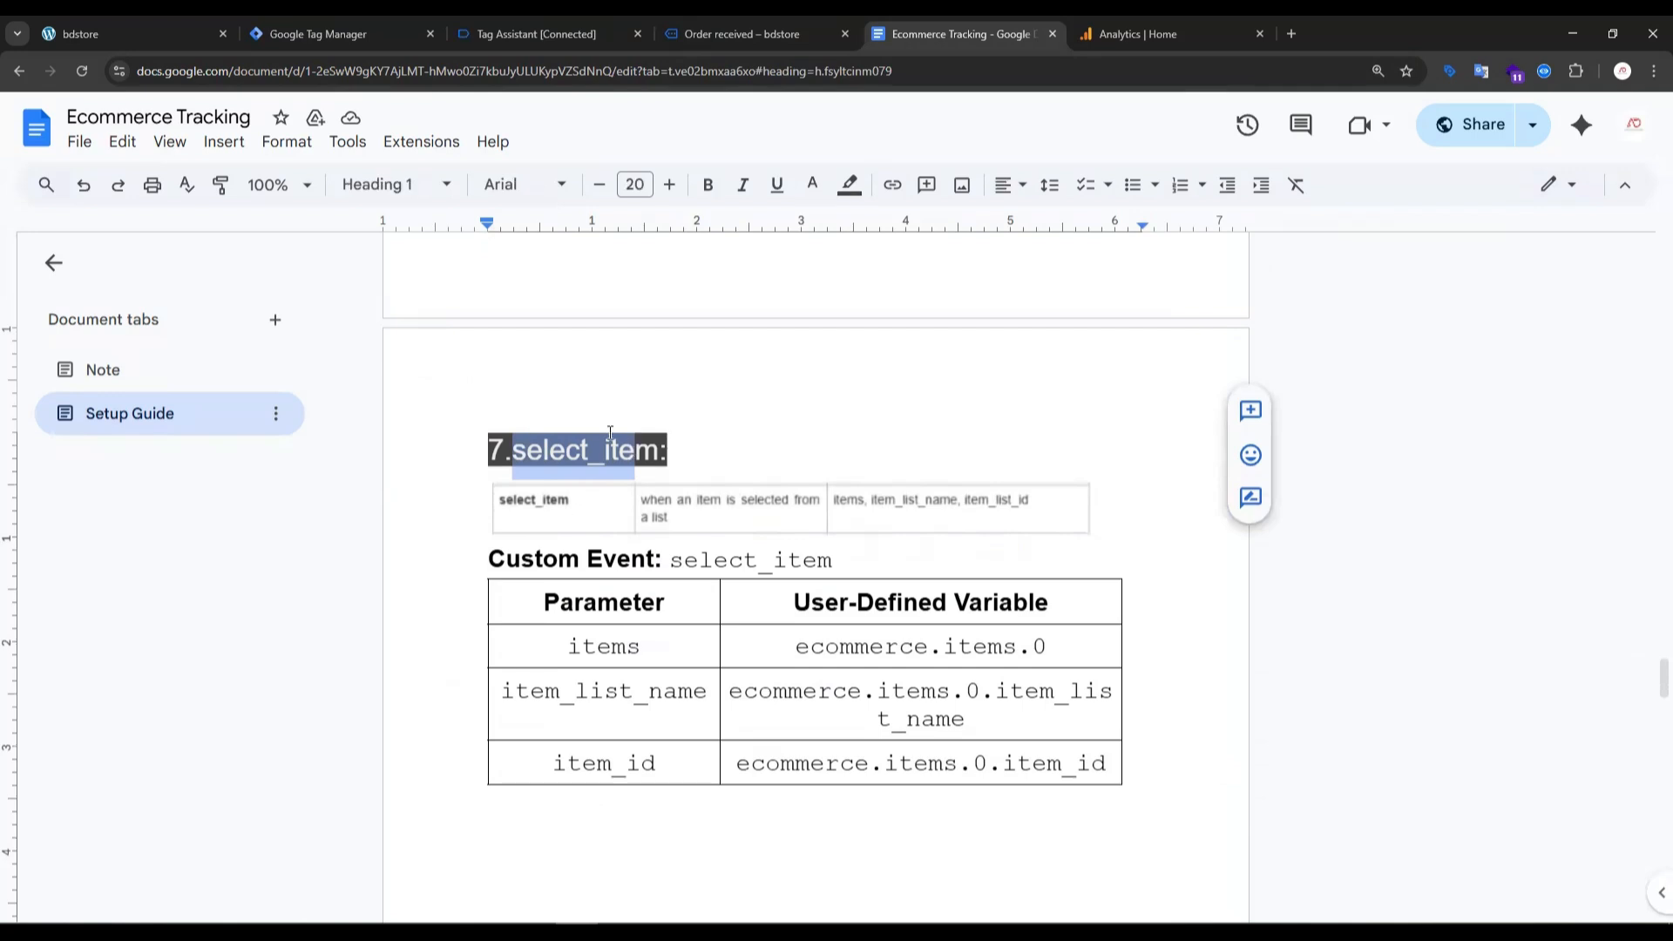
{"action": "scroll", "coordinate": [800, 358], "scroll_direction": "down", "scroll_amount": 3}
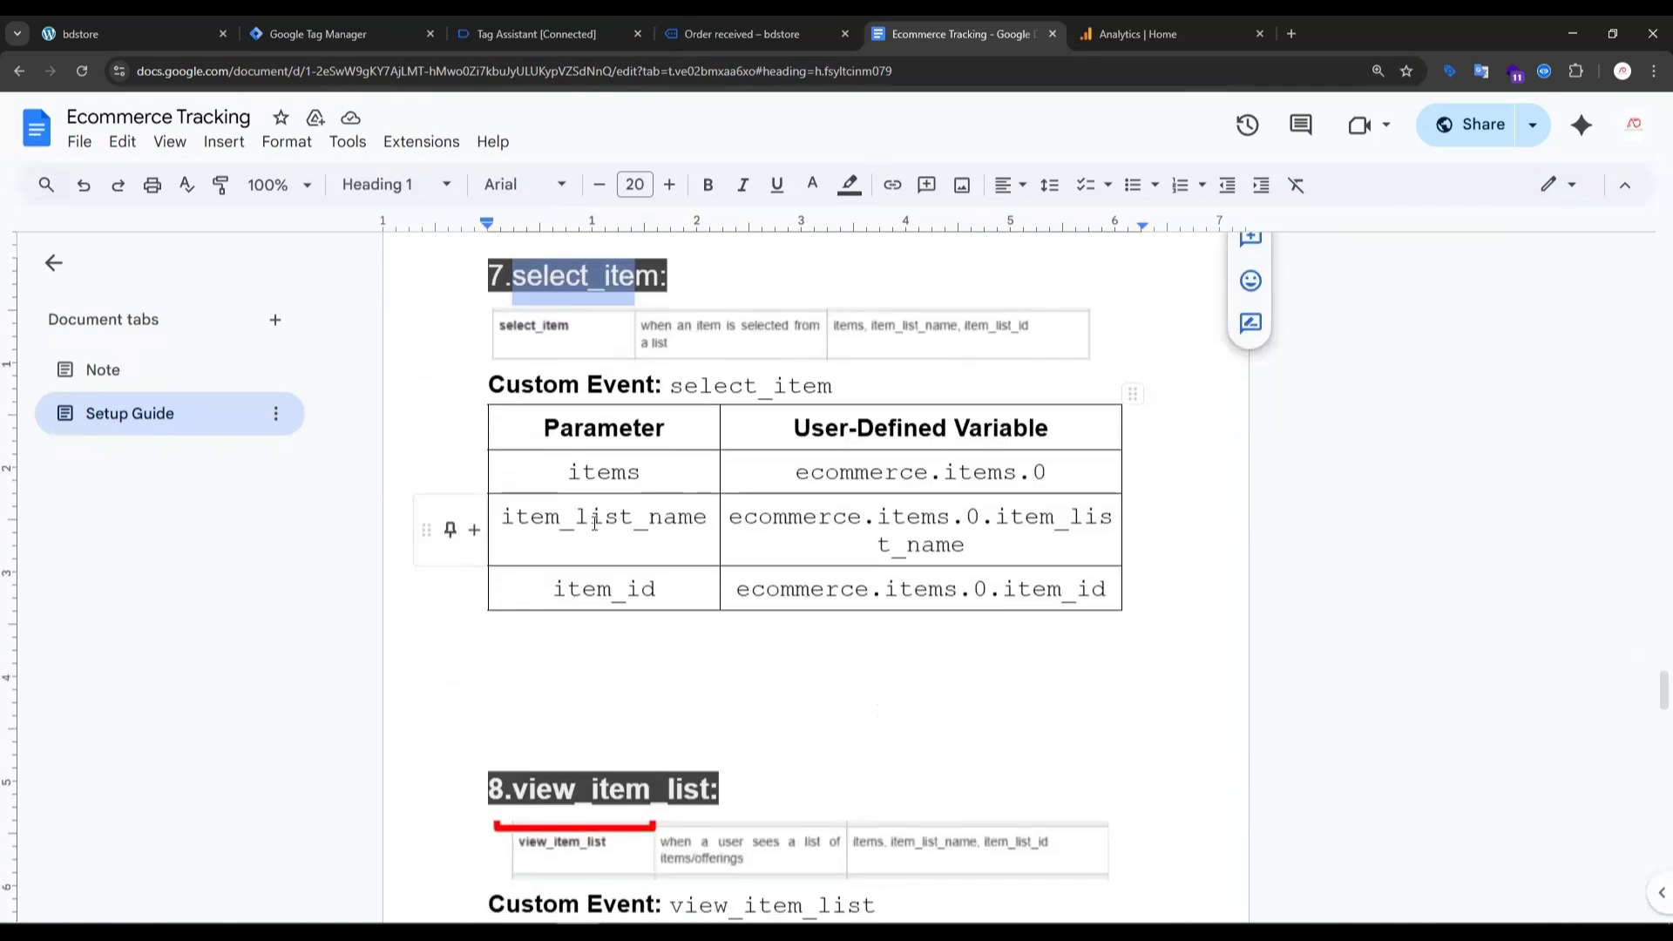
- Compare the guide's view_item parameters with the select_item table and highlight item_list_name and item_id
{"action": "scroll", "coordinate": [594, 522], "scroll_direction": "up", "scroll_amount": 7}
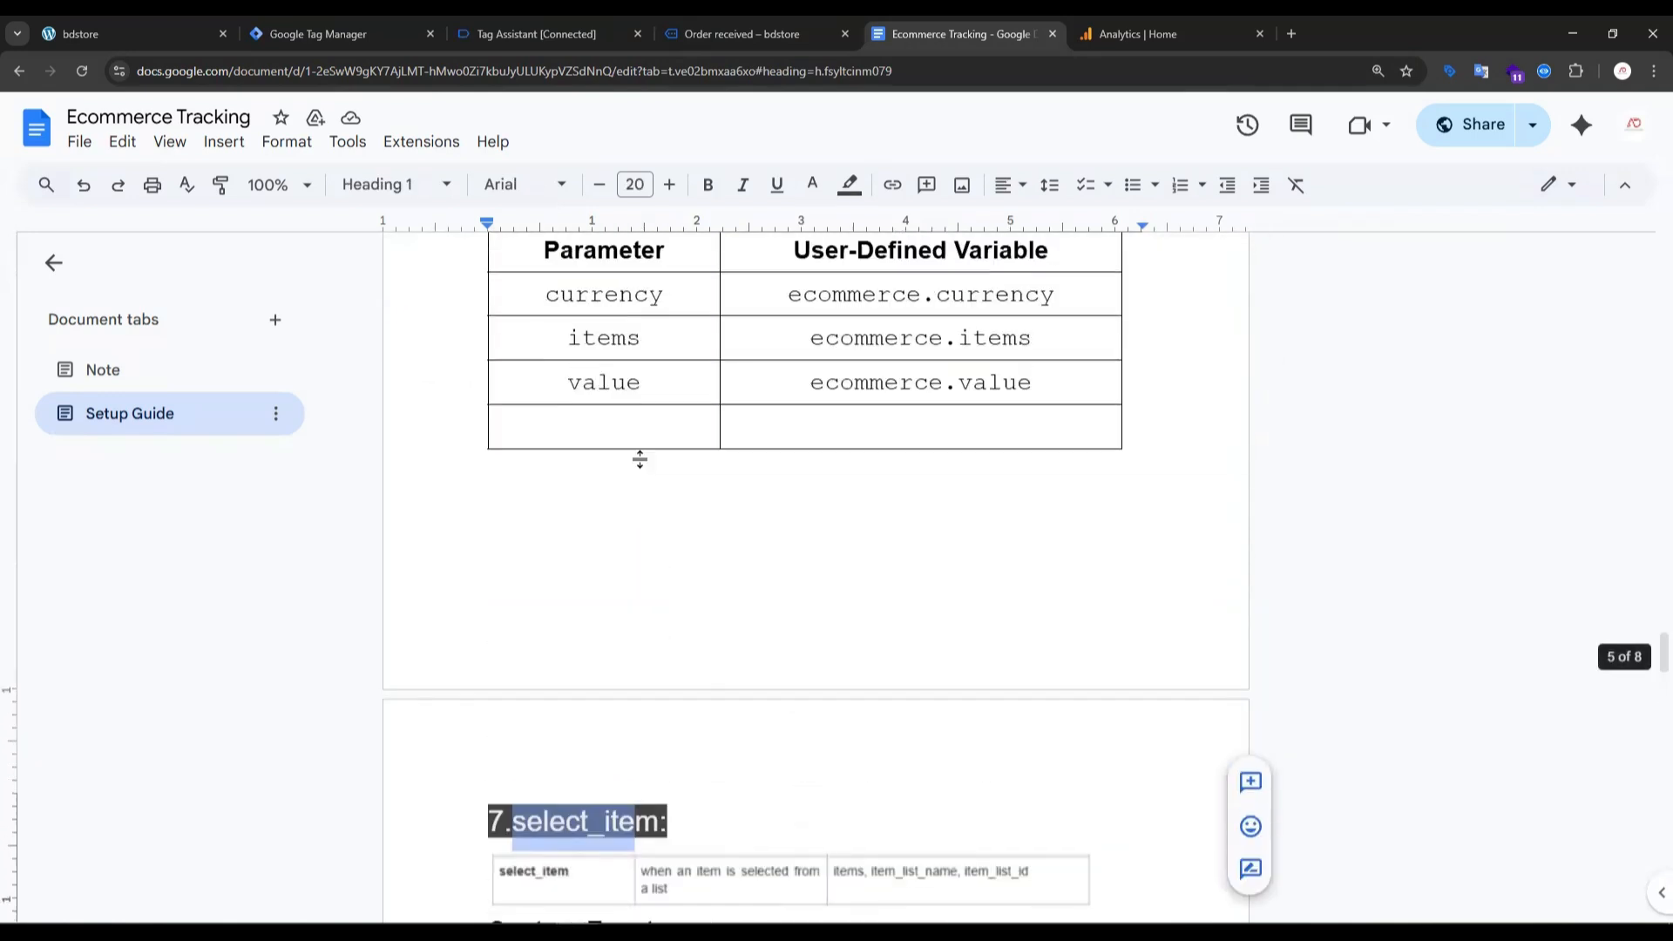
{"action": "scroll", "coordinate": [640, 460], "scroll_direction": "up", "scroll_amount": 1}
{"action": "left_click", "coordinate": [615, 400]}
{"action": "scroll", "coordinate": [624, 567], "scroll_direction": "down", "scroll_amount": 5}
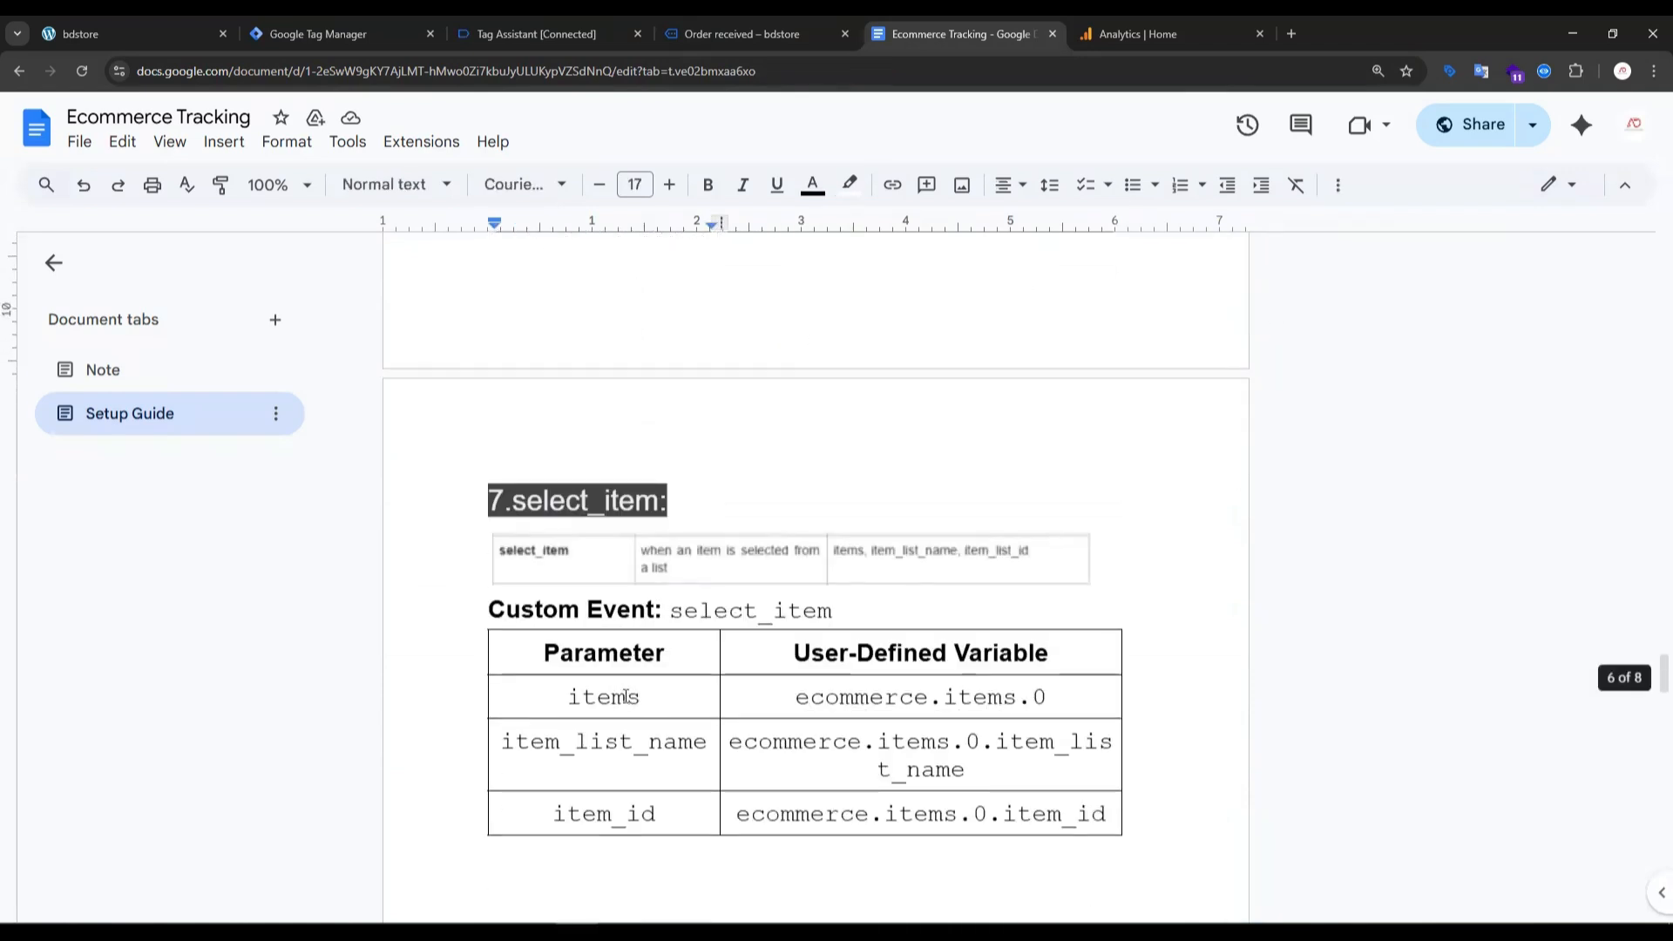
{"action": "scroll", "coordinate": [625, 697], "scroll_direction": "down", "scroll_amount": 3}
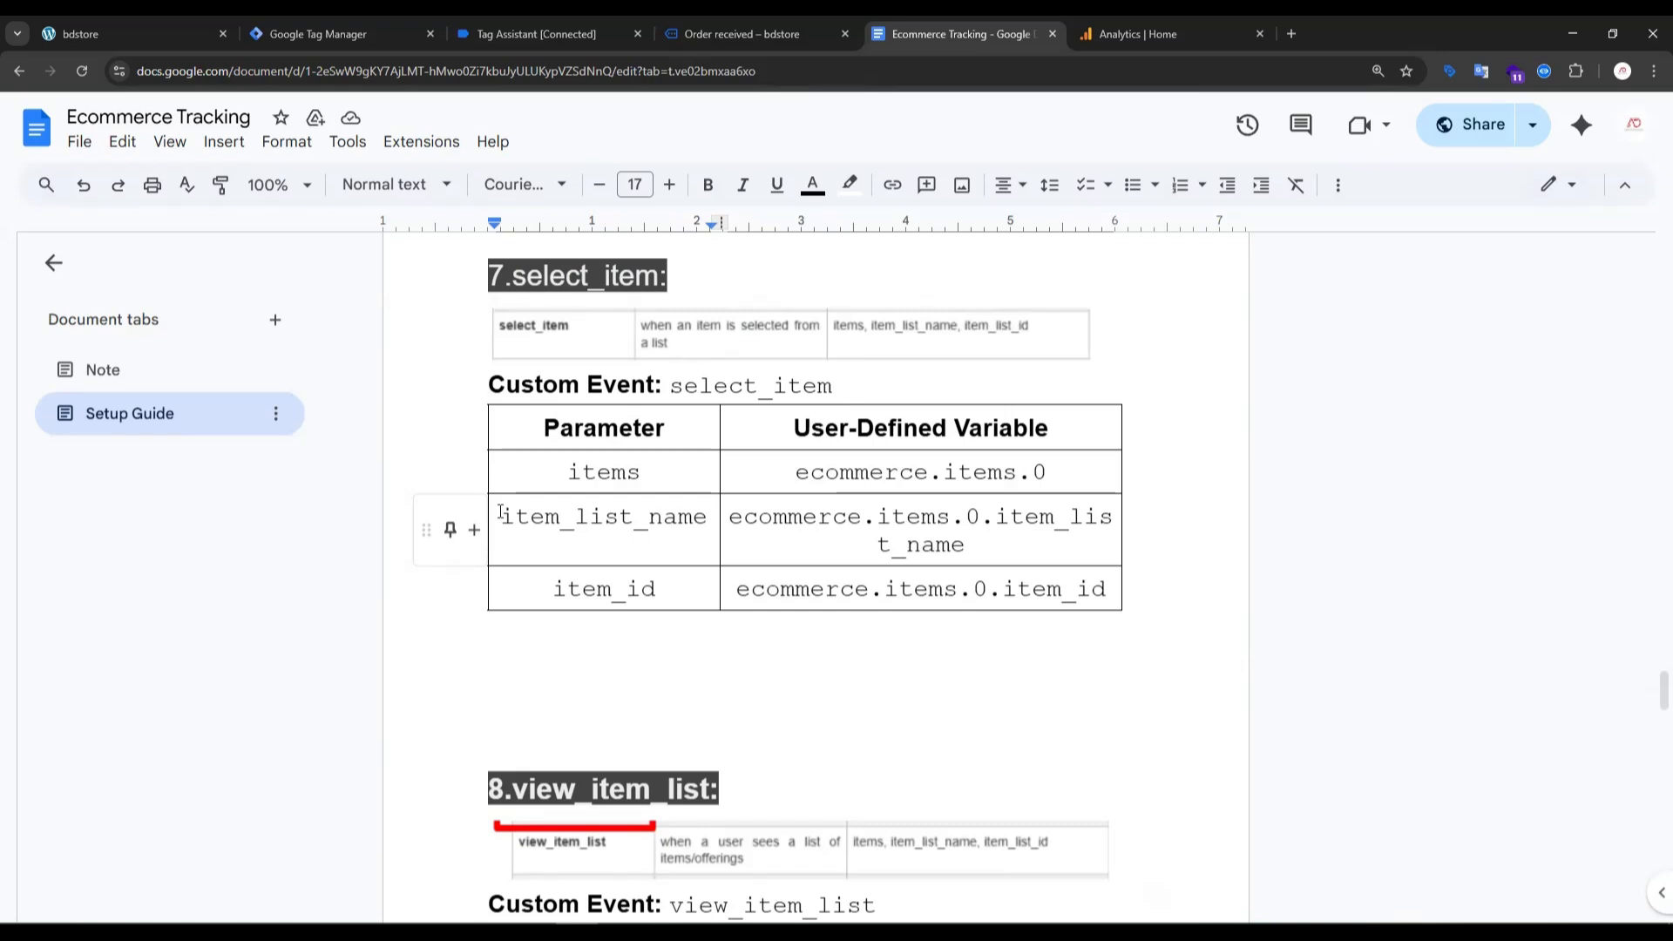
{"action": "left_click_drag", "start_coordinate": [500, 515], "coordinate": [645, 579]}
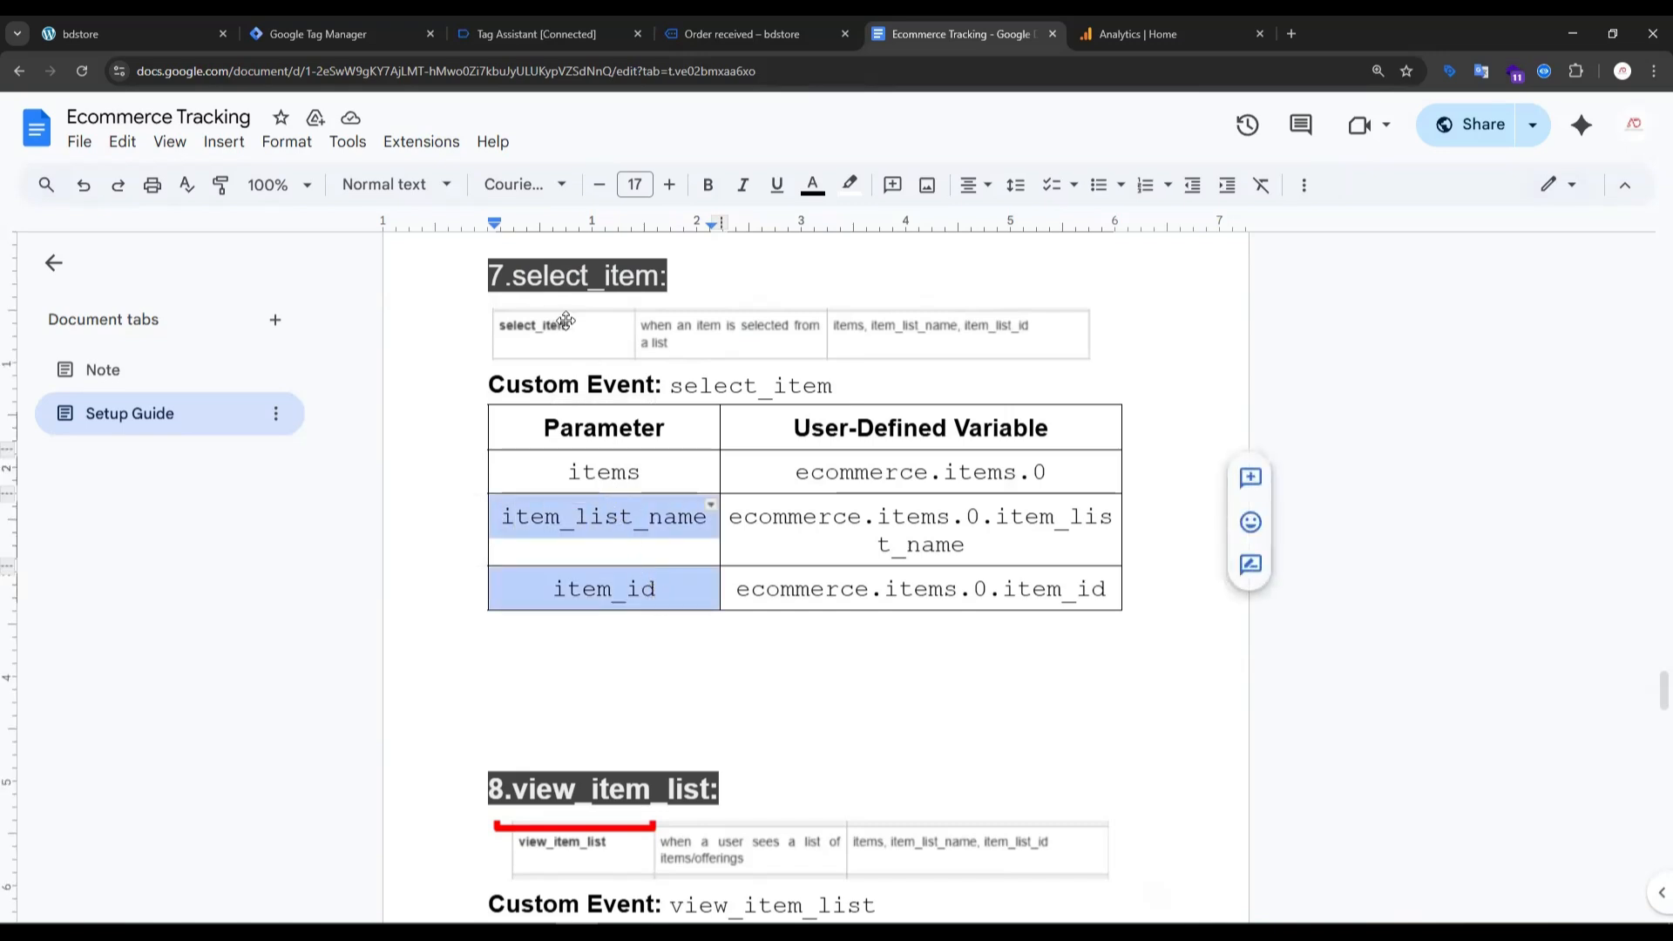
- Inspect the select_item event's full API call in Tag Assistant, placing the setup guide's browser tab next to it for comparison
{"action": "left_click", "coordinate": [533, 33]}
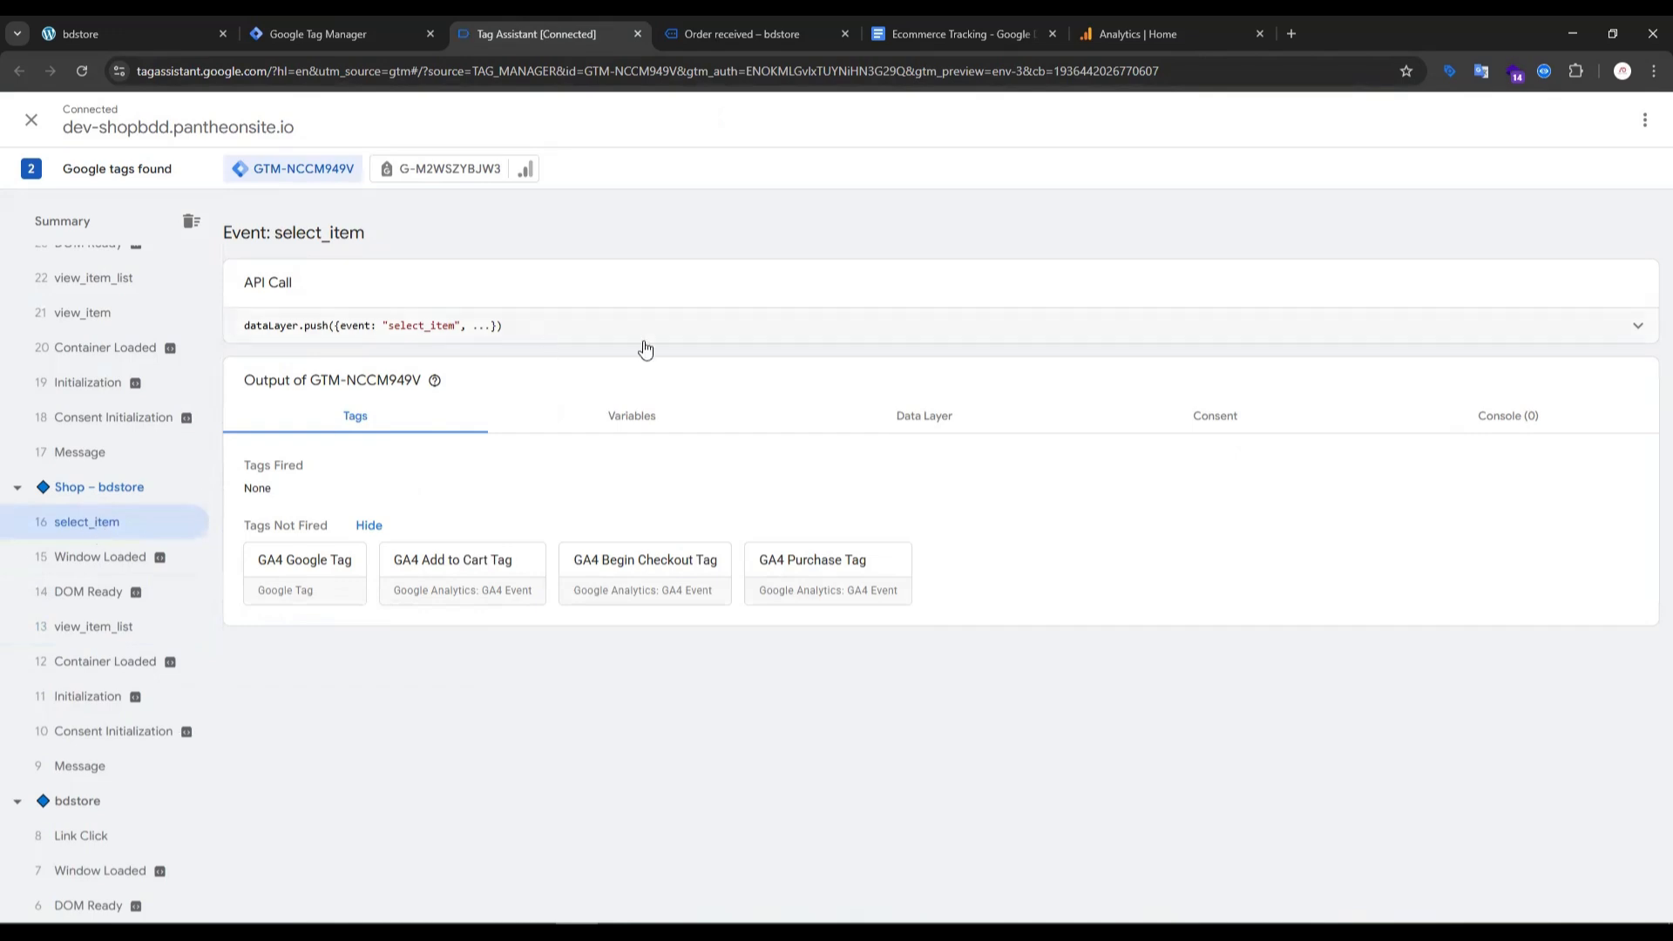
{"action": "left_click", "coordinate": [919, 418]}
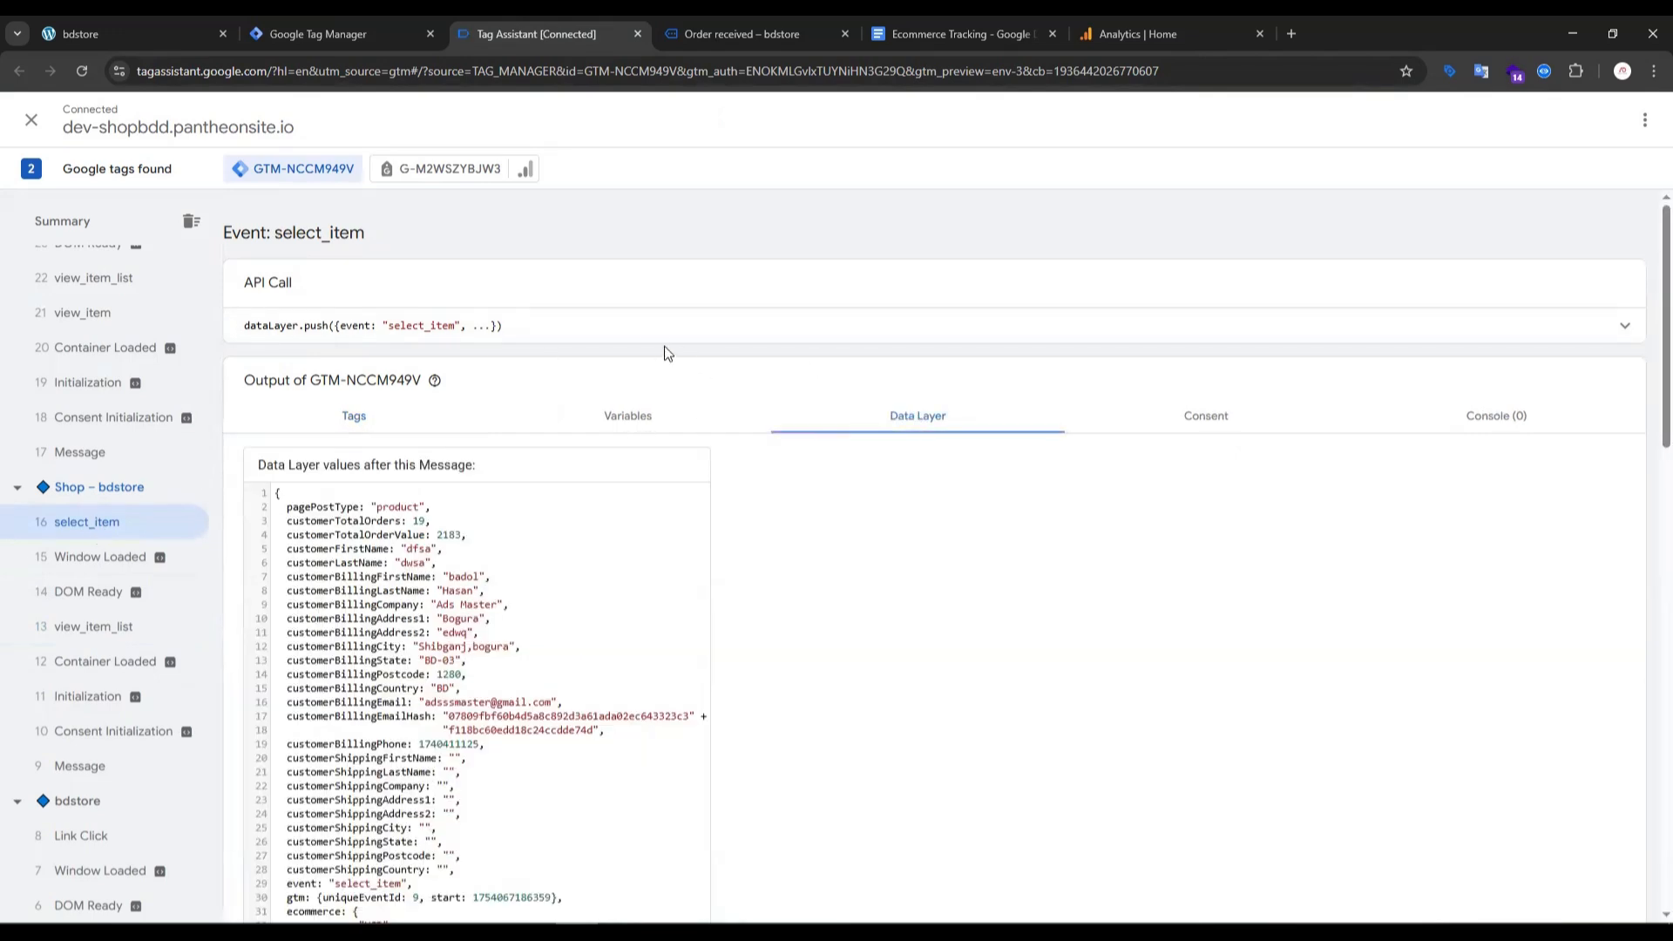
{"action": "left_click", "coordinate": [631, 331]}
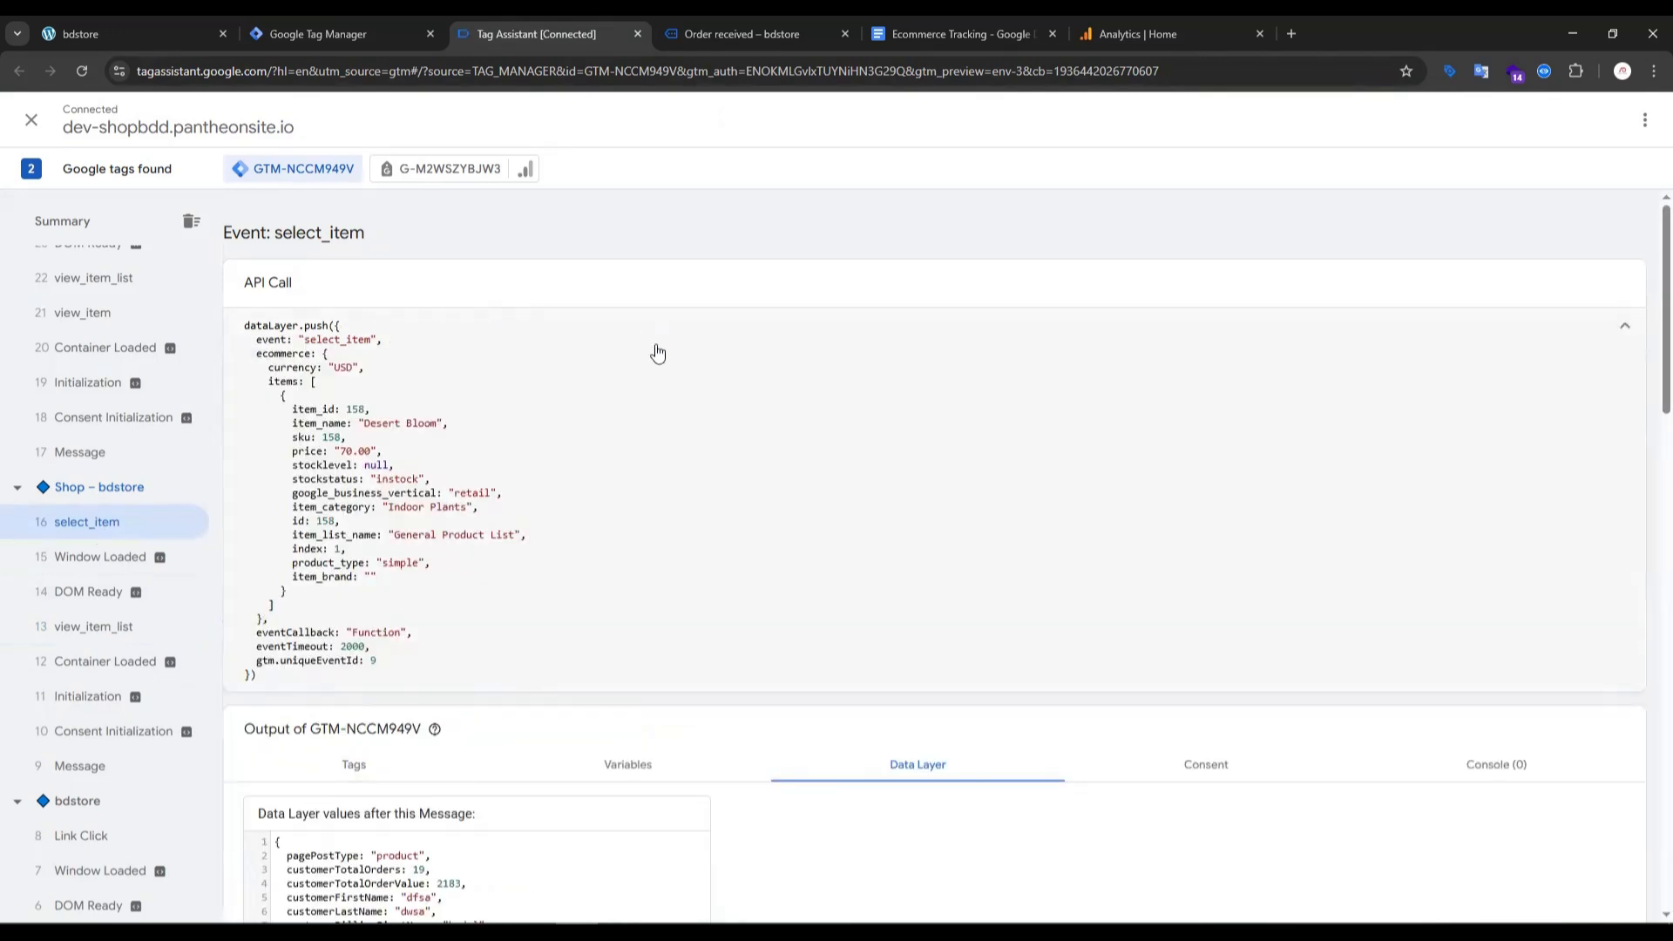
{"action": "left_click_drag", "start_coordinate": [939, 25], "coordinate": [759, 29]}
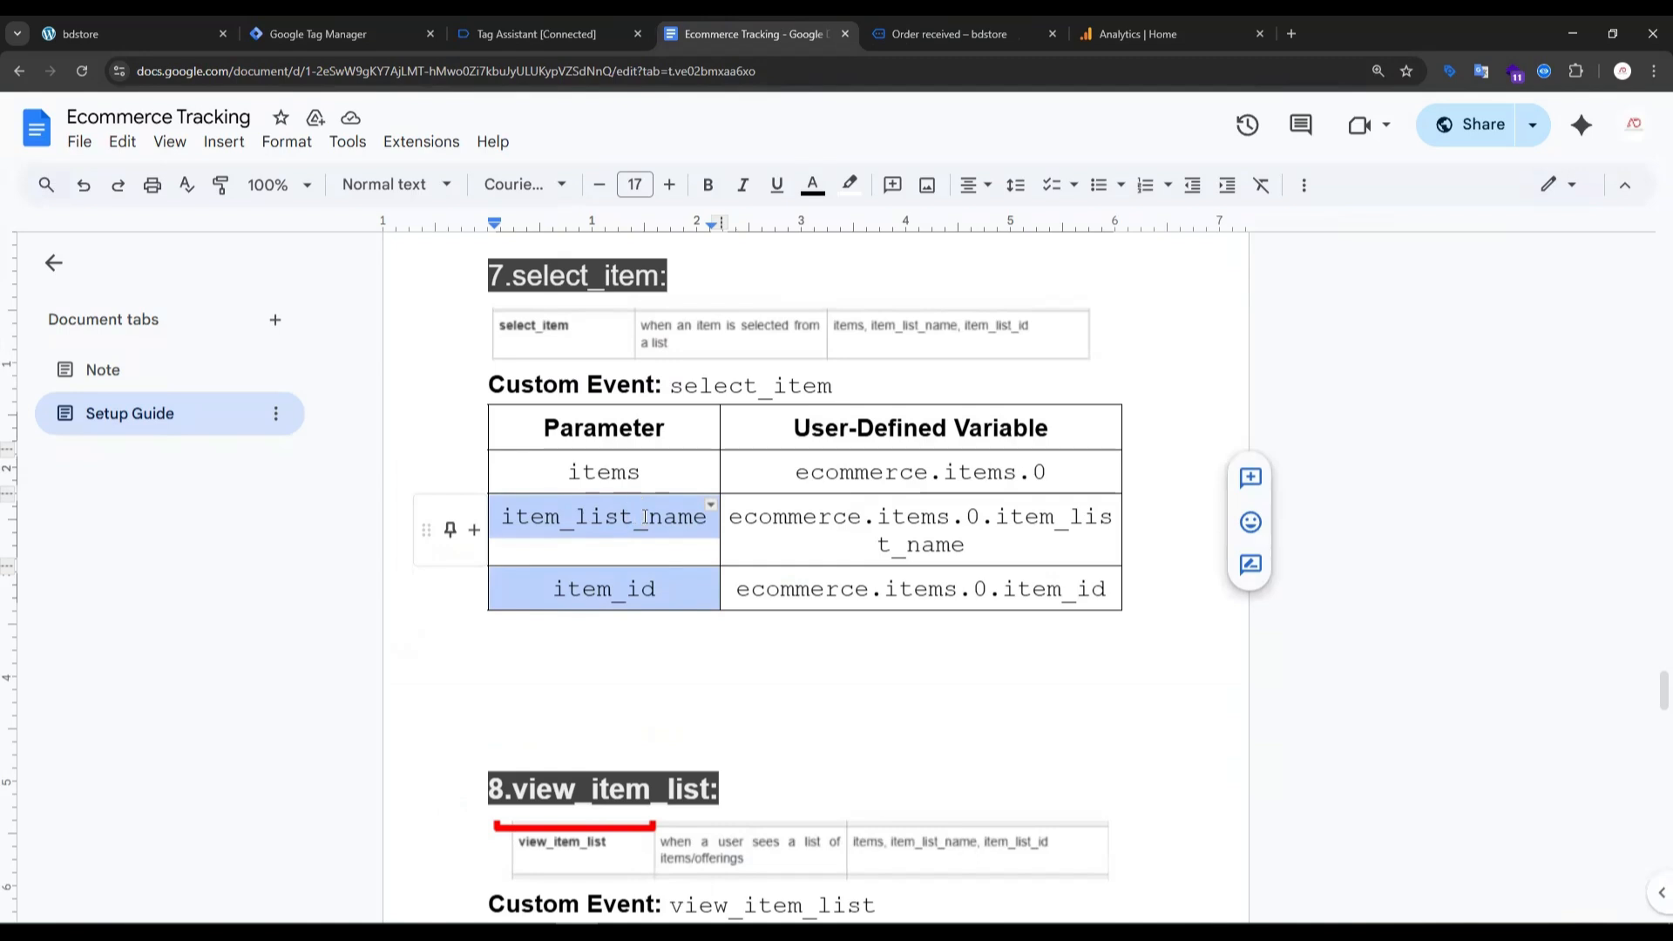
{"action": "left_click", "coordinate": [497, 29]}
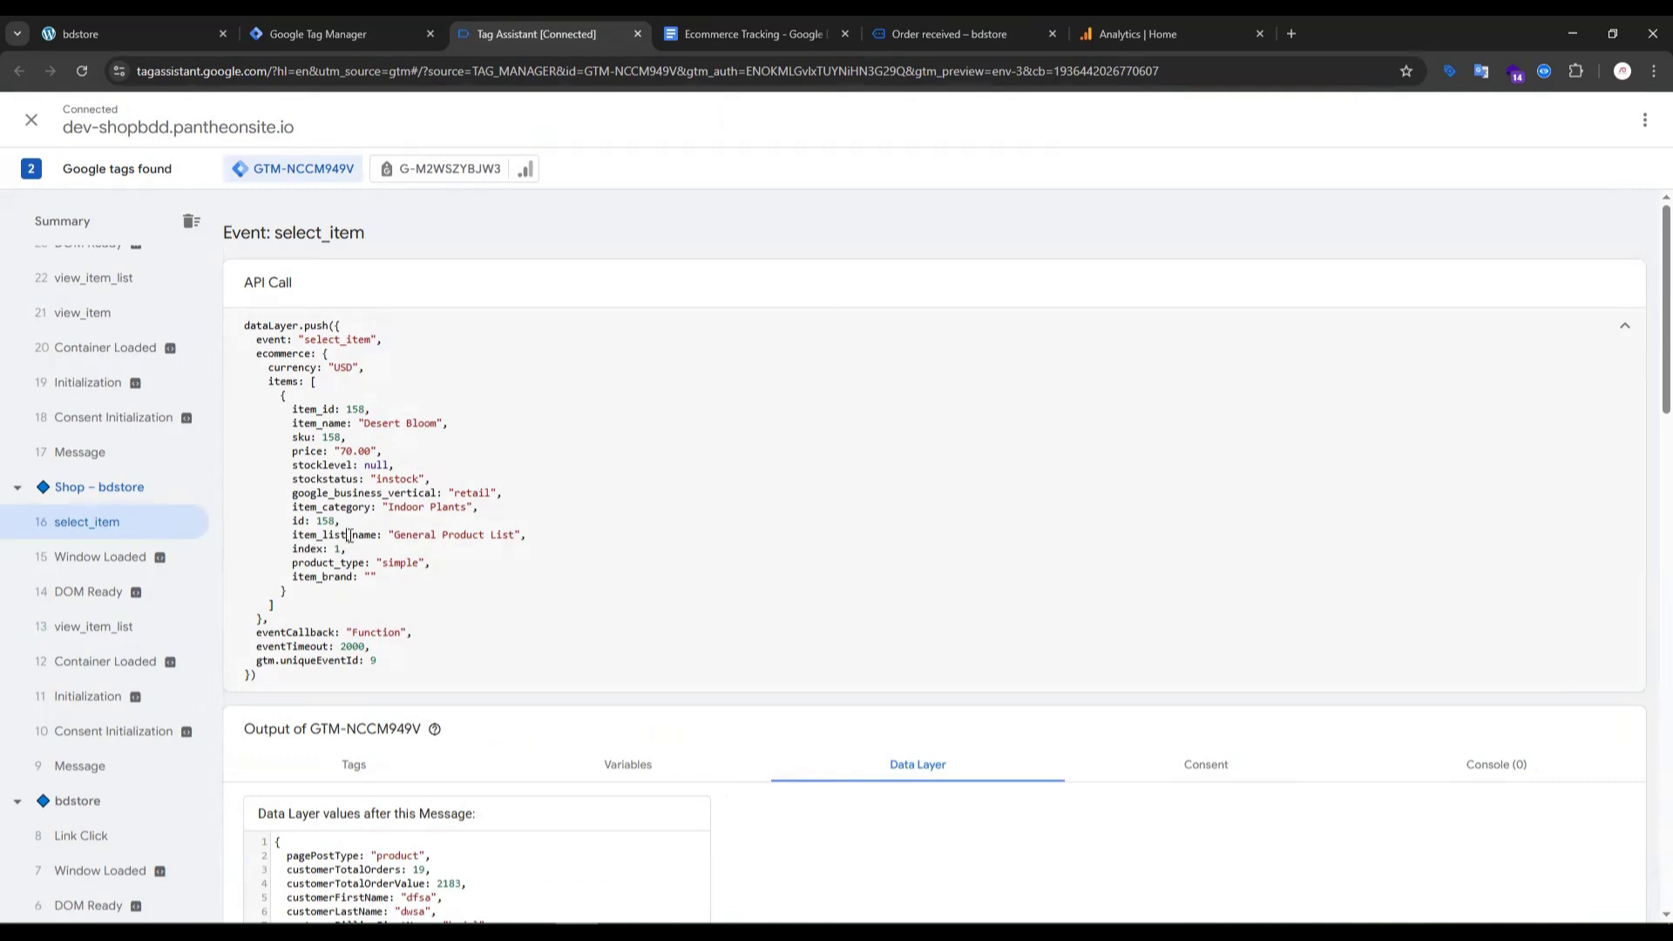
- Start a new user-defined variable in Google Tag Manager with the Data Layer Variable type
{"action": "left_click", "coordinate": [366, 34]}
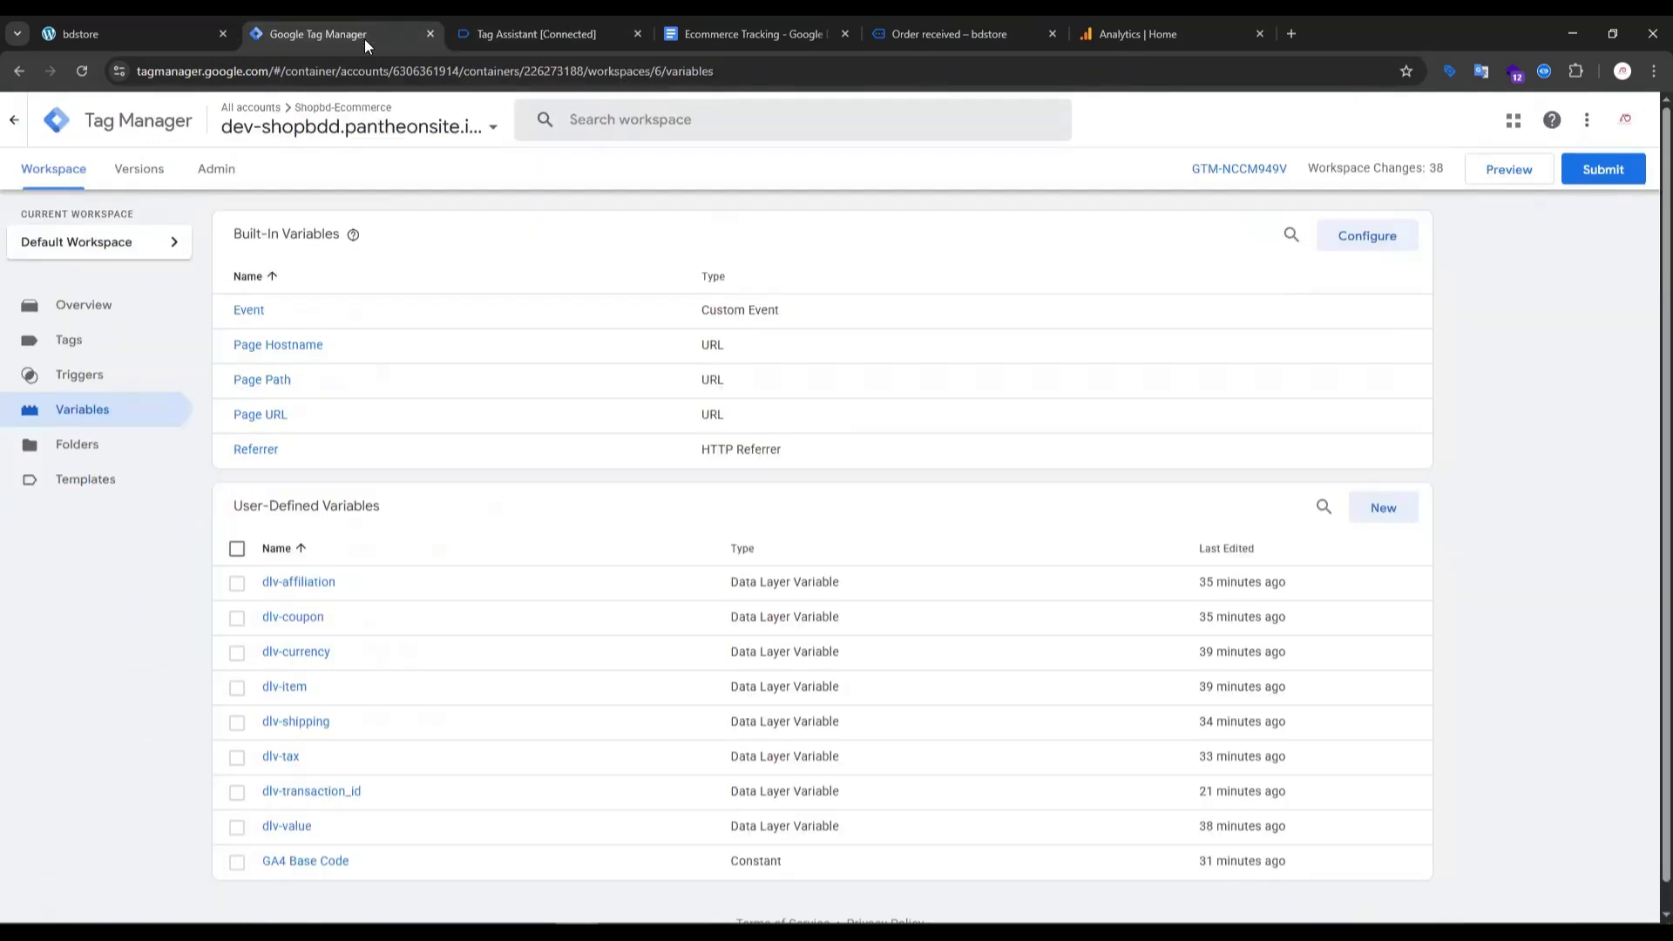
{"action": "left_click", "coordinate": [1380, 510]}
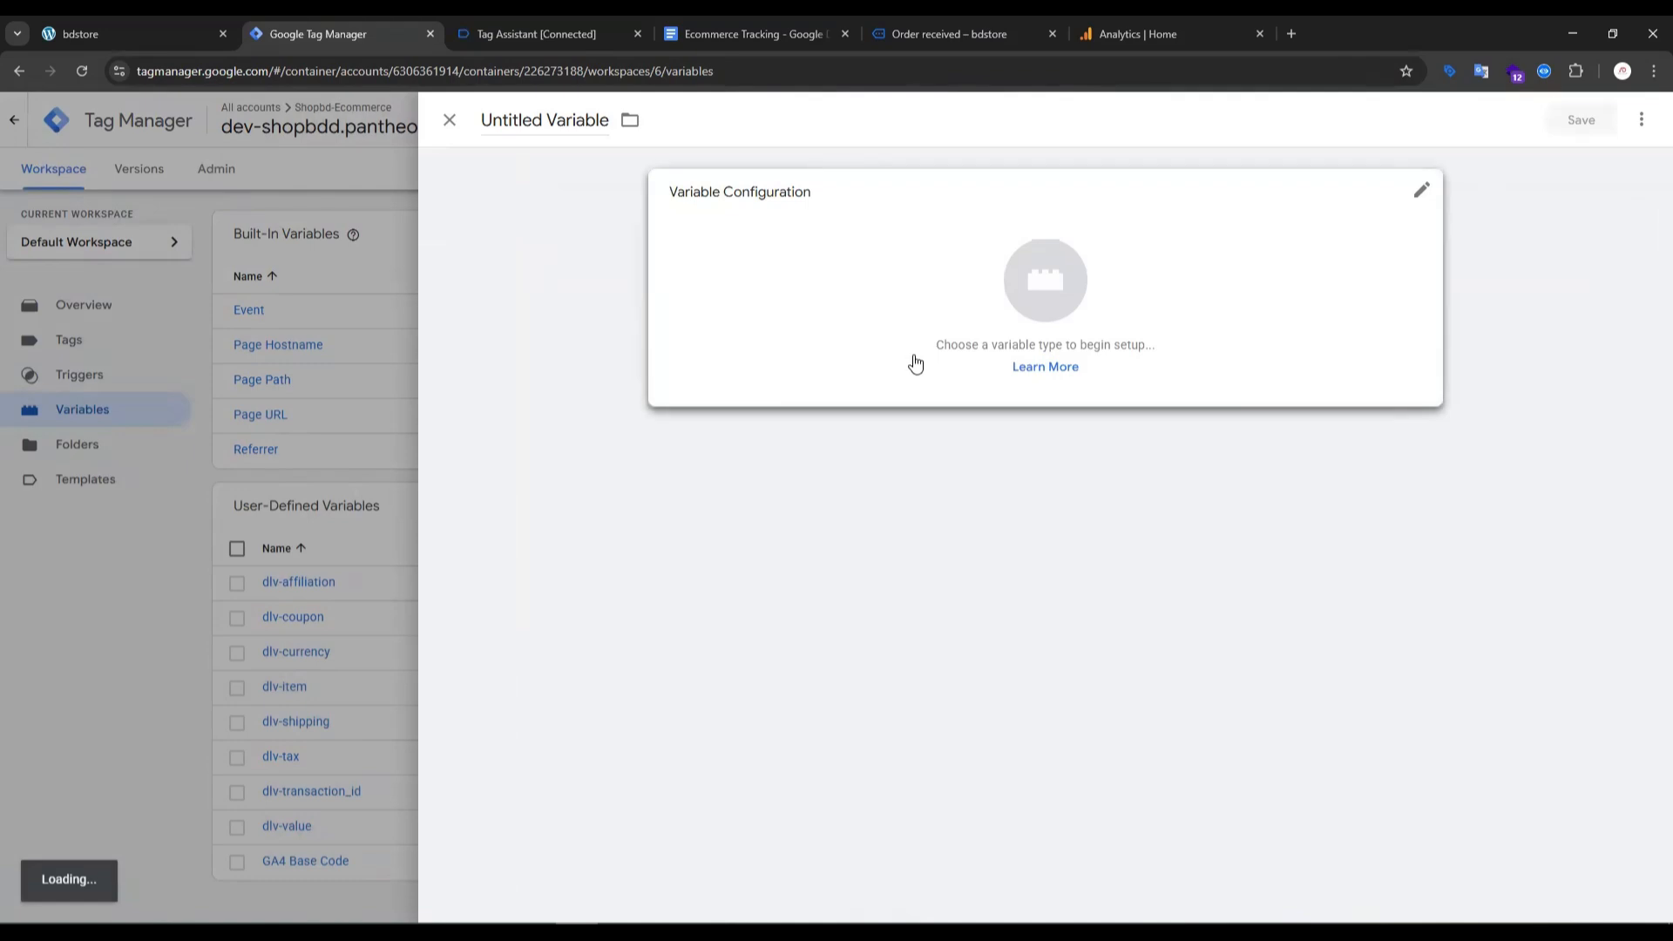
{"action": "left_click", "coordinate": [1080, 289]}
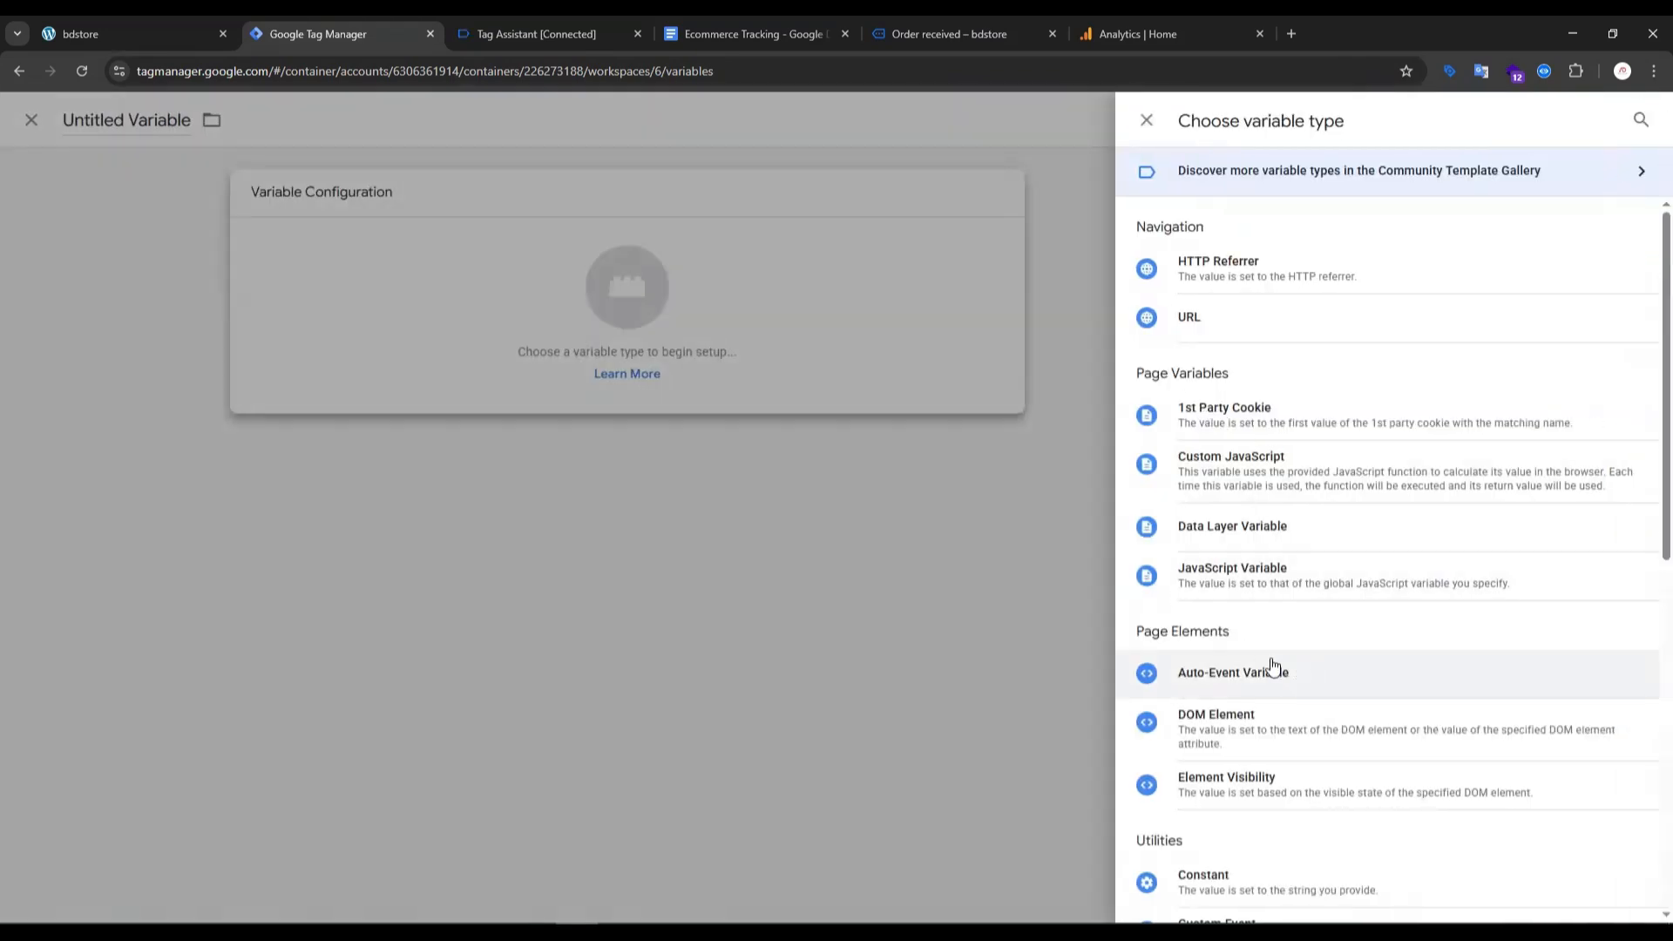
{"action": "left_click", "coordinate": [1188, 528]}
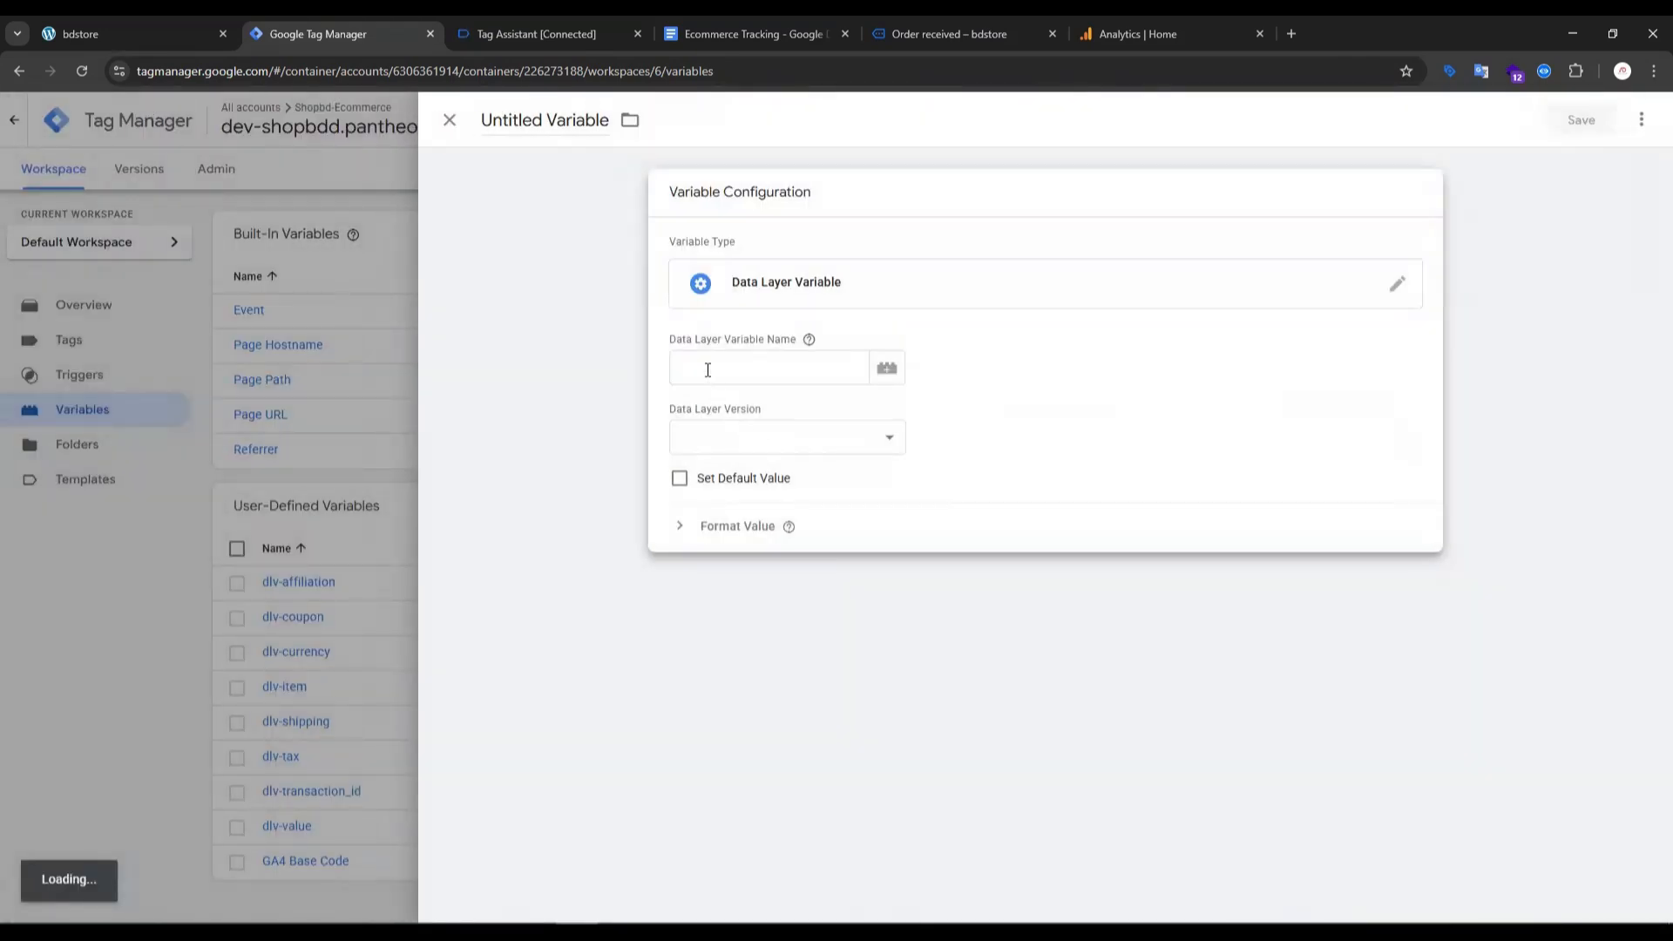
{"action": "left_click", "coordinate": [708, 370]}
- Trace where item_list_name is nested in Tag Assistant's select_item API call and check its path in the guide
{"action": "left_click", "coordinate": [497, 33]}
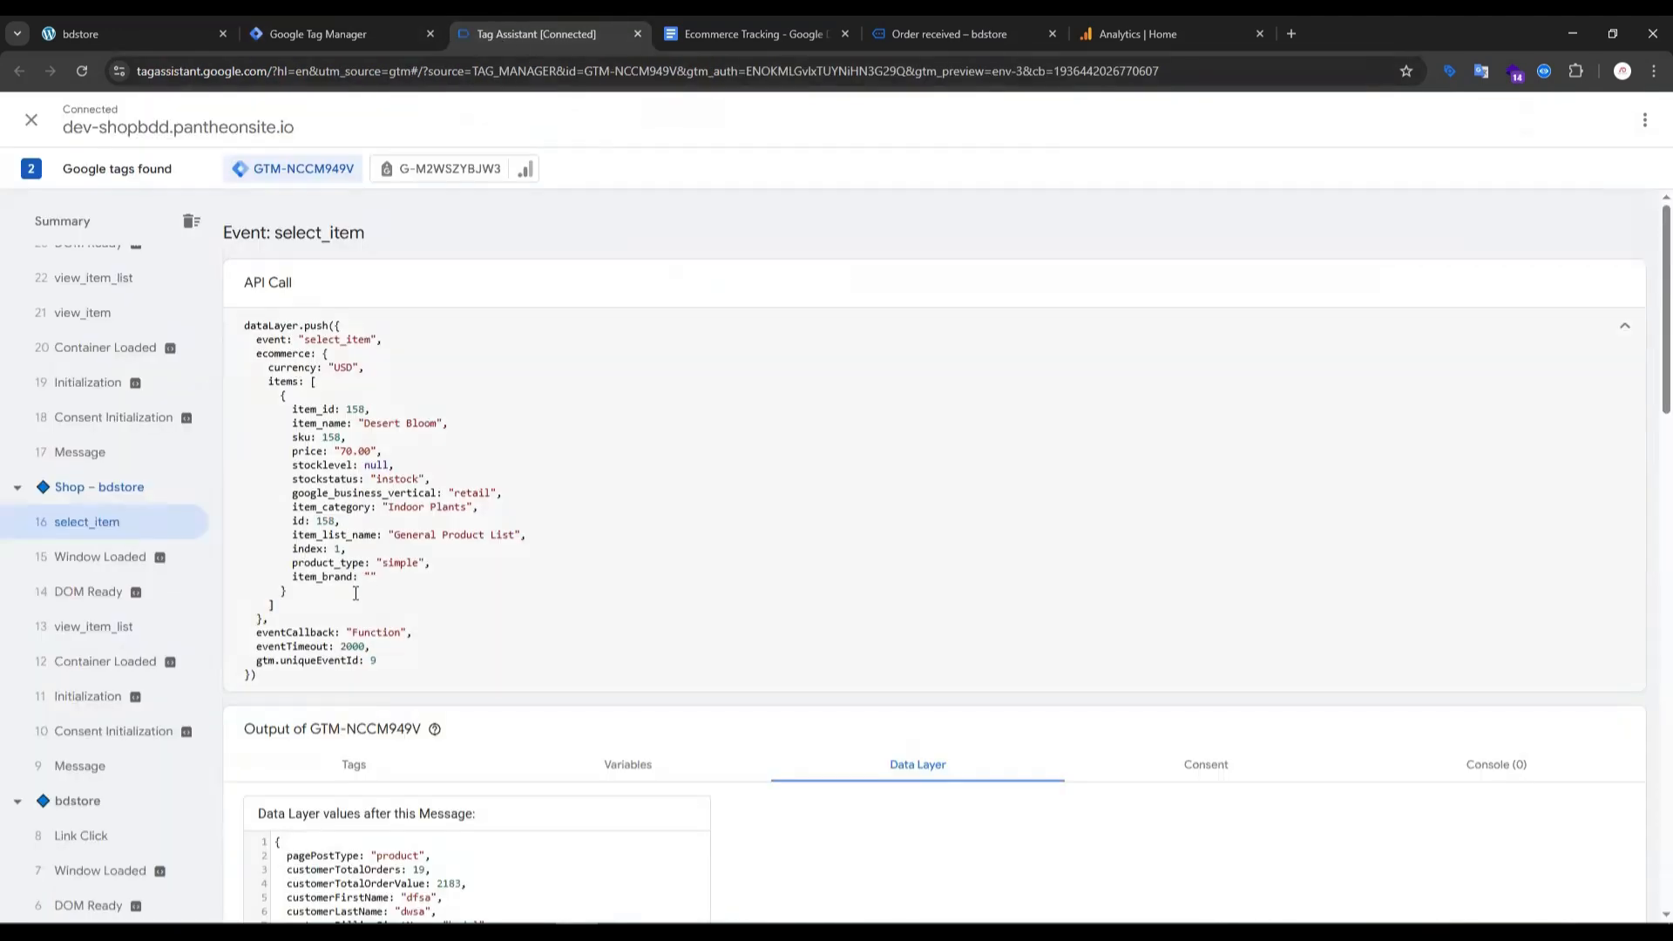
{"action": "double_click", "coordinate": [324, 535]}
{"action": "left_click", "coordinate": [274, 353]}
{"action": "triple_click", "coordinate": [279, 366]}
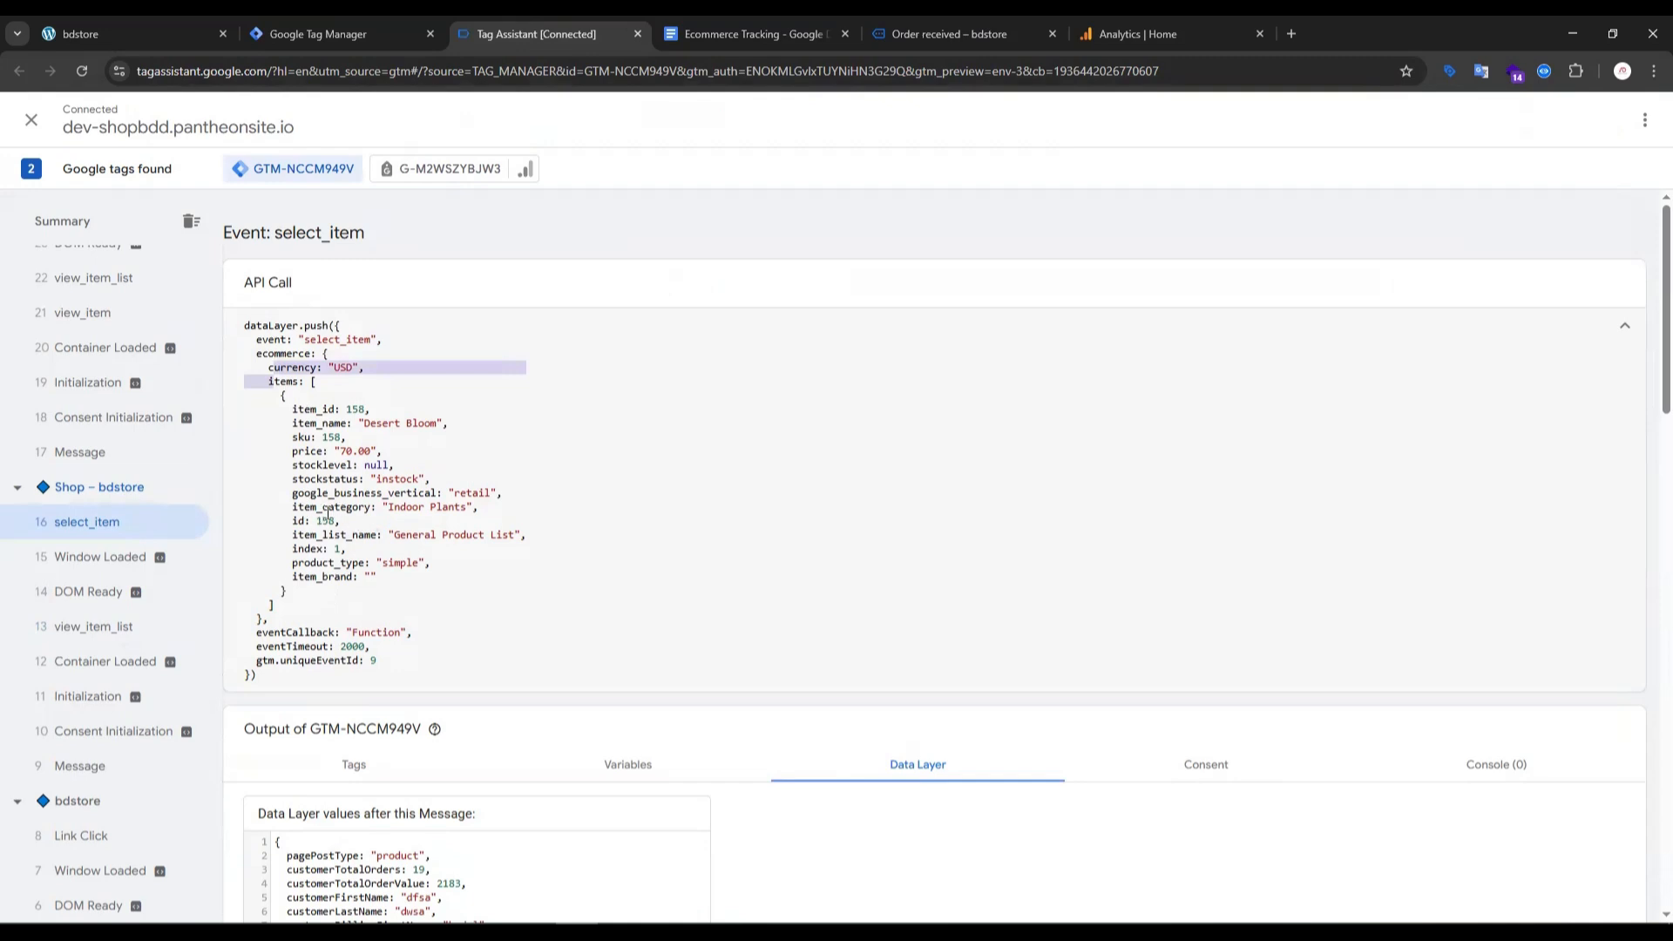
{"action": "left_click", "coordinate": [332, 535]}
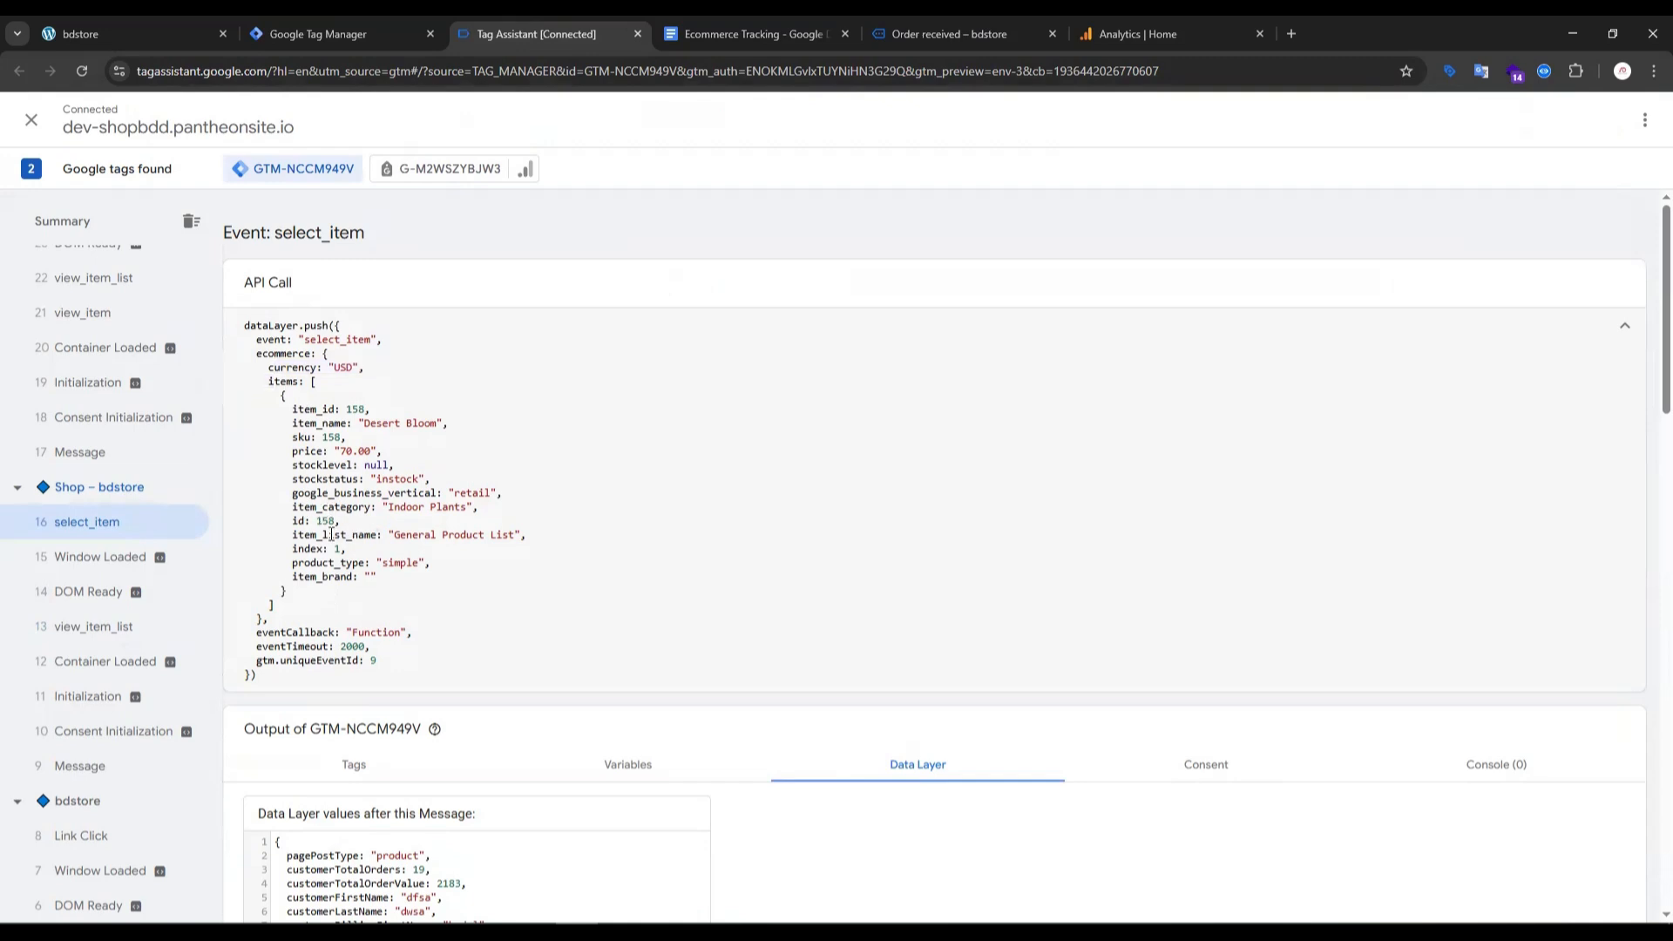
{"action": "left_click", "coordinate": [756, 33]}
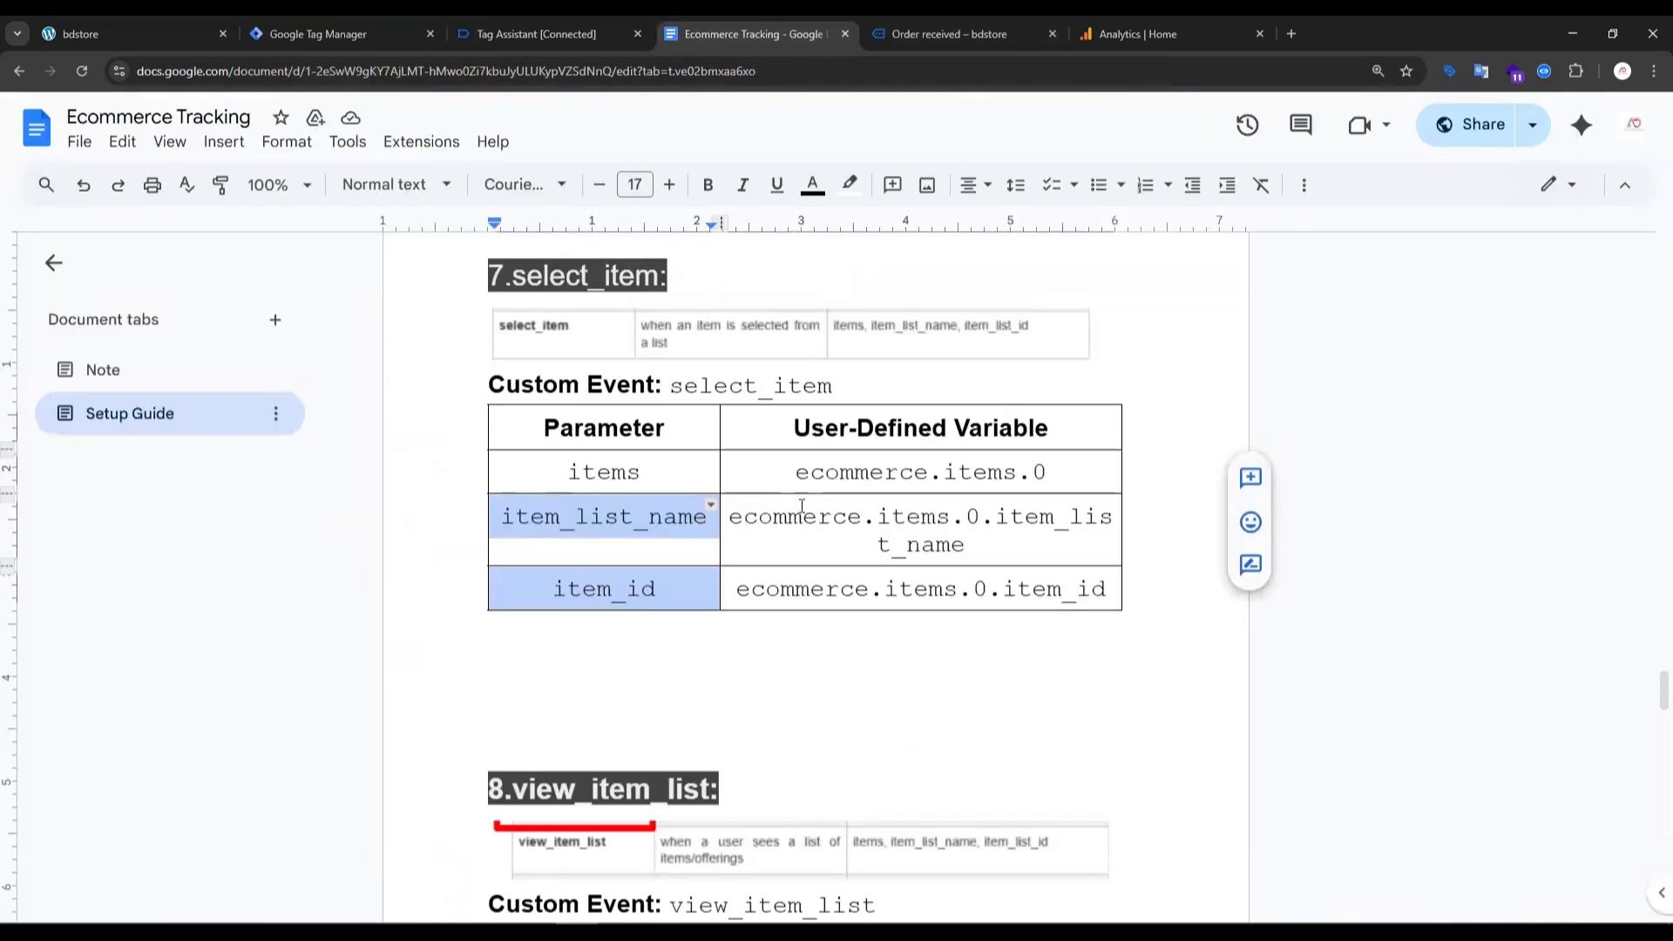
- Copy the ecommerce key from the select_item API call into the new variable's Data Layer Variable Name
{"action": "left_click", "coordinate": [498, 35]}
{"action": "double_click", "coordinate": [294, 353]}
{"action": "key", "text": "ctrl+c"}
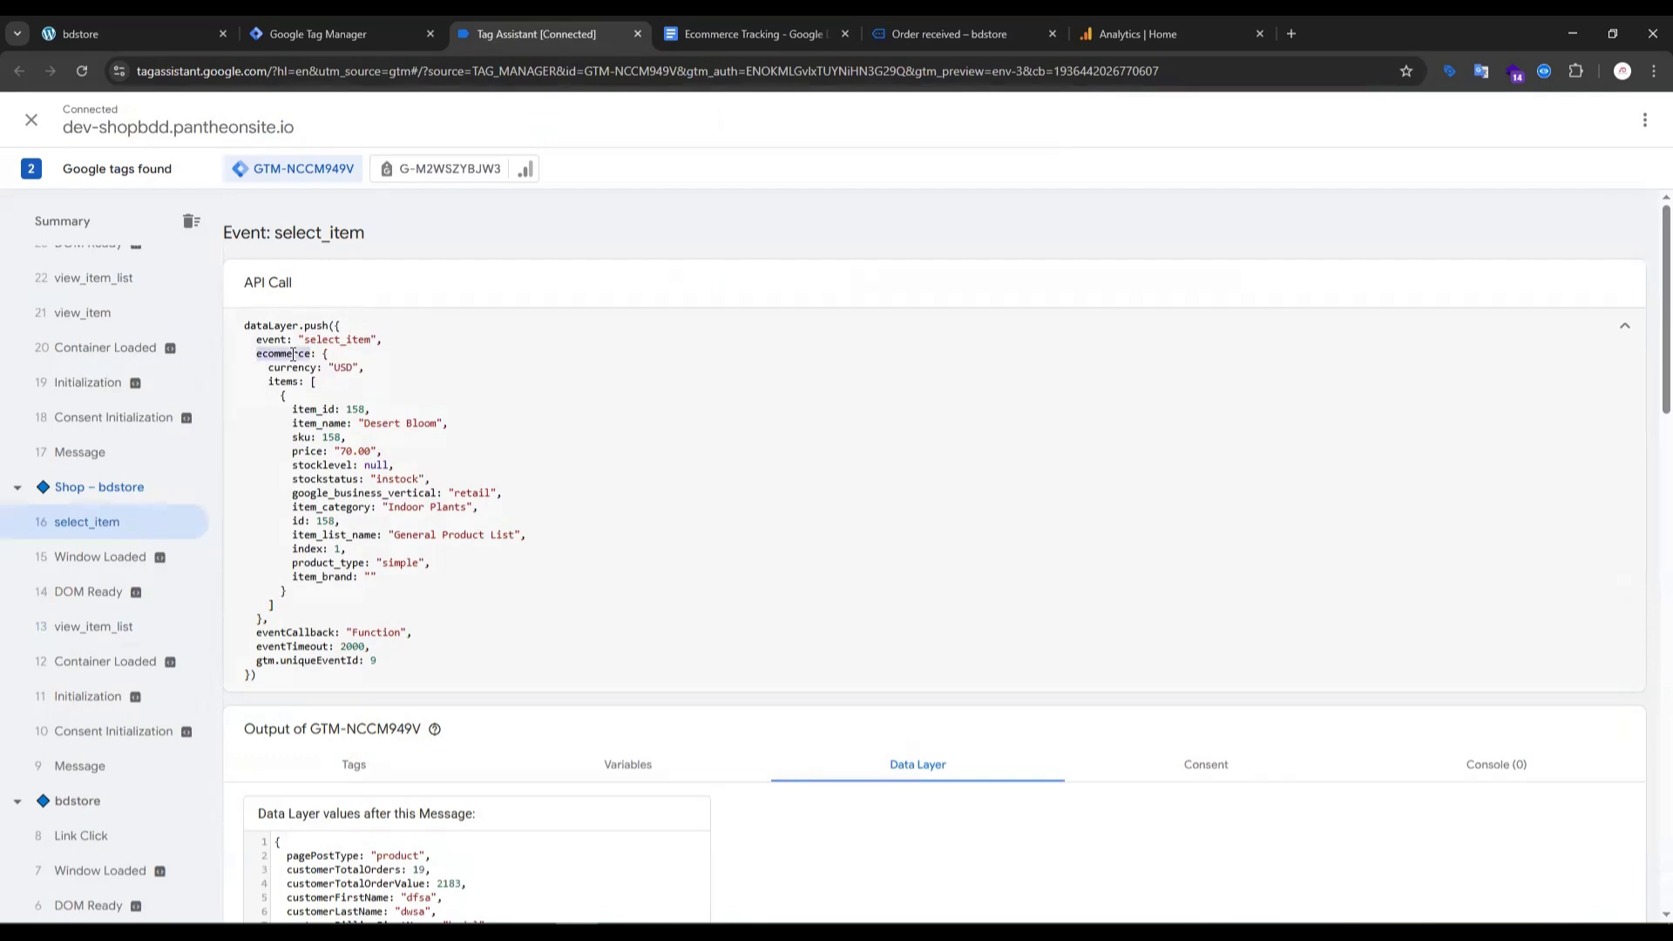
{"action": "left_click", "coordinate": [373, 35]}
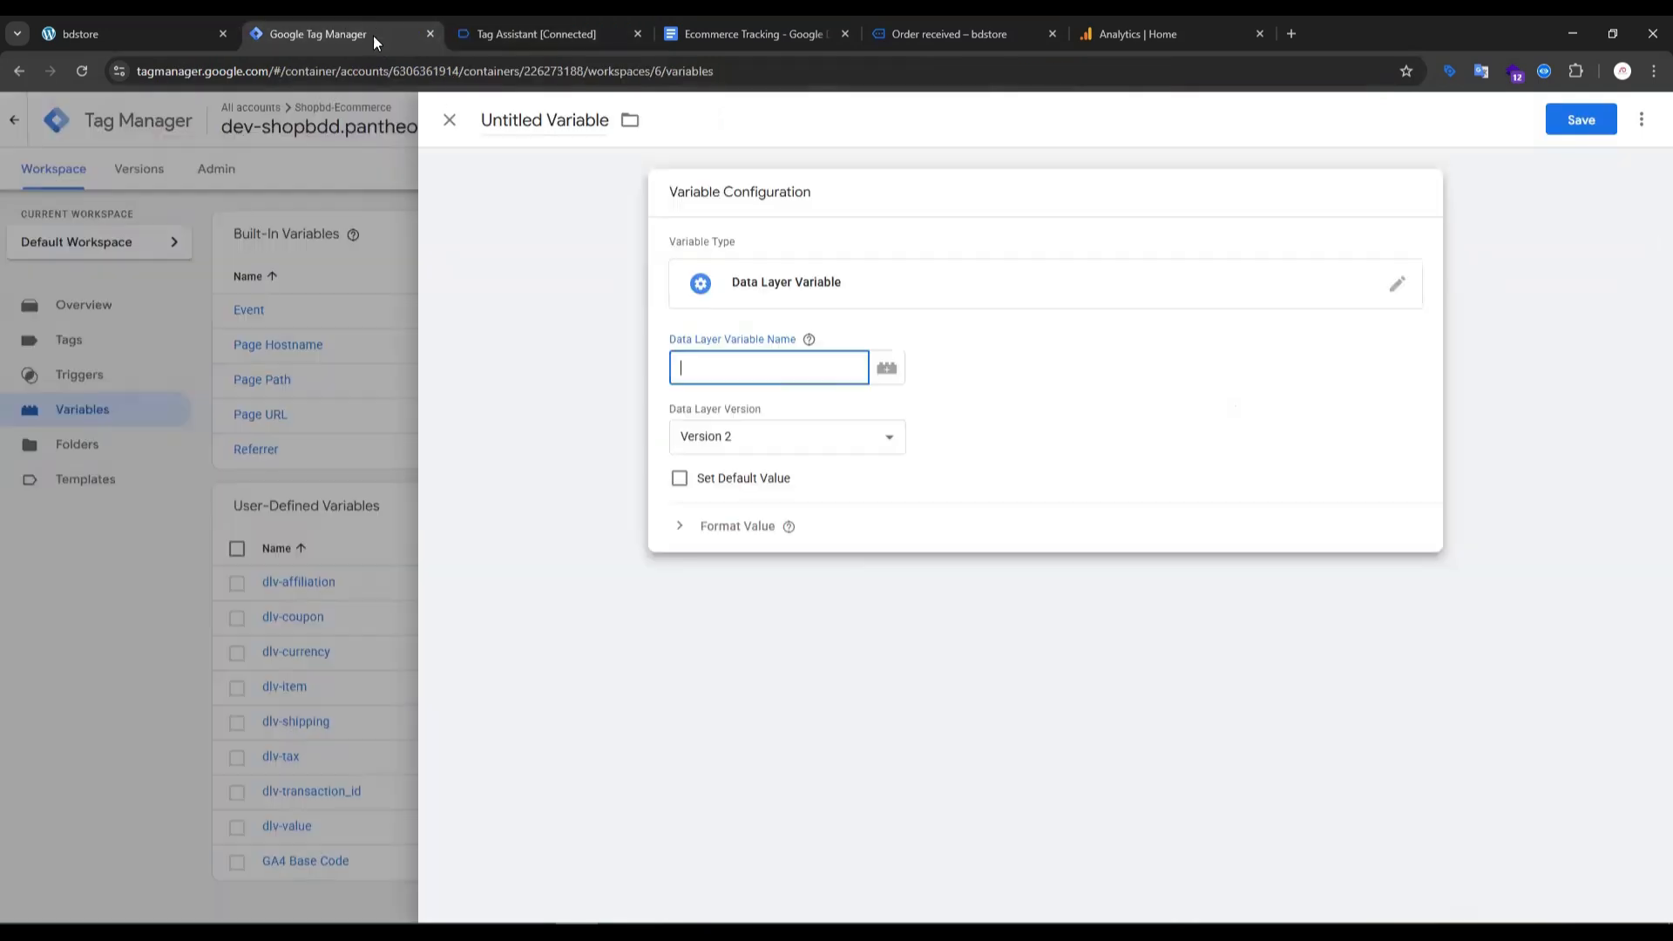
{"action": "key", "text": "ctrl+v"}
- Copy the items key from the select_item API call and extend the data layer variable name to "ecommerce.items"
{"action": "left_click", "coordinate": [545, 36]}
{"action": "left_click", "coordinate": [789, 35]}
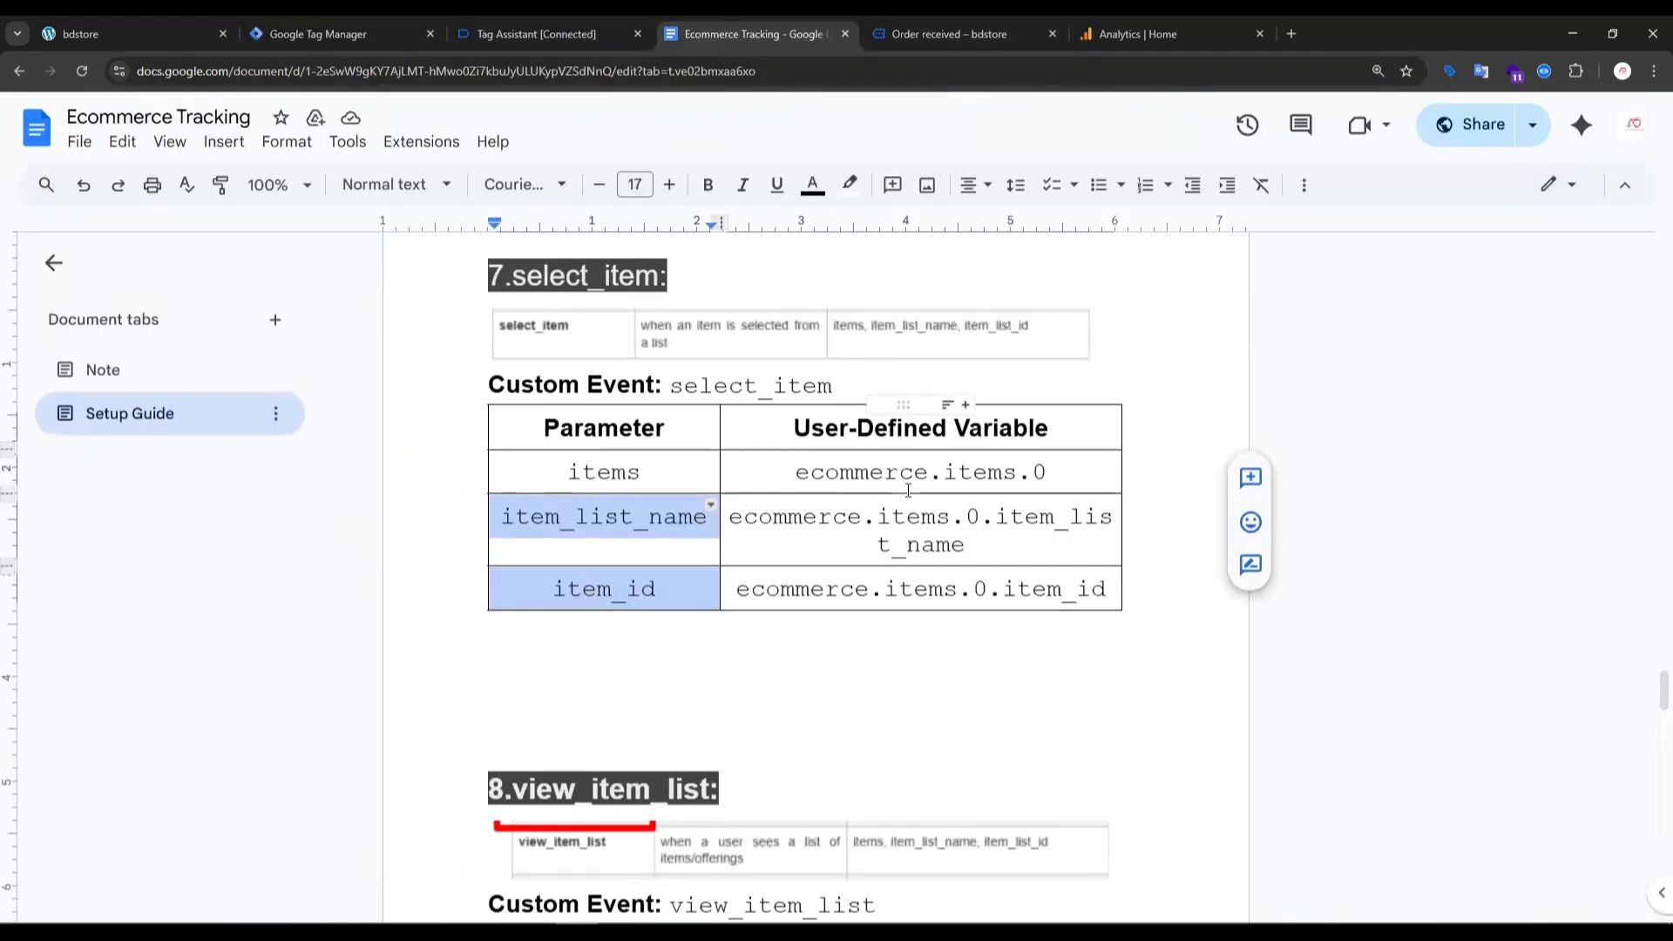
{"action": "left_click", "coordinate": [539, 36]}
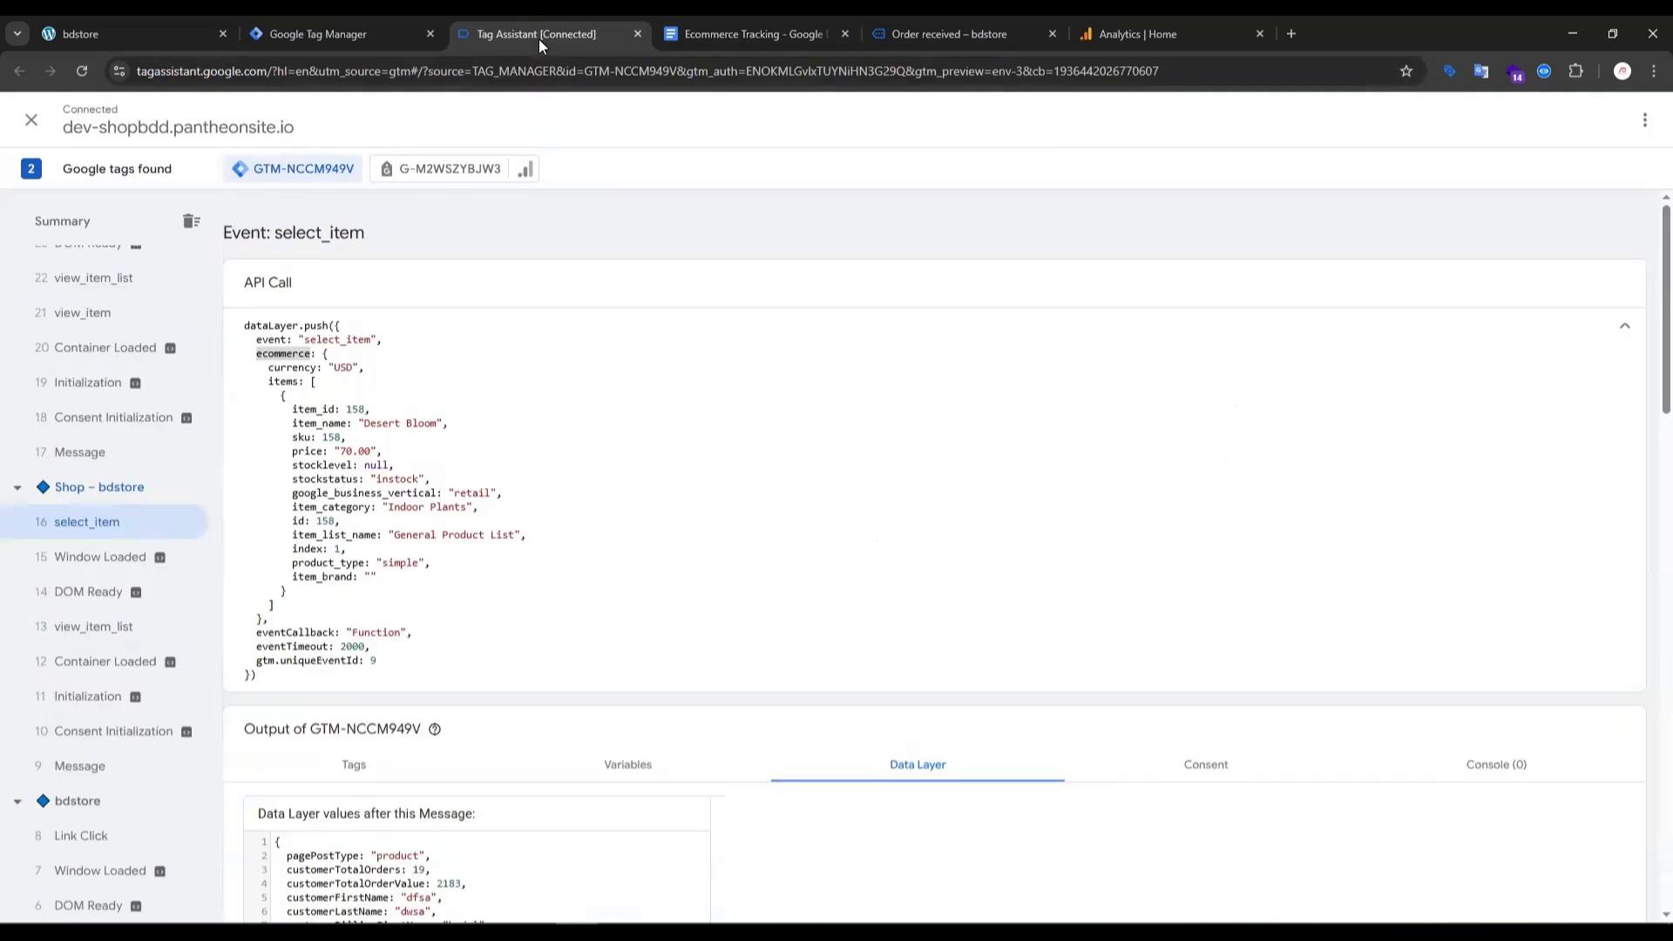
{"action": "left_click_drag", "start_coordinate": [267, 380], "coordinate": [312, 391]}
{"action": "left_click", "coordinate": [298, 390]}
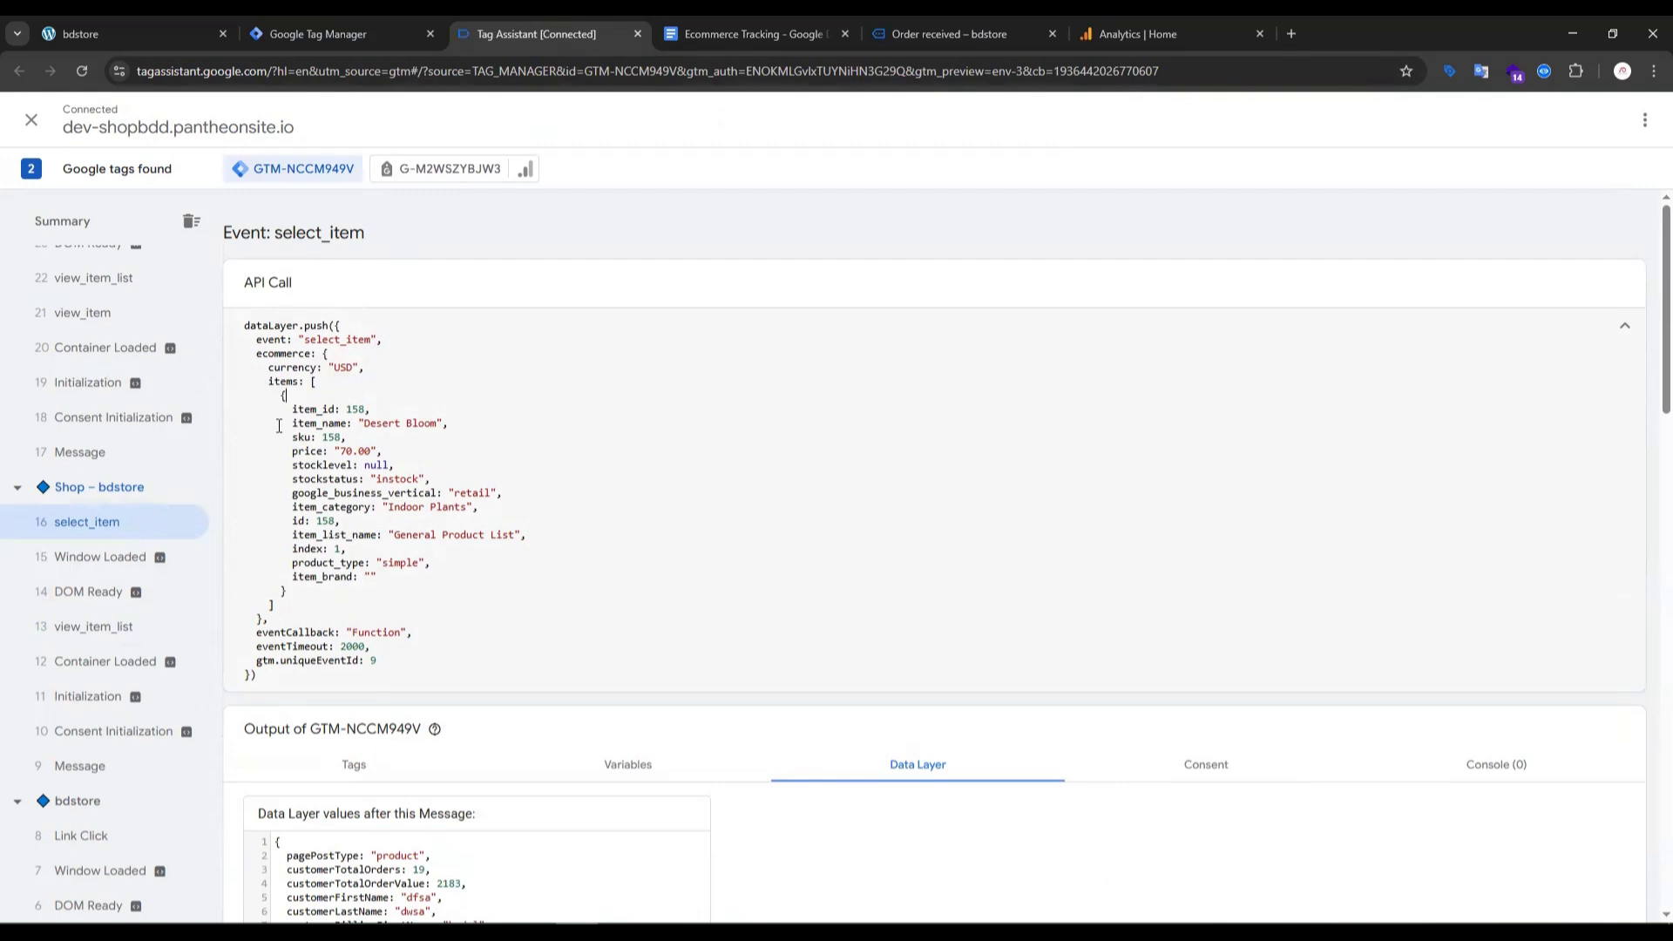
{"action": "double_click", "coordinate": [288, 381]}
{"action": "key", "text": "ctrl+c"}
{"action": "left_click", "coordinate": [314, 19]}
{"action": "key", "text": "ctrl+v"}
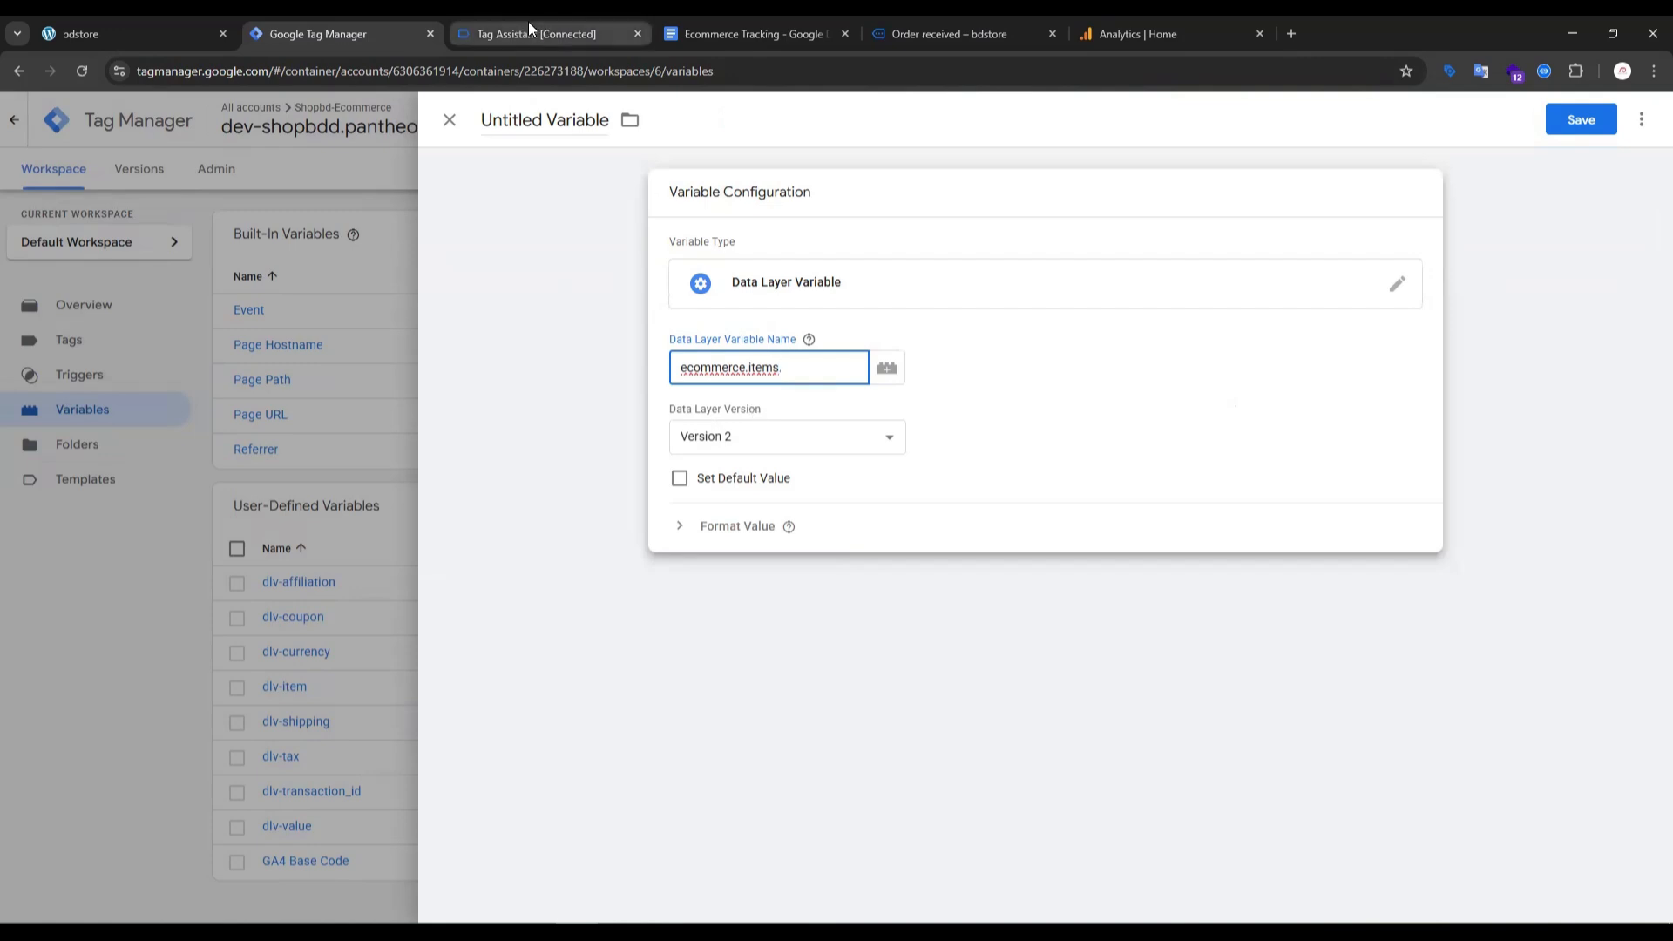
- Check the guide's item index and extend the data layer variable name to "ecommerce.items.0."
{"action": "left_click", "coordinate": [771, 31]}
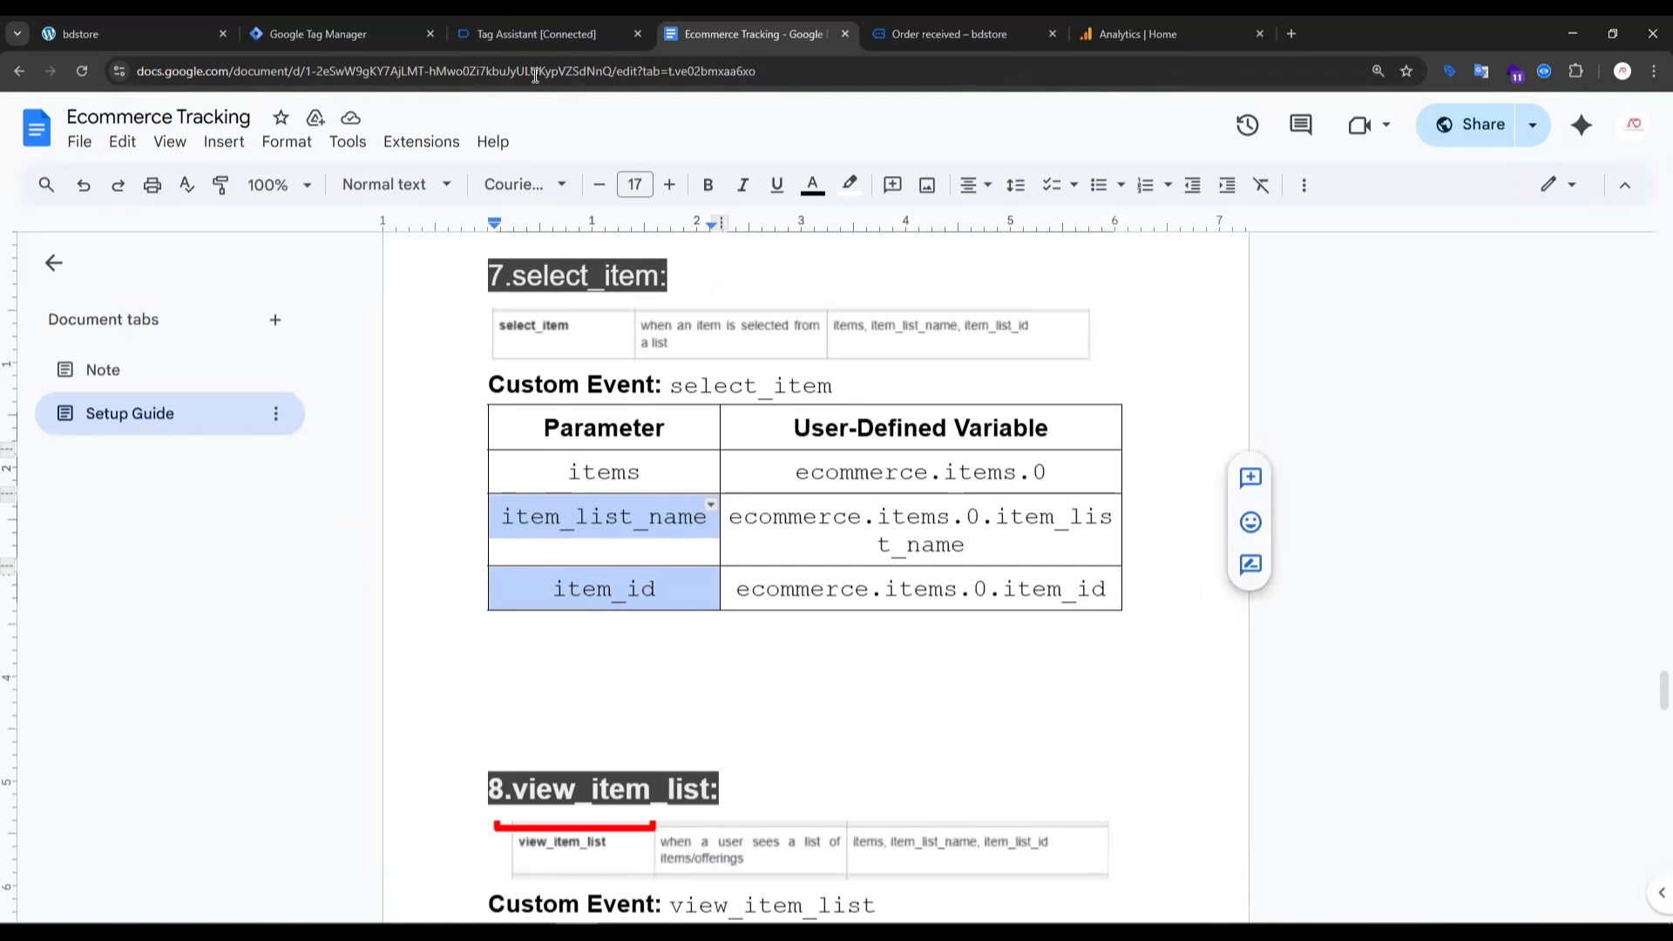
{"action": "left_click", "coordinate": [318, 33]}
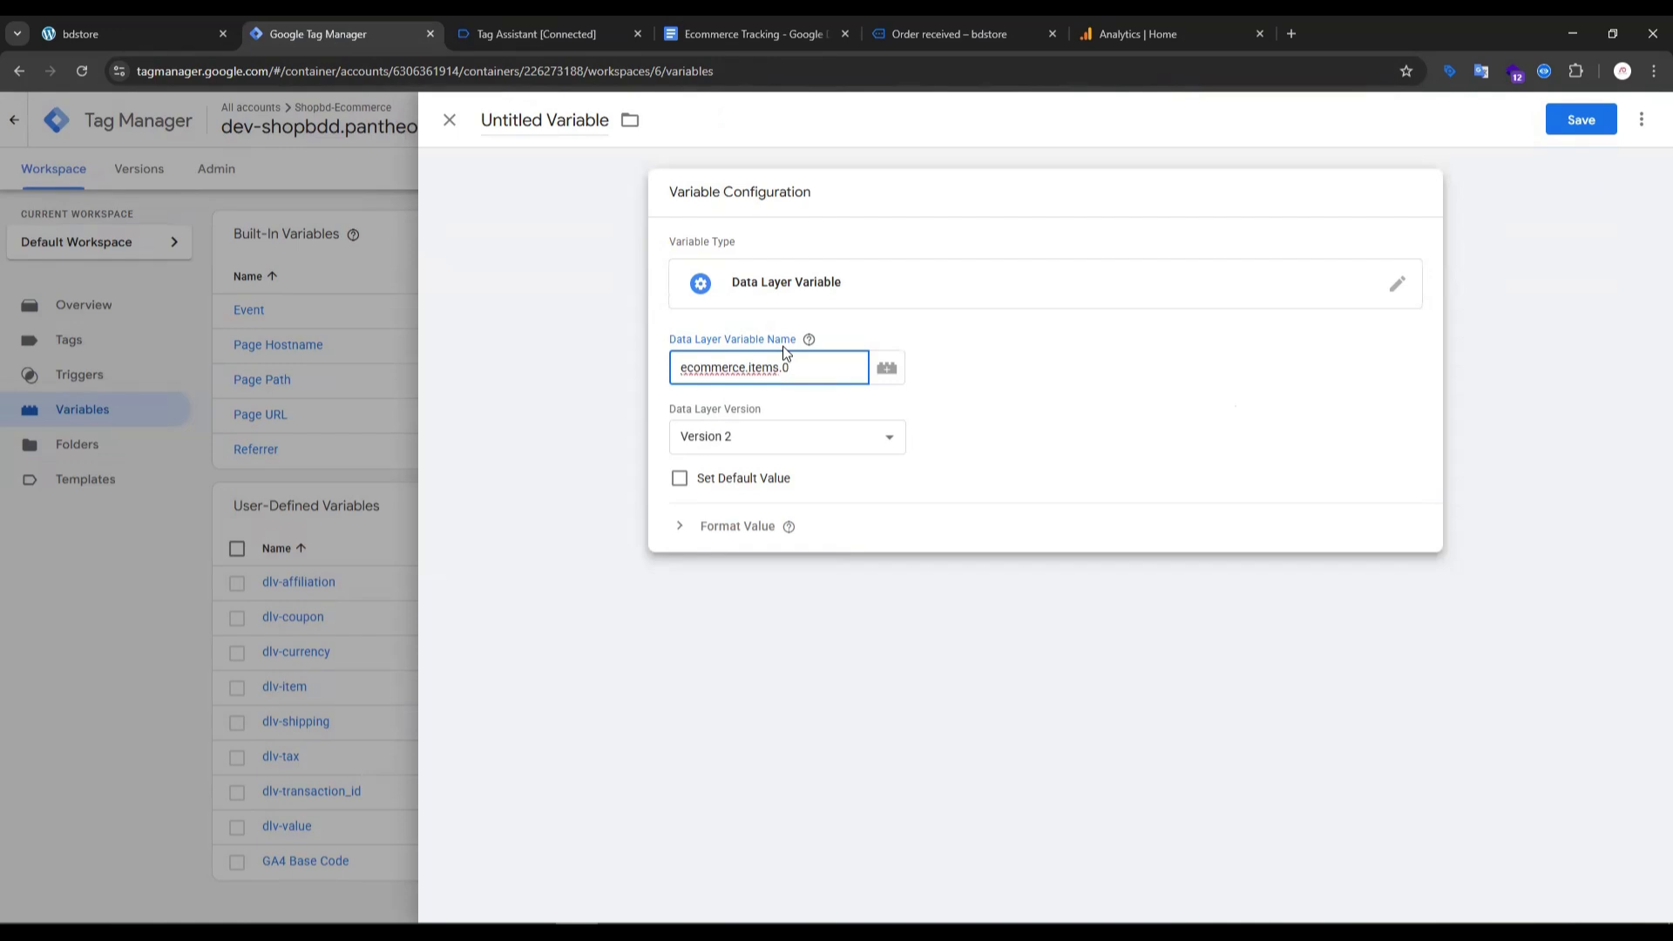
{"action": "type", "text": "."}
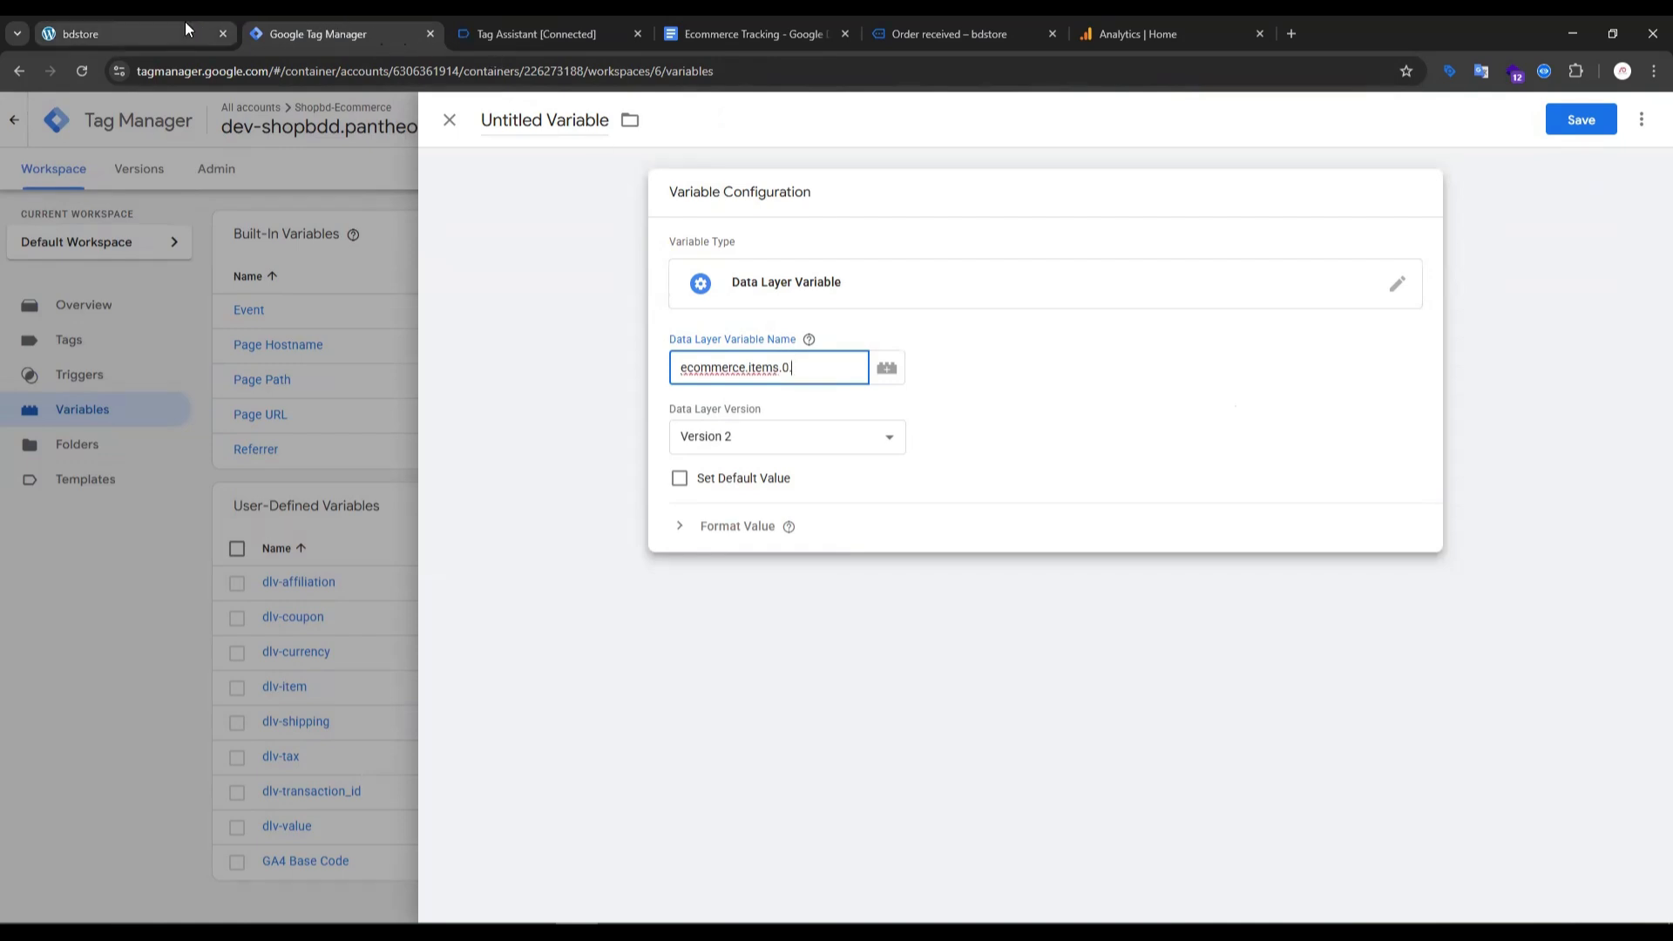
- Copy item_list_name from the API call to complete the variable name as "ecommerce.items.0.item_list_name", and check it against the guide
{"action": "left_click", "coordinate": [541, 34]}
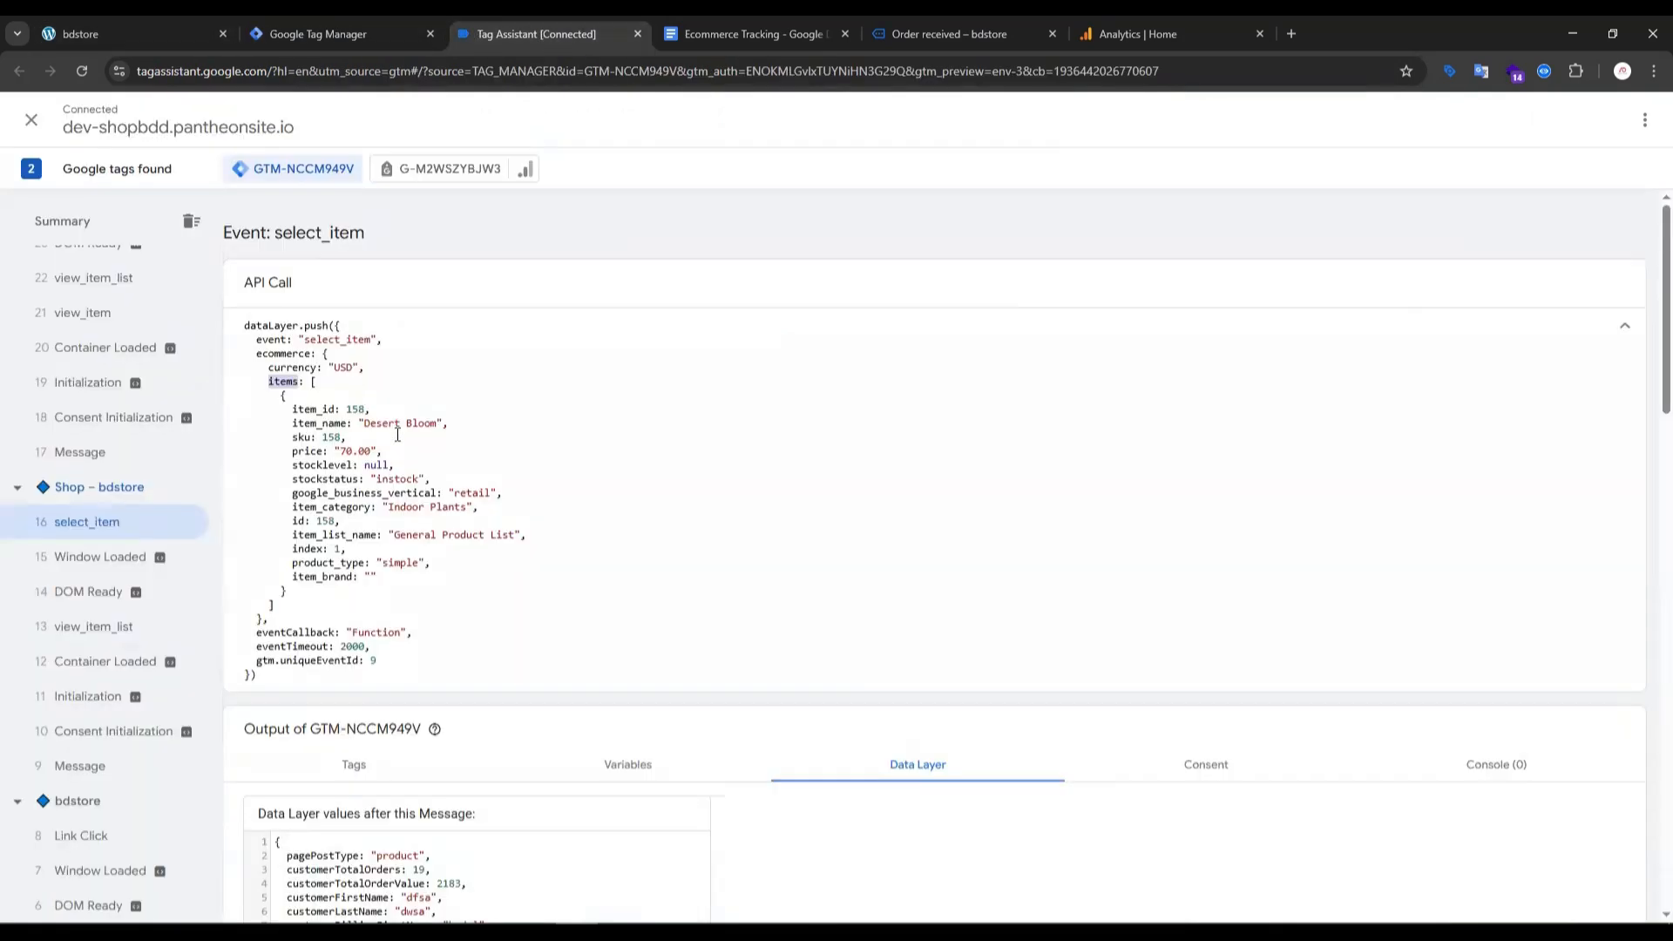
{"action": "double_click", "coordinate": [335, 536]}
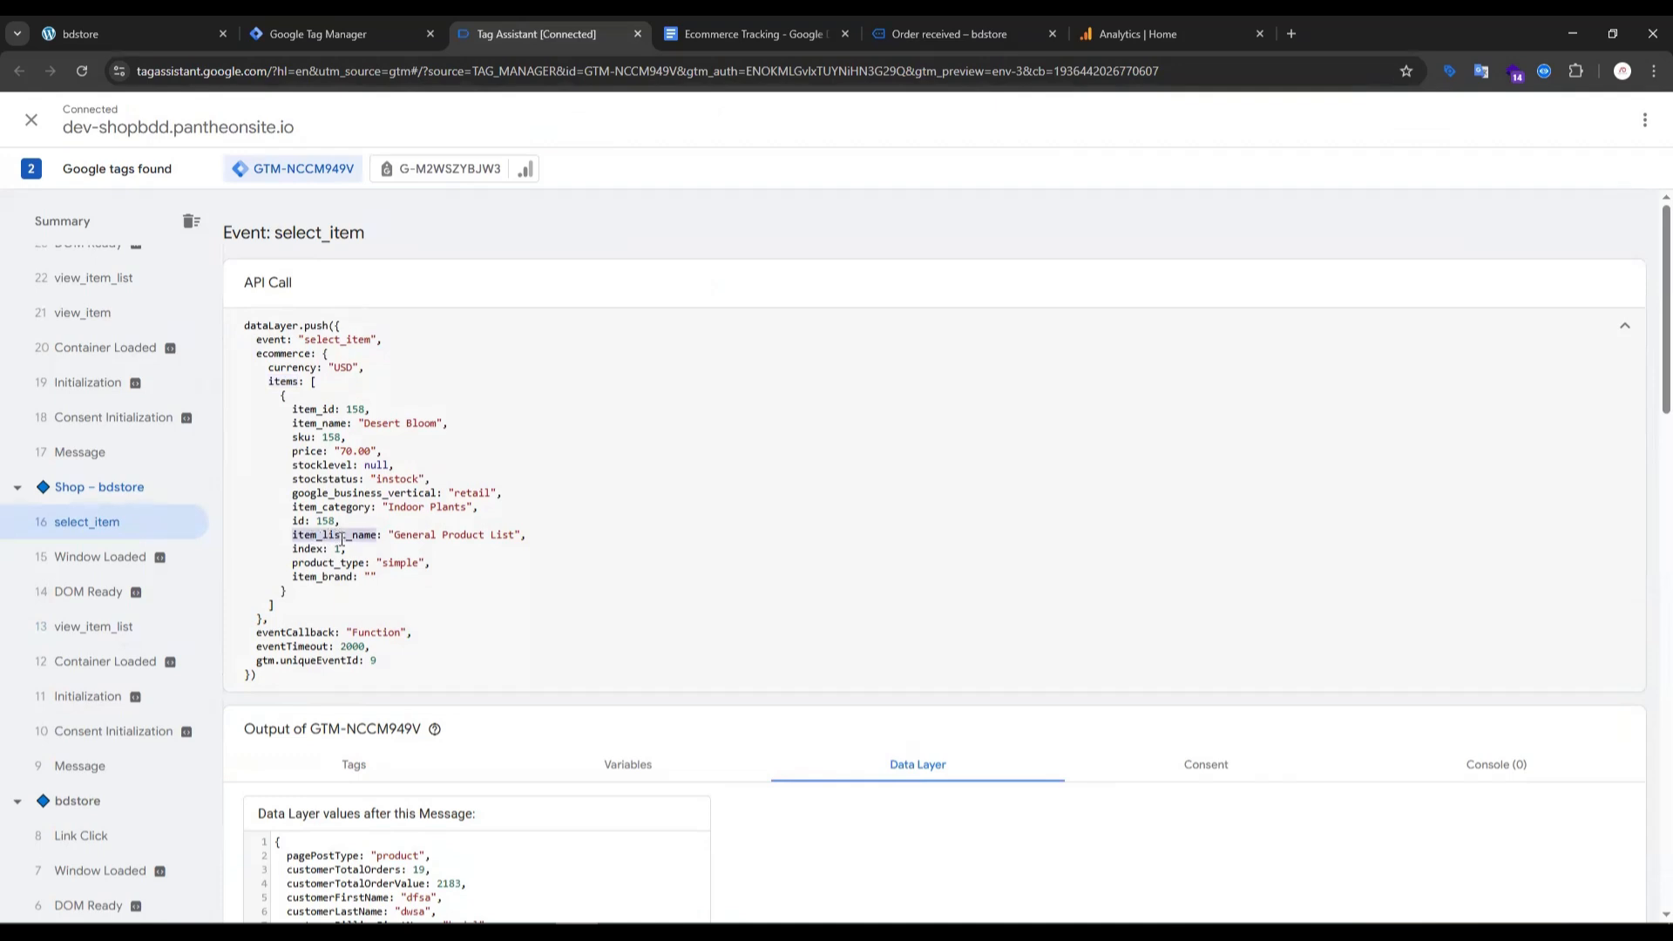
{"action": "left_click", "coordinate": [356, 33]}
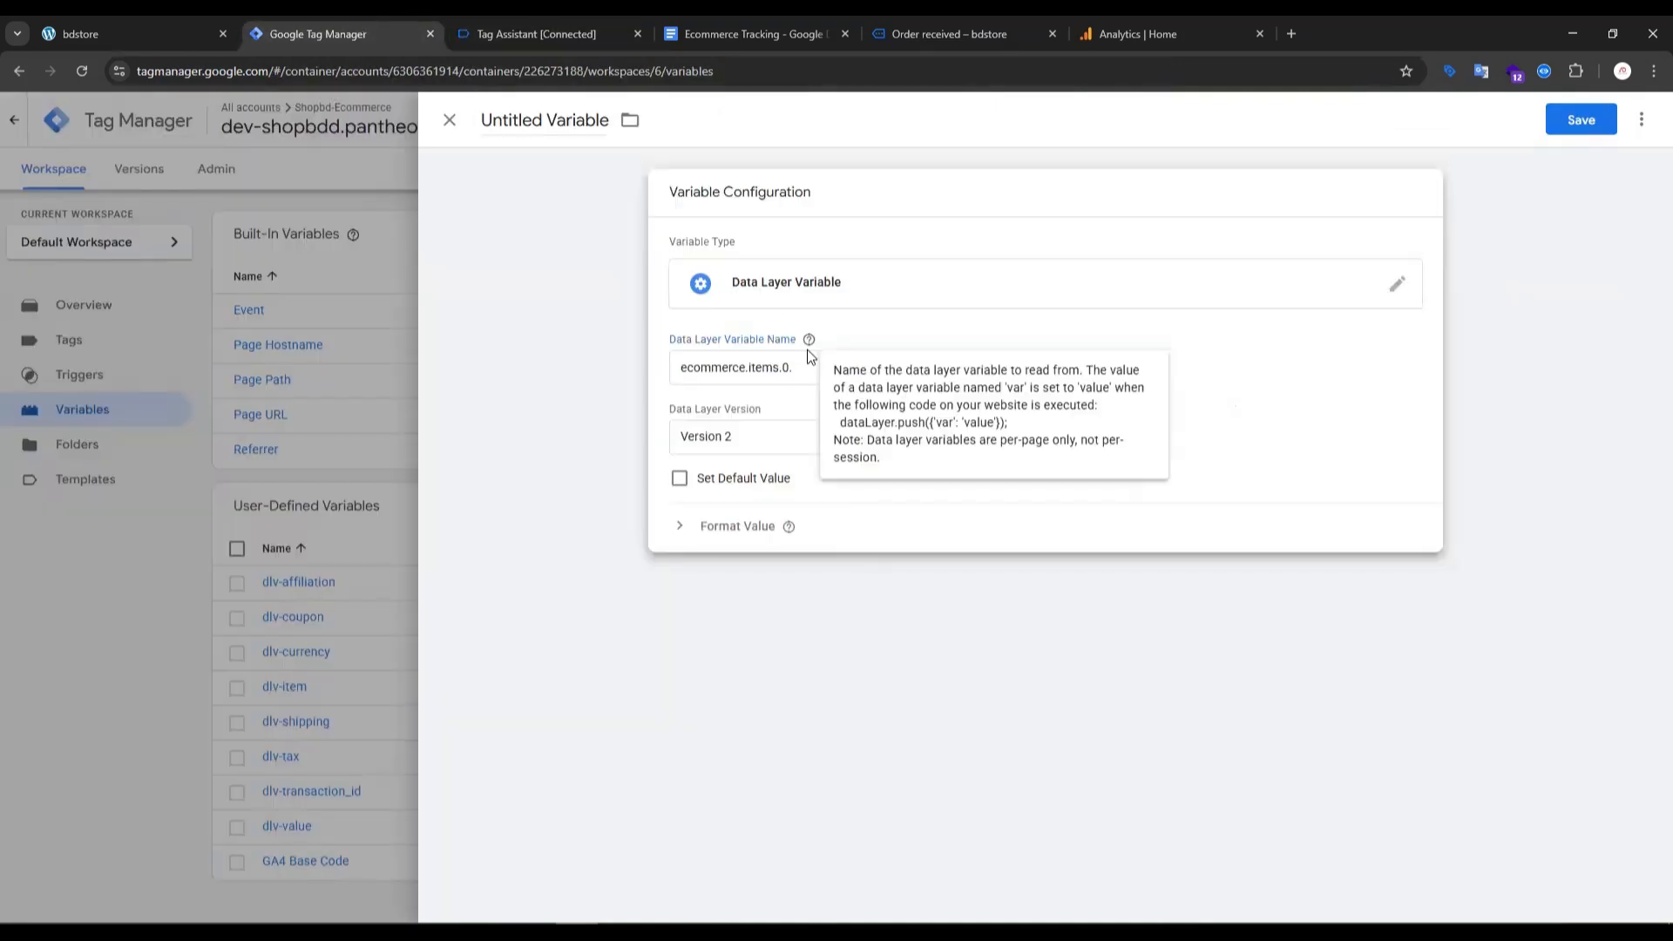
{"action": "left_click", "coordinate": [801, 366]}
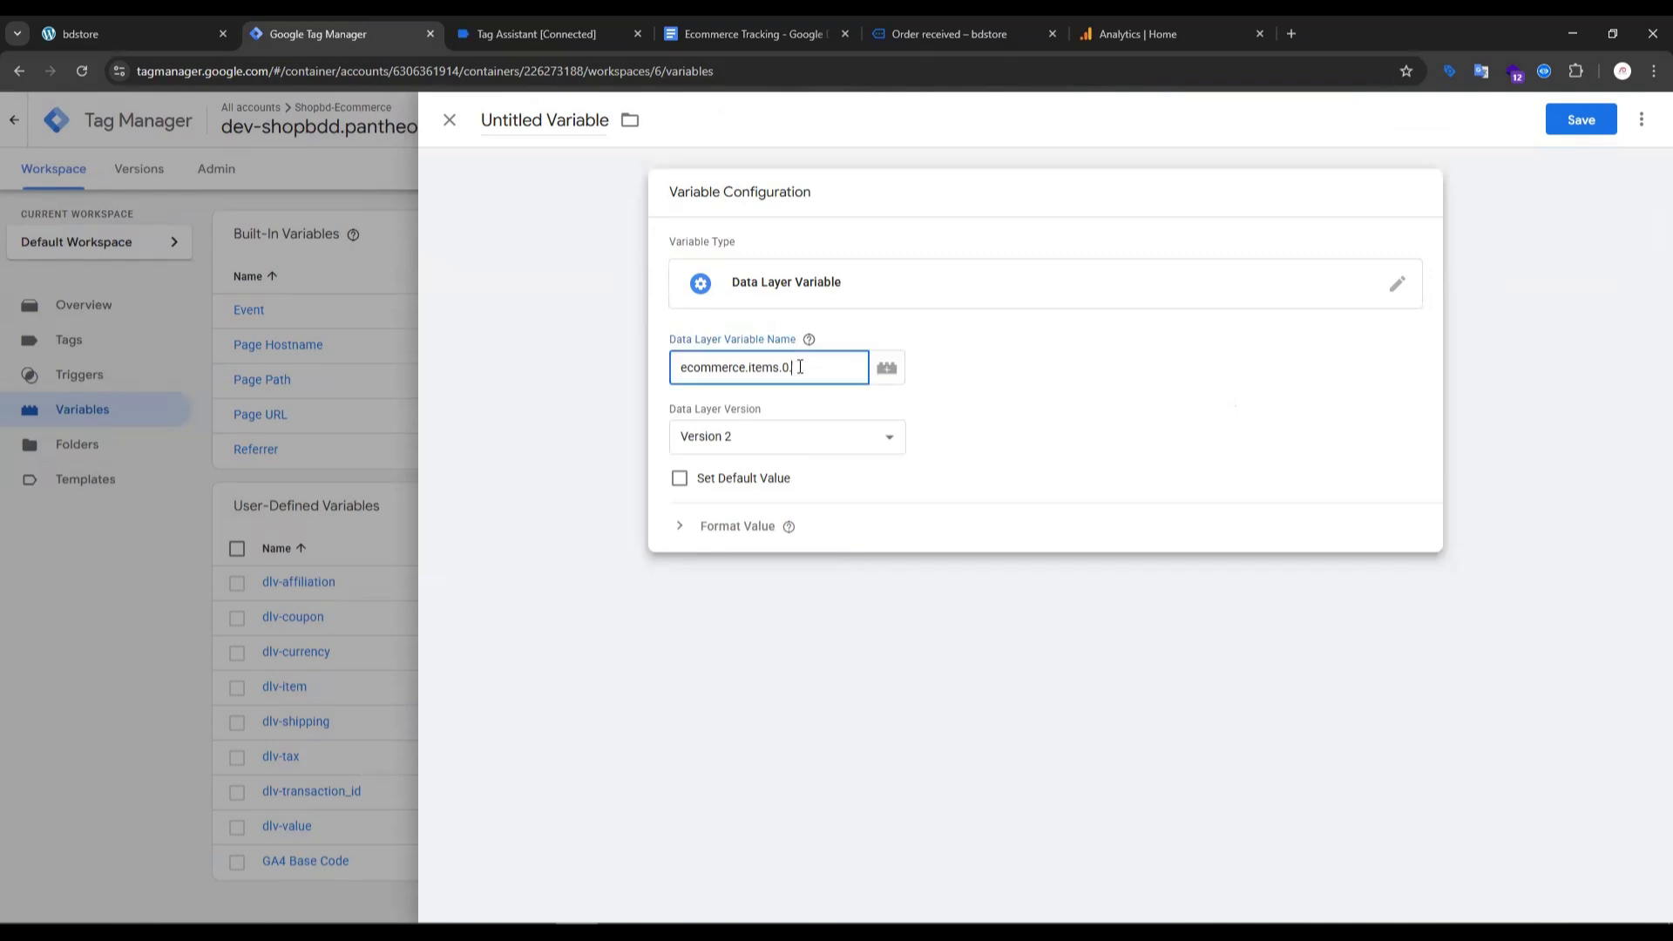
{"action": "key", "text": "ctrl+v"}
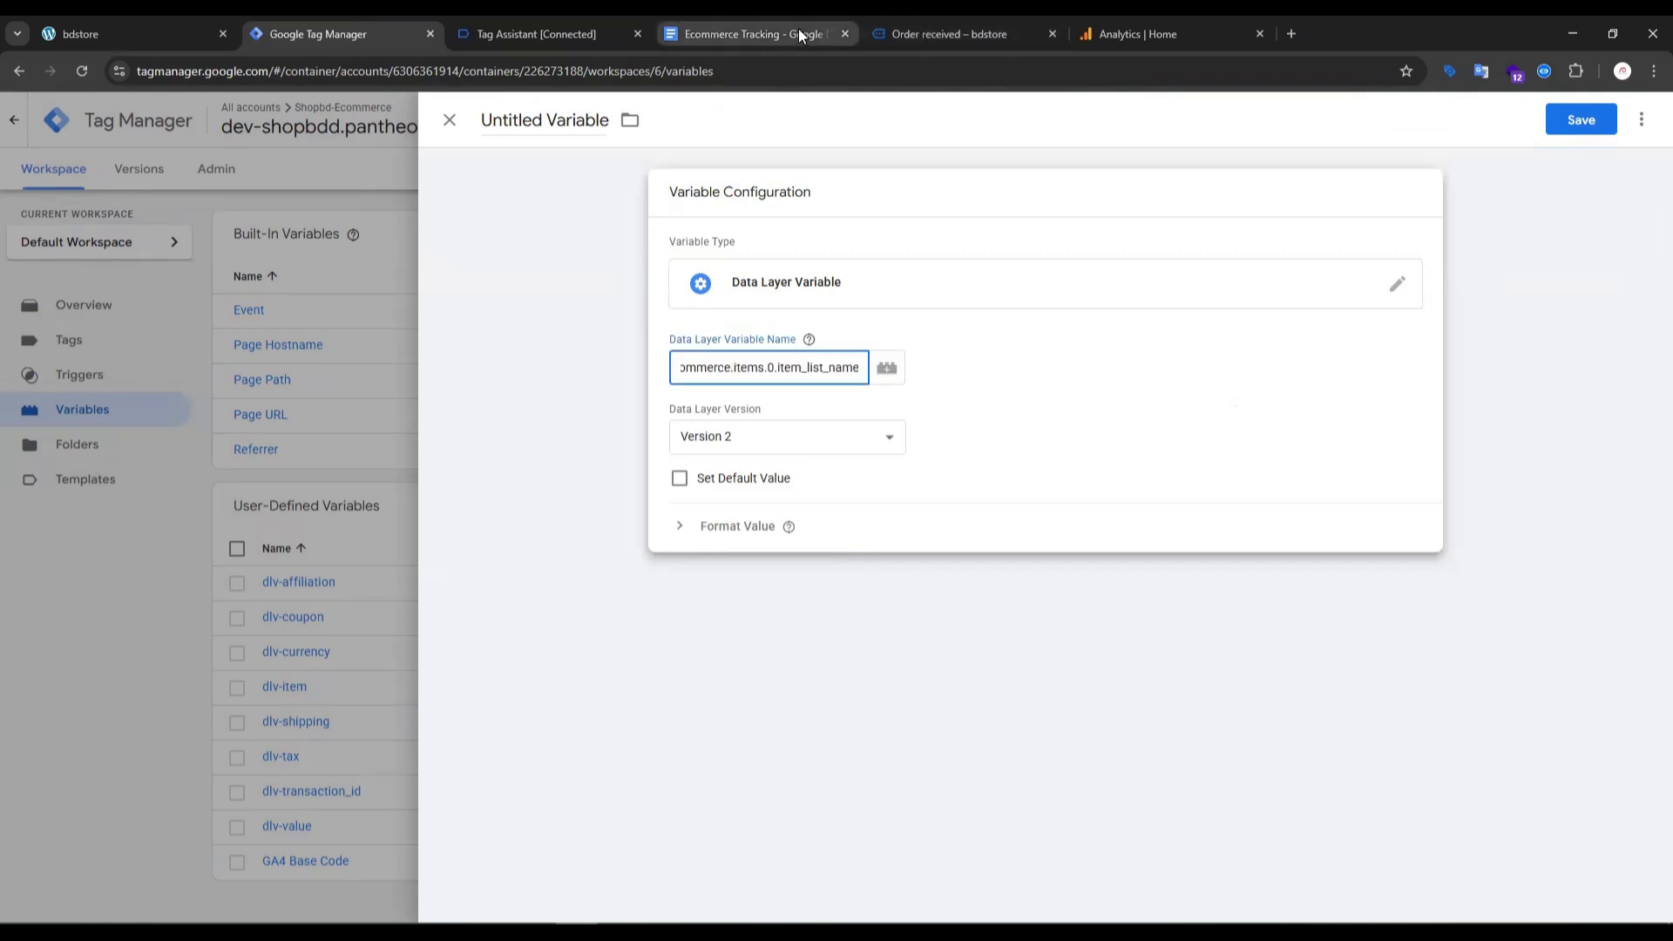
{"action": "left_click", "coordinate": [745, 34]}
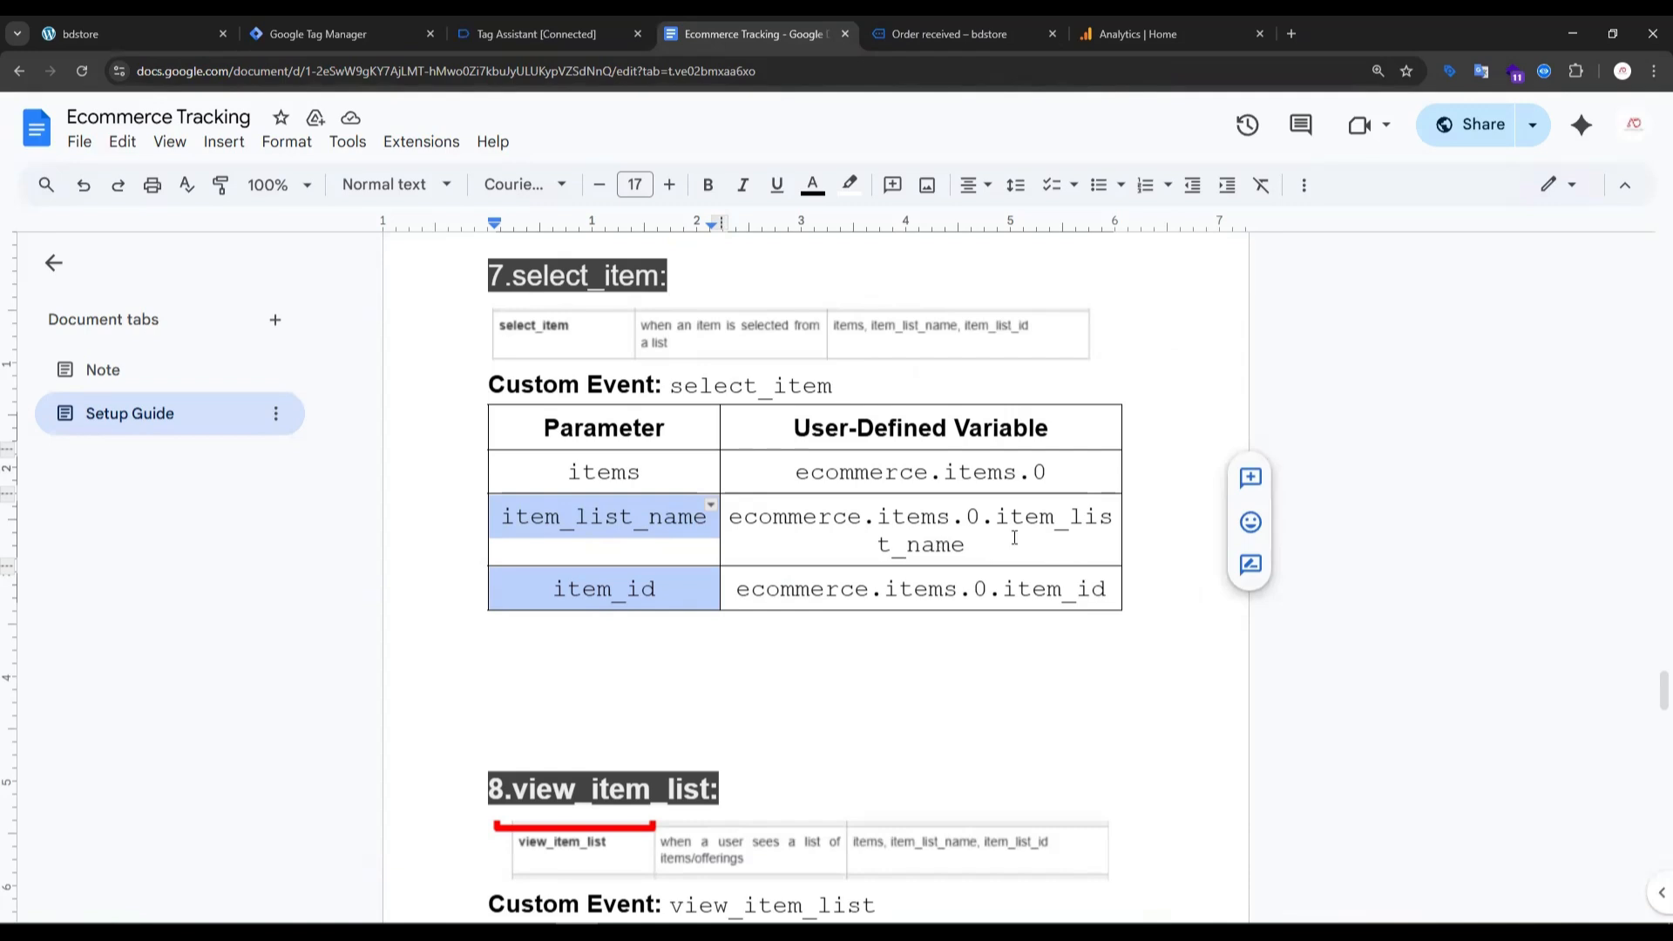
- Widen the select_item table's User-Defined Variable column in the guide, and save the new Tag Manager variable as "item_list_name"
{"action": "left_click_drag", "start_coordinate": [1126, 533], "coordinate": [1168, 533]}
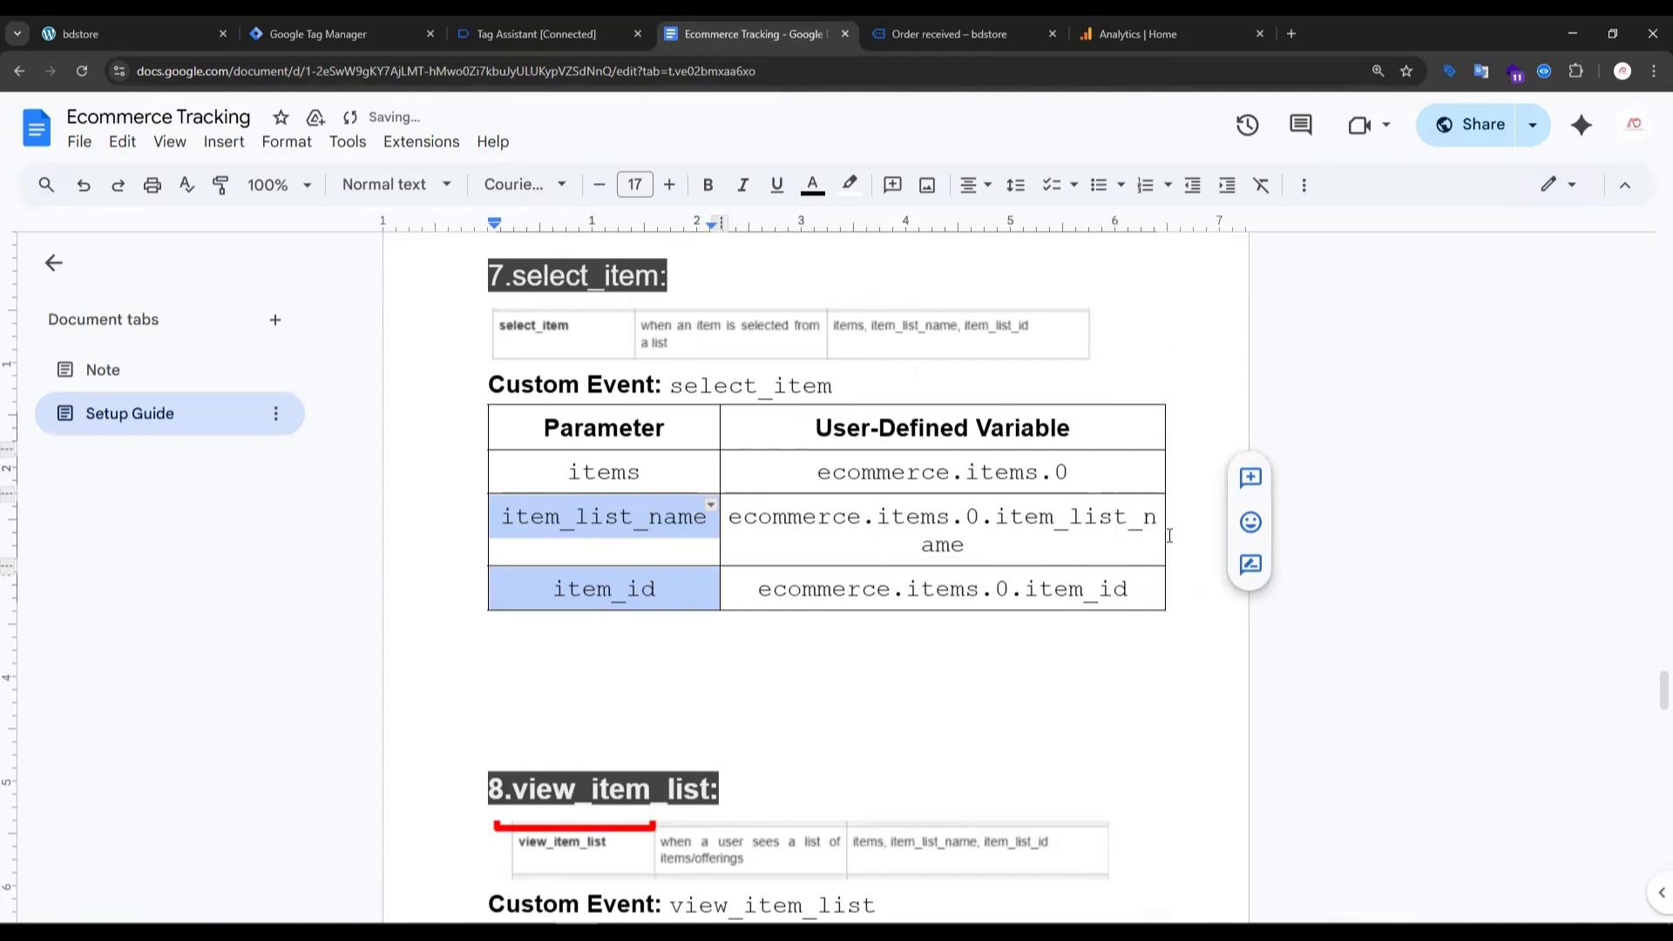
{"action": "left_click", "coordinate": [353, 32]}
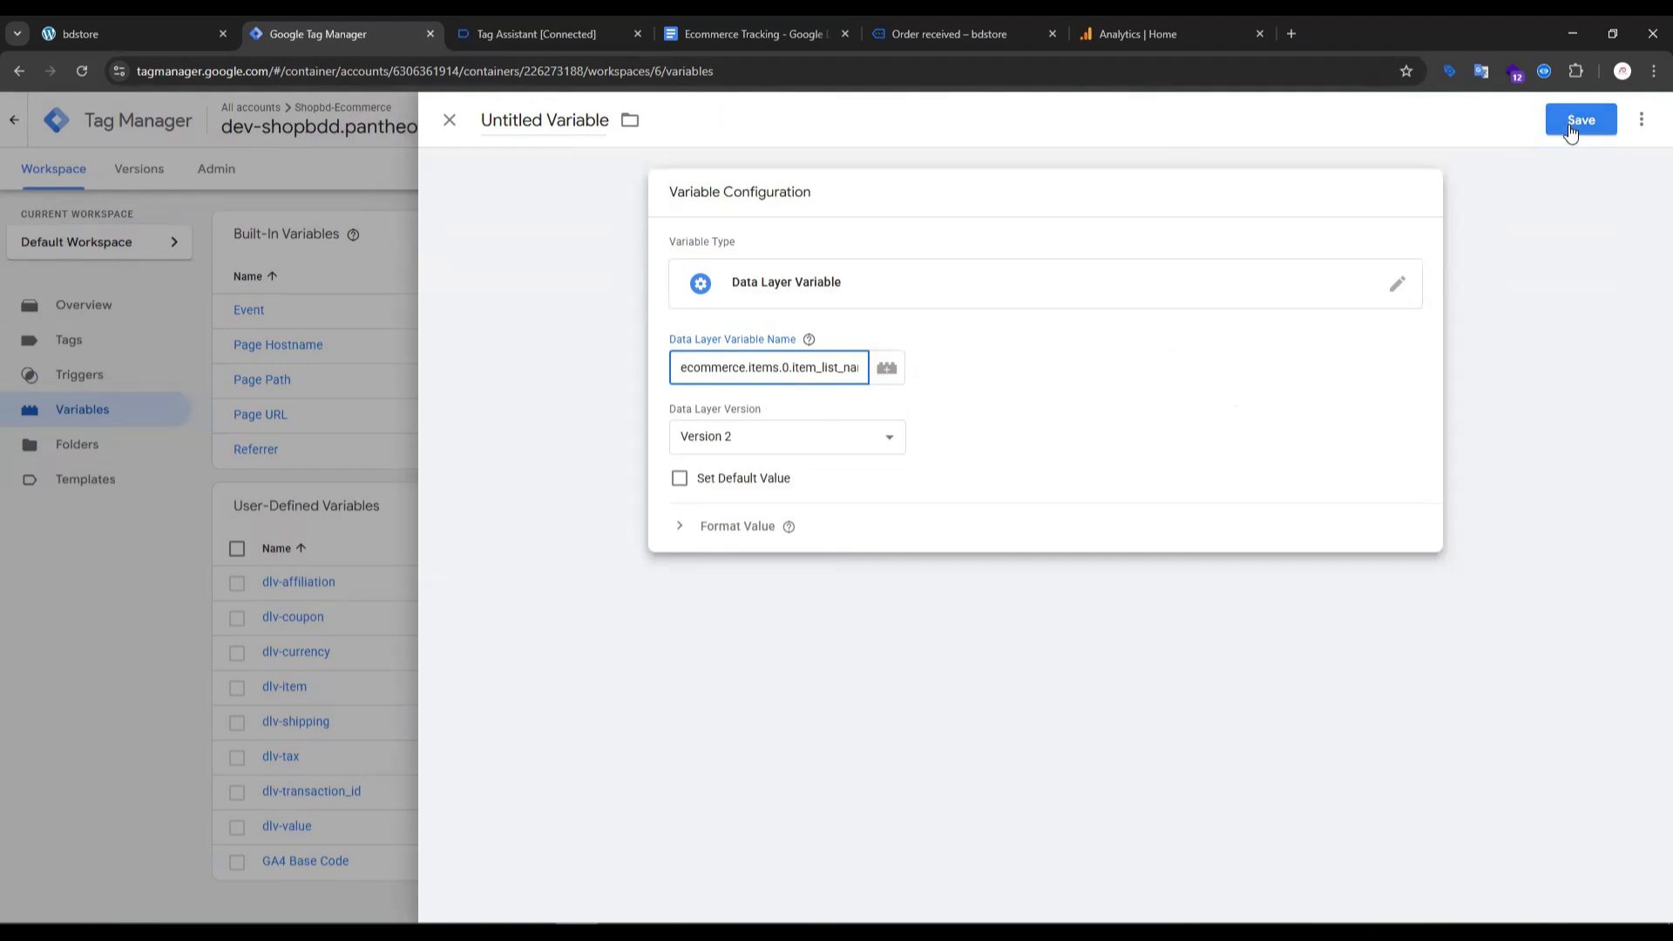
{"action": "left_click", "coordinate": [1573, 131]}
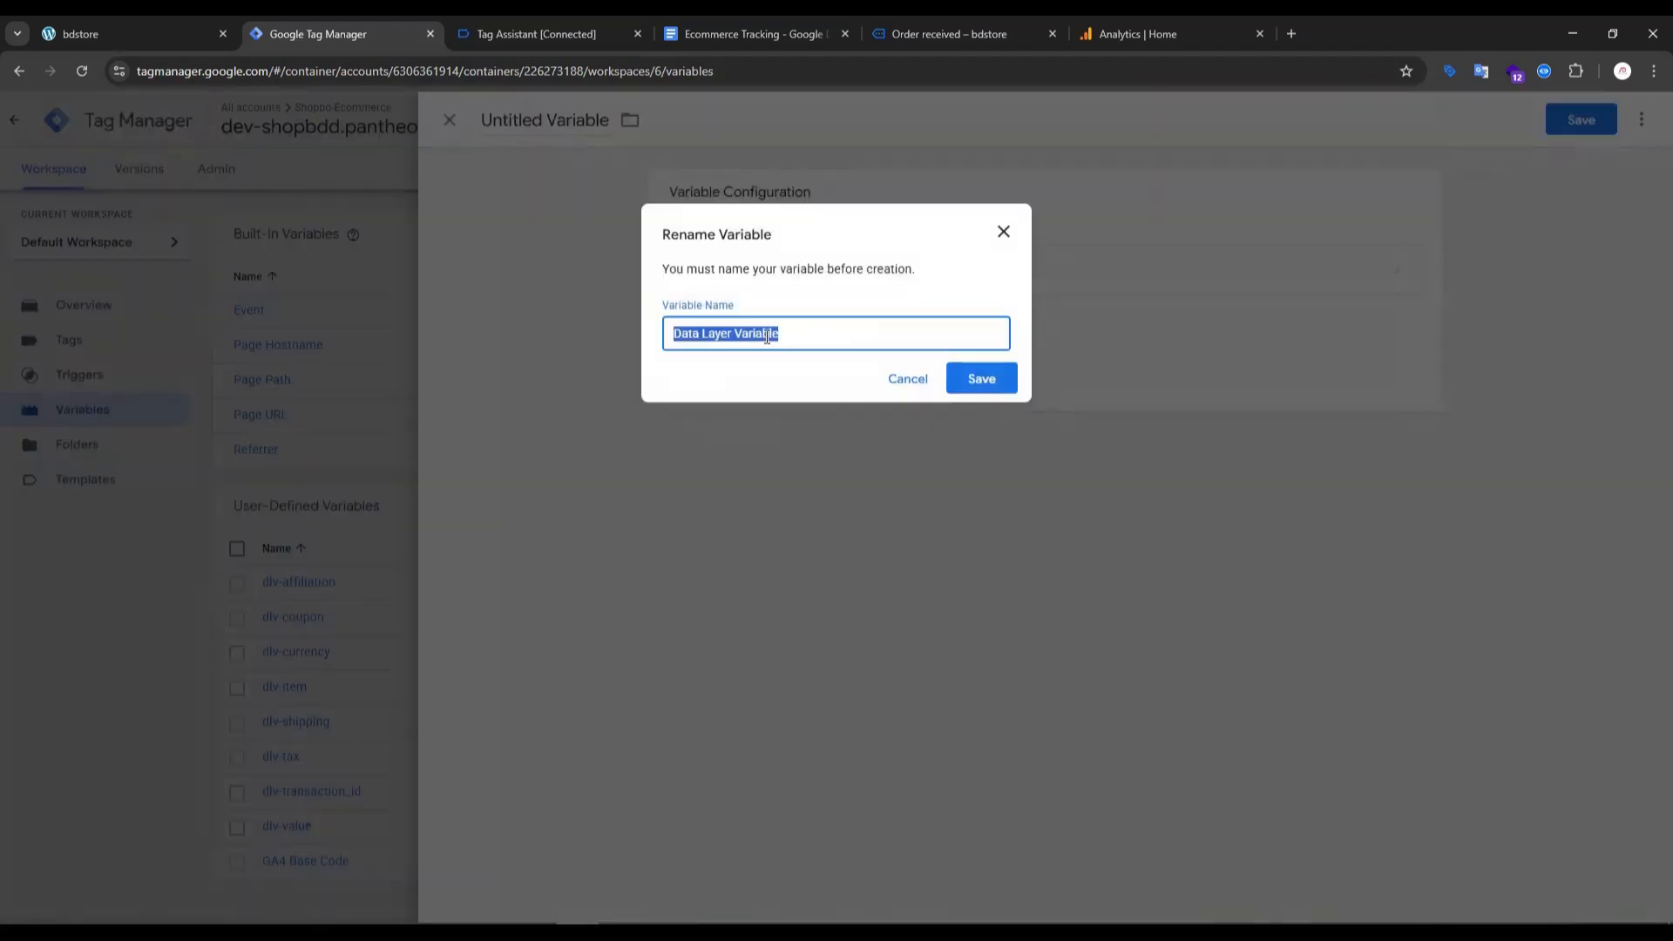
{"action": "key", "text": "ctrl+v"}
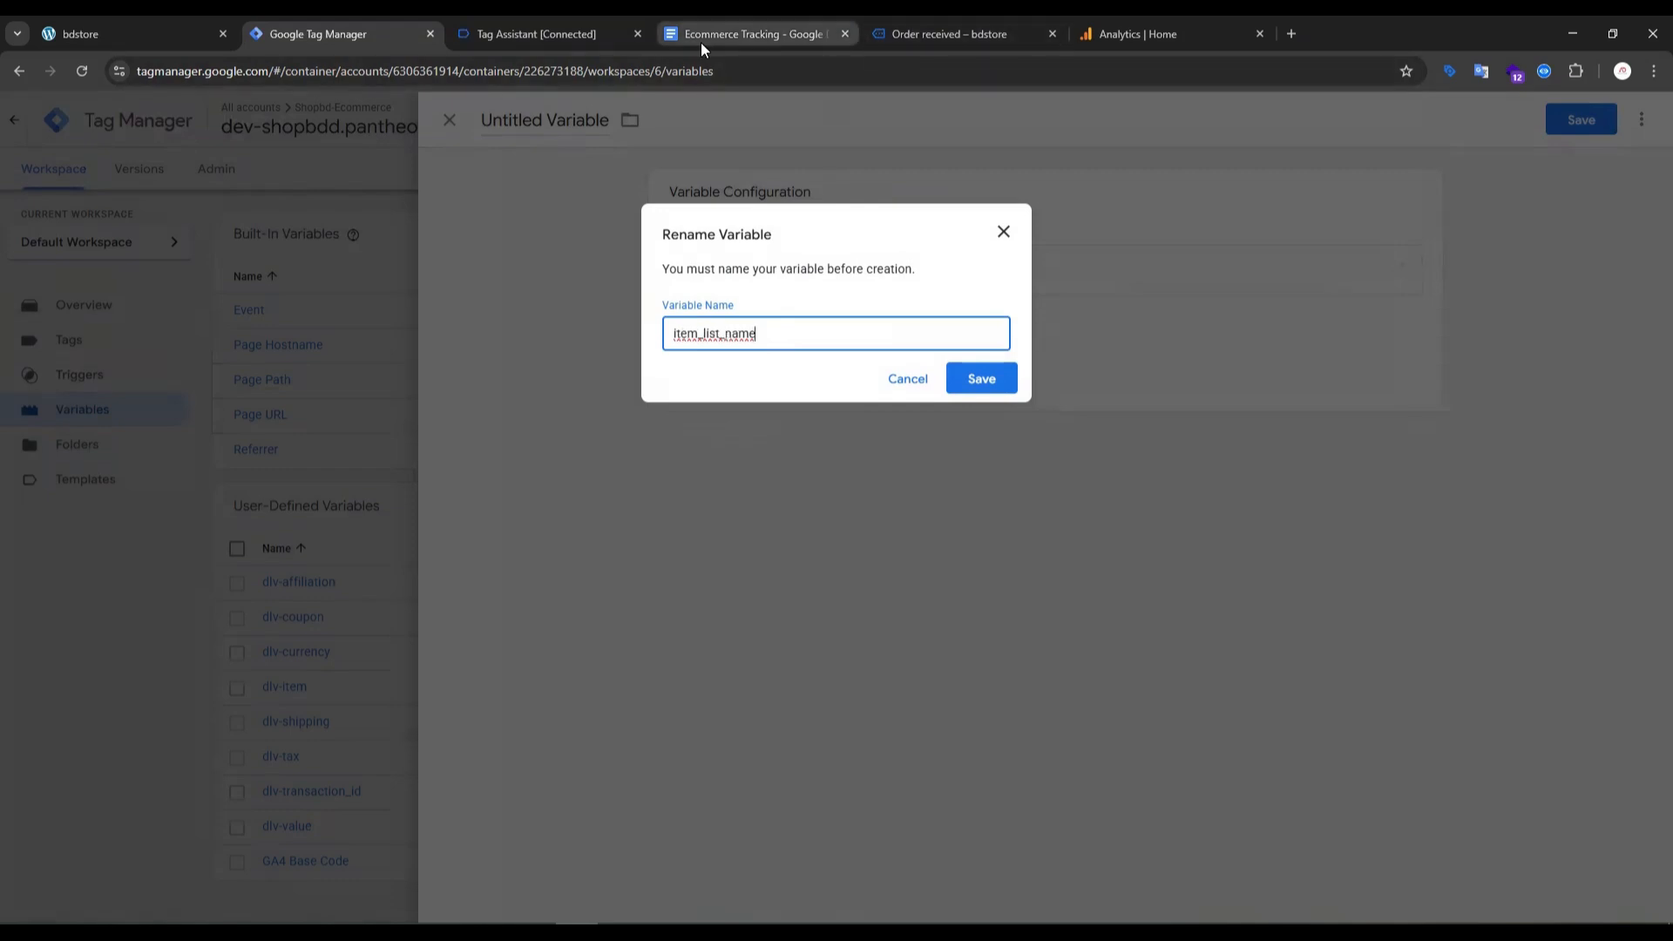
{"action": "left_click", "coordinate": [751, 34]}
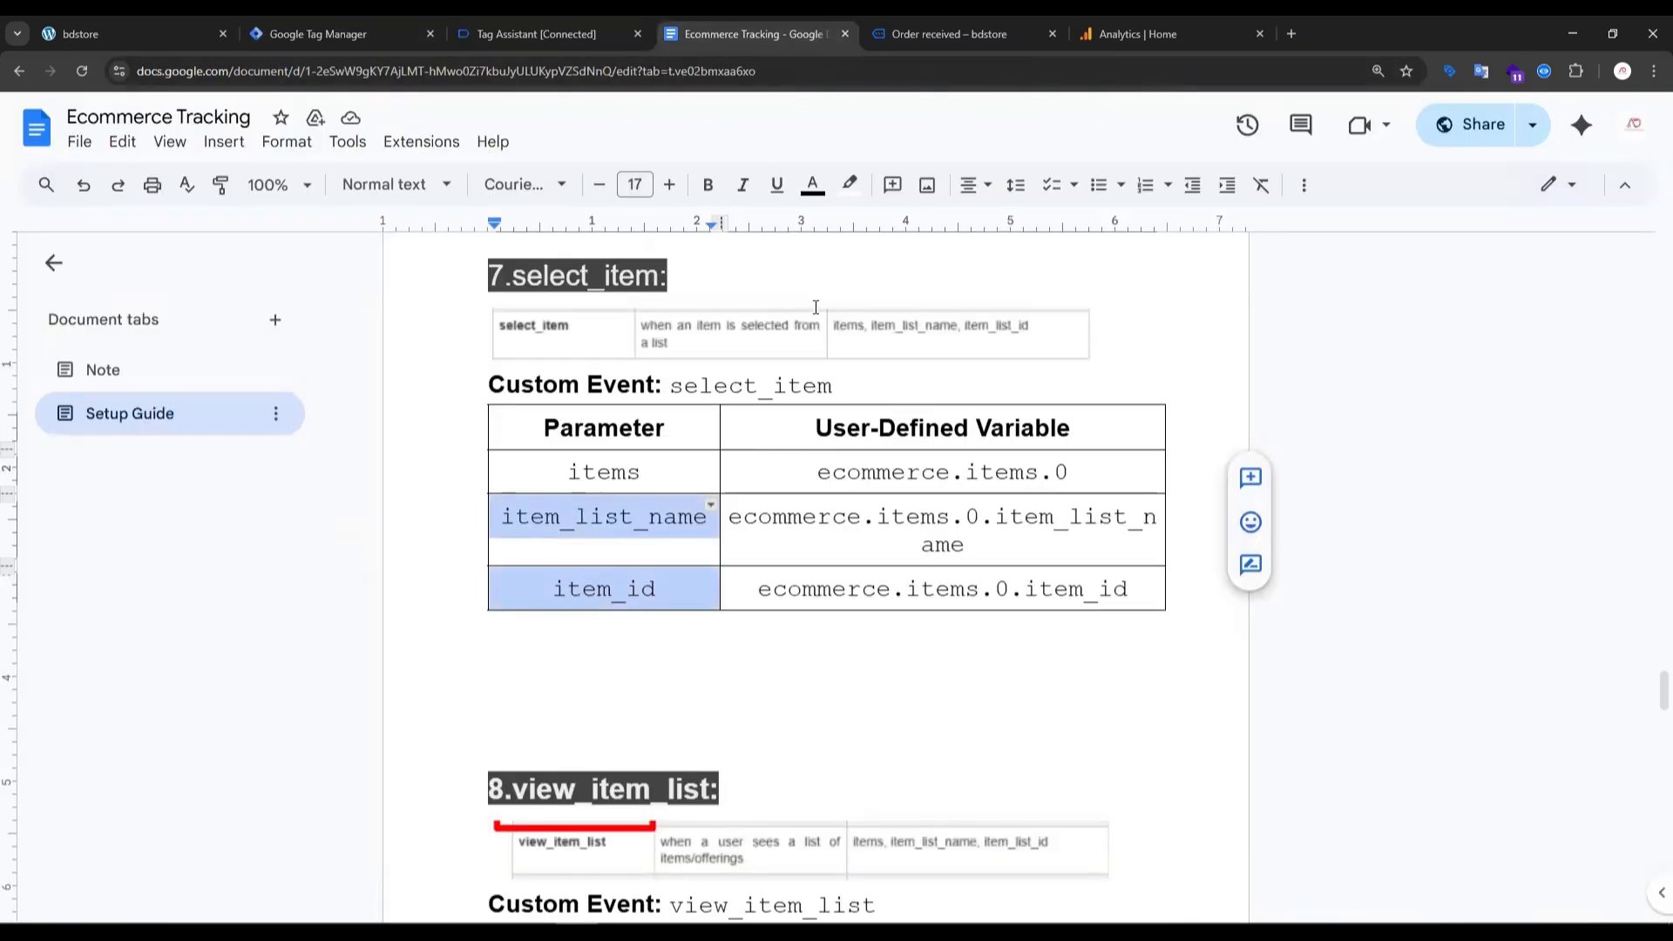
{"action": "left_click", "coordinate": [614, 34]}
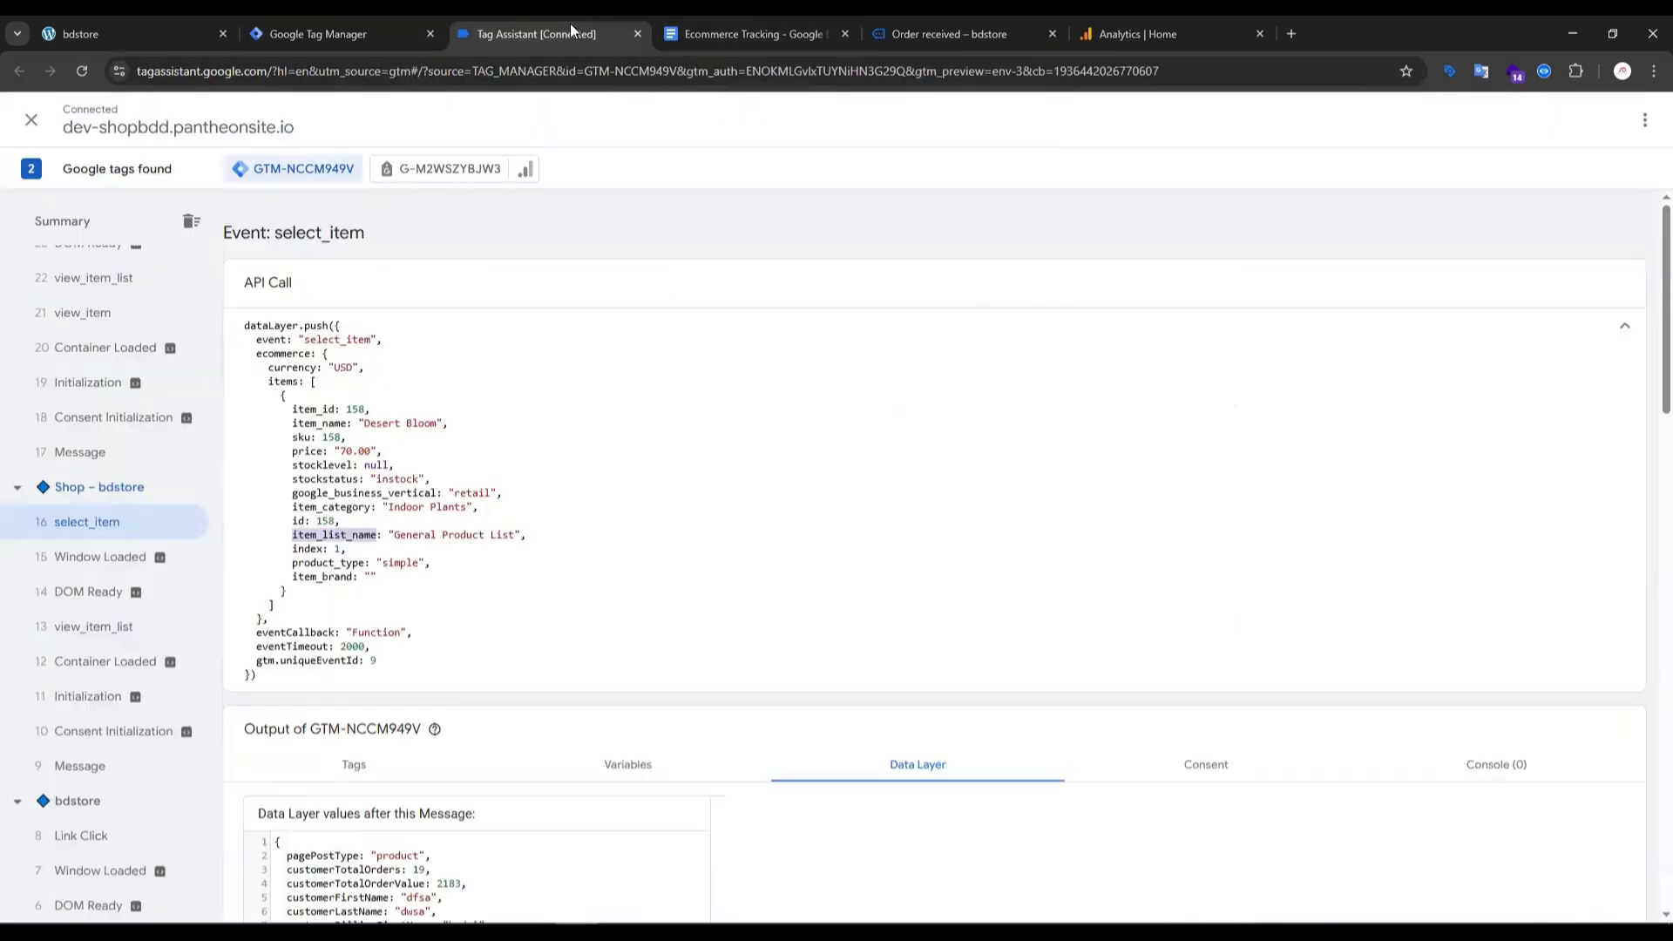
{"action": "left_click", "coordinate": [364, 33]}
{"action": "left_click", "coordinate": [970, 385]}
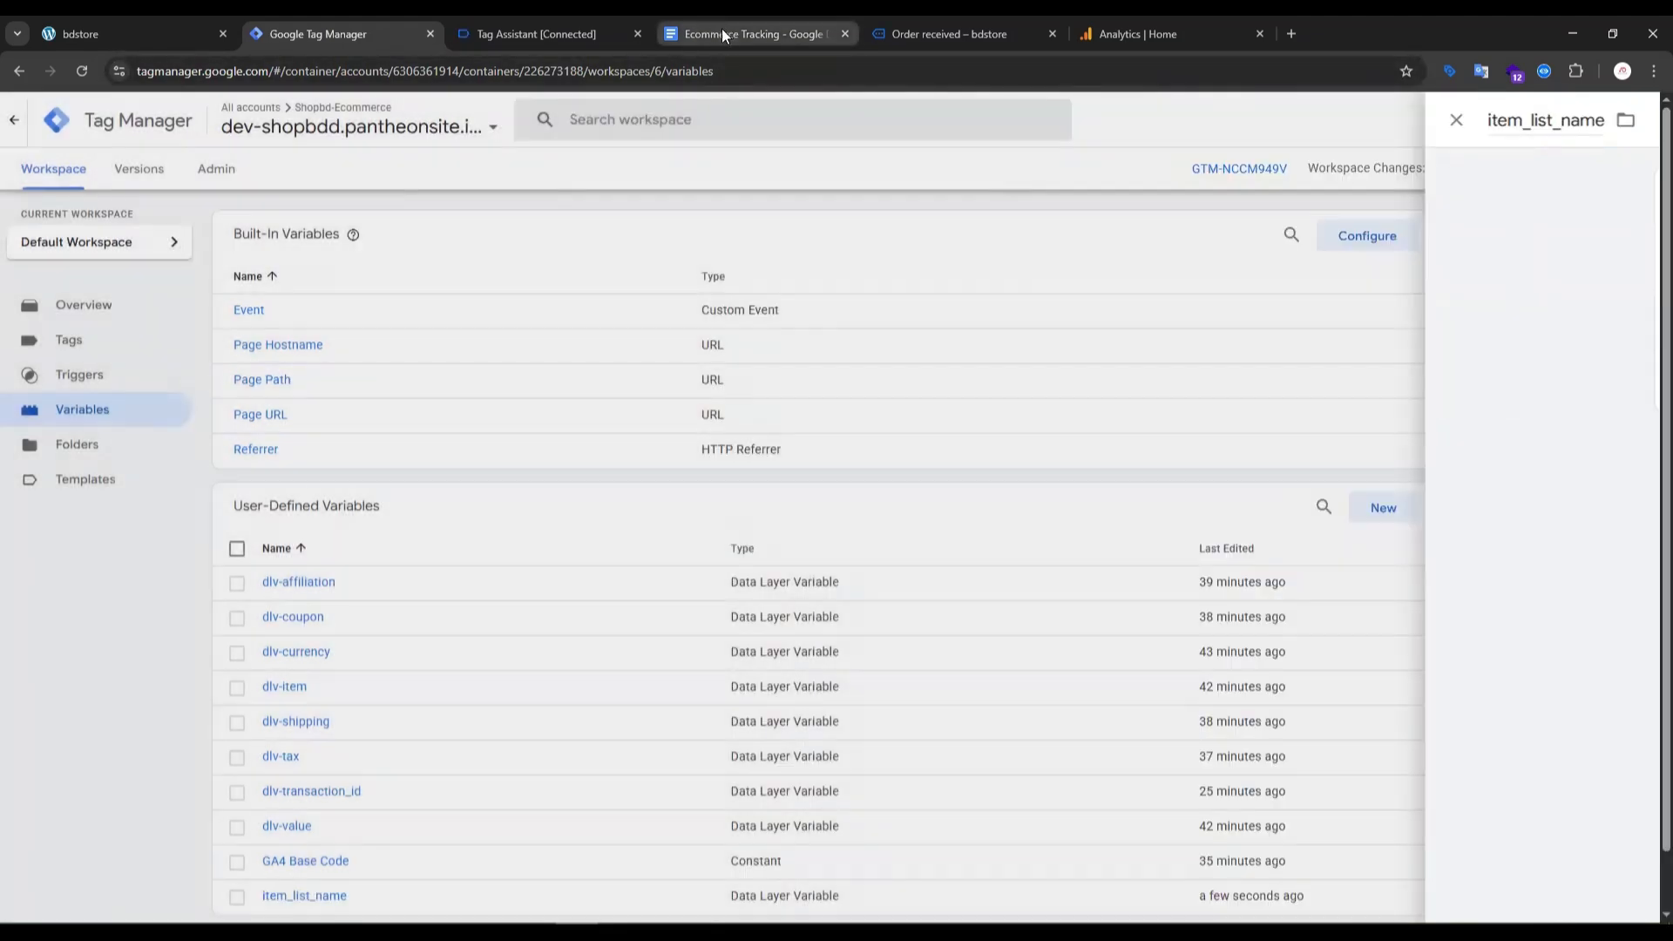
- Check the item_id parameter in the guide and copy the ecommerce key from the select_item API call
{"action": "left_click", "coordinate": [722, 33]}
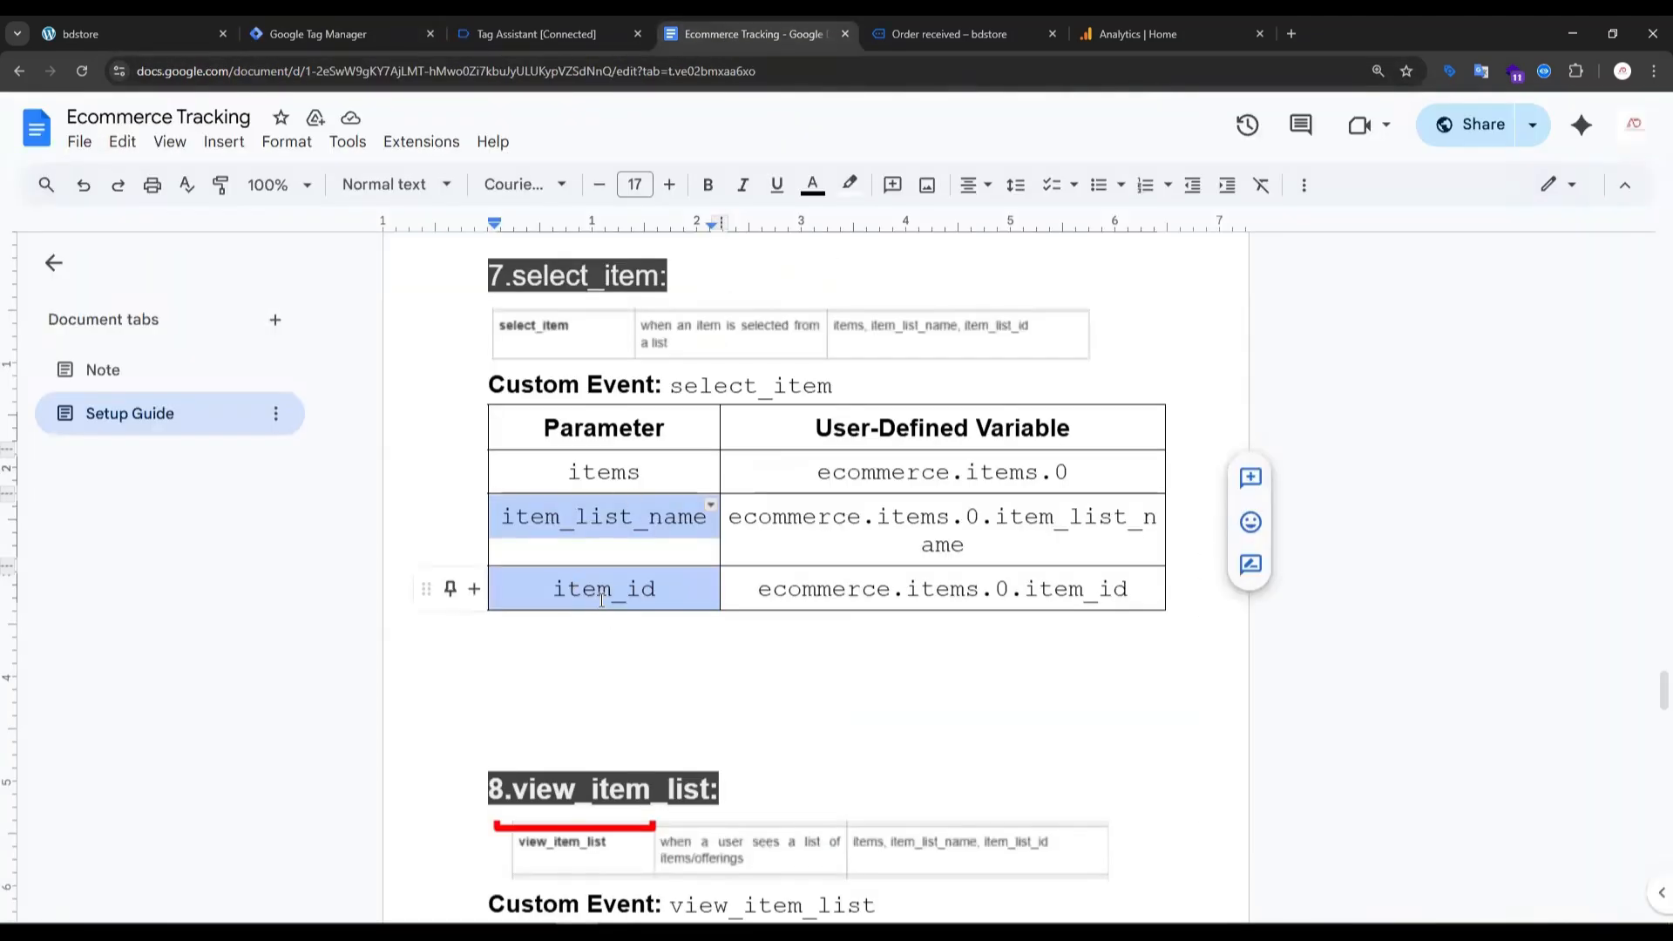
{"action": "left_click", "coordinate": [549, 35]}
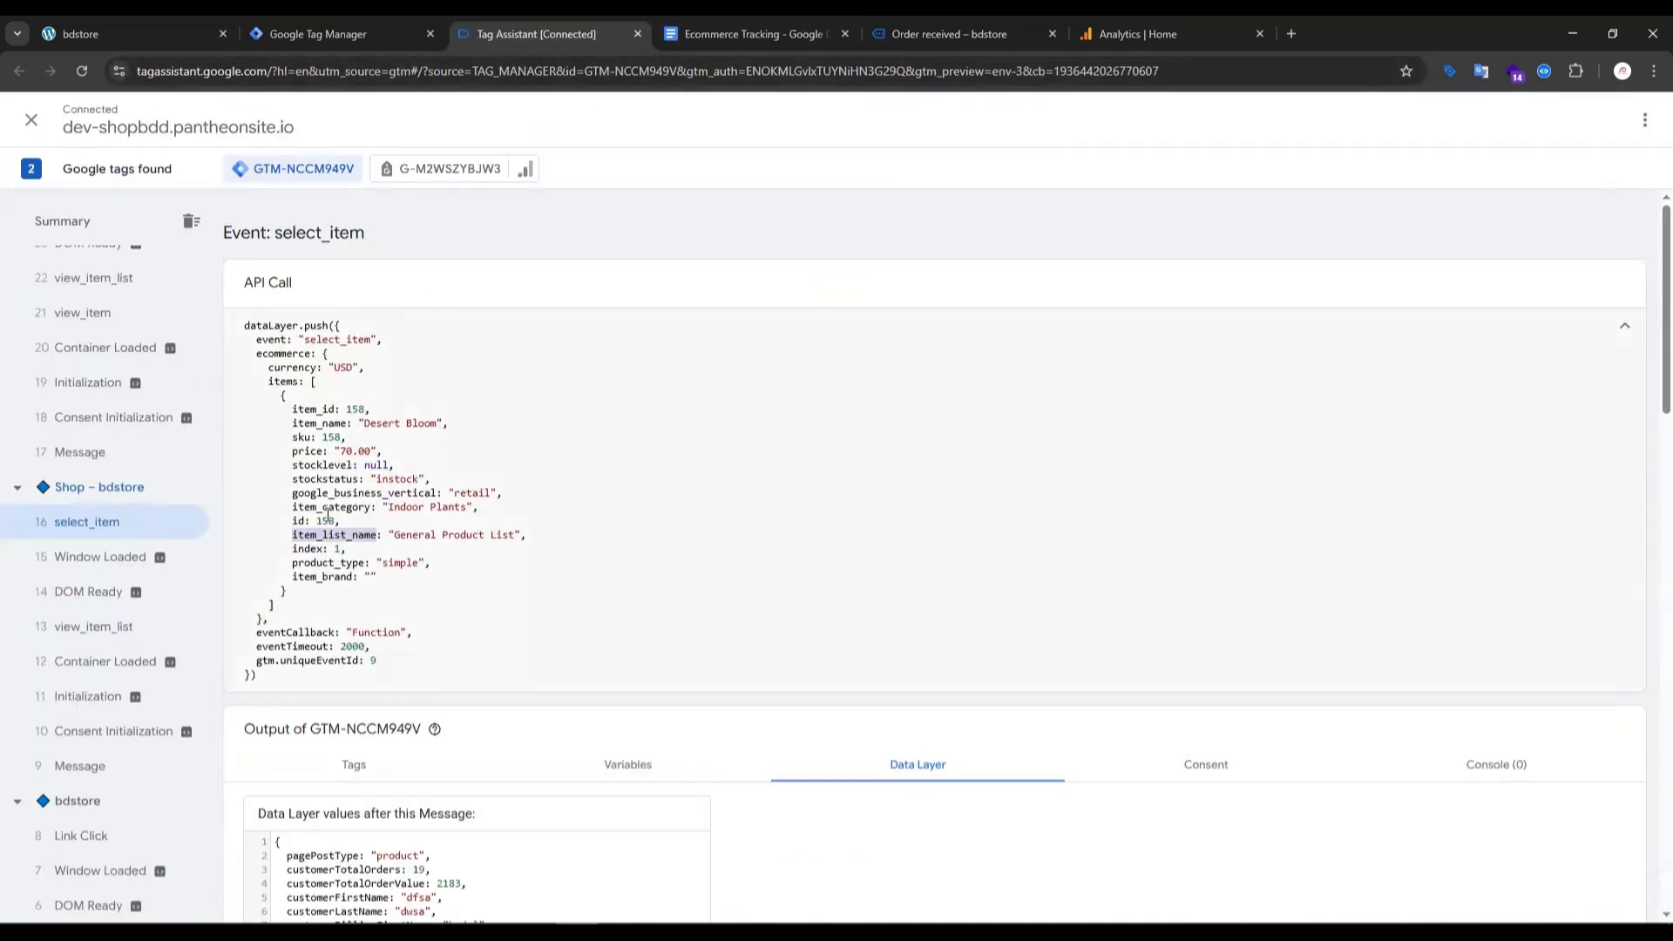
{"action": "double_click", "coordinate": [319, 410]}
{"action": "left_click", "coordinate": [281, 349]}
{"action": "double_click", "coordinate": [281, 350]}
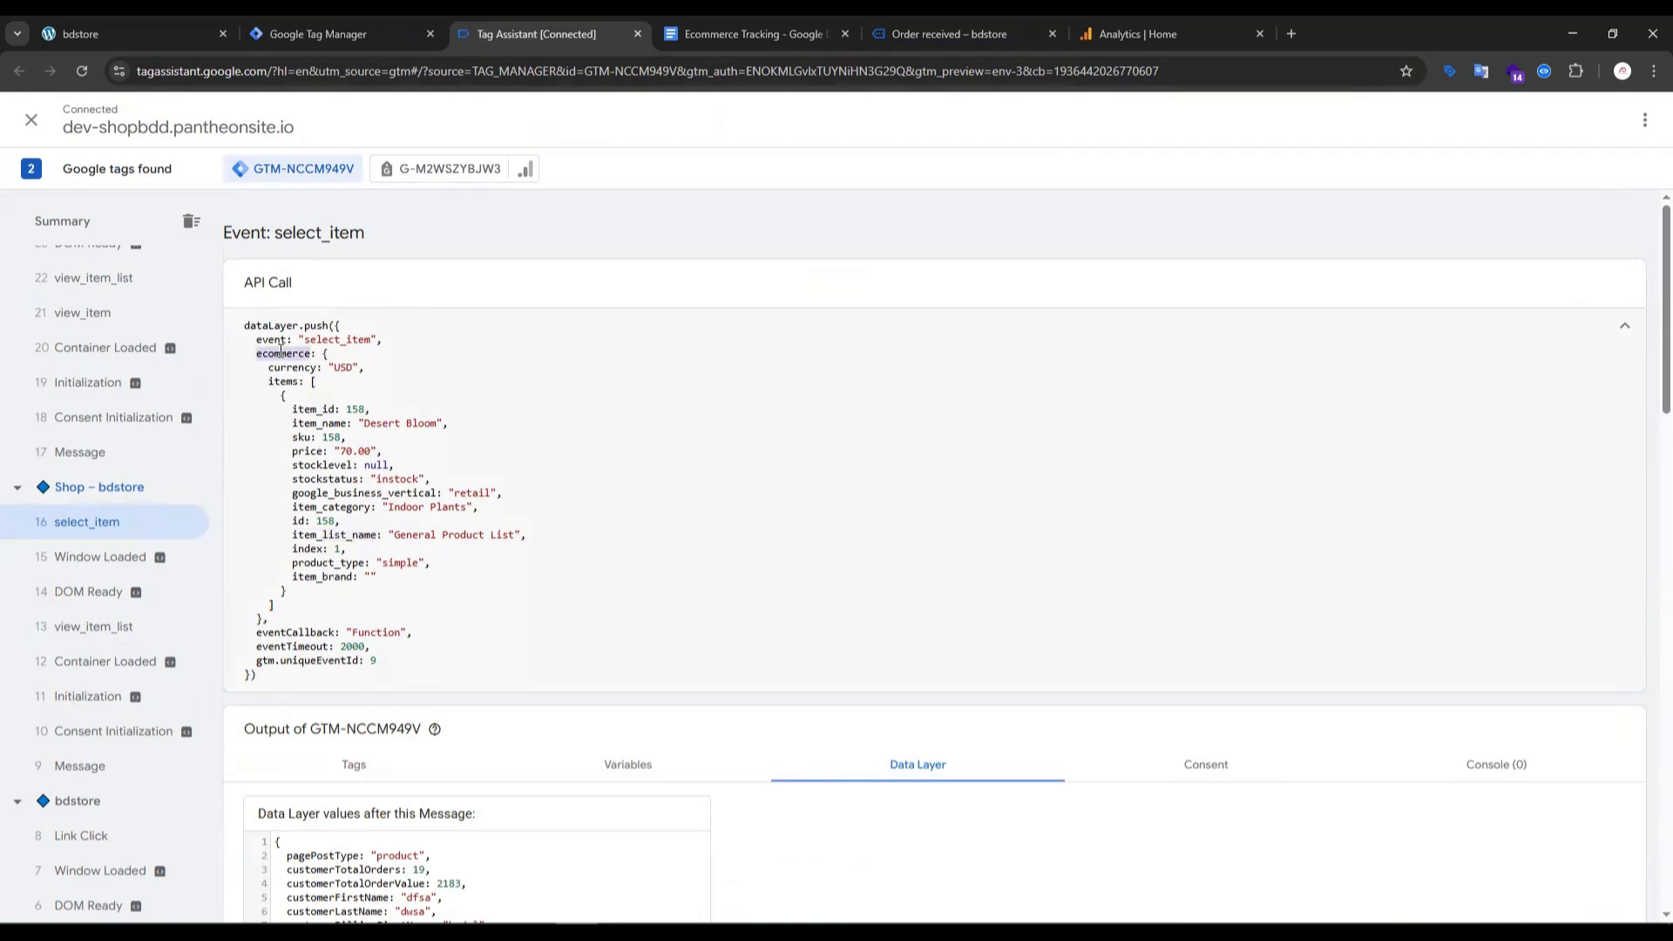
- Create another user-defined variable of type Data Layer Variable and begin its data layer variable name with "ecommerce."
{"action": "left_click", "coordinate": [344, 33]}
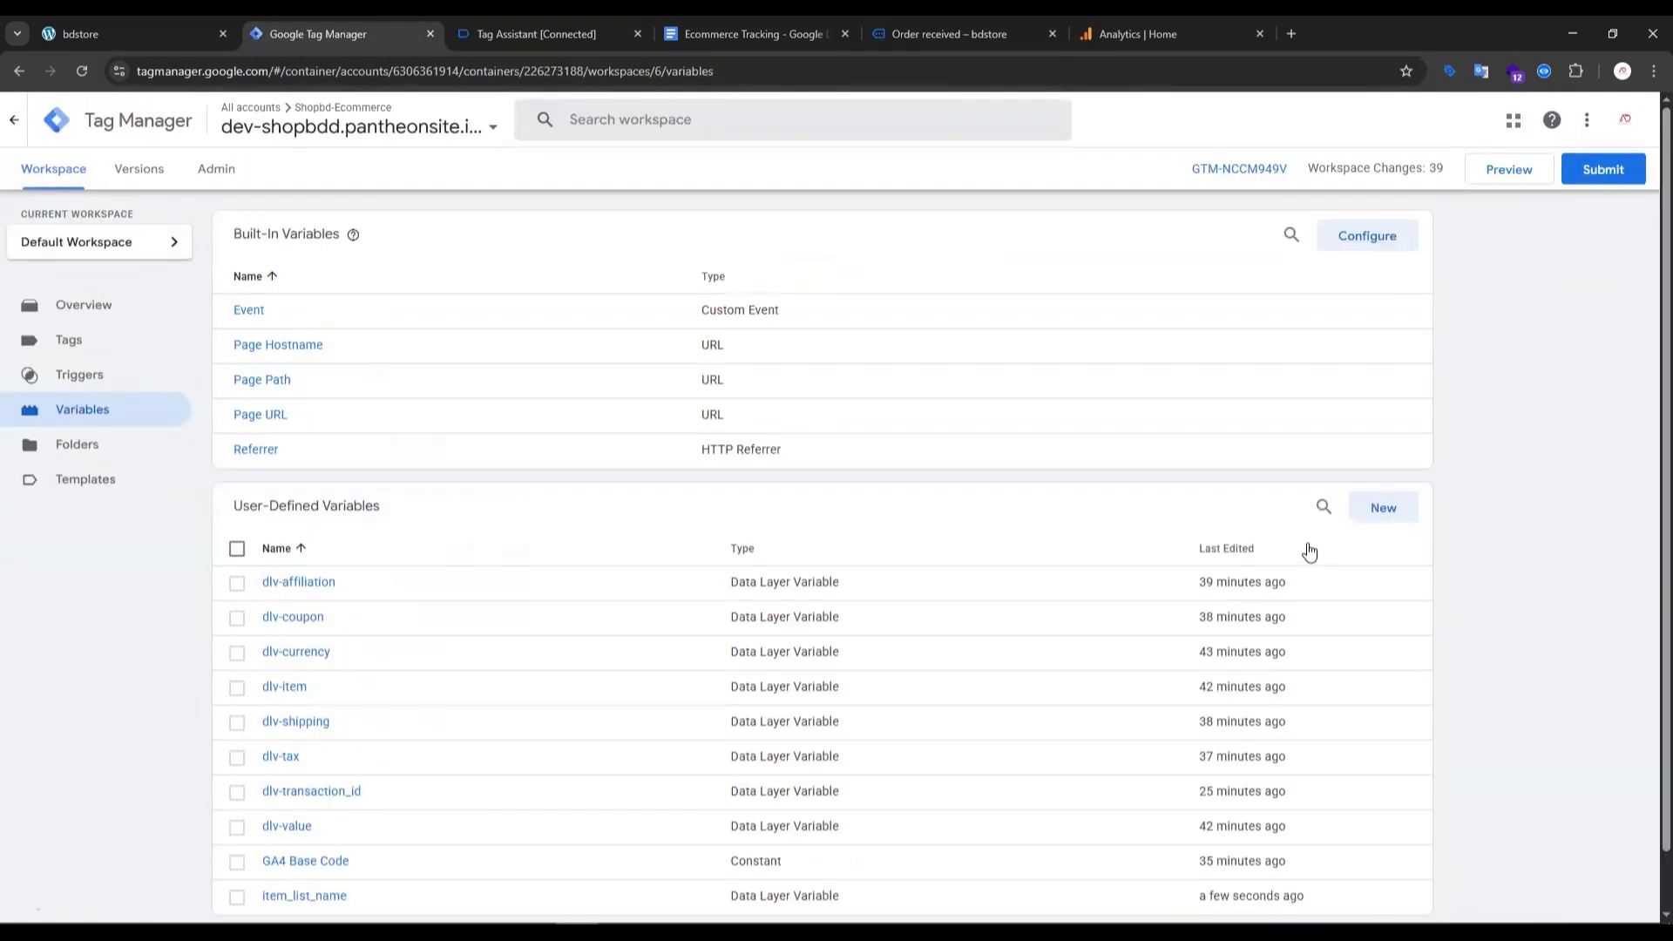
{"action": "left_click", "coordinate": [1386, 514]}
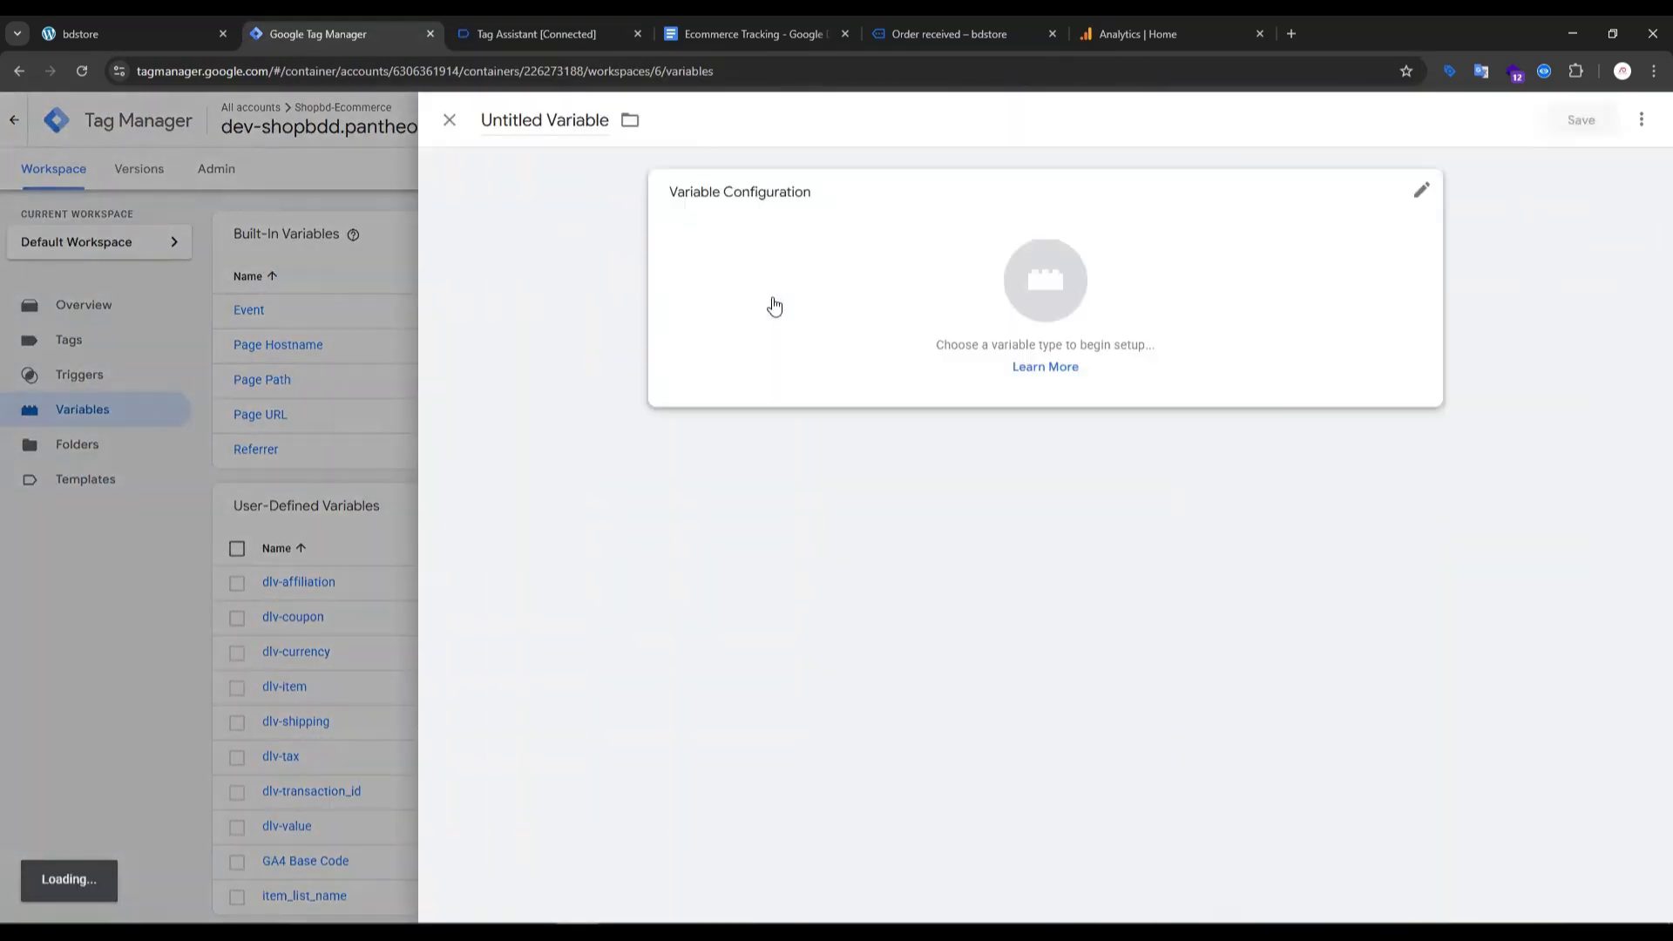
{"action": "left_click", "coordinate": [1028, 281]}
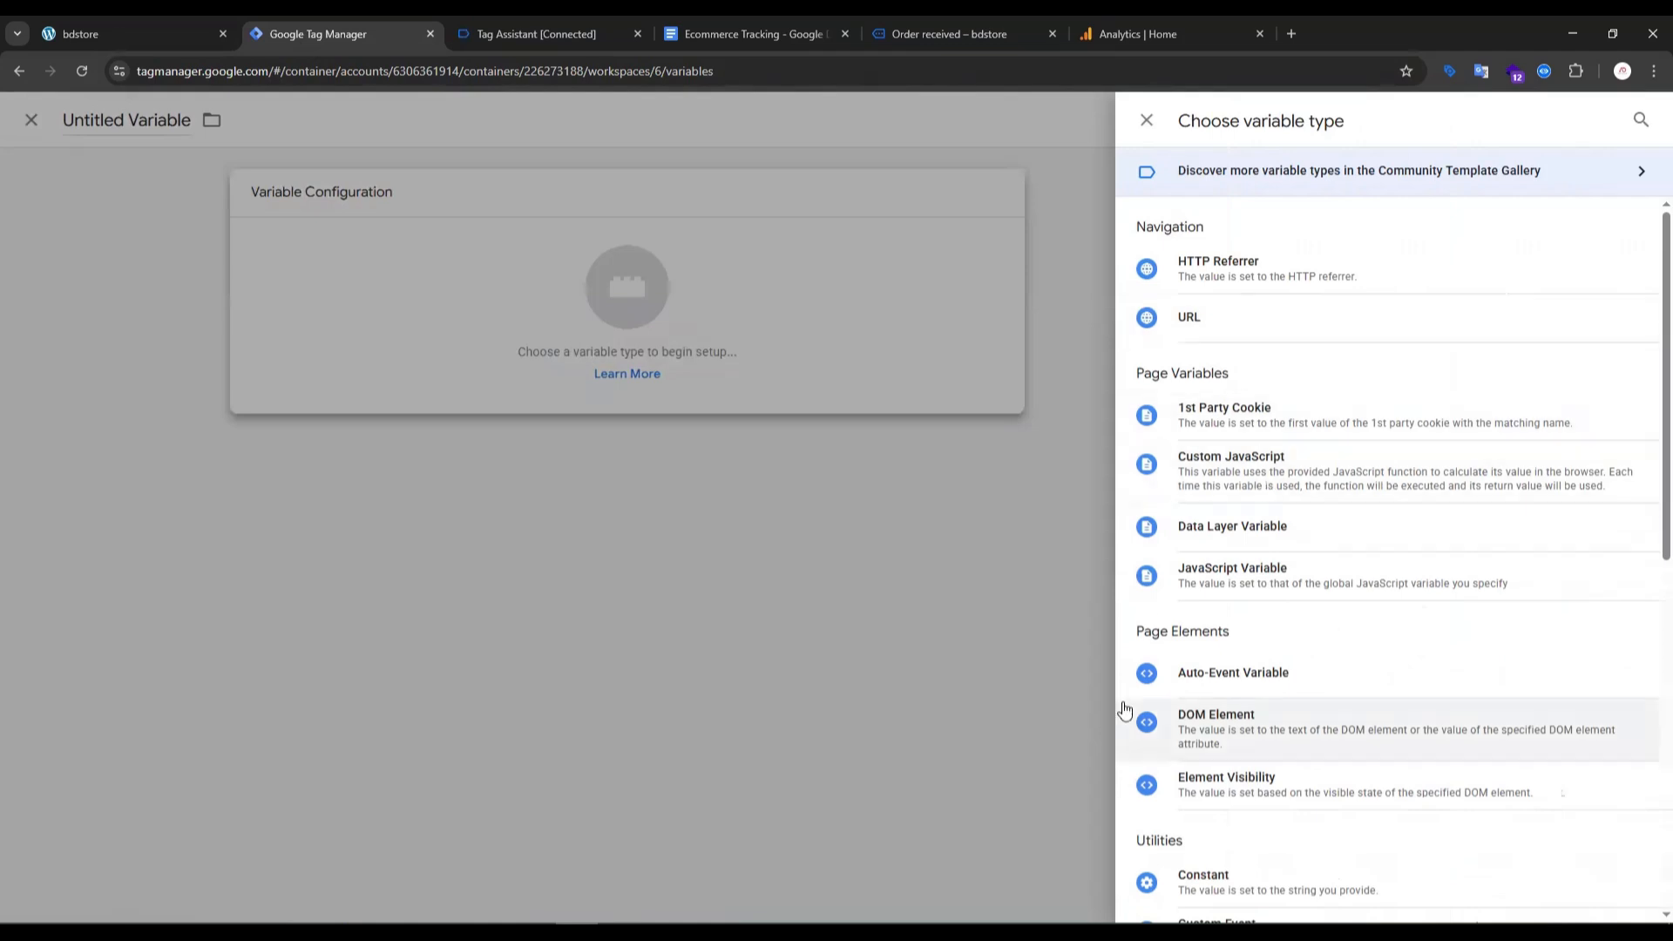
{"action": "scroll", "coordinate": [1232, 752], "scroll_direction": "down", "scroll_amount": 2}
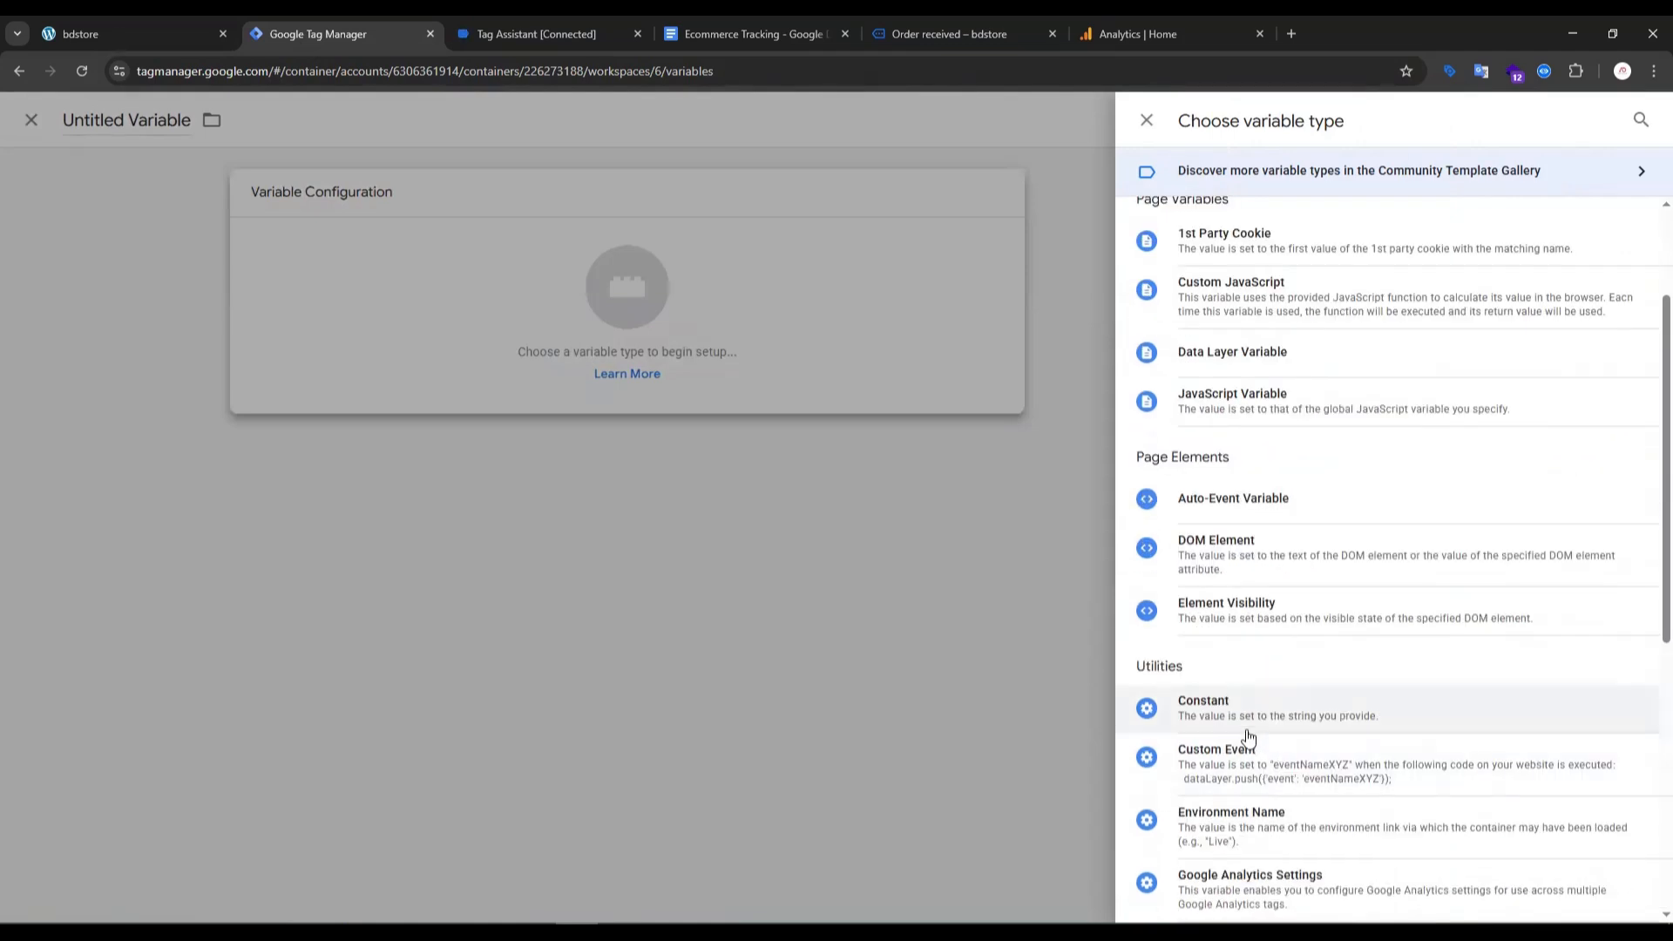
{"action": "left_click", "coordinate": [1189, 358]}
{"action": "left_click", "coordinate": [755, 367]}
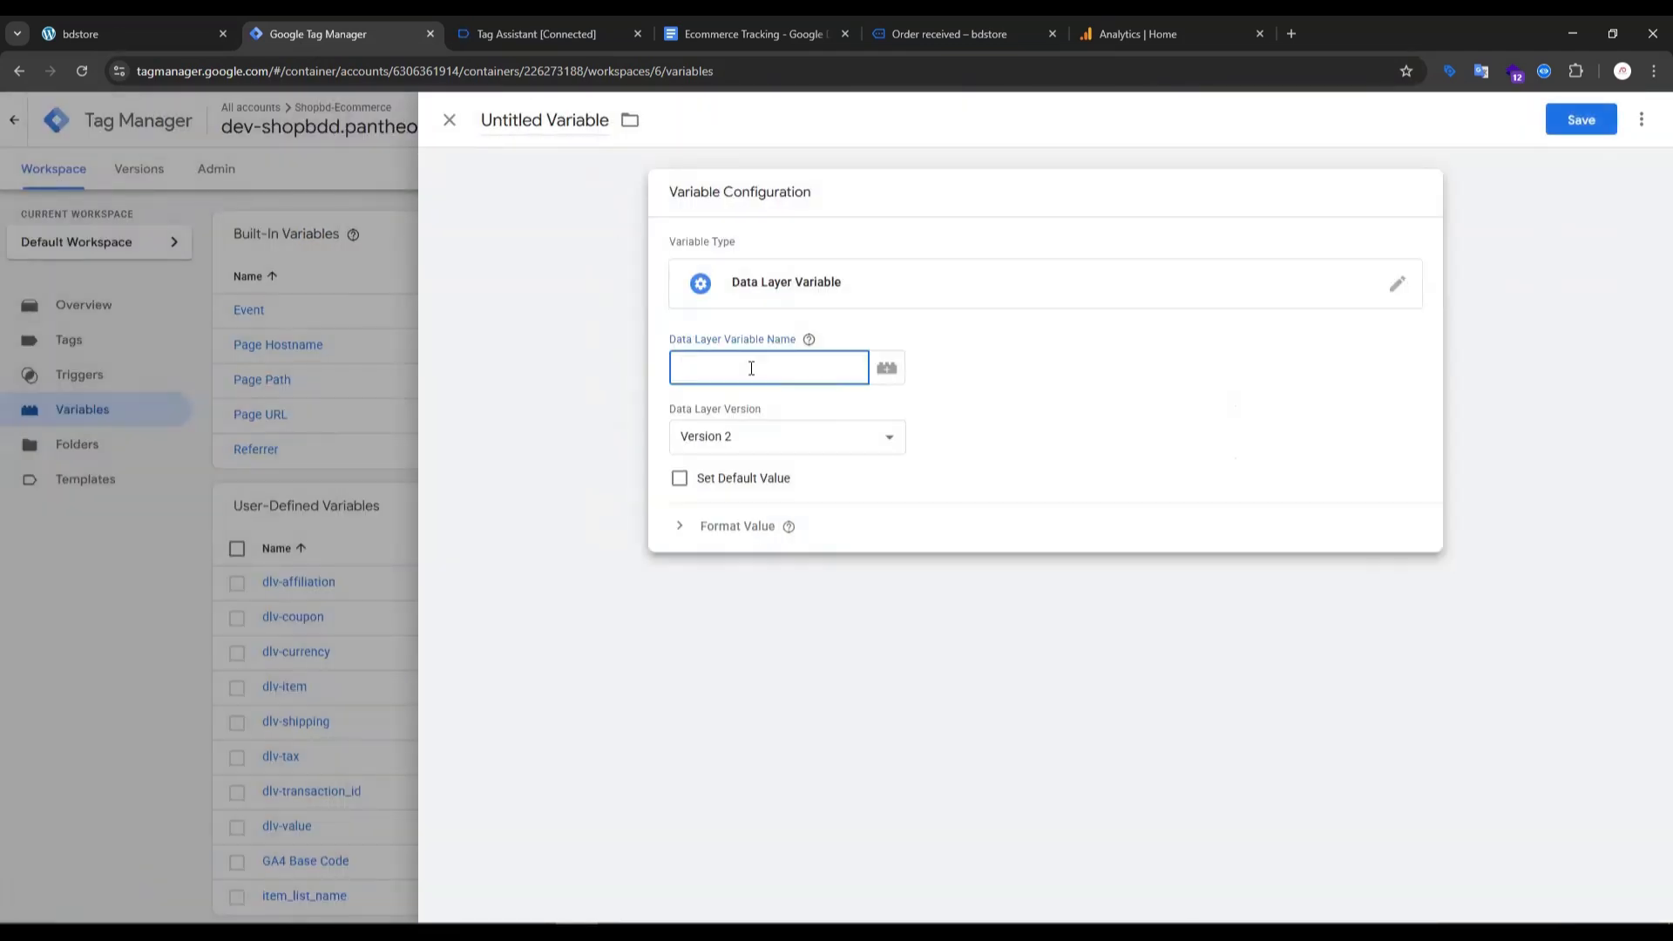
{"action": "type", "text": "ecommerce."}
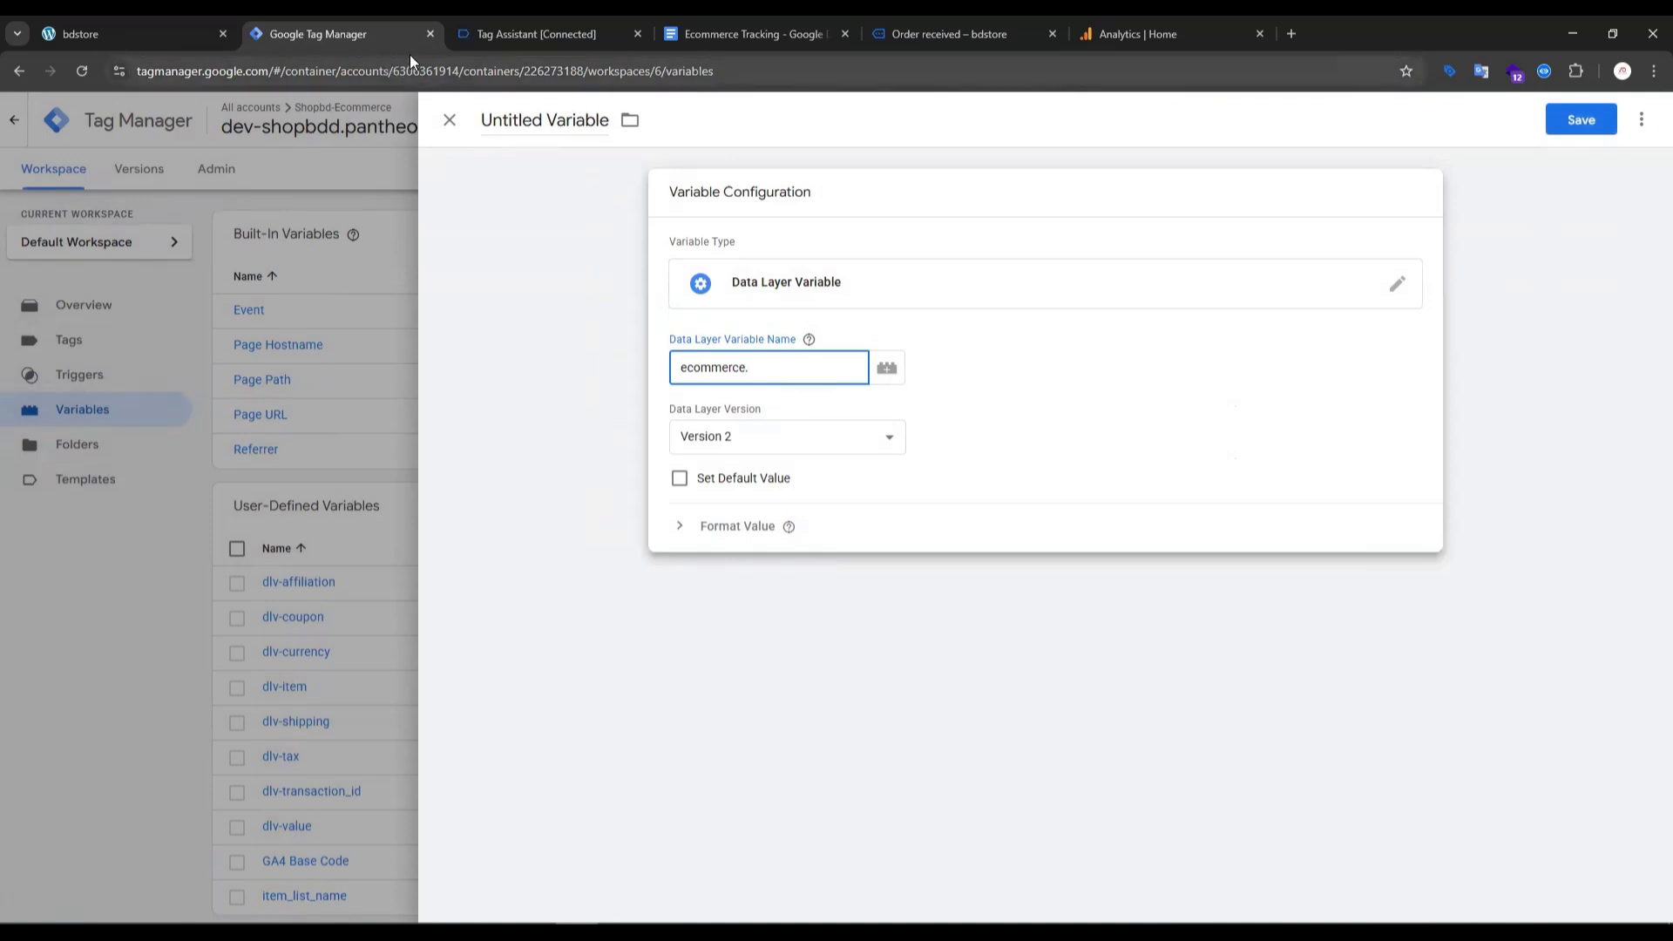
- Copy the items key from the select_item API call and extend the data layer variable name to "ecommerce.items."
{"action": "left_click", "coordinate": [500, 35]}
{"action": "double_click", "coordinate": [294, 384]}
{"action": "key", "text": "ctrl+c"}
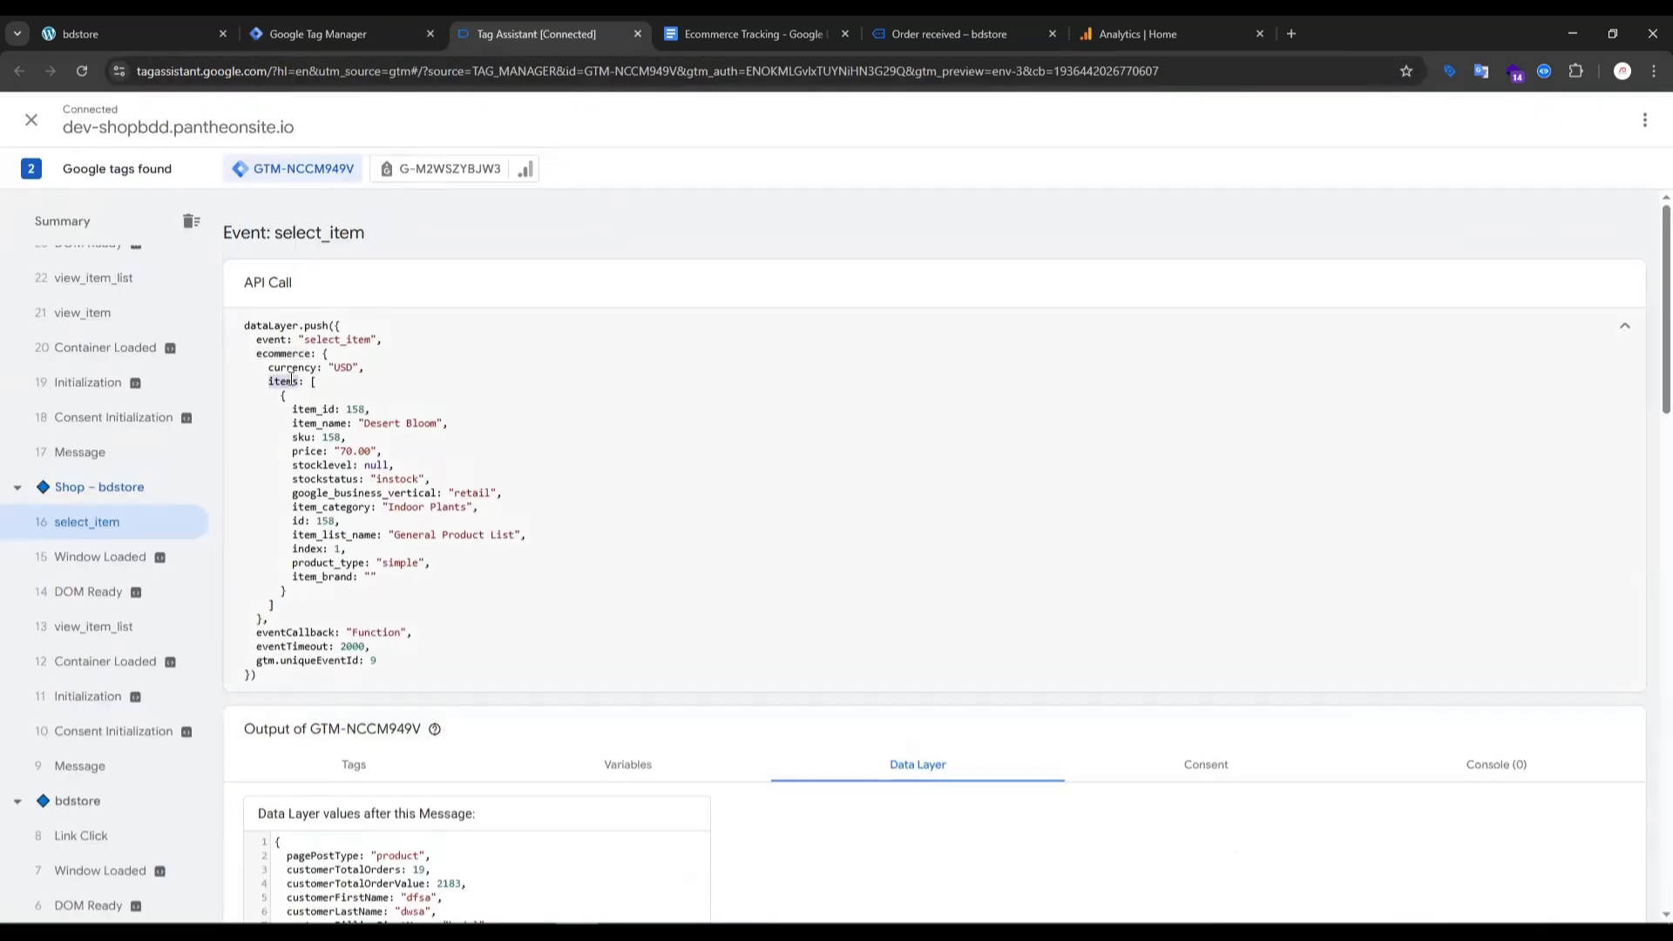
{"action": "left_click", "coordinate": [336, 33]}
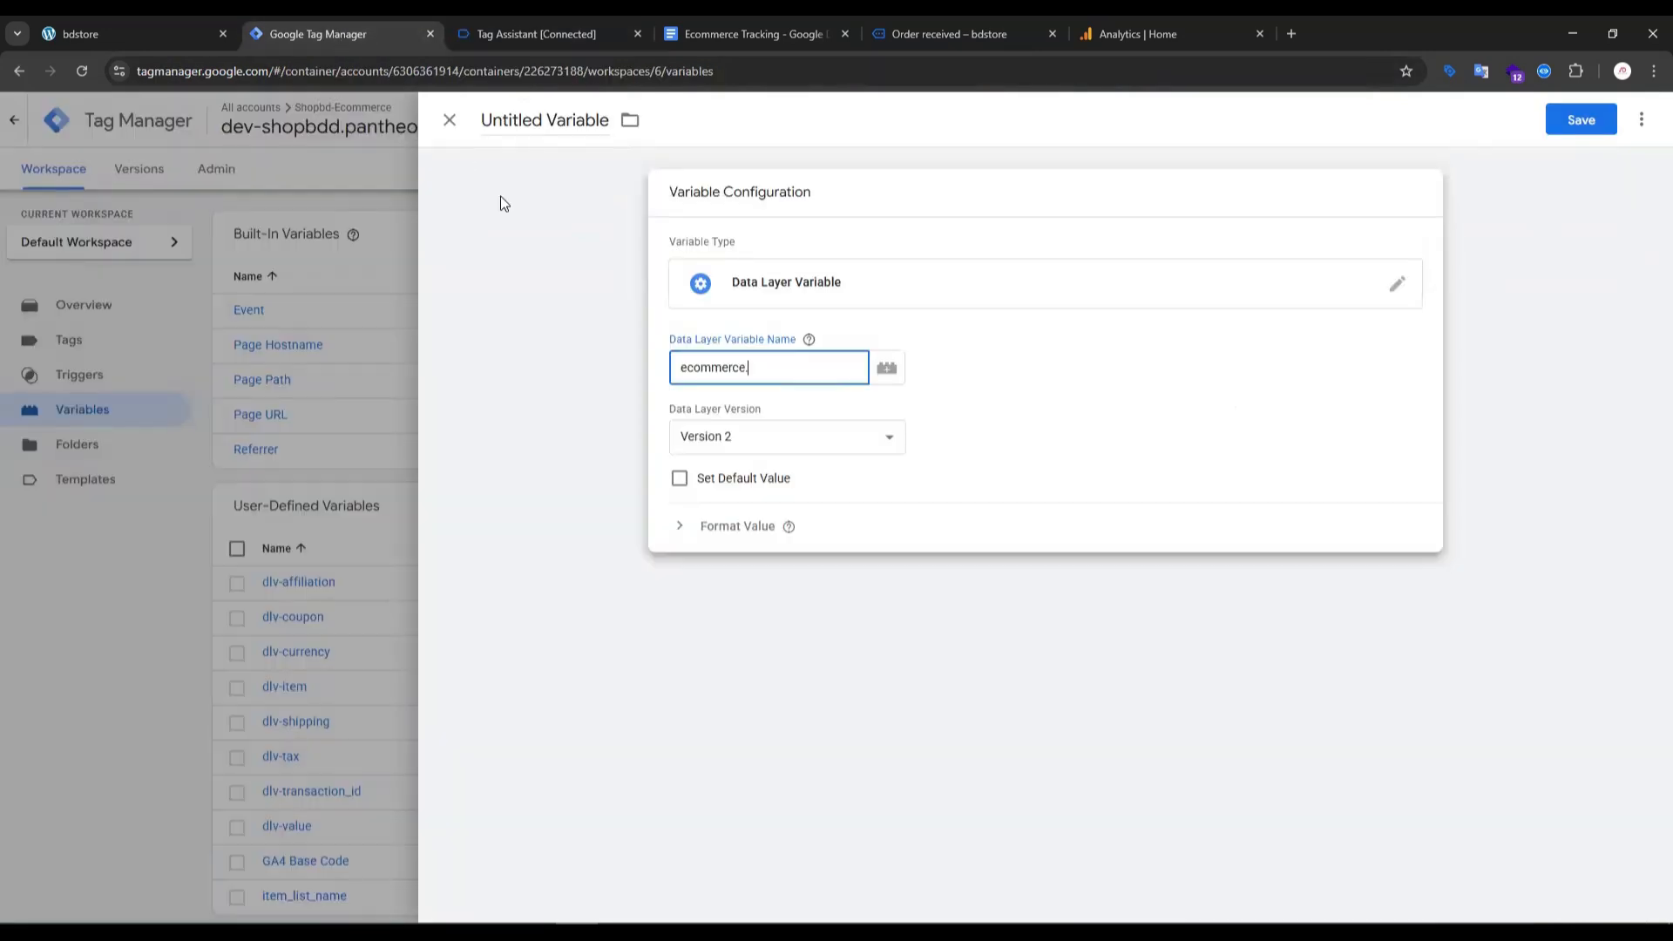
{"action": "key", "text": "ctrl+v"}
{"action": "type", "text": "."}
- Copy item_id from the select_item API call and complete the data layer variable name as "ecommerce.items.0.item_id"
{"action": "left_click", "coordinate": [535, 36]}
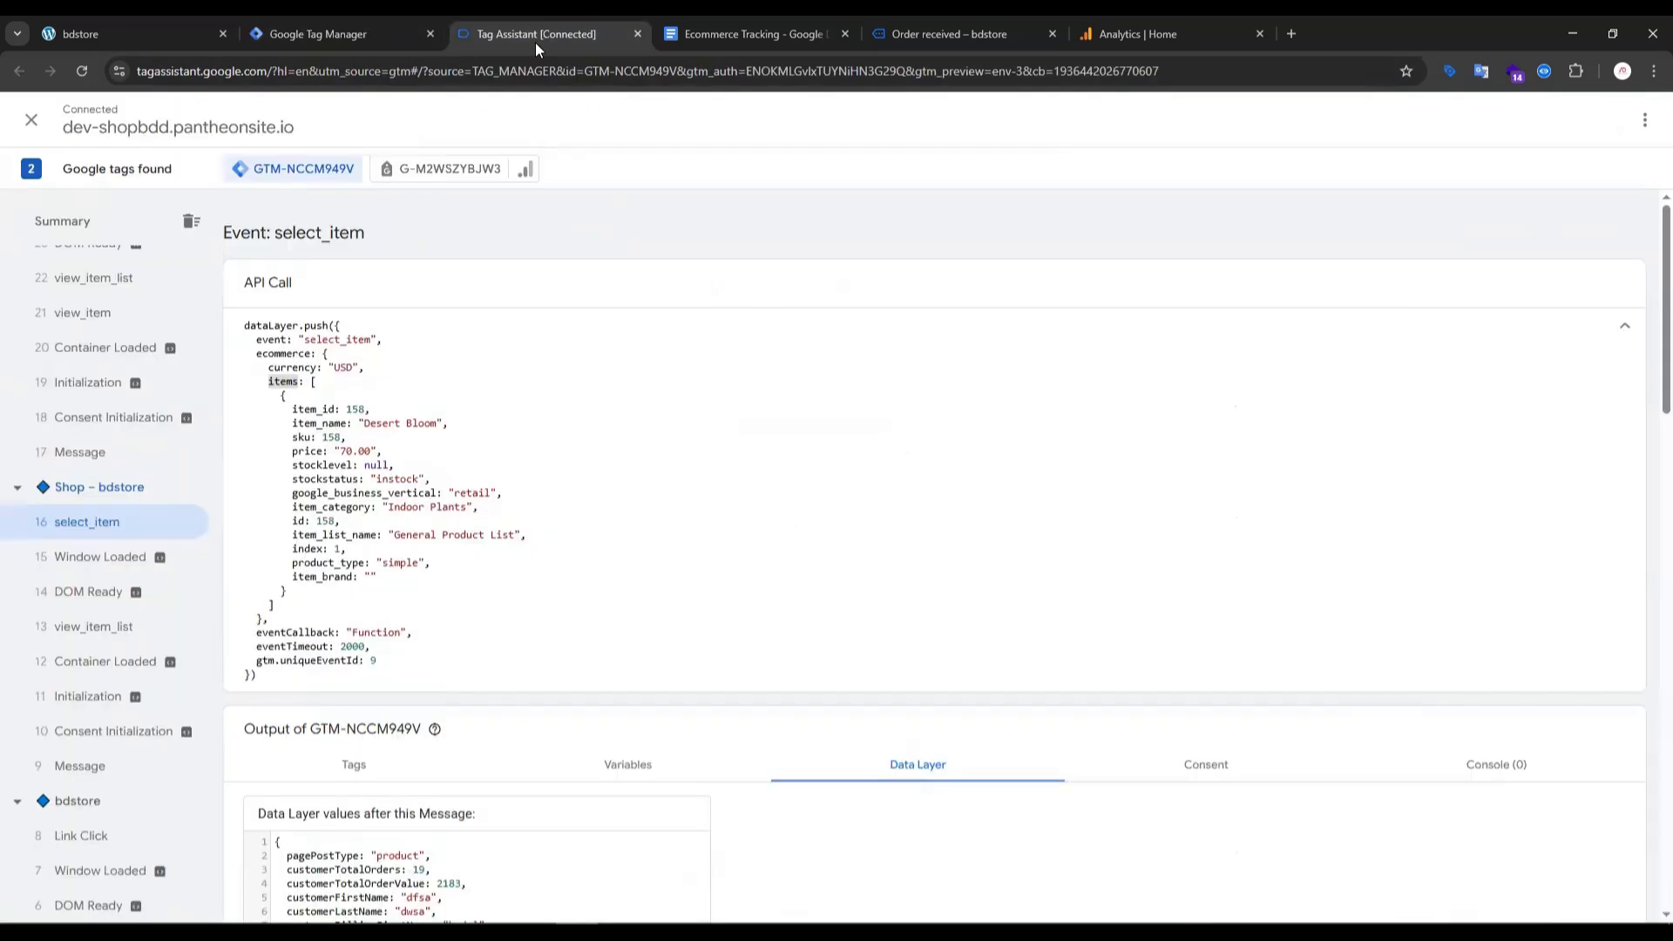
{"action": "double_click", "coordinate": [329, 406]}
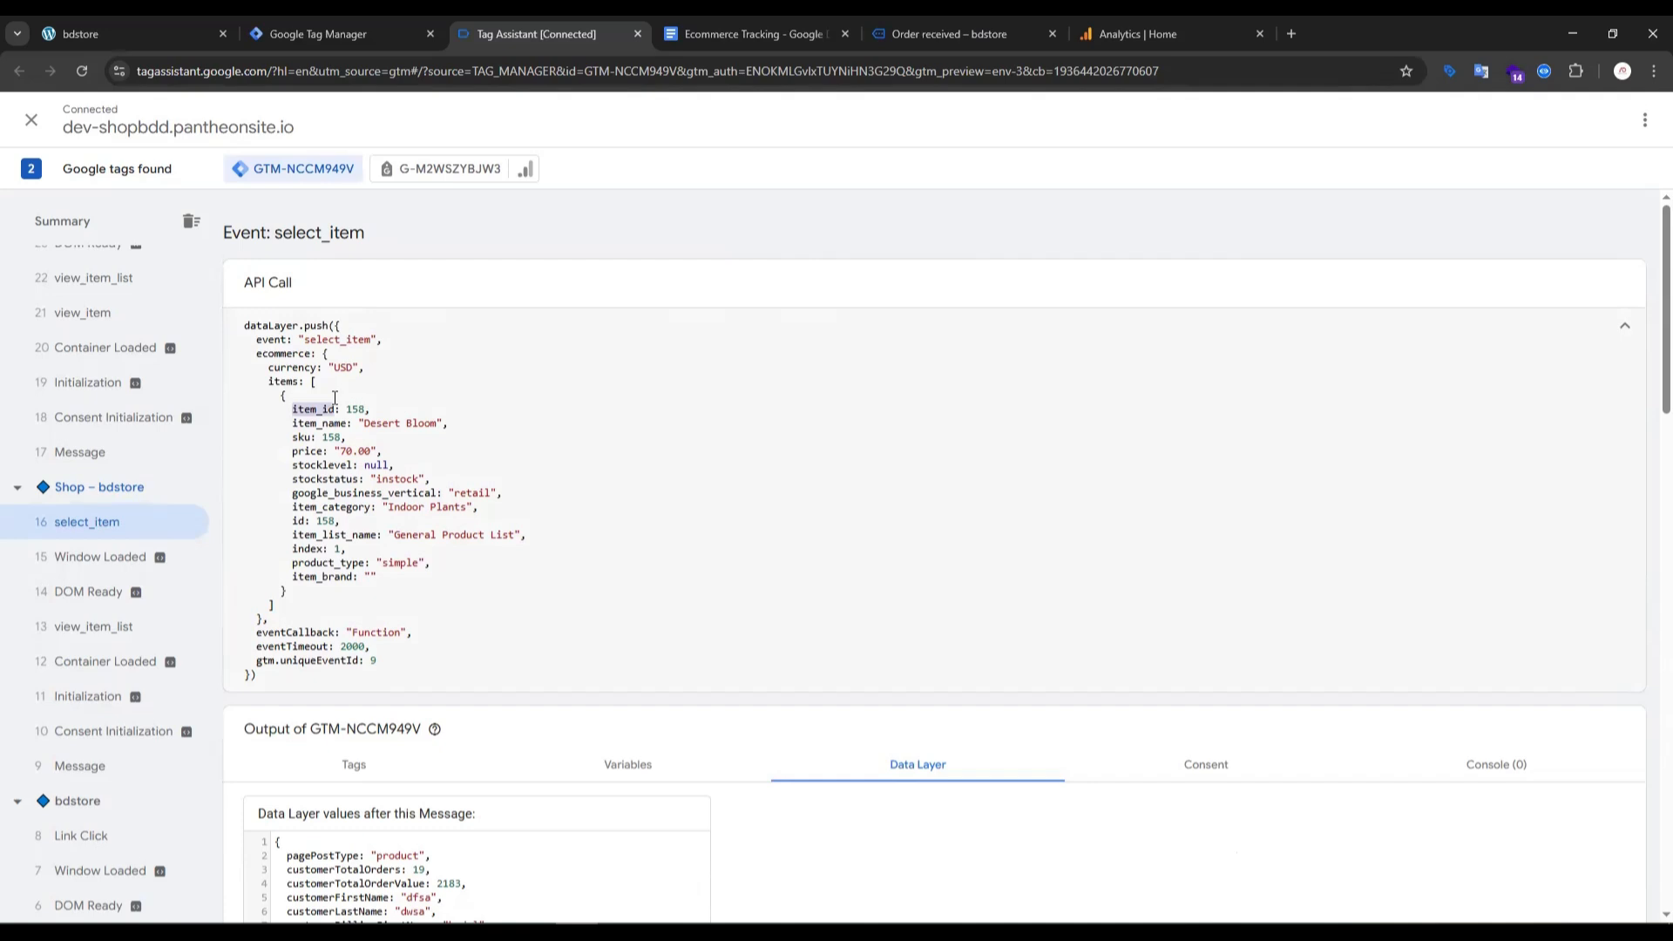
{"action": "key", "text": "ctrl+c"}
{"action": "left_click", "coordinate": [329, 26]}
{"action": "type", "text": "0."}
{"action": "key", "text": "ctrl+v"}
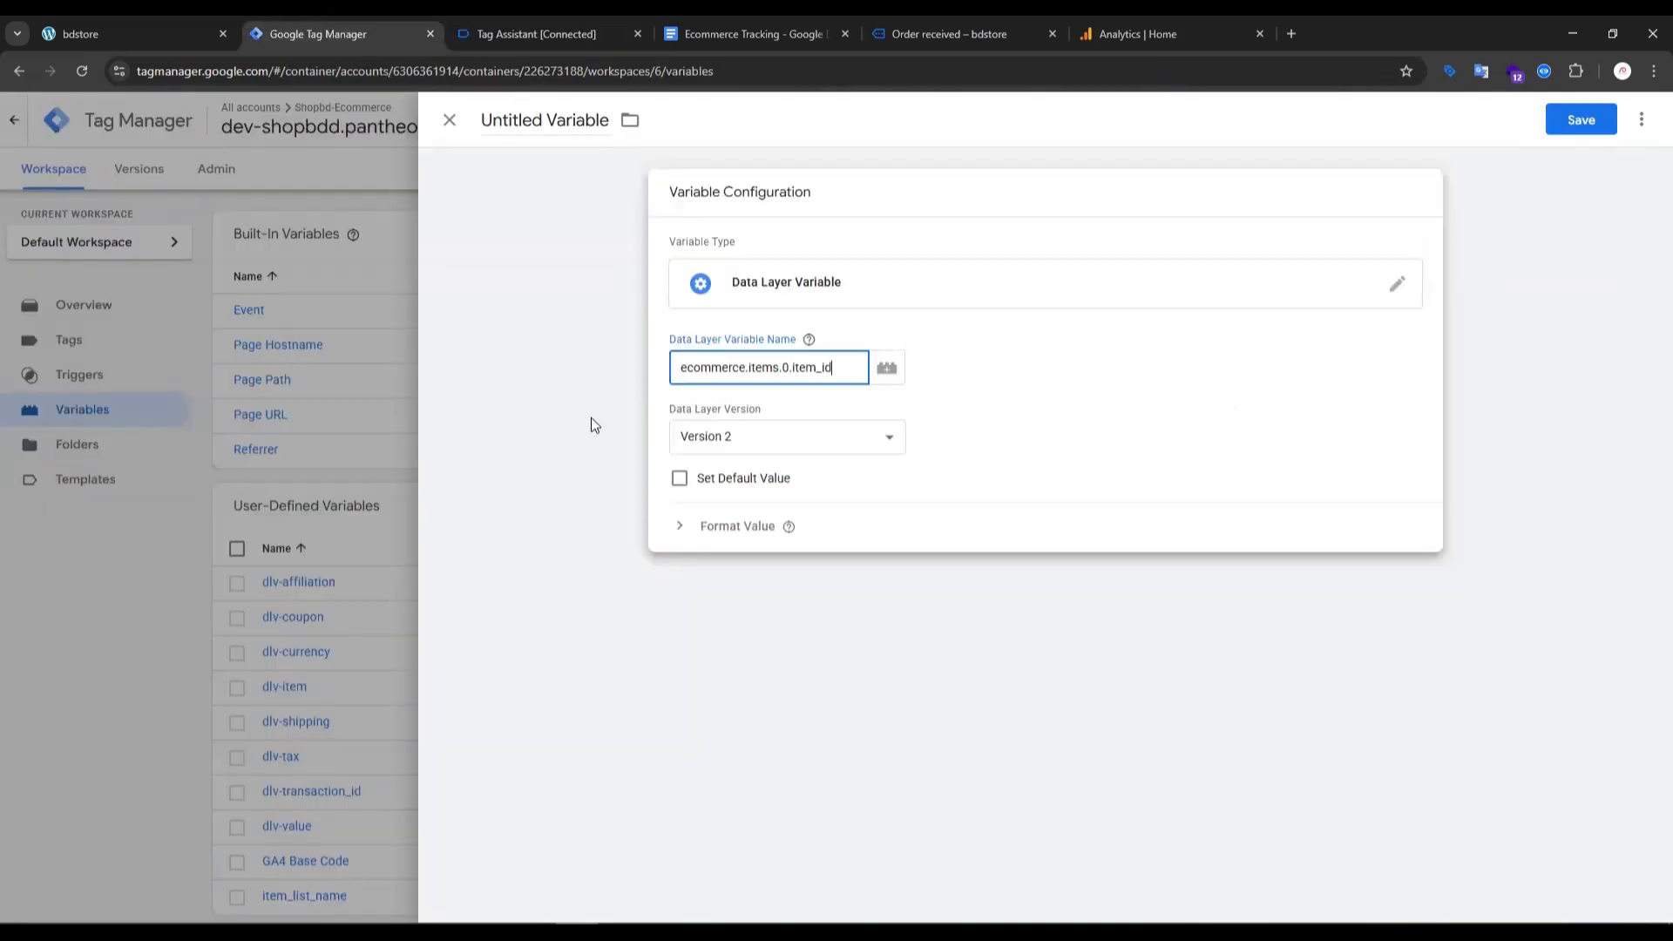
- Save the new data layer variable under the name "dlv-item_id"
{"action": "left_click", "coordinate": [1560, 129]}
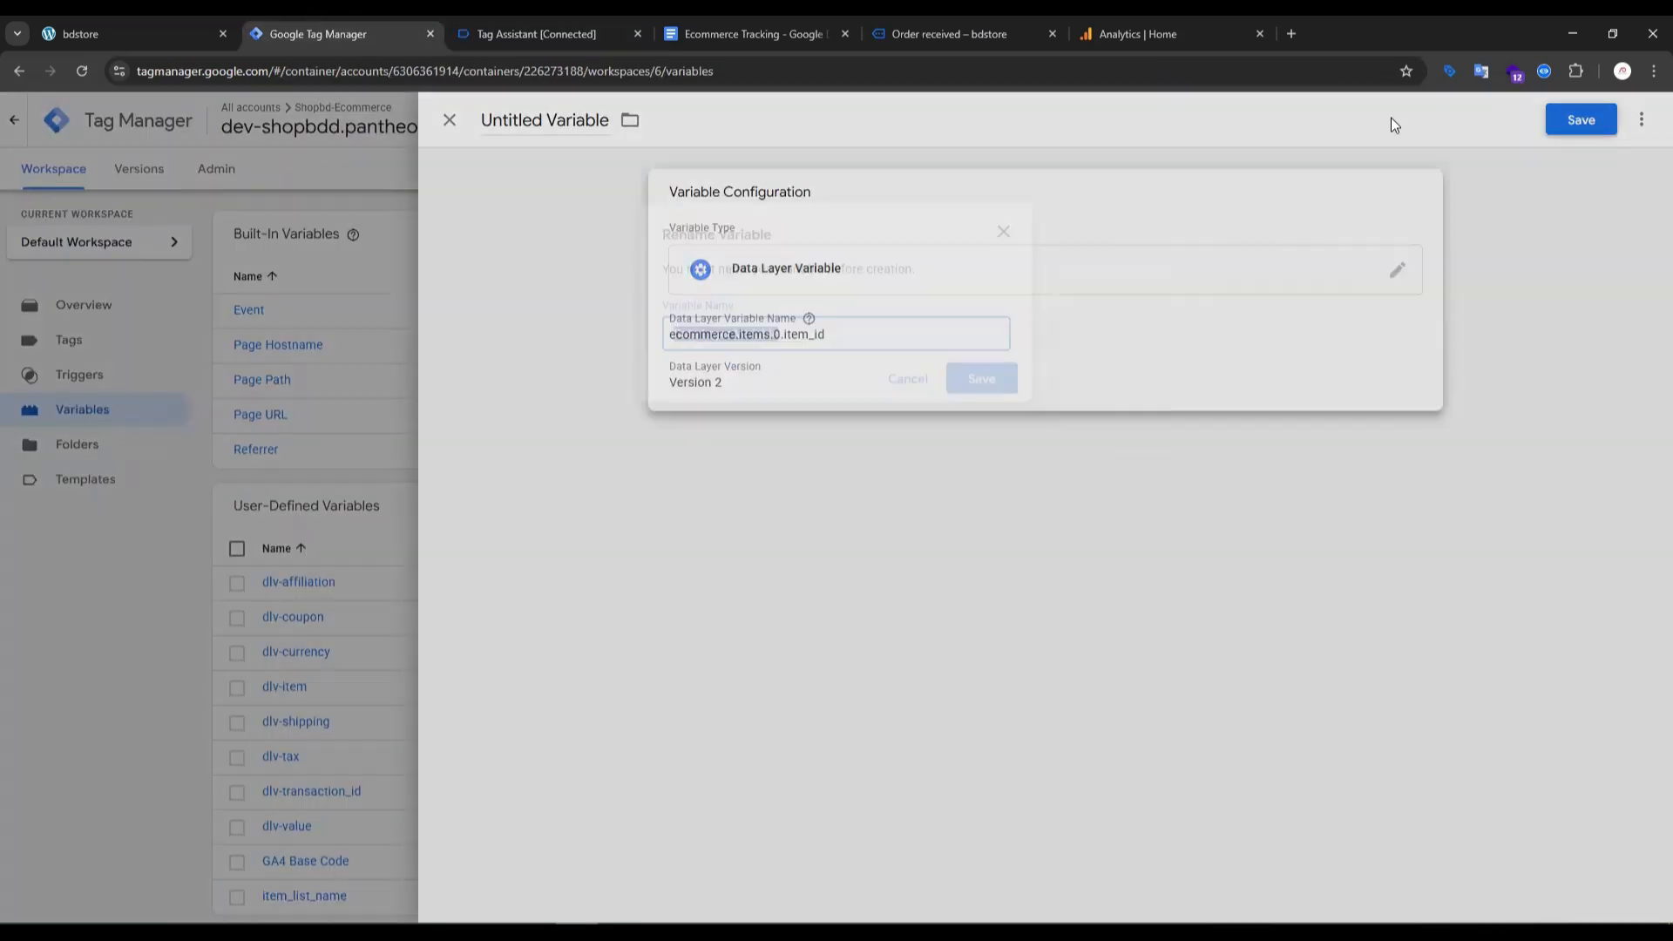
{"action": "type", "text": "dlv-"}
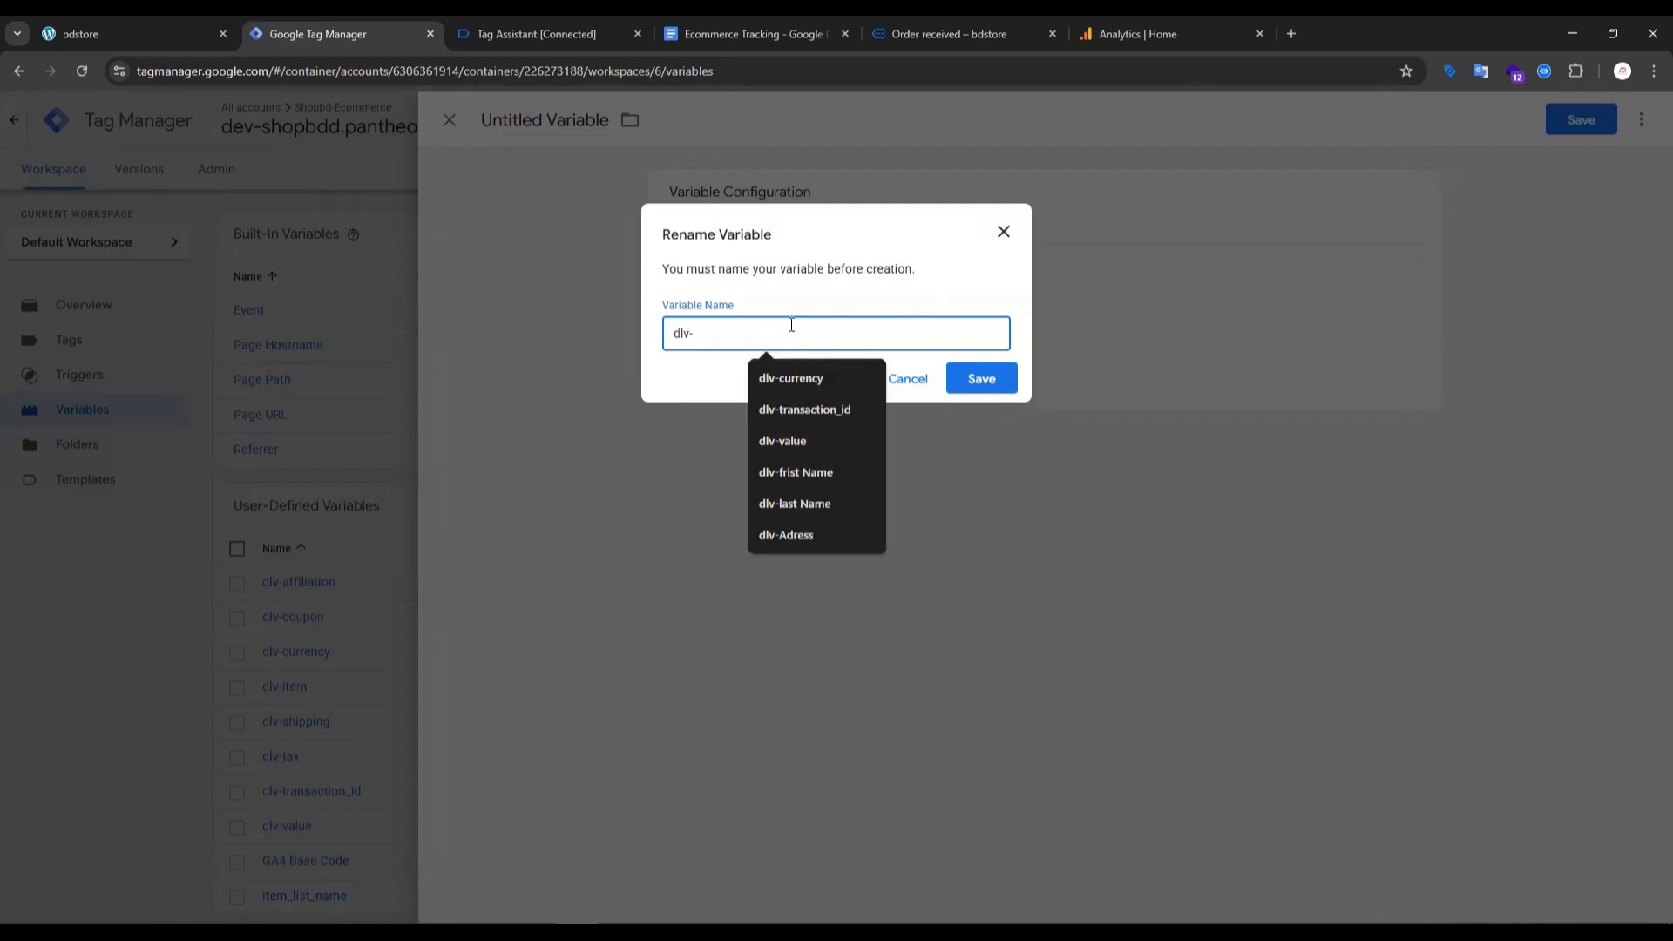
{"action": "type", "text": "item_id"}
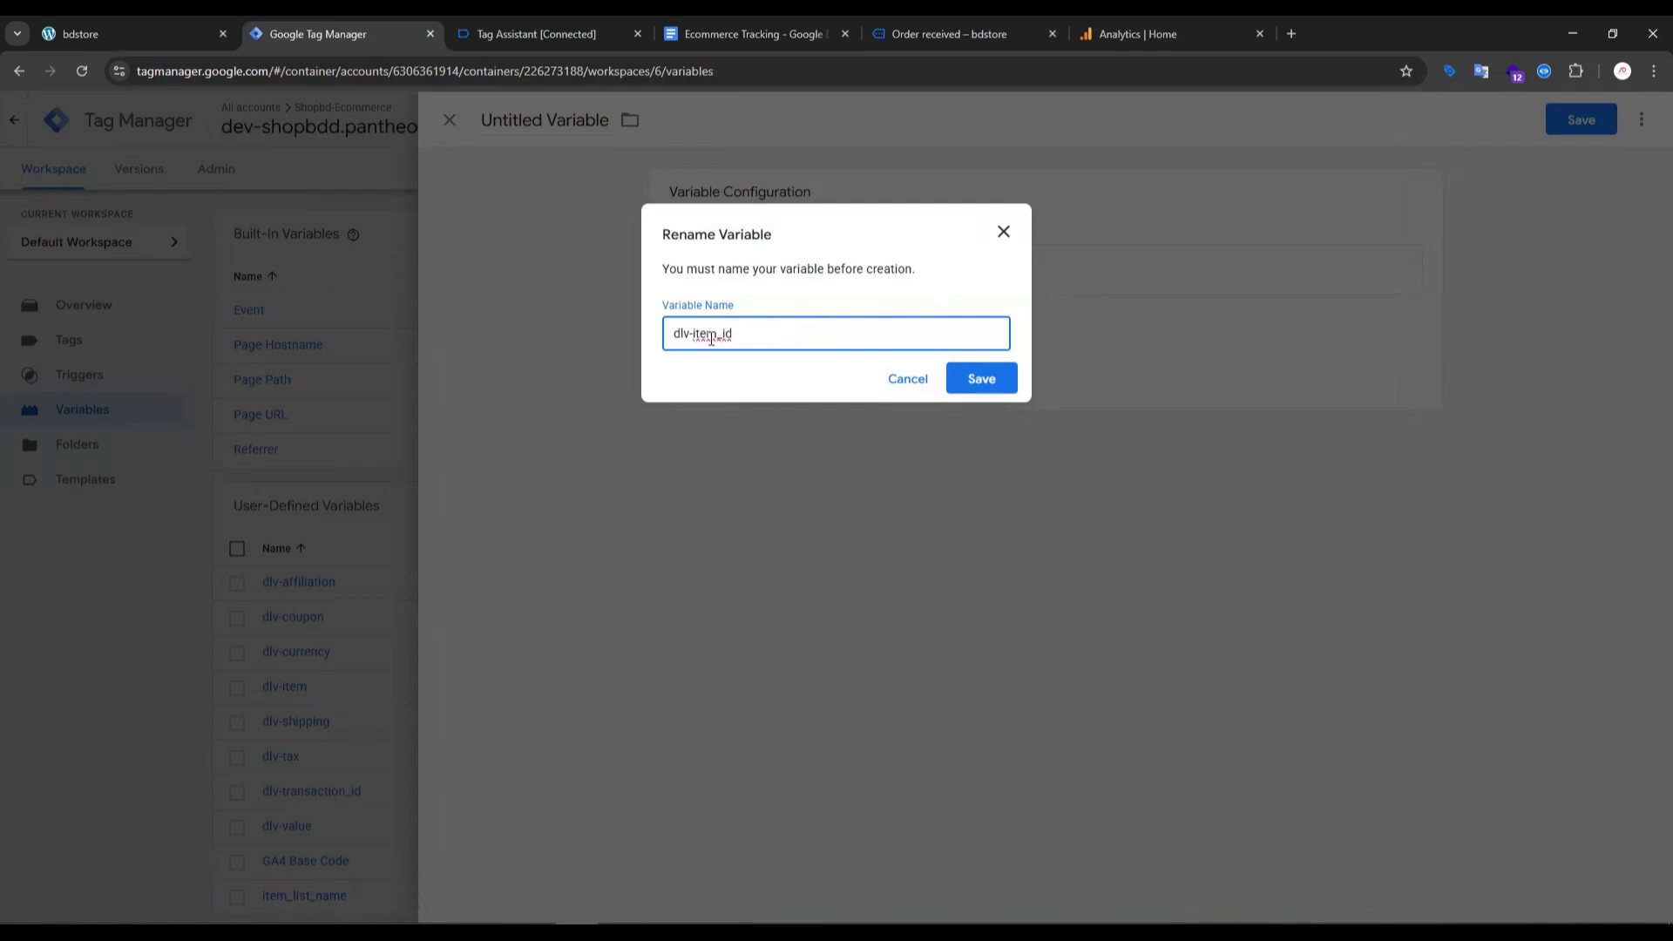
{"action": "left_click", "coordinate": [982, 378]}
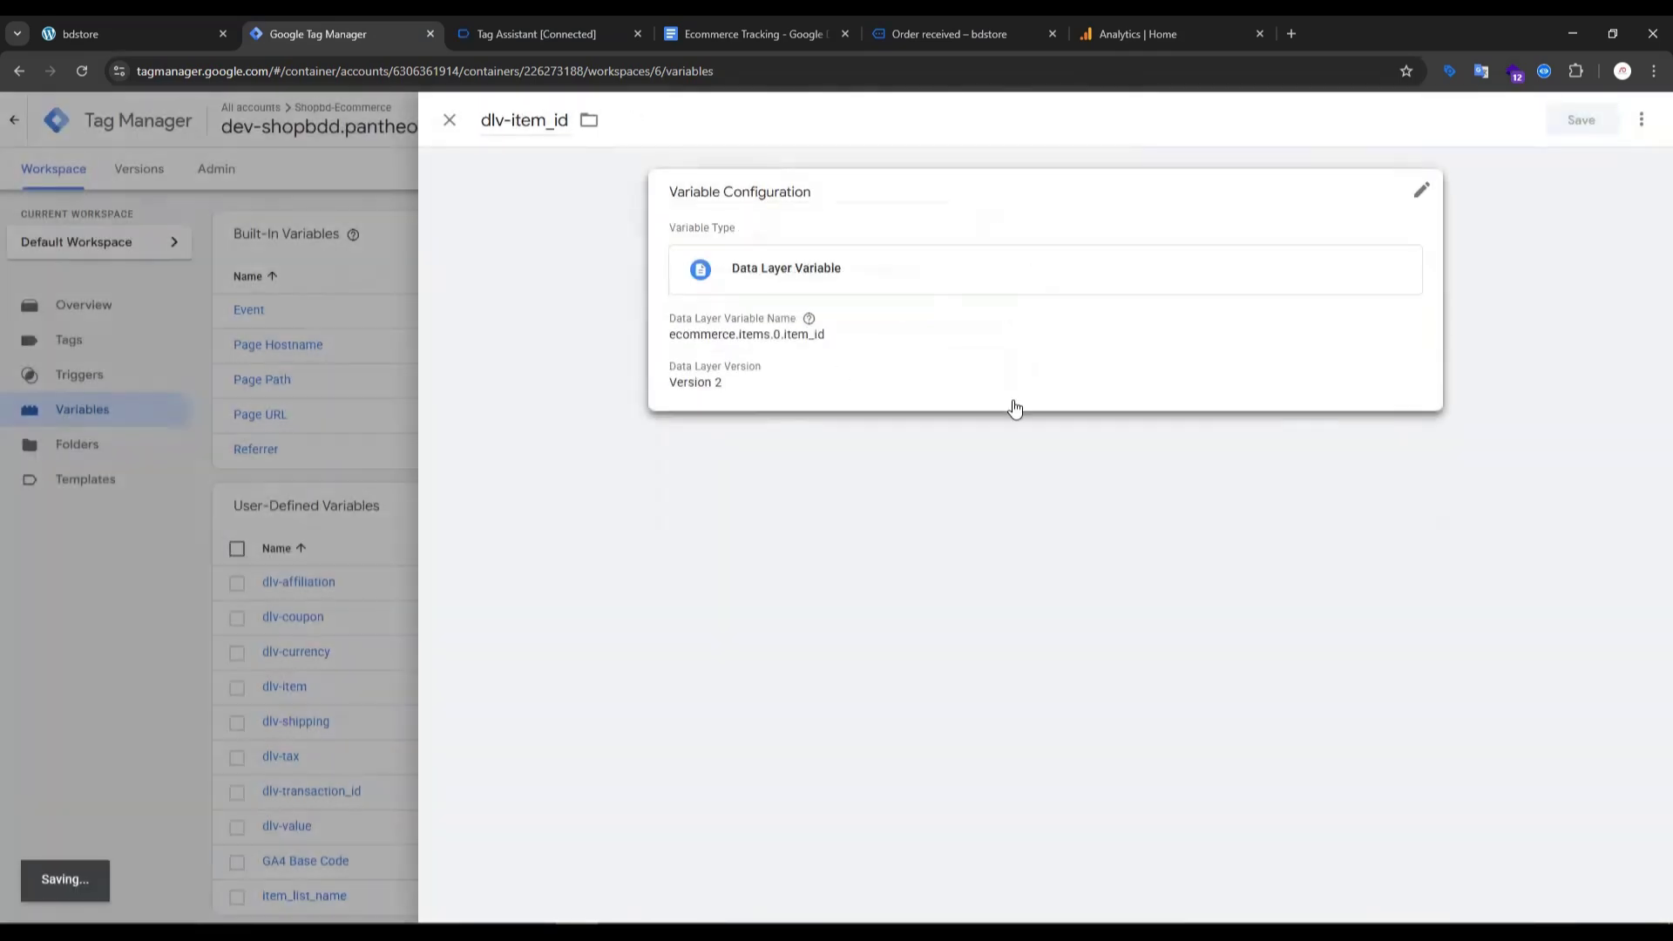
- Compare the parameters and user-defined variables of the select_item and view_item_list events in the setup guide
{"action": "left_click", "coordinate": [828, 26]}
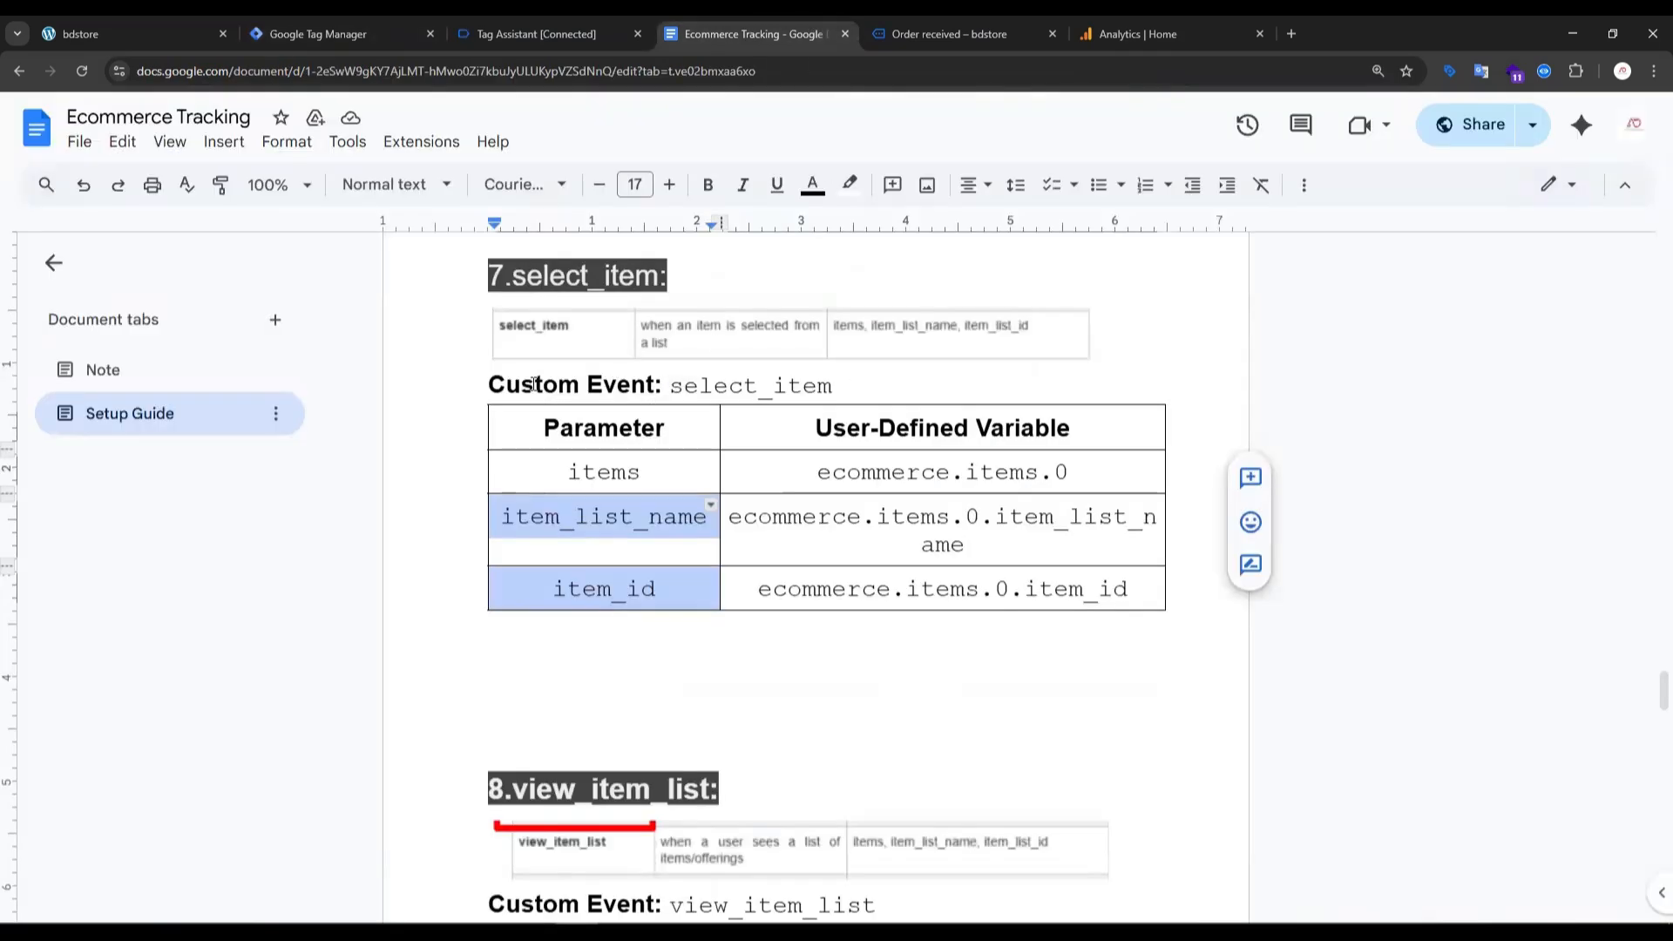
{"action": "left_click_drag", "start_coordinate": [514, 276], "coordinate": [651, 275]}
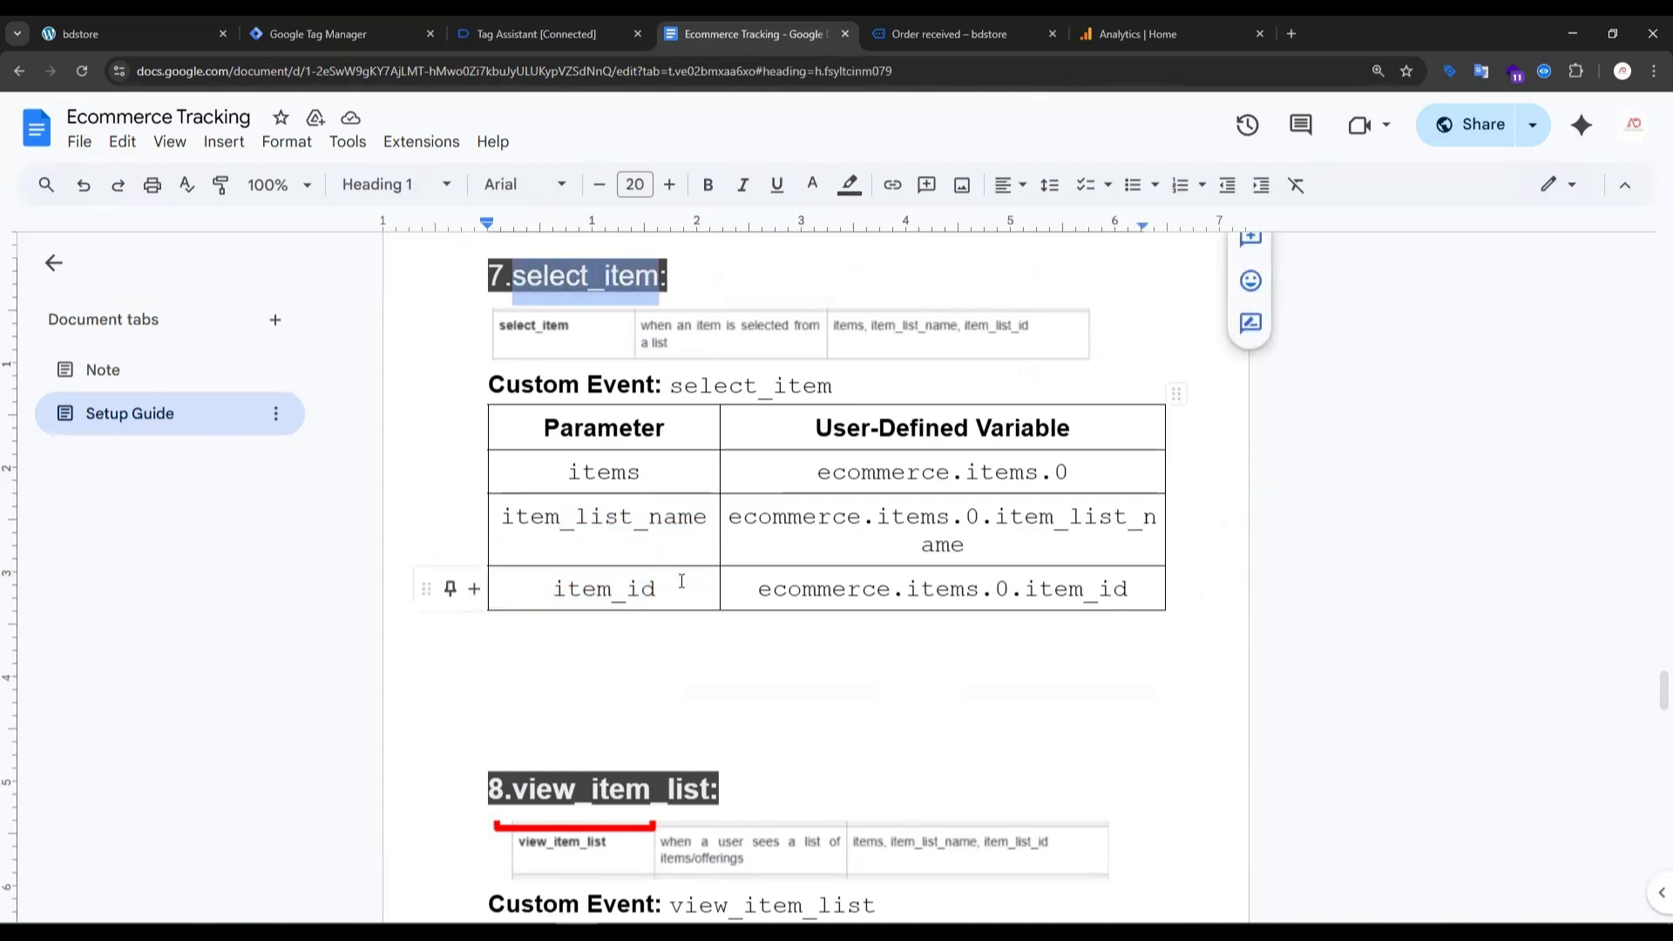
{"action": "left_click_drag", "start_coordinate": [679, 583], "coordinate": [628, 479]}
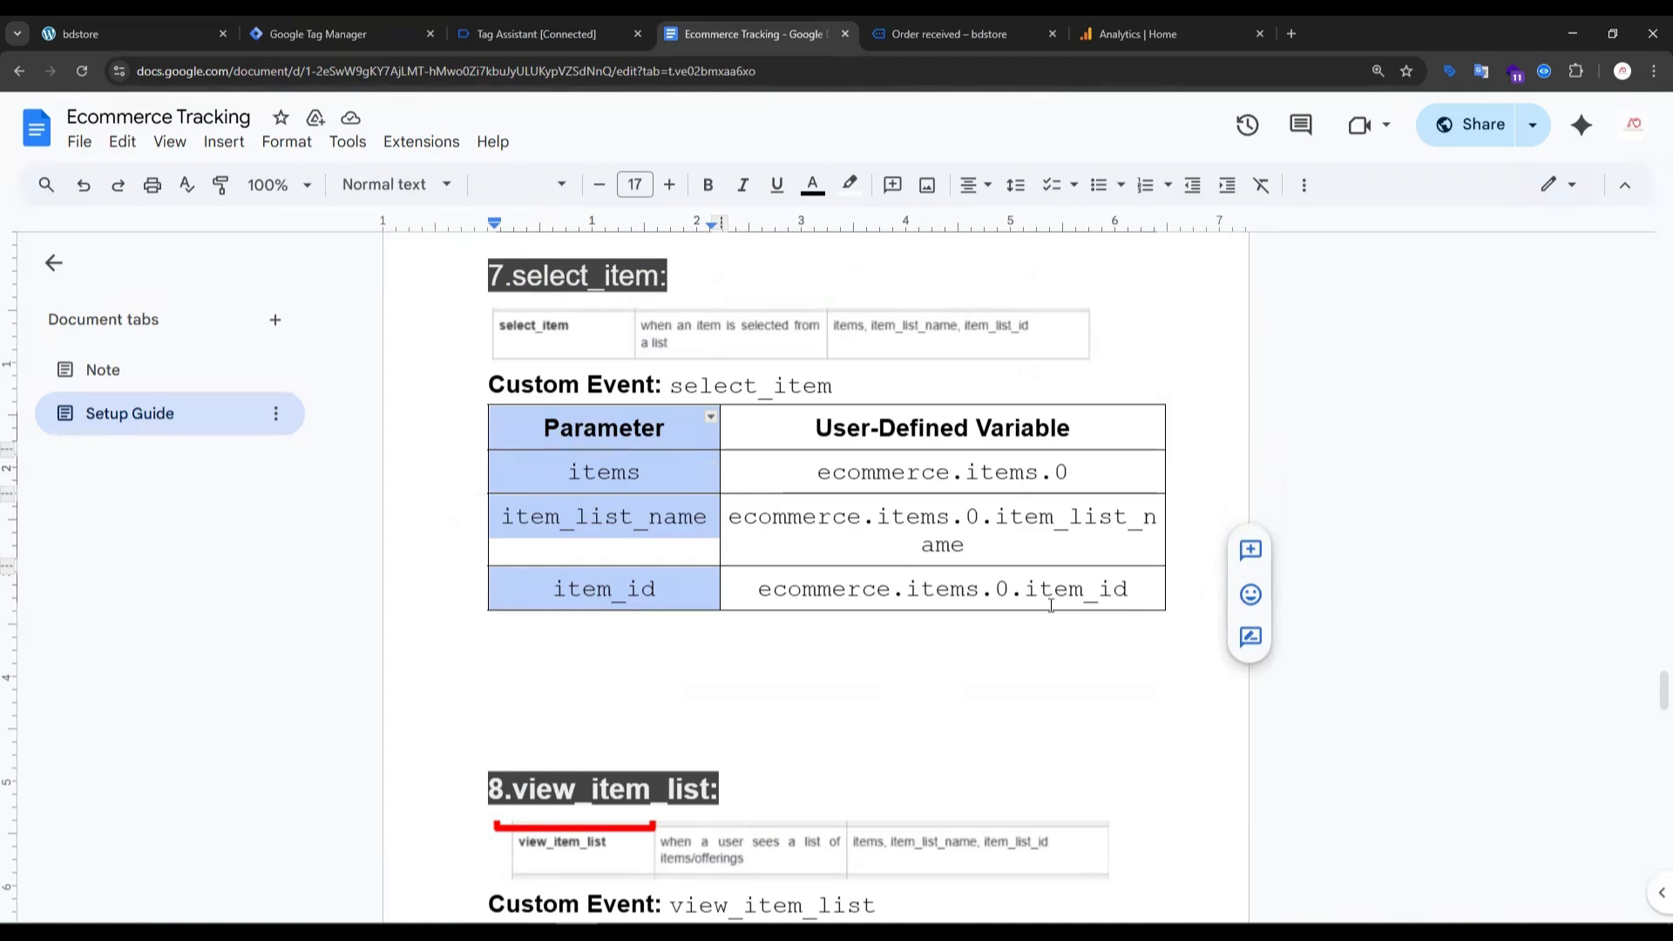
{"action": "scroll", "coordinate": [627, 657], "scroll_direction": "down", "scroll_amount": 2}
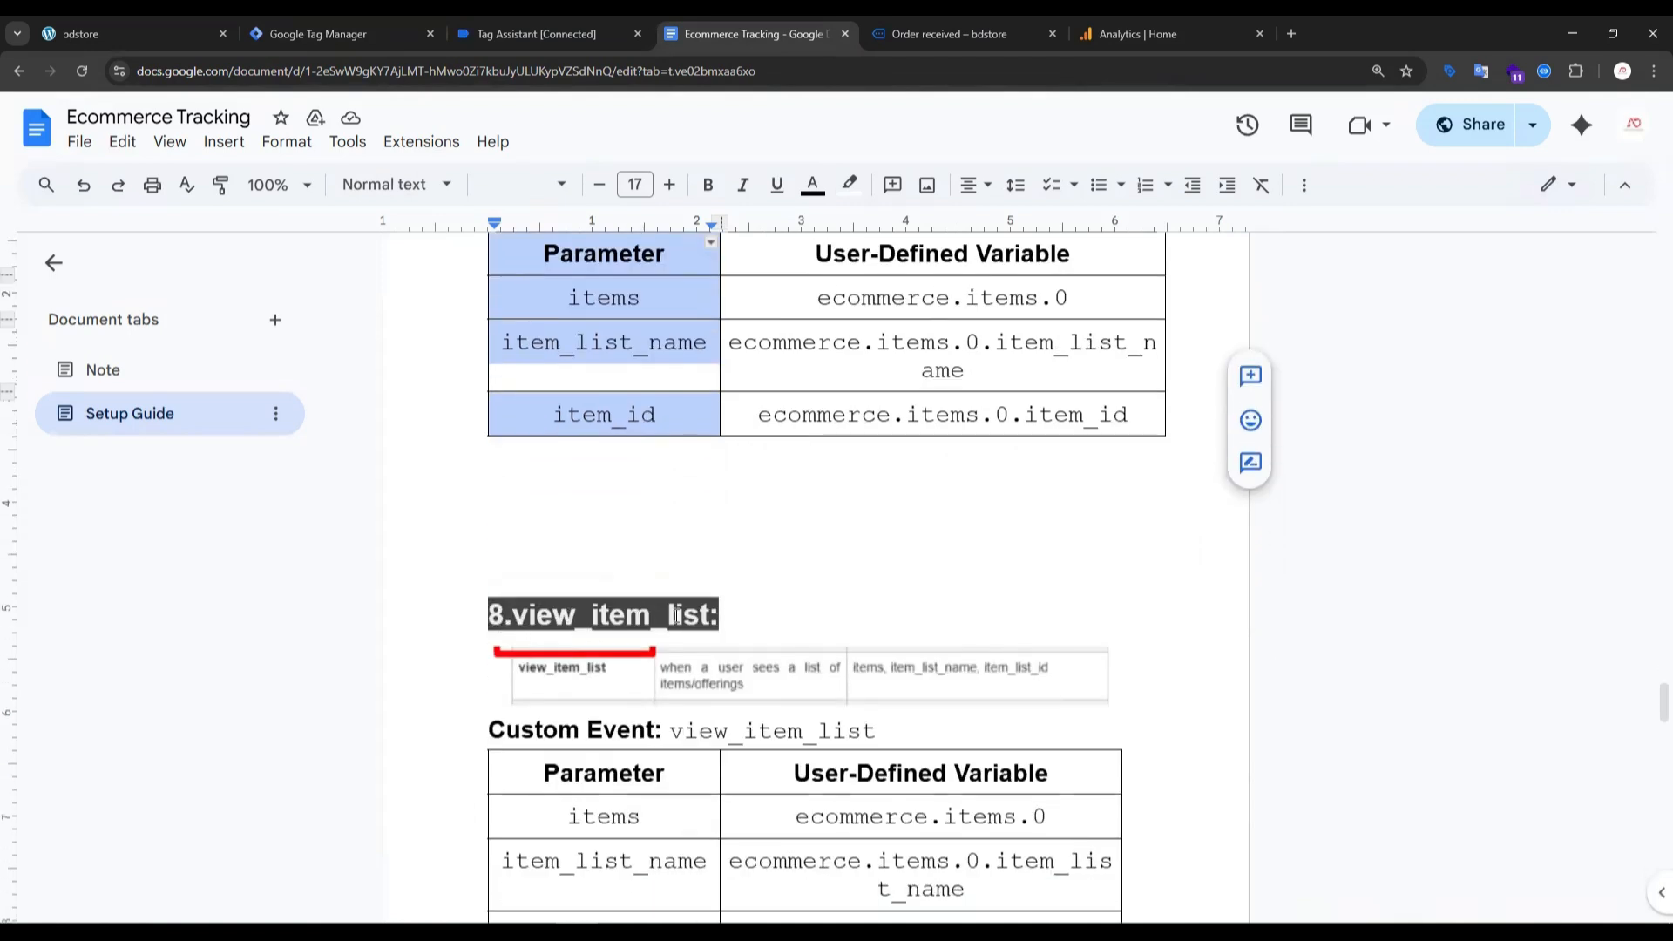
{"action": "left_click_drag", "start_coordinate": [502, 621], "coordinate": [801, 596]}
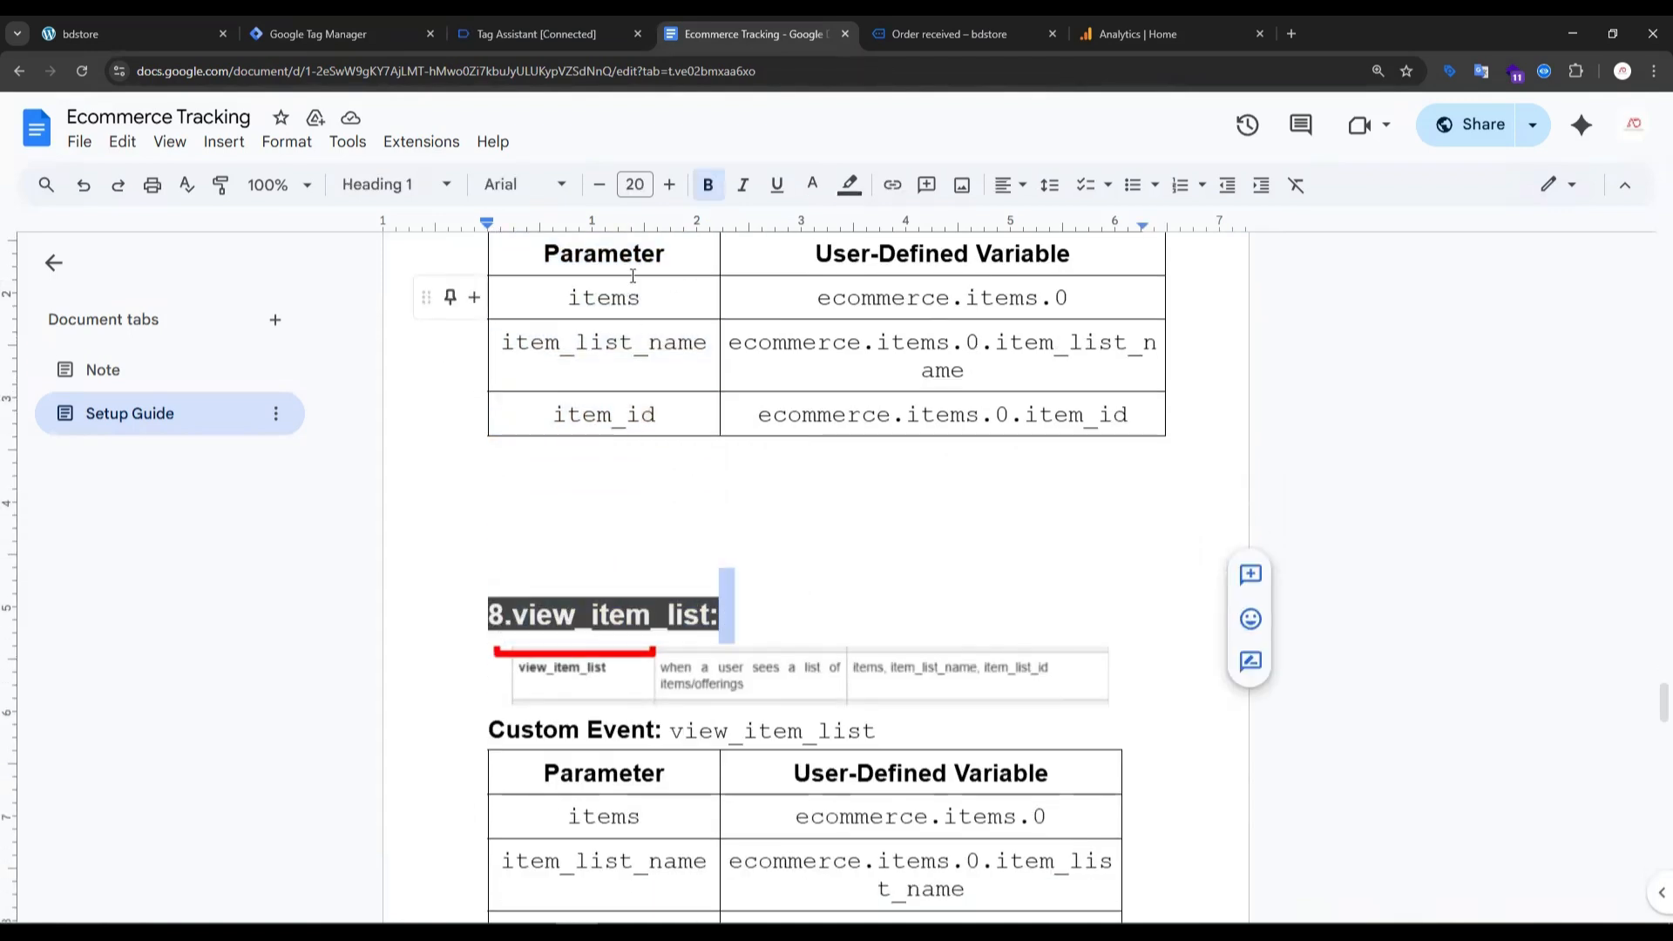
{"action": "scroll", "coordinate": [833, 488], "scroll_direction": "down", "scroll_amount": 3}
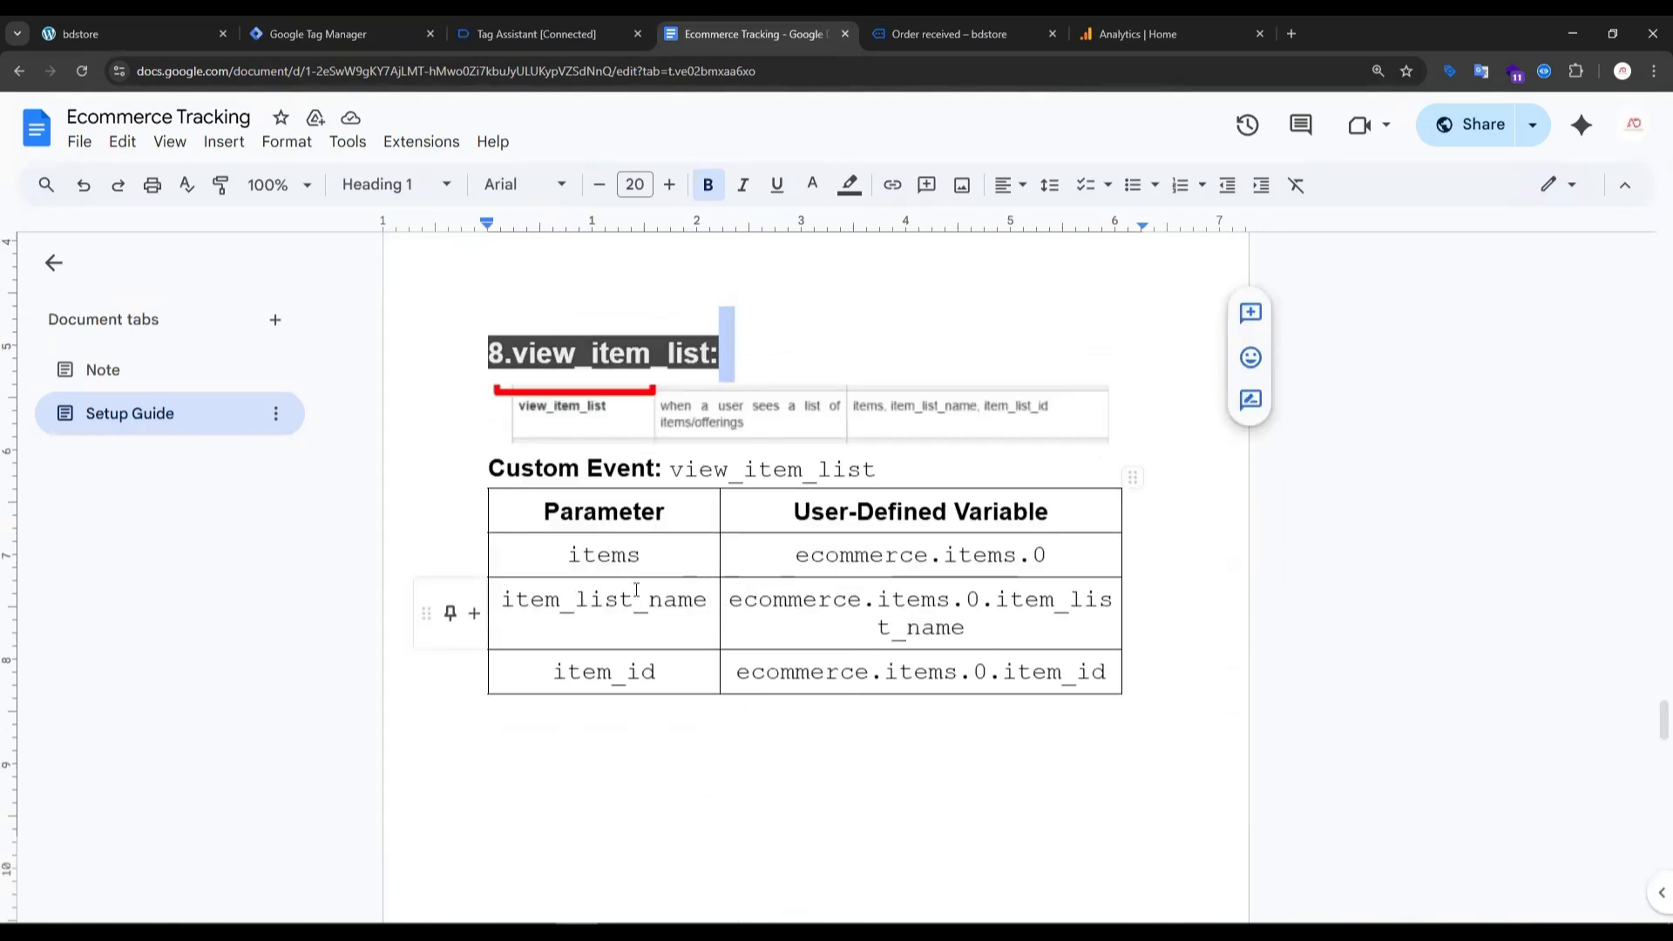
{"action": "scroll", "coordinate": [586, 432], "scroll_direction": "up", "scroll_amount": 3}
{"action": "scroll", "coordinate": [595, 427], "scroll_direction": "up", "scroll_amount": 1}
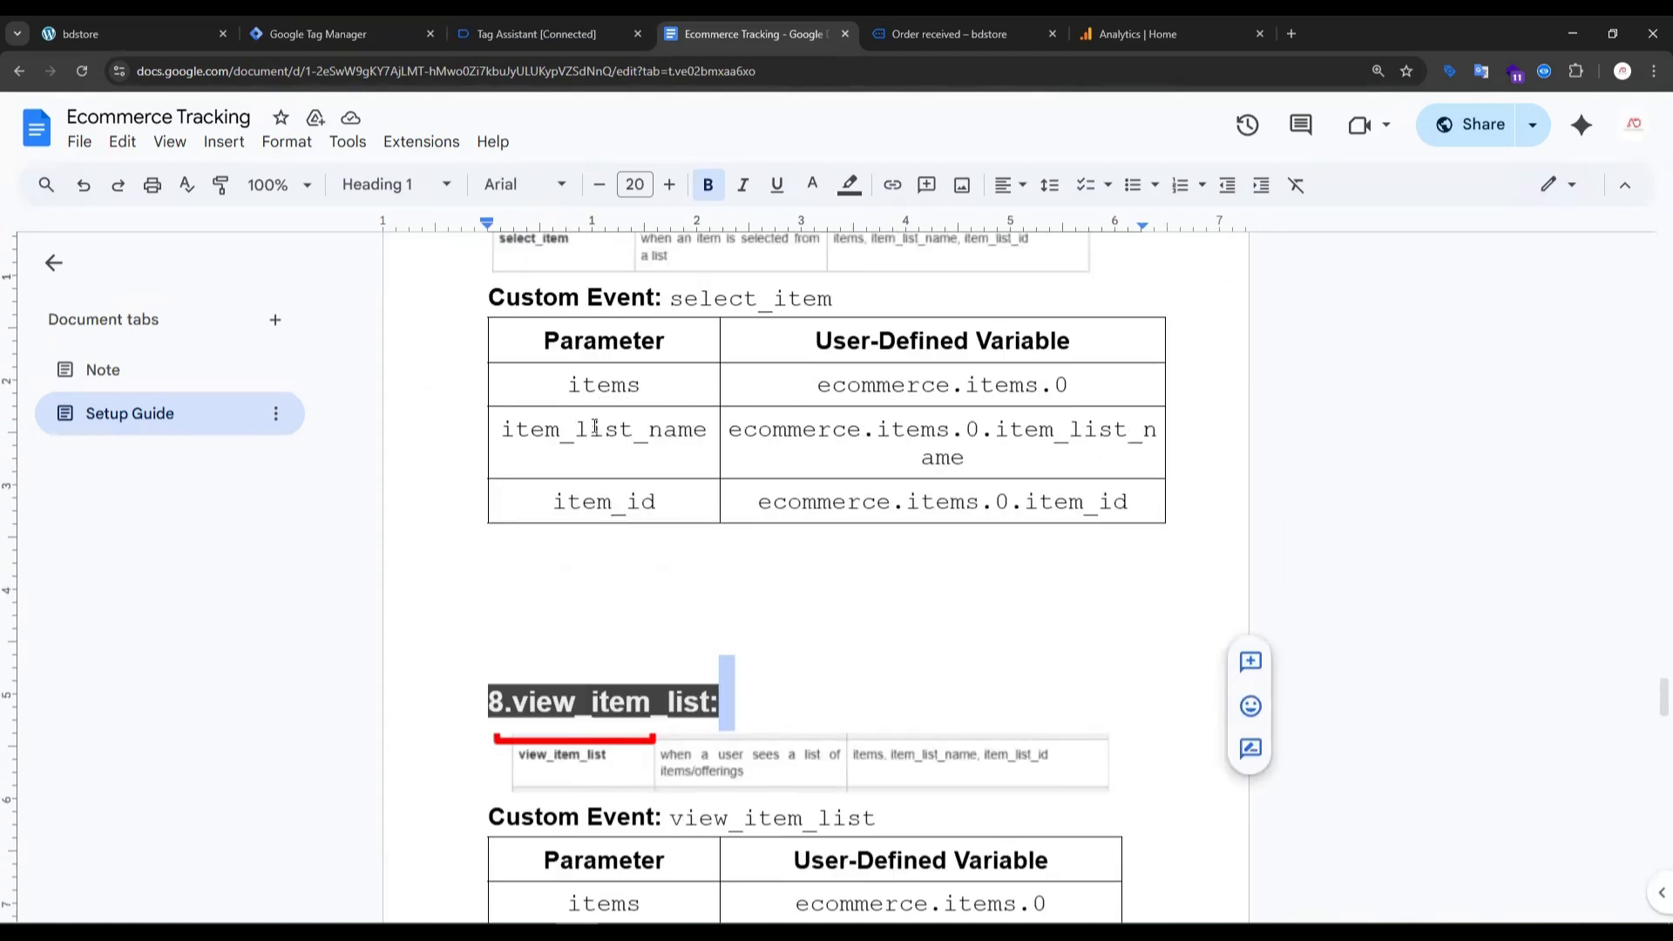
{"action": "scroll", "coordinate": [495, 366], "scroll_direction": "up", "scroll_amount": 2}
{"action": "left_click_drag", "start_coordinate": [504, 365], "coordinate": [643, 366]}
{"action": "left_click_drag", "start_coordinate": [544, 552], "coordinate": [541, 685]}
{"action": "scroll", "coordinate": [541, 686], "scroll_direction": "down", "scroll_amount": 4}
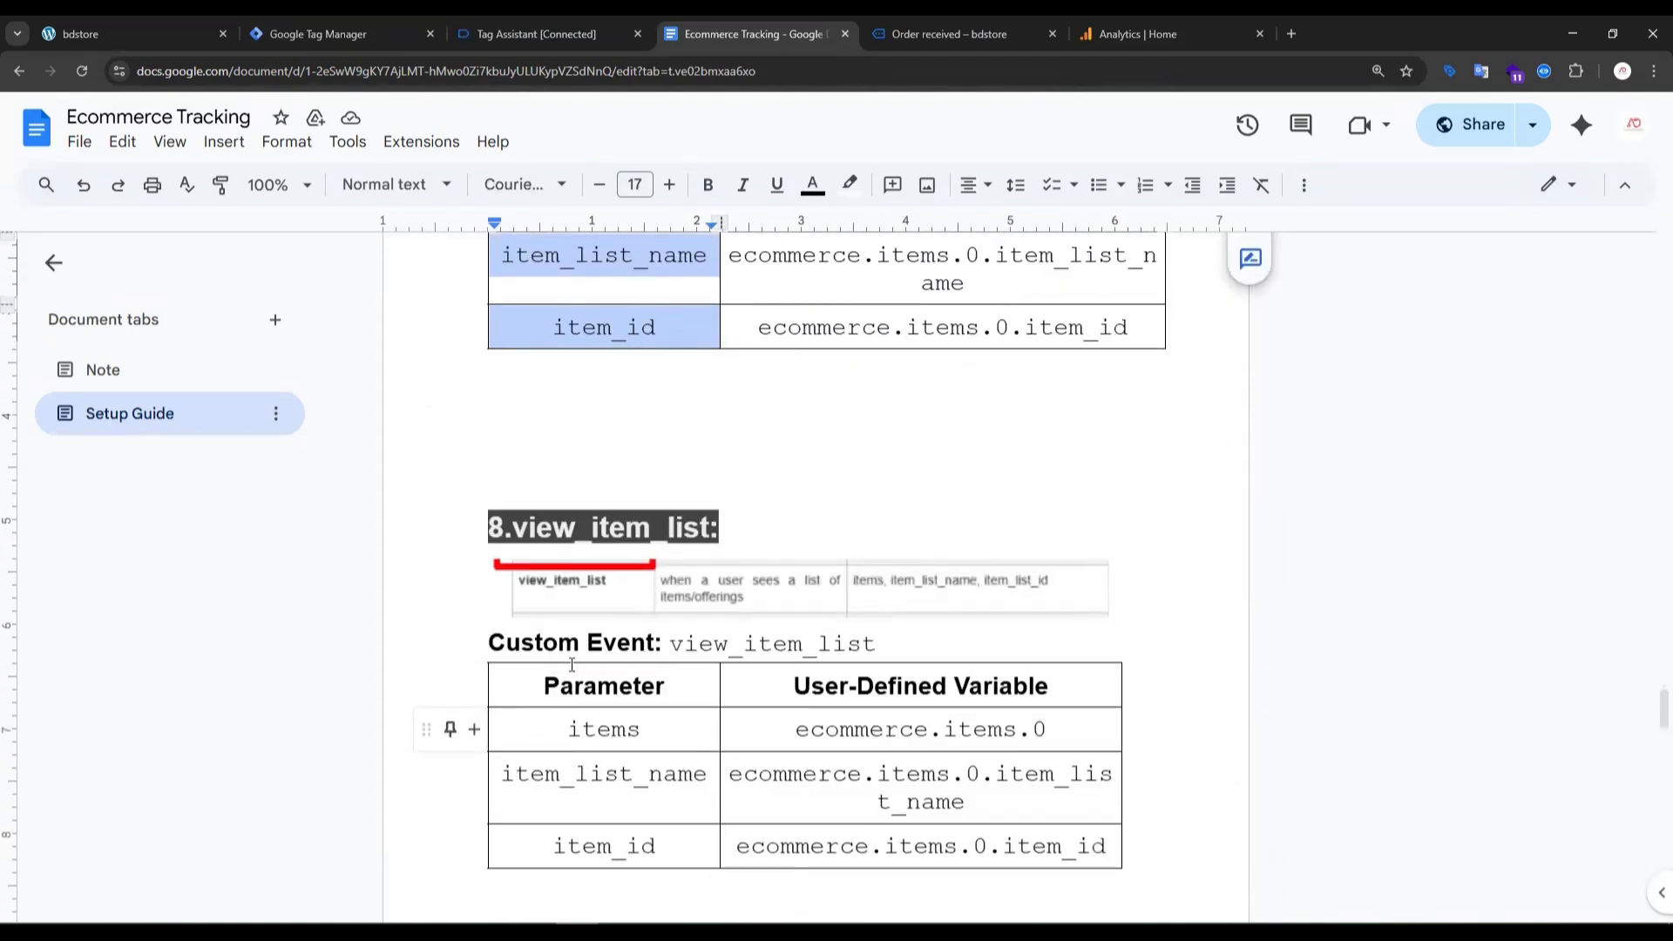
{"action": "left_click_drag", "start_coordinate": [554, 732], "coordinate": [679, 840]}
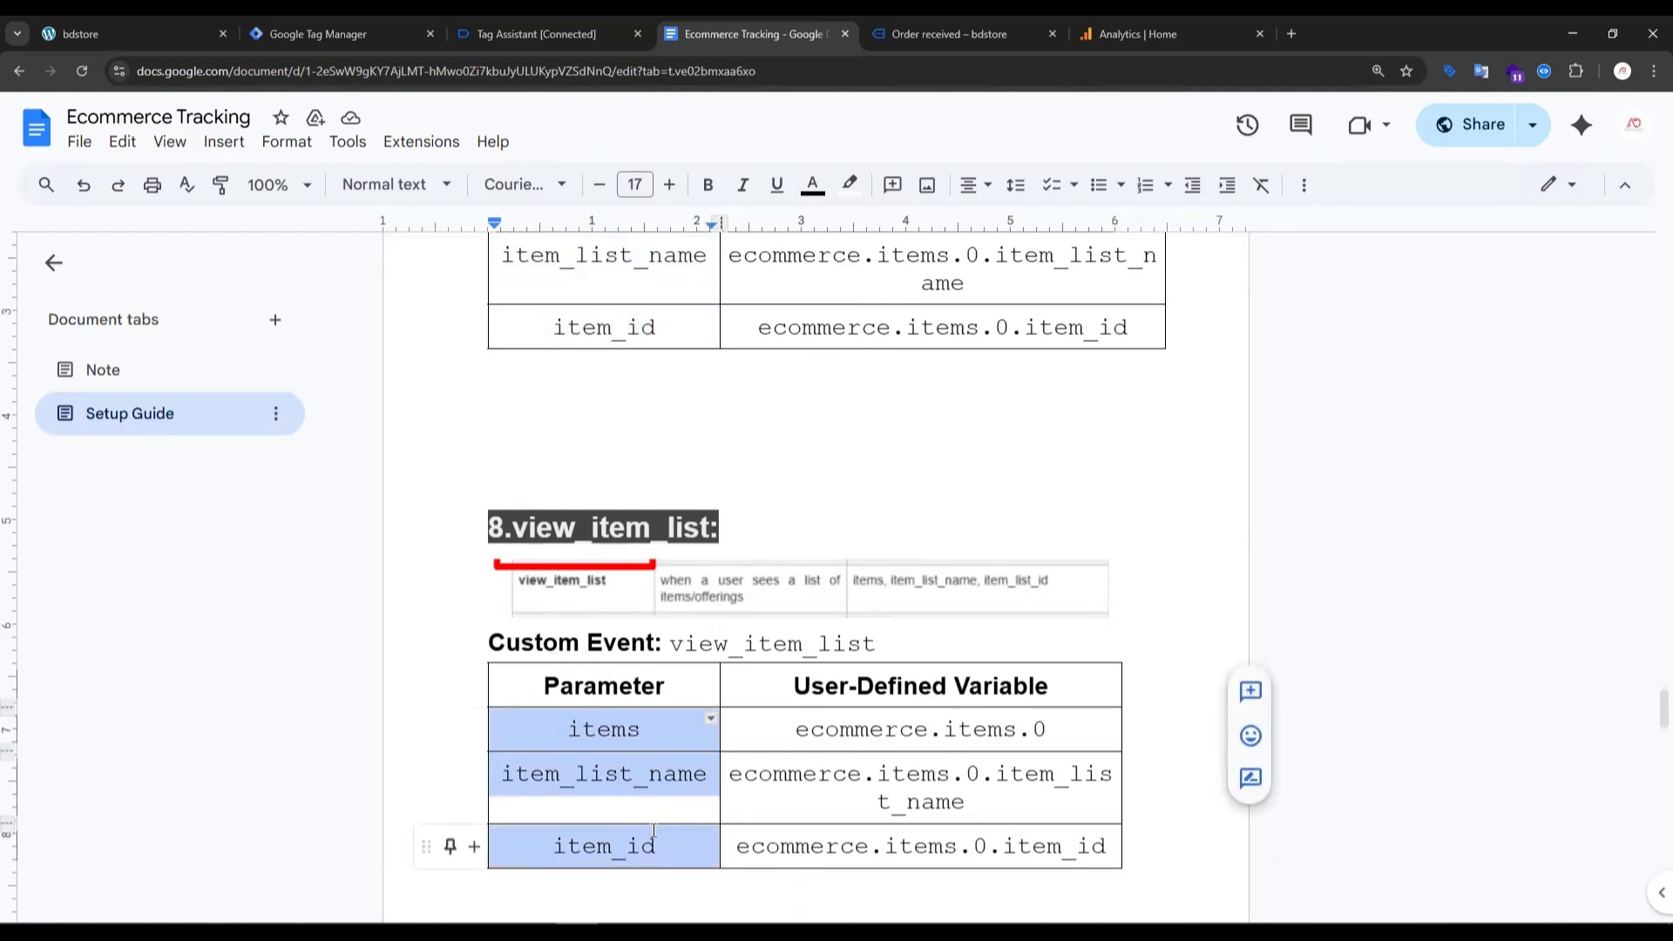
{"action": "scroll", "coordinate": [645, 691], "scroll_direction": "down", "scroll_amount": 1}
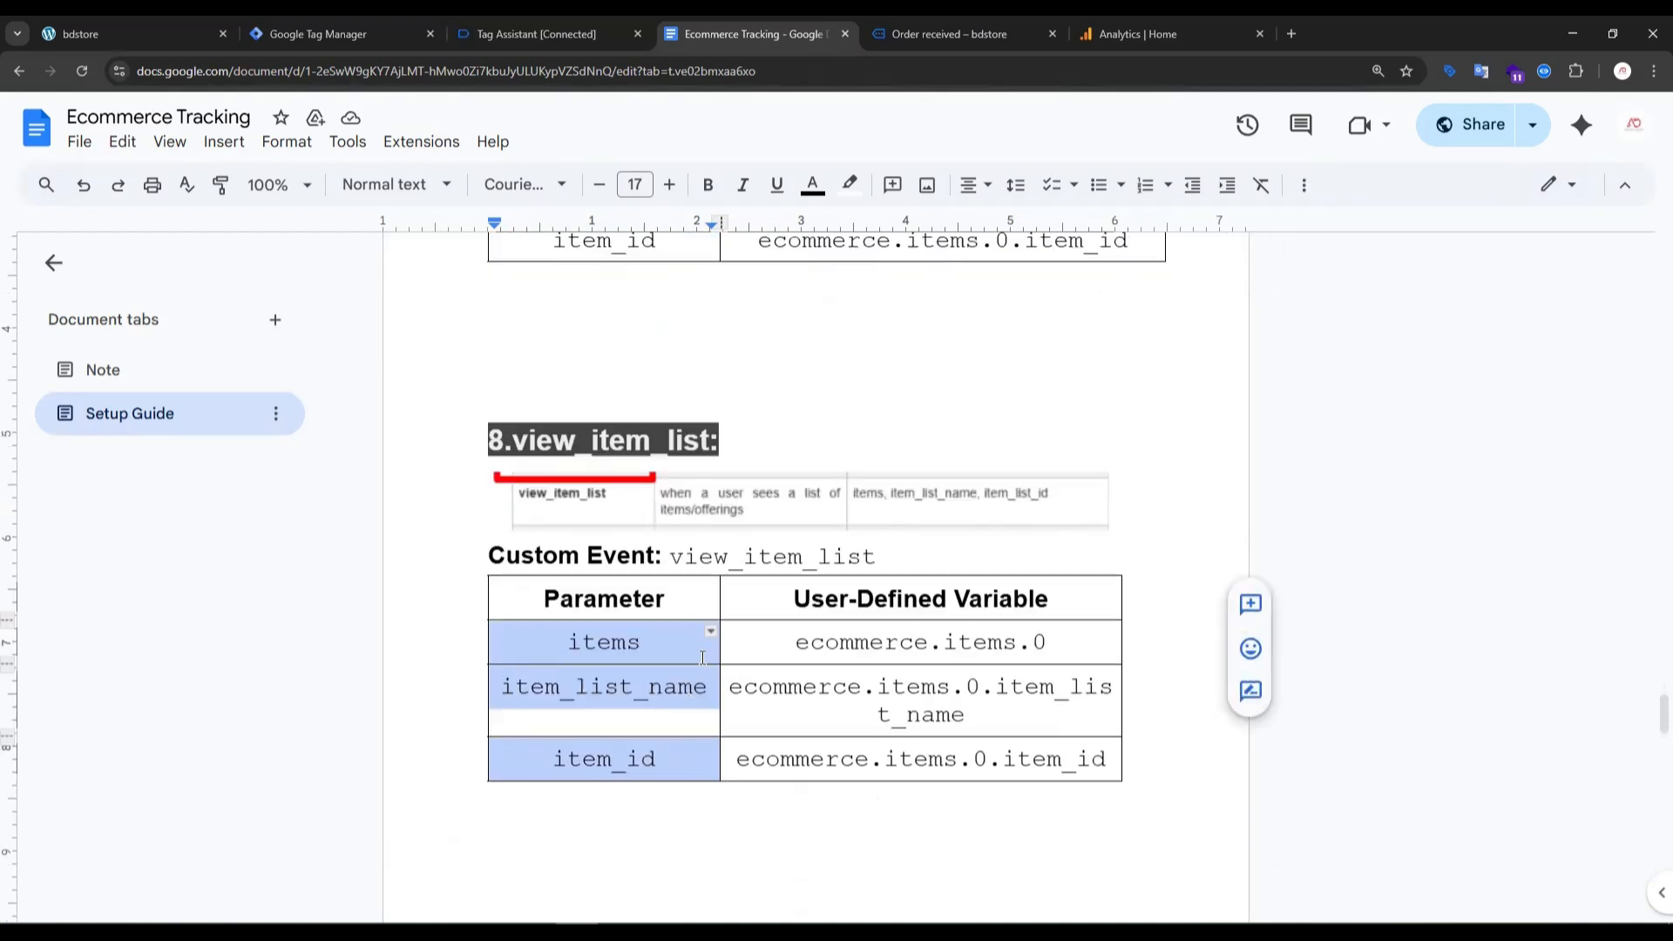
{"action": "scroll", "coordinate": [688, 518], "scroll_direction": "up", "scroll_amount": 4}
{"action": "left_click_drag", "start_coordinate": [555, 485], "coordinate": [707, 601]}
{"action": "scroll", "coordinate": [856, 608], "scroll_direction": "down", "scroll_amount": 5}
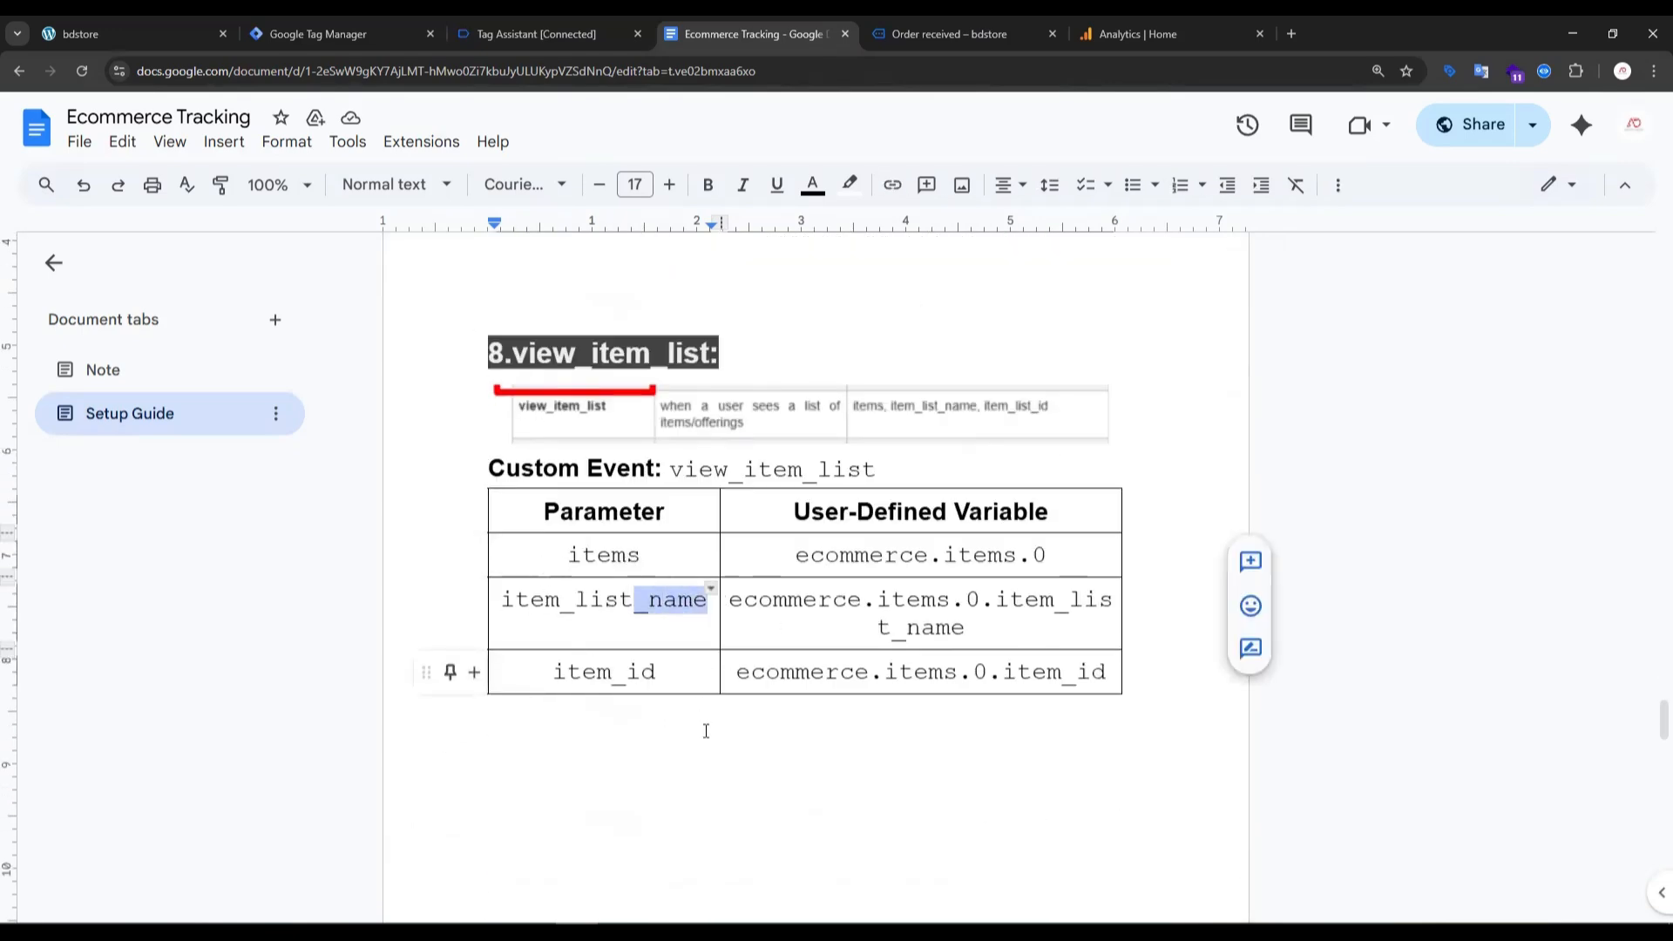
- Switch to Google Tag Manager and create a Google Analytics: GA4 Event tag with {{GA4 Base Code}} as its measurement ID
{"action": "left_click", "coordinate": [502, 34]}
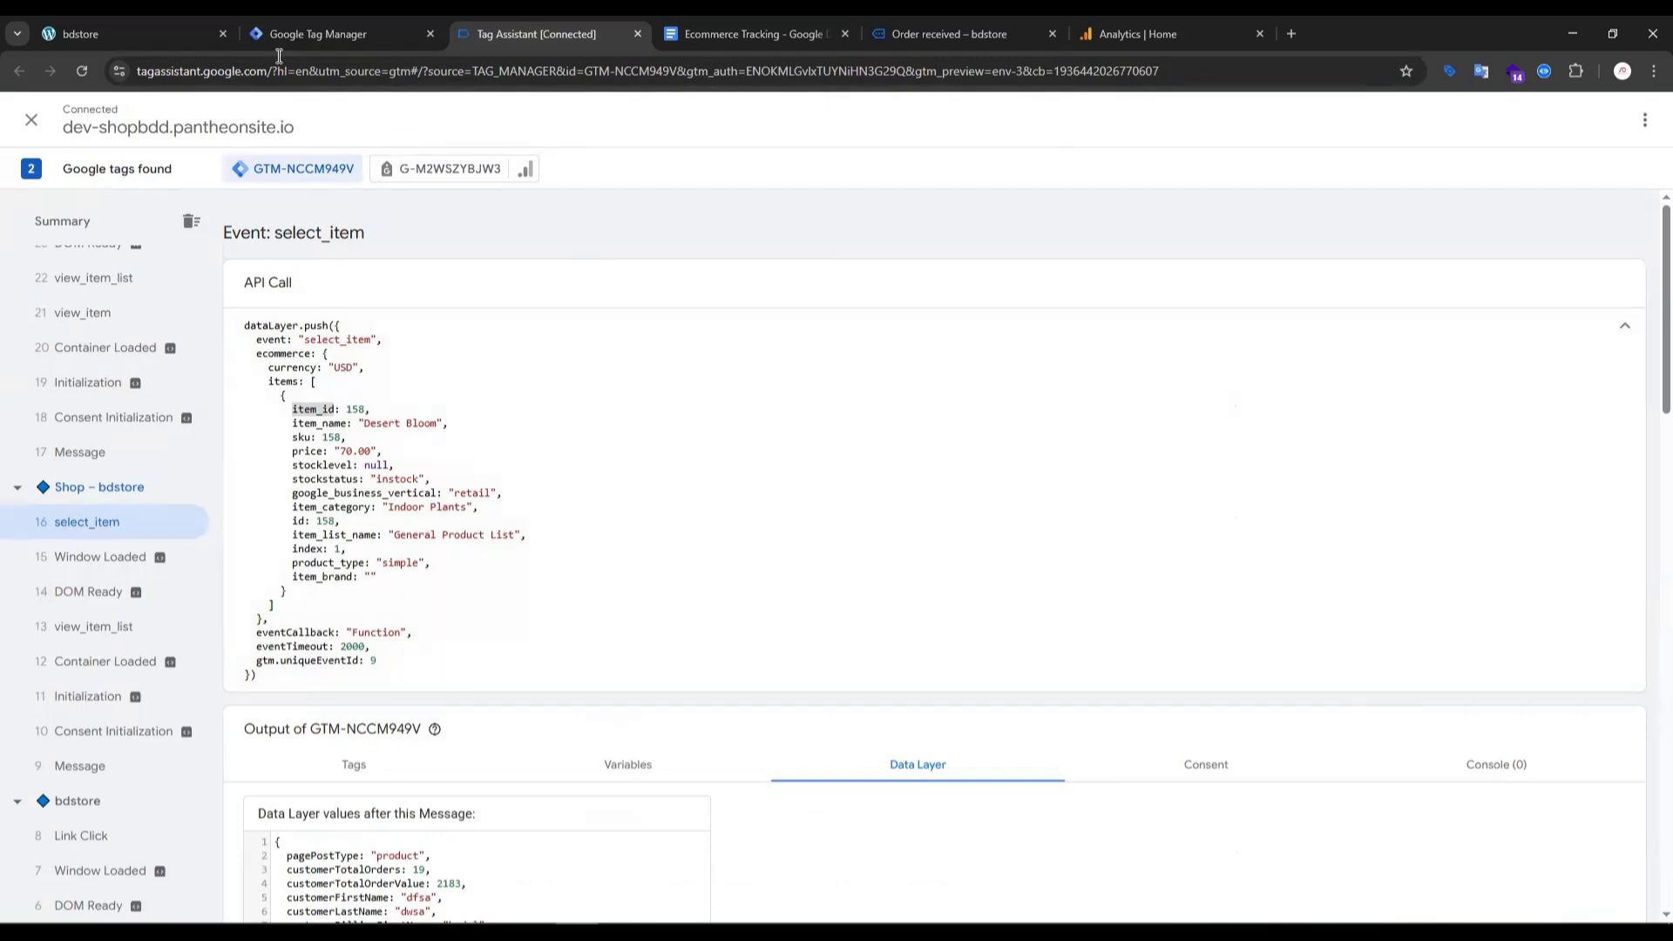
{"action": "left_click", "coordinate": [317, 33]}
{"action": "scroll", "coordinate": [456, 683], "scroll_direction": "down", "scroll_amount": 2}
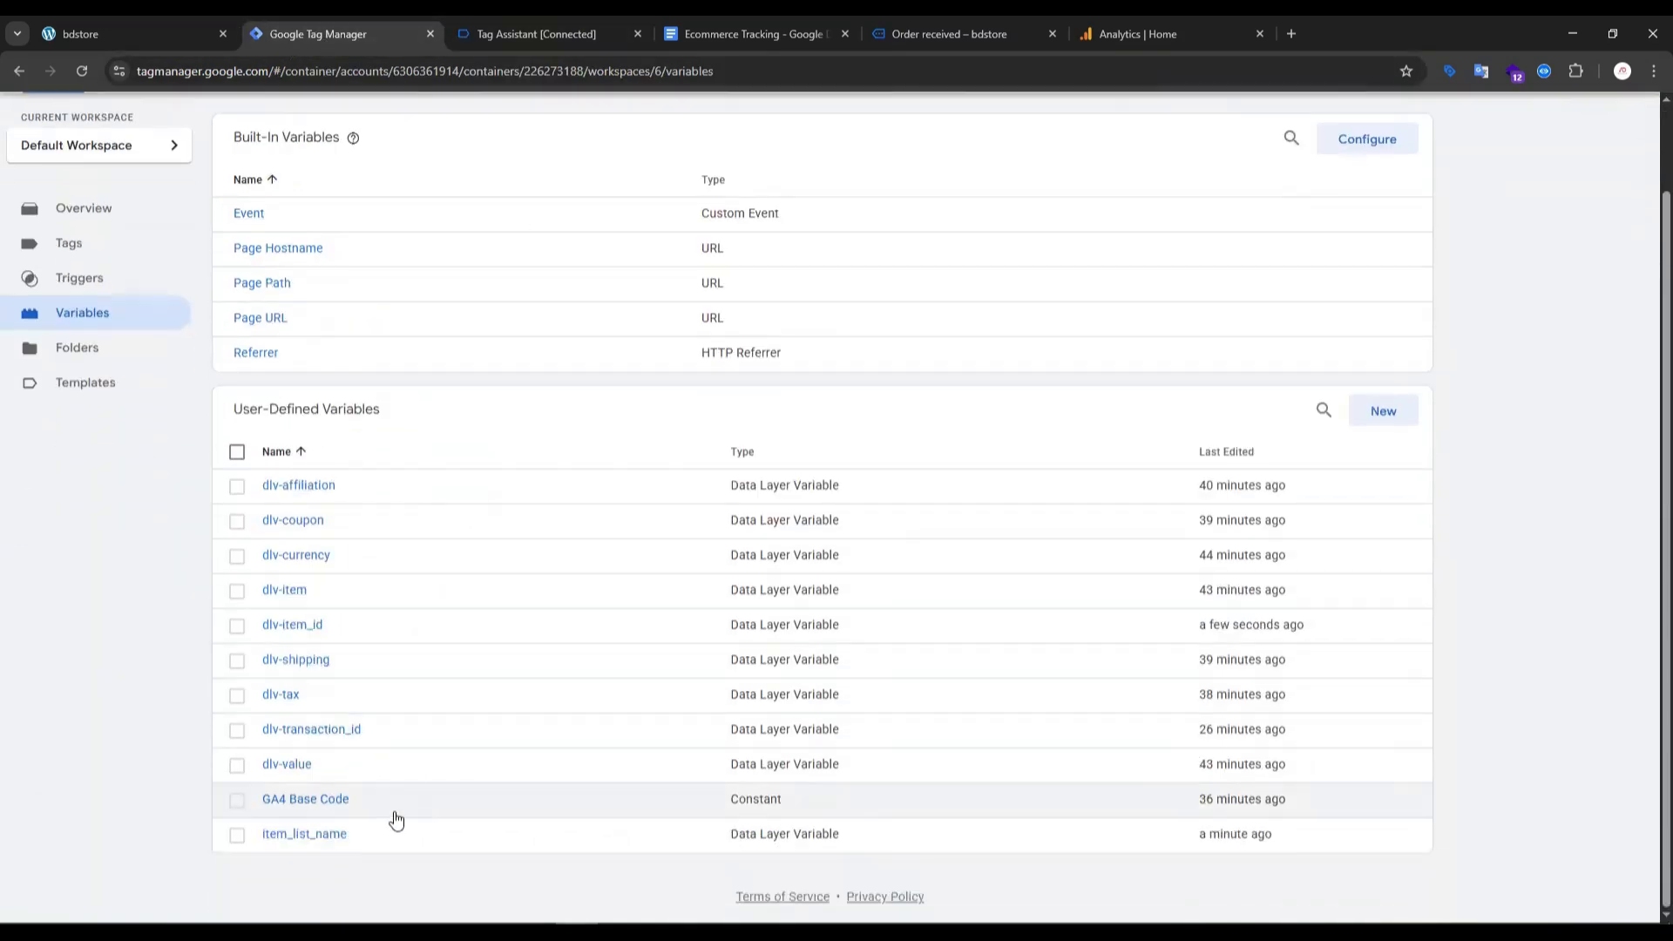
{"action": "scroll", "coordinate": [349, 489], "scroll_direction": "up", "scroll_amount": 1}
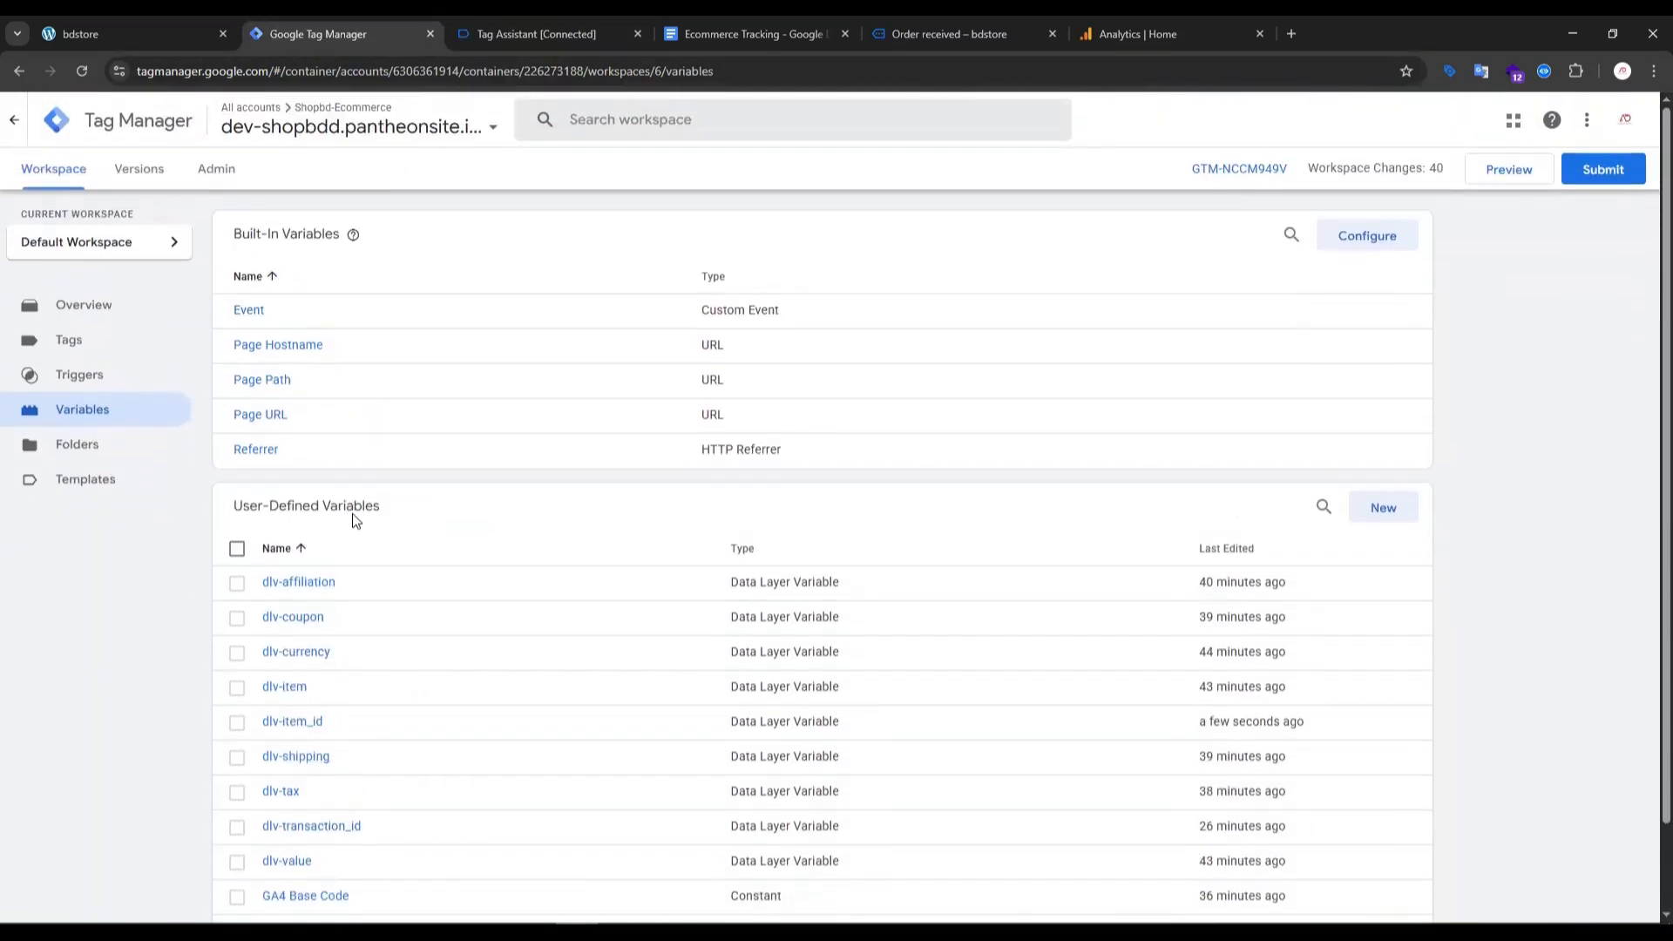
{"action": "scroll", "coordinate": [419, 663], "scroll_direction": "down", "scroll_amount": 1}
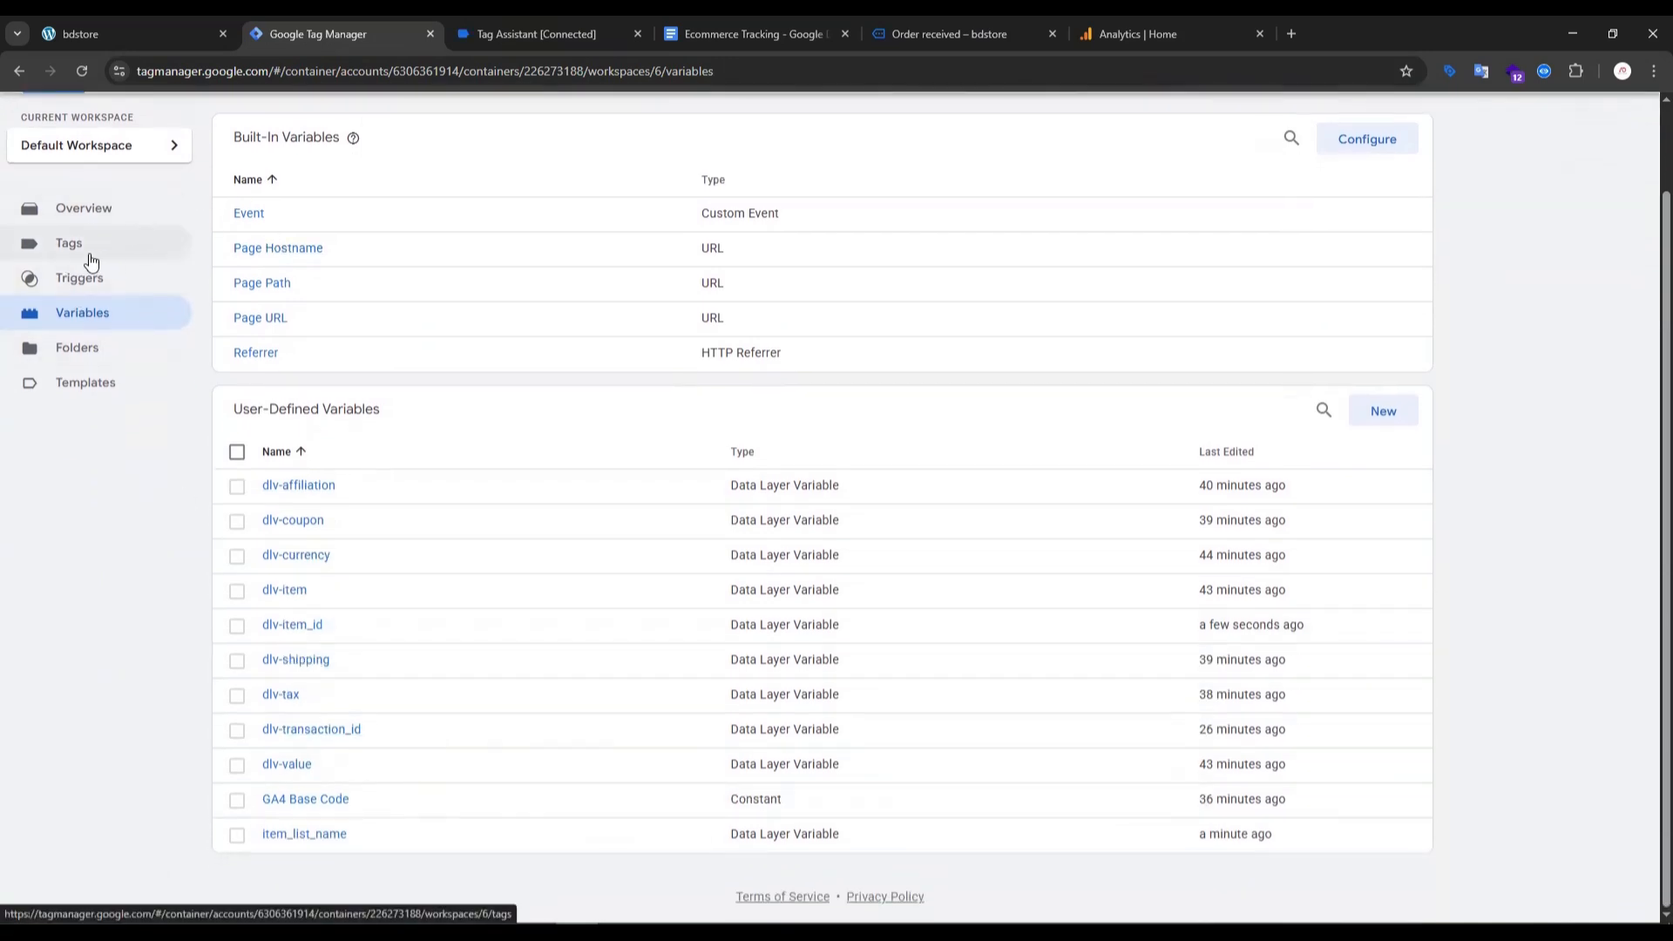
{"action": "left_click", "coordinate": [90, 258]}
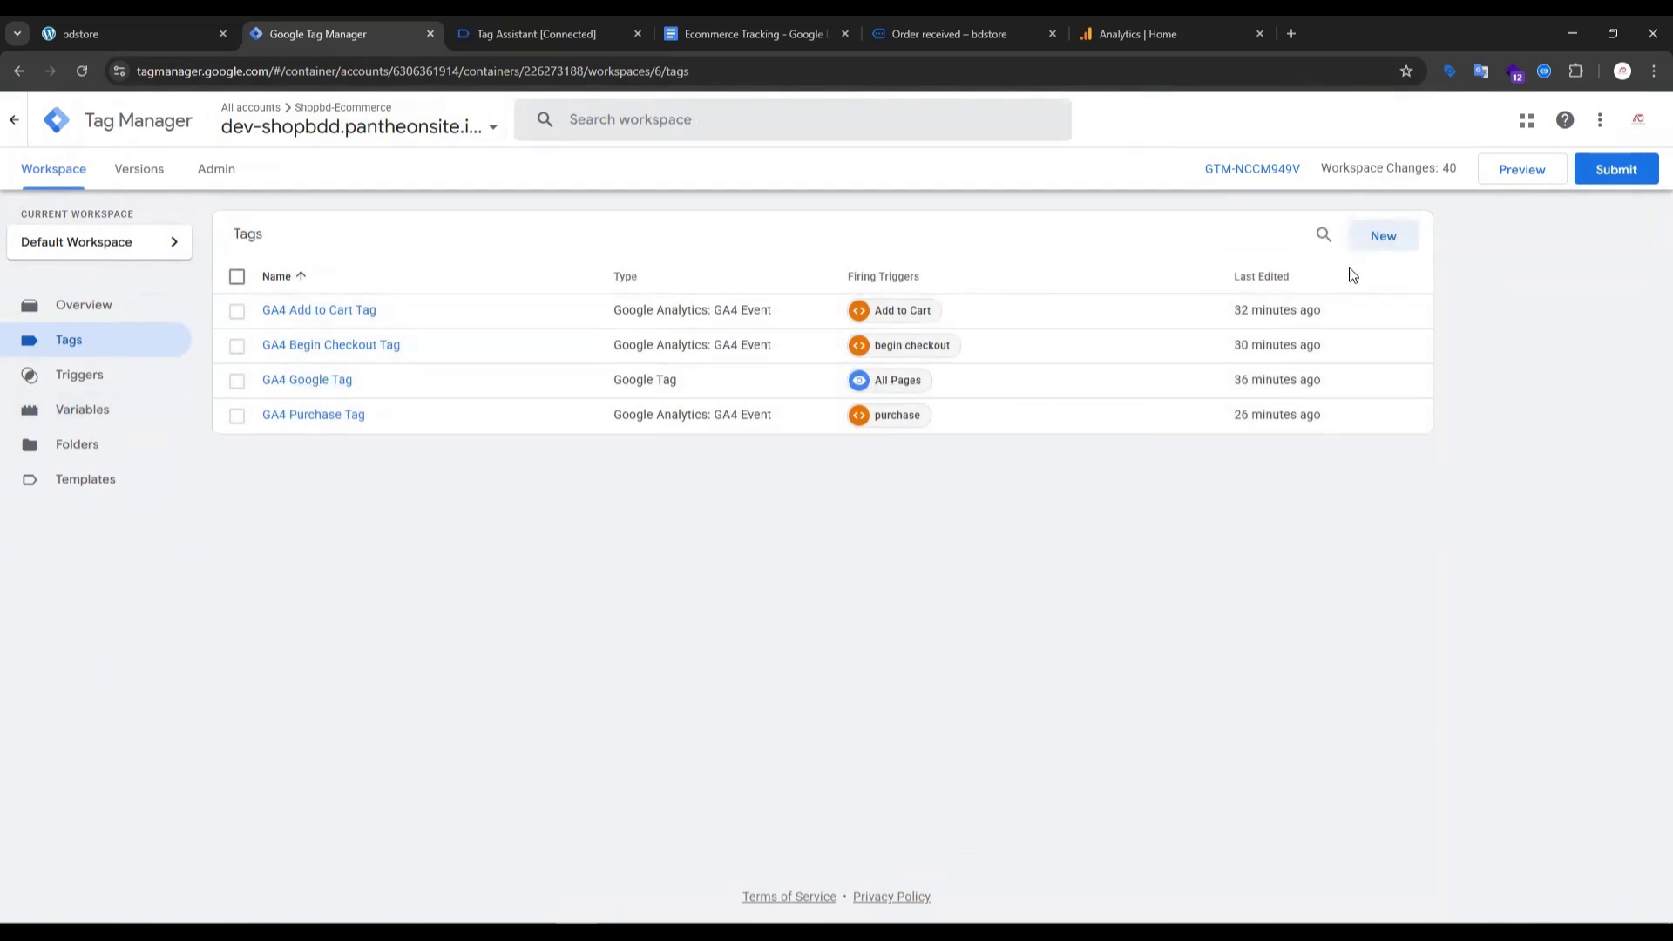
{"action": "left_click", "coordinate": [1395, 247]}
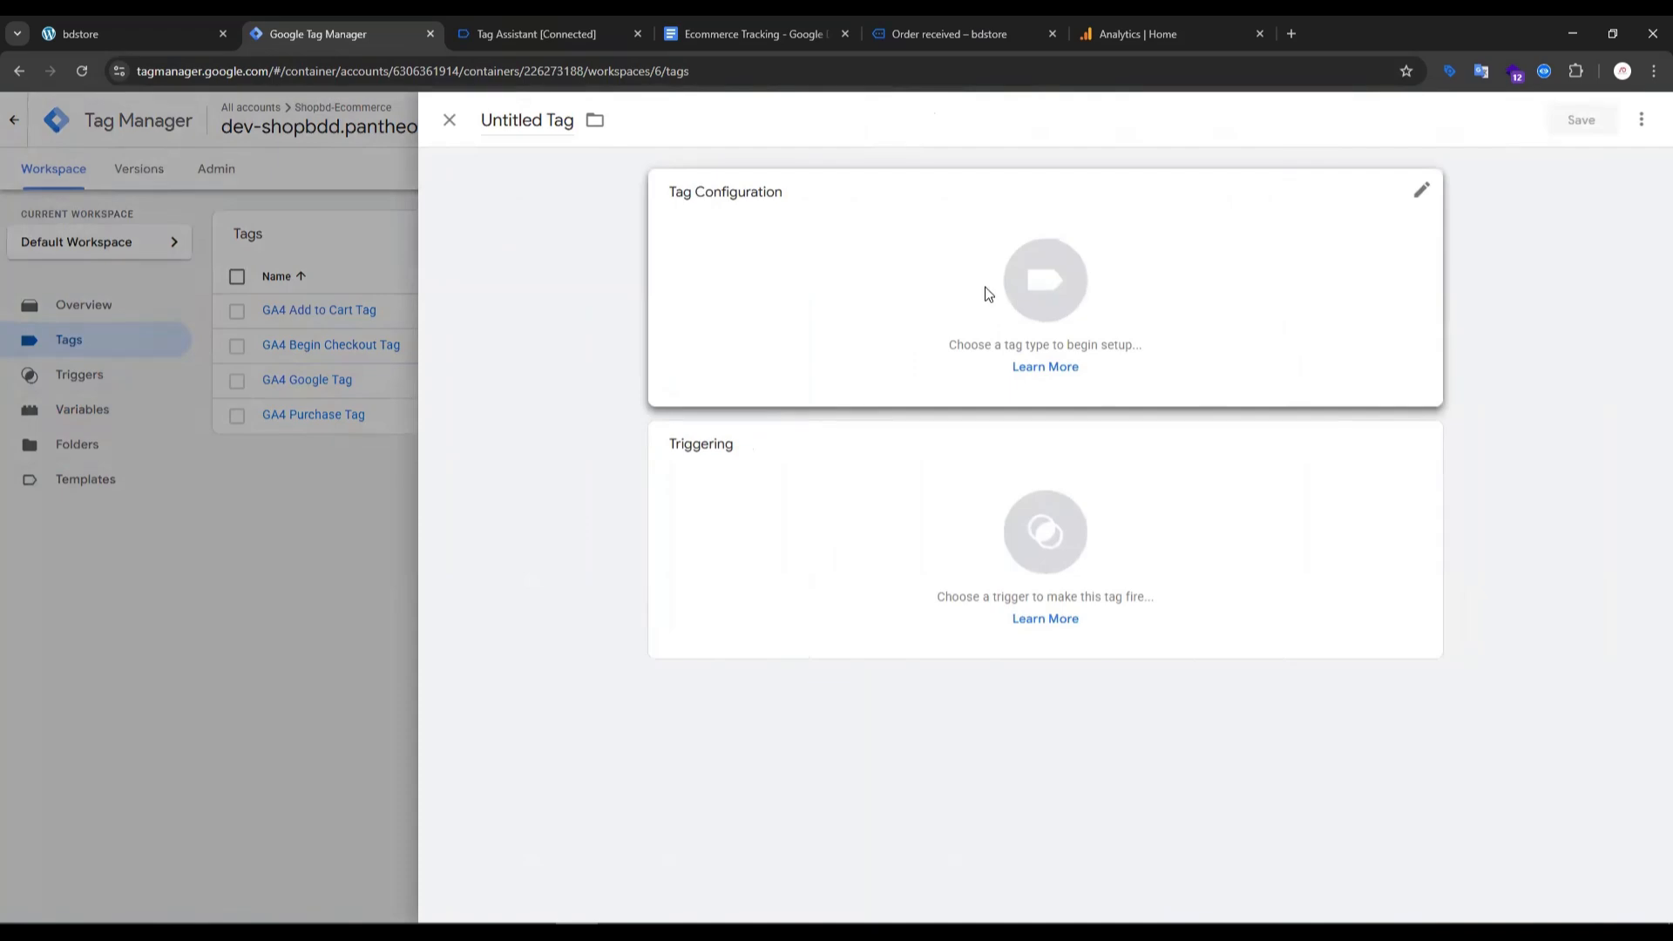
{"action": "left_click", "coordinate": [988, 294]}
{"action": "left_click", "coordinate": [1252, 283]}
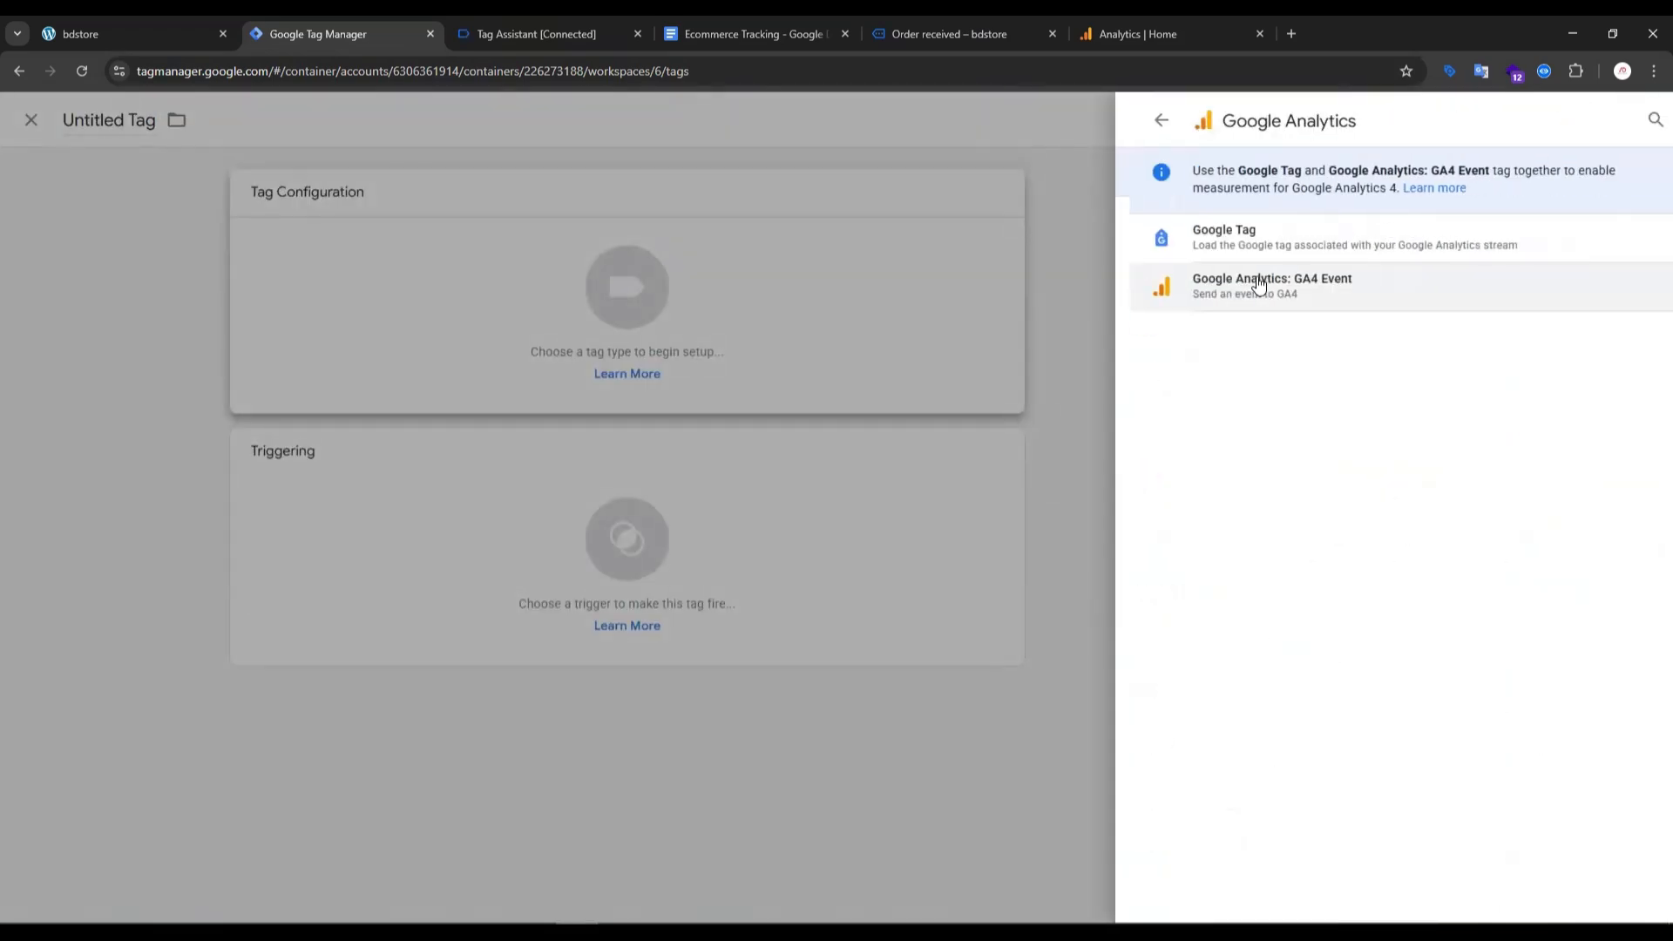
{"action": "left_click", "coordinate": [1258, 284]}
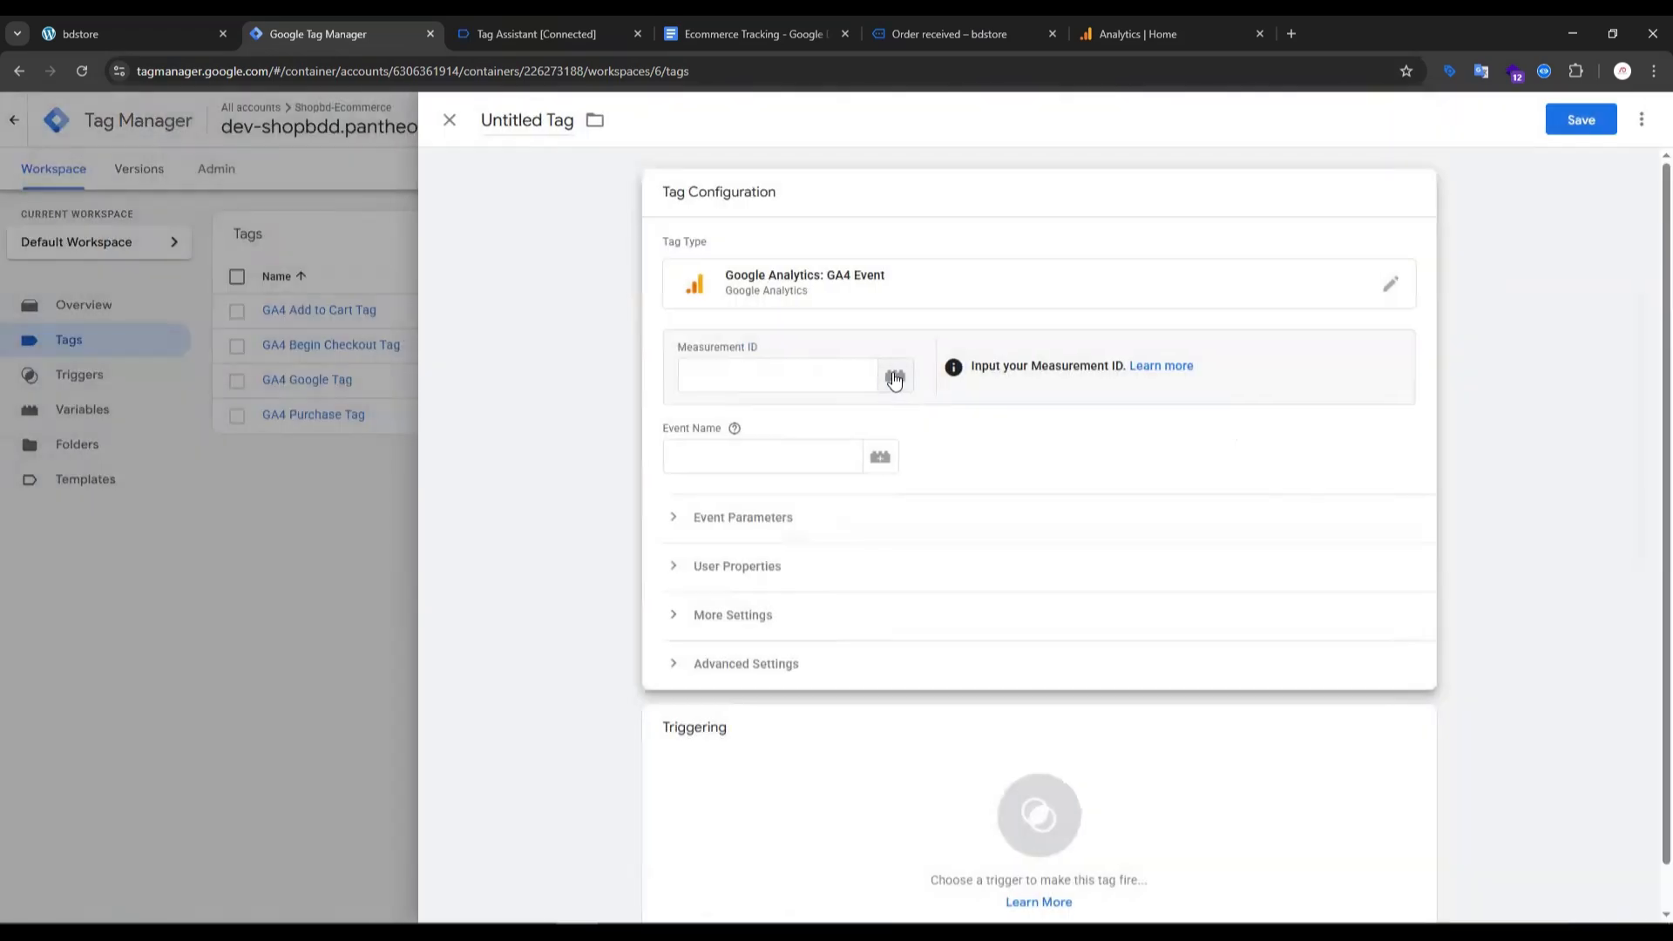
{"action": "left_click", "coordinate": [895, 376]}
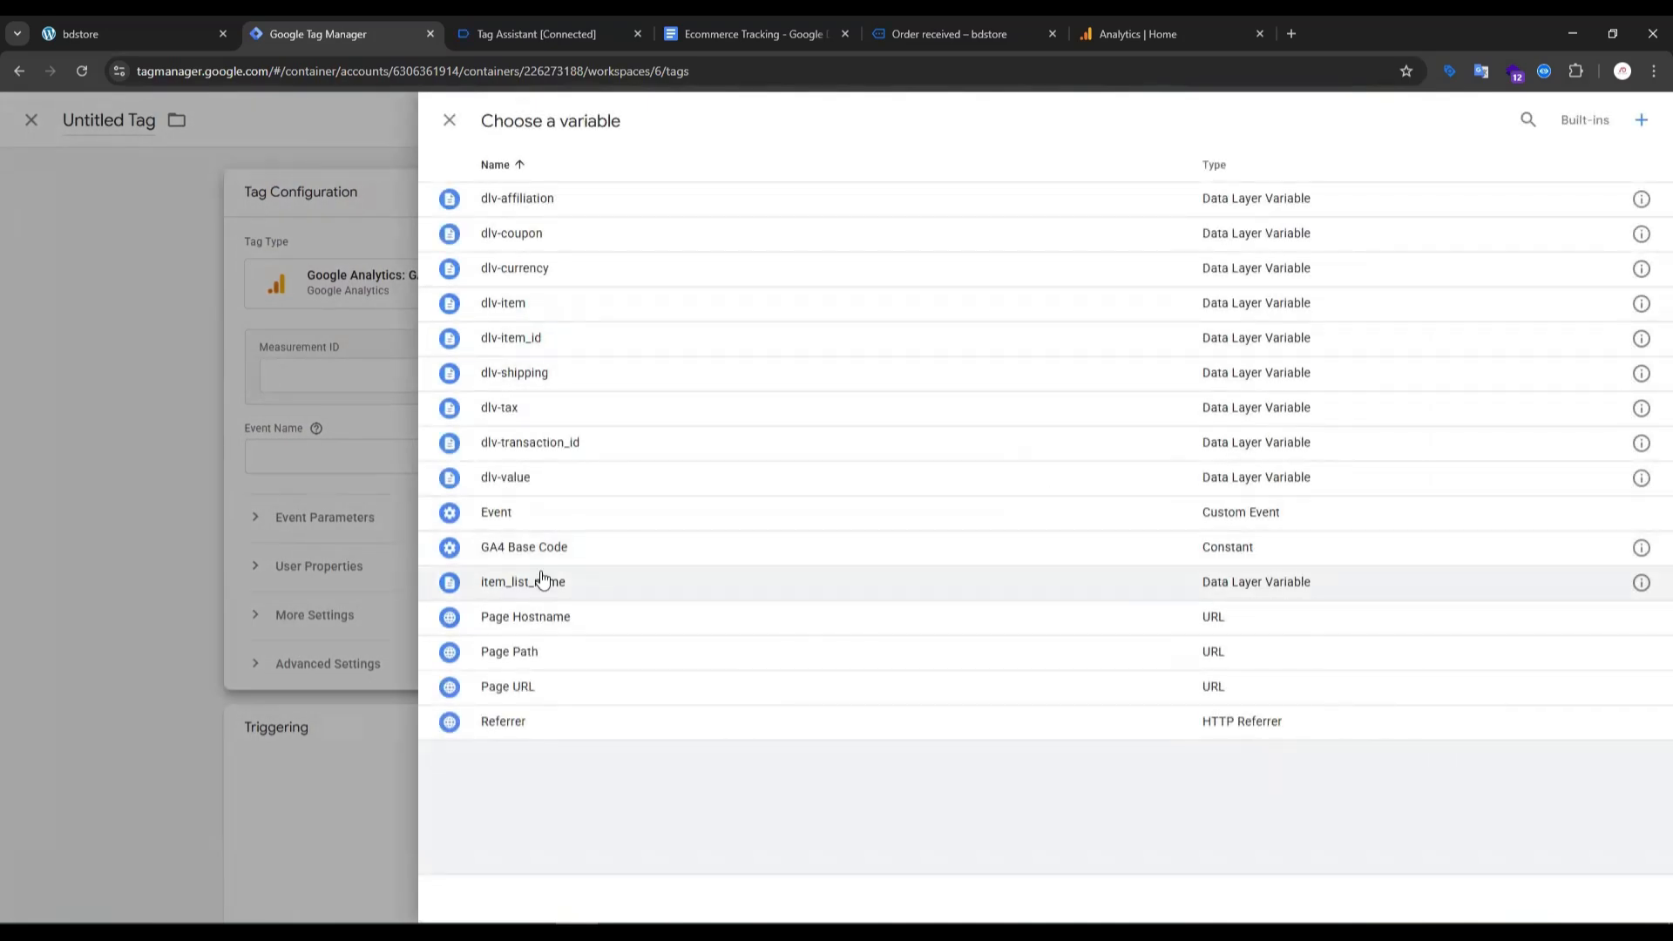
{"action": "left_click", "coordinate": [523, 548]}
- Copy the event name from the view_item API call in Tag Assistant and set the new tag's event name to "view_item"
{"action": "left_click", "coordinate": [736, 462]}
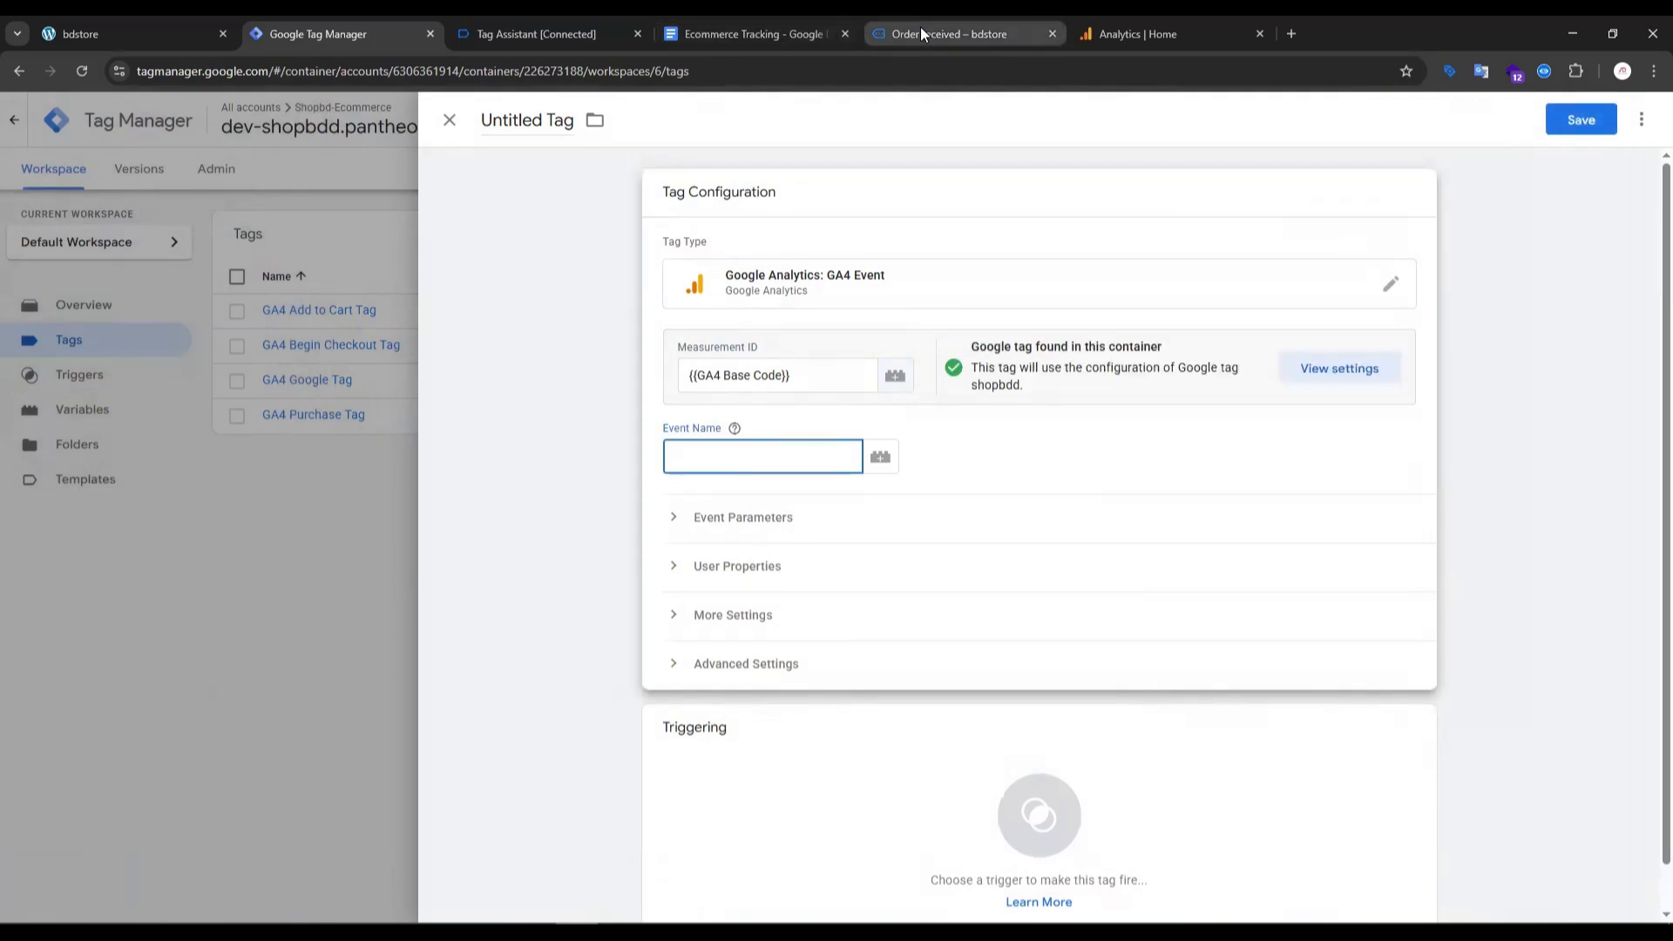
{"action": "left_click", "coordinate": [748, 34]}
{"action": "scroll", "coordinate": [683, 572], "scroll_direction": "up", "scroll_amount": 20}
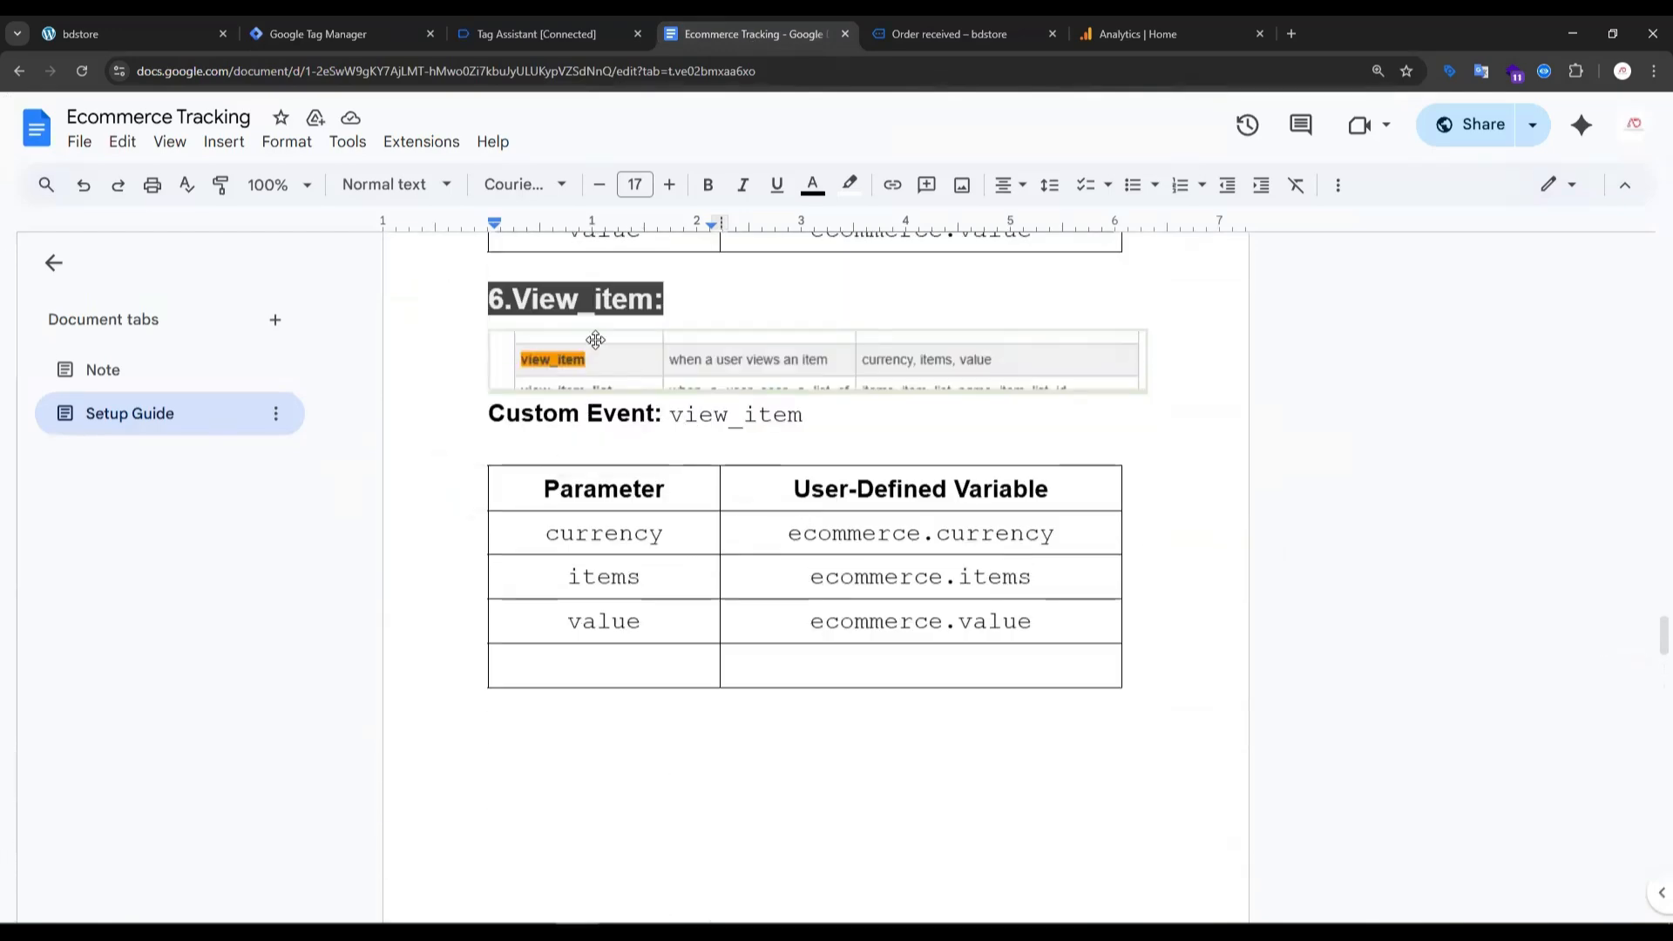
{"action": "left_click", "coordinate": [585, 25]}
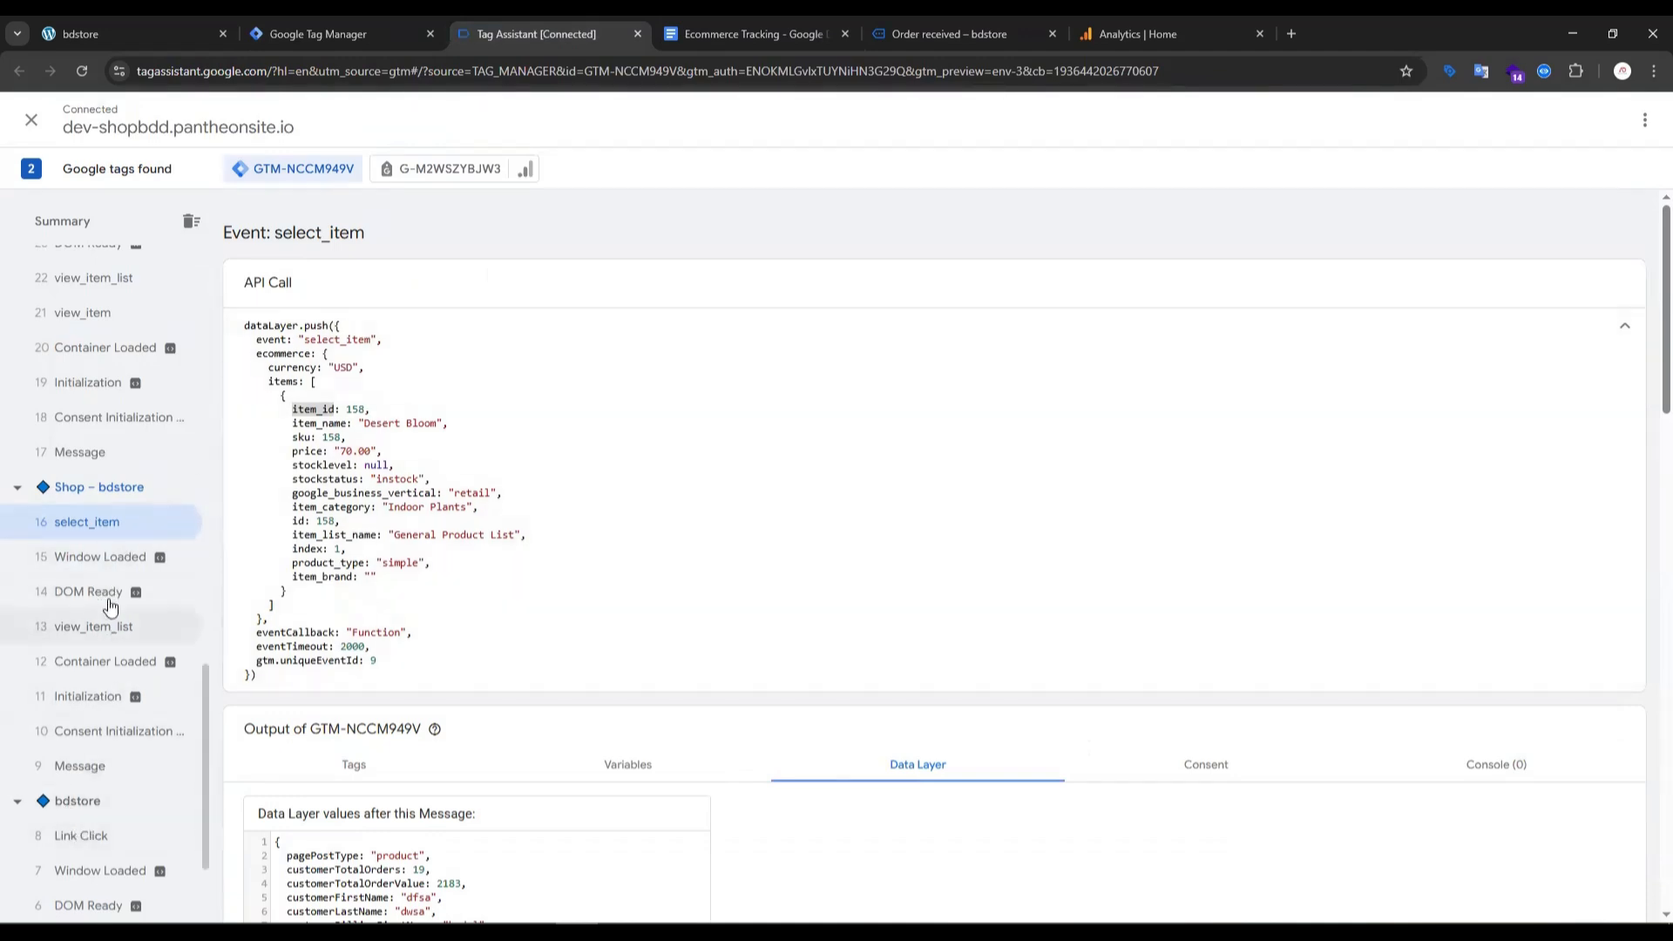
{"action": "scroll", "coordinate": [133, 449], "scroll_direction": "down", "scroll_amount": 2}
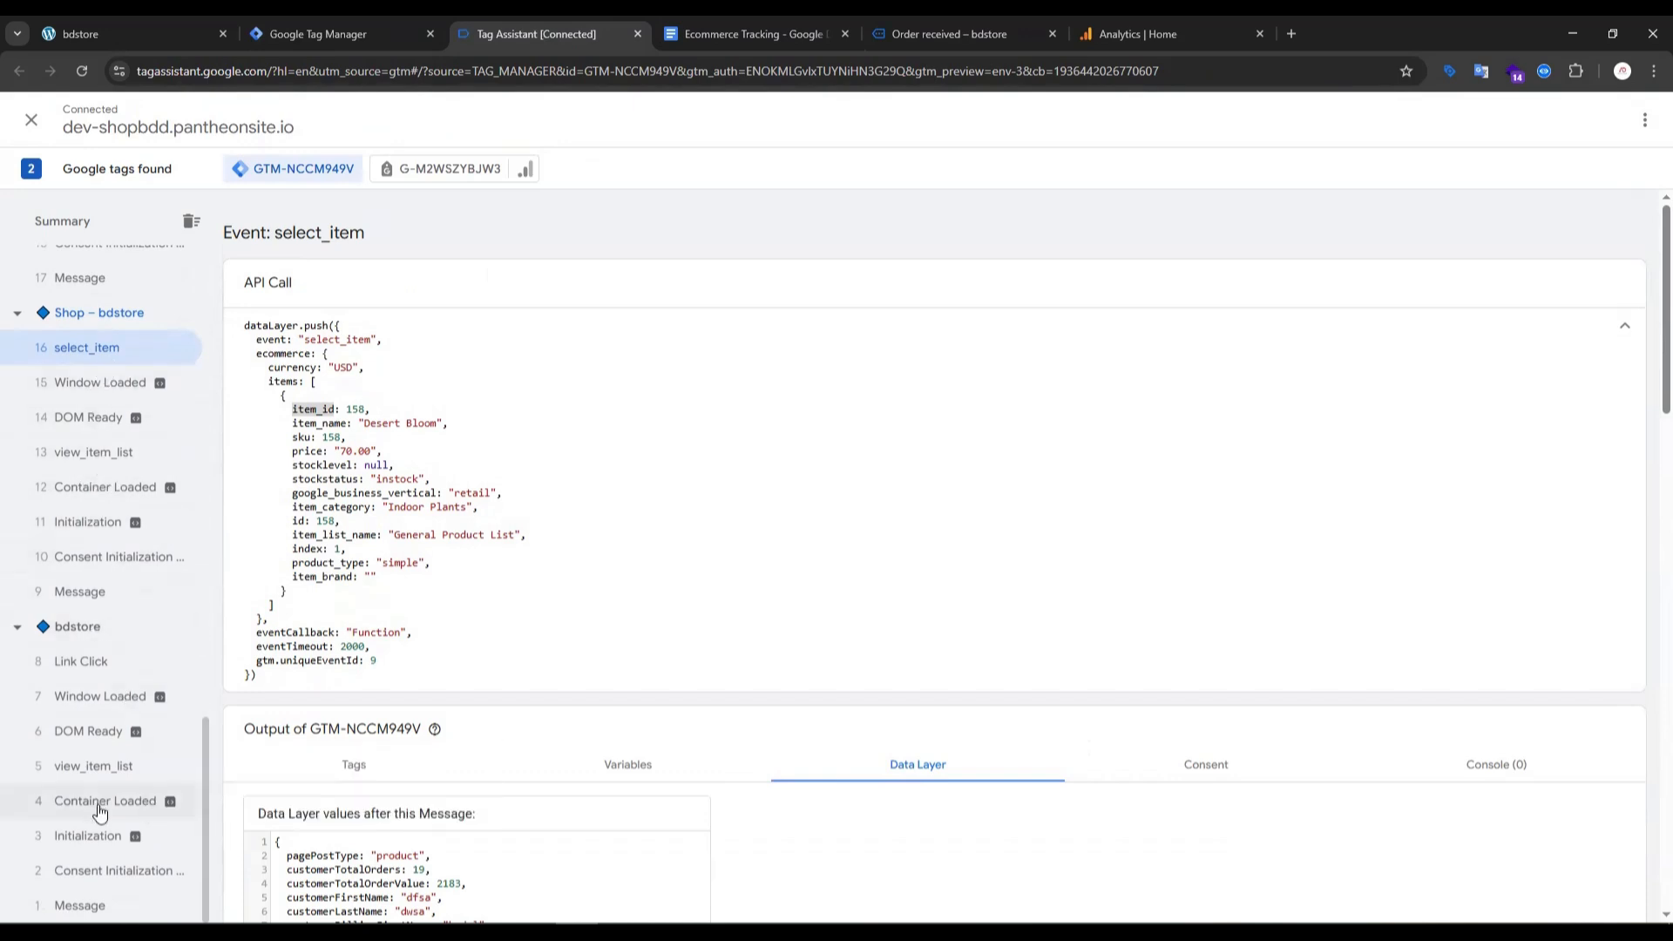
{"action": "scroll", "coordinate": [111, 761], "scroll_direction": "up", "scroll_amount": 5}
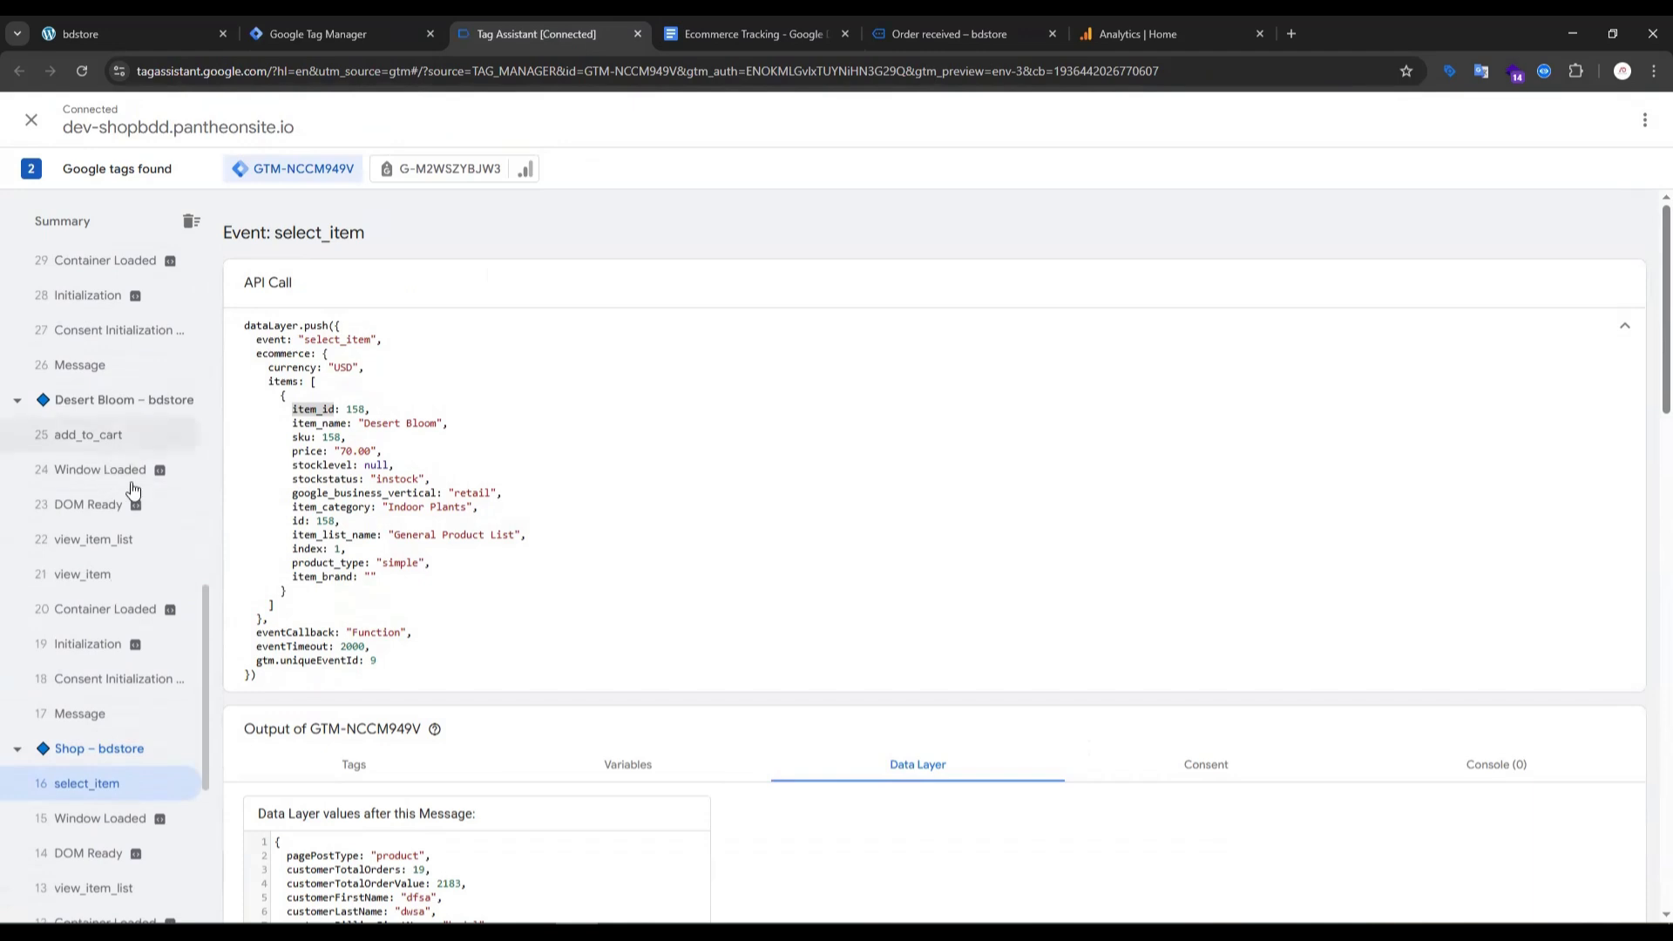
{"action": "left_click", "coordinate": [102, 586]}
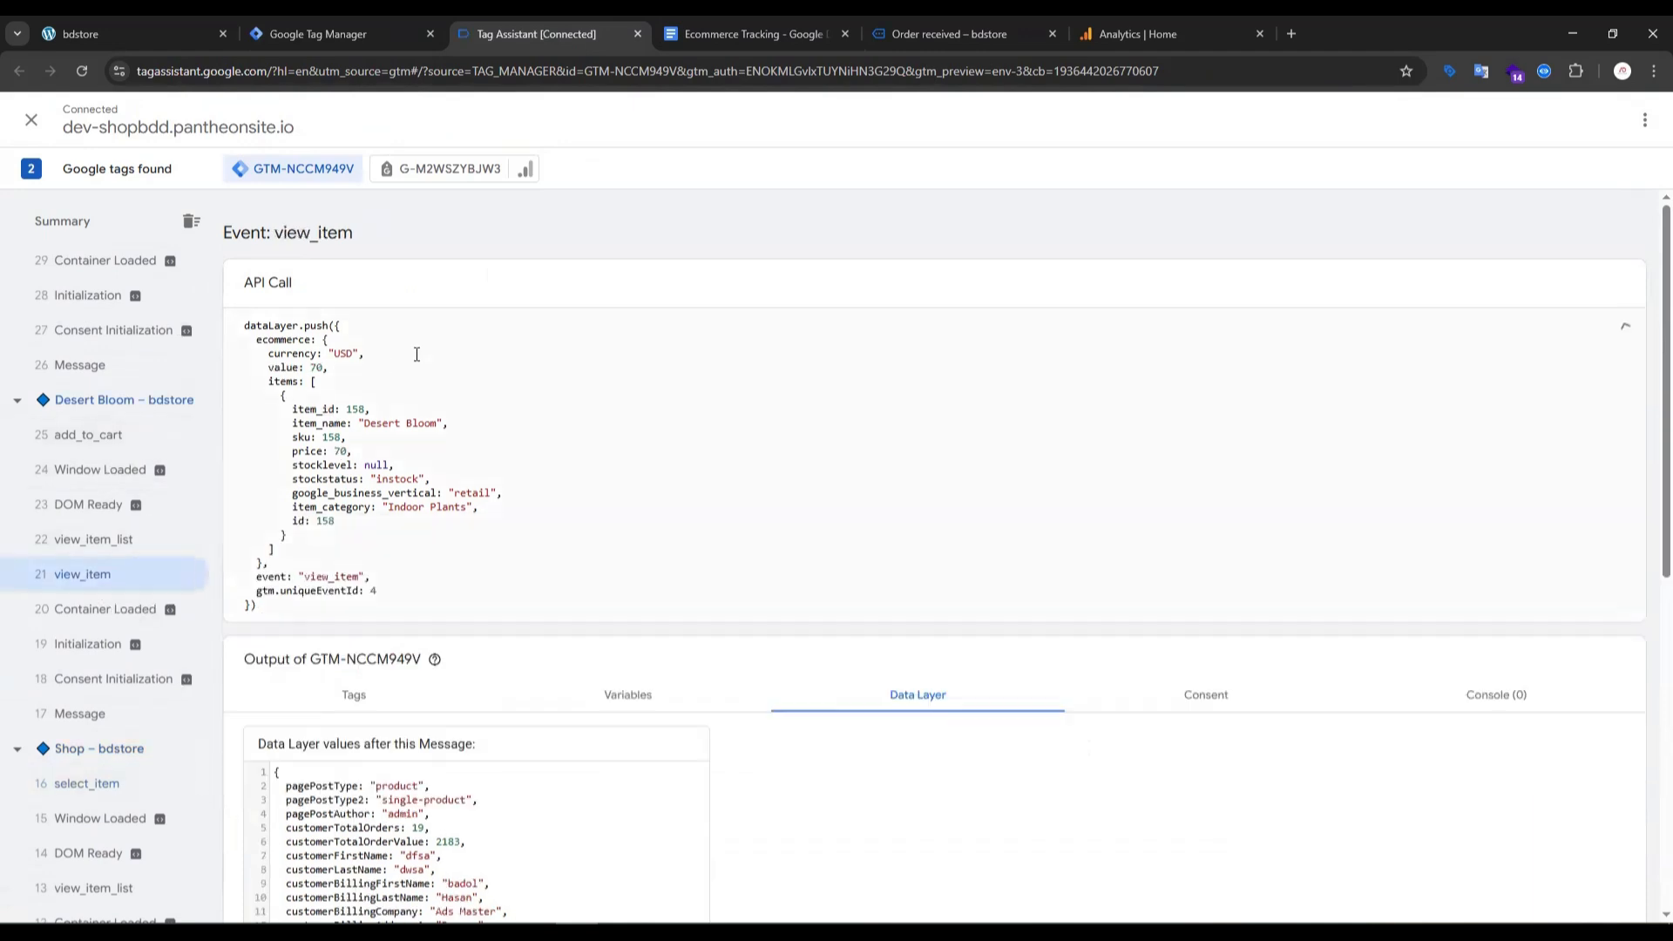
{"action": "double_click", "coordinate": [324, 577]}
{"action": "key", "text": "ctrl+c"}
{"action": "left_click", "coordinate": [386, 17]}
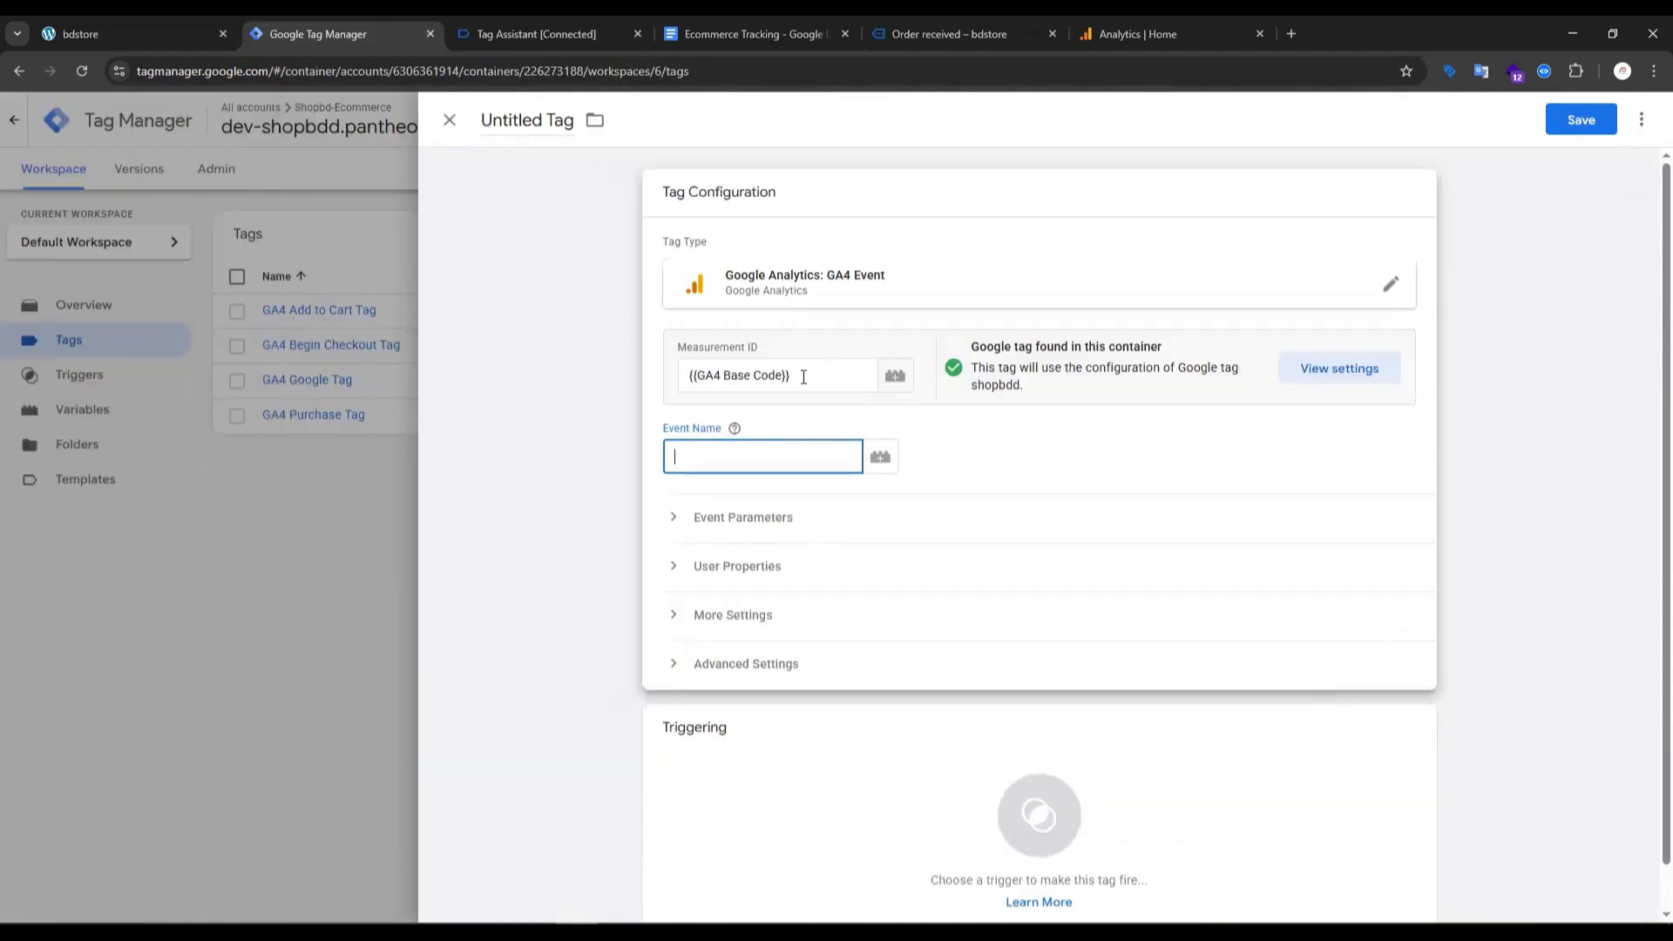
{"action": "key", "text": "ctrl+v"}
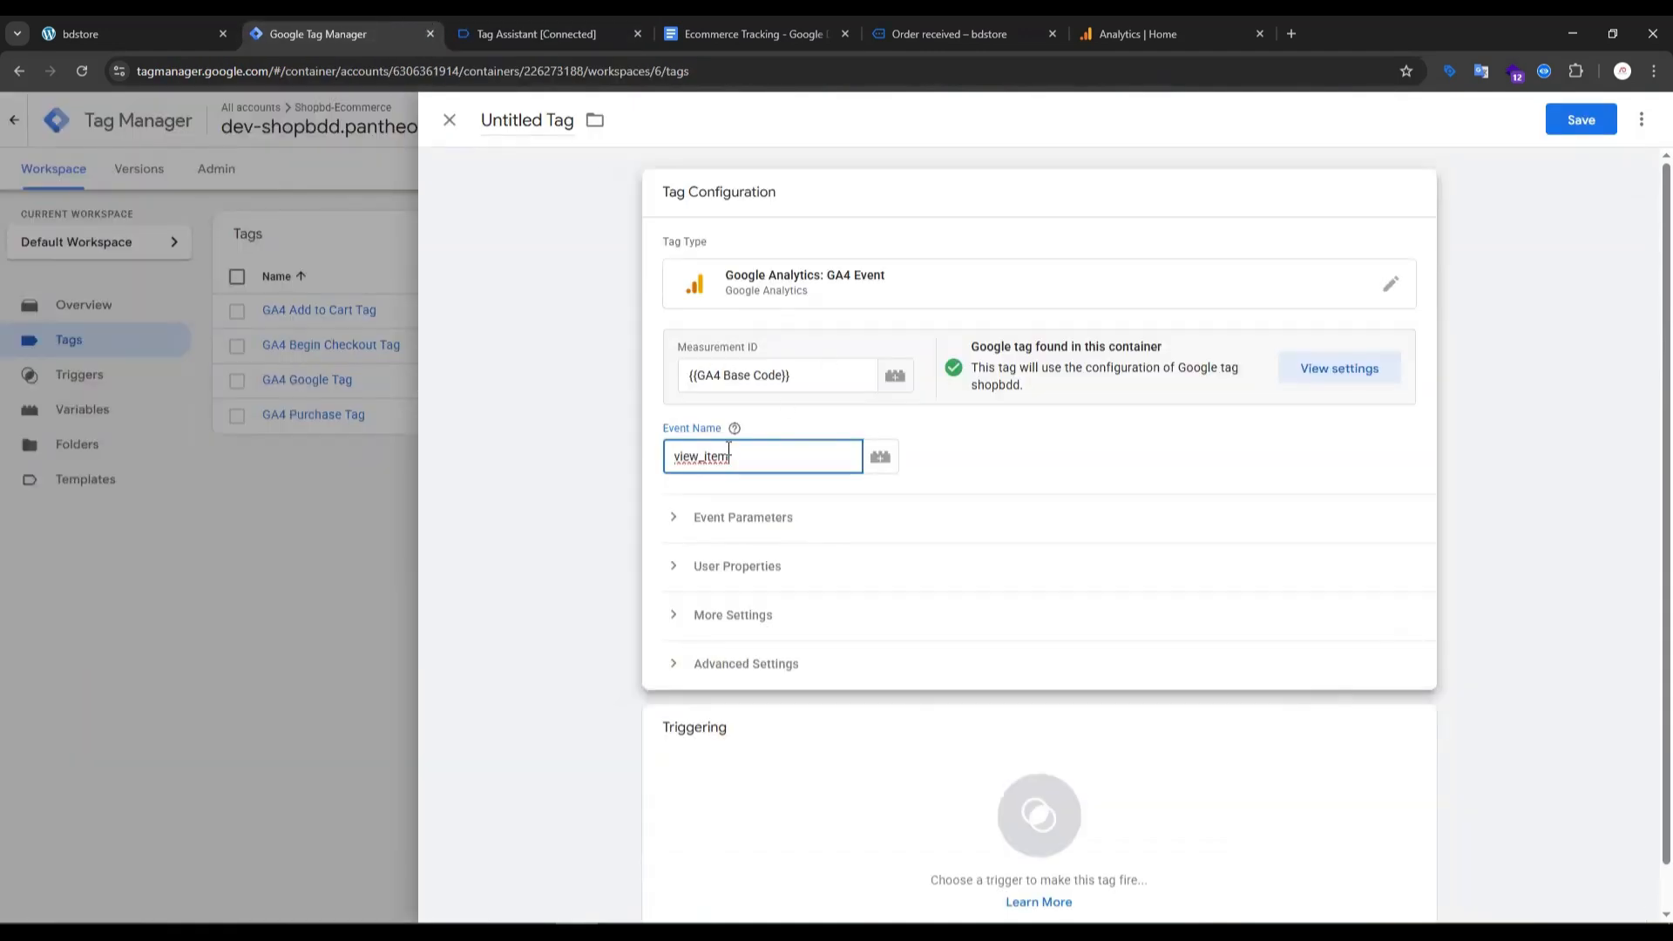
- Add three empty event parameter rows to the view_item tag
{"action": "left_click", "coordinate": [715, 518]}
{"action": "left_click", "coordinate": [717, 656]}
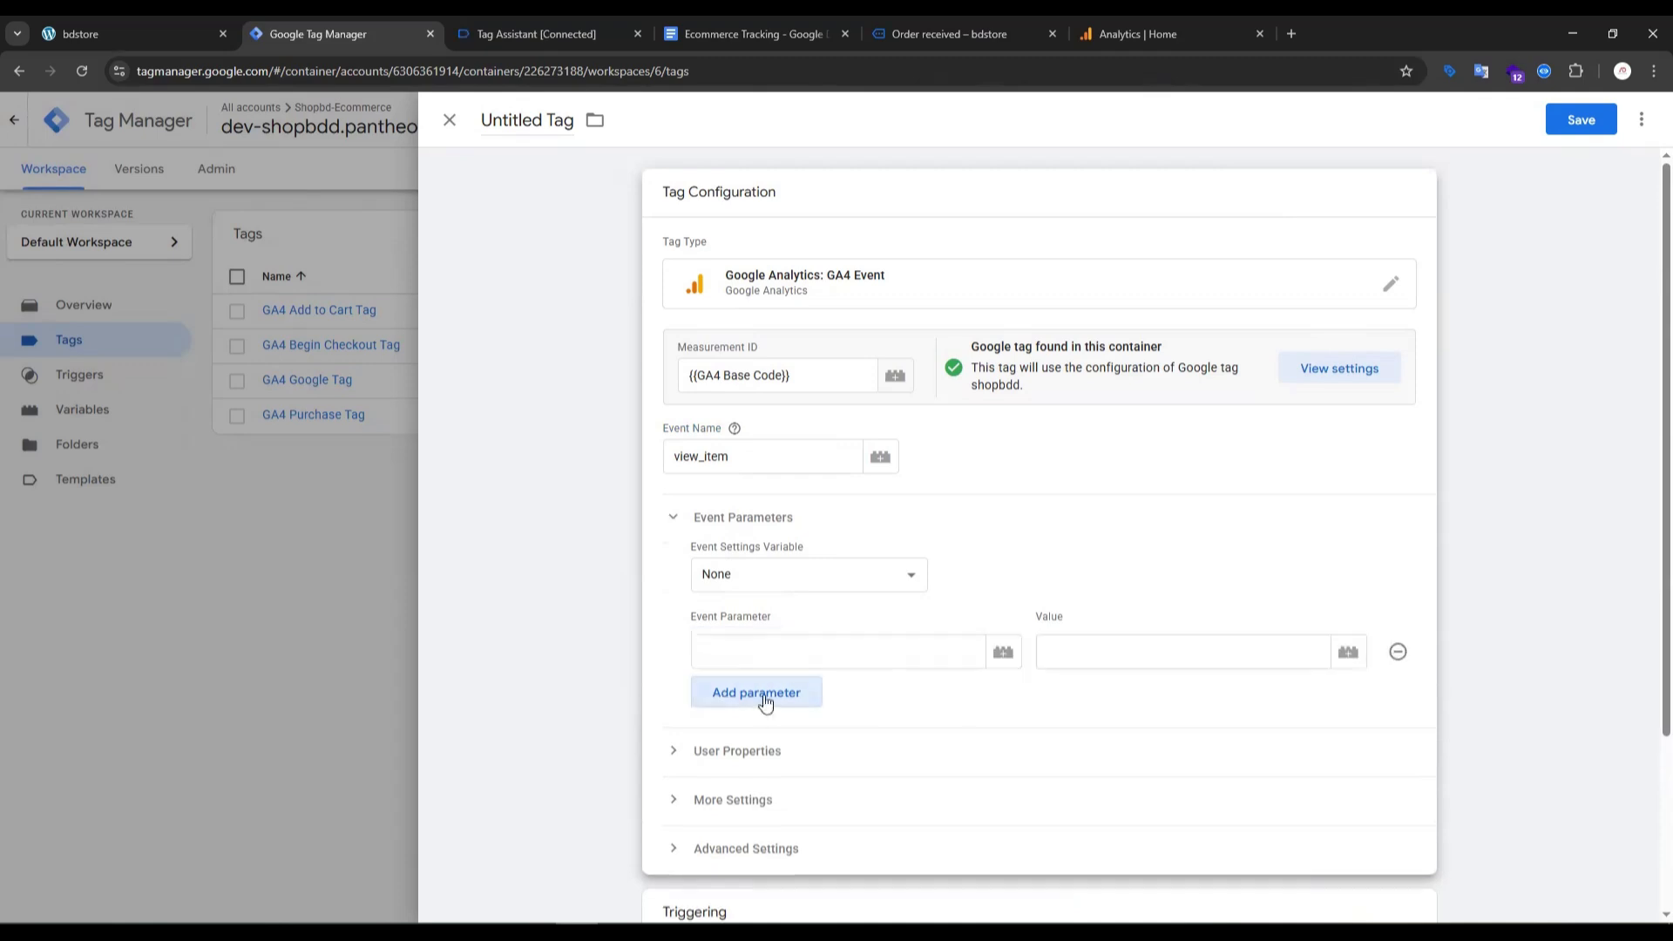
{"action": "left_click", "coordinate": [748, 697]}
{"action": "left_click", "coordinate": [751, 746]}
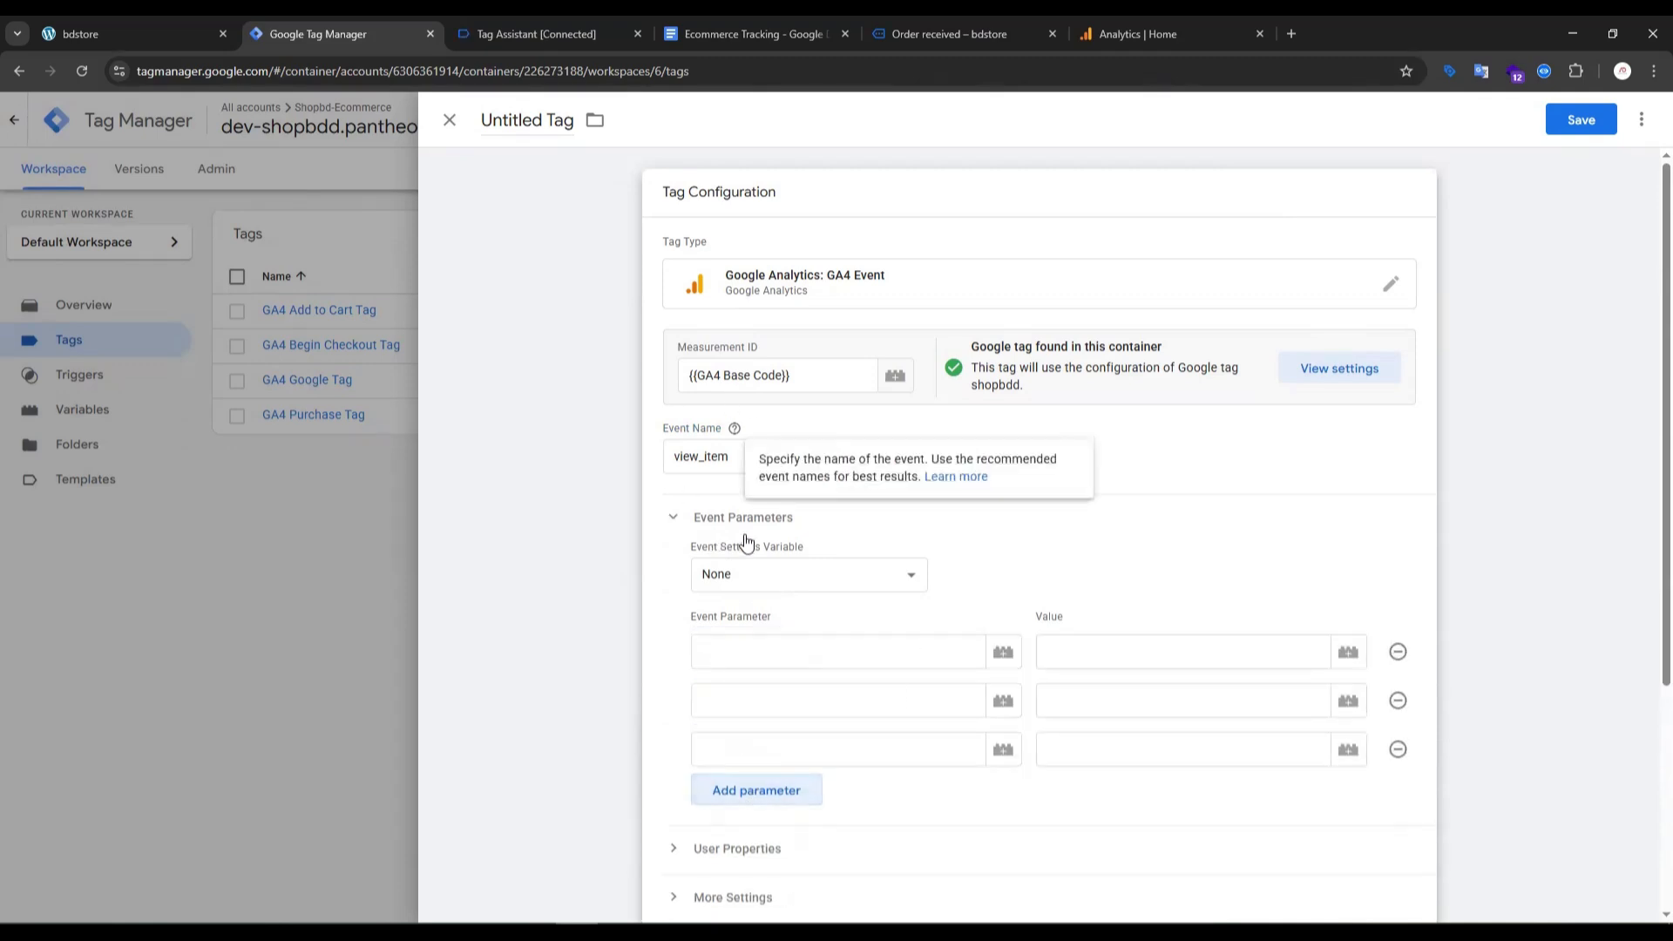
- Name the first event parameter "currency", copied from the setup guide's view_item table, and move the guide's browser tab beside Tag Manager
{"action": "left_click", "coordinate": [769, 36]}
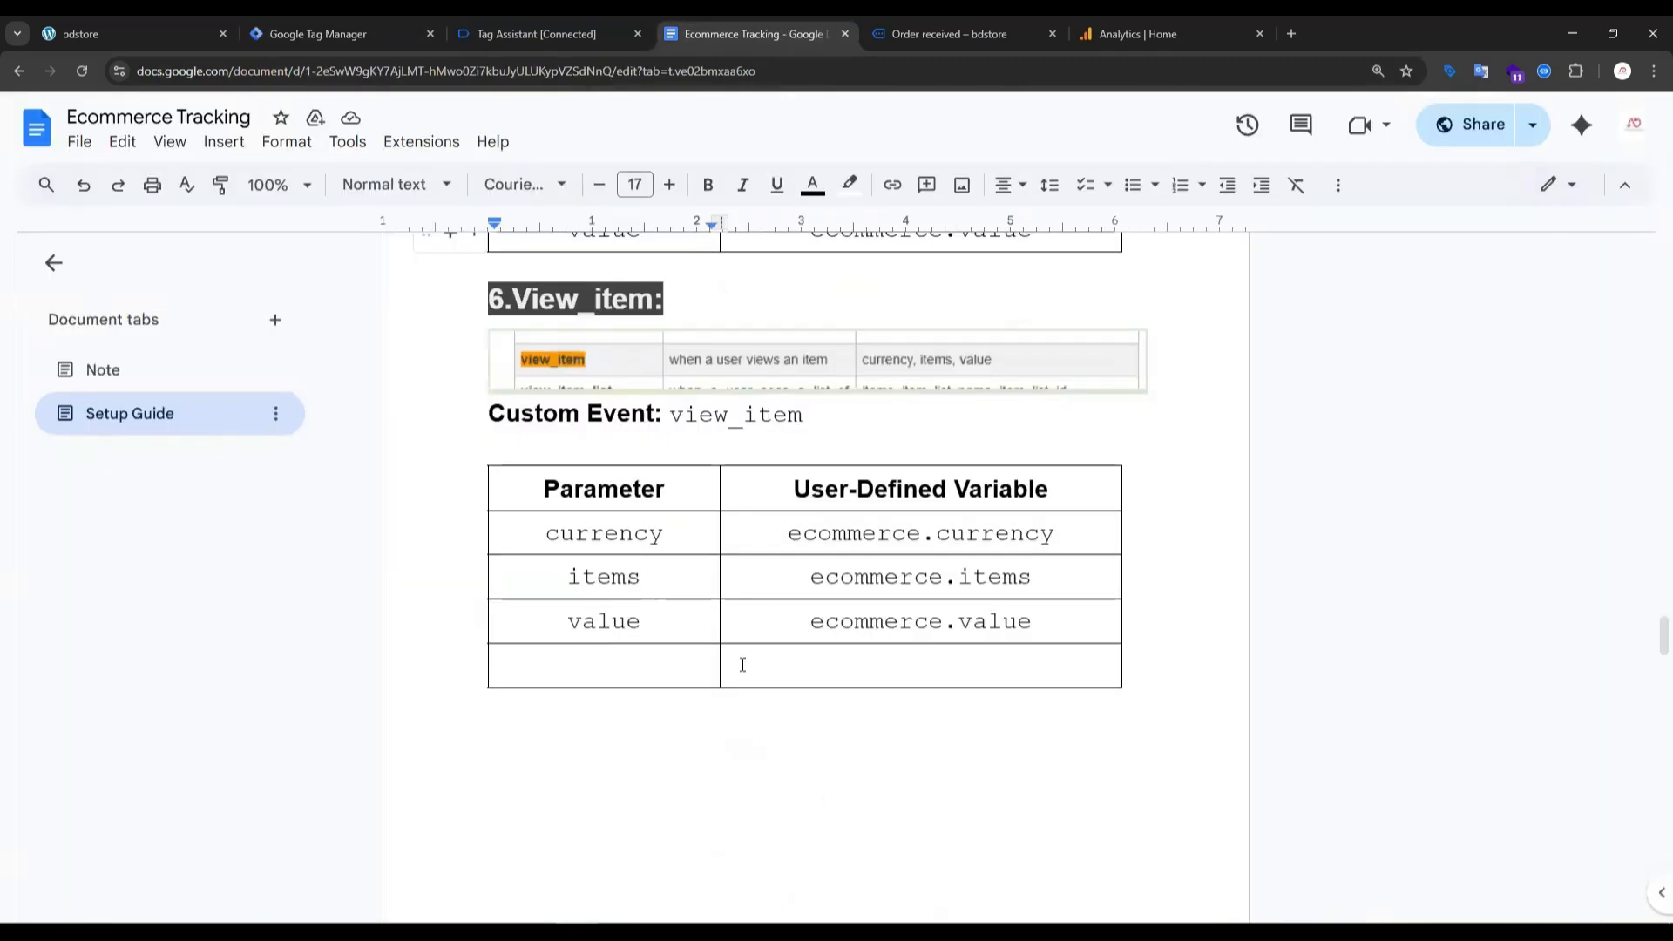
{"action": "double_click", "coordinate": [596, 534]}
{"action": "key", "text": "ctrl+c"}
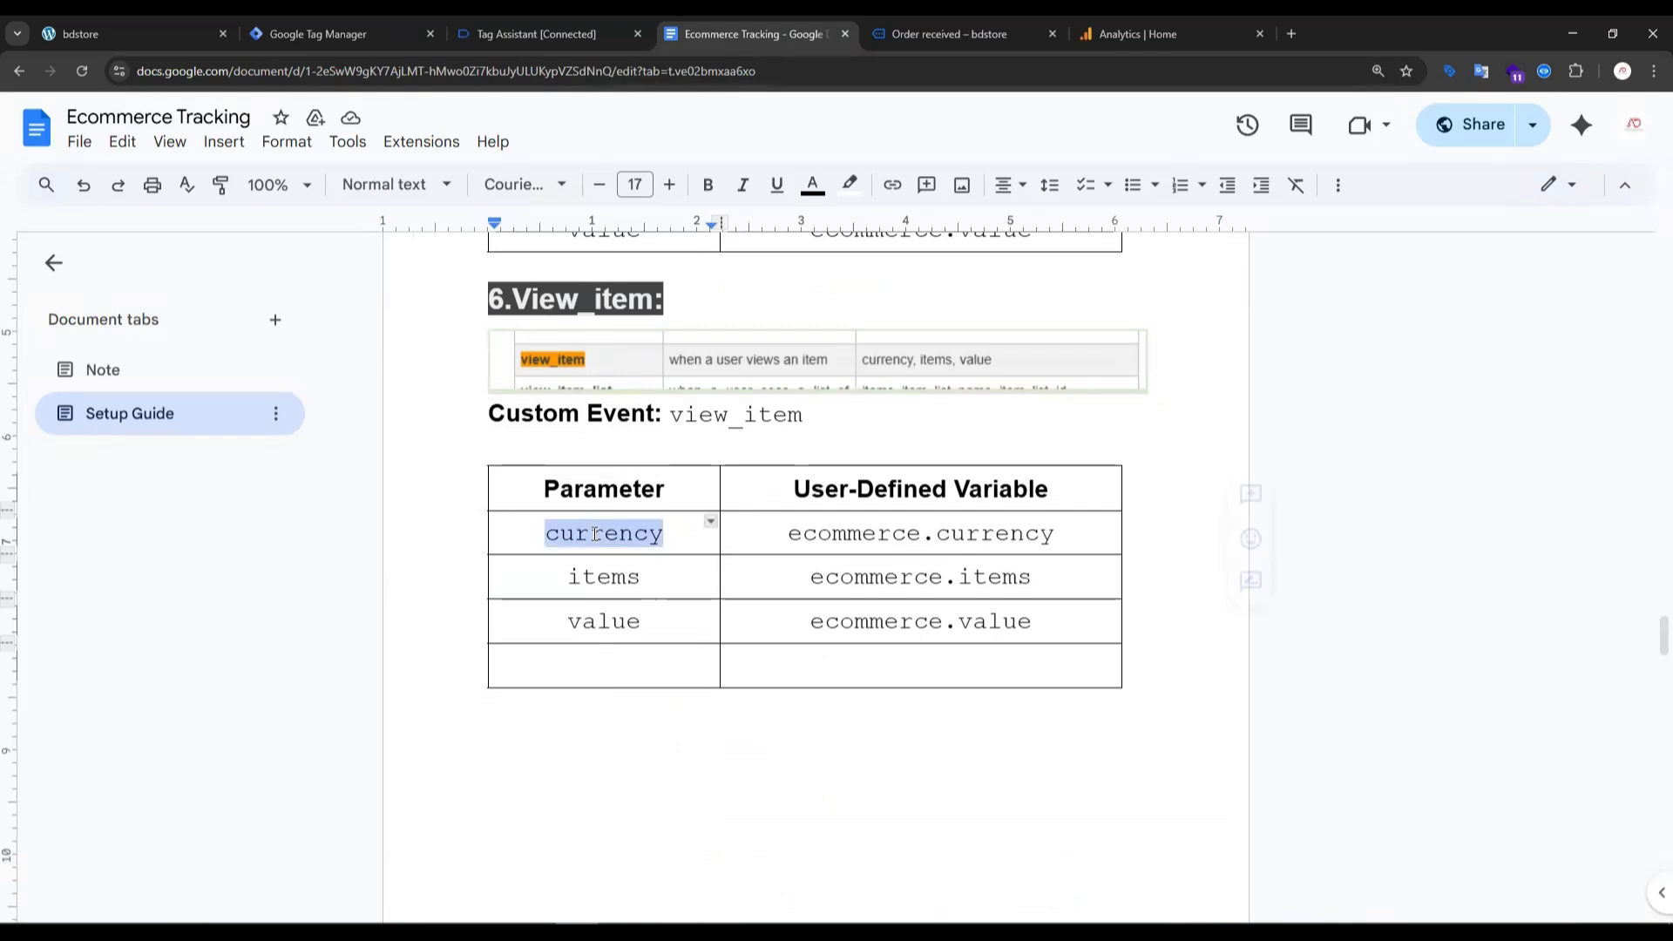
{"action": "left_click", "coordinate": [536, 35]}
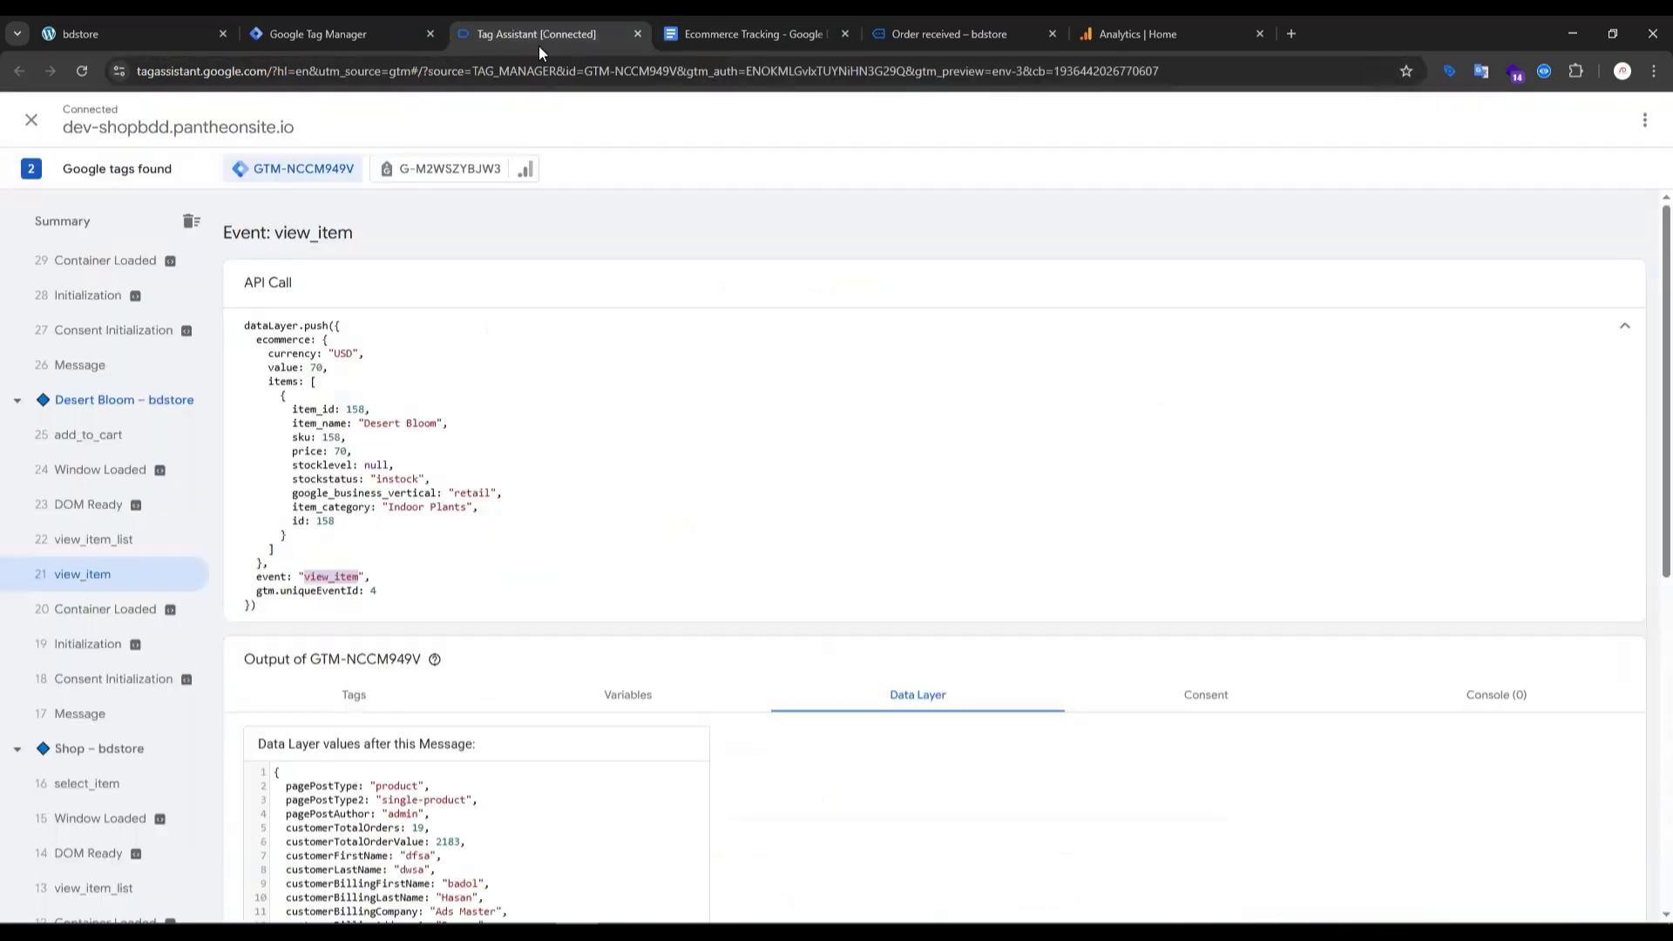
{"action": "left_click", "coordinate": [363, 34]}
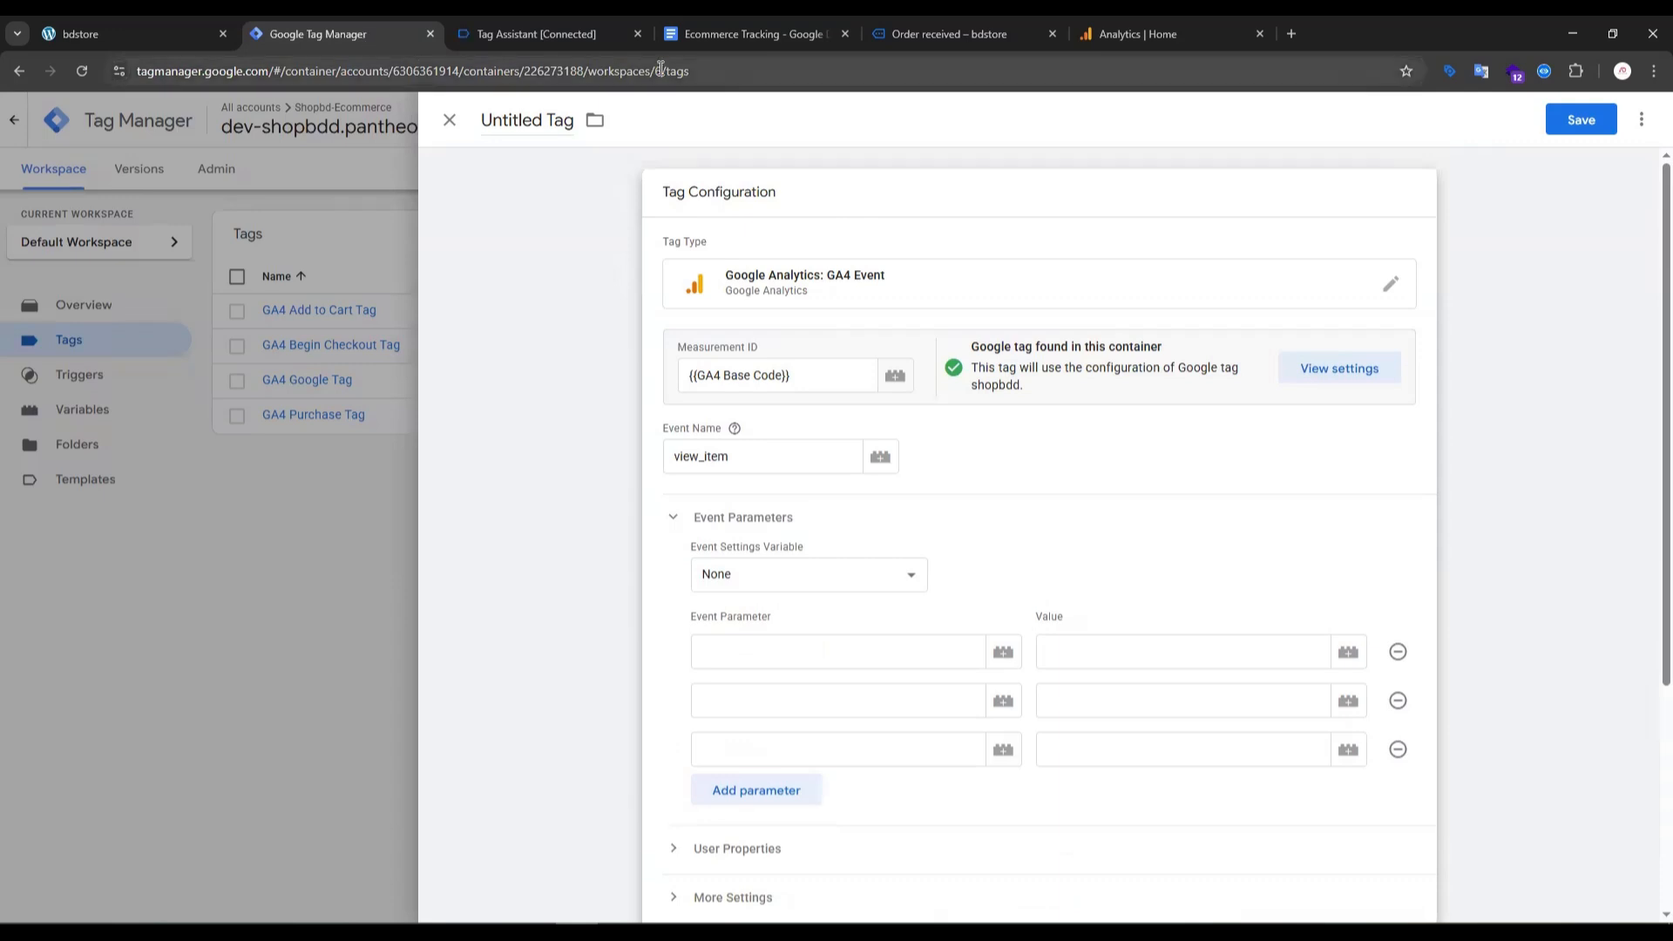
{"action": "left_click_drag", "start_coordinate": [711, 40], "coordinate": [536, 40]}
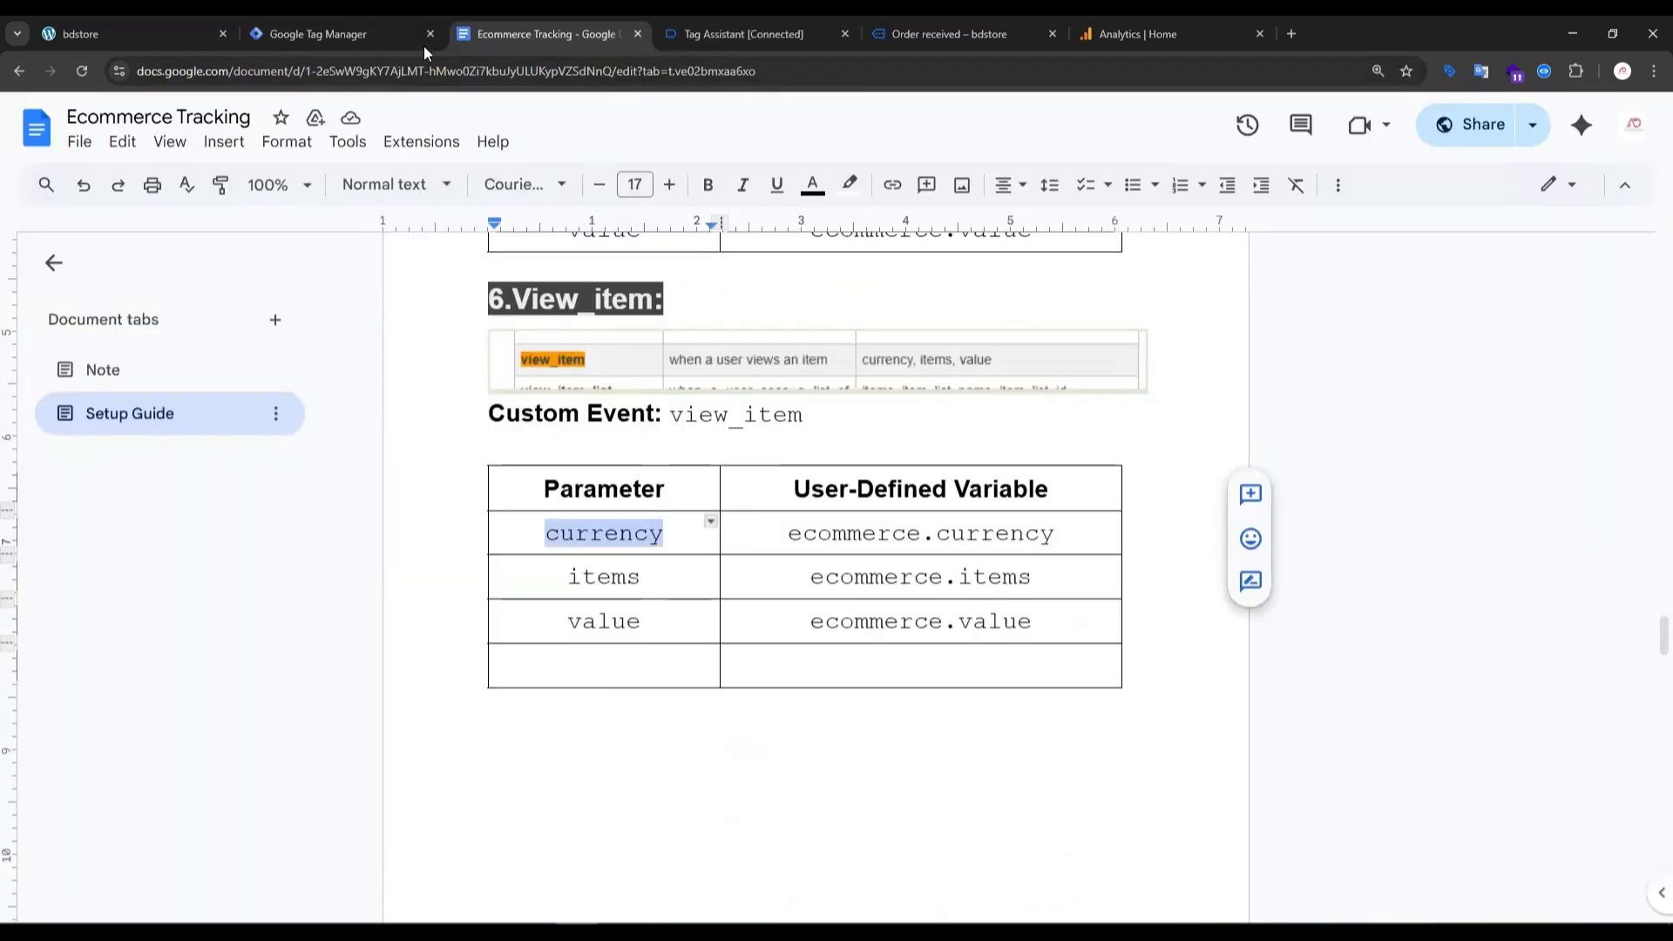
{"action": "left_click", "coordinate": [373, 42]}
{"action": "left_click", "coordinate": [726, 640]}
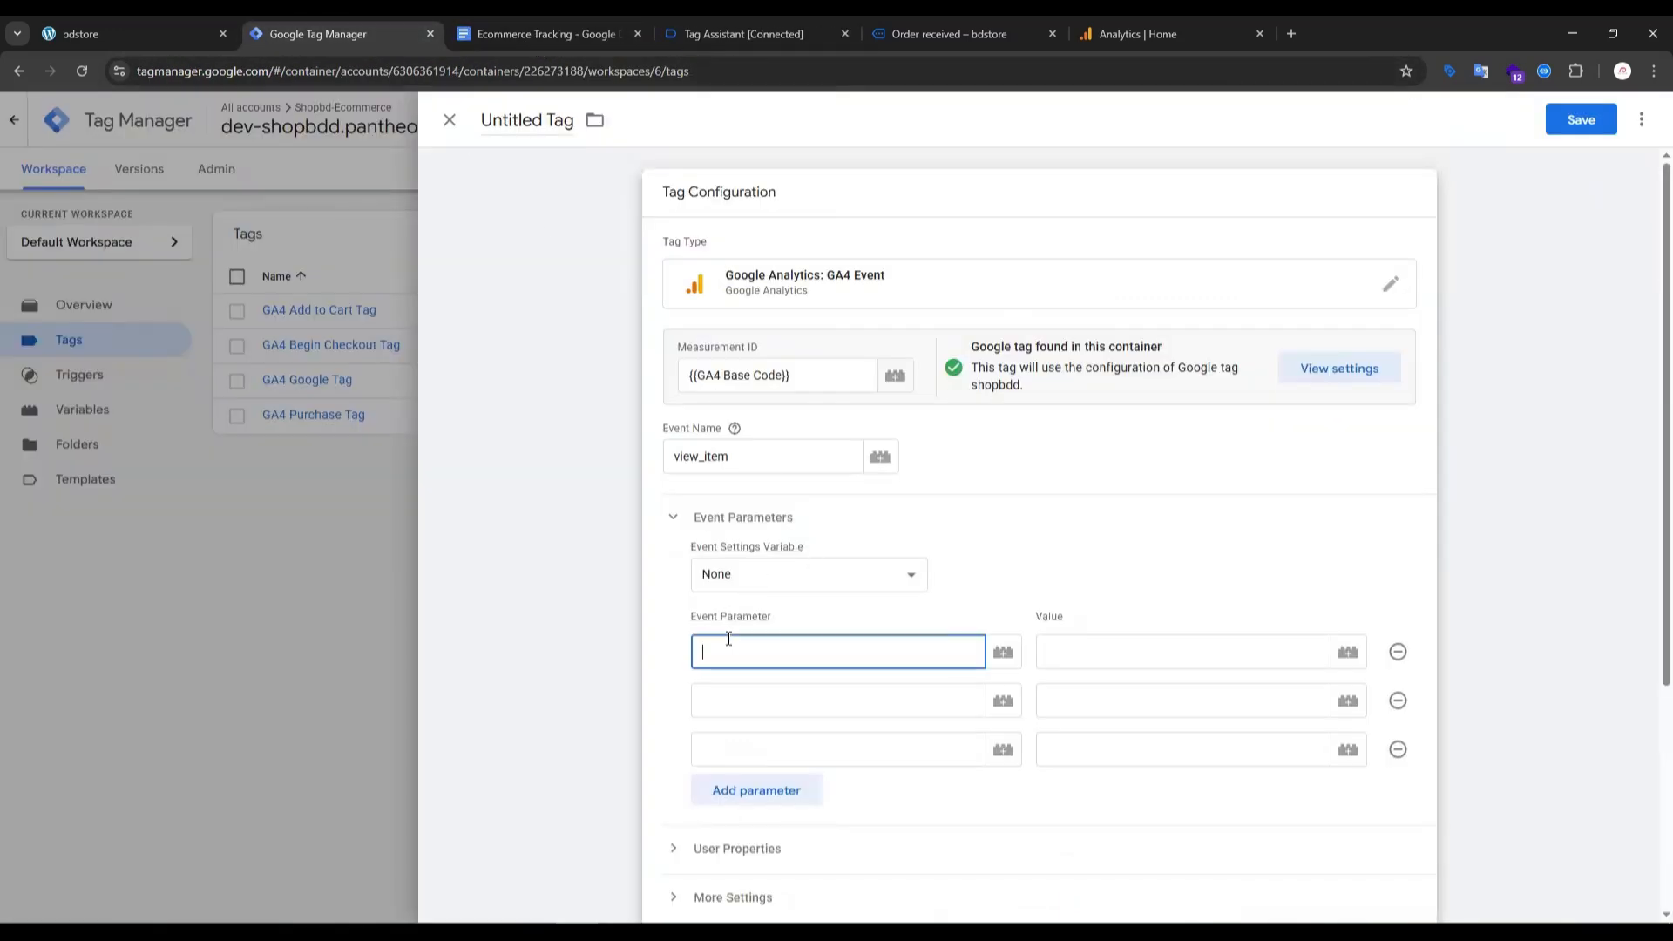
{"action": "key", "text": "ctrl+v"}
- Copy "items" from the setup guide's view_item table and enter it as the second event parameter
{"action": "left_click", "coordinate": [741, 749]}
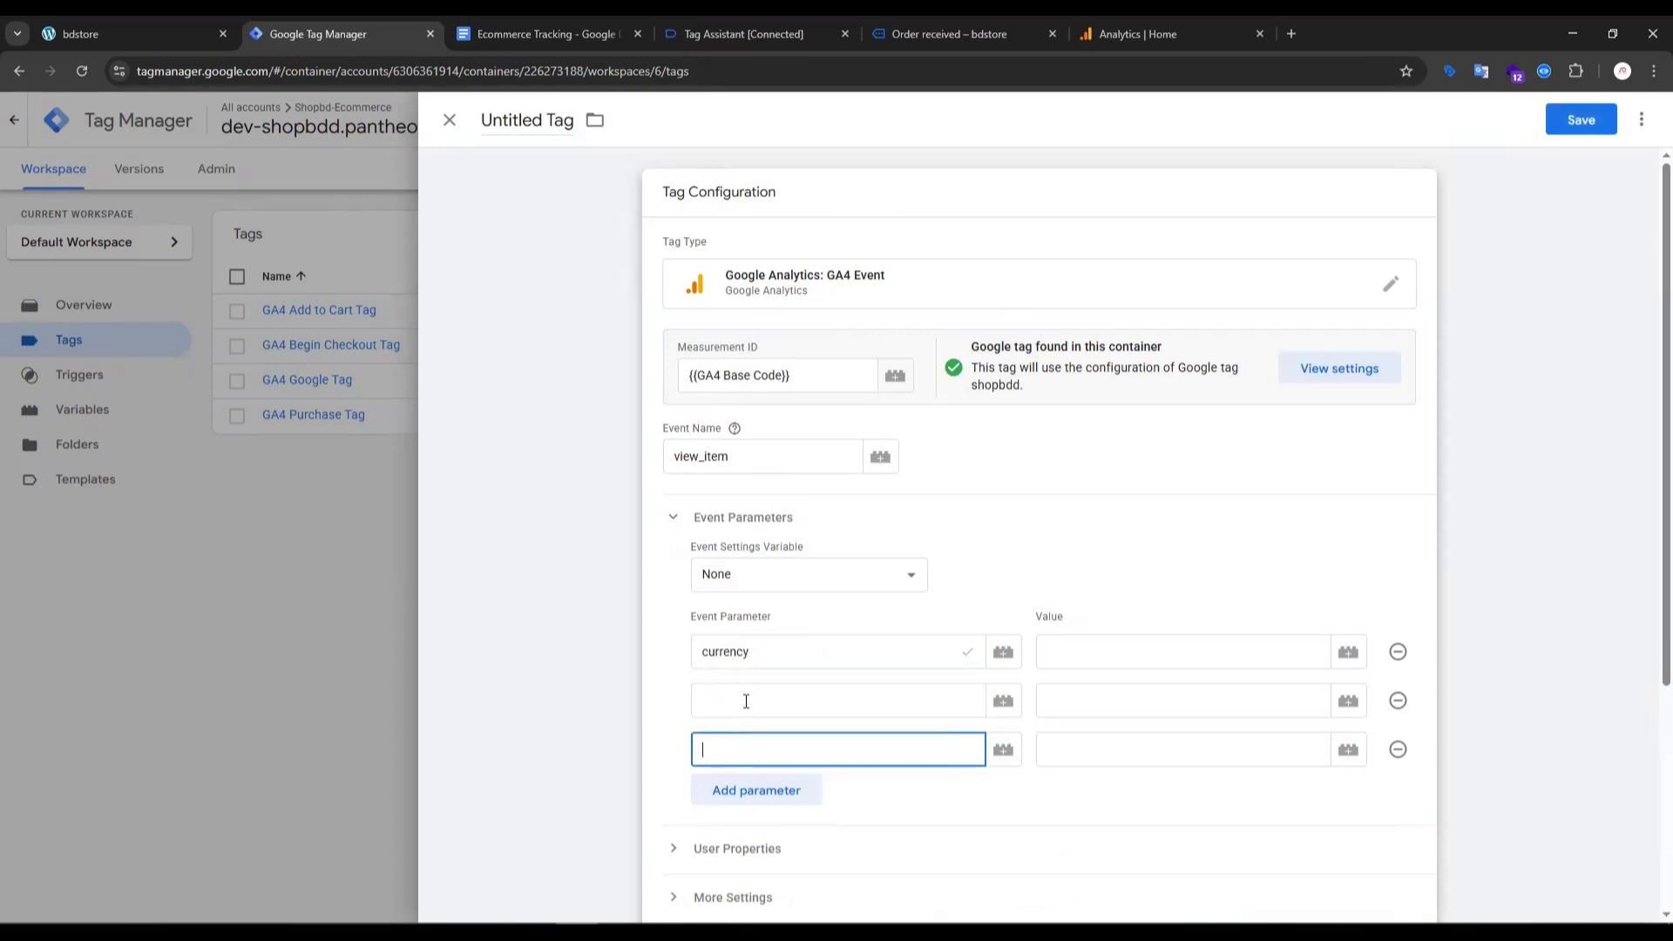
{"action": "left_click", "coordinate": [744, 699]}
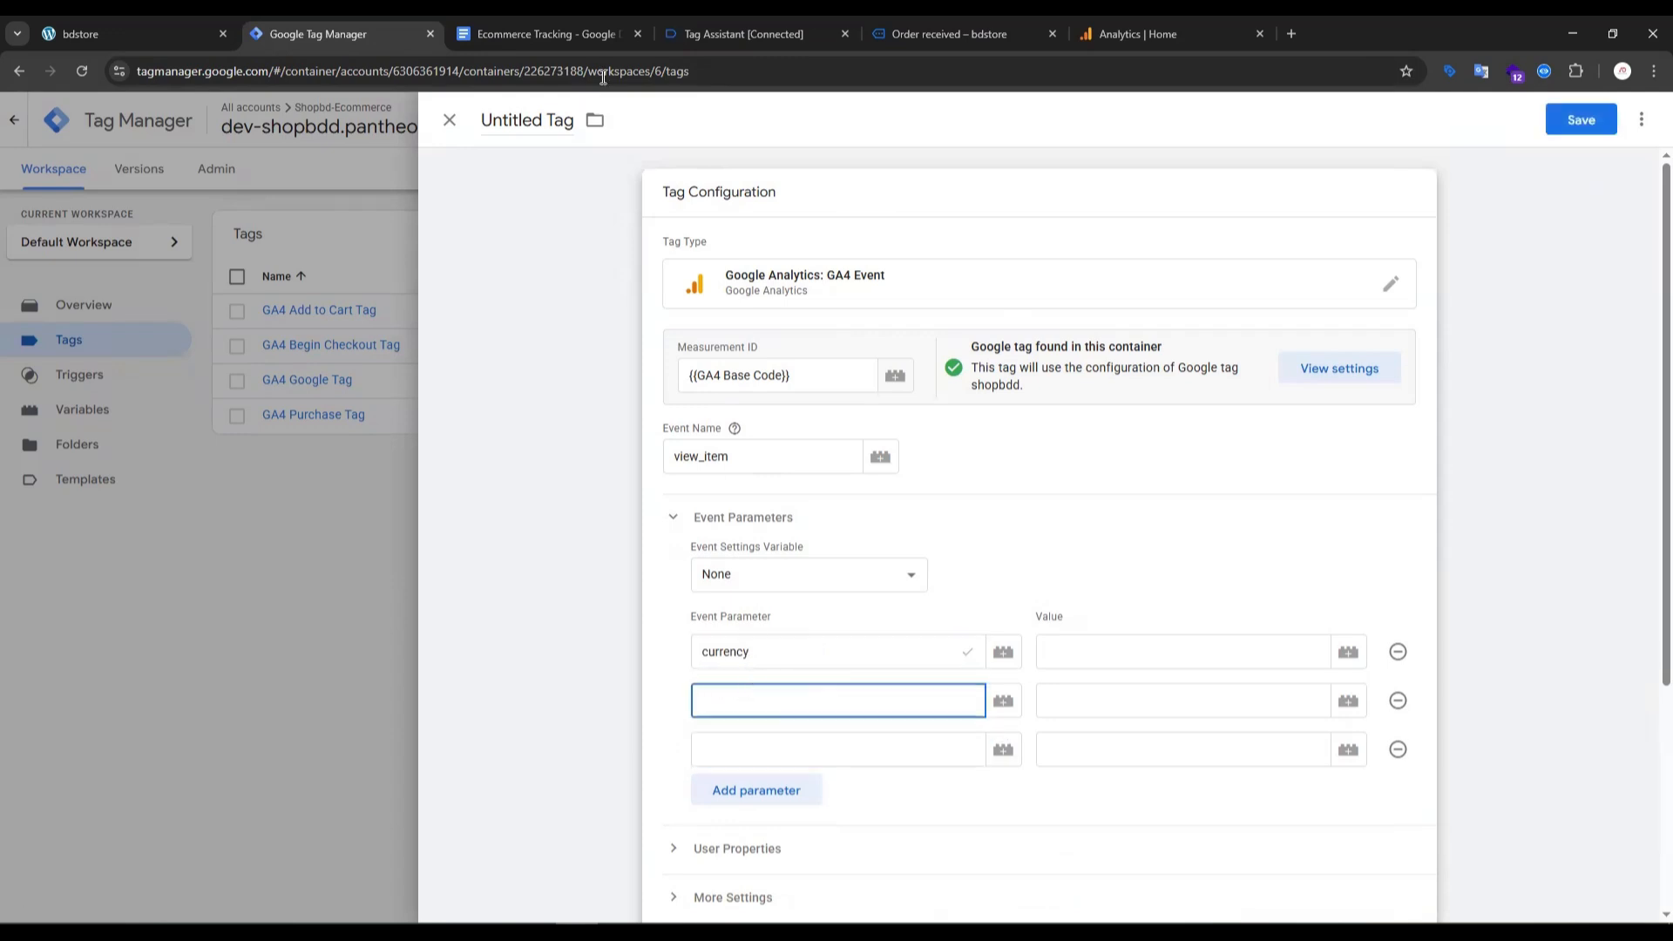
{"action": "left_click", "coordinate": [548, 34]}
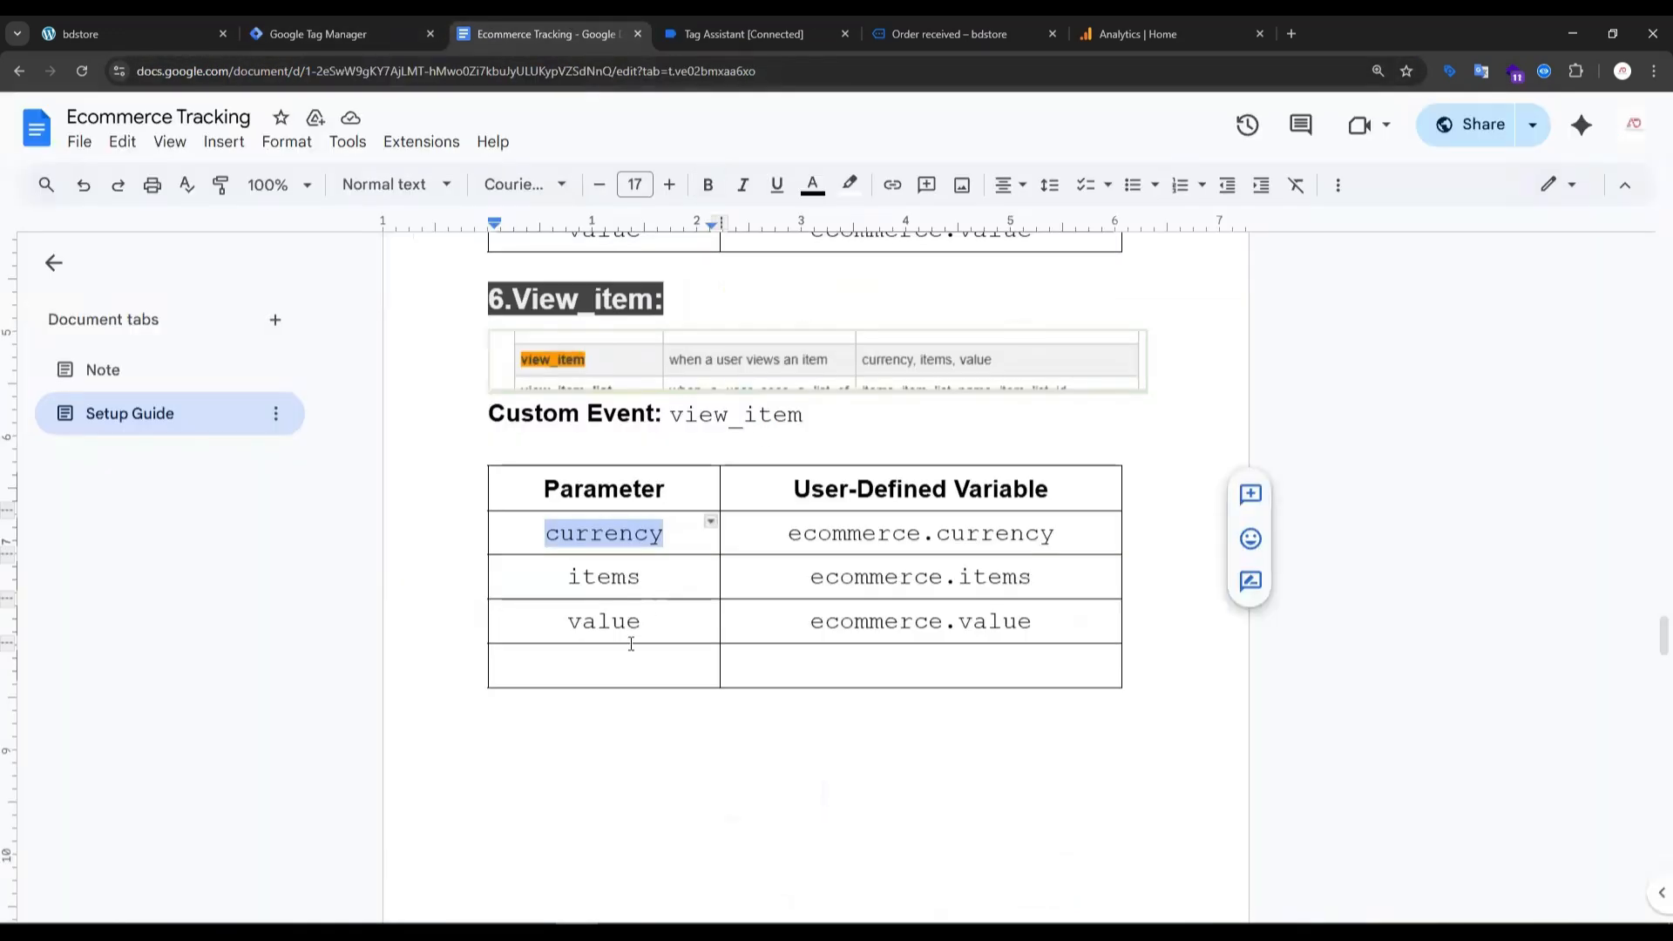
{"action": "double_click", "coordinate": [600, 579]}
{"action": "key", "text": "ctrl+c"}
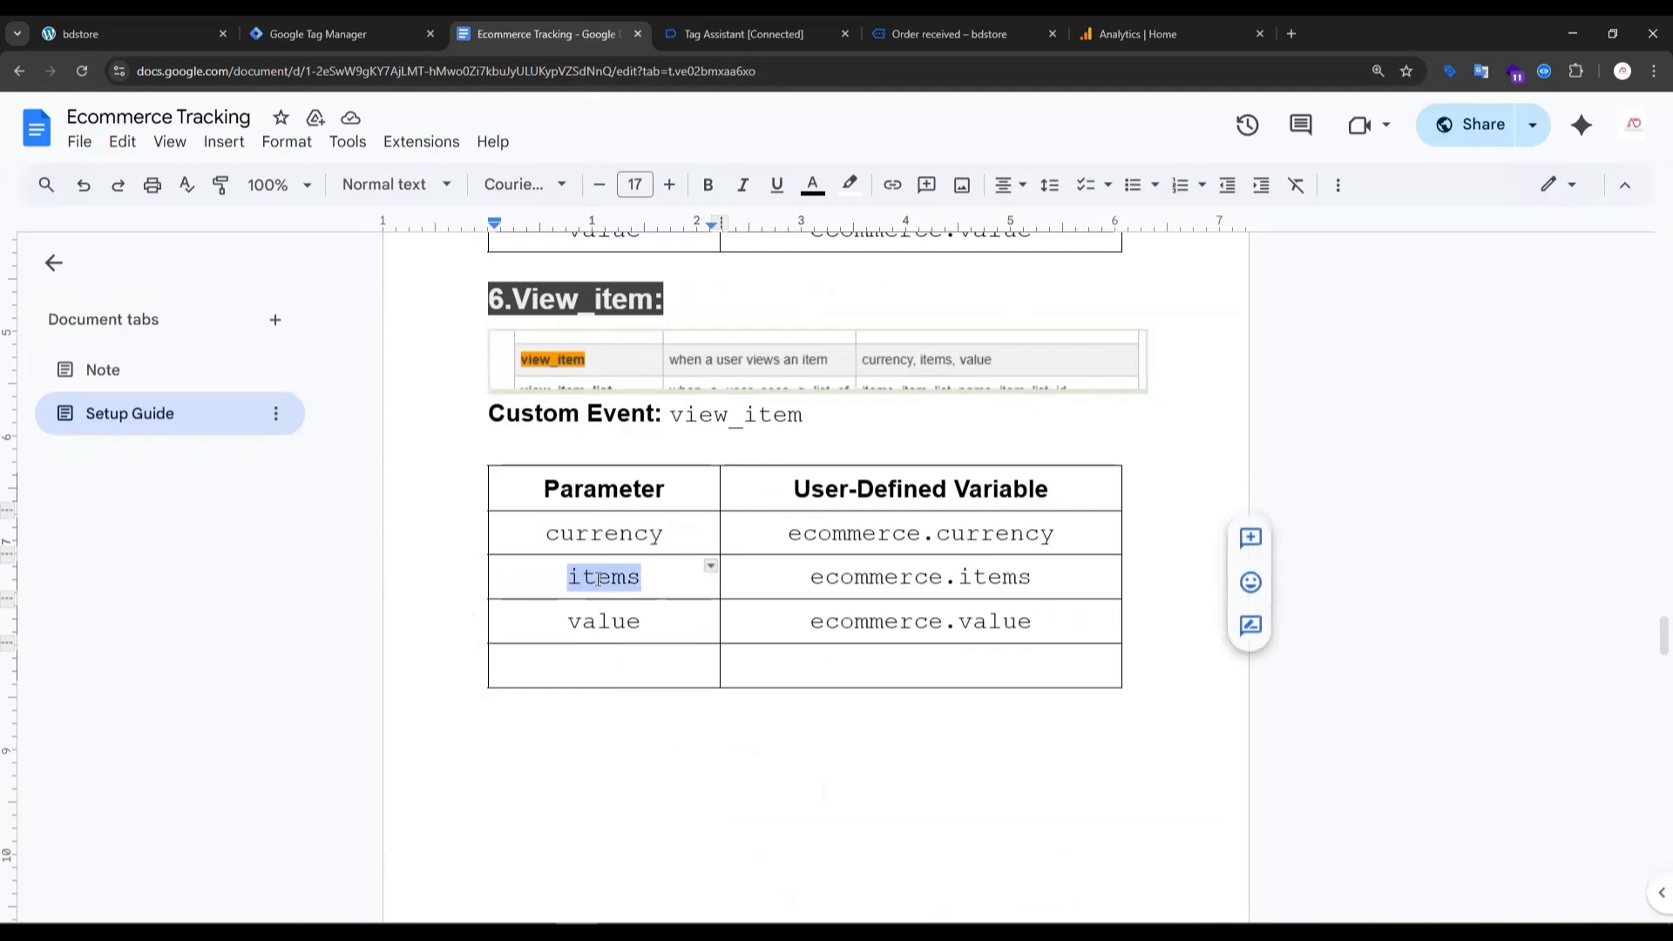
{"action": "left_click", "coordinate": [294, 37]}
{"action": "key", "text": "ctrl+v"}
- Copy "value" from the setup guide's view_item table and enter it as the third event parameter
{"action": "left_click", "coordinate": [754, 736]}
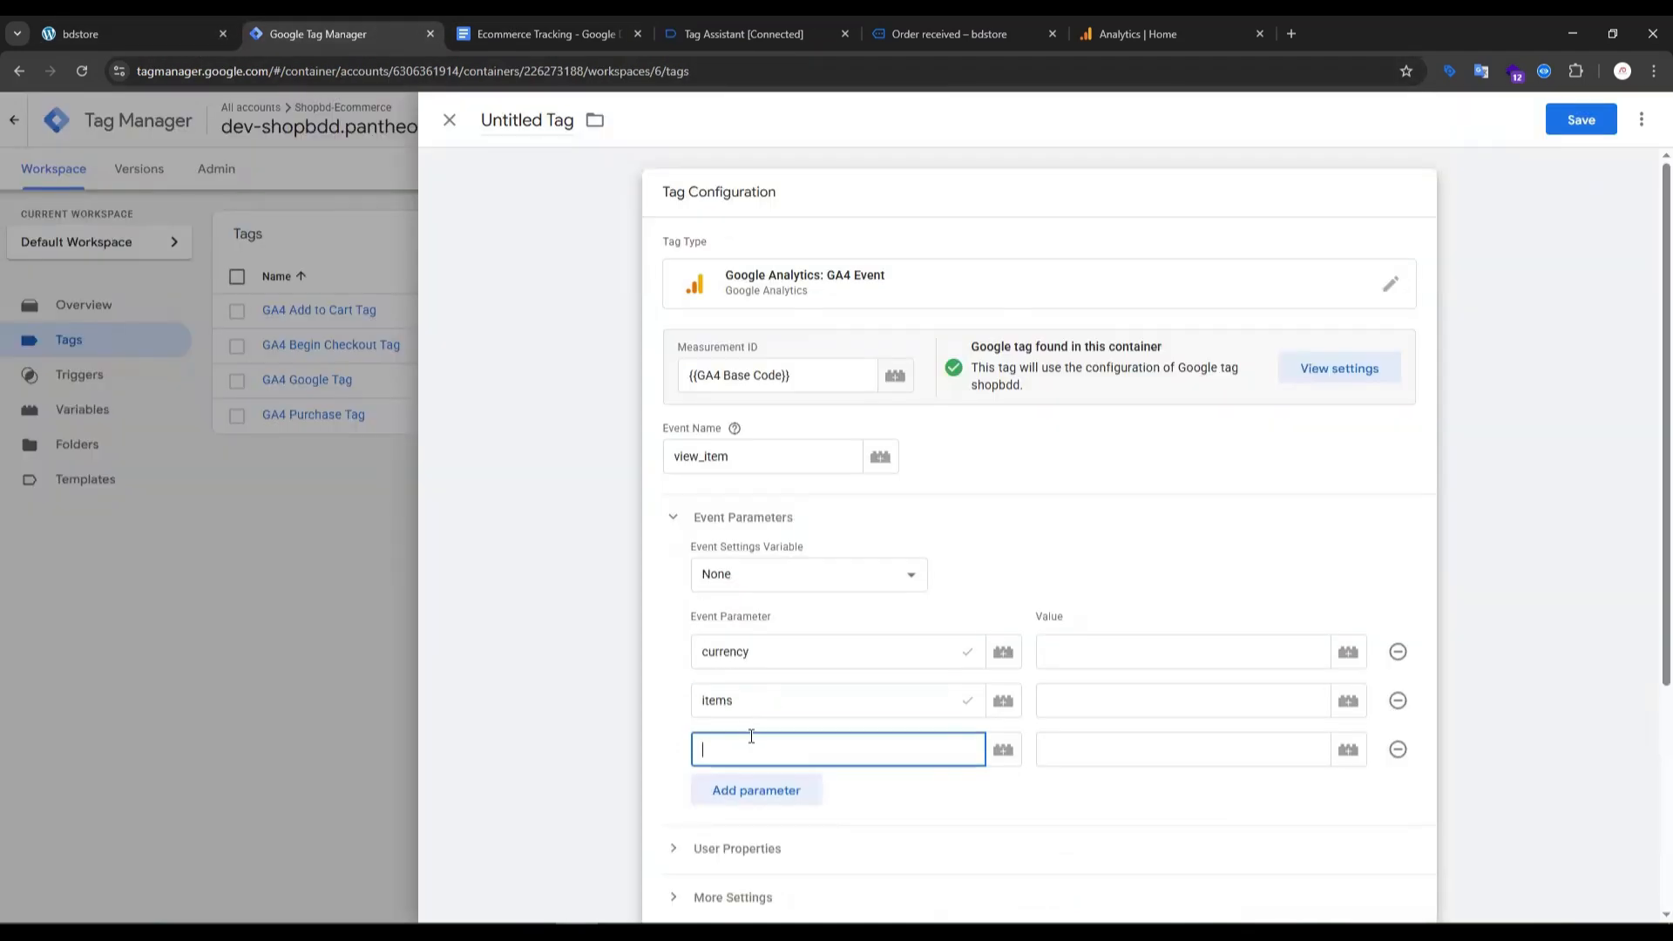
{"action": "left_click", "coordinate": [548, 34]}
{"action": "double_click", "coordinate": [603, 621]}
{"action": "key", "text": "ctrl+c"}
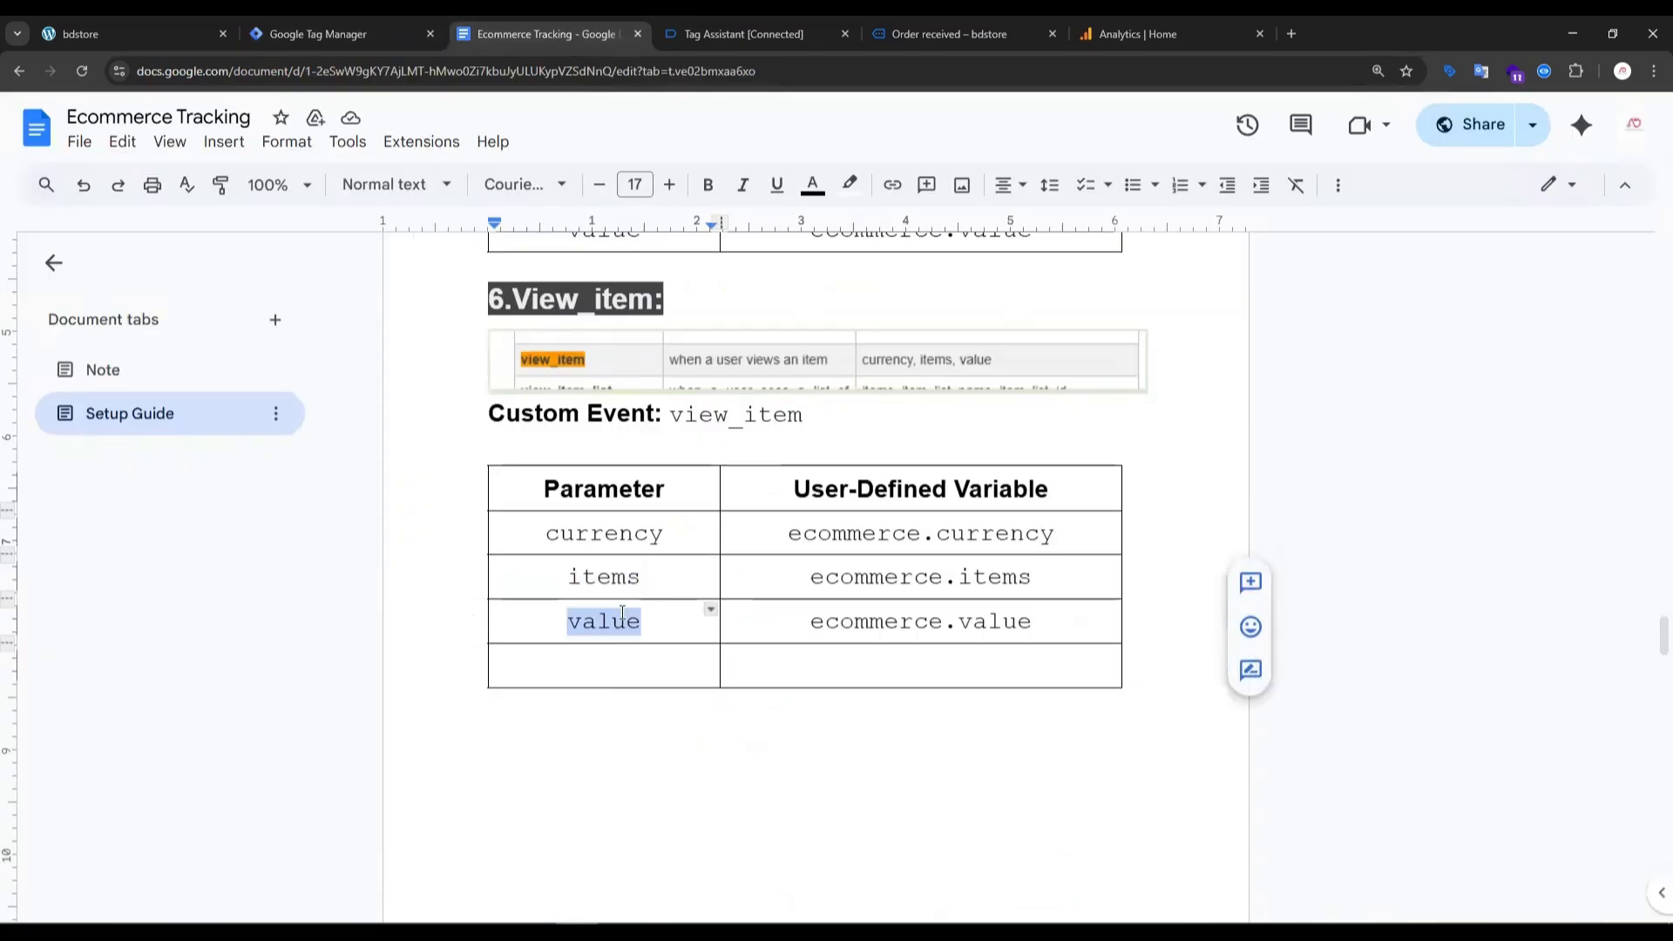
{"action": "left_click", "coordinate": [327, 34]}
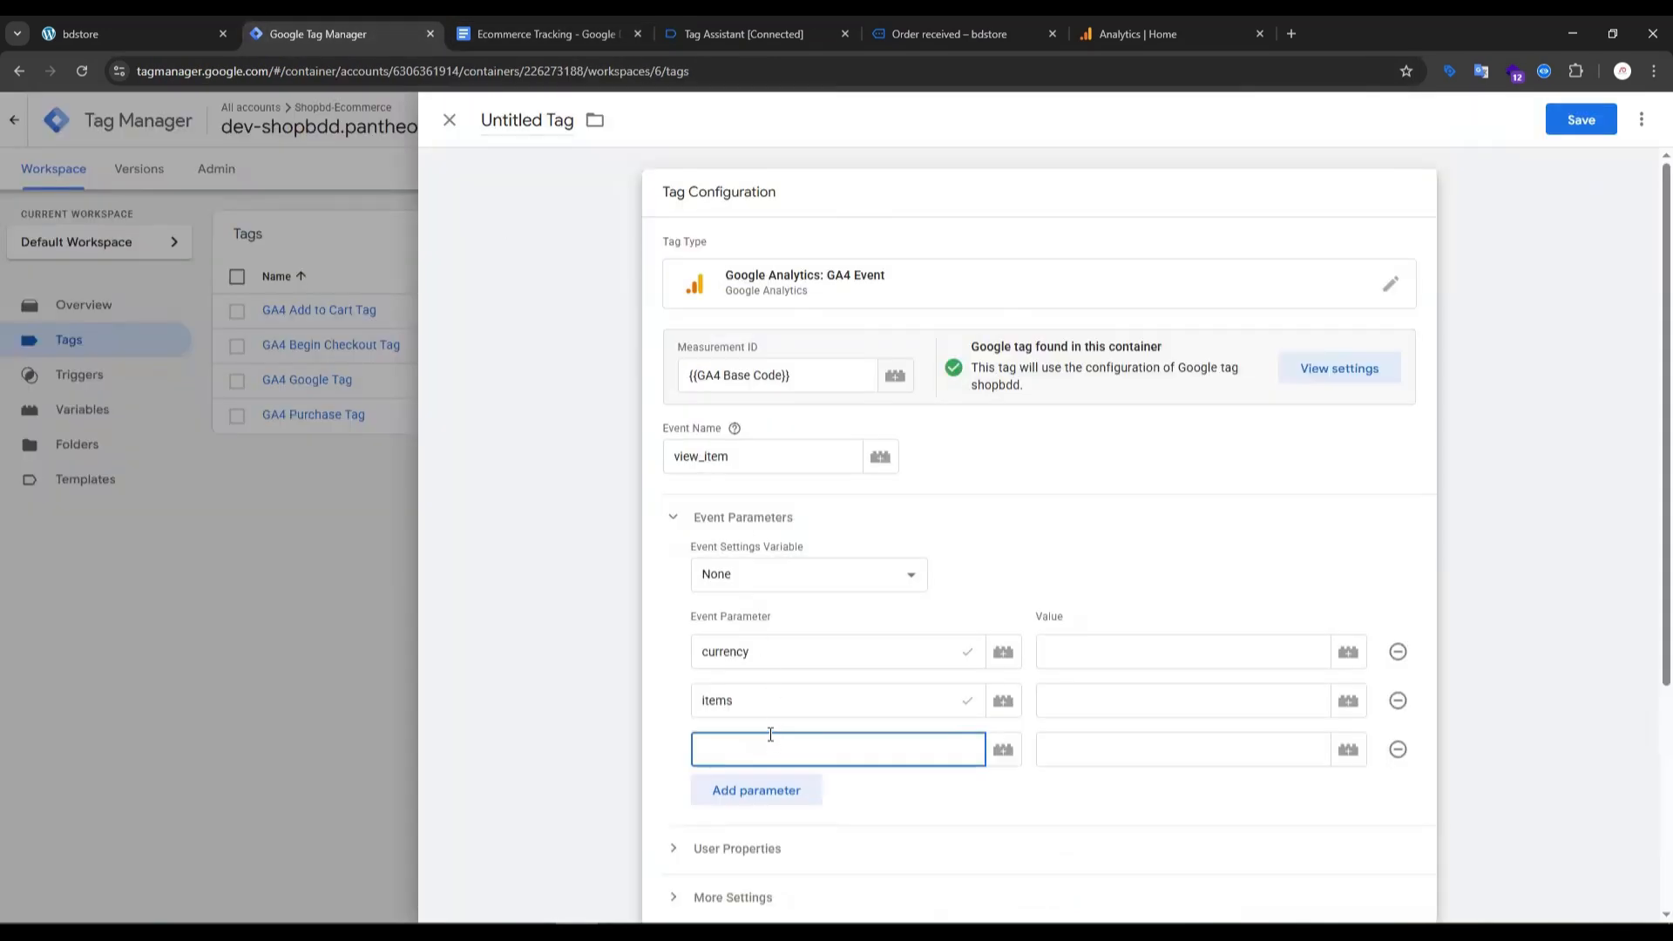
{"action": "key", "text": "ctrl+v"}
- Assign the variable dlv-currency to the currency parameter and dlv-item to the items parameter
{"action": "left_click", "coordinate": [1348, 652]}
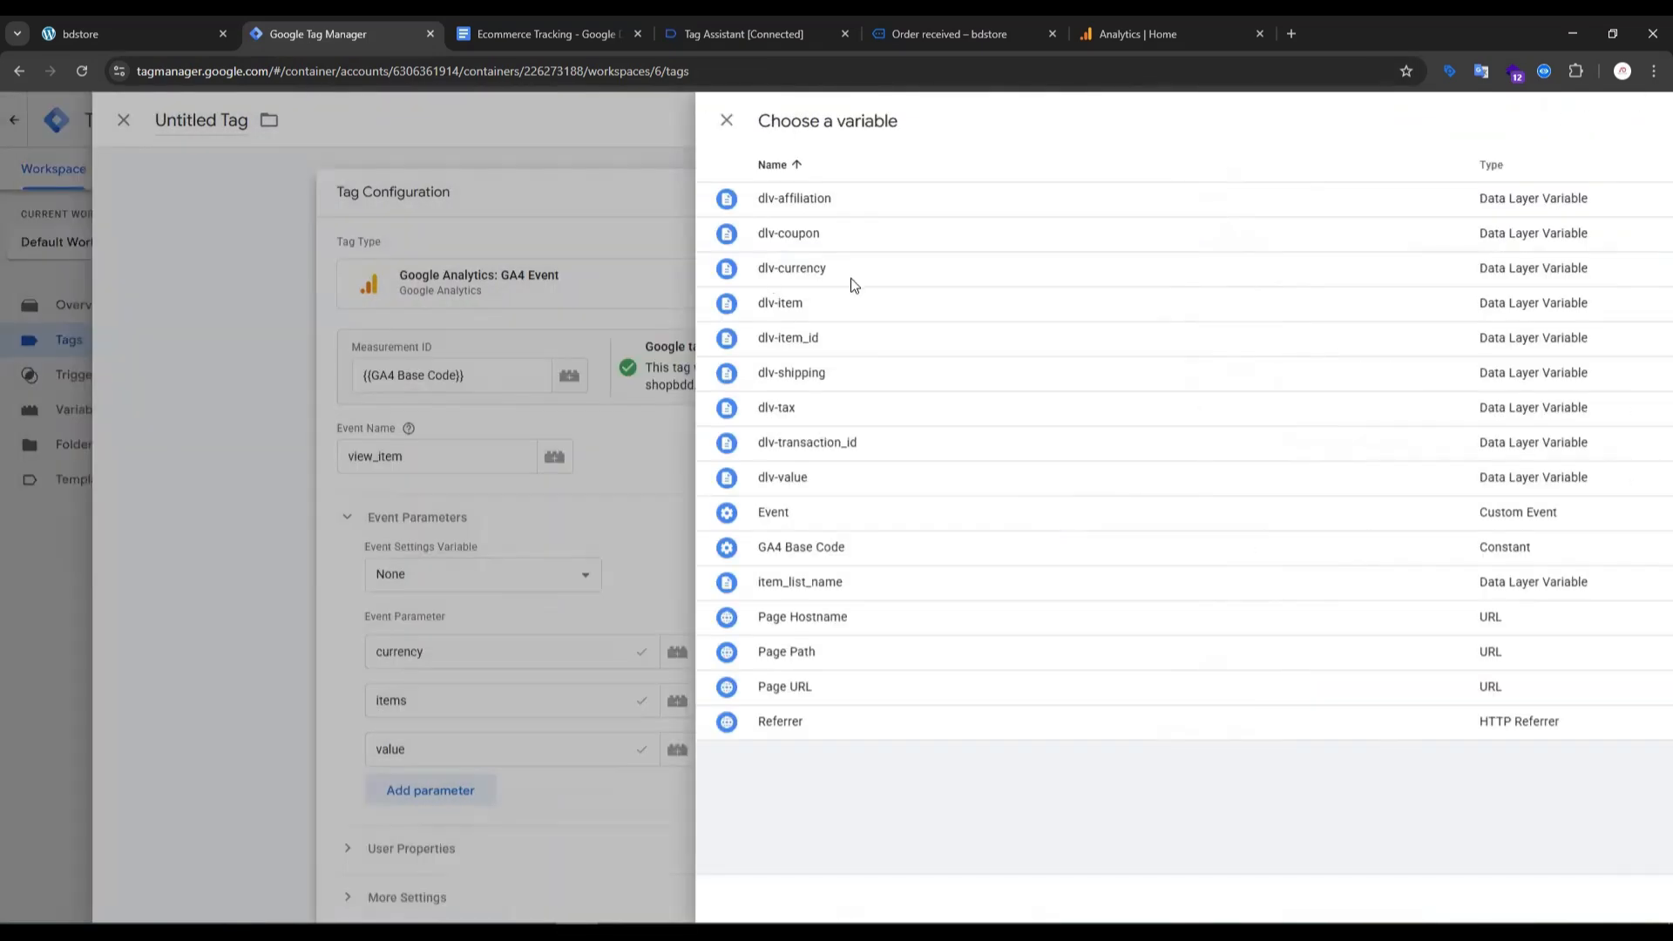
{"action": "left_click", "coordinate": [853, 285]}
{"action": "left_click", "coordinate": [1349, 702]}
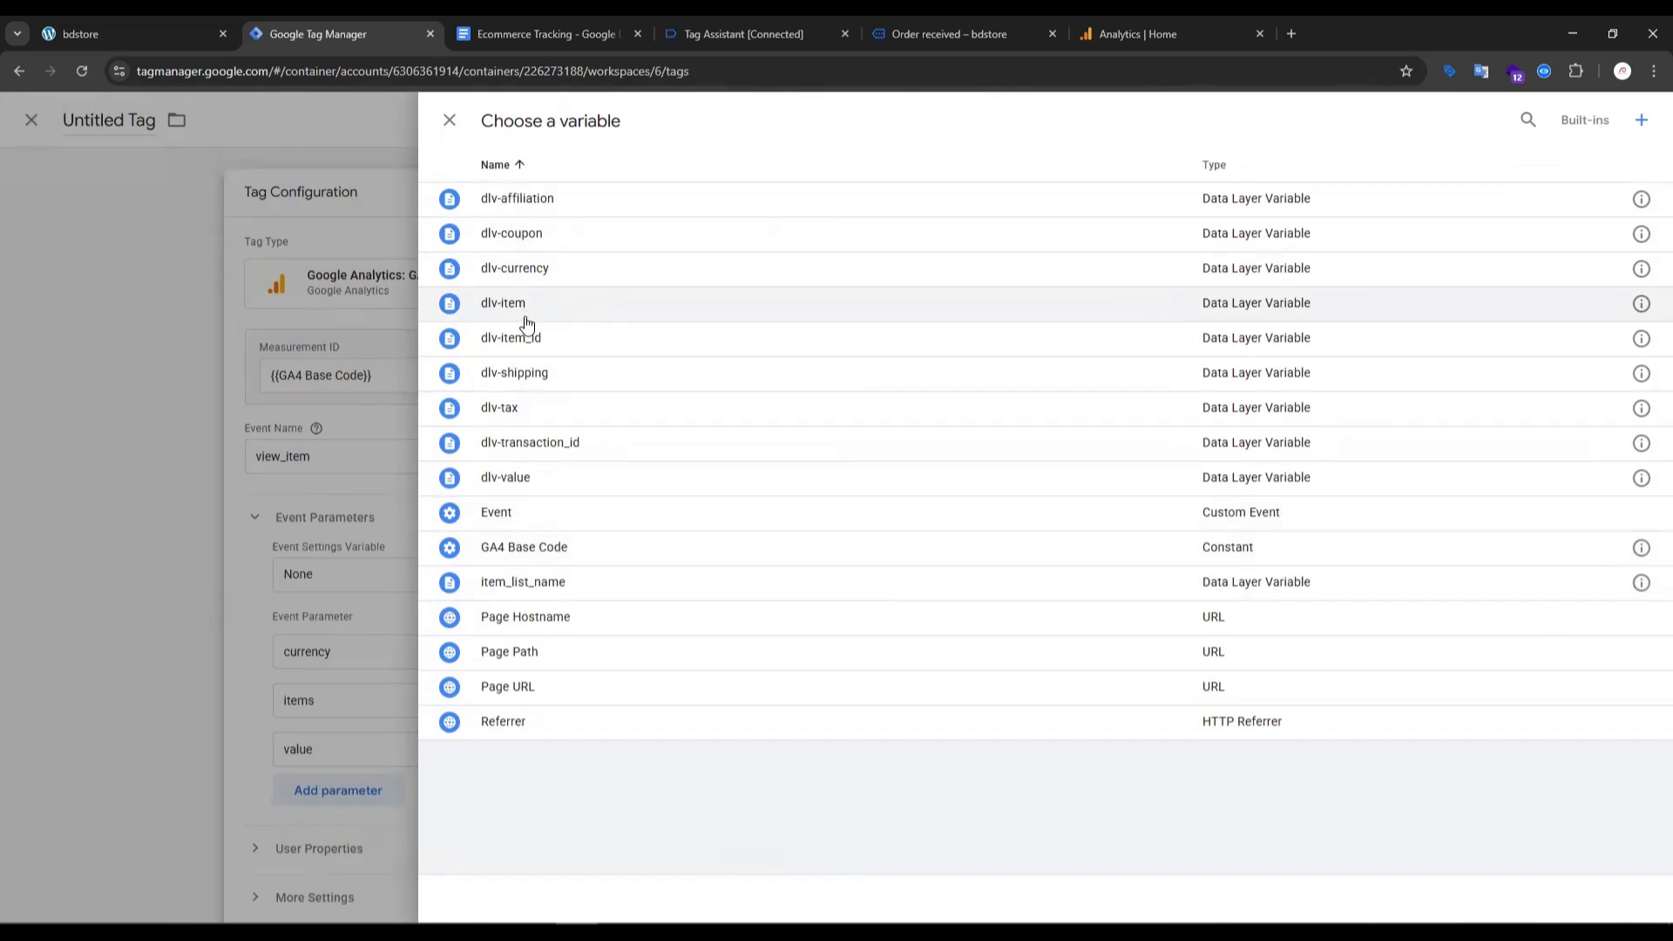
{"action": "left_click", "coordinate": [520, 305]}
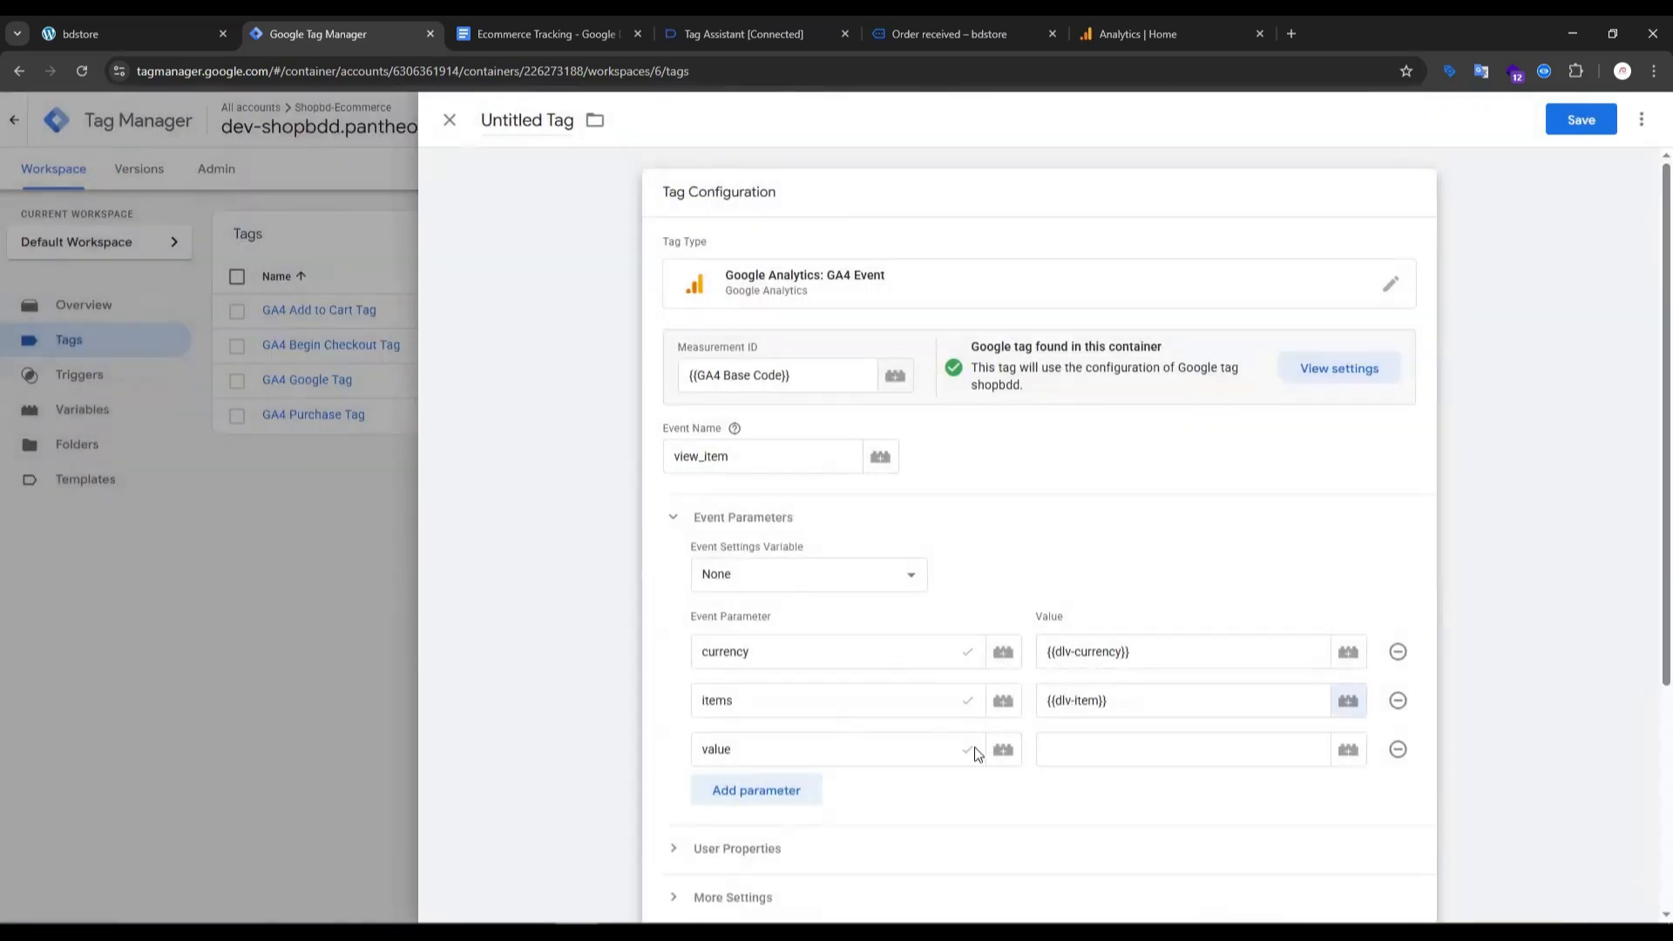
- Assign the variable dlv-value to the value parameter and set the view_item custom event as the tag's firing trigger
{"action": "left_click", "coordinate": [1348, 750]}
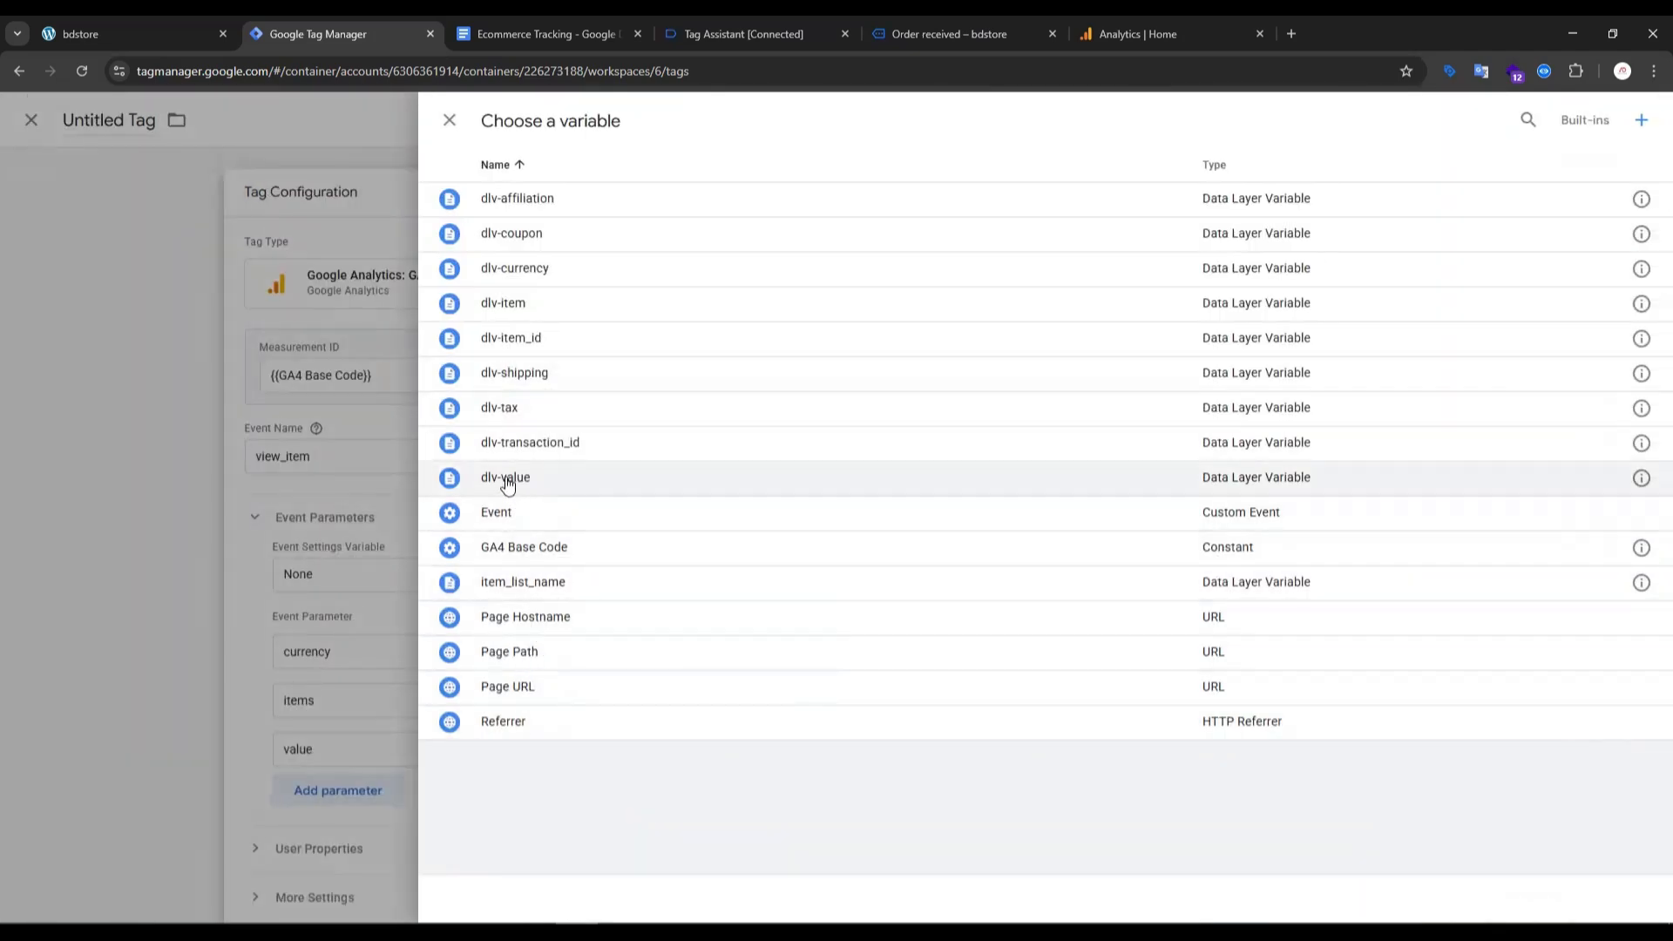
{"action": "left_click", "coordinate": [505, 478]}
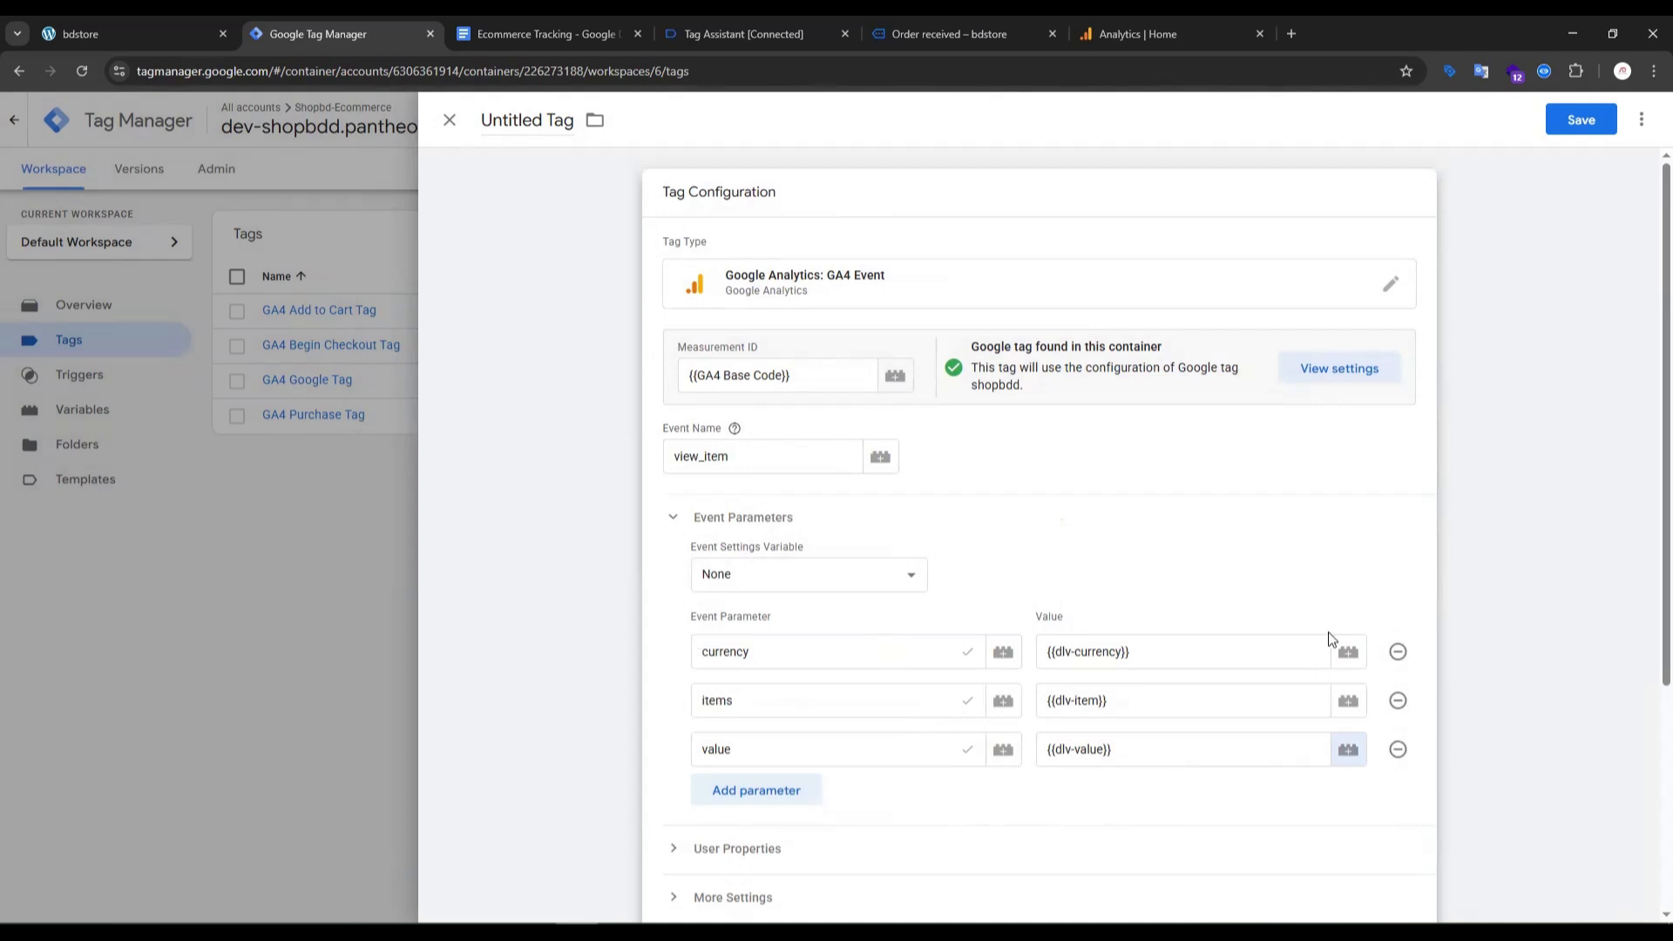
{"action": "scroll", "coordinate": [872, 663], "scroll_direction": "down", "scroll_amount": 4}
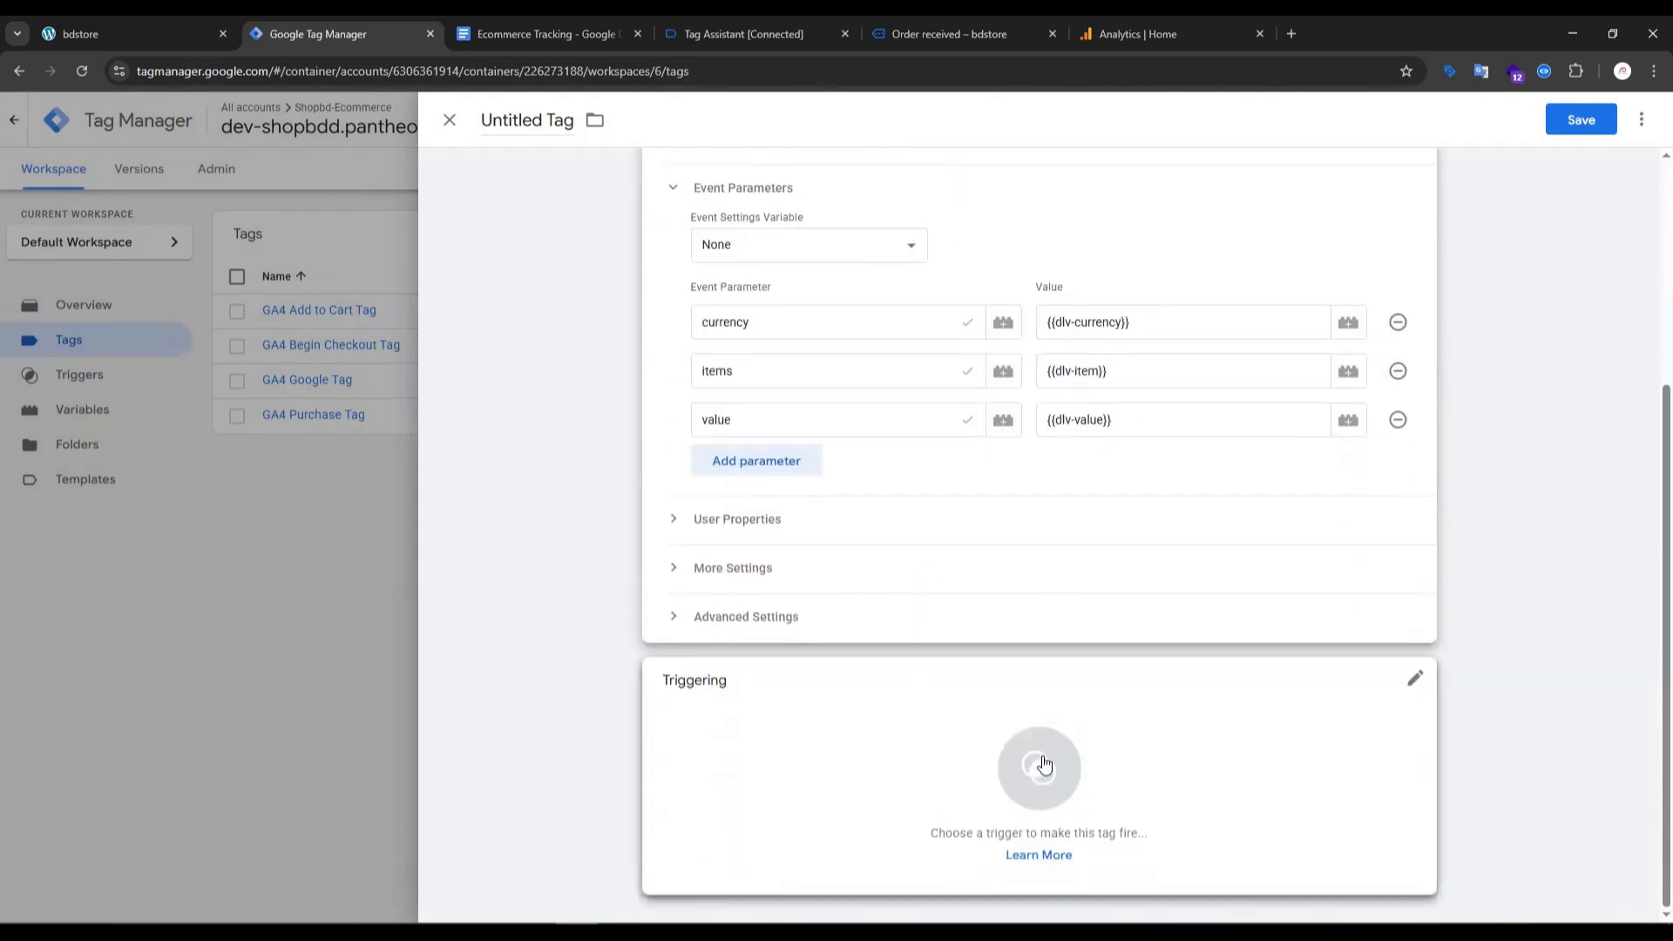
{"action": "left_click", "coordinate": [1041, 767]}
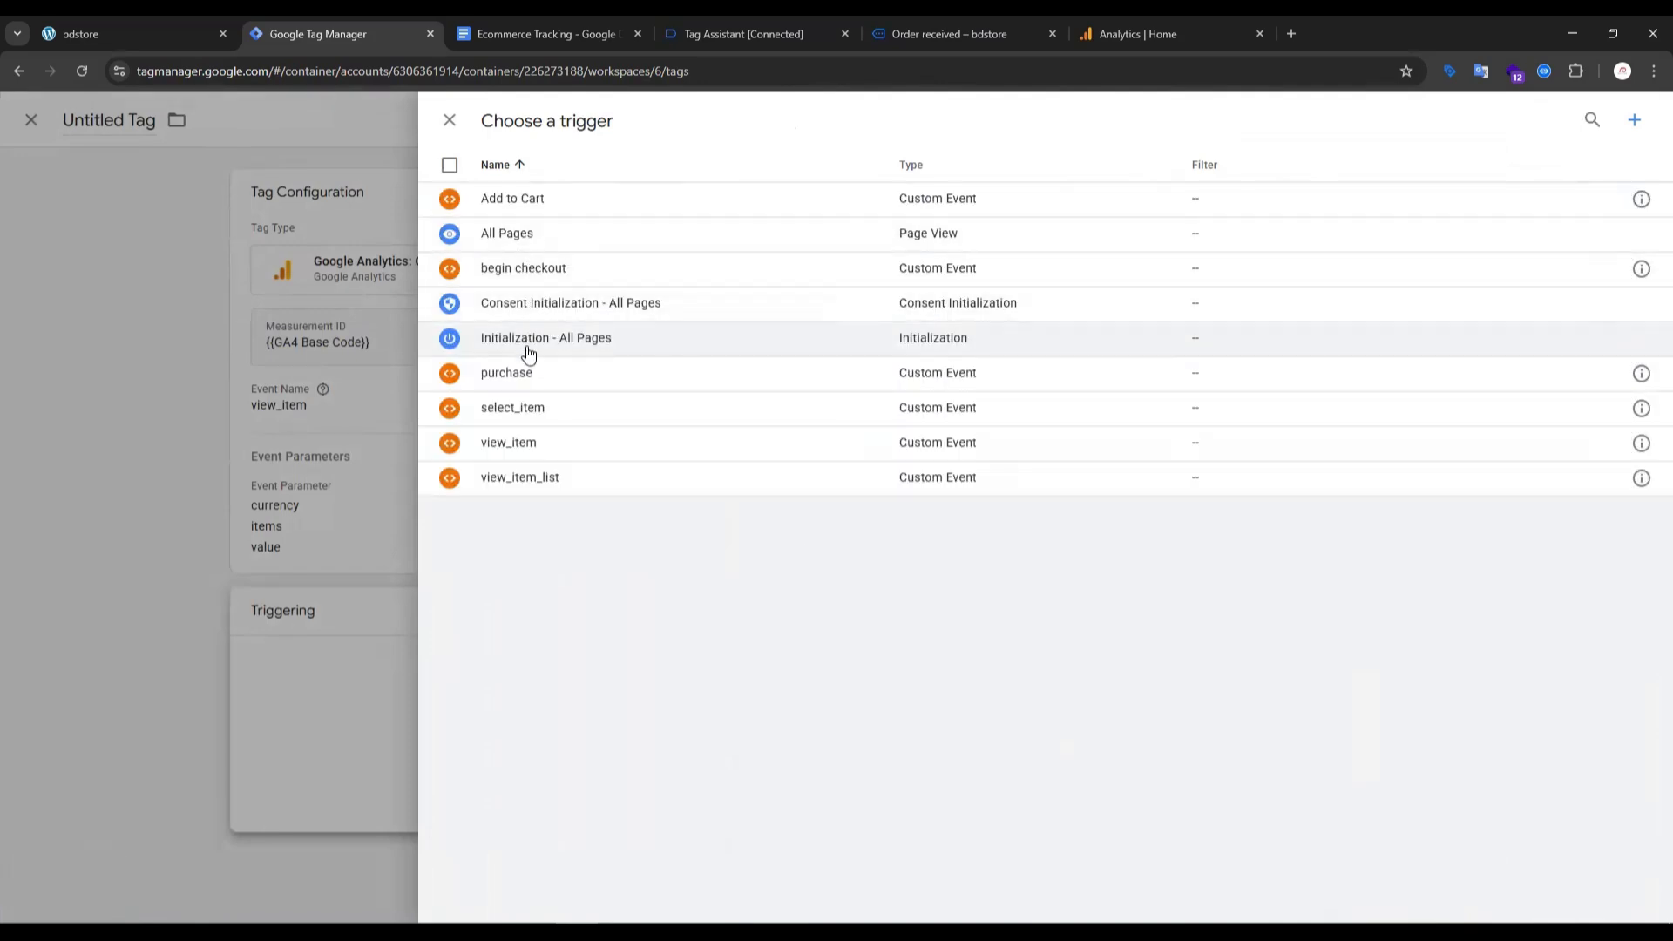
{"action": "left_click", "coordinate": [683, 443]}
- Save the tag under the name "GA4 view item"
{"action": "left_click", "coordinate": [1560, 118]}
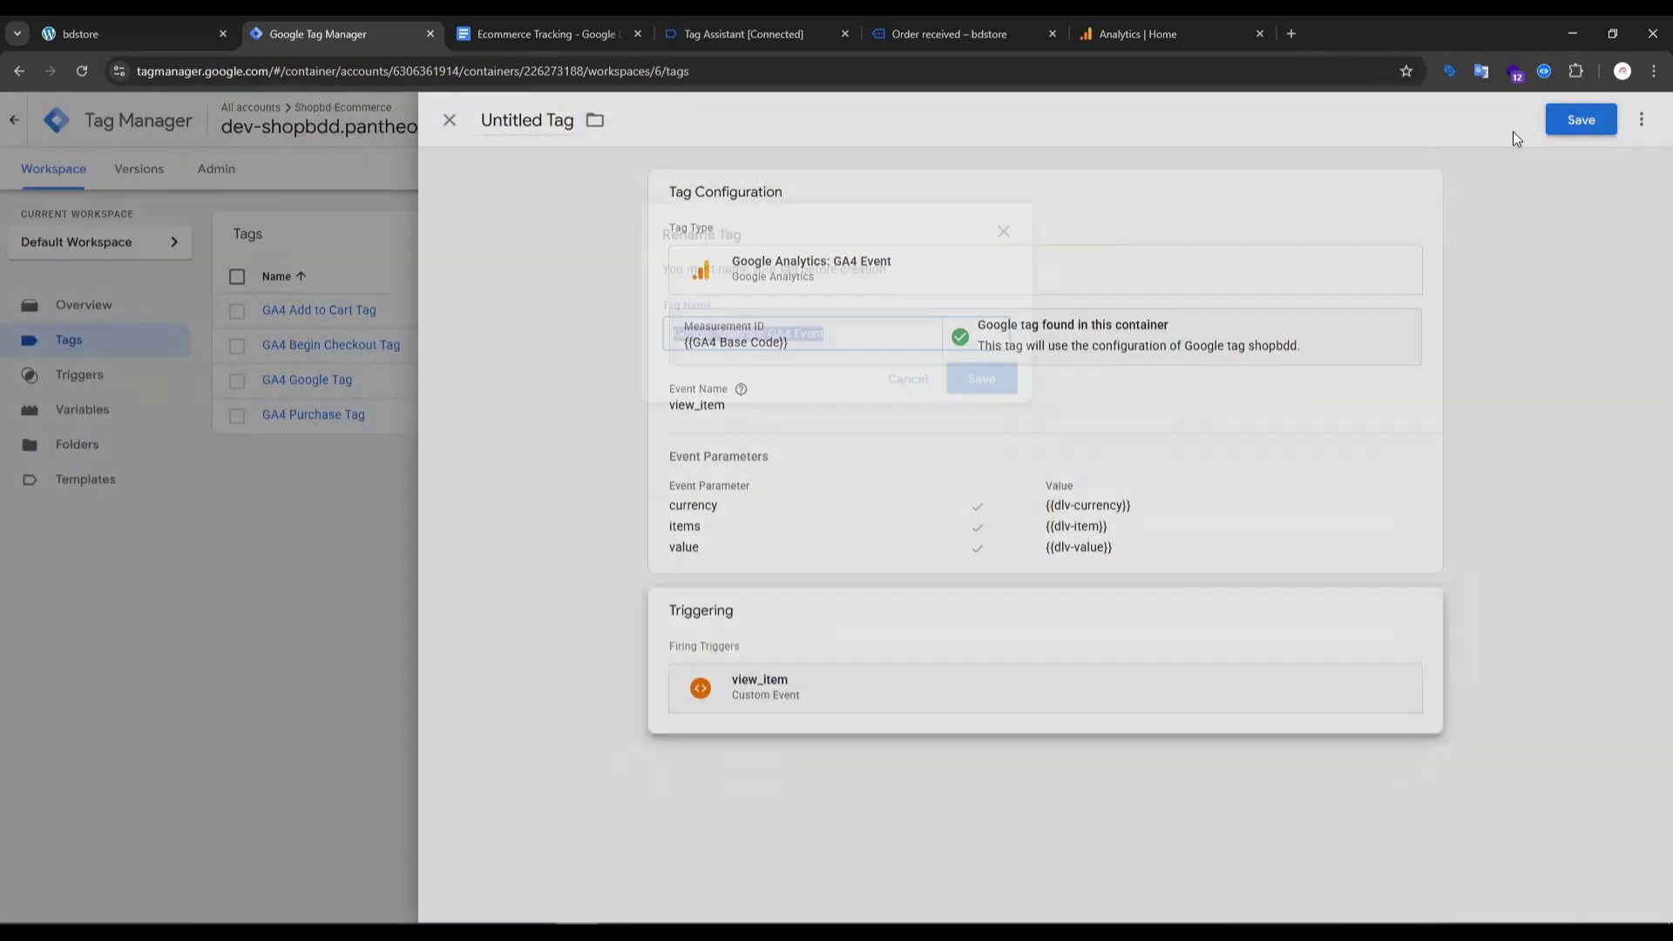
{"action": "left_click", "coordinate": [779, 337]}
{"action": "left_click_drag", "start_coordinate": [767, 337], "coordinate": [596, 345]}
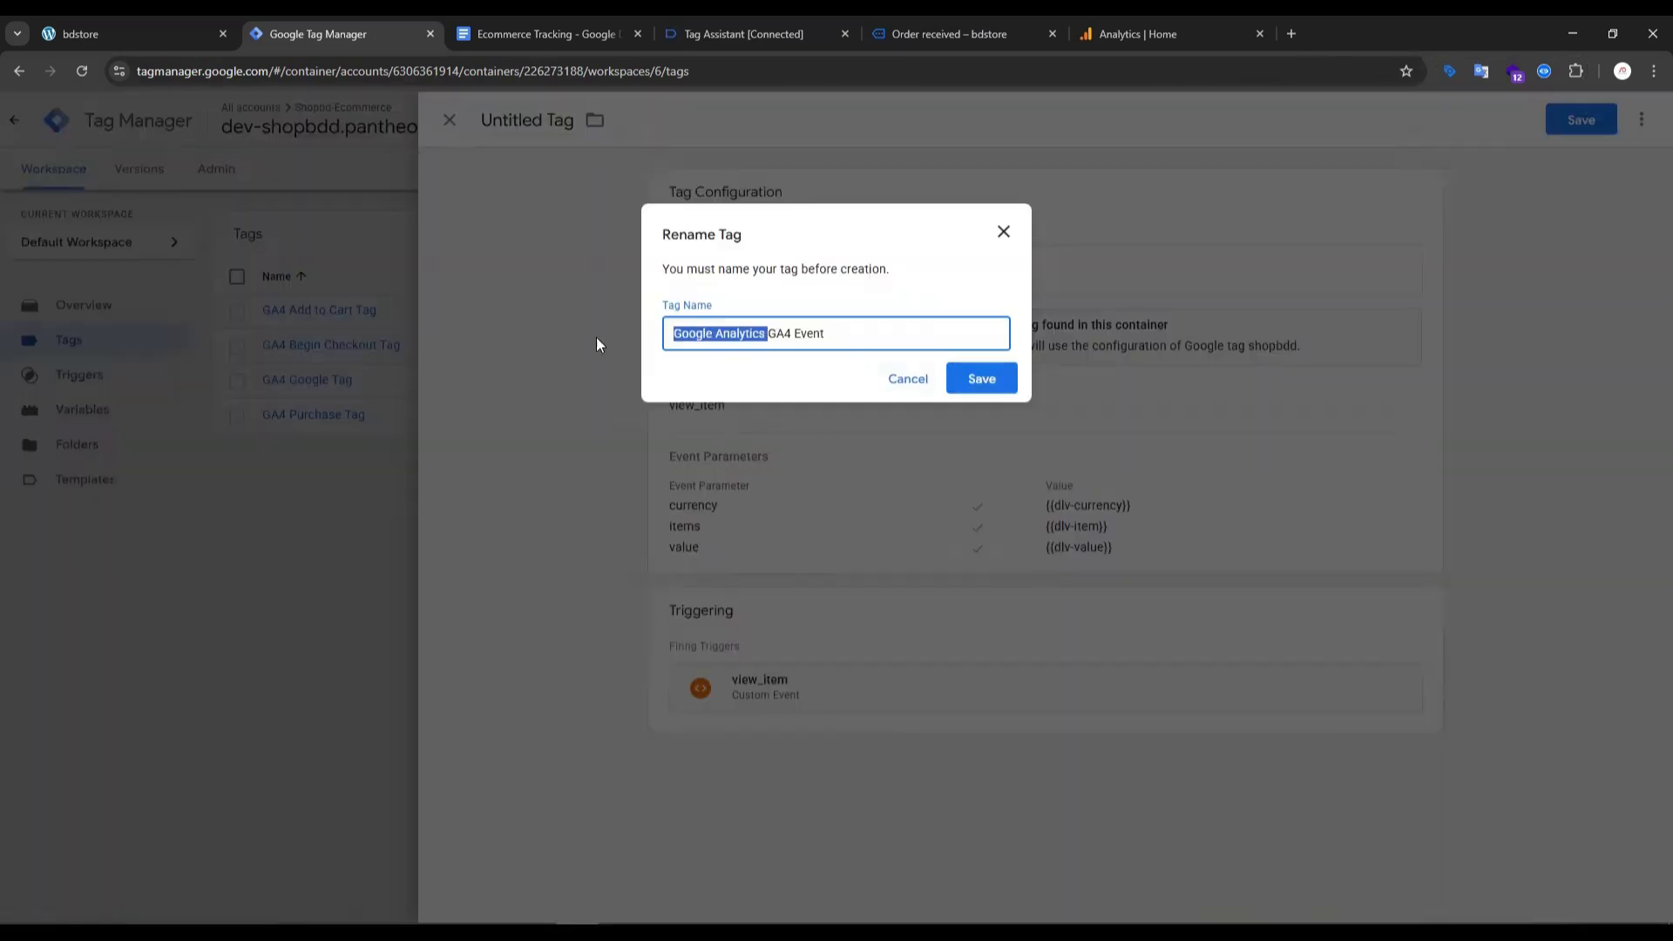
{"action": "key", "text": "BackSpace"}
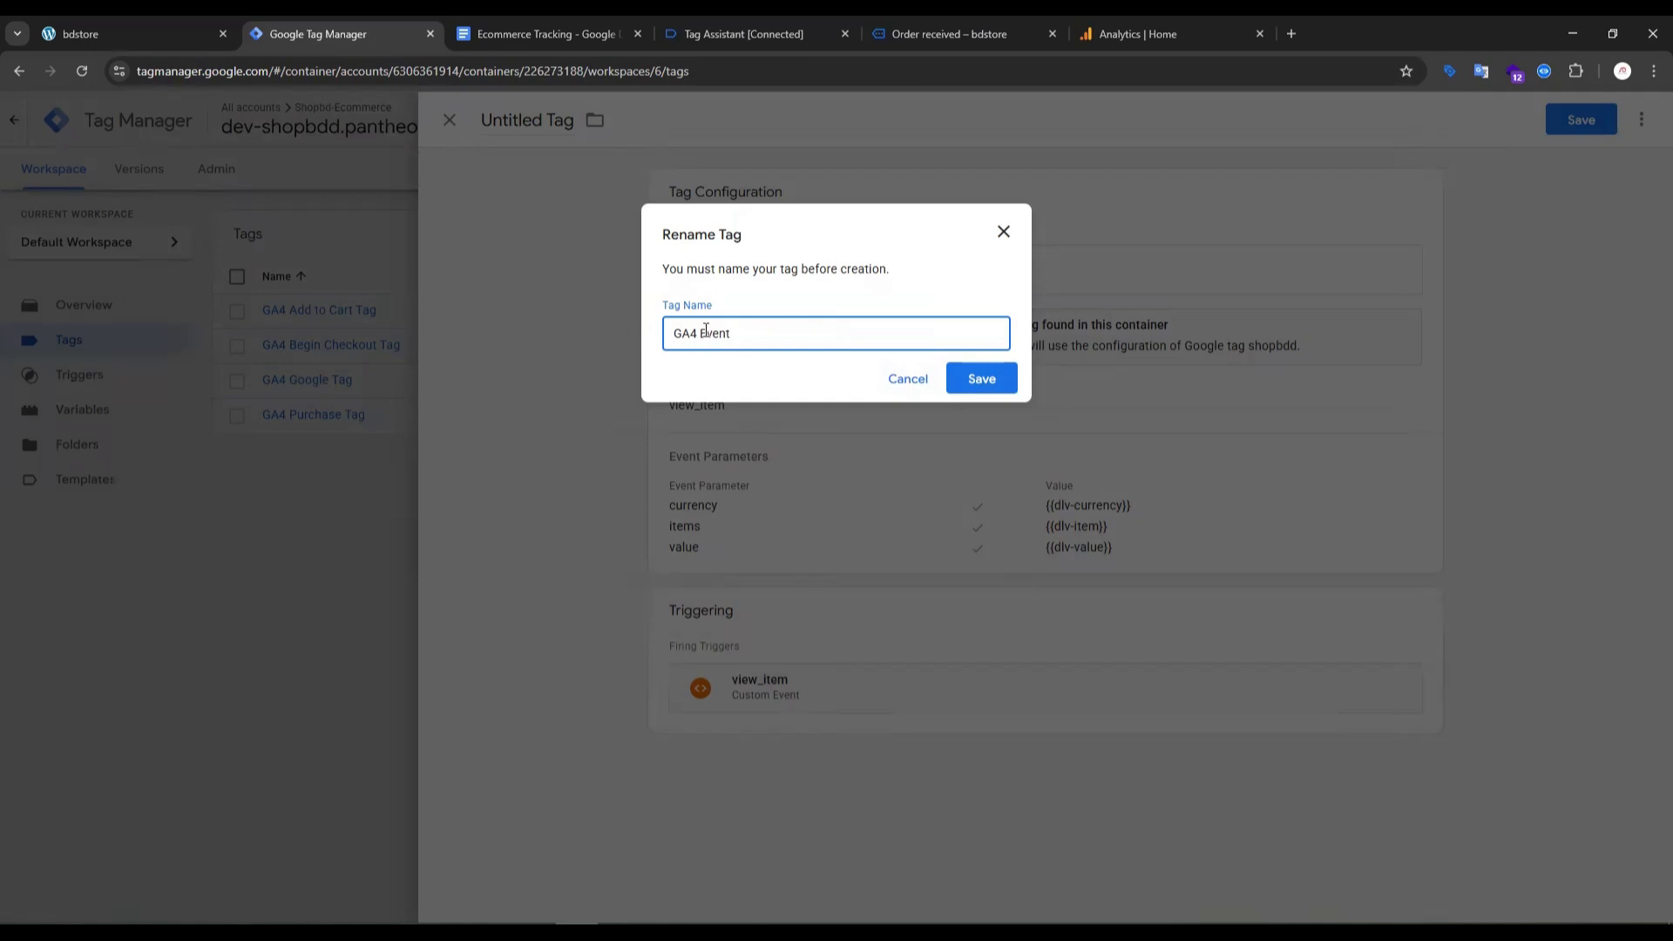
{"action": "left_click_drag", "start_coordinate": [697, 333], "coordinate": [777, 331]}
{"action": "key", "text": "BackSpace"}
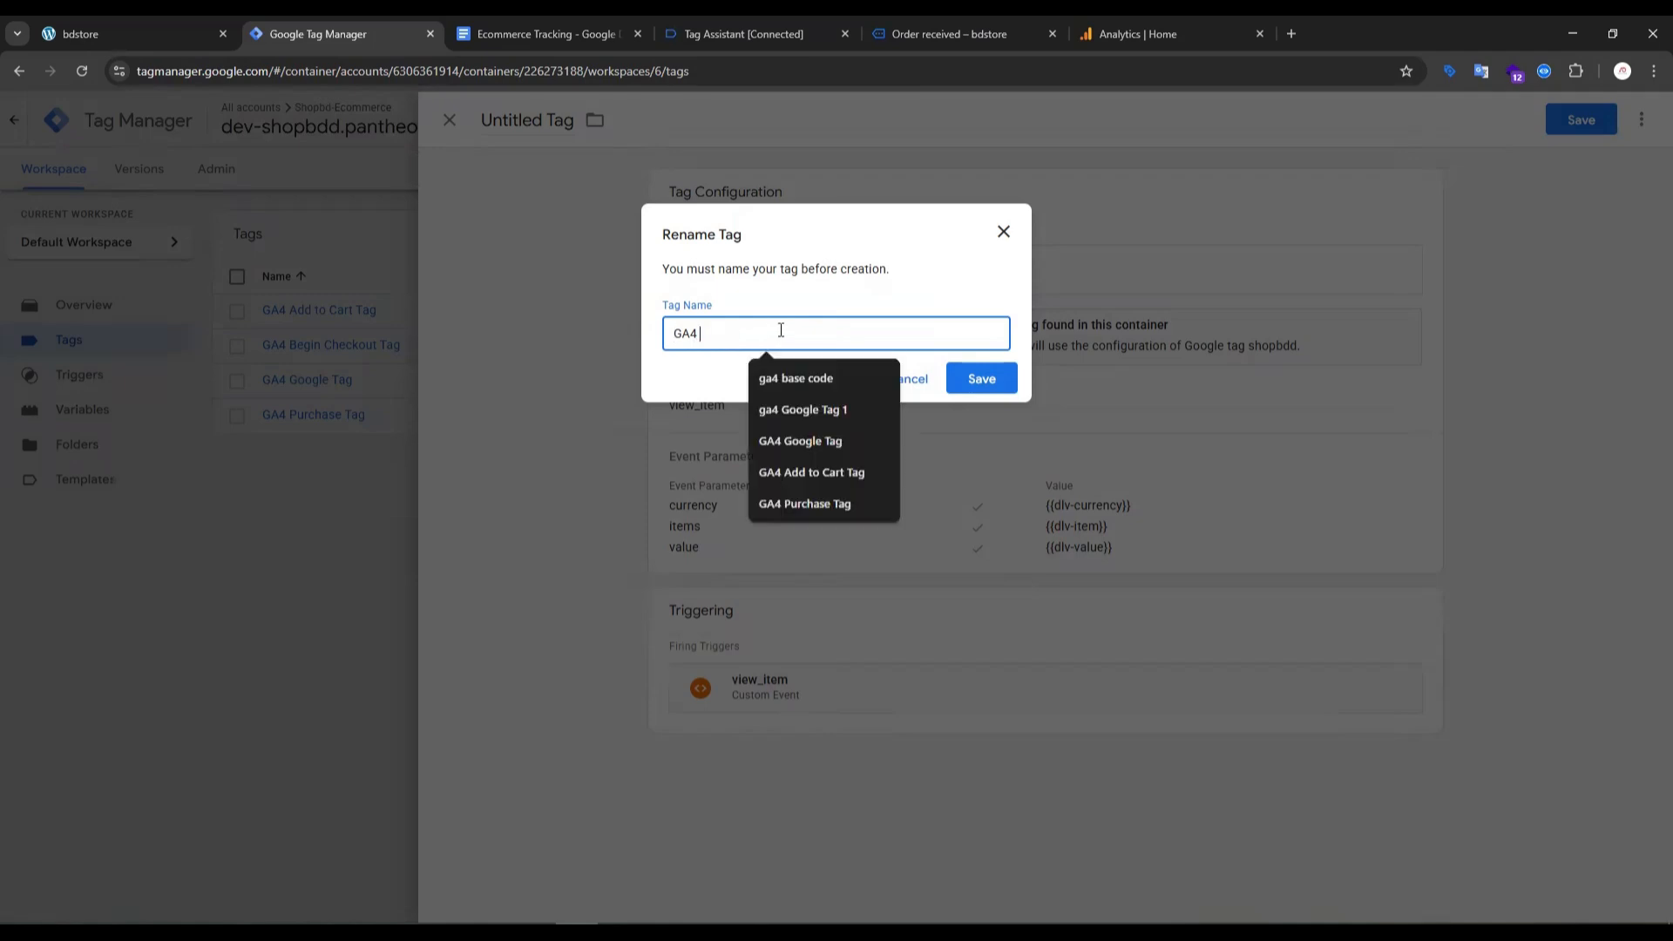
{"action": "type", "text": "value"}
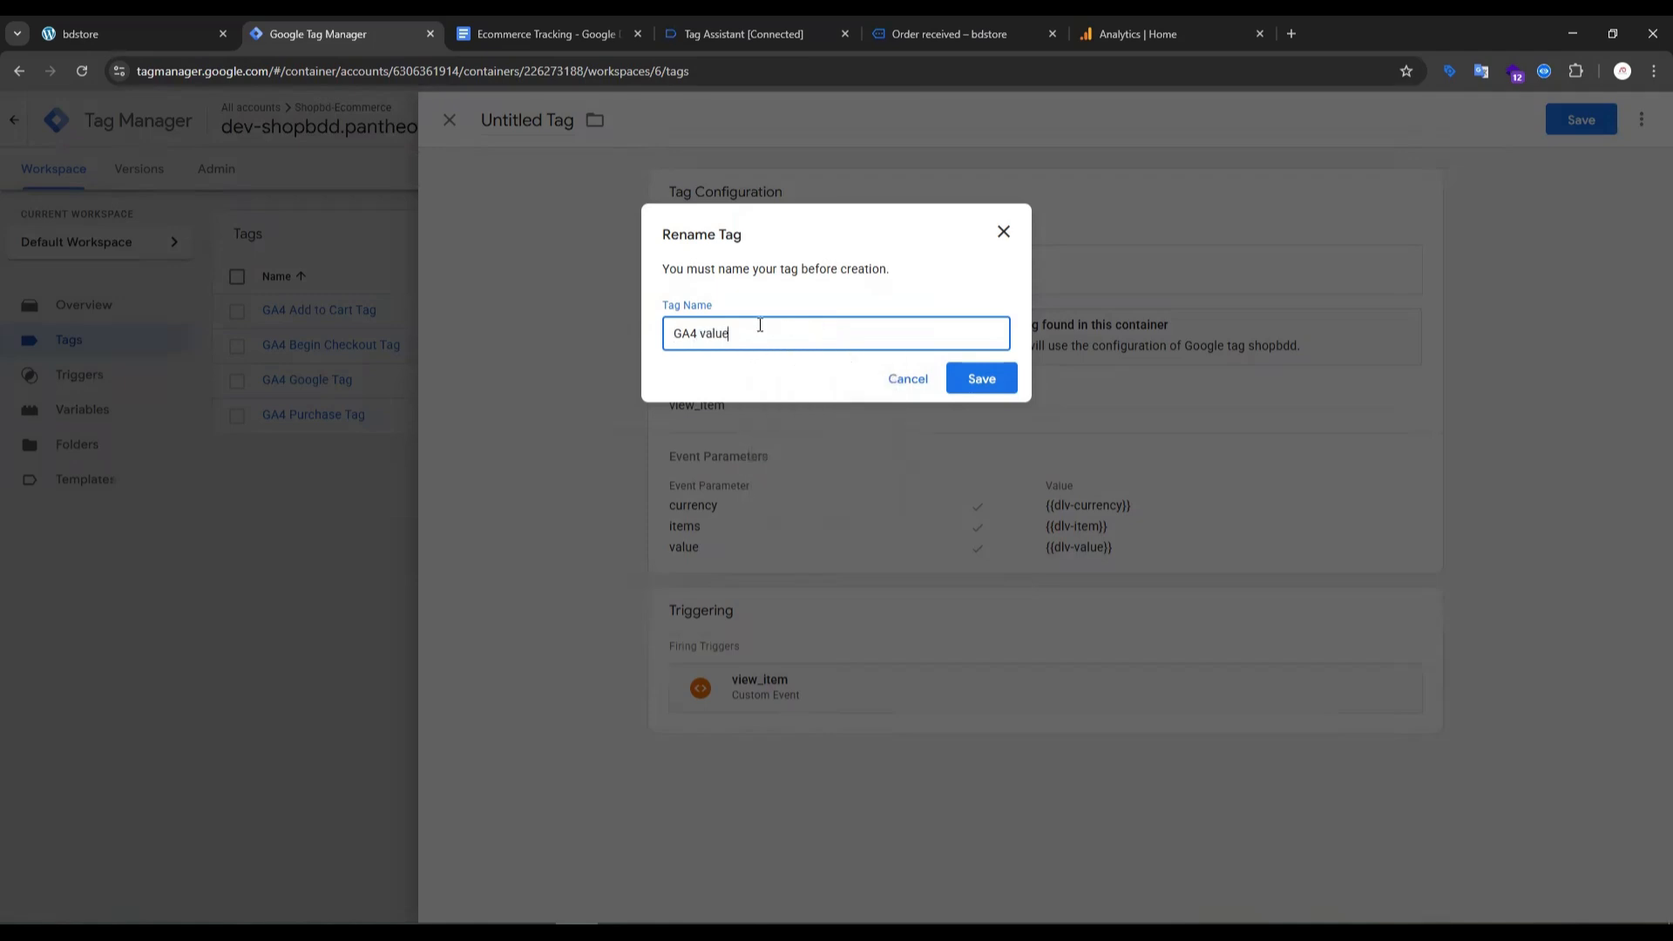
{"action": "key", "text": "BackSpace"}
{"action": "key", "text": "BackSpace"}
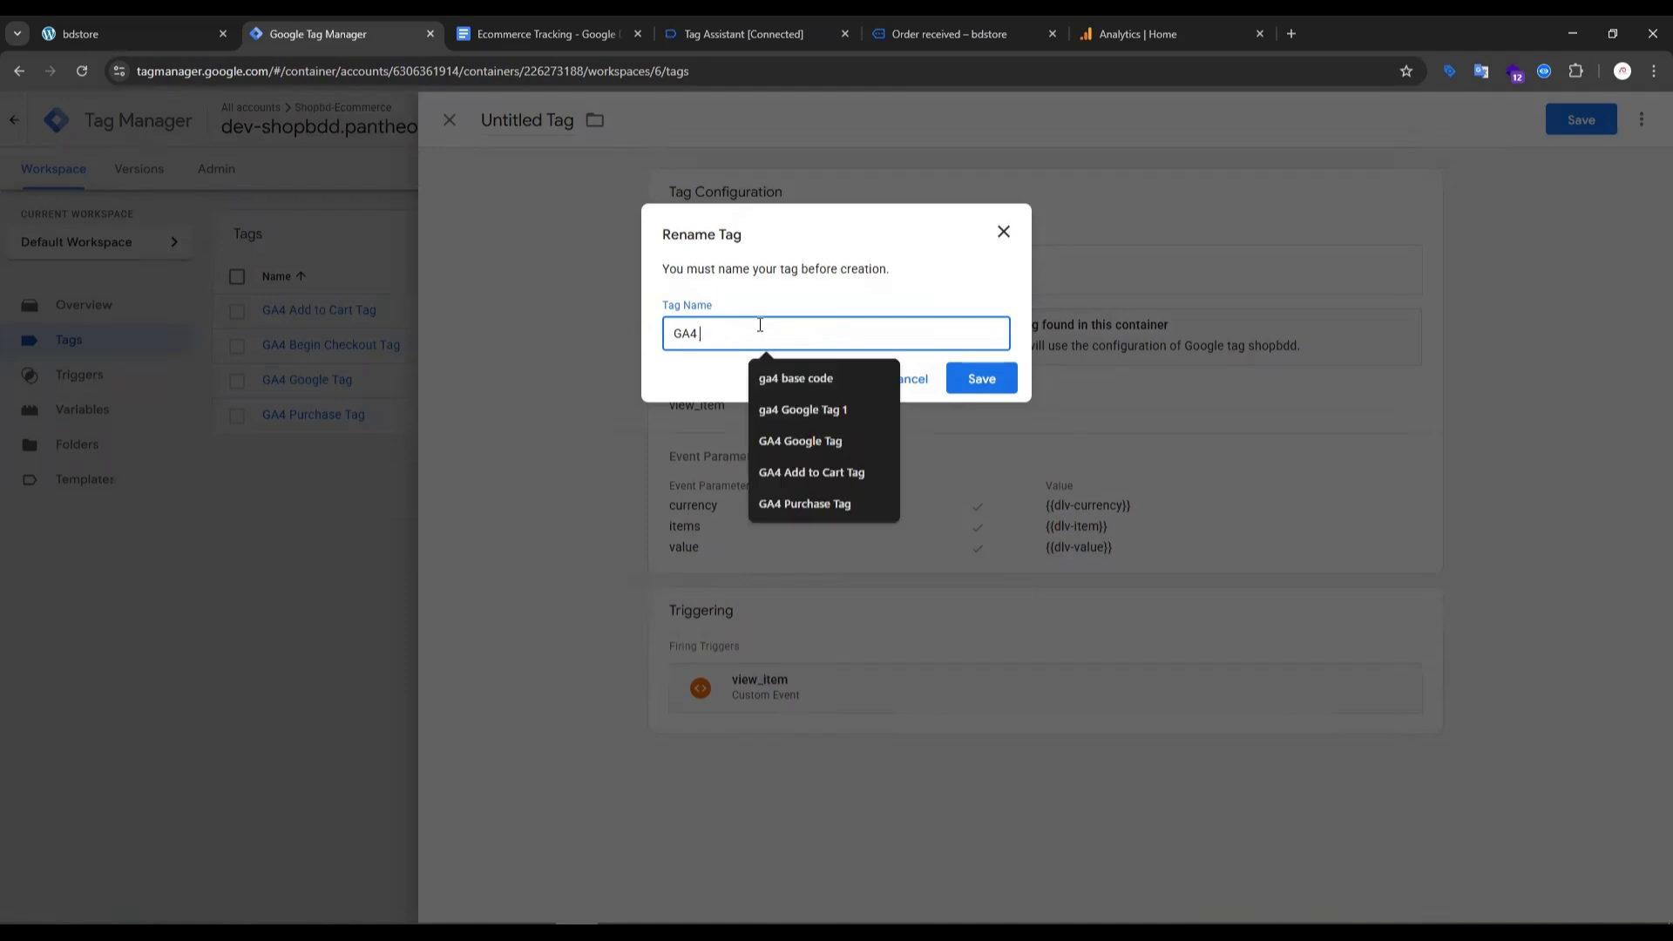
{"action": "type", "text": "view item"}
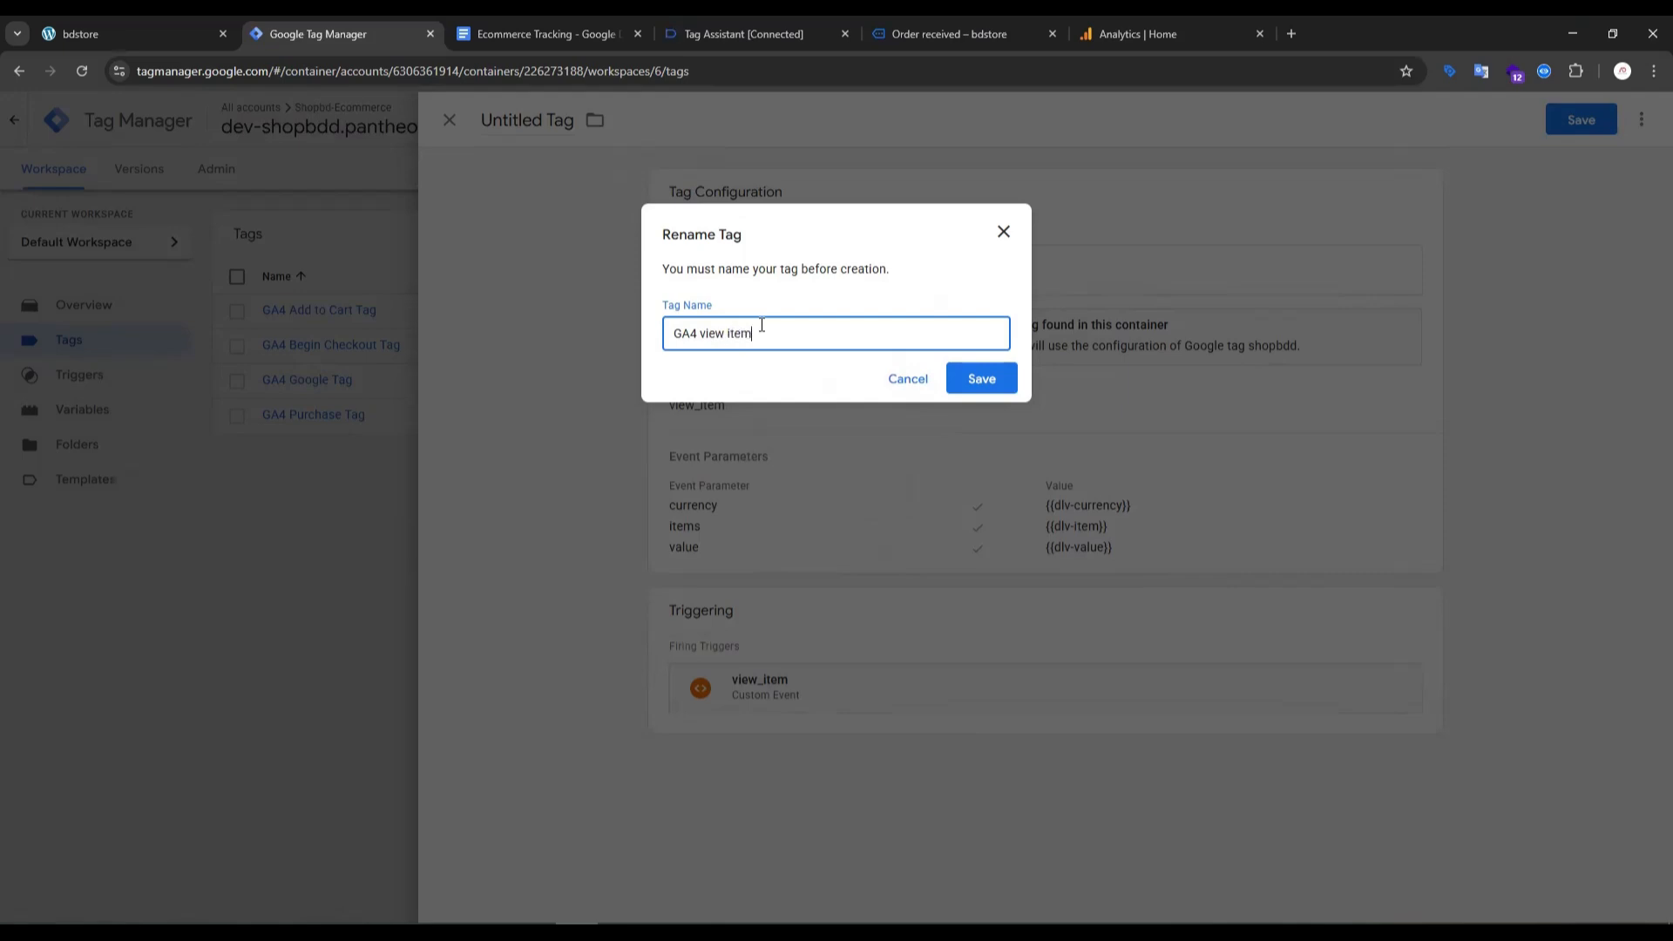
{"action": "left_click", "coordinate": [982, 378]}
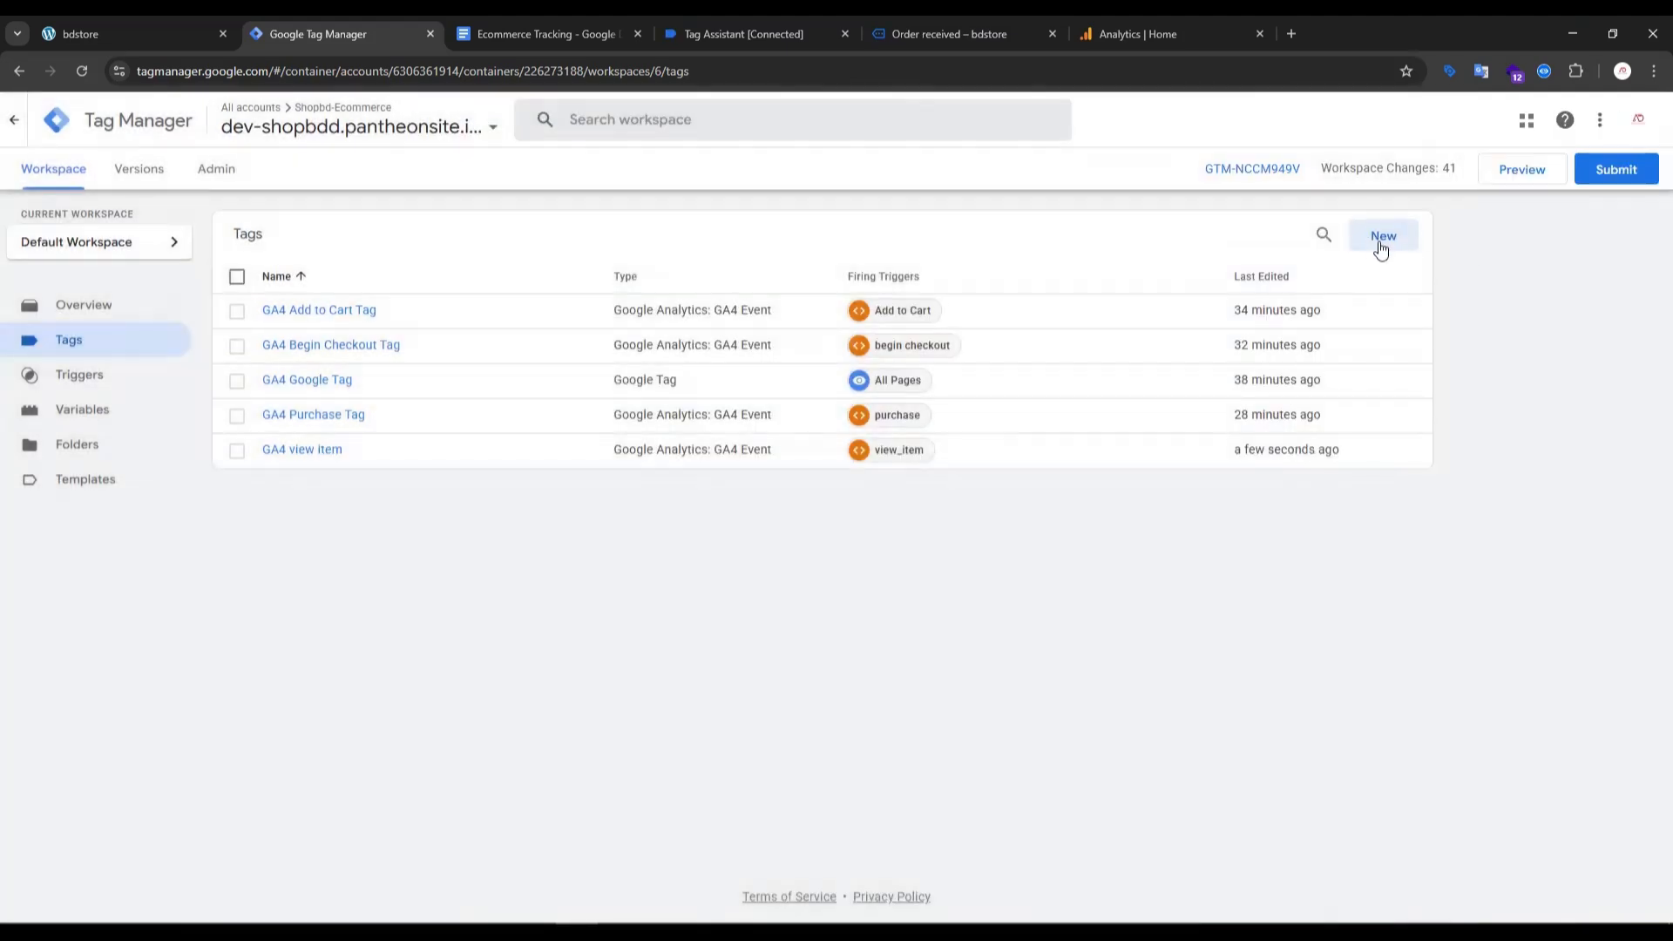
- Create a new Google Analytics: GA4 Event tag with the GA4 Base Code variable as its measurement ID
{"action": "left_click", "coordinate": [1380, 248]}
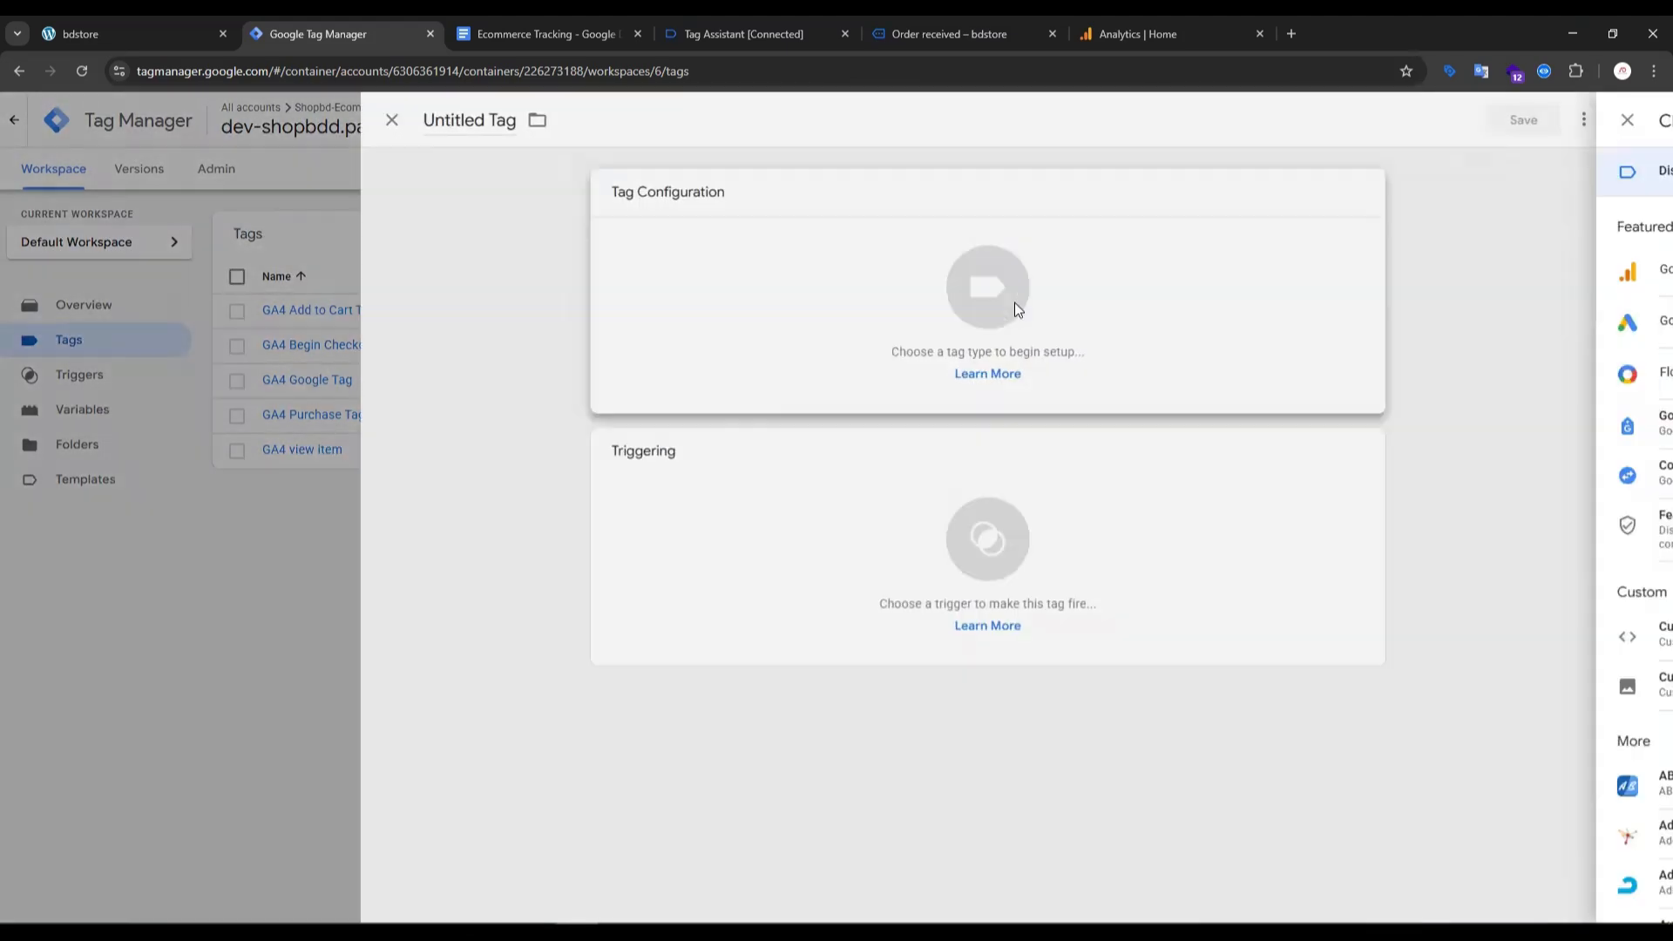
{"action": "left_click", "coordinate": [1015, 302]}
{"action": "left_click", "coordinate": [1231, 266]}
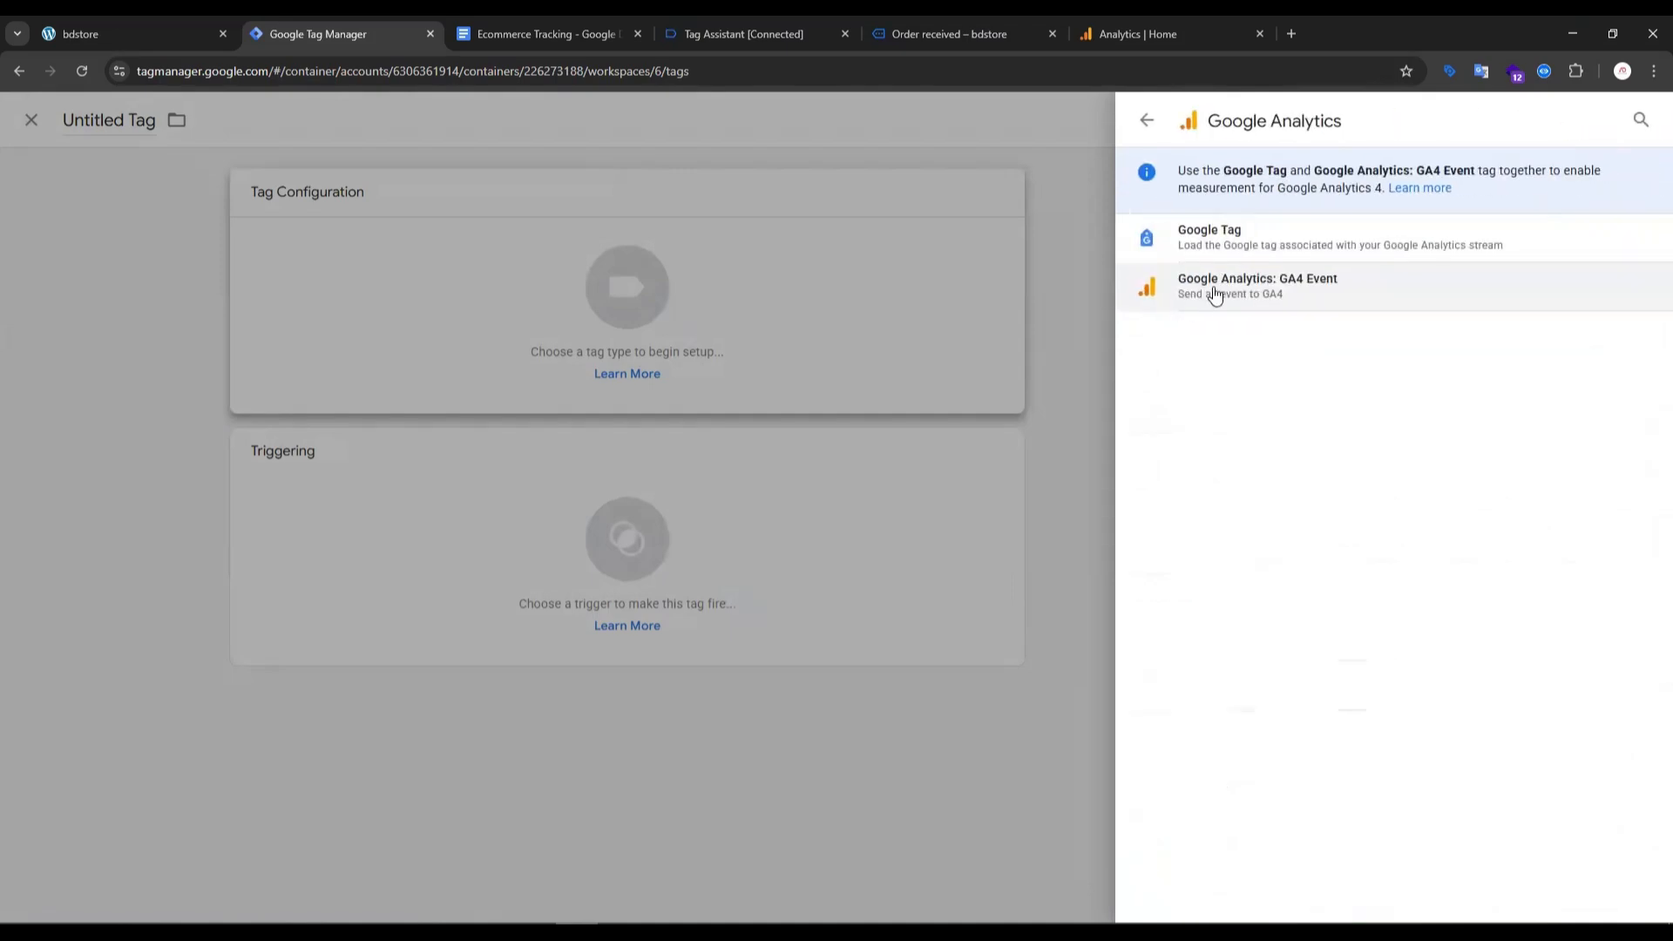
{"action": "left_click", "coordinate": [1211, 291]}
{"action": "left_click", "coordinate": [894, 377]}
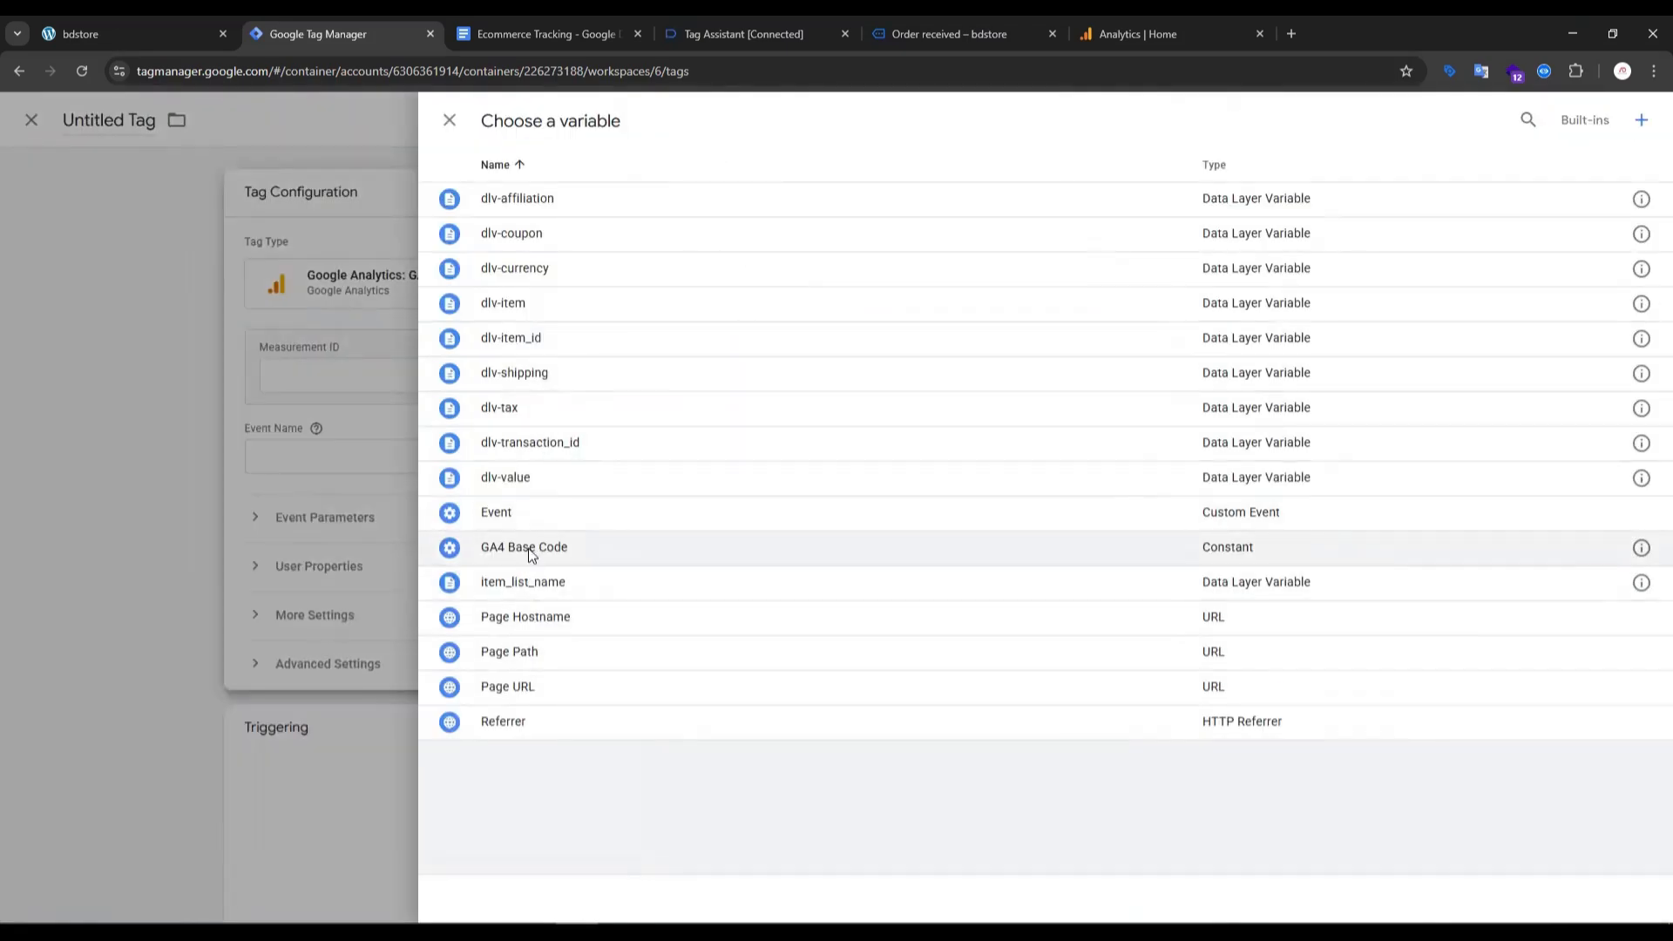
{"action": "left_click", "coordinate": [528, 548]}
- Copy the event name "select_item" from that event's API call in Tag Assistant and enter it as the new tag's event name
{"action": "left_click", "coordinate": [716, 456]}
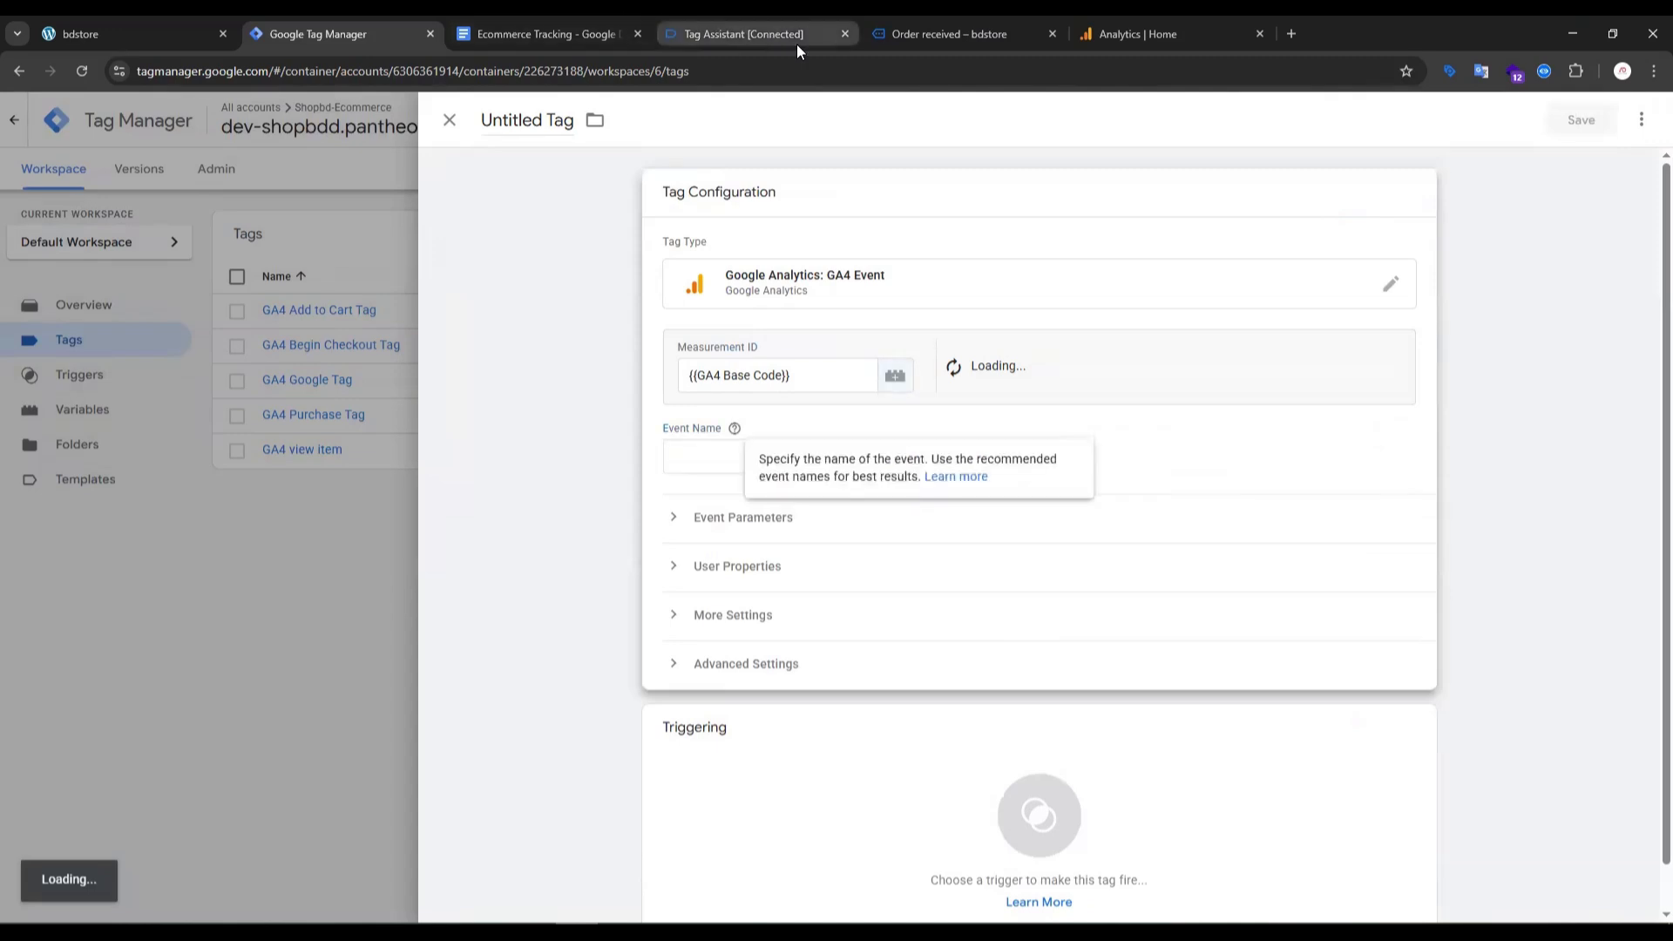
{"action": "left_click", "coordinate": [575, 34]}
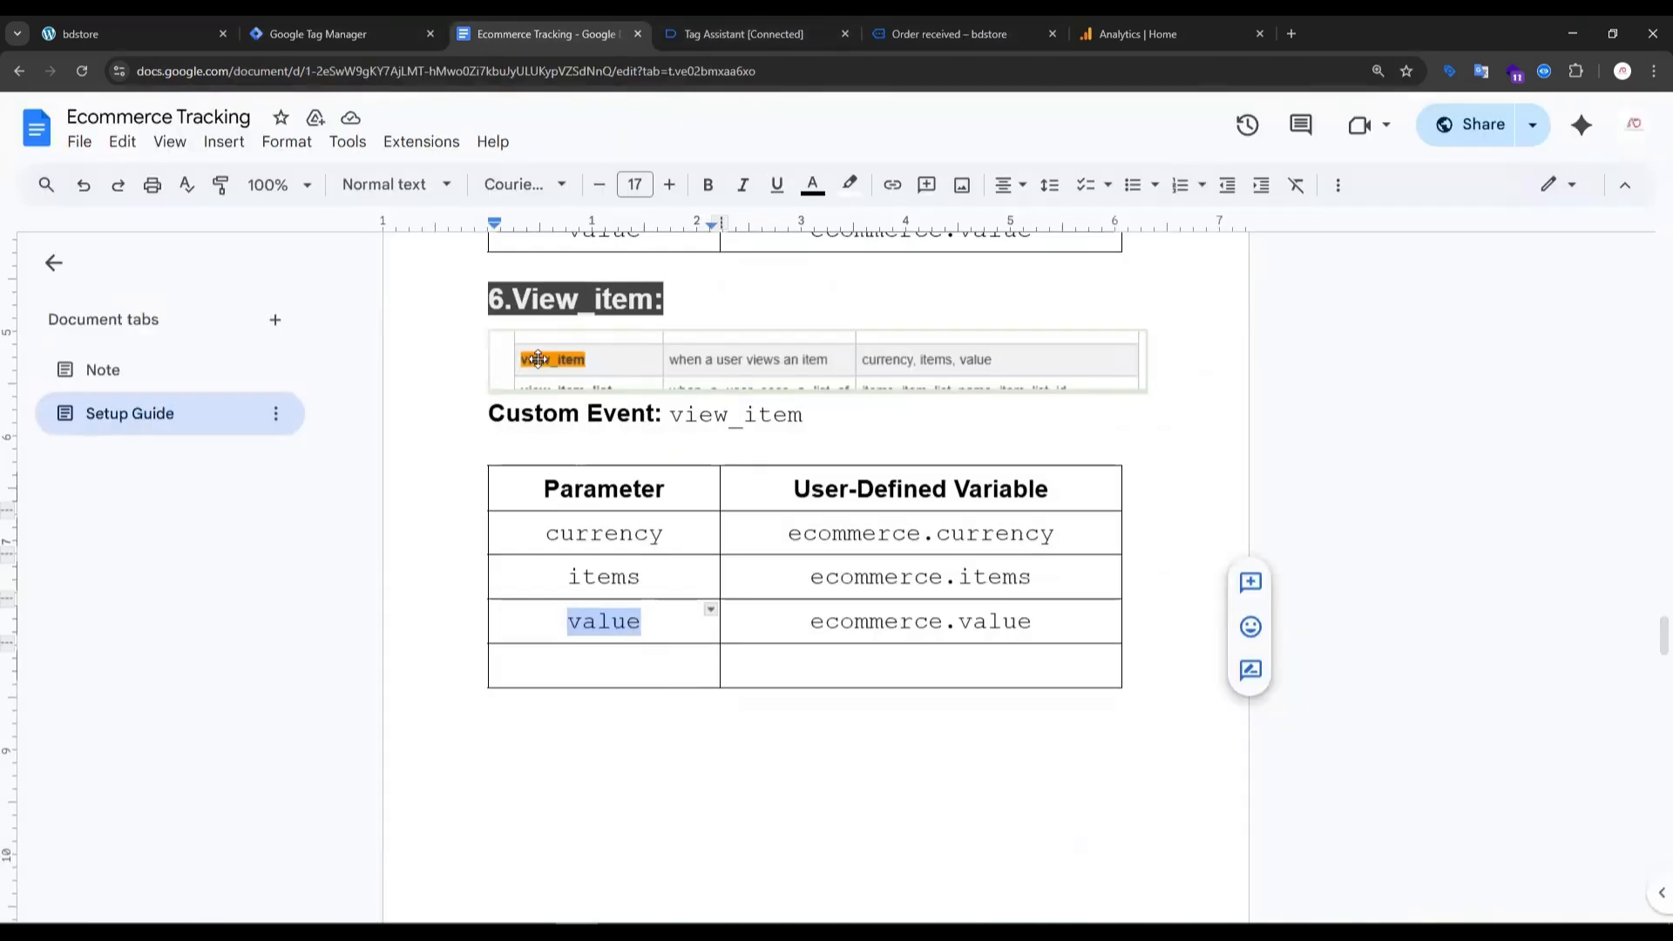
{"action": "scroll", "coordinate": [552, 522], "scroll_direction": "down", "scroll_amount": 8}
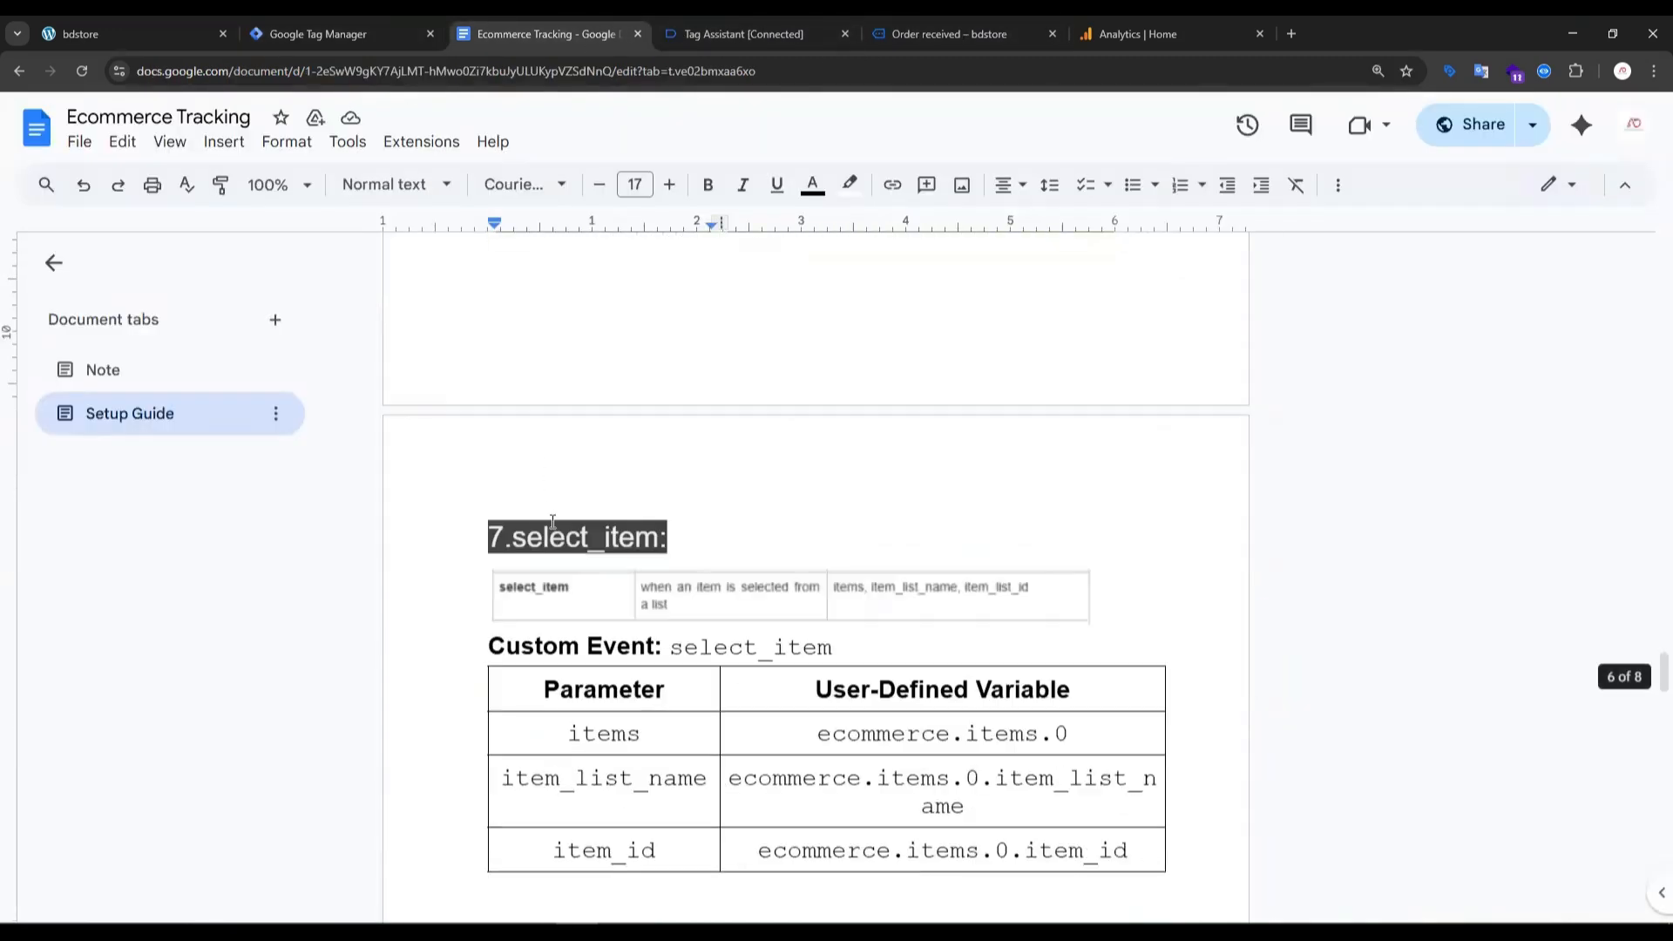
{"action": "left_click", "coordinate": [698, 38]}
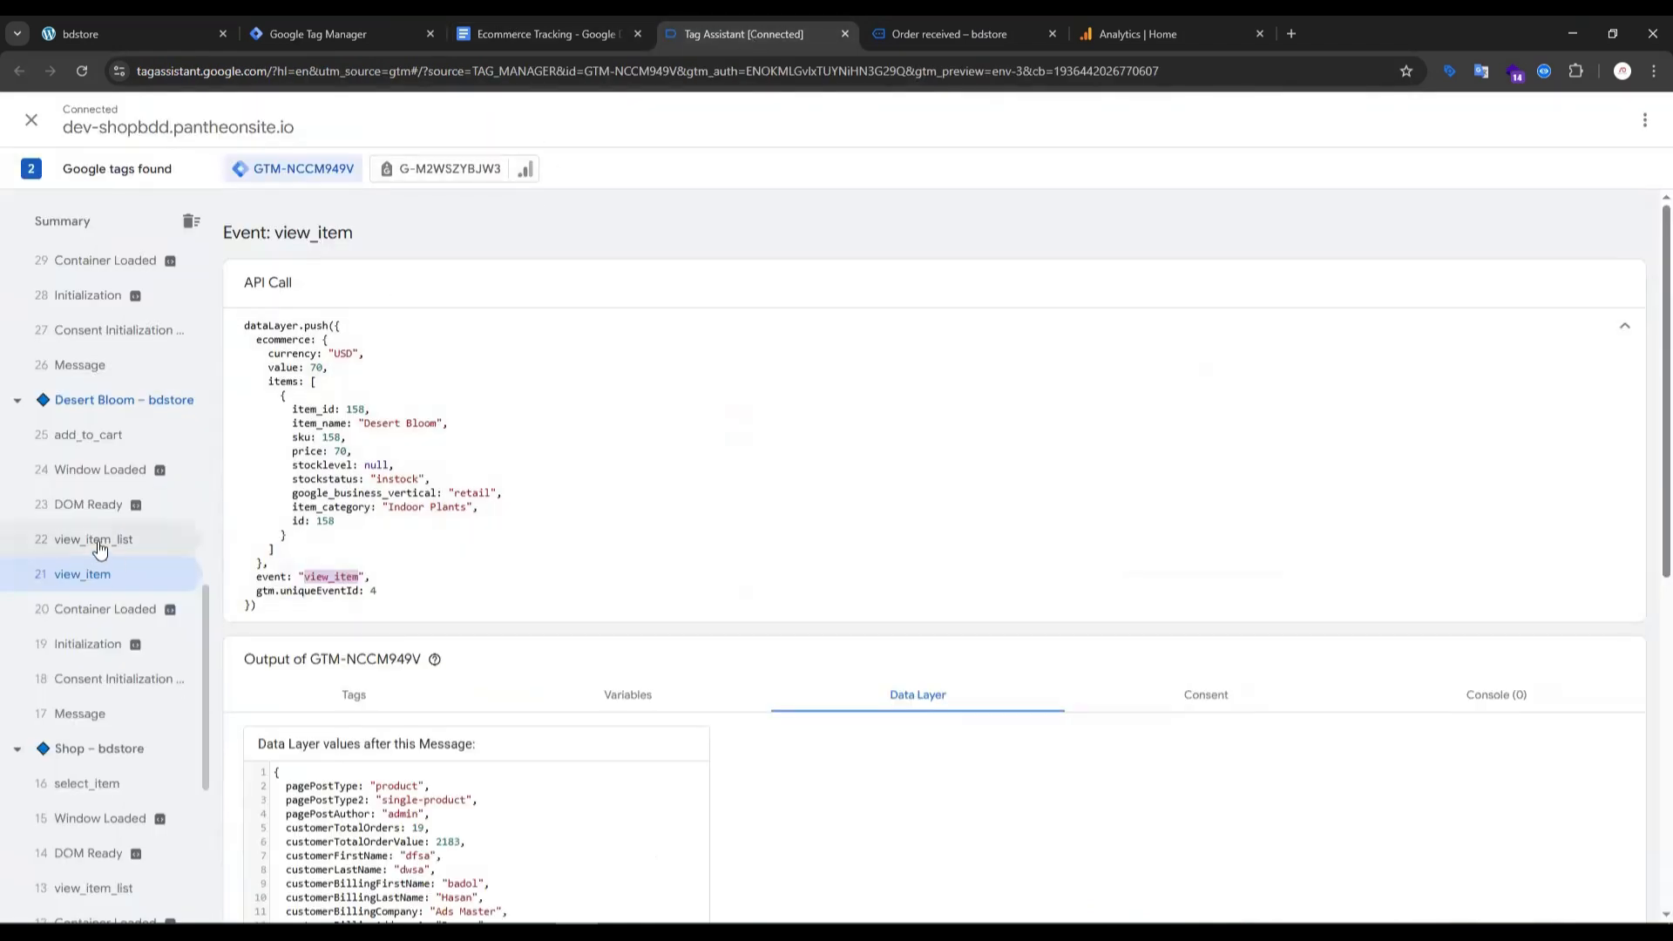
{"action": "left_click", "coordinate": [105, 785]}
{"action": "scroll", "coordinate": [131, 749], "scroll_direction": "down", "scroll_amount": 3}
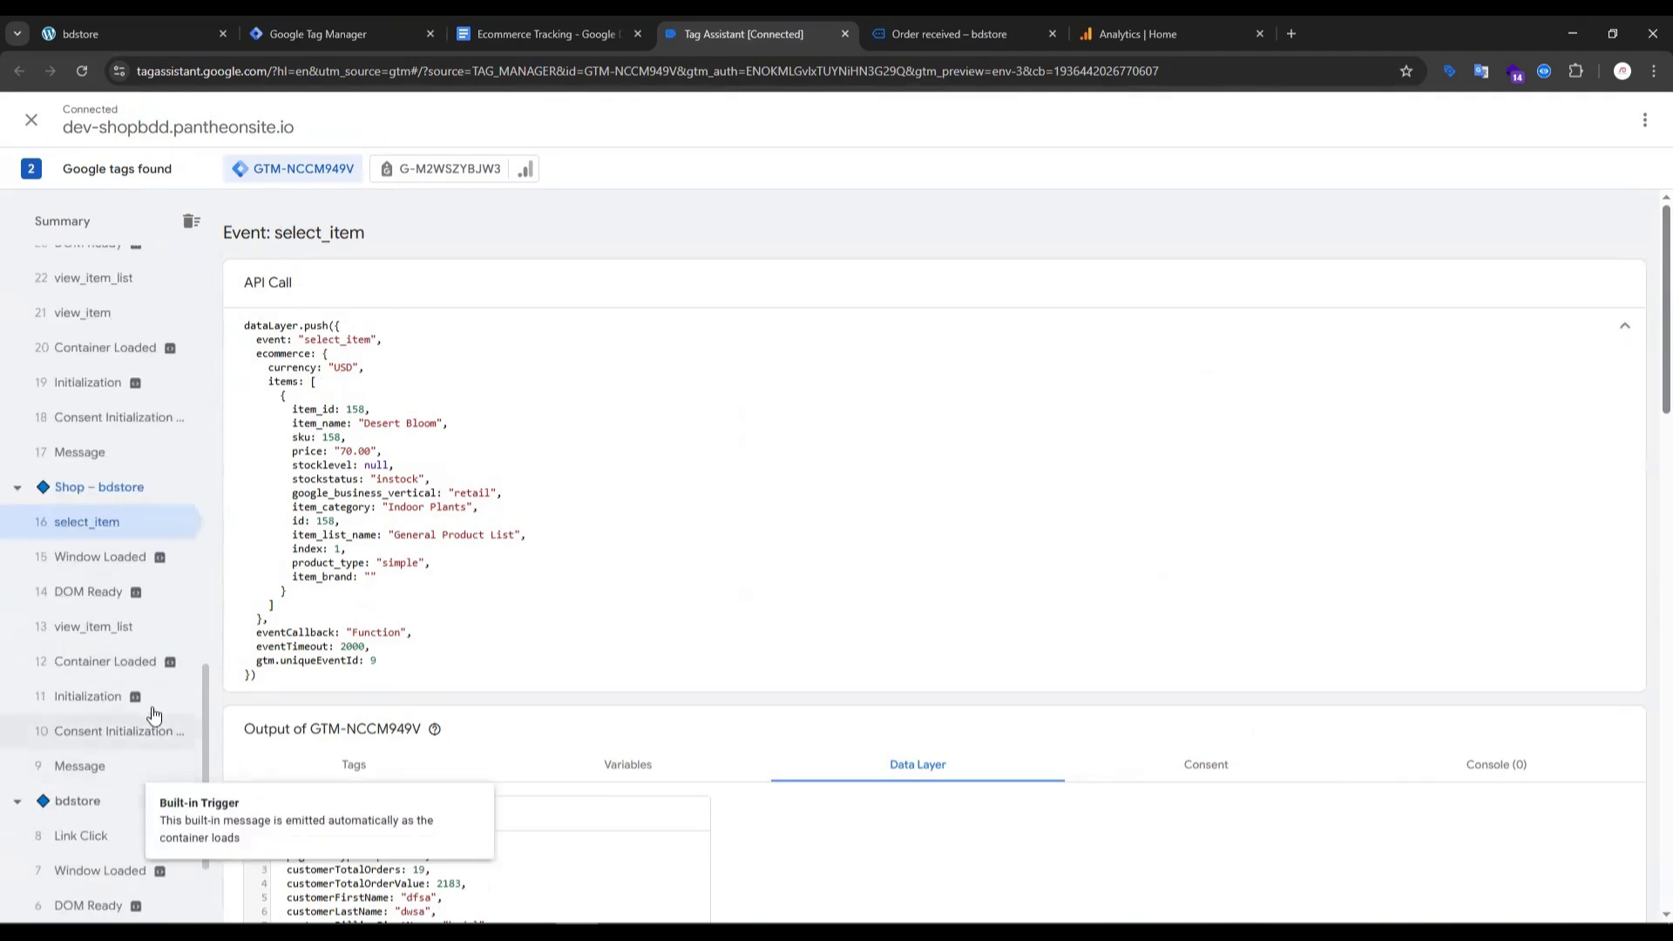
{"action": "double_click", "coordinate": [343, 340]}
{"action": "key", "text": "ctrl+c"}
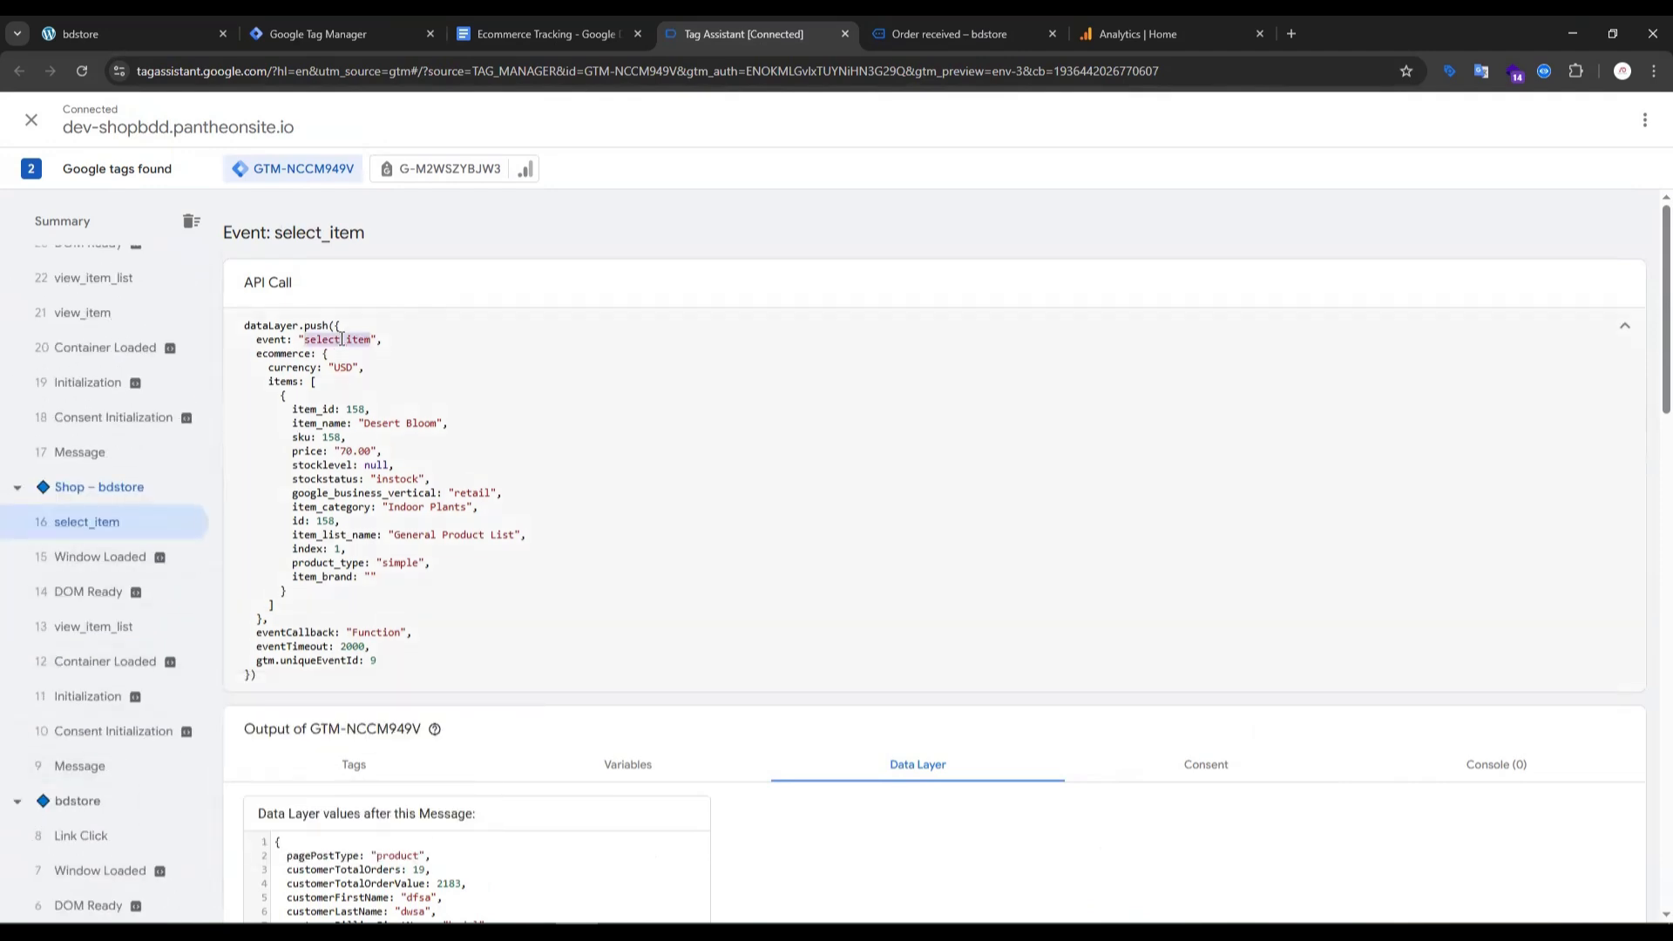
{"action": "left_click", "coordinate": [281, 28]}
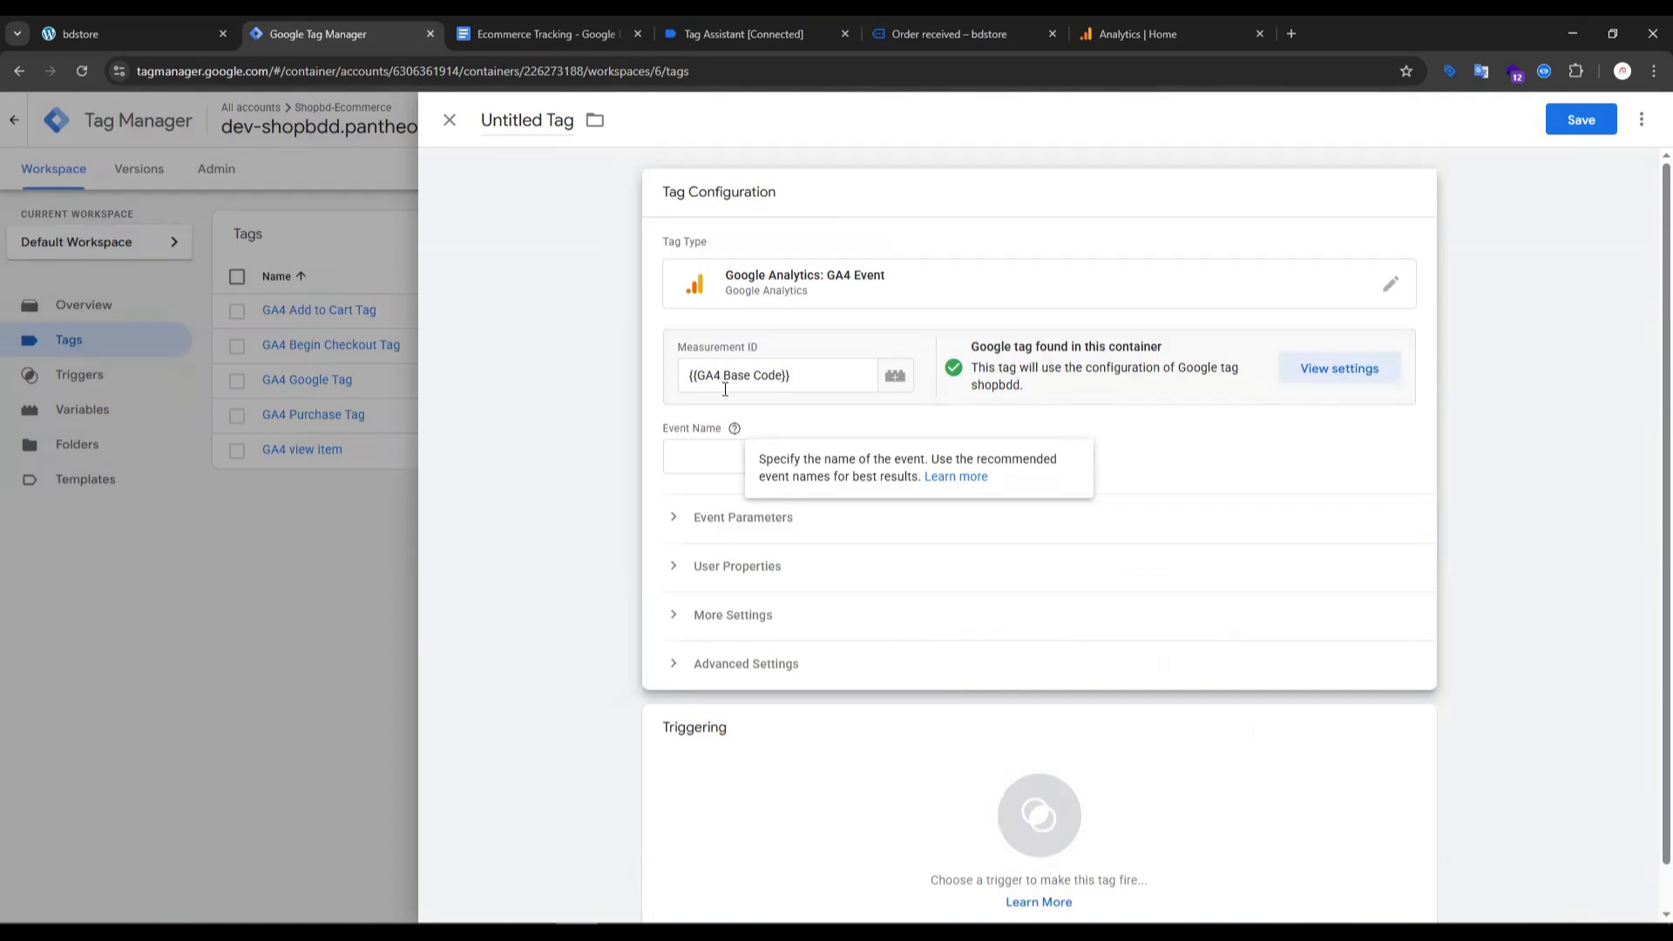
{"action": "left_click", "coordinate": [711, 451]}
{"action": "key", "text": "ctrl+v"}
- Add three empty event parameter rows to the select_item tag
{"action": "left_click", "coordinate": [703, 519]}
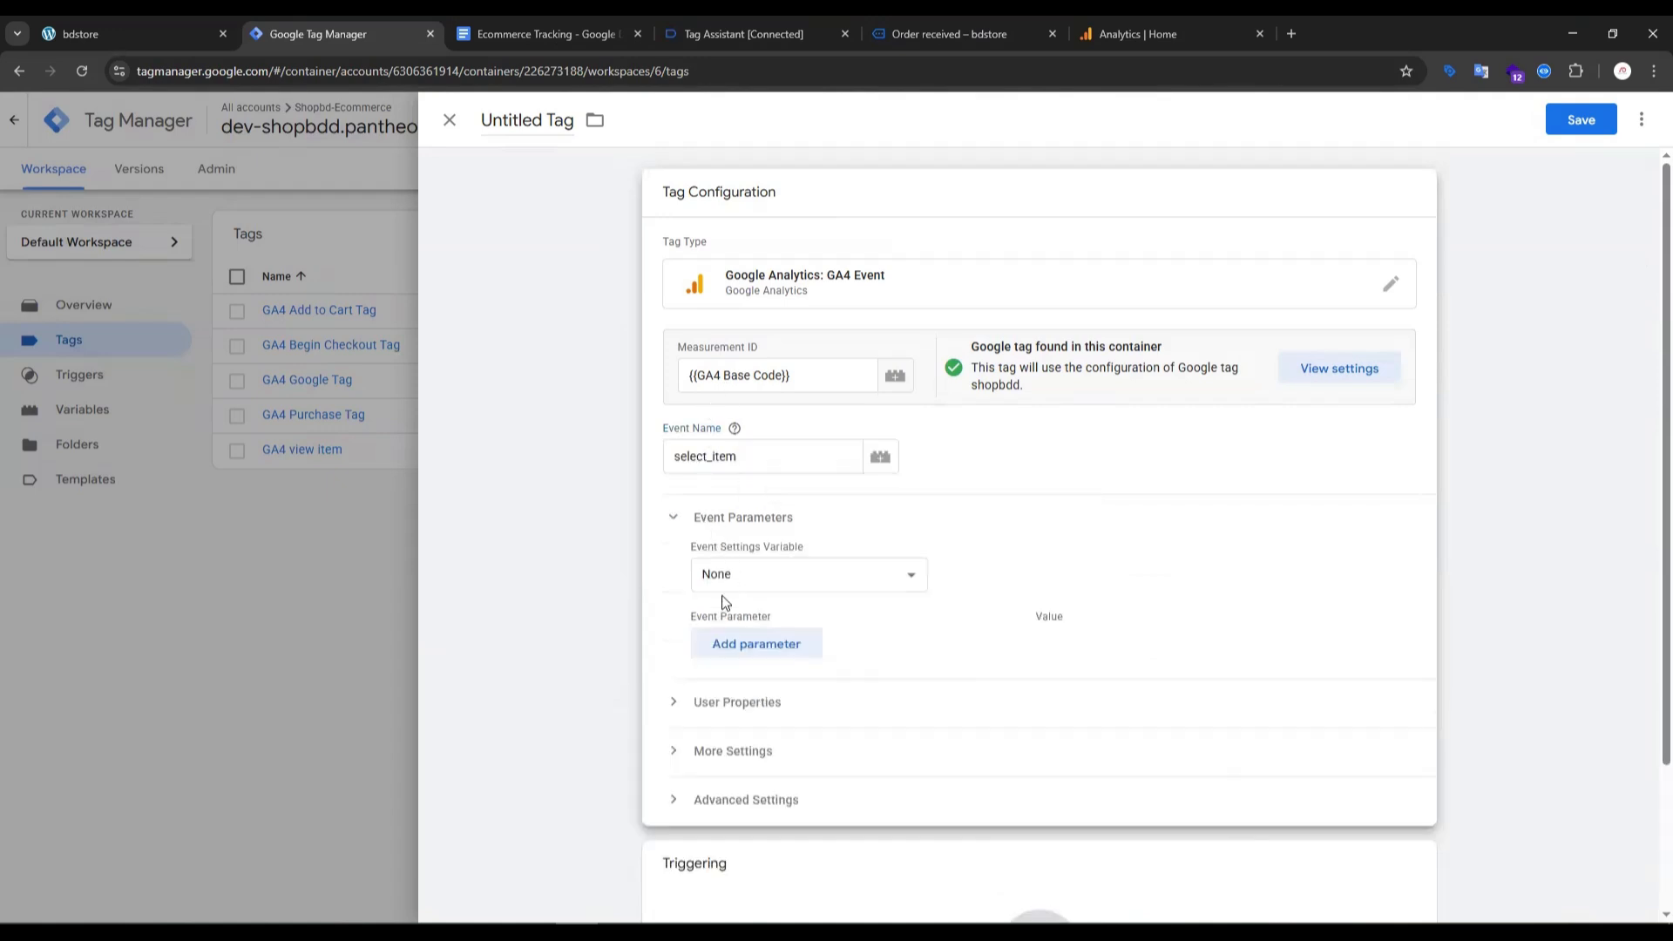
{"action": "left_click", "coordinate": [730, 663]}
{"action": "left_click", "coordinate": [737, 703]}
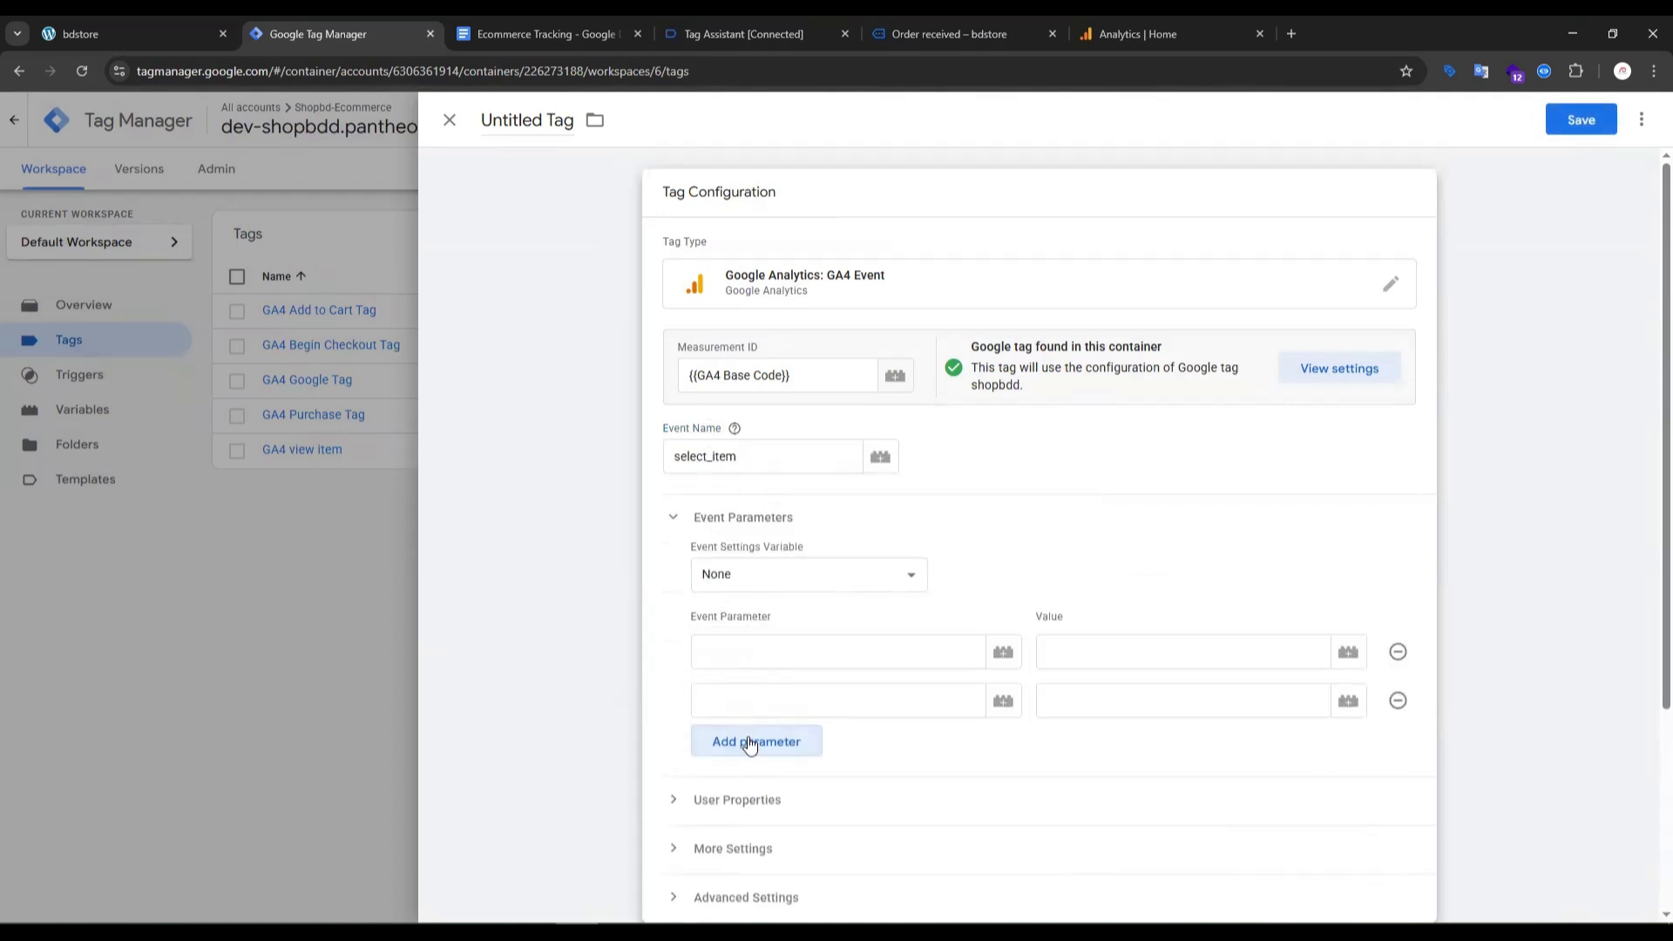
{"action": "left_click", "coordinate": [749, 746]}
- Copy "items" from the setup guide's select_item table and enter it as the first event parameter
{"action": "left_click", "coordinate": [754, 23]}
{"action": "left_click", "coordinate": [562, 27]}
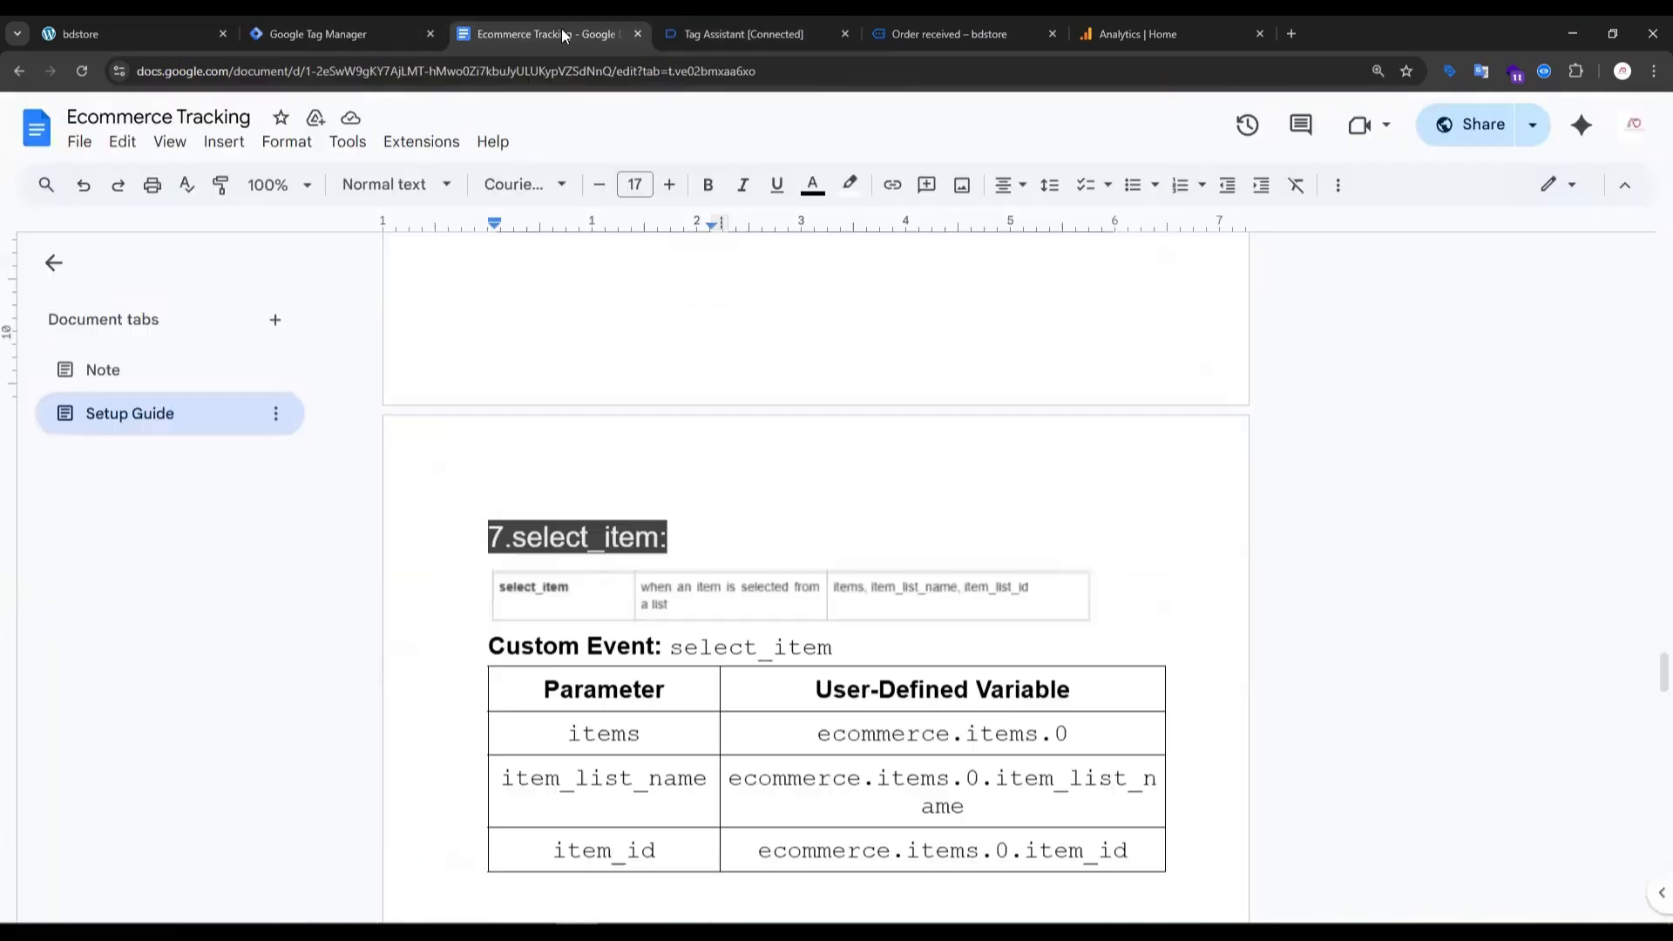
{"action": "scroll", "coordinate": [575, 545], "scroll_direction": "down", "scroll_amount": 3}
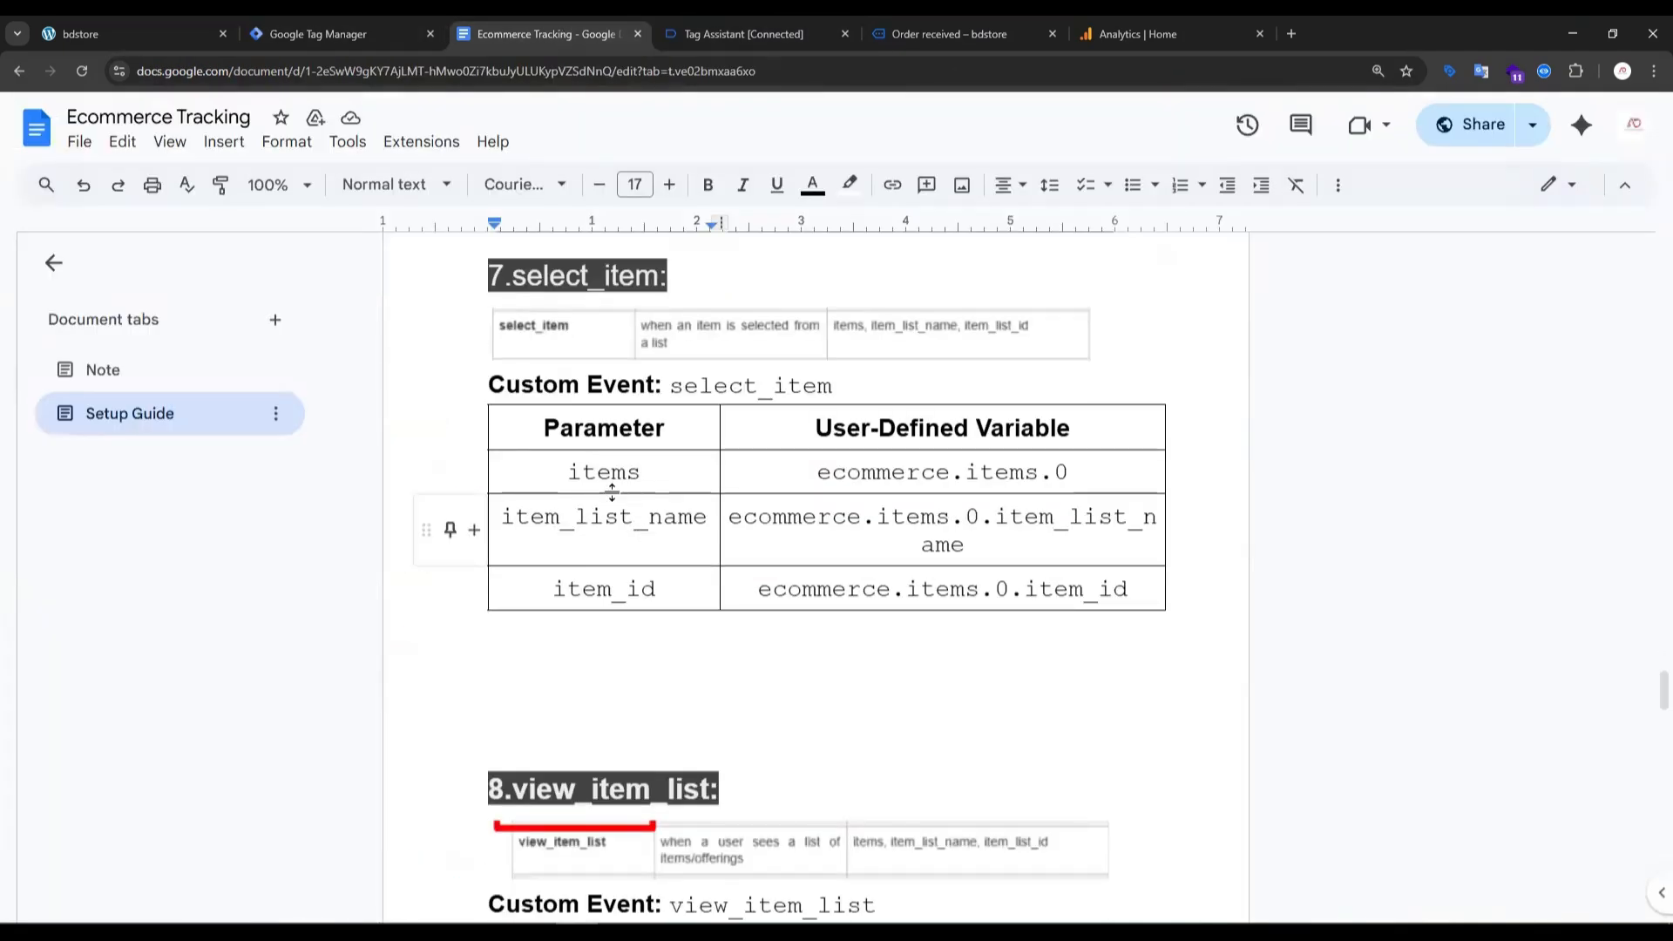
{"action": "double_click", "coordinate": [590, 471]}
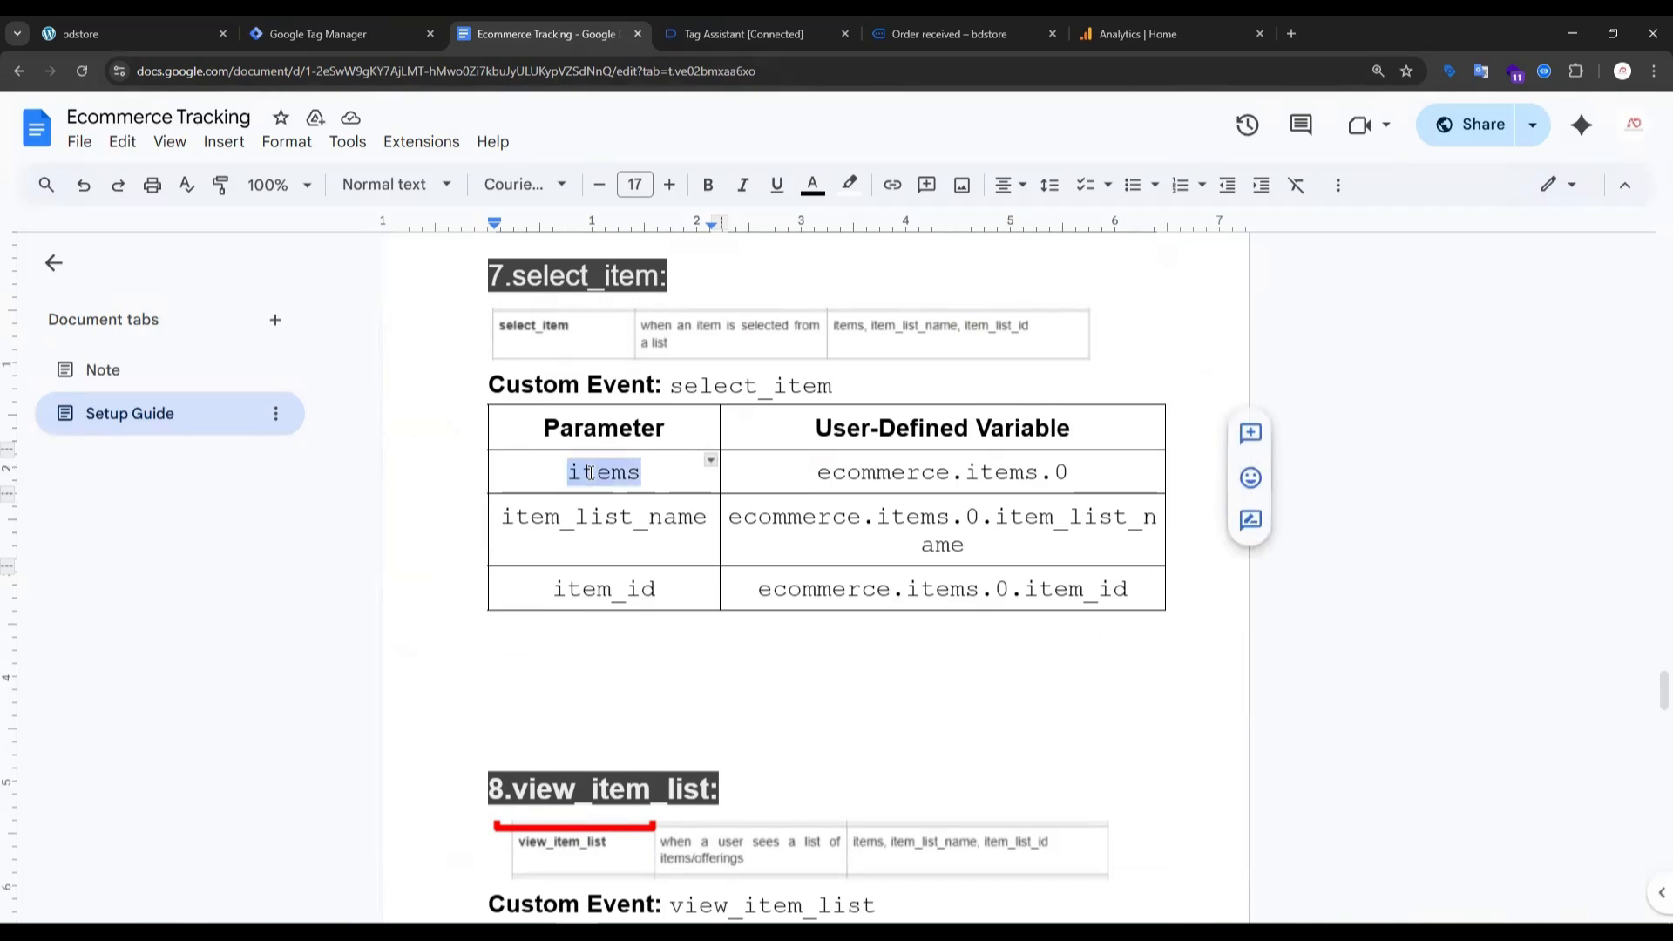
{"action": "left_click", "coordinate": [329, 29]}
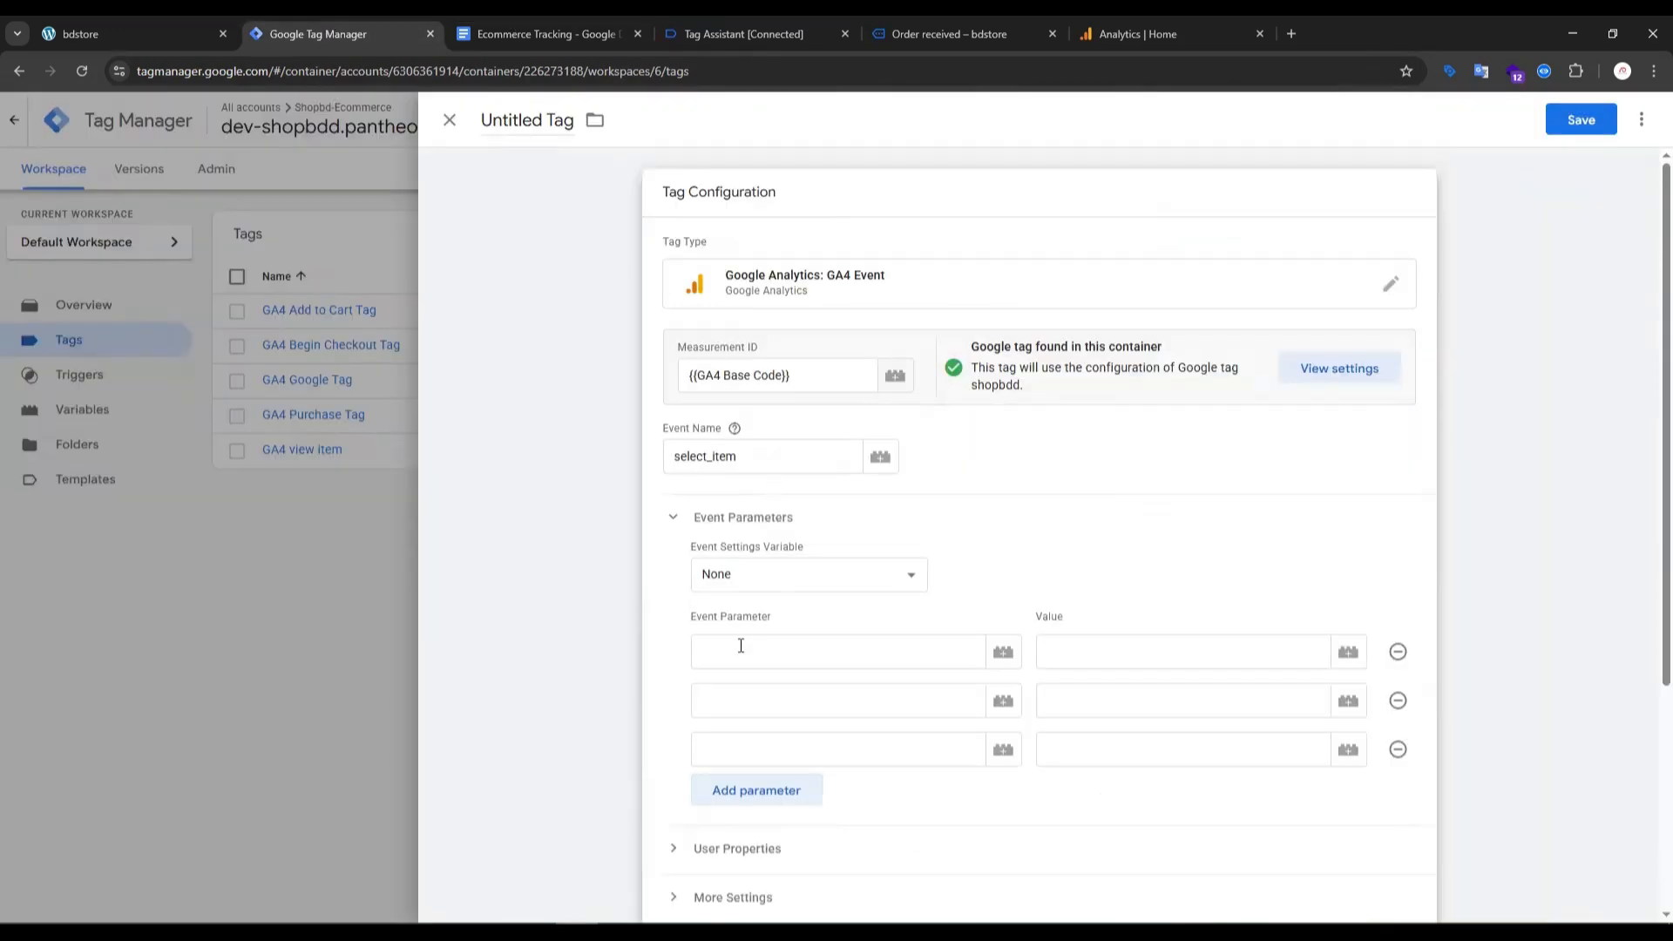
{"action": "left_click", "coordinate": [741, 646]}
- Copy "item_list_name" from the setup guide's select_item table and enter it as the second event parameter
{"action": "left_click", "coordinate": [737, 698]}
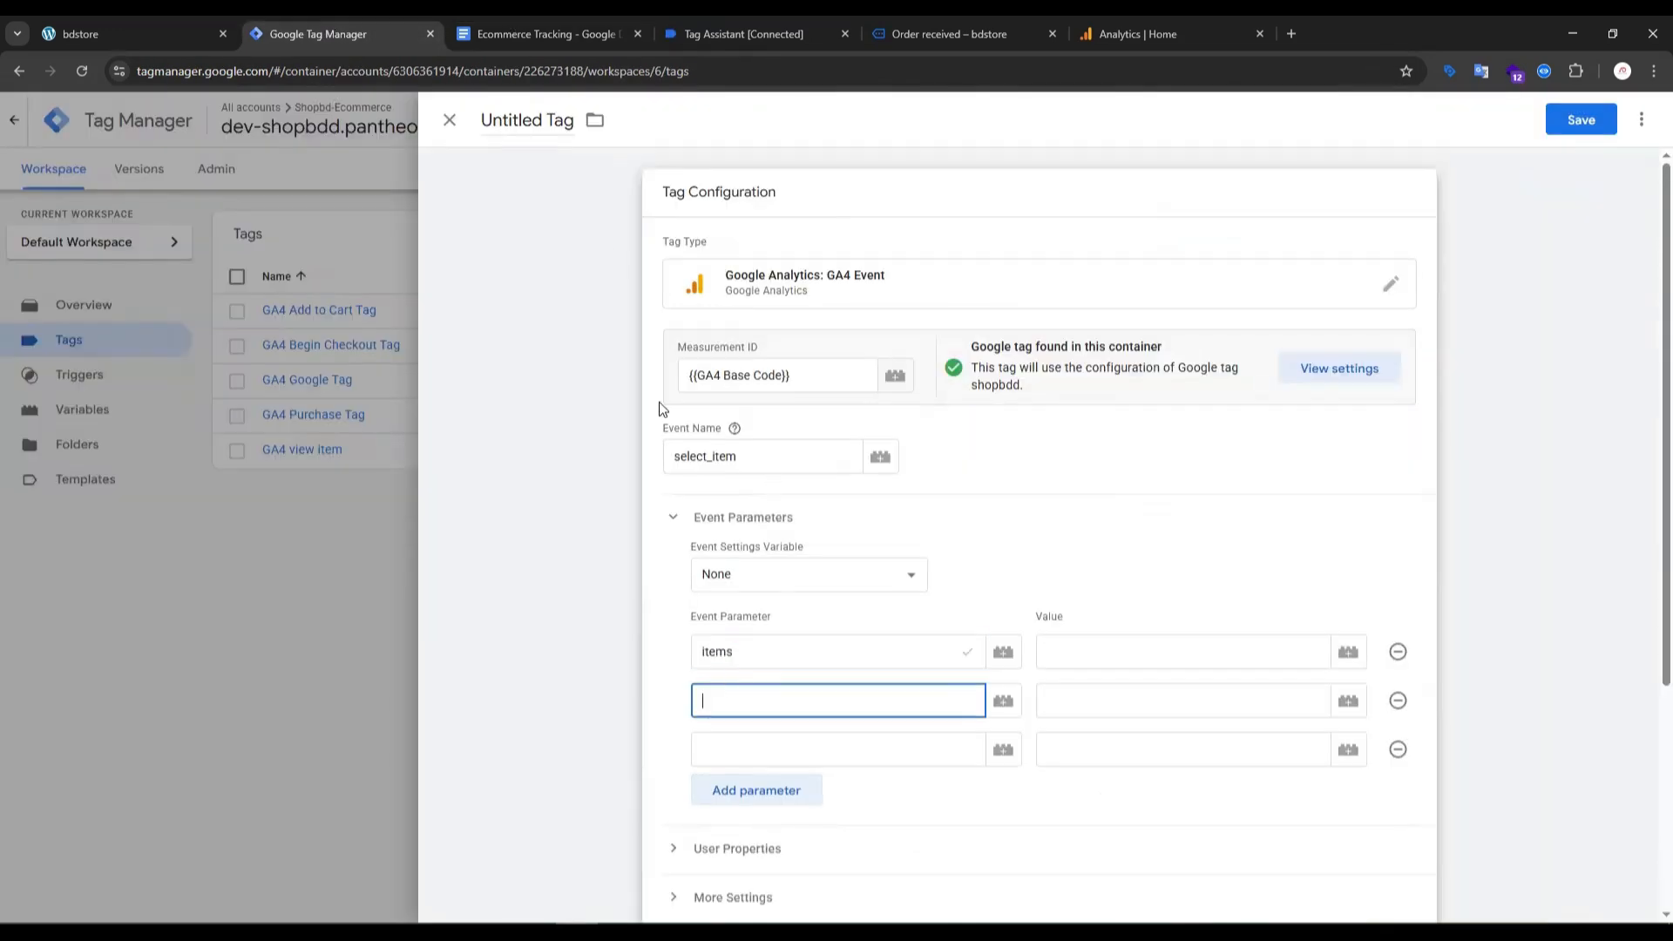
{"action": "left_click", "coordinate": [540, 33]}
{"action": "double_click", "coordinate": [607, 528]}
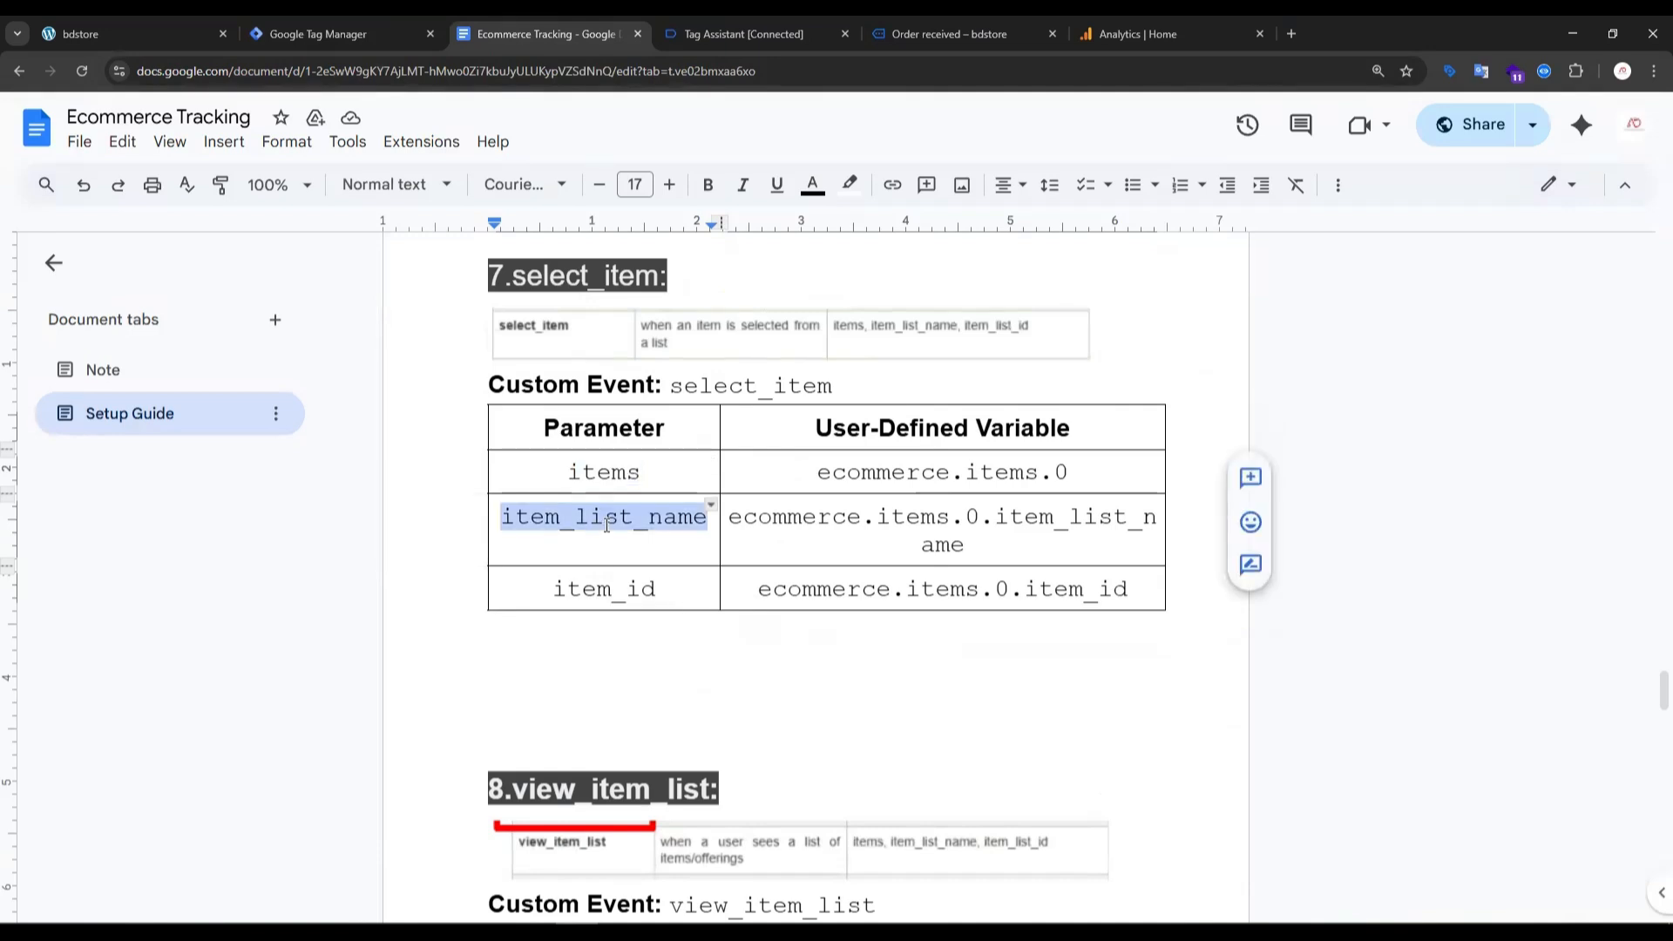
{"action": "left_click", "coordinate": [280, 44]}
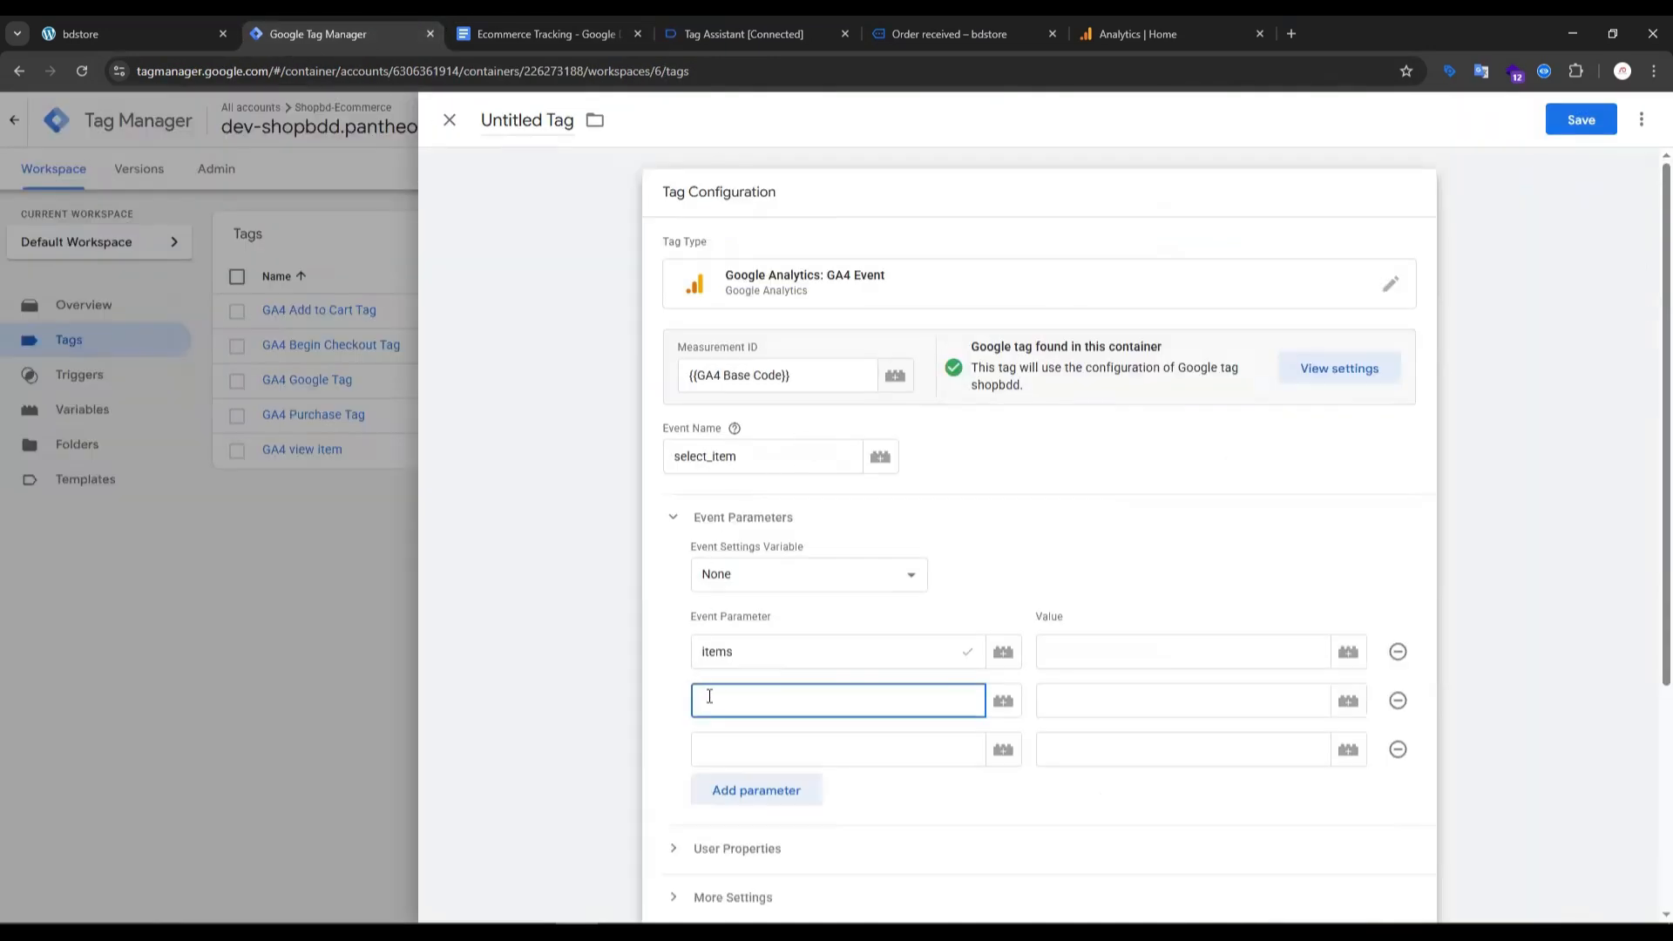
{"action": "type", "text": "item_list_name"}
- Copy "item_id" from the setup guide's select_item table and enter it as the third event parameter
{"action": "left_click", "coordinate": [727, 572]}
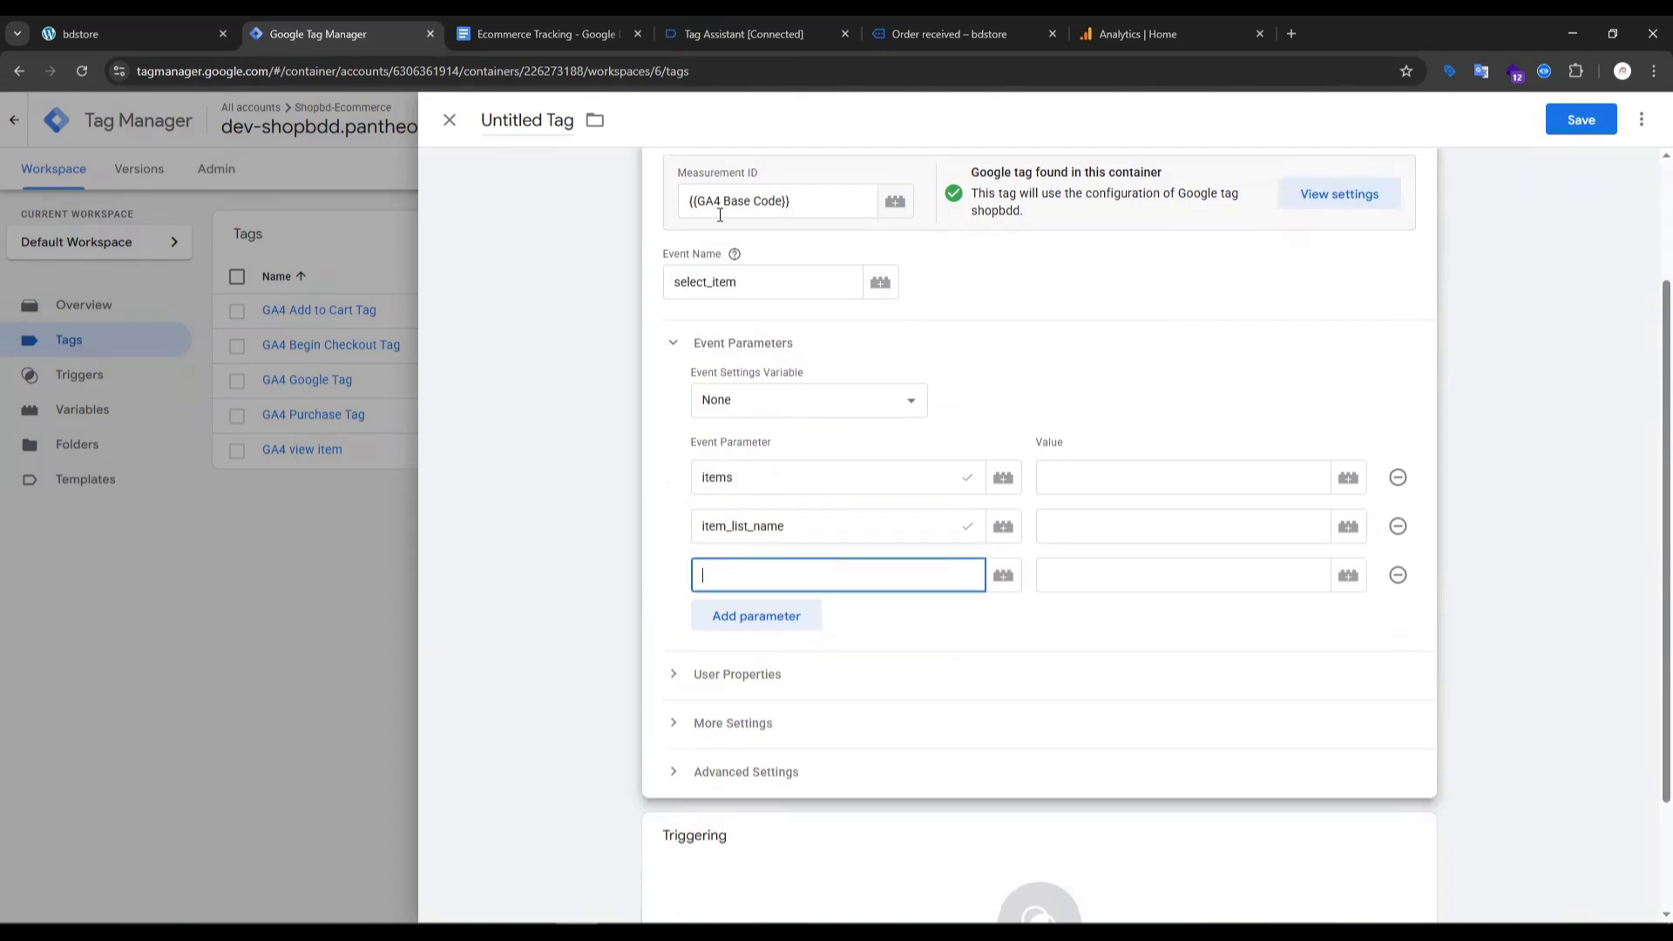
{"action": "left_click", "coordinate": [577, 33]}
{"action": "left_click", "coordinate": [636, 605]}
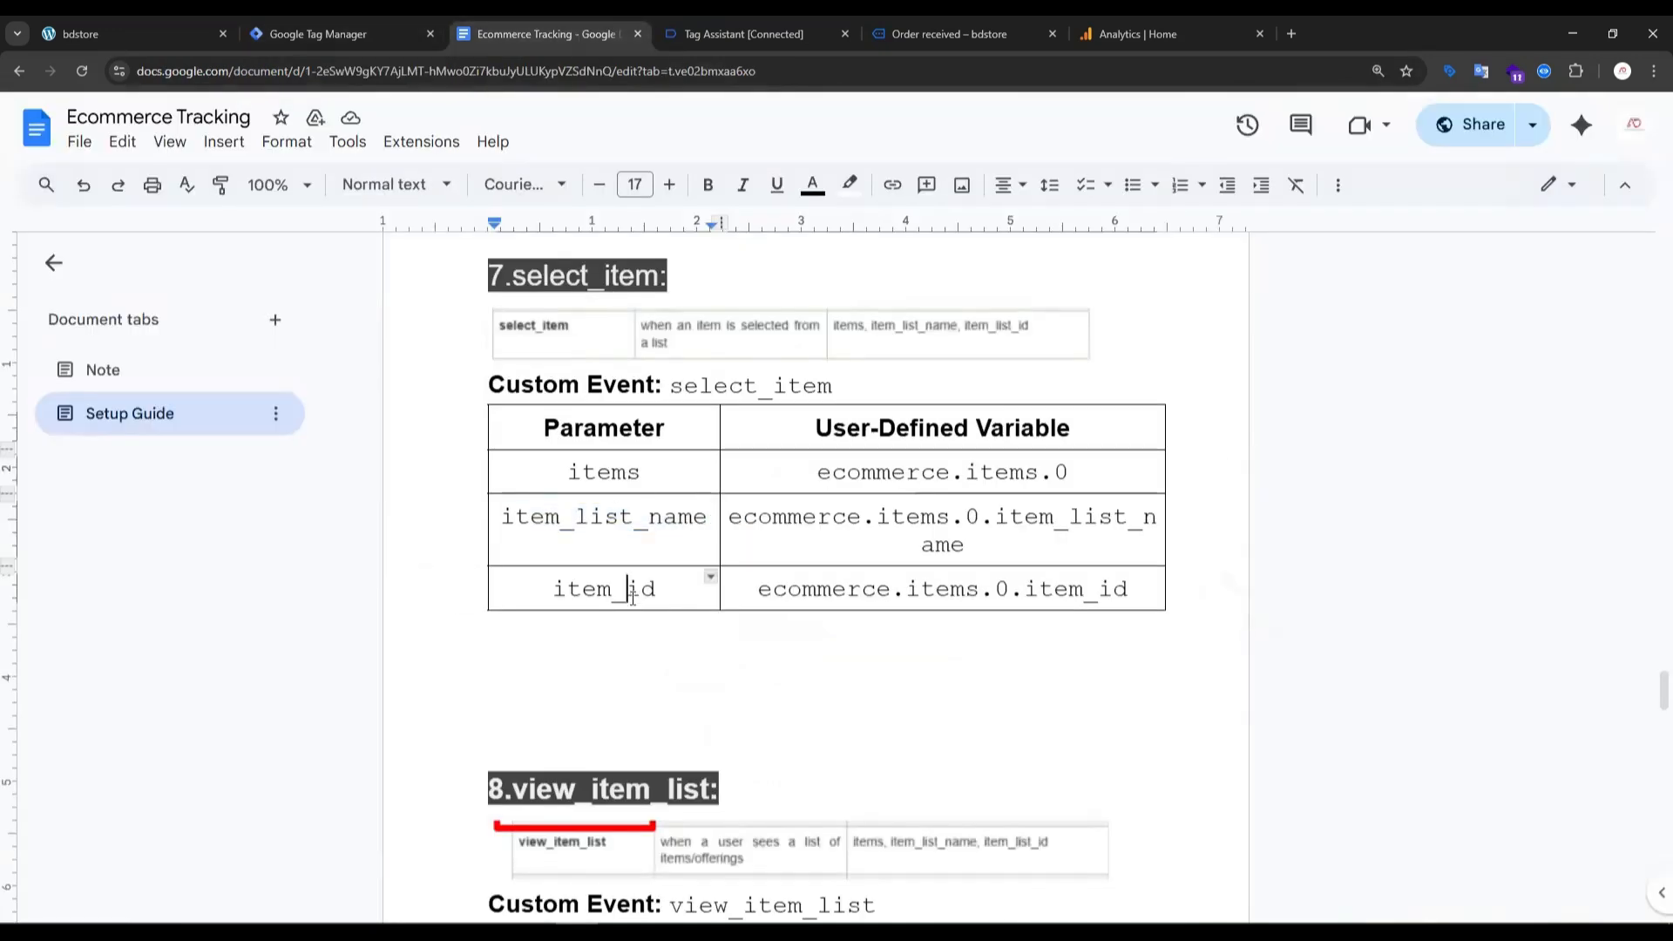
{"action": "triple_click", "coordinate": [635, 589]}
{"action": "double_click", "coordinate": [635, 589]}
{"action": "key", "text": "ctrl+c"}
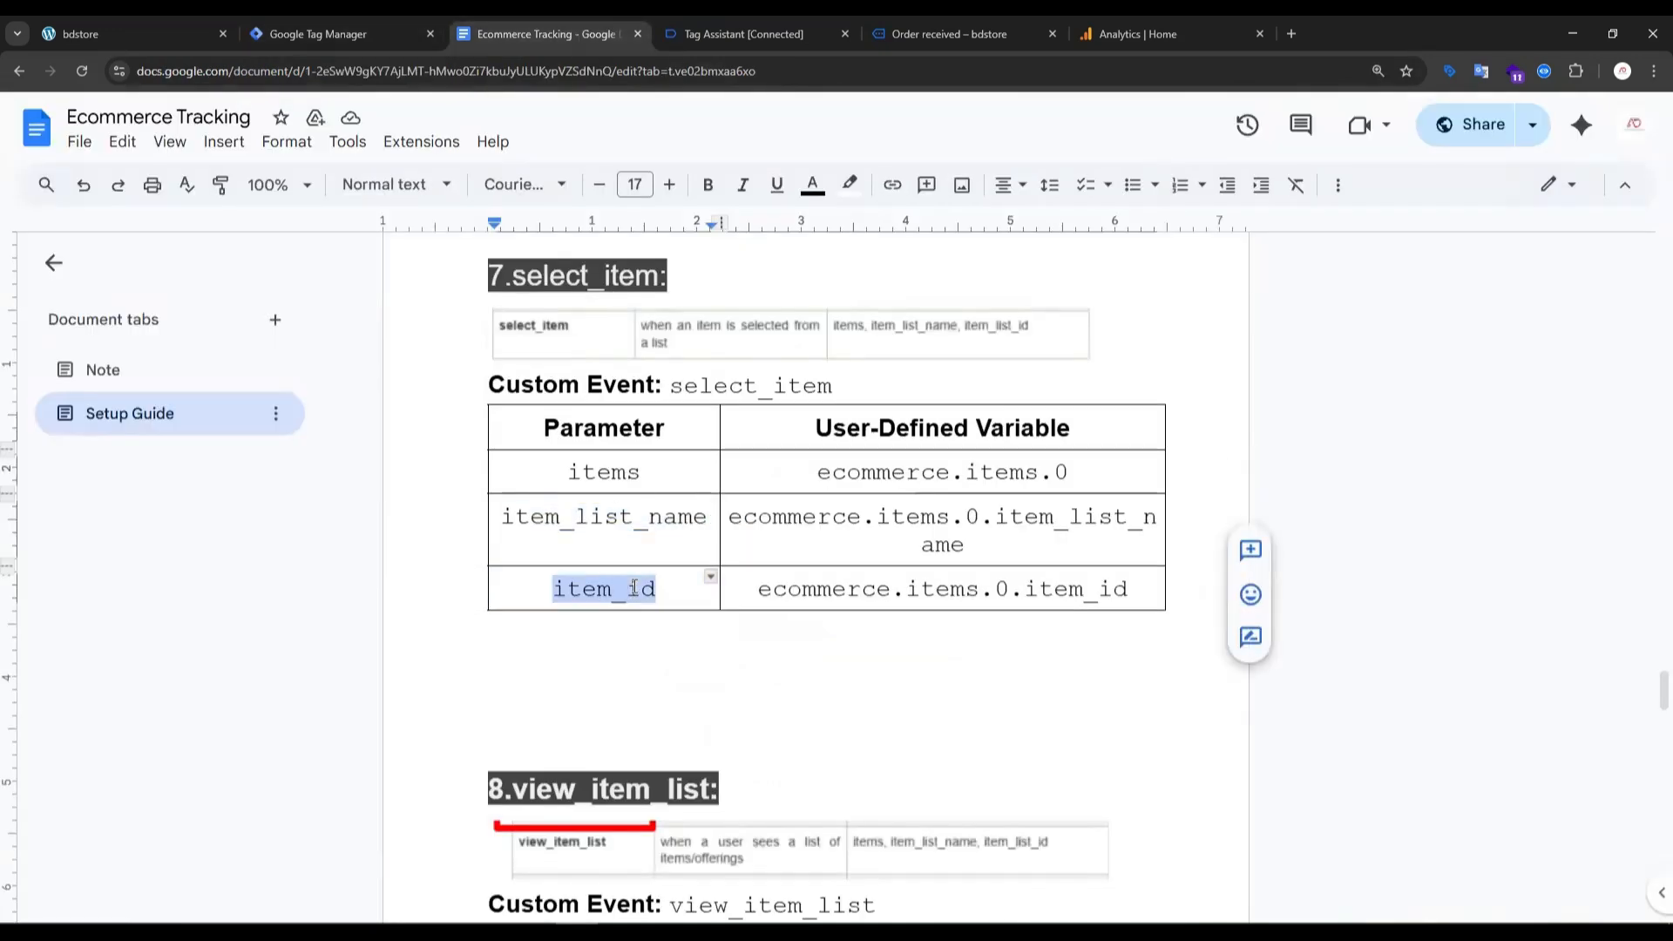
{"action": "left_click", "coordinate": [375, 33]}
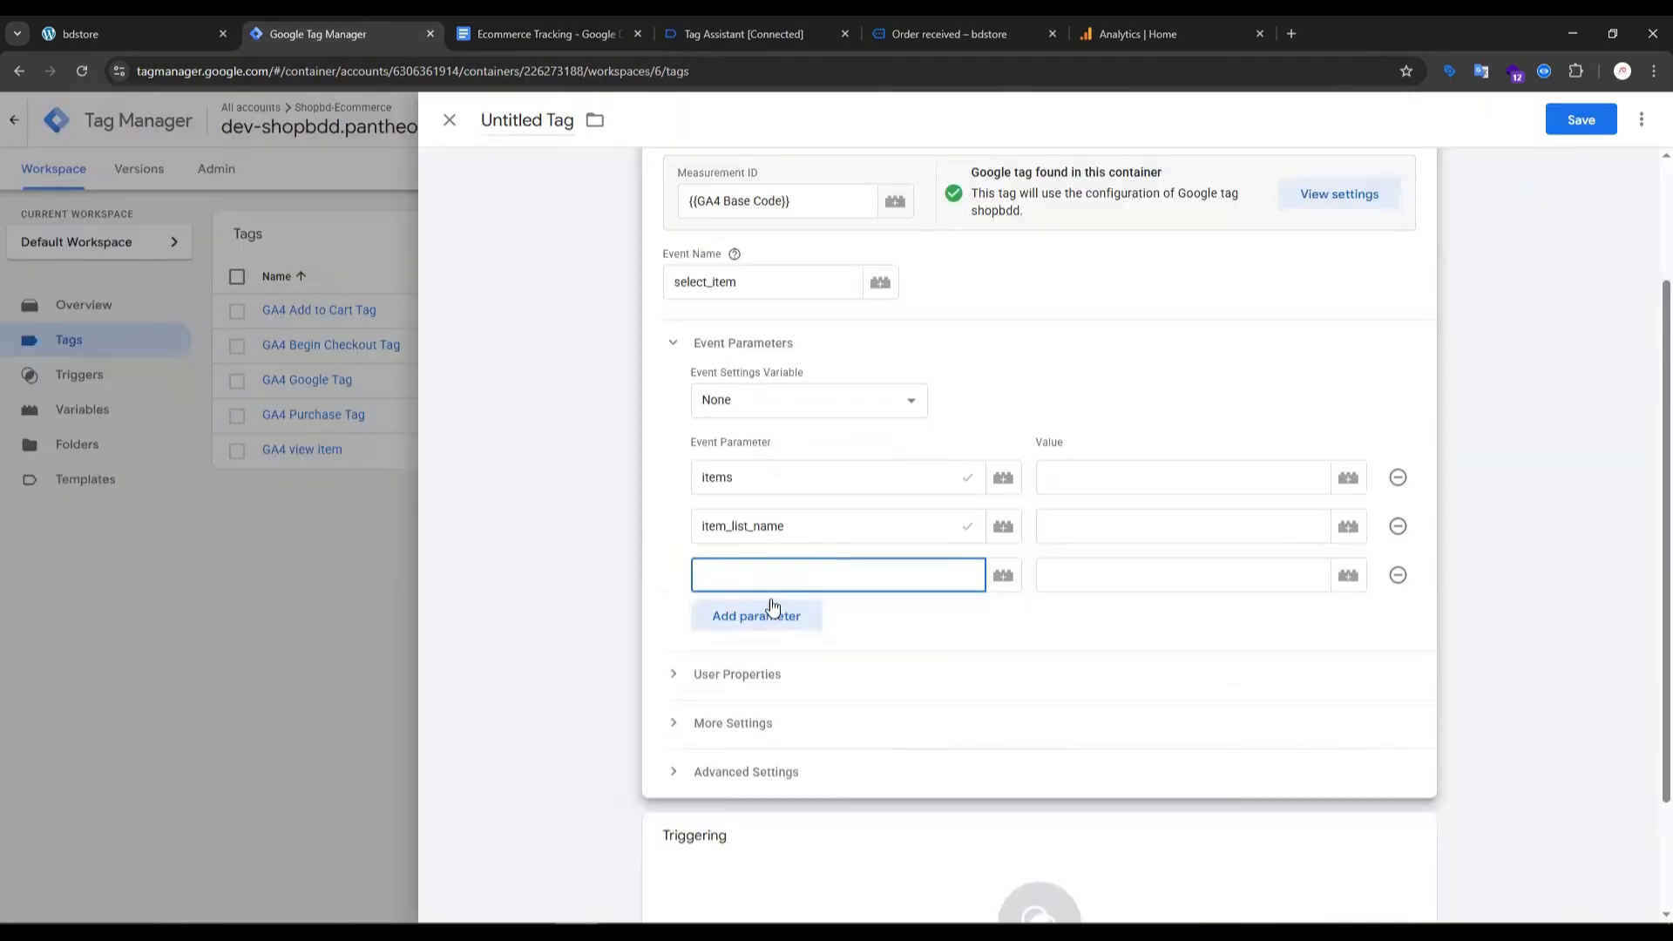
{"action": "key", "text": "ctrl+v"}
- Assign the variables dlv-item, item_list_name and dlv-item_id to the items, item_list_name and item_id parameters respectively
{"action": "left_click", "coordinate": [1348, 479]}
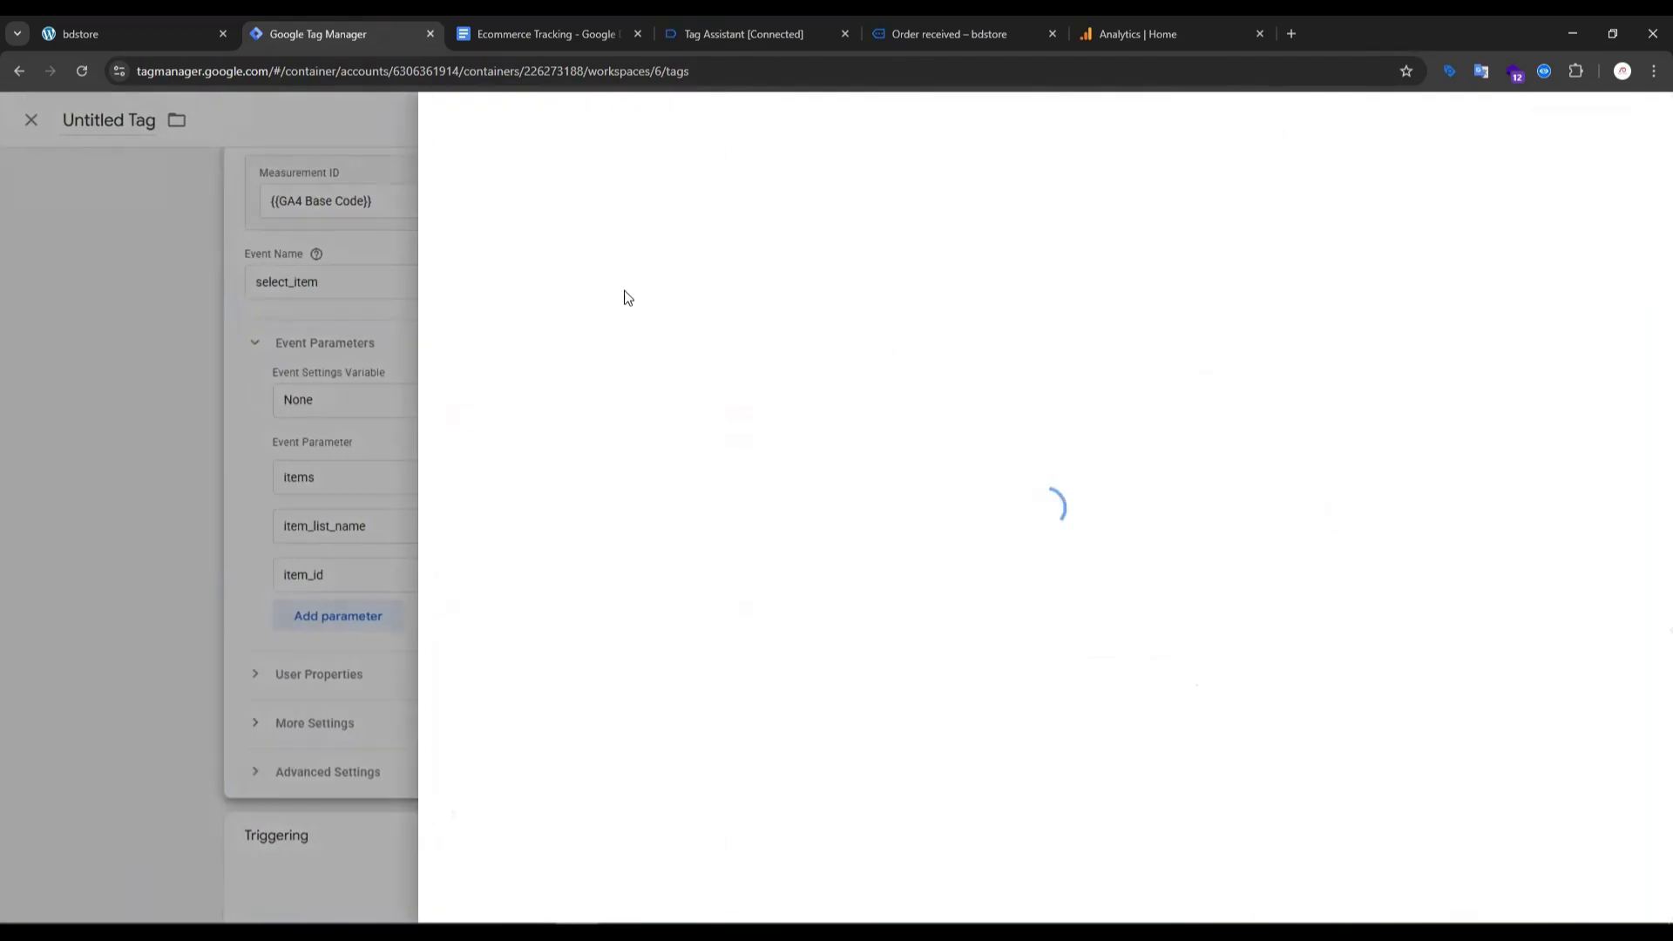
{"action": "left_click", "coordinate": [511, 305]}
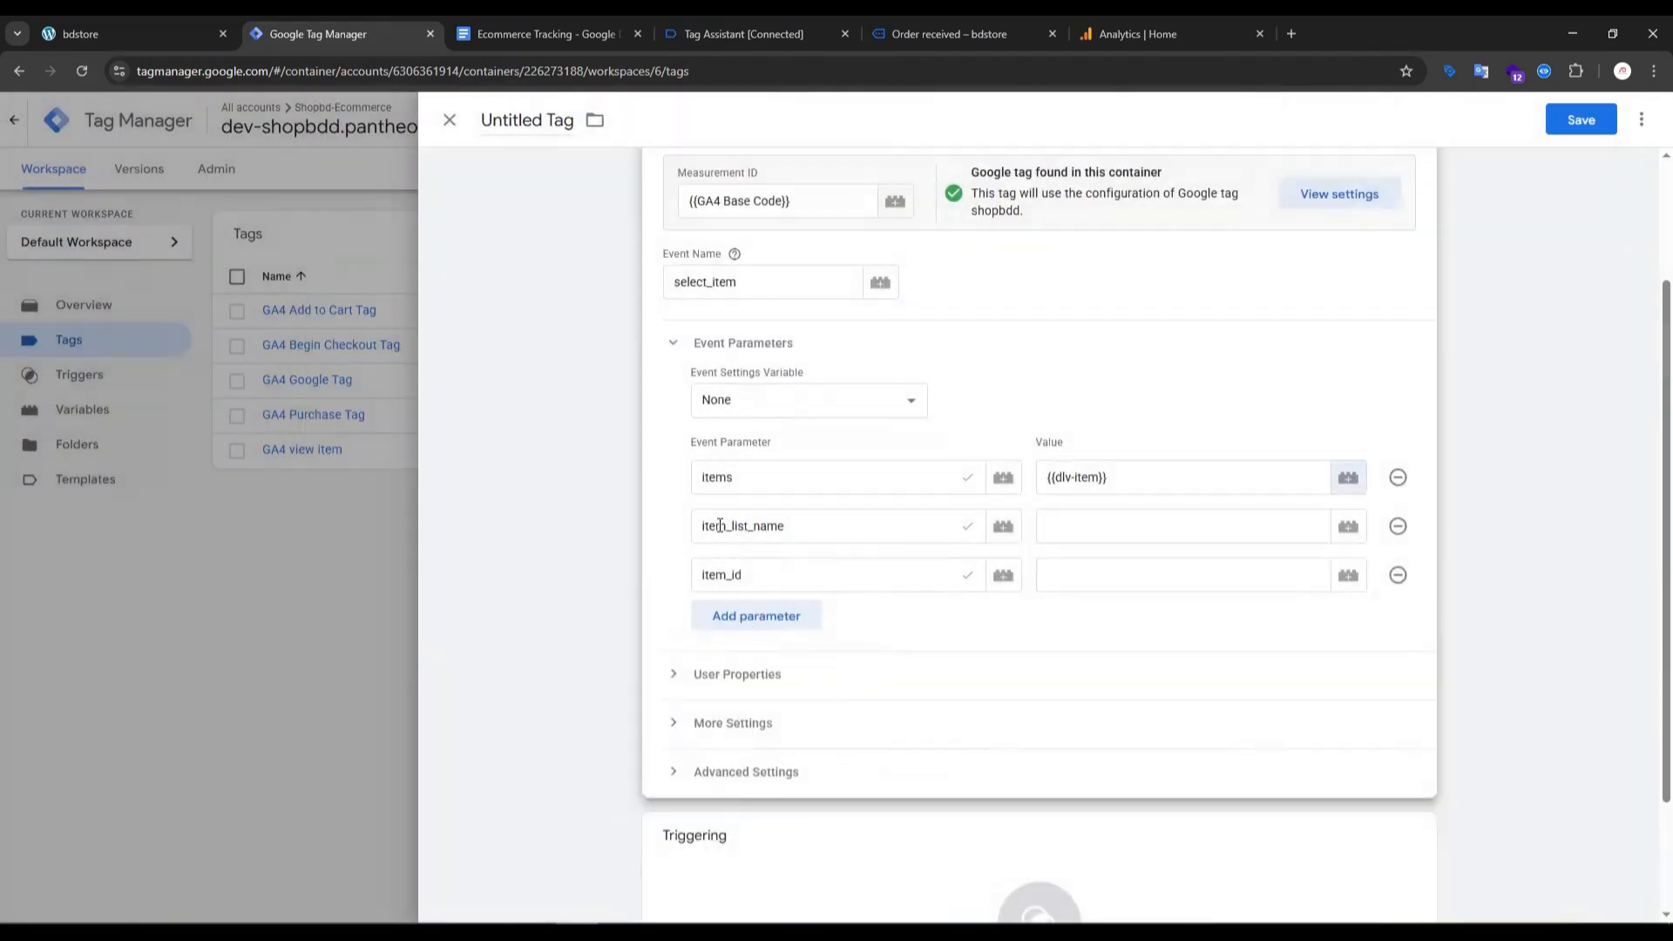
{"action": "left_click", "coordinate": [1336, 532]}
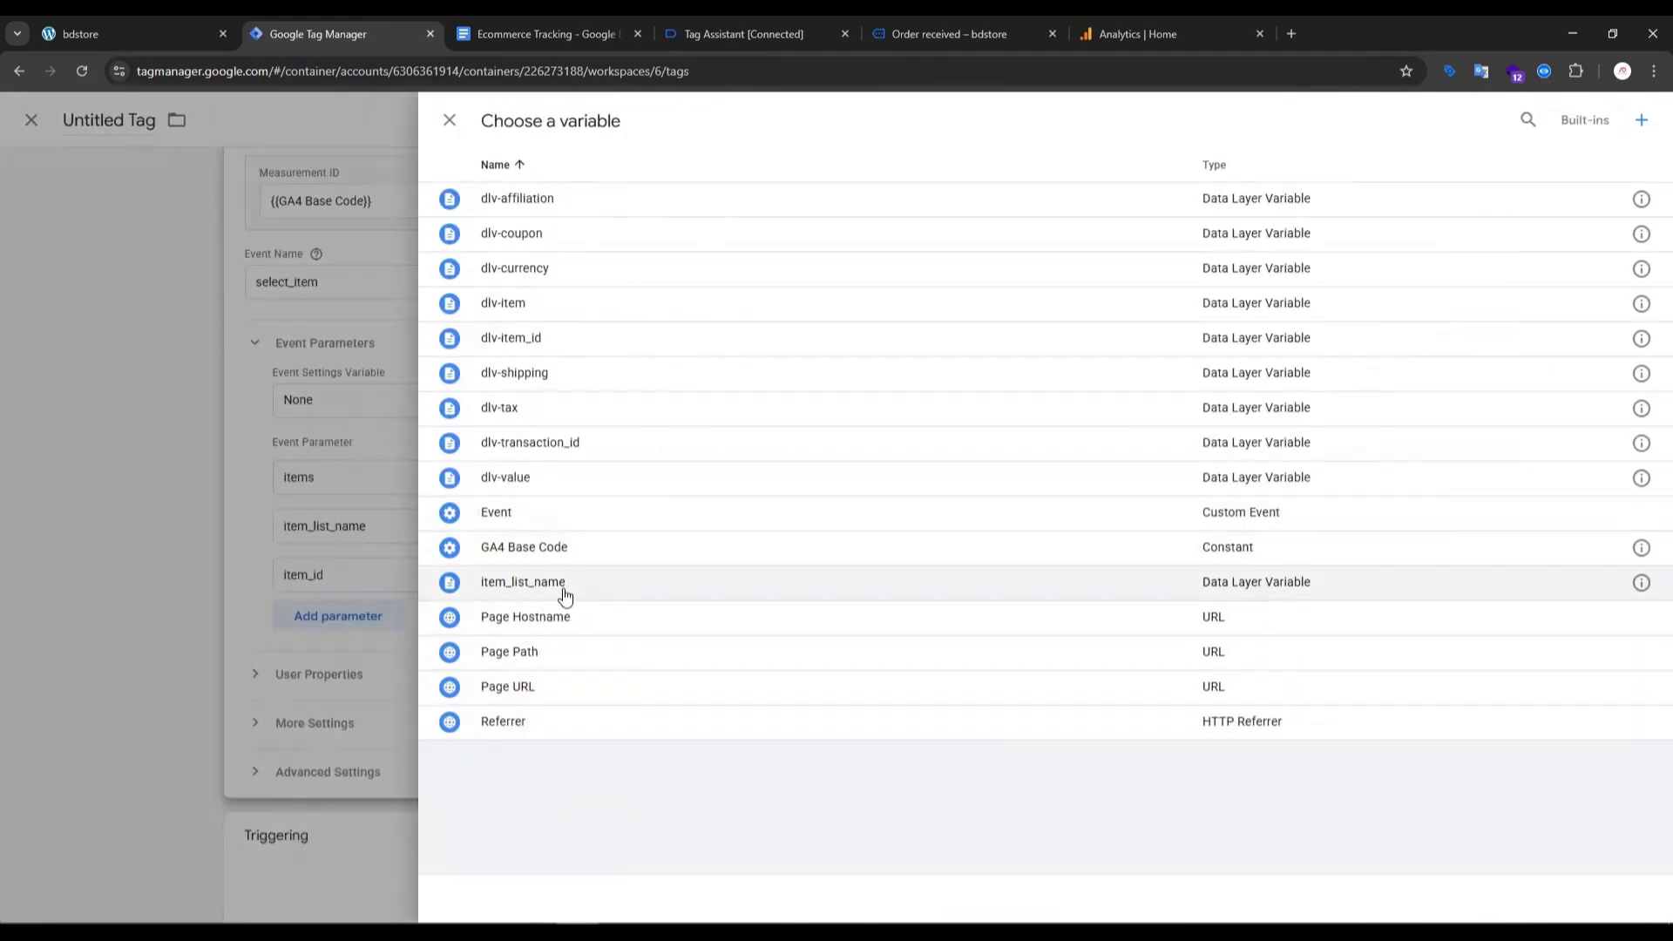
{"action": "left_click", "coordinate": [565, 584]}
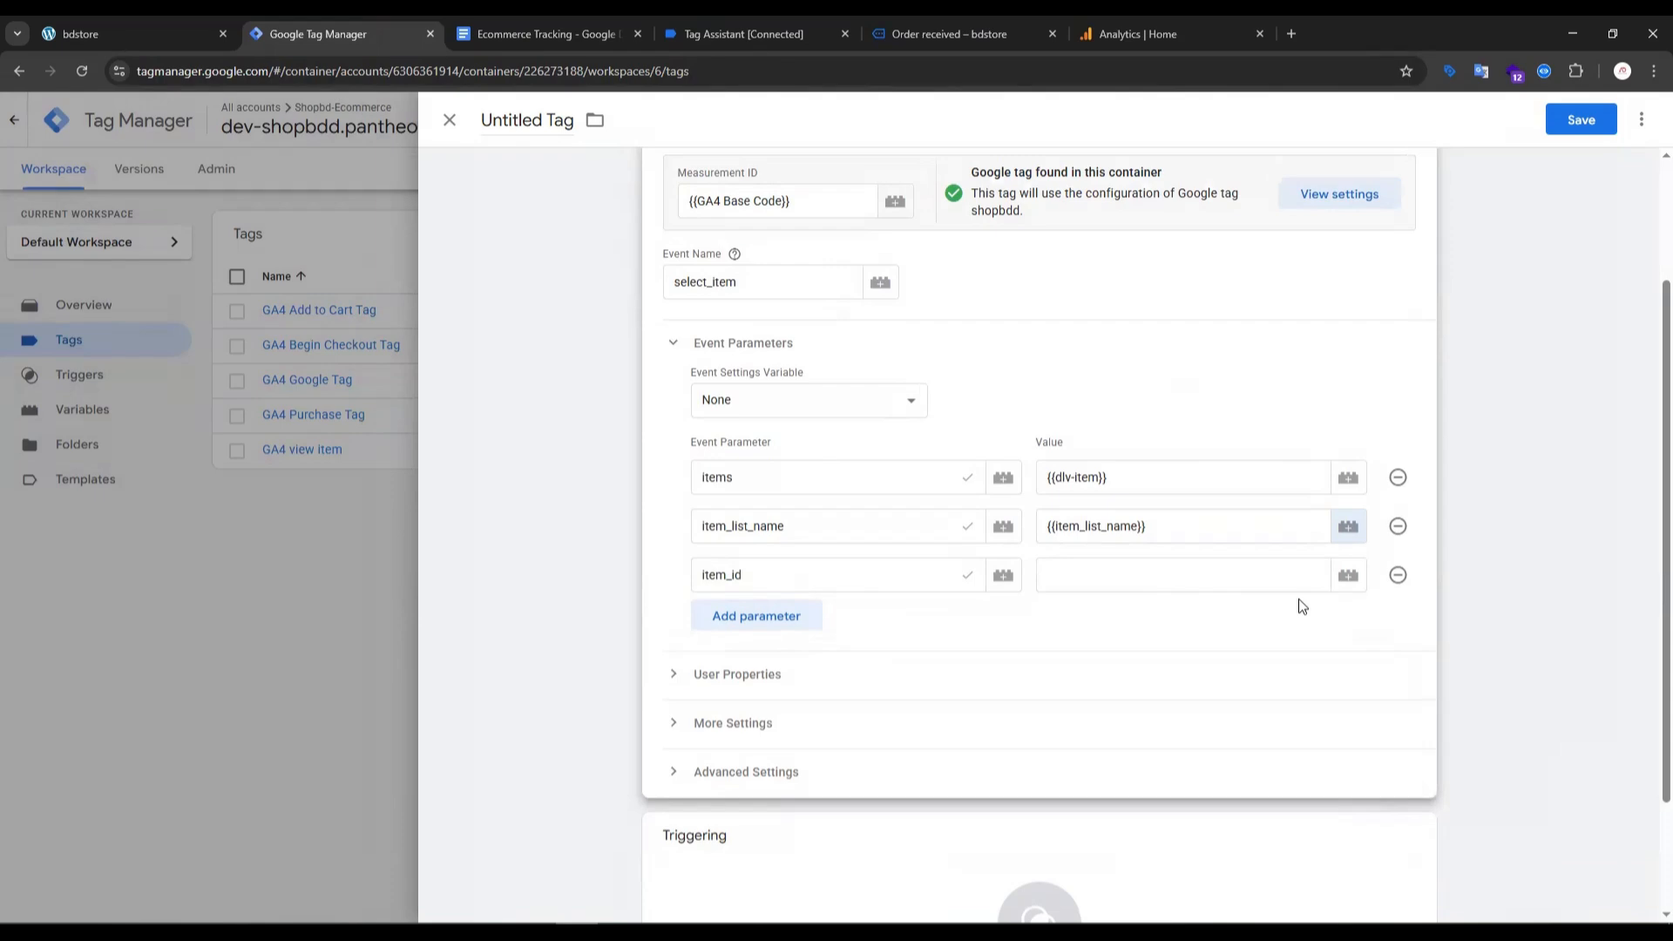
{"action": "left_click", "coordinate": [1349, 576]}
{"action": "left_click", "coordinate": [515, 345]}
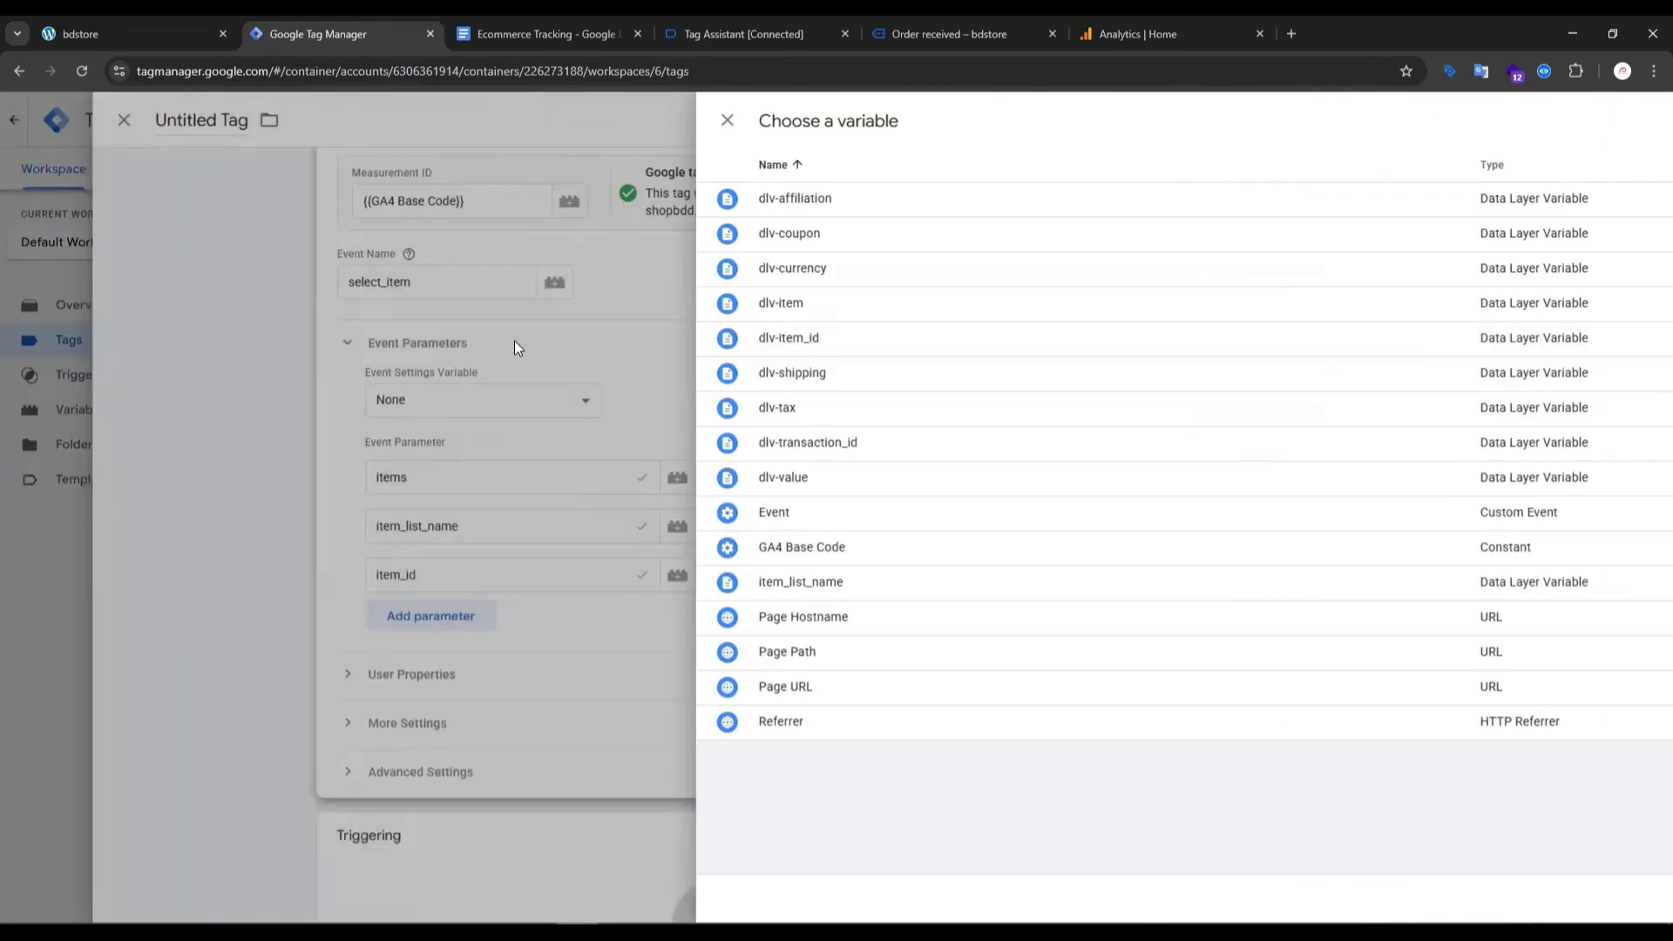
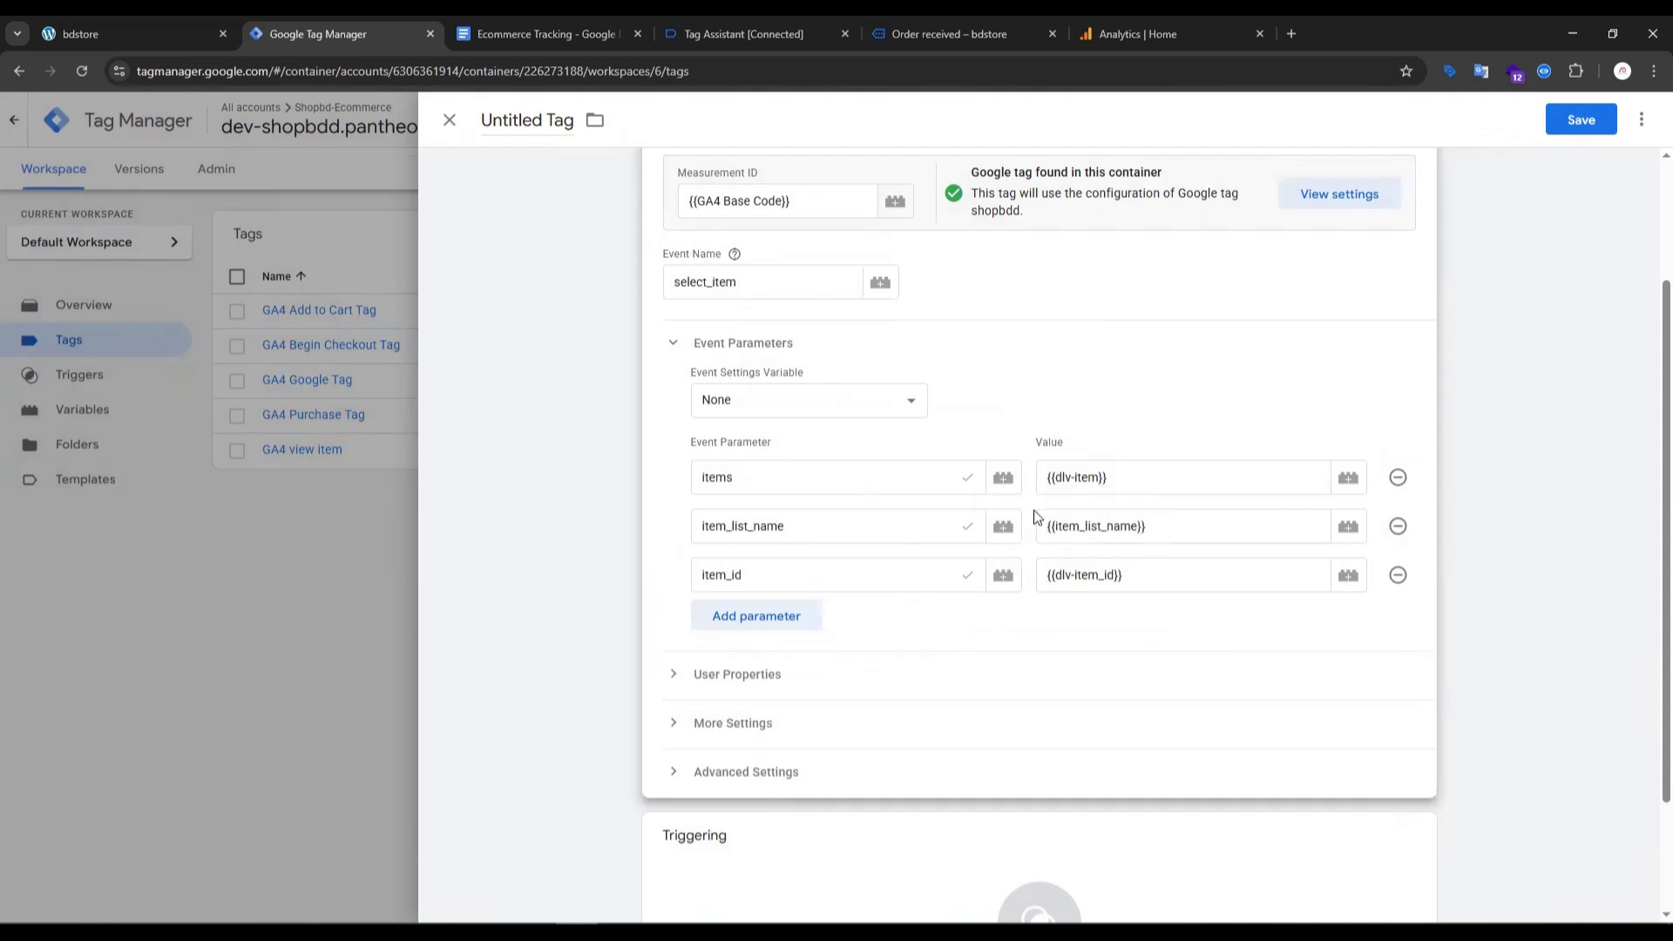
- Assign the select_item custom event trigger to the select_item tag
{"action": "scroll", "coordinate": [938, 562], "scroll_direction": "down", "scroll_amount": 2}
{"action": "scroll", "coordinate": [732, 355], "scroll_direction": "up", "scroll_amount": 3}
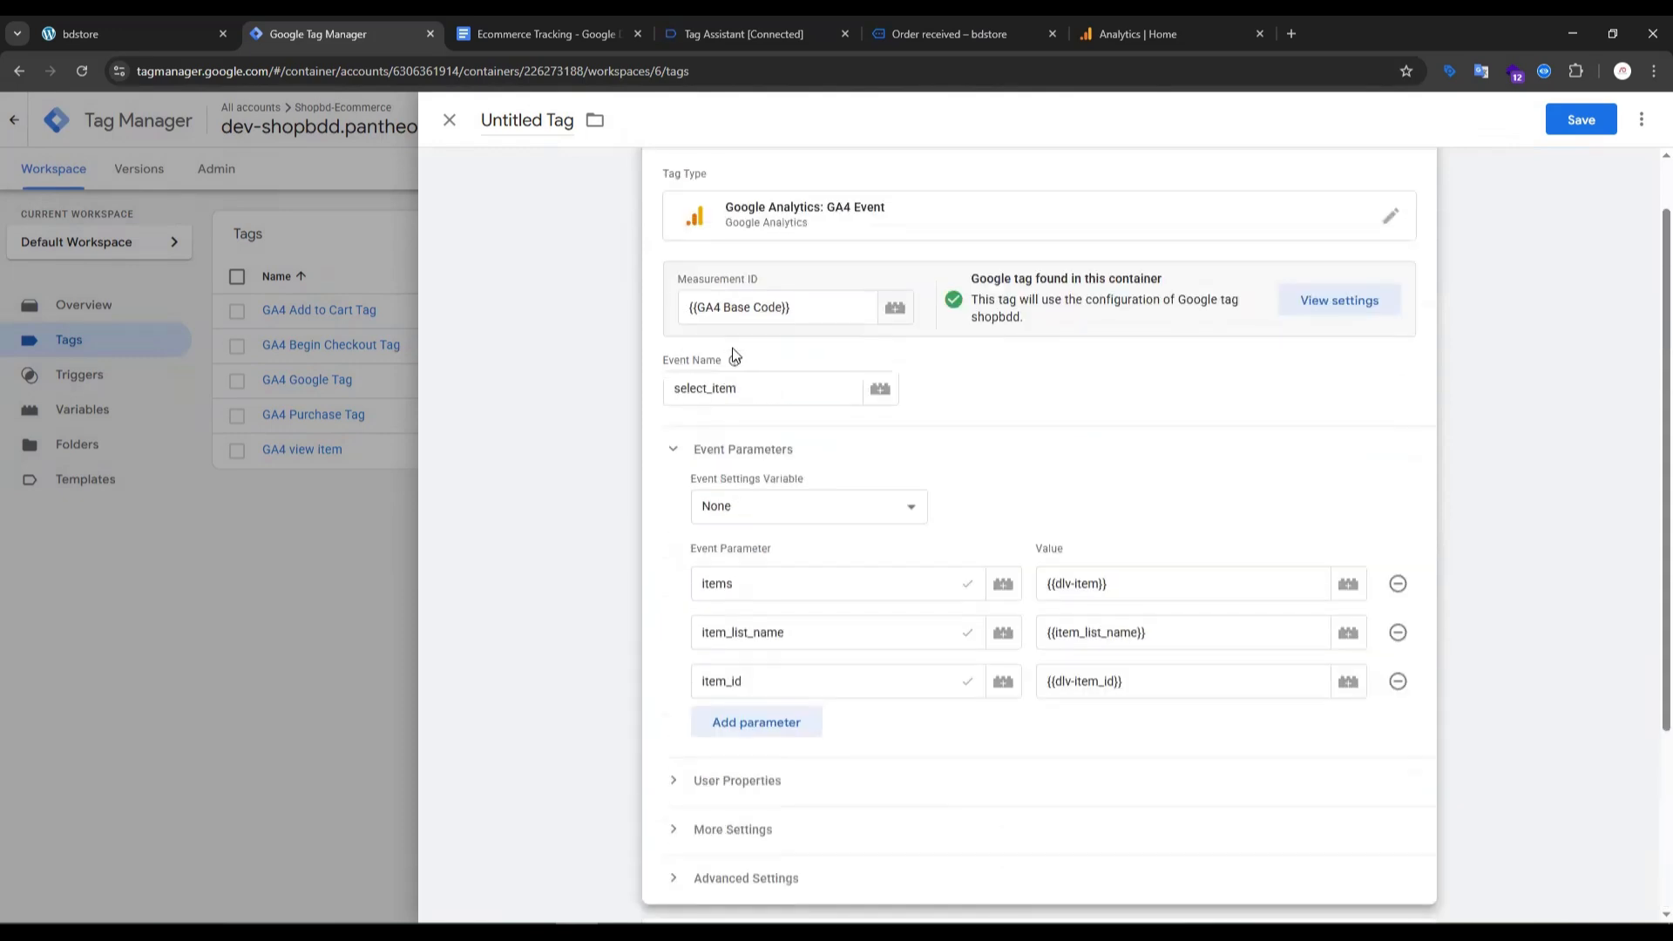
{"action": "scroll", "coordinate": [952, 680], "scroll_direction": "down", "scroll_amount": 3}
{"action": "left_click", "coordinate": [1031, 759]}
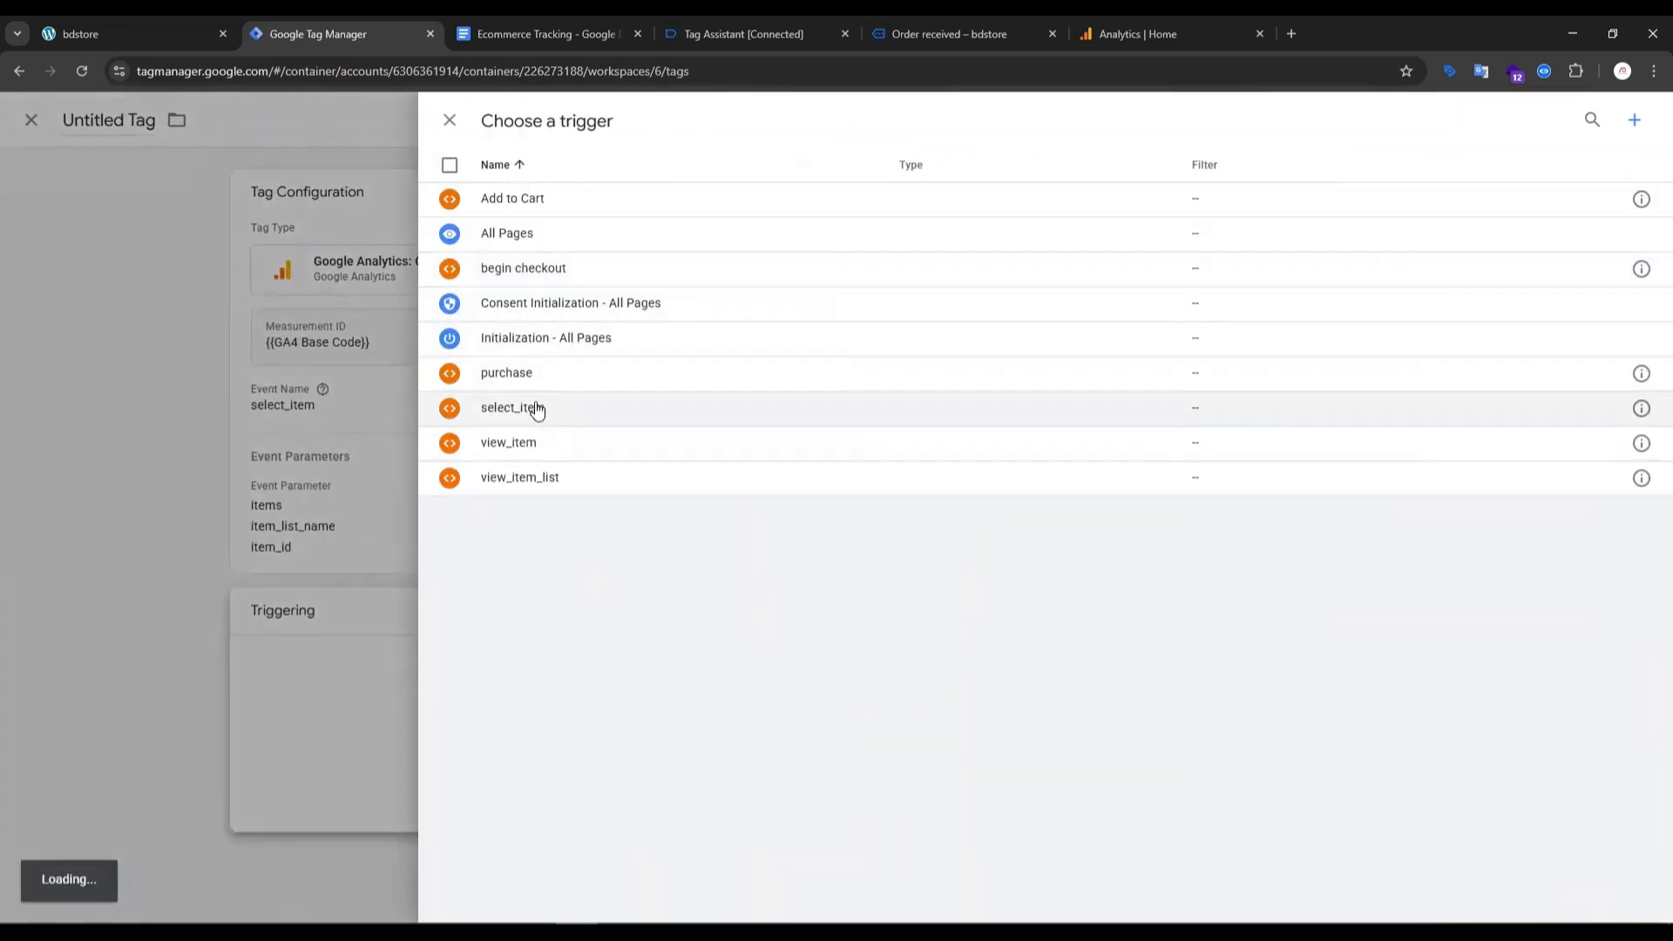
{"action": "left_click", "coordinate": [623, 416]}
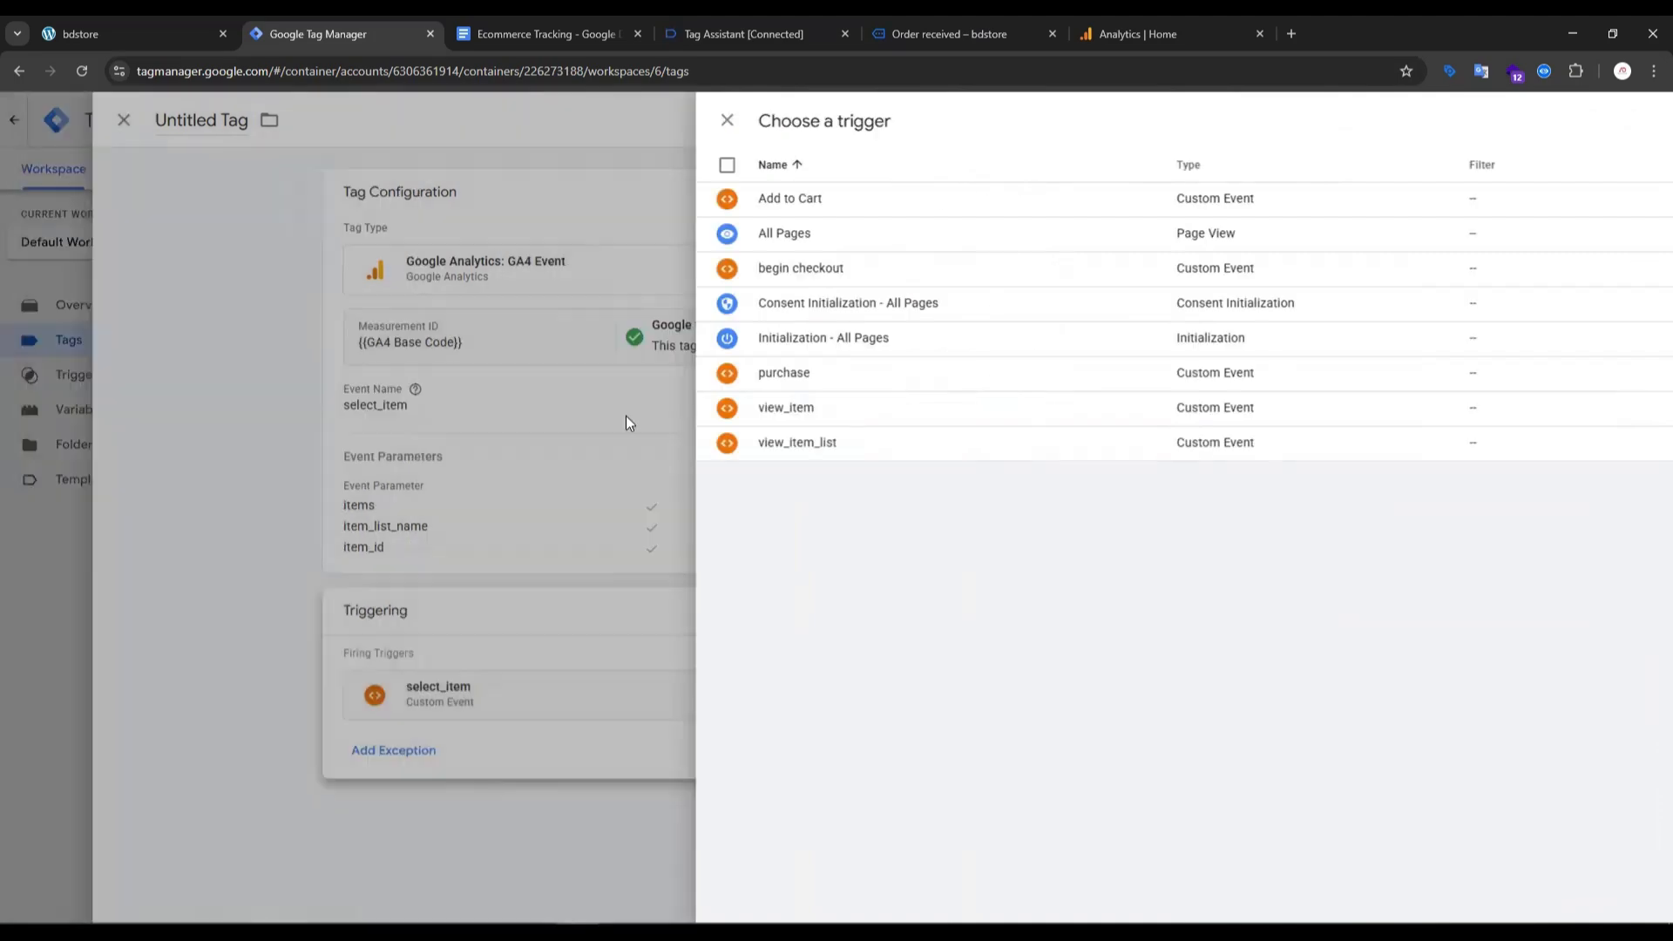
- Save the tag under the name "GA4 select item"
{"action": "left_click", "coordinate": [1582, 120]}
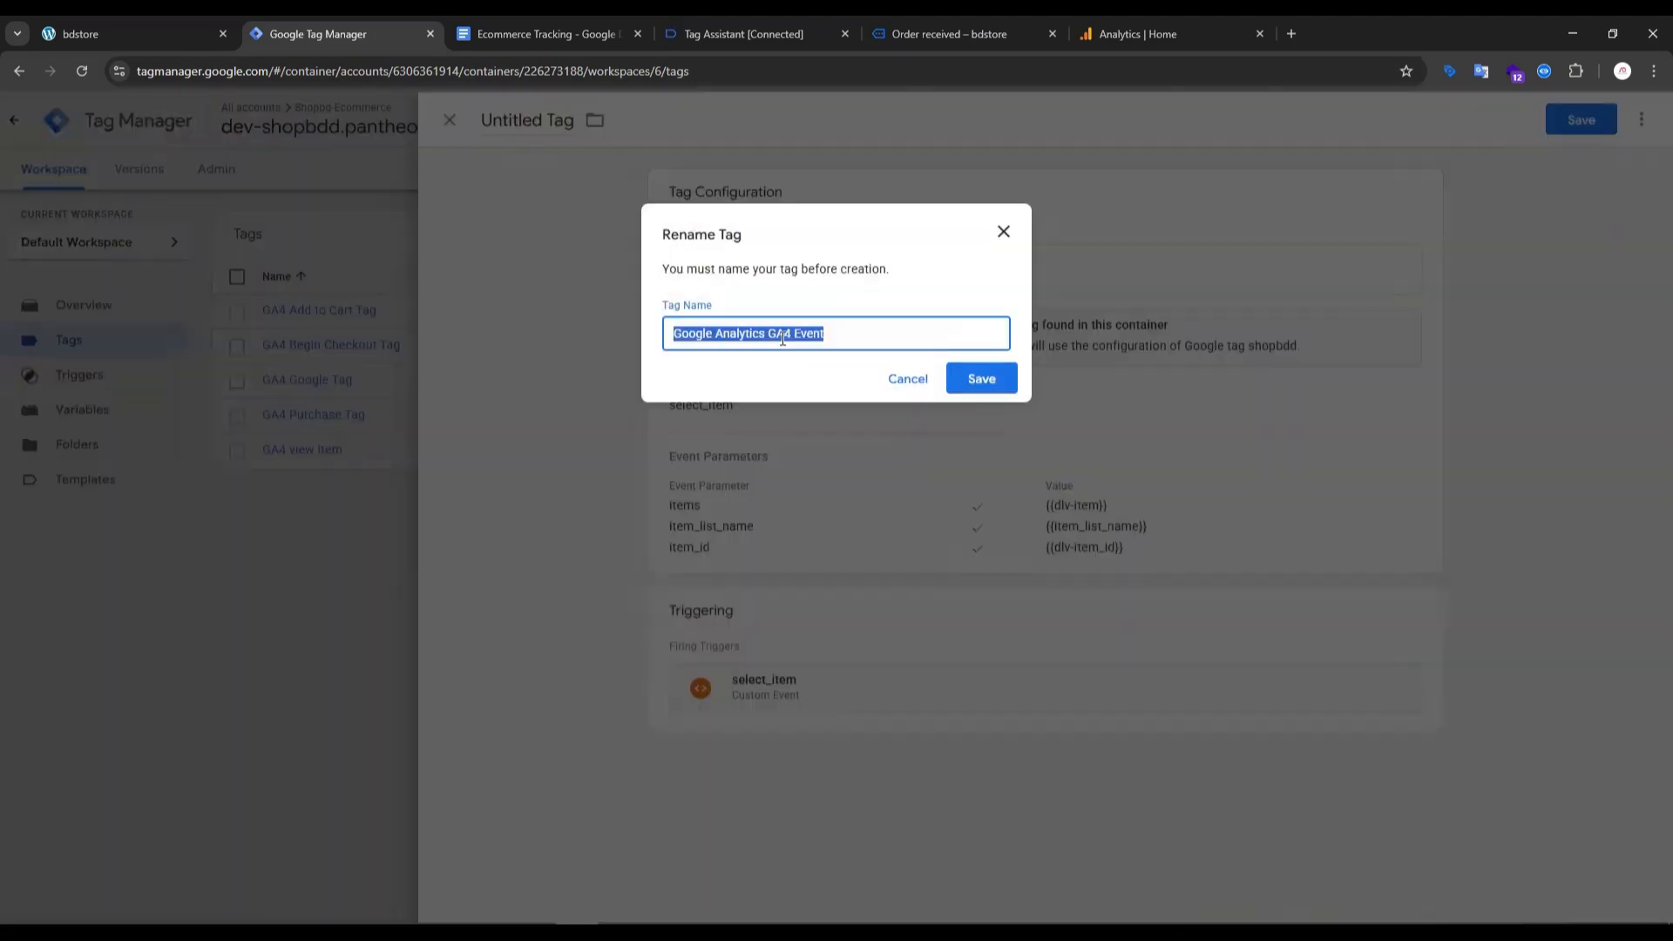
{"action": "left_click", "coordinate": [767, 333]}
{"action": "left_click_drag", "start_coordinate": [767, 333], "coordinate": [616, 331]}
{"action": "key", "text": "BackSpace"}
{"action": "double_click", "coordinate": [706, 332]}
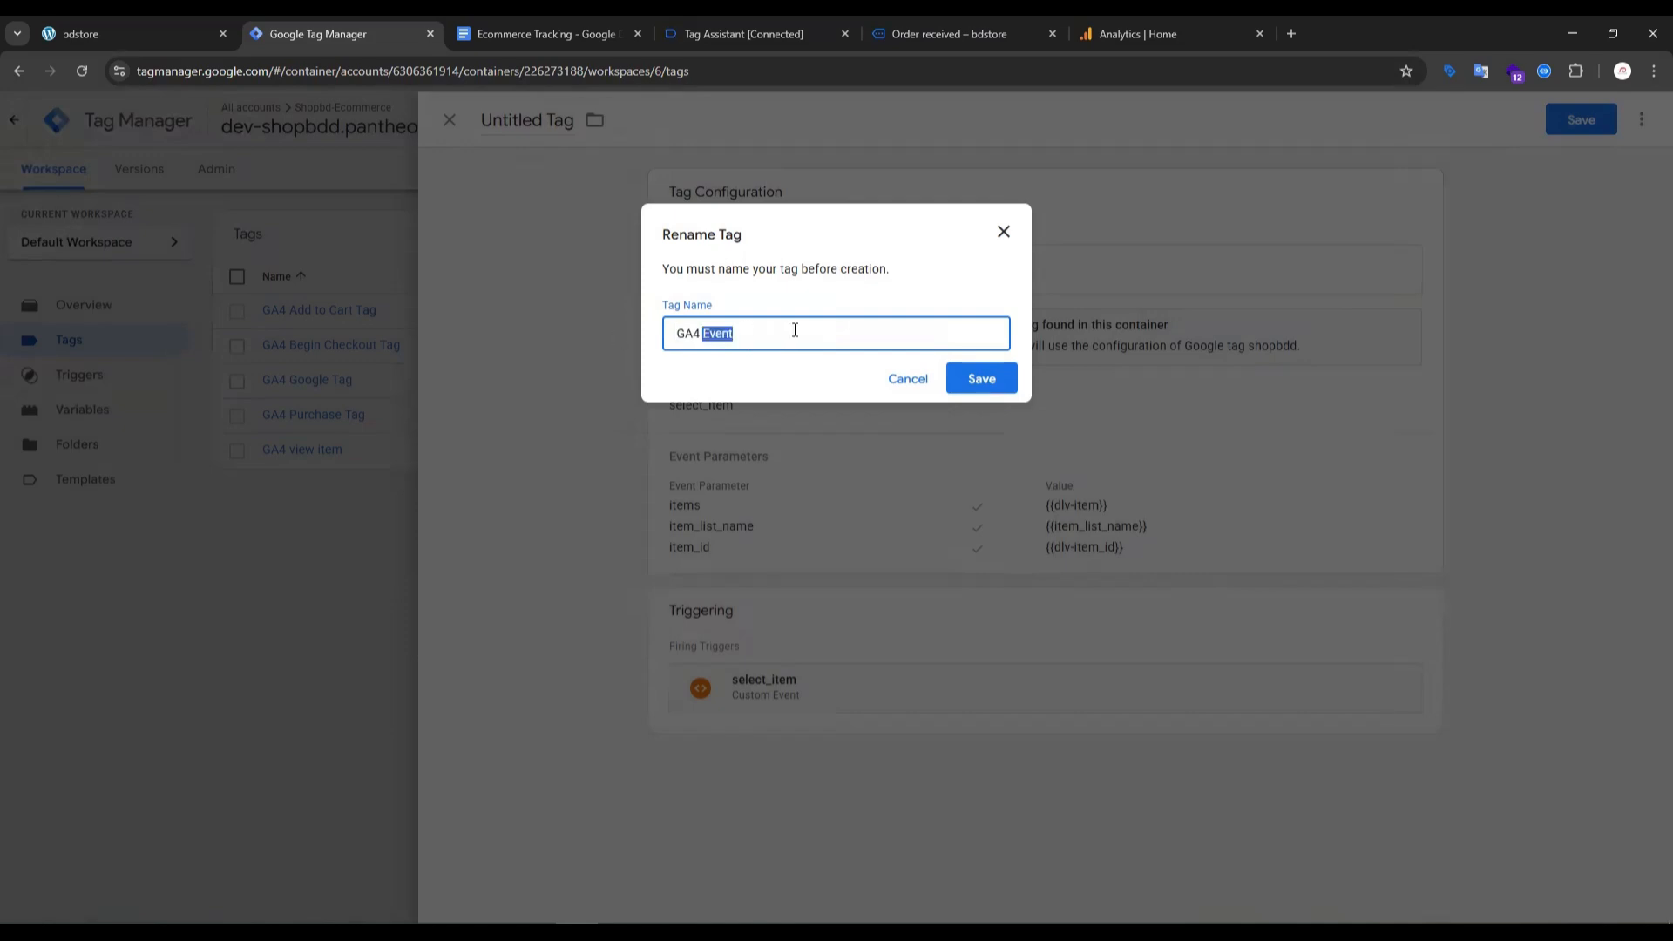
{"action": "key", "text": "BackSpace"}
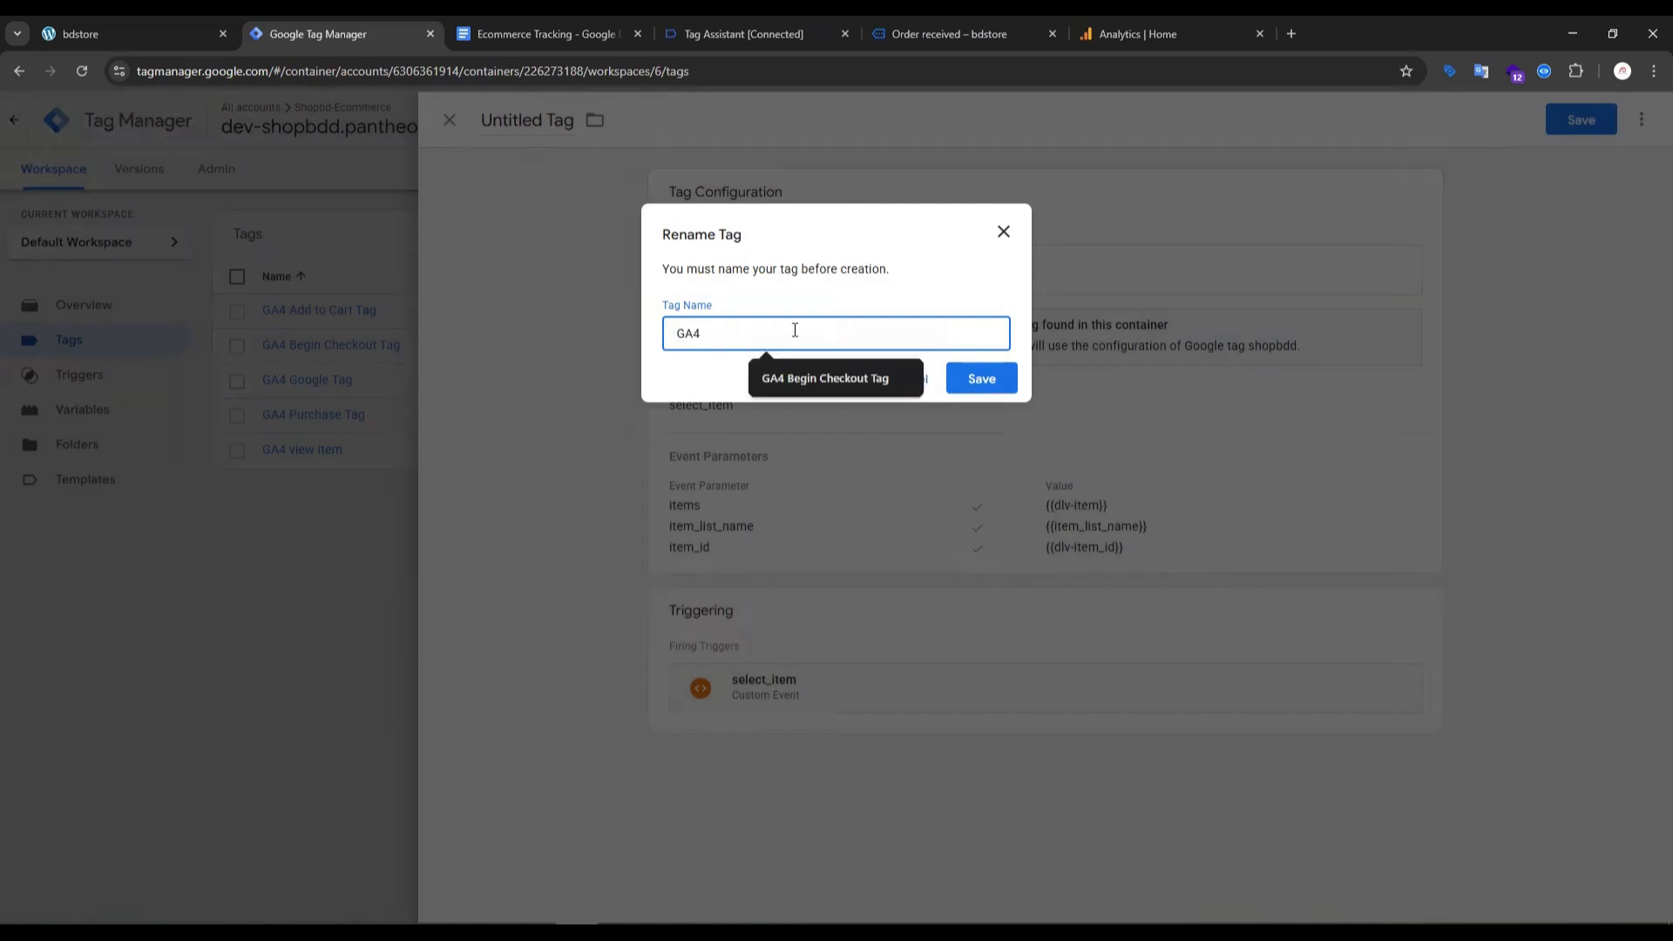
{"action": "type", "text": "select item"}
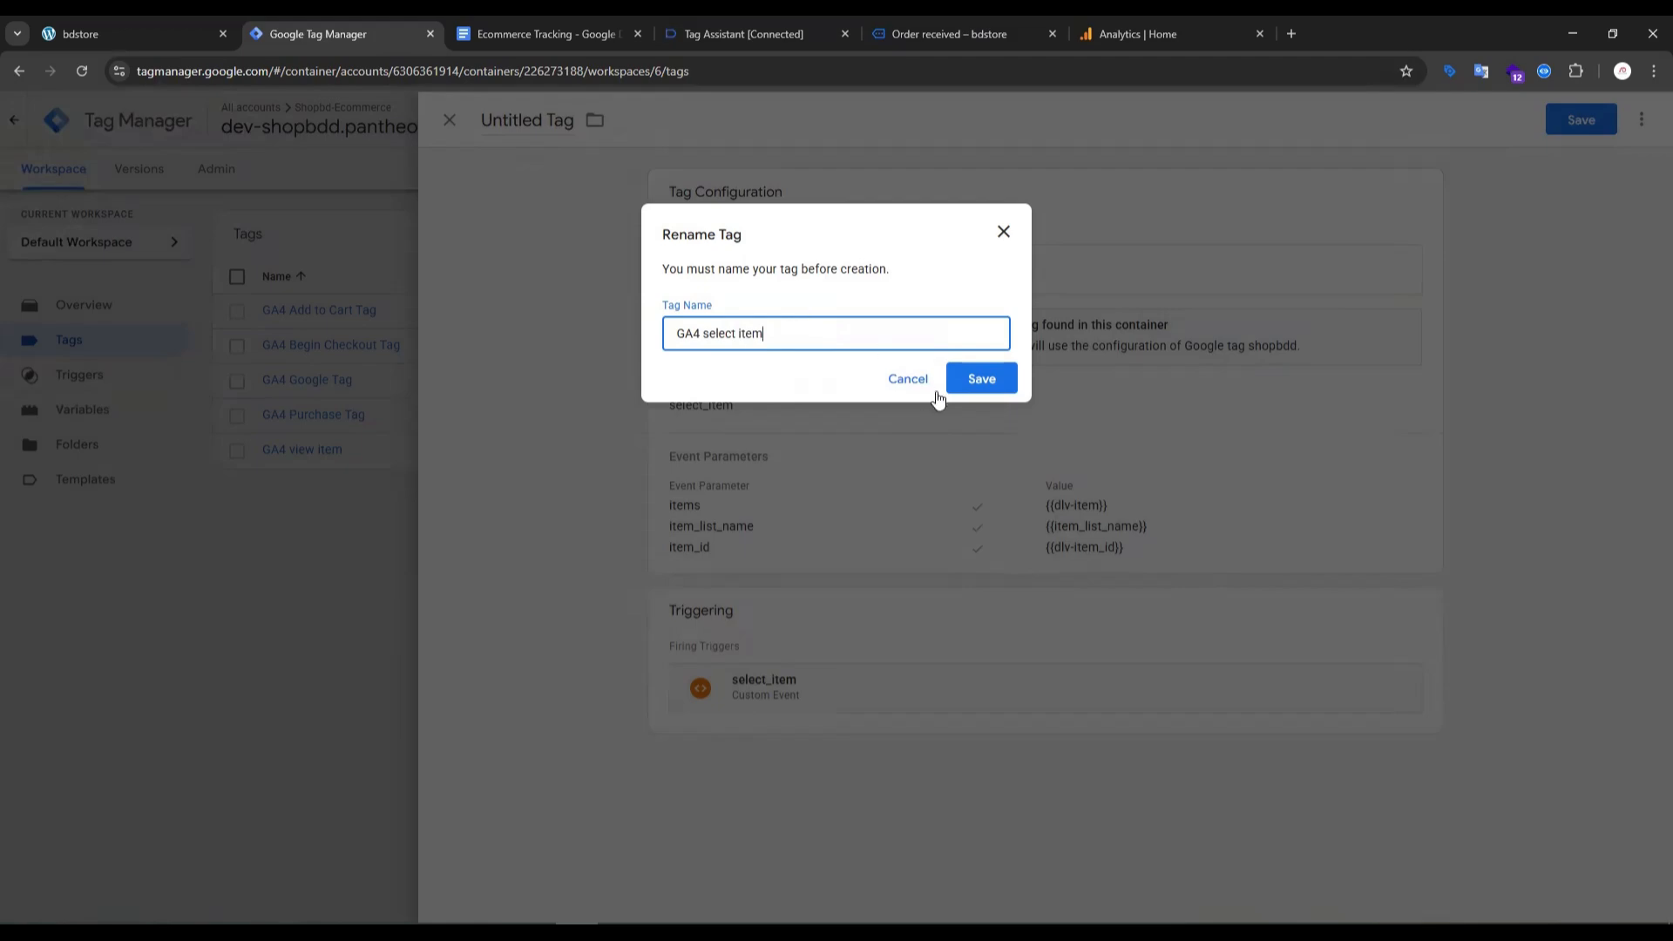
{"action": "left_click", "coordinate": [993, 383]}
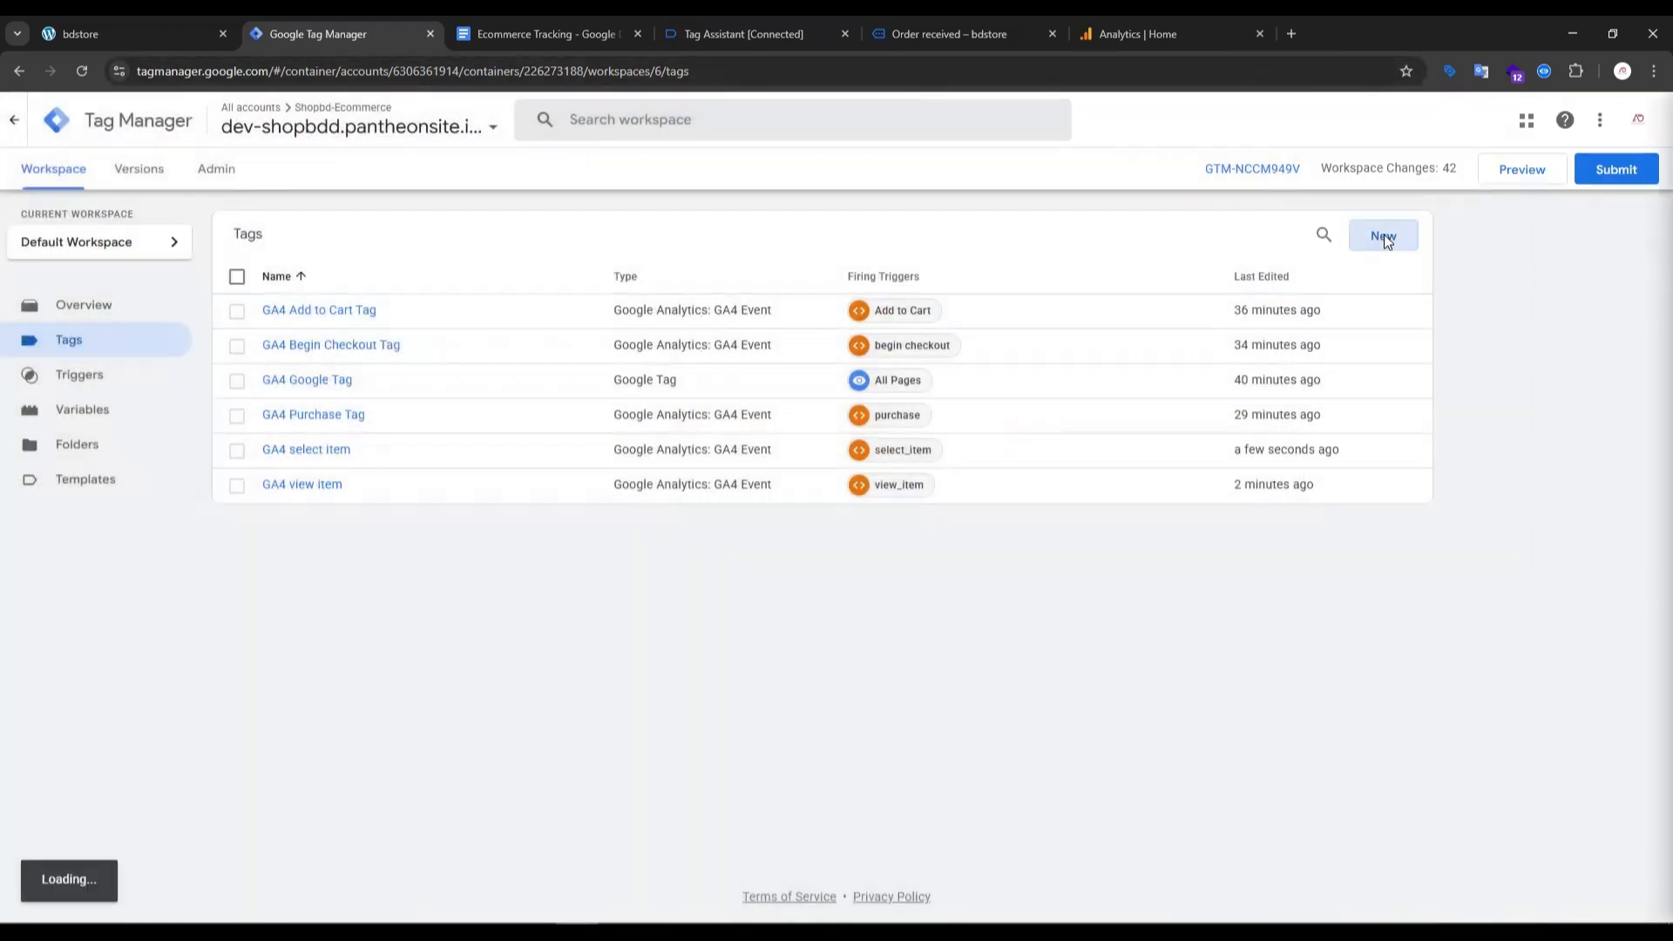
- Create a new Google Analytics: GA4 Event tag and set its Measurement ID to the GA4 Base Code variable
{"action": "left_click", "coordinate": [1386, 237]}
{"action": "left_click", "coordinate": [1203, 296]}
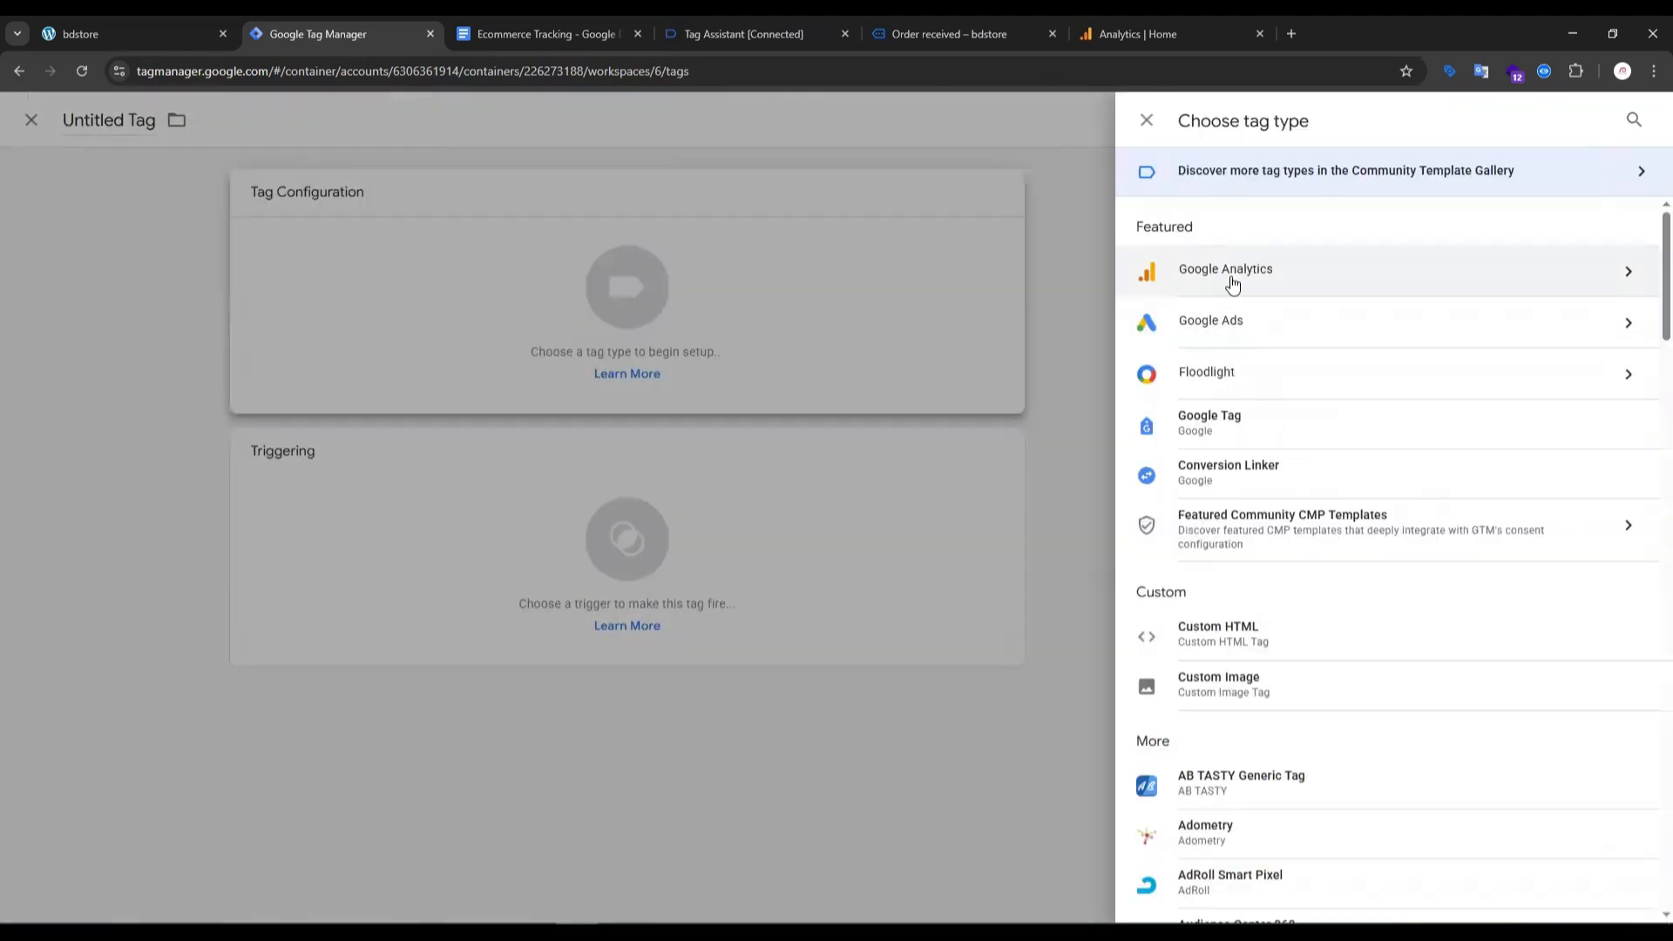
{"action": "left_click", "coordinate": [1232, 285]}
{"action": "left_click", "coordinate": [1178, 288]}
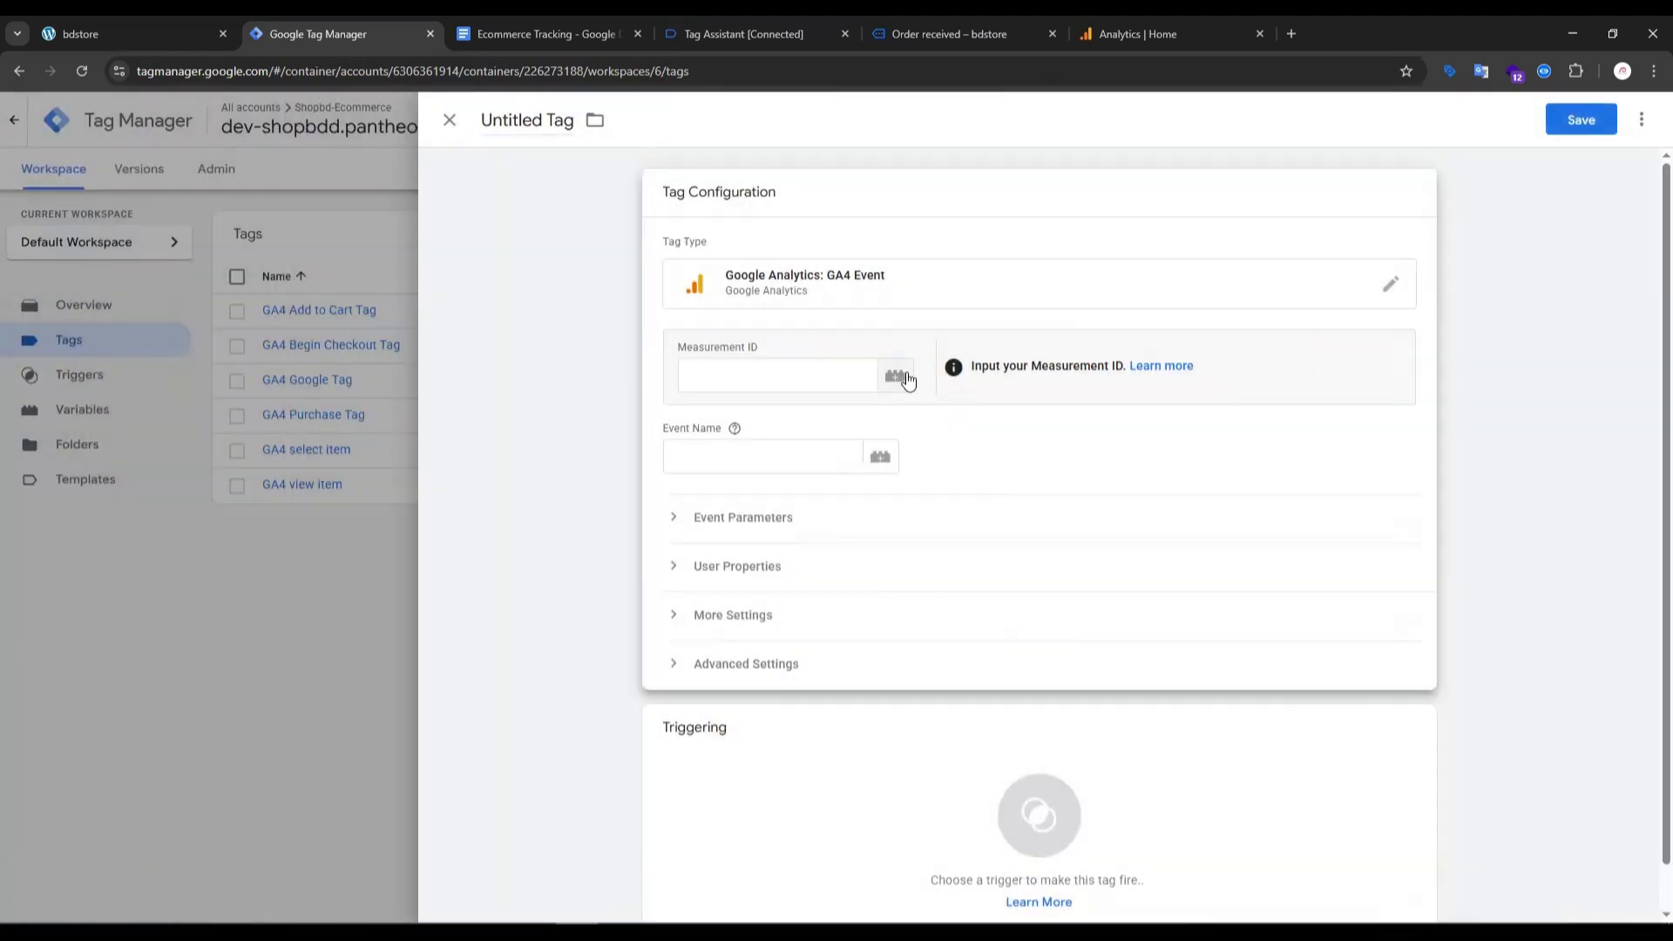
{"action": "left_click", "coordinate": [903, 377]}
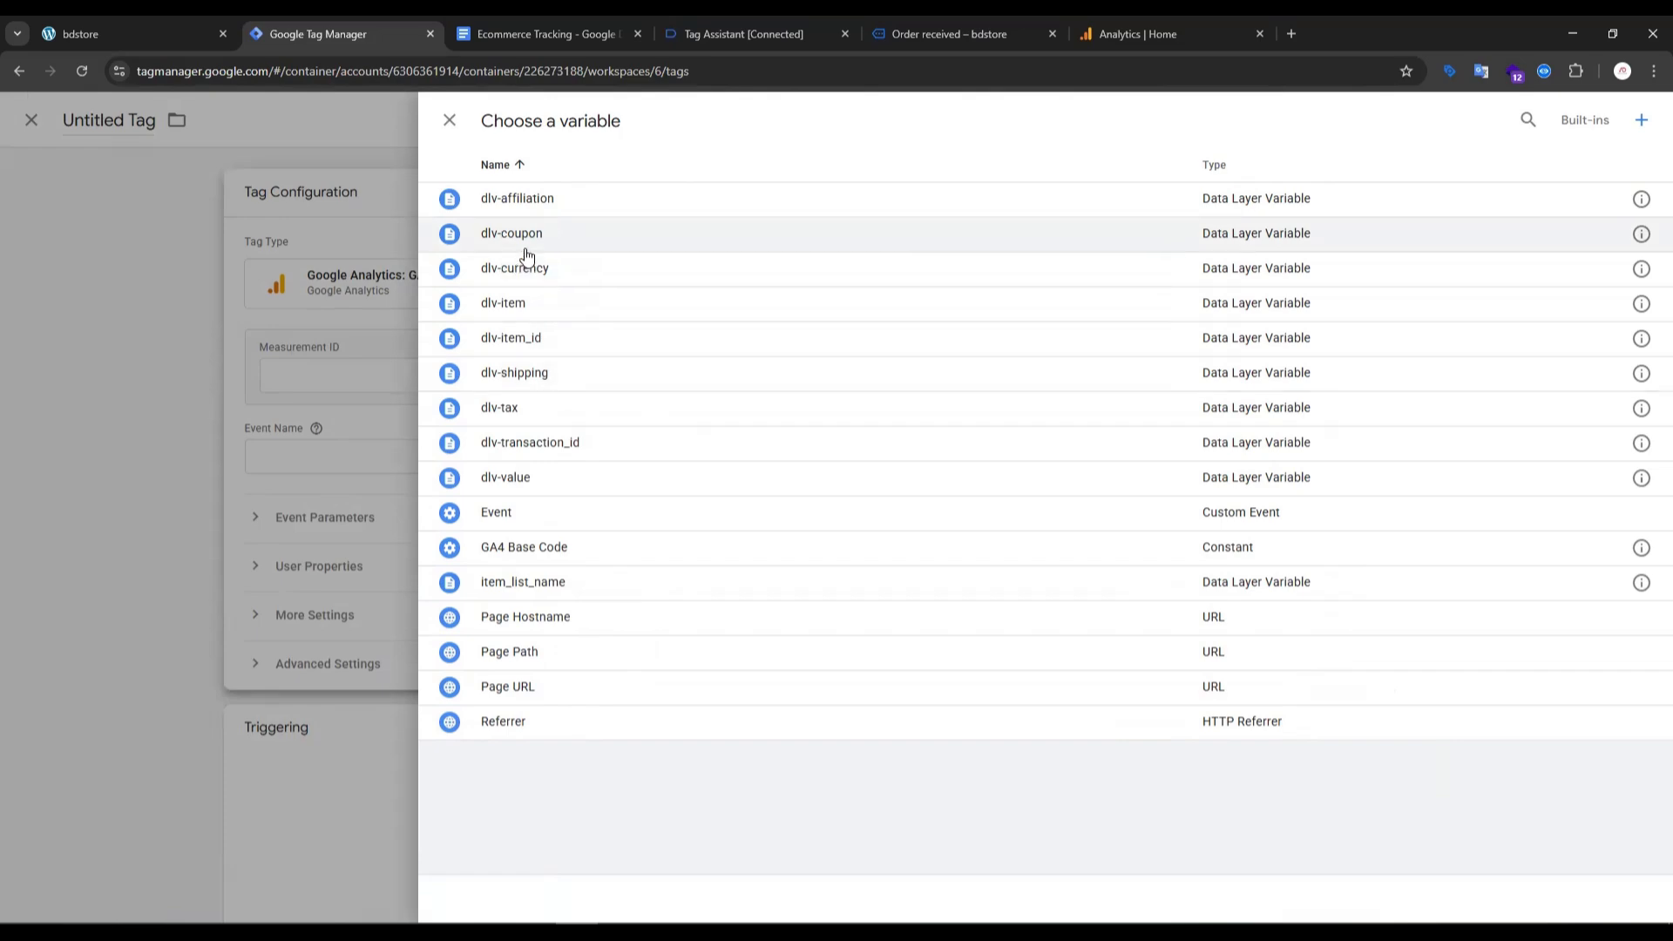
{"action": "left_click", "coordinate": [540, 549]}
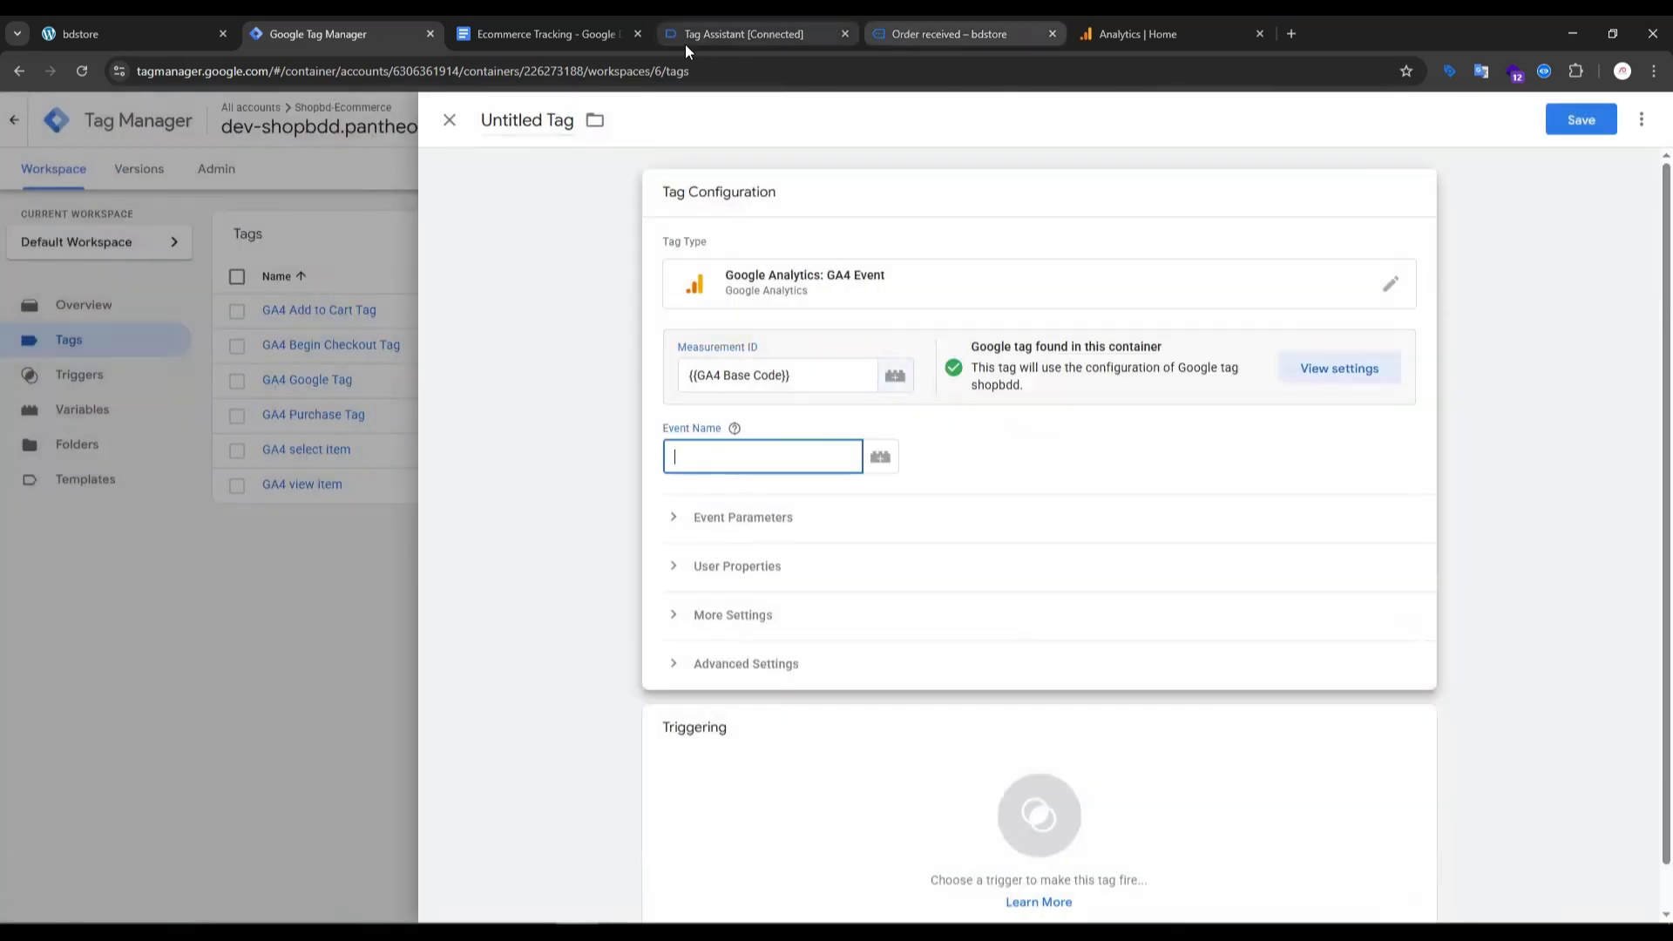
- Copy the event name "view_item_list" from its API call in Tag Assistant and enter it as the new tag's event name
{"action": "left_click", "coordinate": [562, 35]}
{"action": "scroll", "coordinate": [580, 468], "scroll_direction": "down", "scroll_amount": 5}
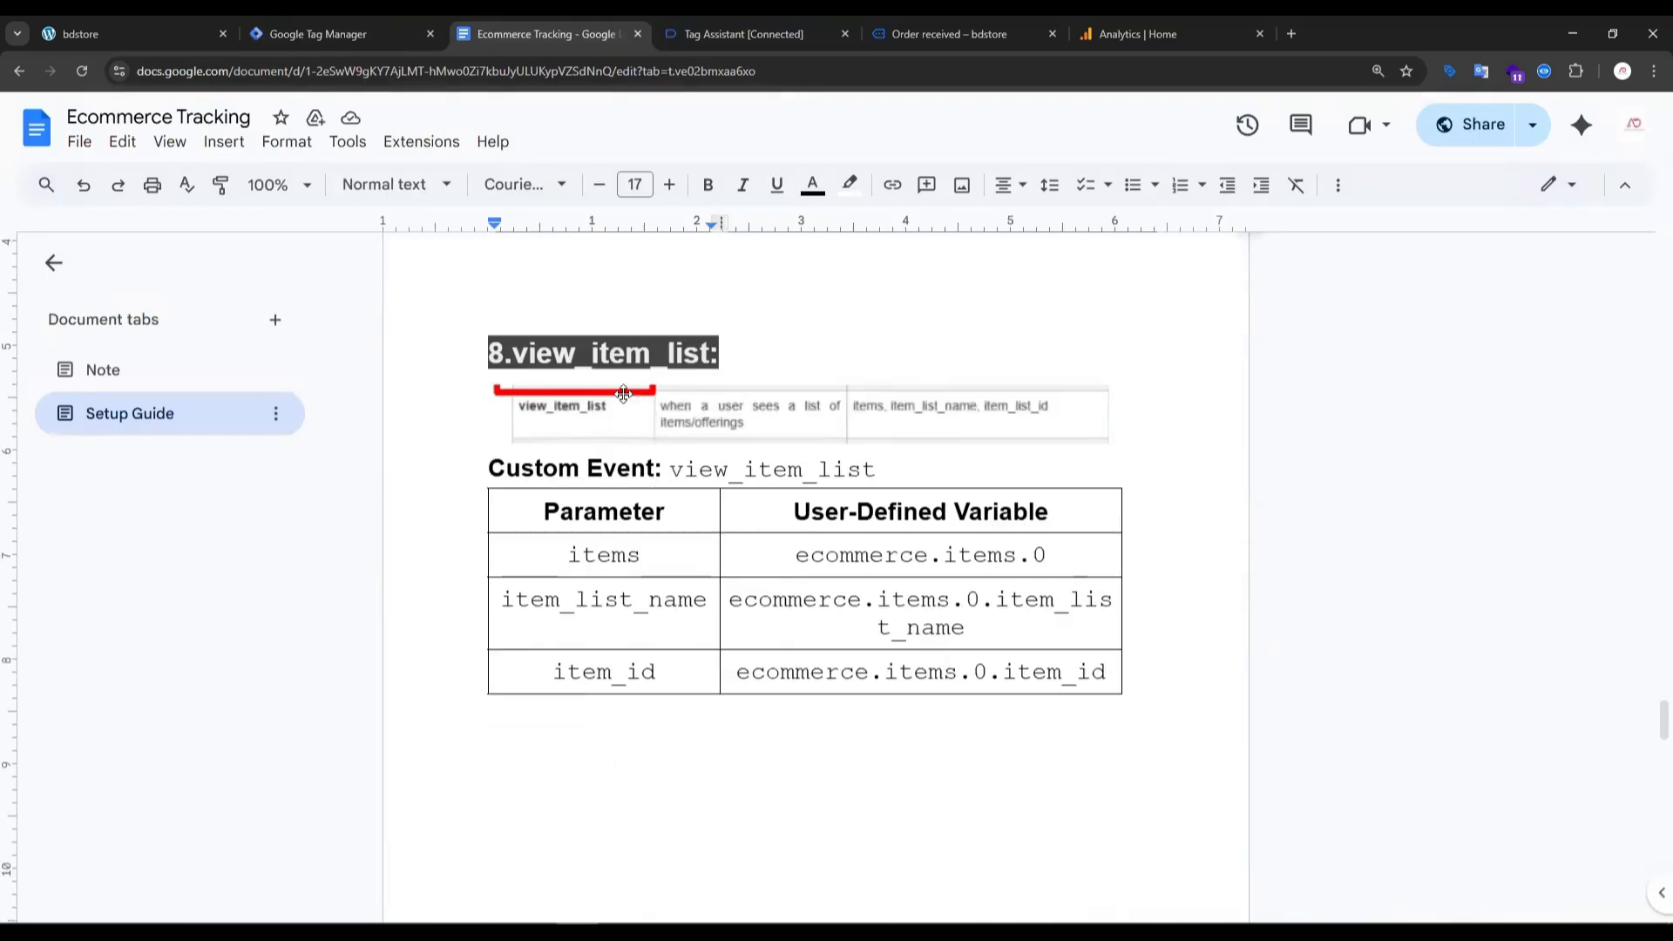
{"action": "left_click", "coordinate": [744, 34]}
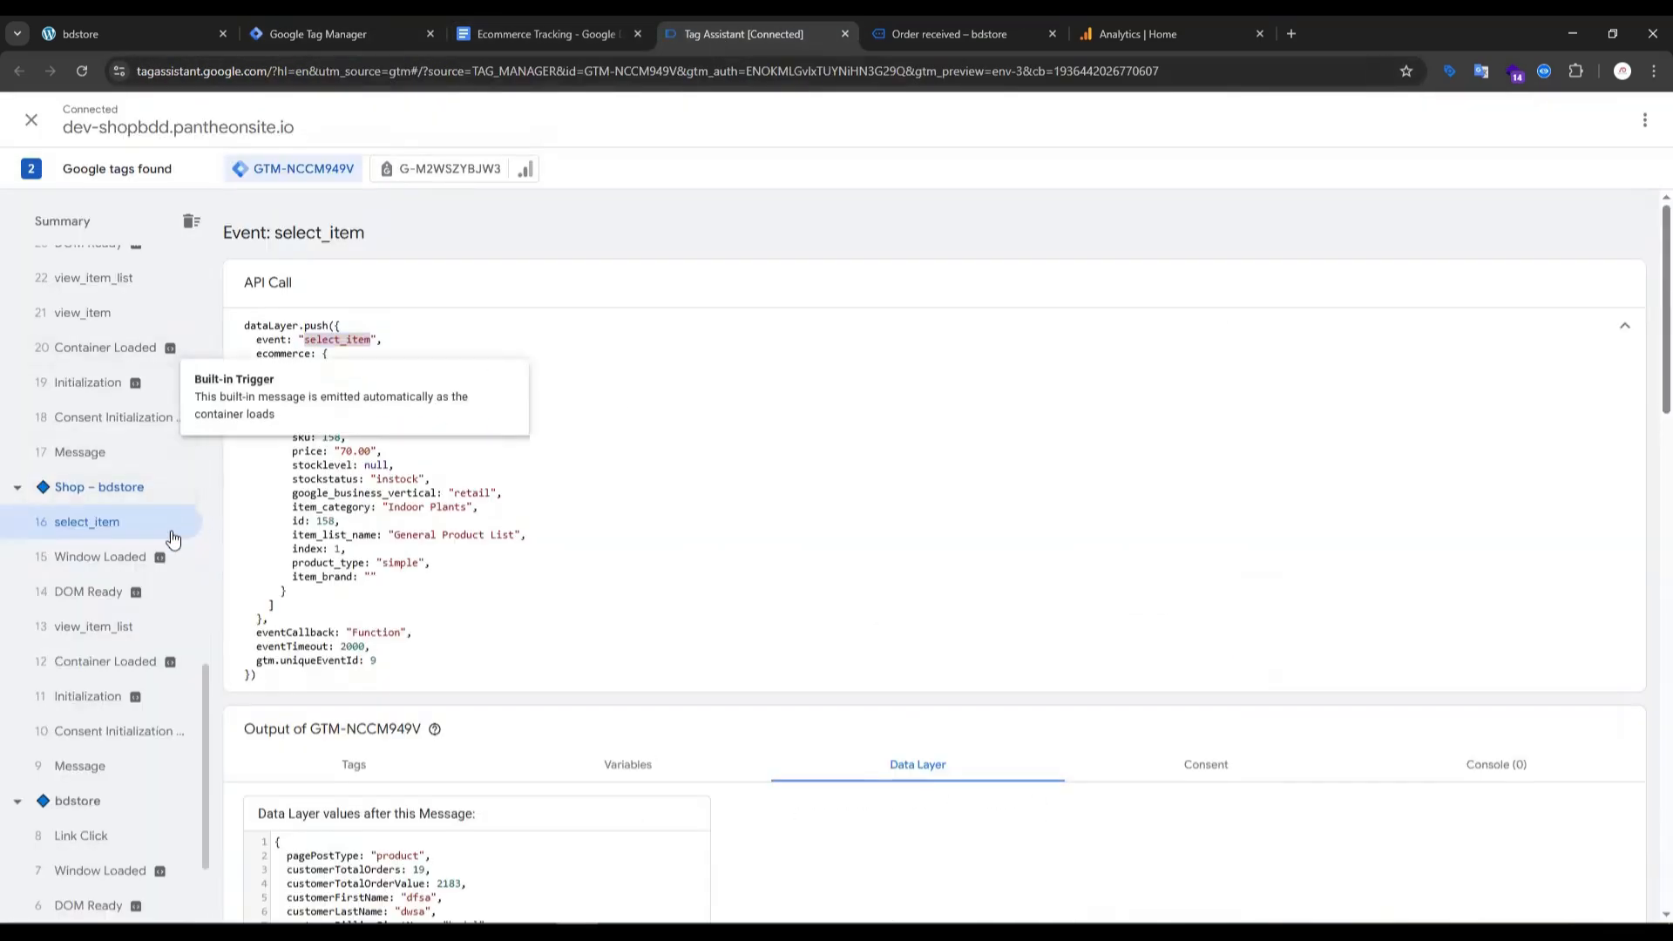
{"action": "left_click", "coordinate": [98, 639]}
{"action": "double_click", "coordinate": [349, 339]}
{"action": "key", "text": "ctrl+c"}
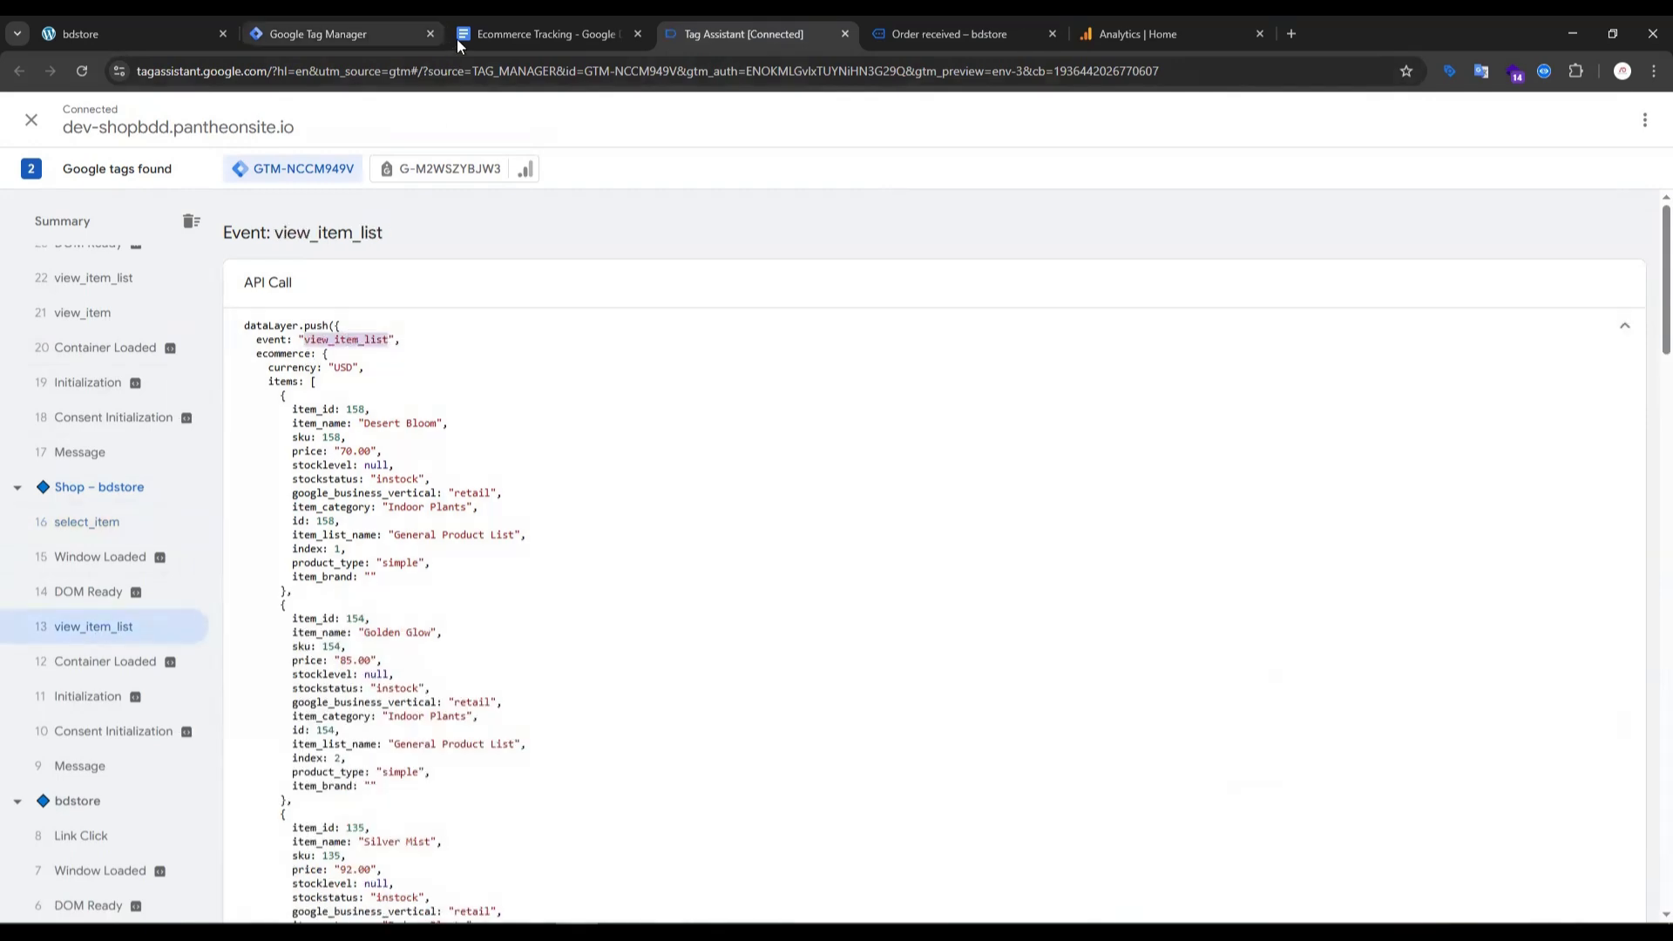
{"action": "left_click", "coordinate": [546, 38]}
{"action": "left_click", "coordinate": [325, 39]}
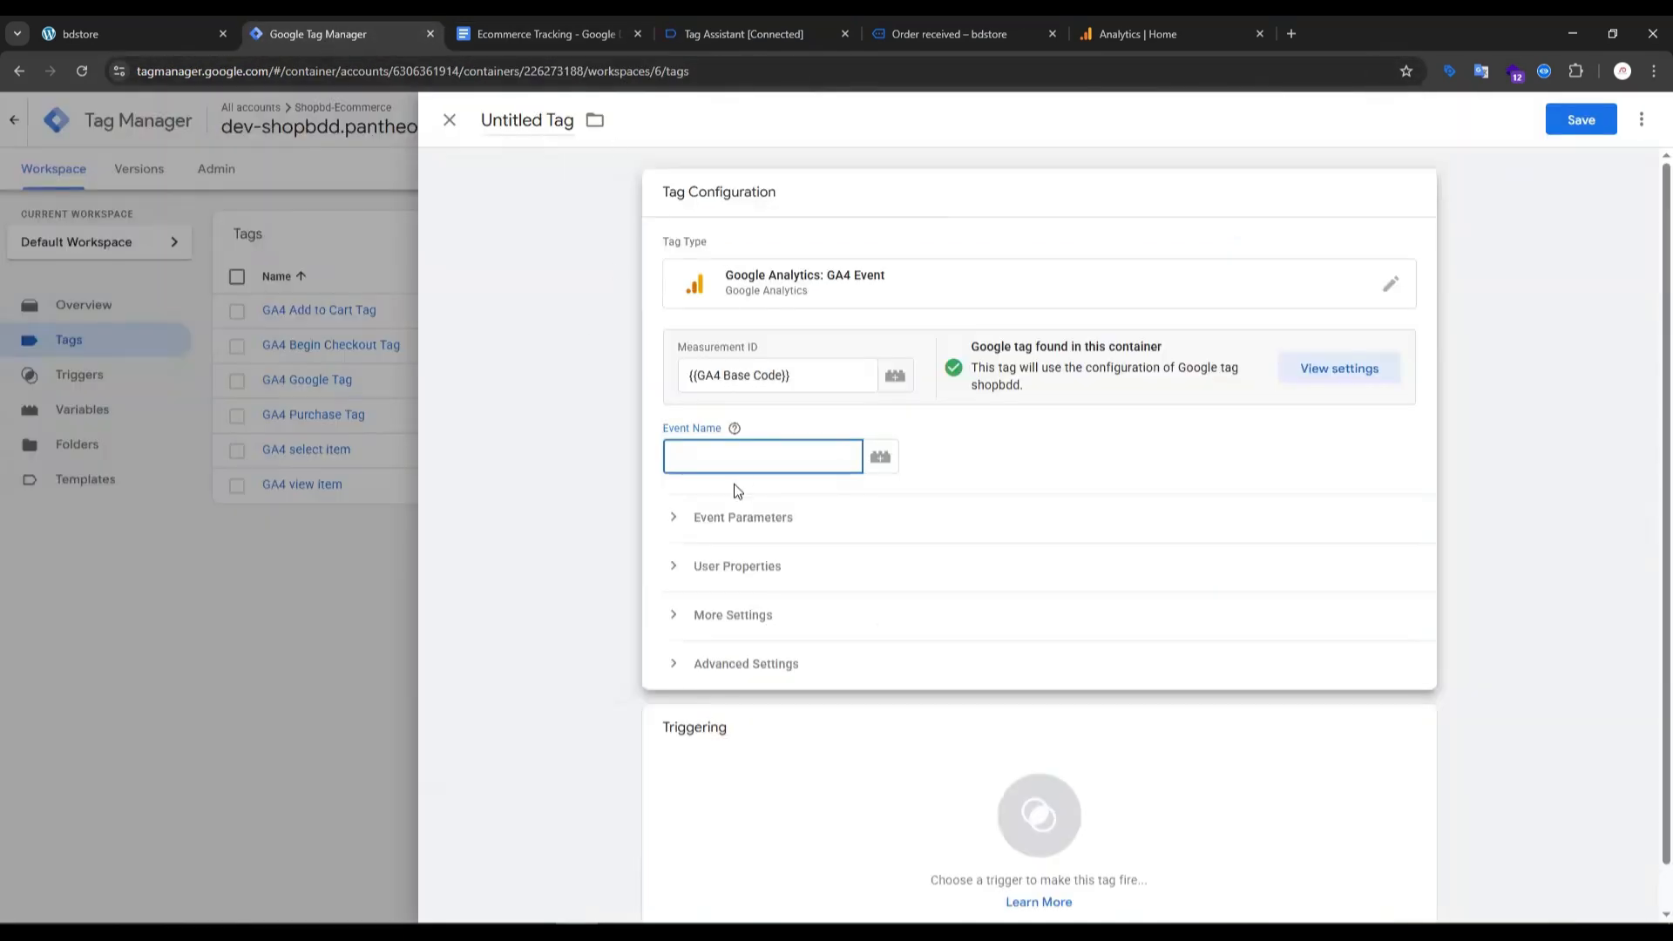
{"action": "key", "text": "ctrl+v"}
- Add three empty event parameter rows to the view_item_list tag
{"action": "left_click", "coordinate": [725, 517]}
{"action": "left_click", "coordinate": [755, 645]}
{"action": "left_click", "coordinate": [756, 689]}
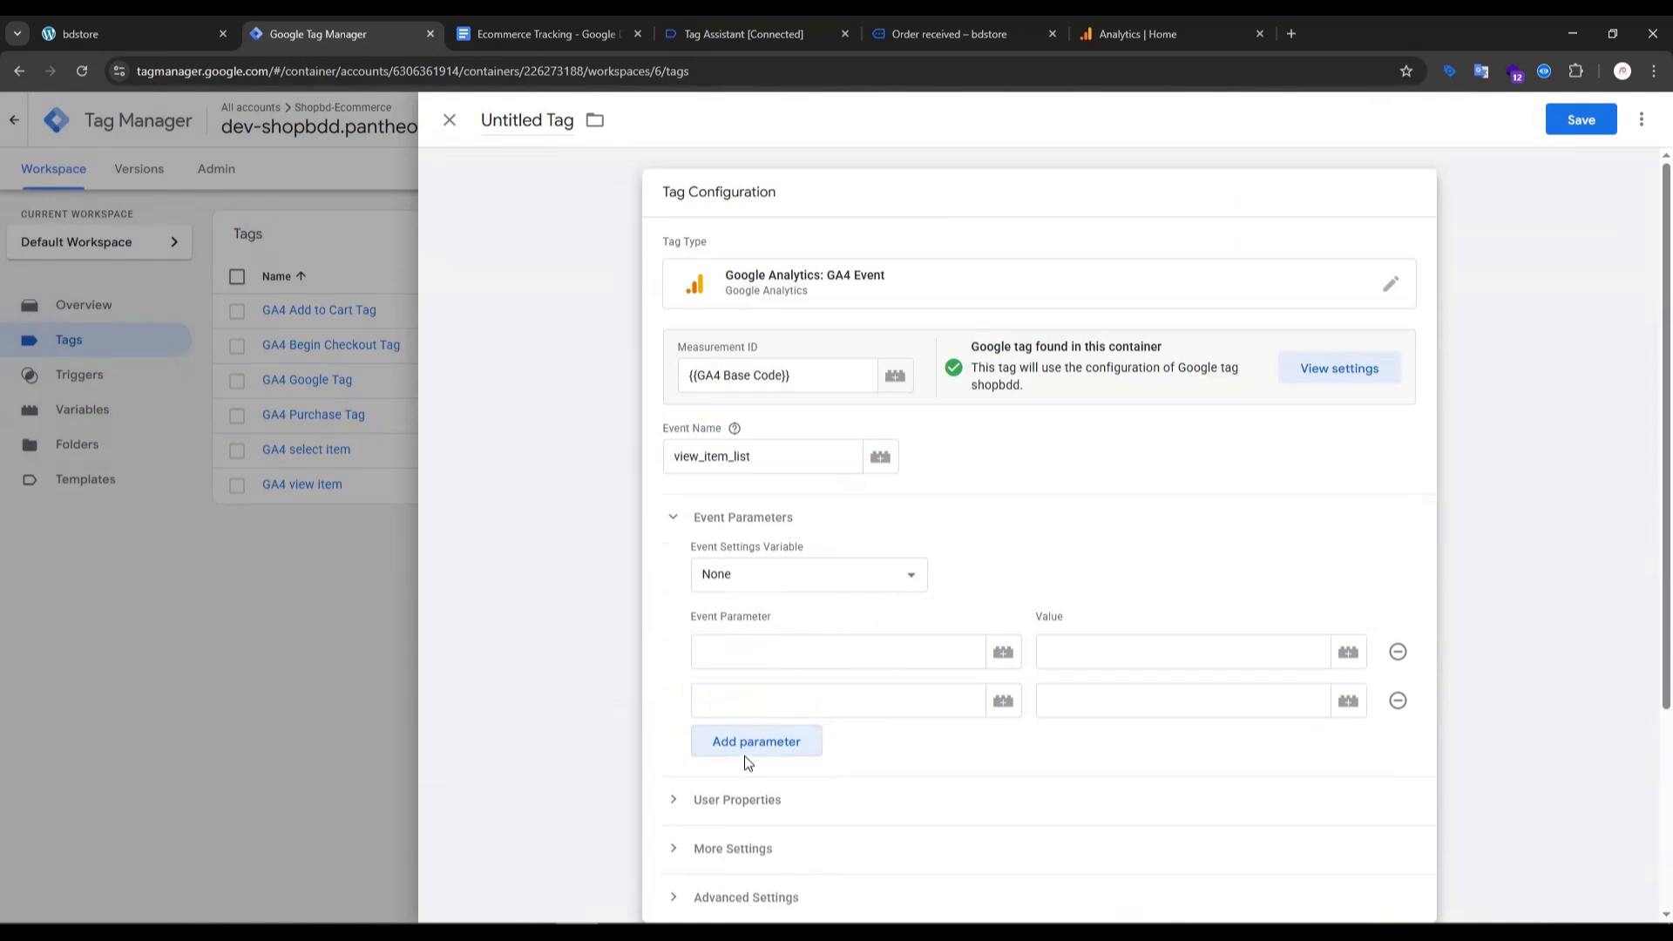
{"action": "left_click", "coordinate": [745, 753]}
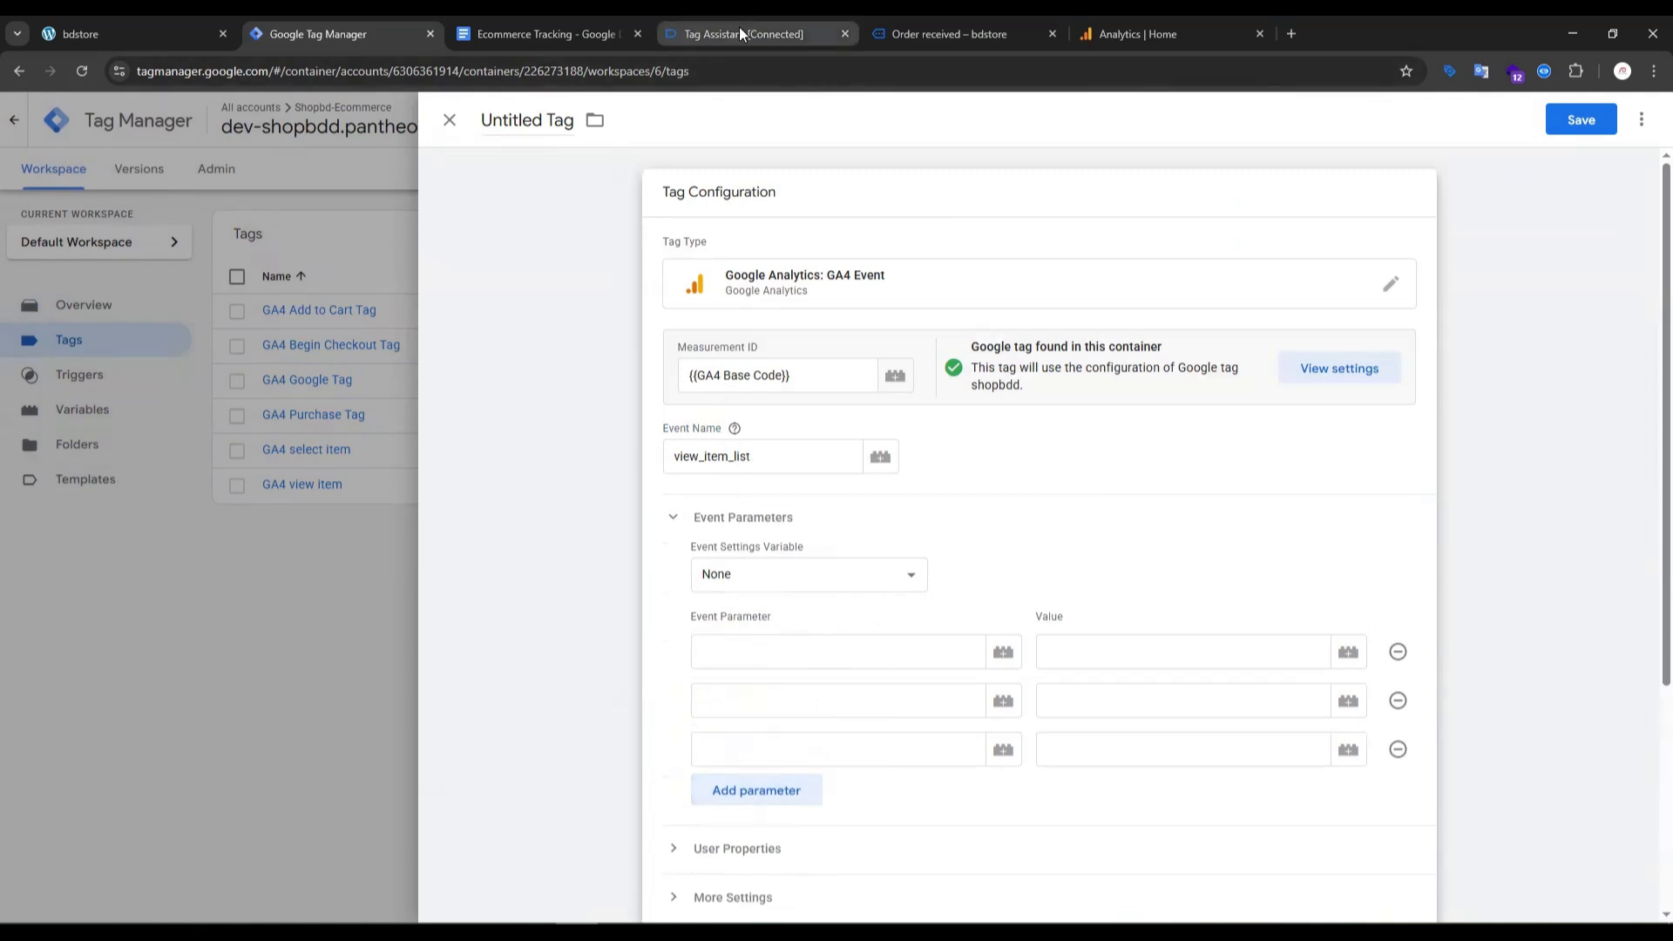
- Copy "items" from the setup guide's view_item_list table and enter it as the first event parameter
{"action": "left_click", "coordinate": [568, 26]}
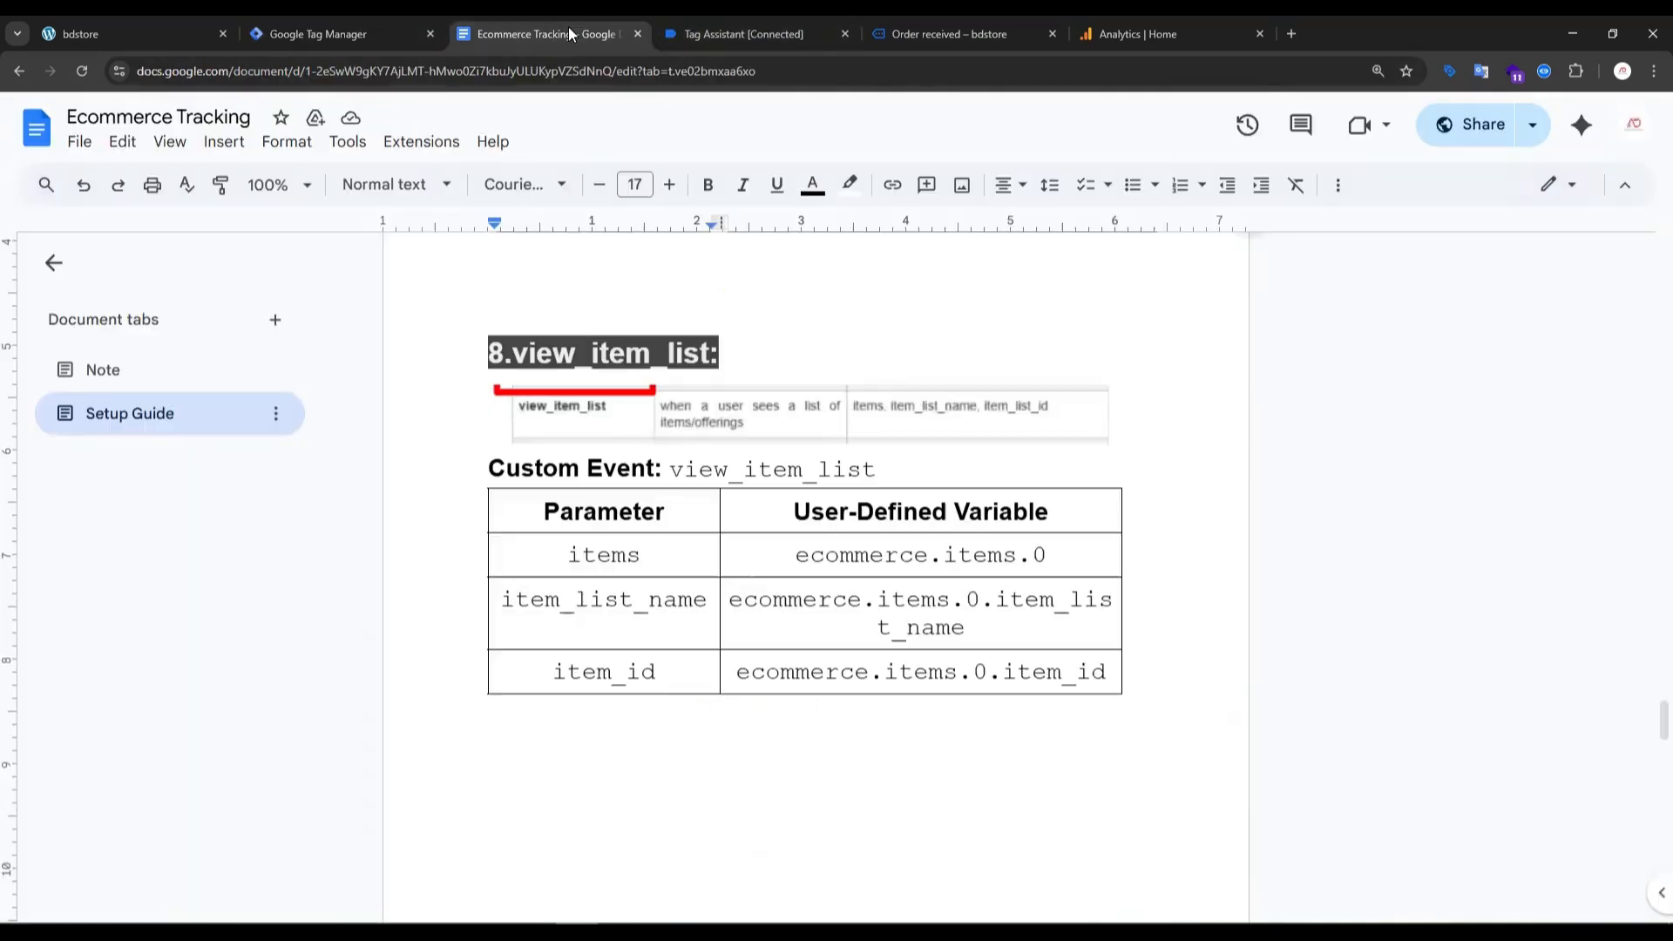
{"action": "double_click", "coordinate": [610, 556]}
{"action": "key", "text": "ctrl+c"}
{"action": "left_click", "coordinate": [361, 35]}
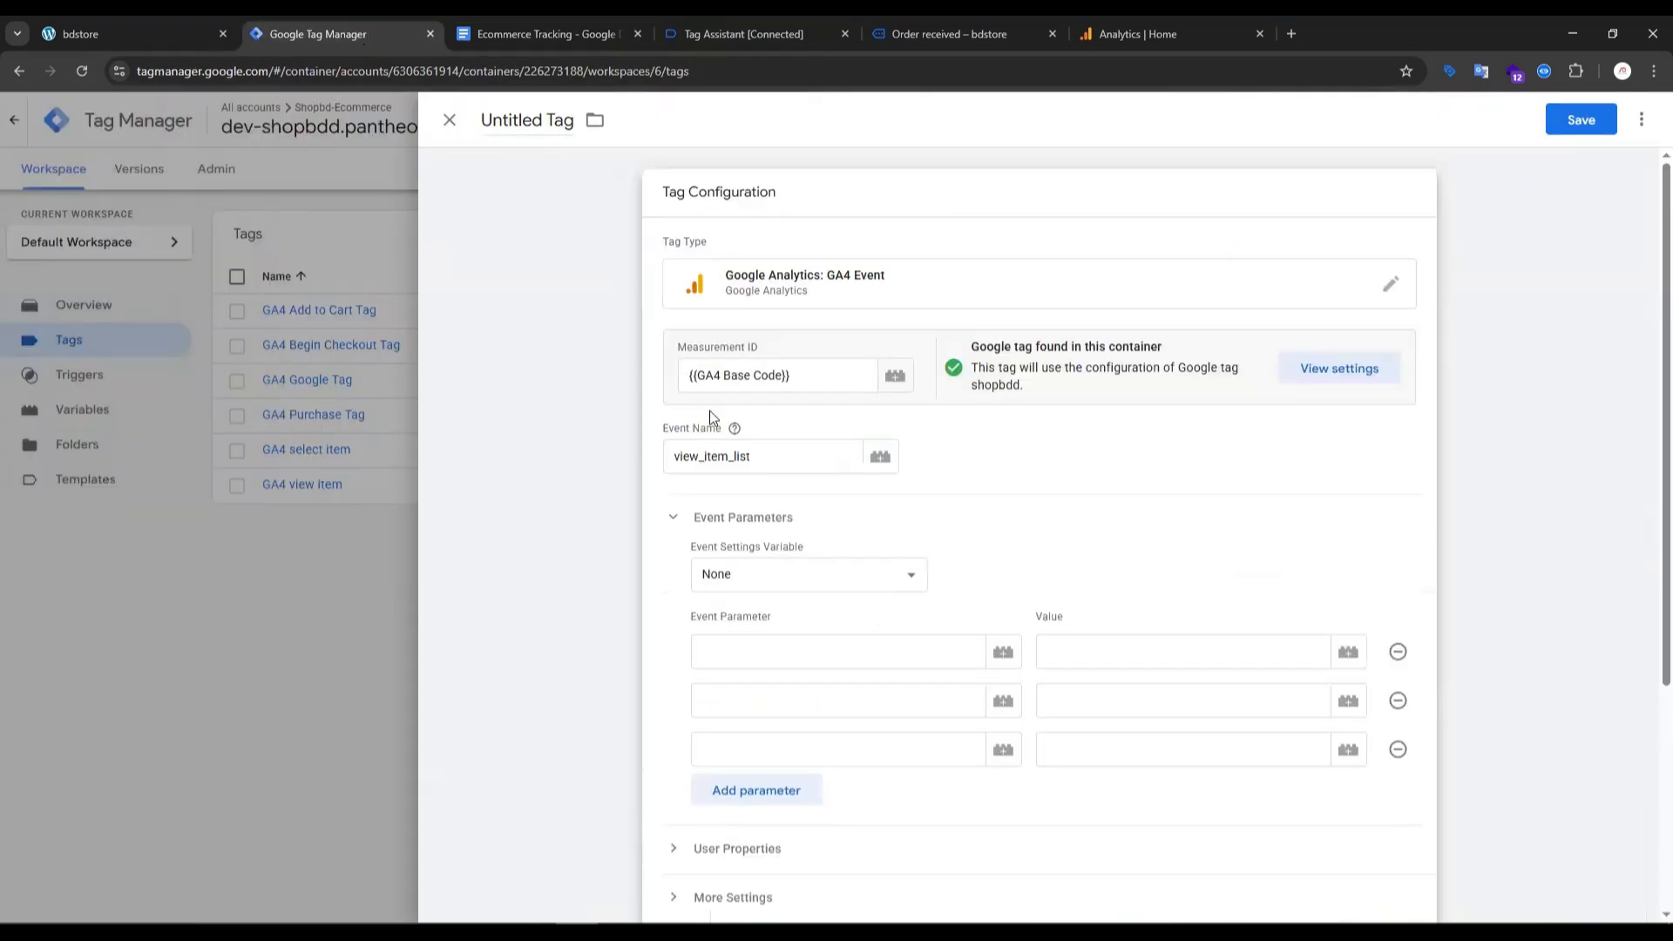
{"action": "left_click", "coordinate": [730, 654]}
{"action": "key", "text": "ctrl+v"}
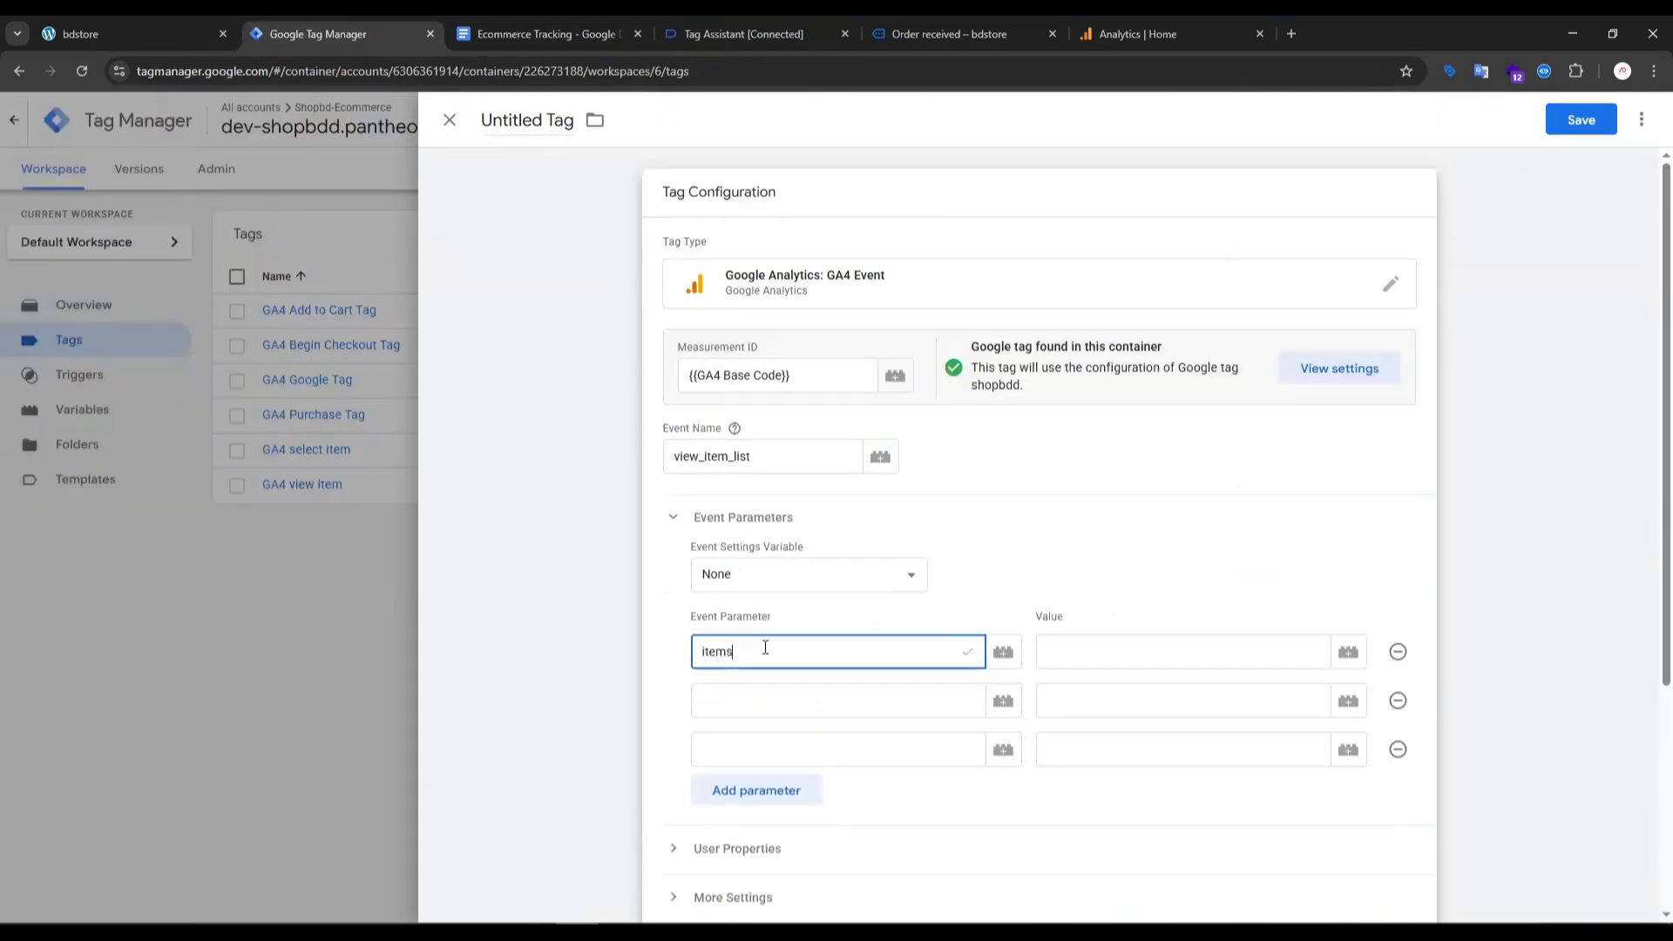
{"action": "left_click", "coordinate": [506, 38]}
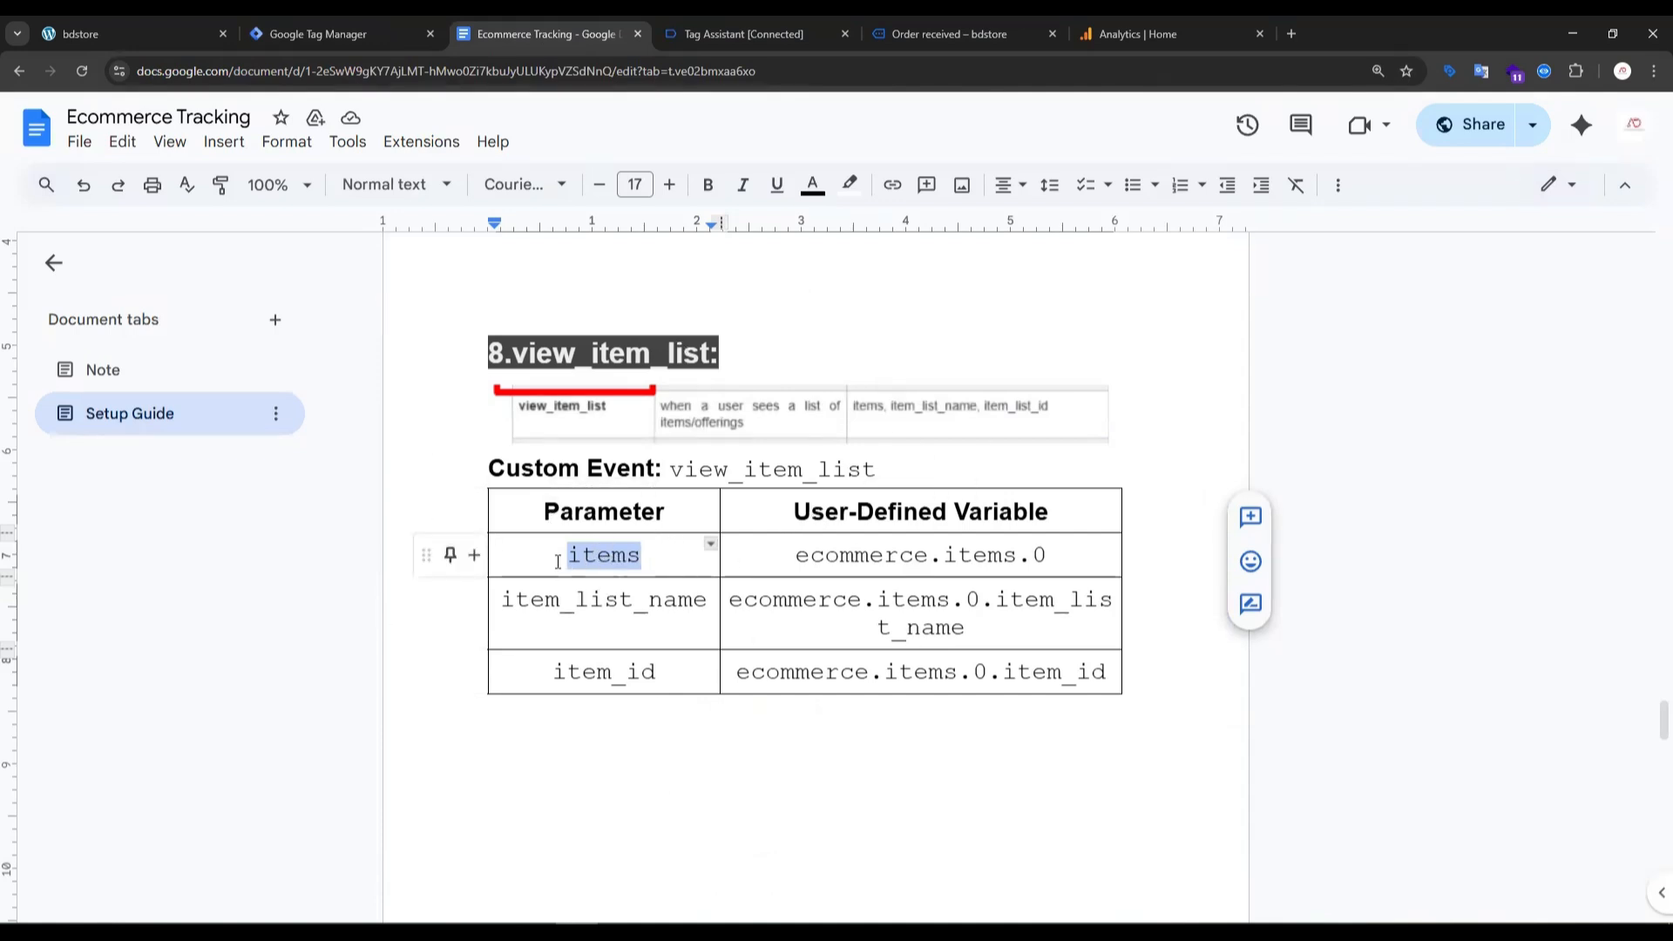
{"action": "left_click", "coordinate": [399, 20]}
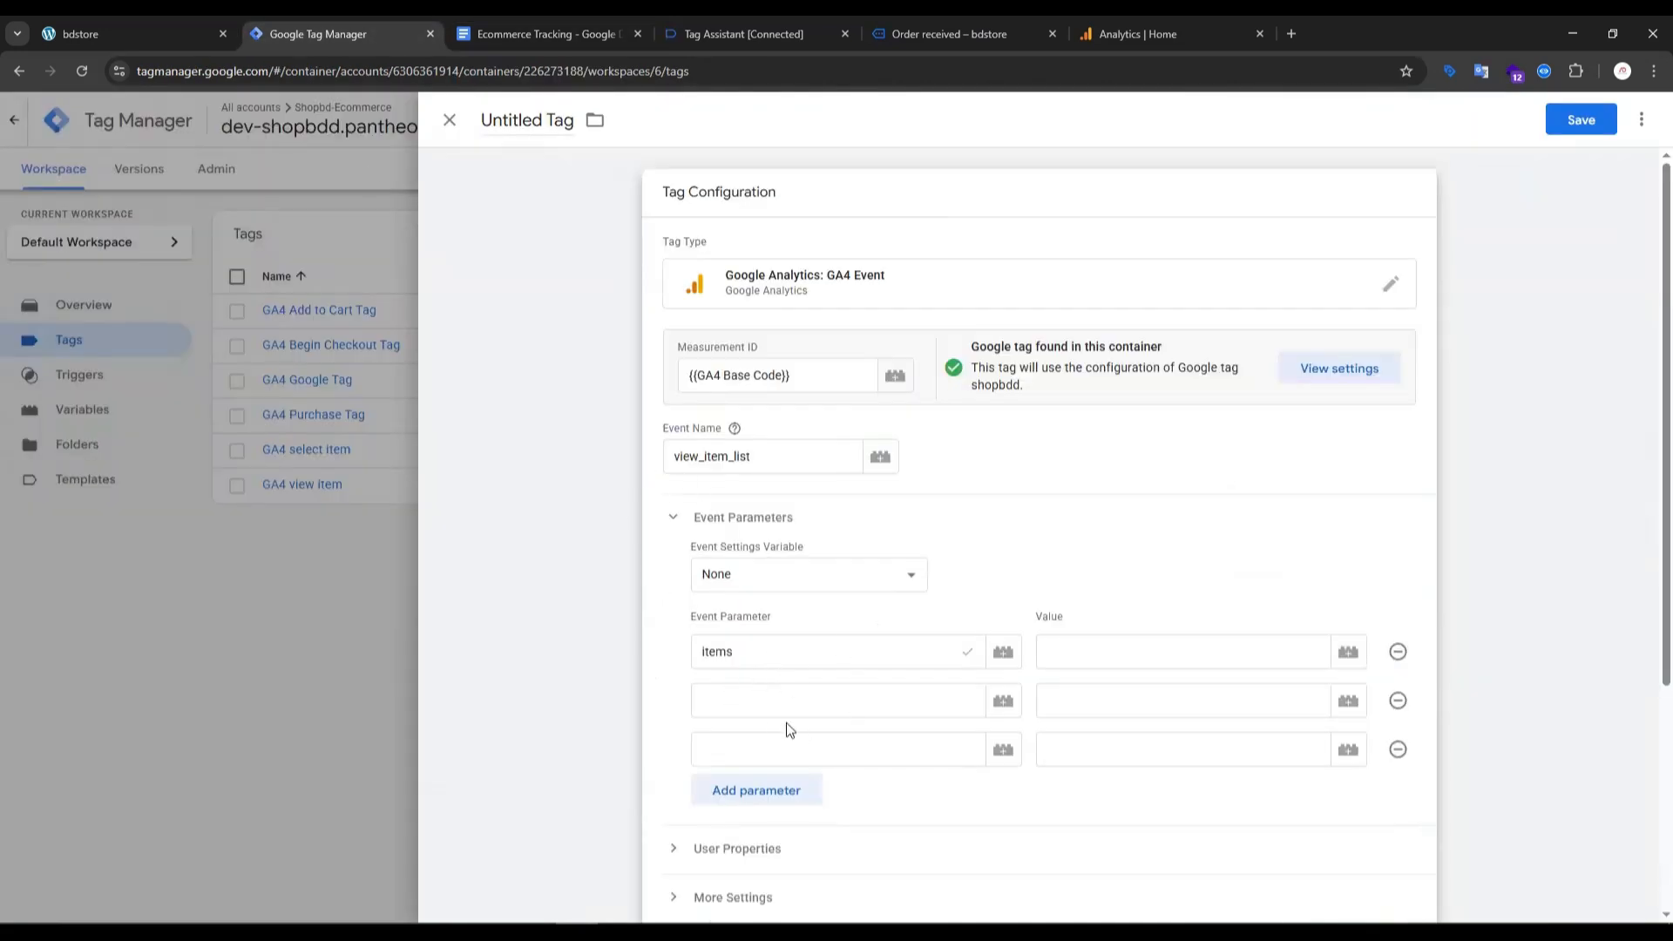
{"action": "left_click", "coordinate": [771, 34]}
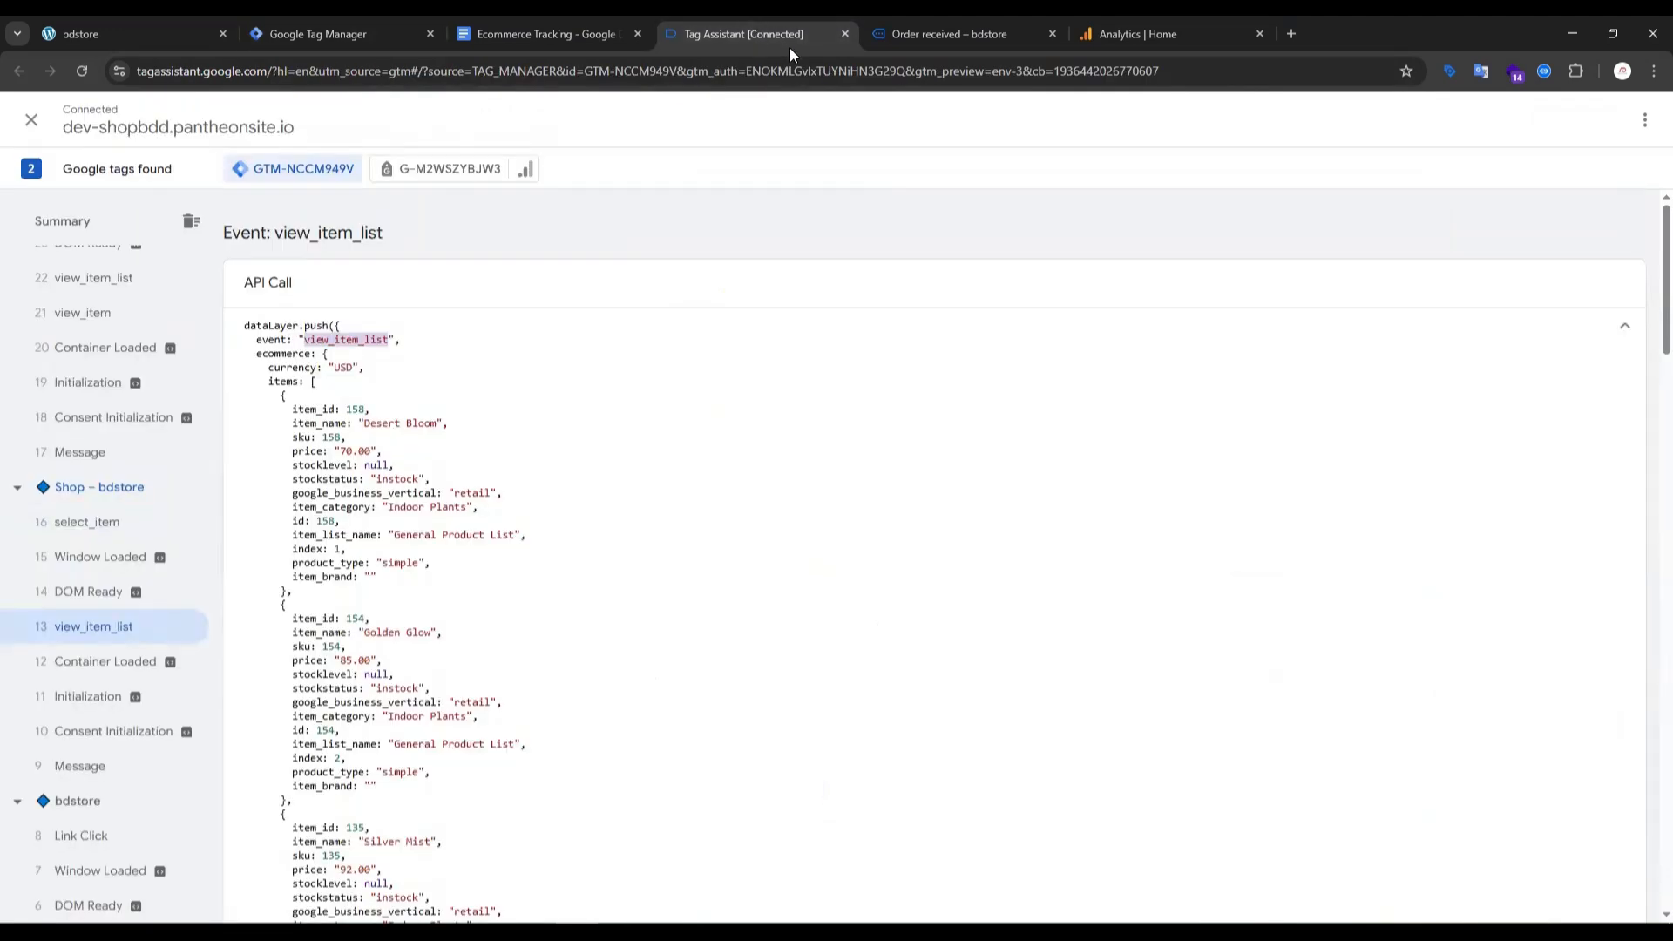
{"action": "double_click", "coordinate": [324, 407]}
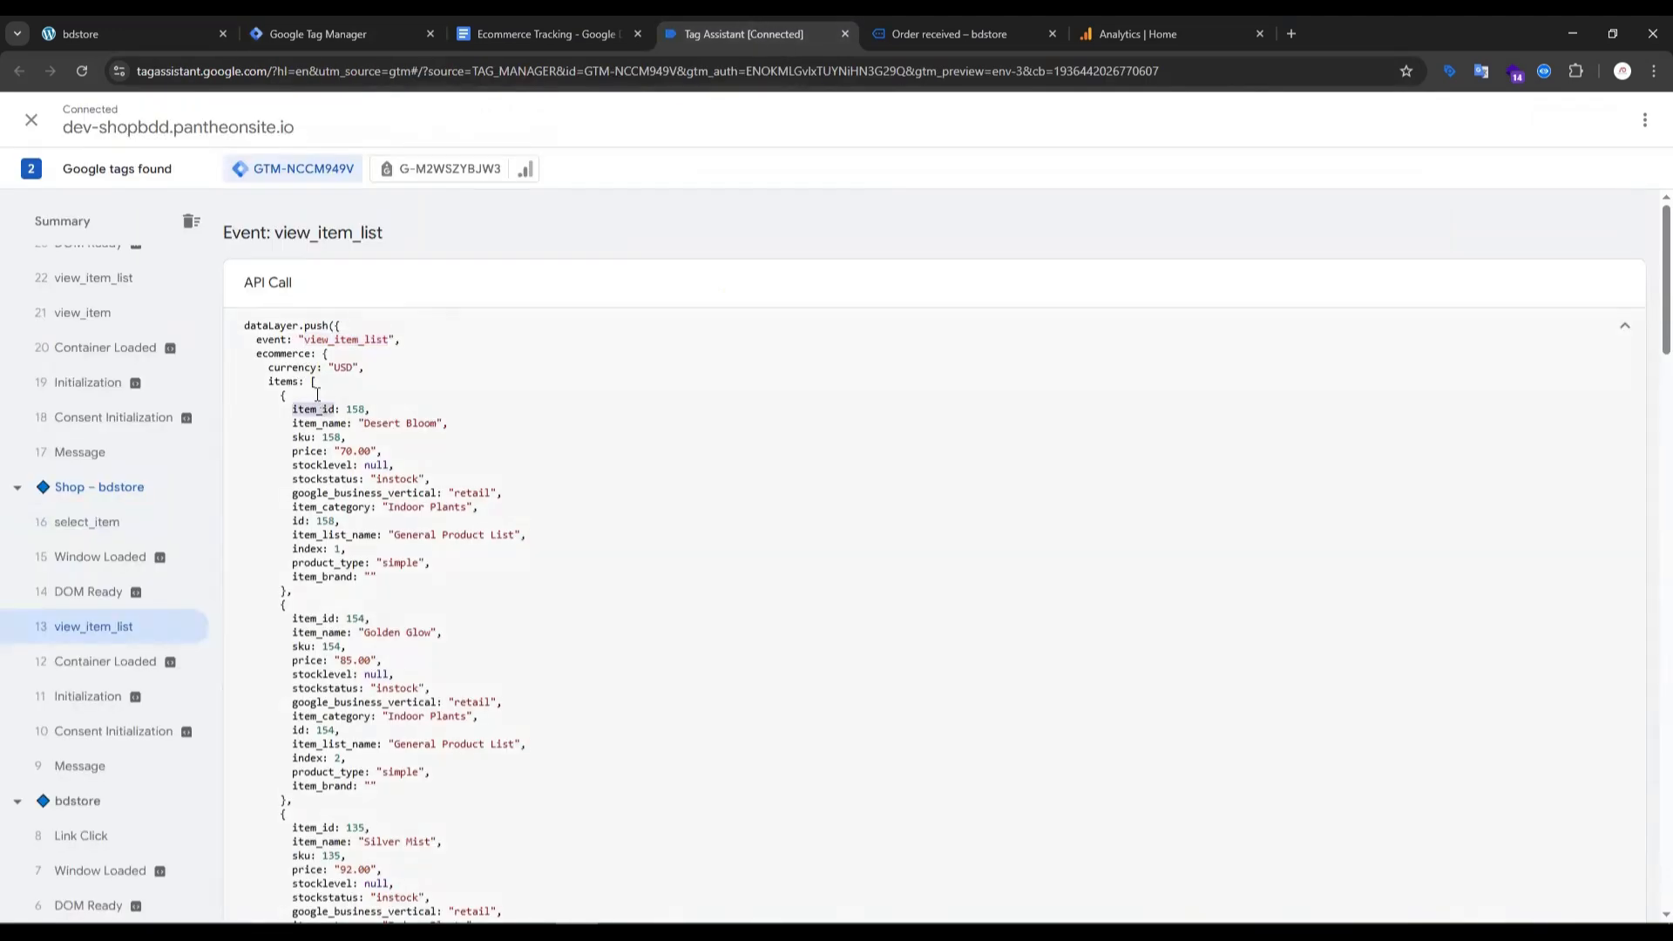
{"action": "left_click", "coordinate": [314, 31]}
- Copy "item_list_name" from the setup guide's view_item_list table and enter it as the second event parameter
{"action": "left_click", "coordinate": [528, 33]}
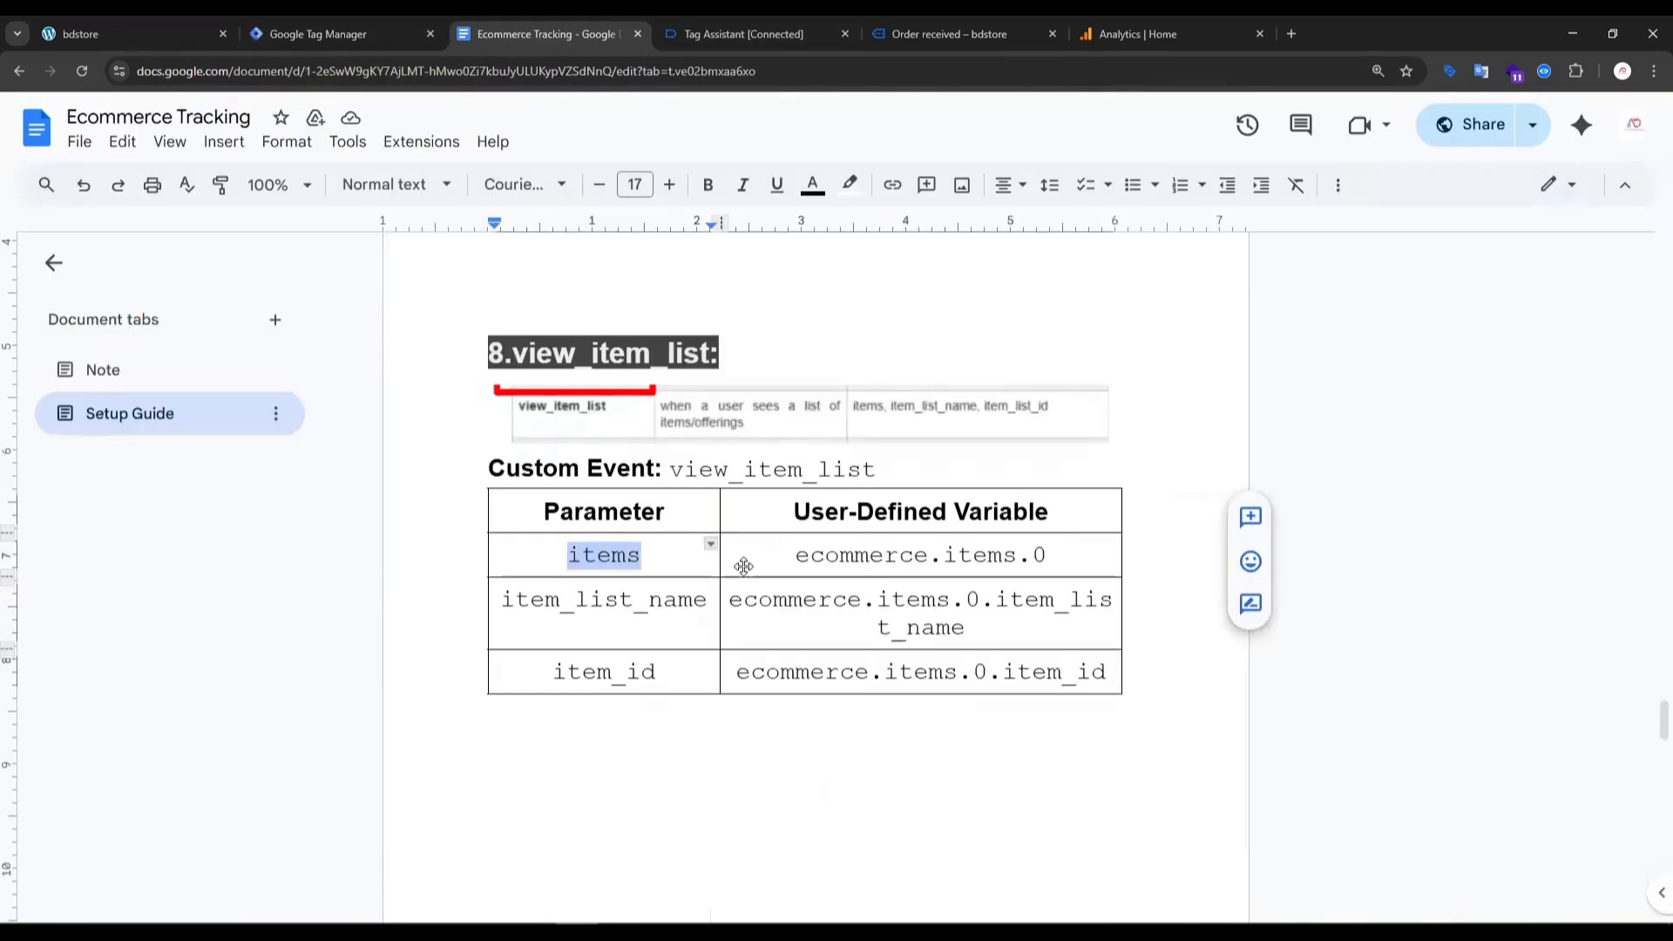
{"action": "double_click", "coordinate": [636, 597]}
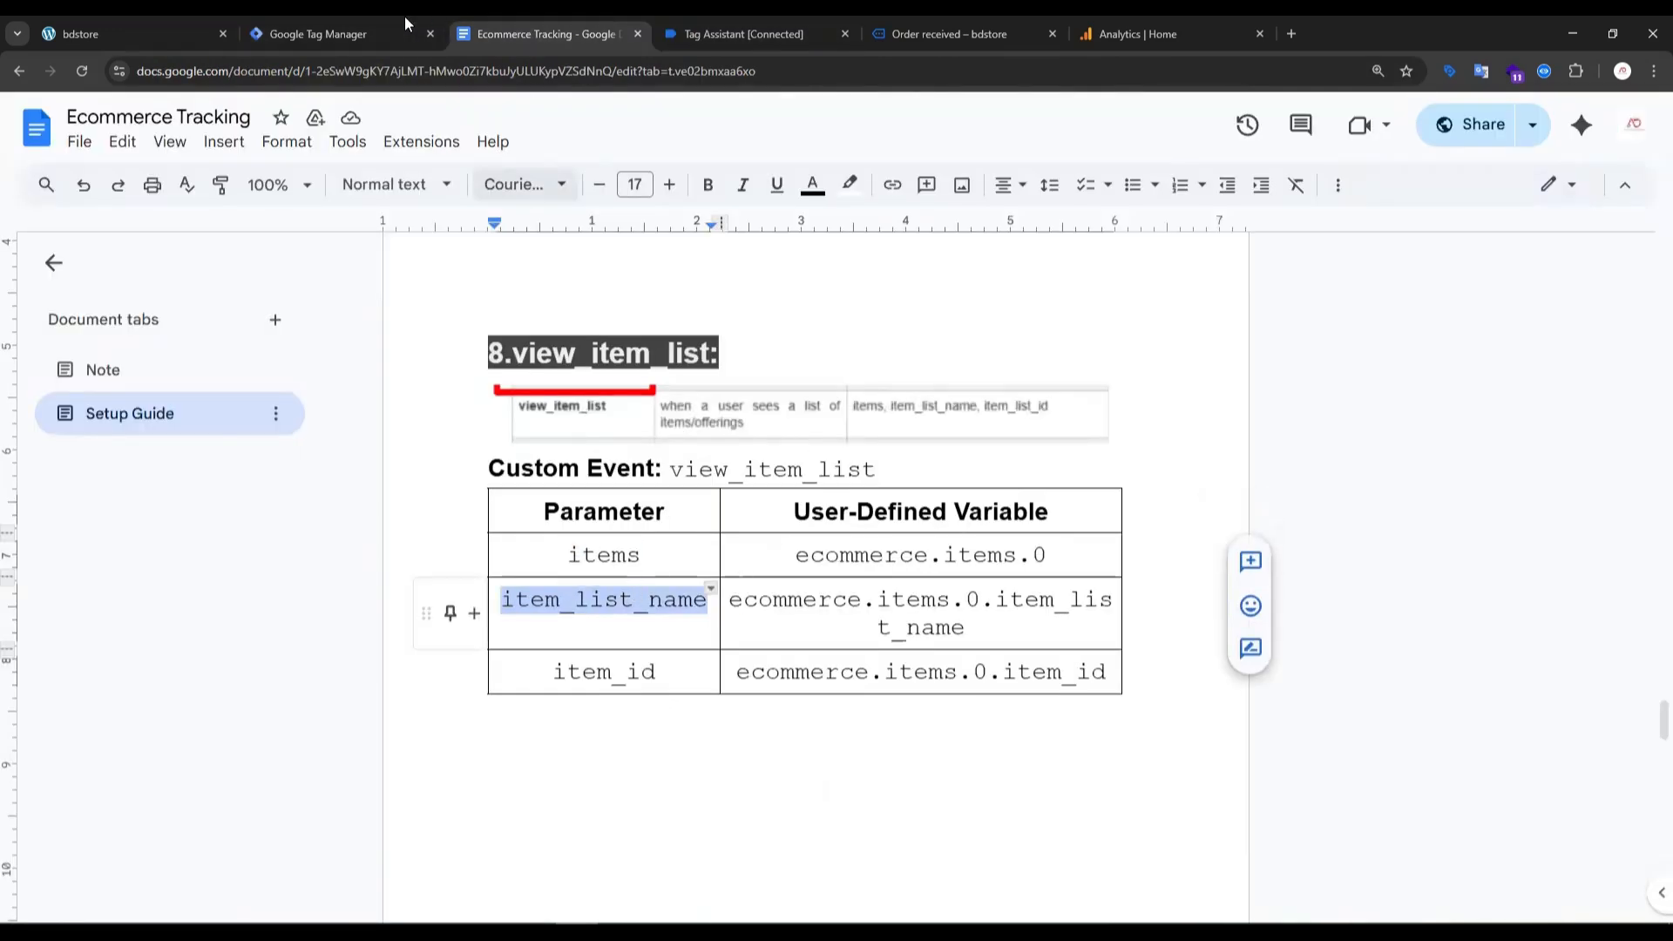
{"action": "left_click", "coordinate": [314, 34]}
{"action": "left_click", "coordinate": [716, 693]}
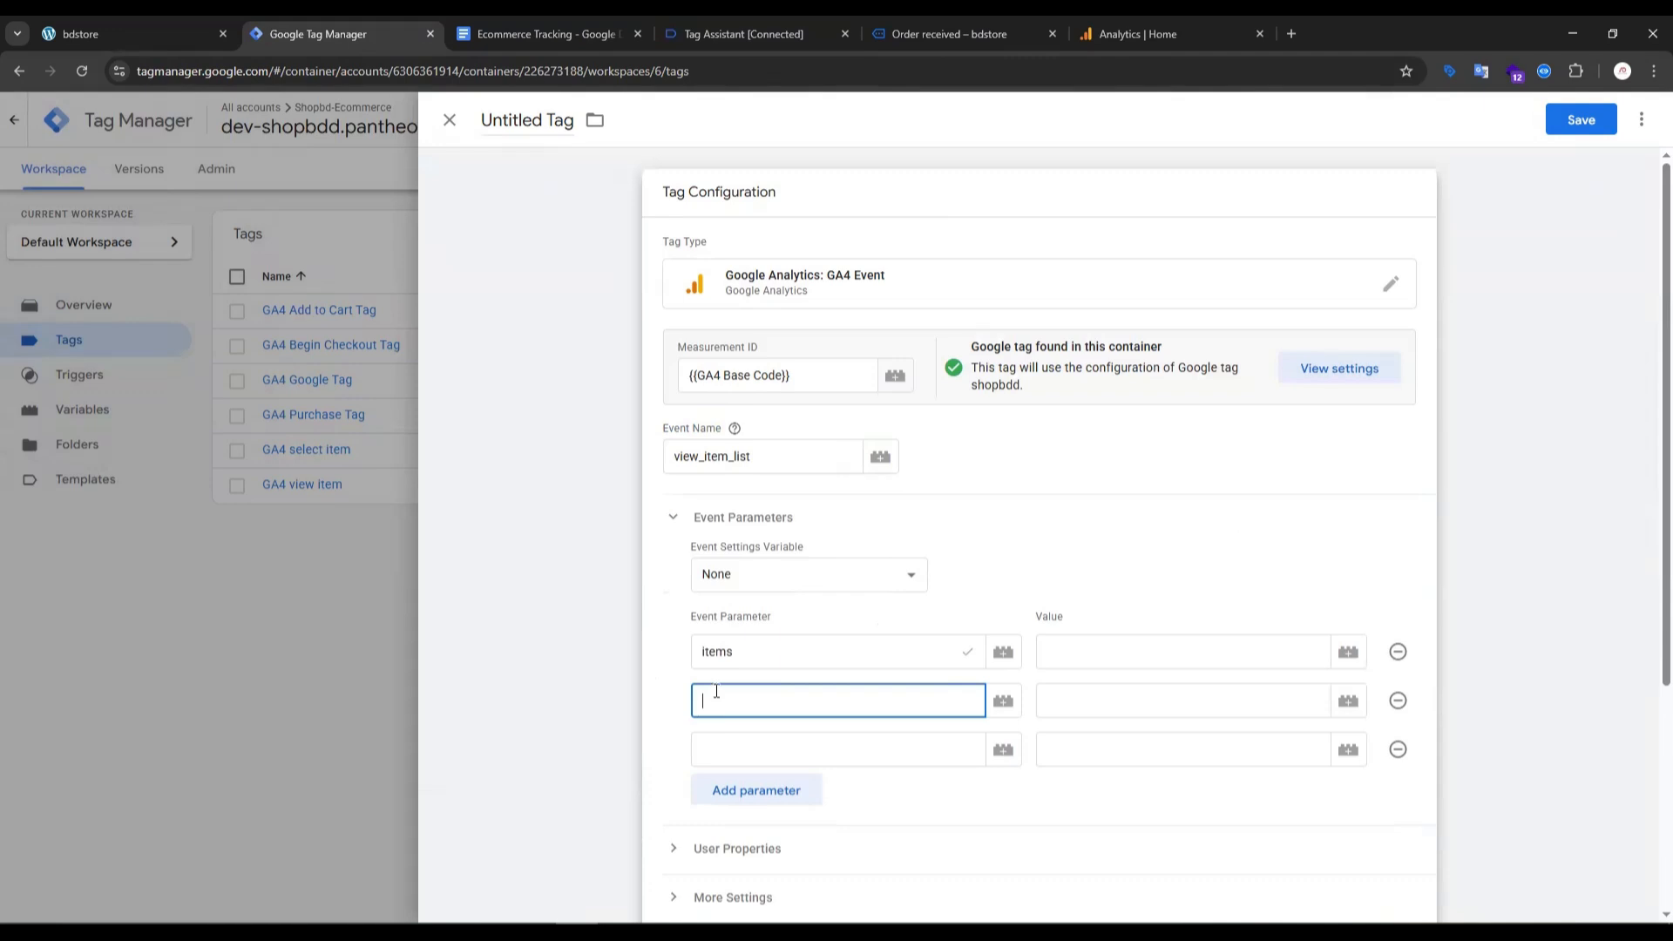
- Copy "item_id" from the setup guide's view_item_list table and enter it as the third event parameter
{"action": "left_click", "coordinate": [731, 749]}
{"action": "left_click", "coordinate": [566, 33]}
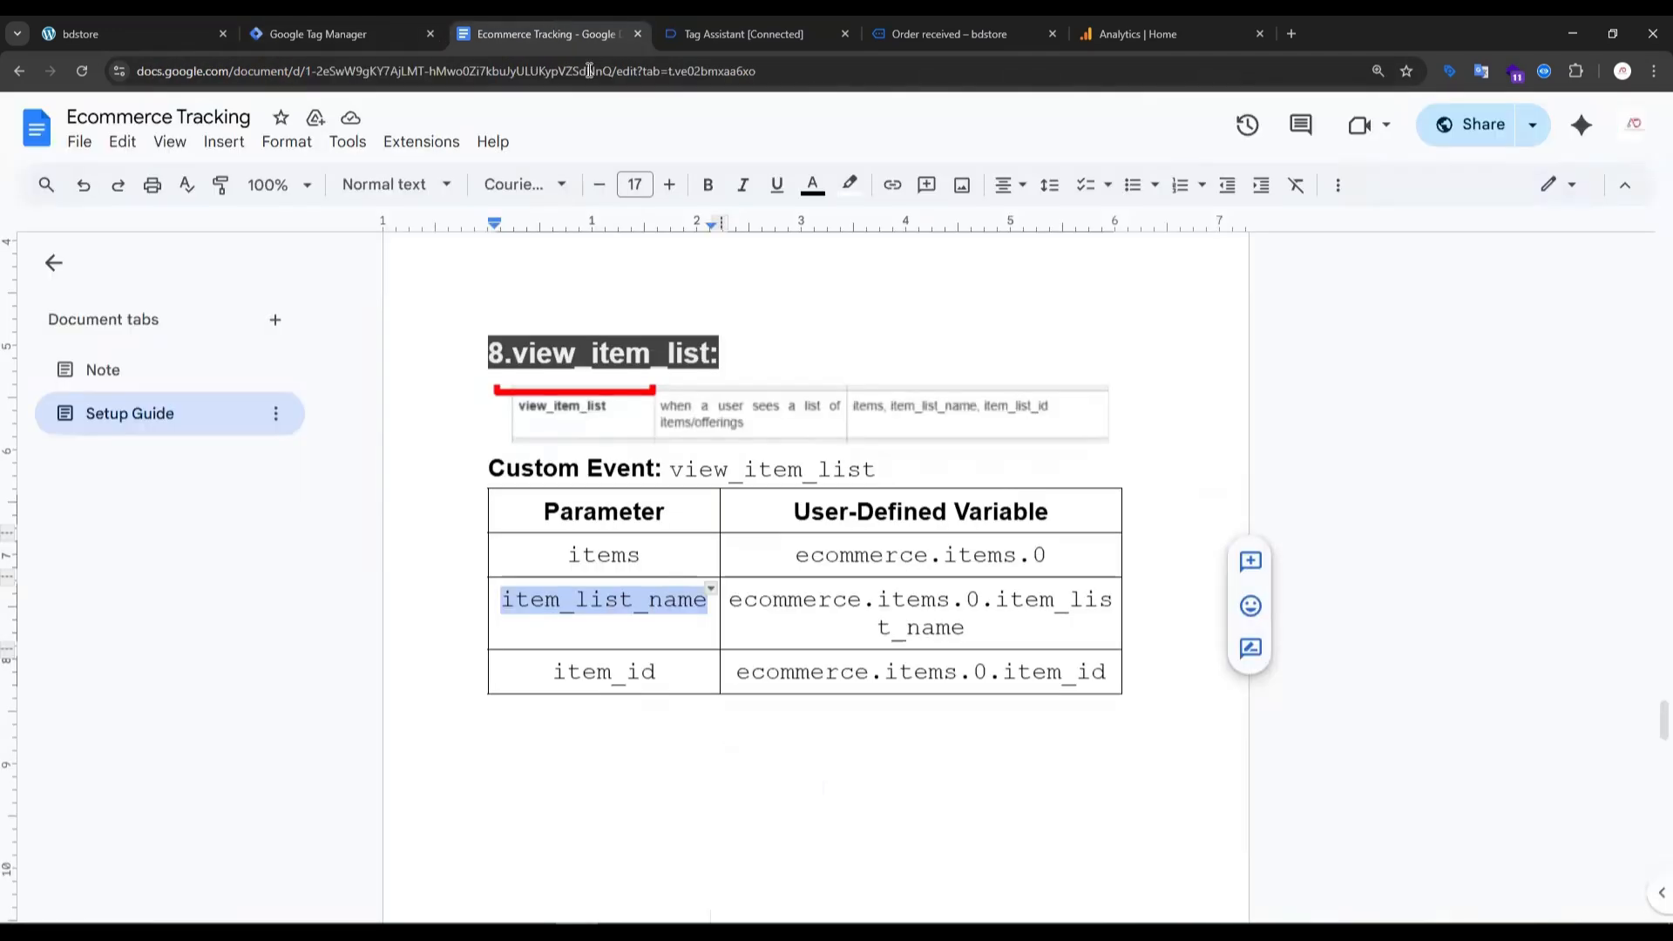
{"action": "double_click", "coordinate": [643, 673]}
{"action": "key", "text": "ctrl+c"}
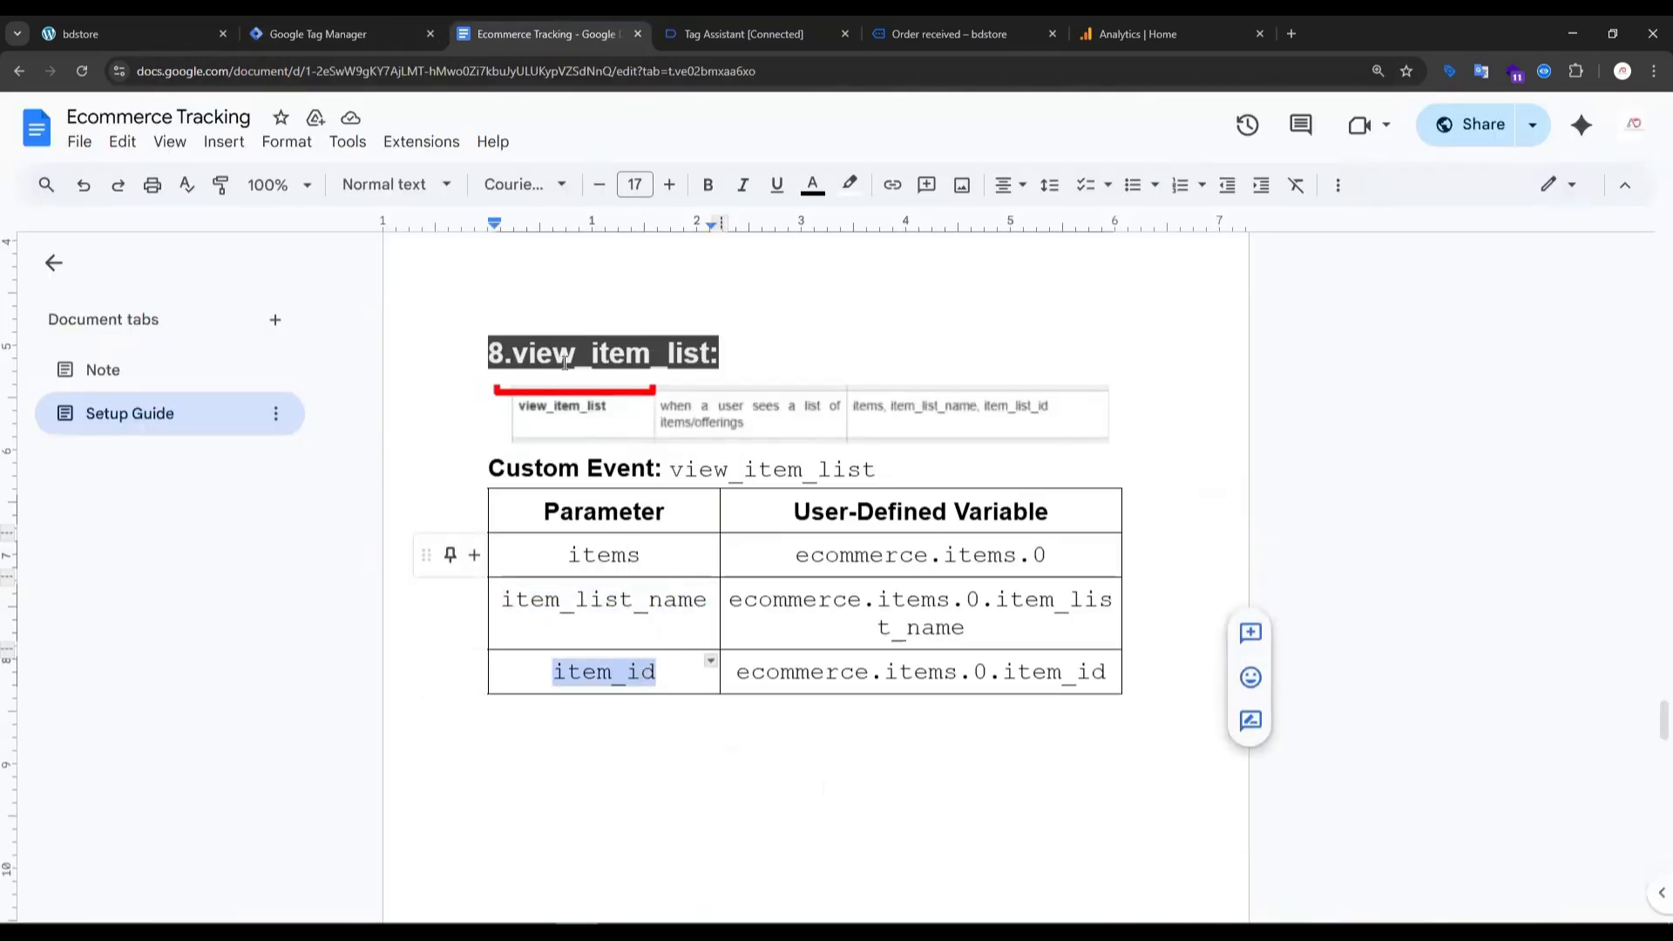
{"action": "left_click", "coordinate": [314, 33]}
{"action": "key", "text": "ctrl+v"}
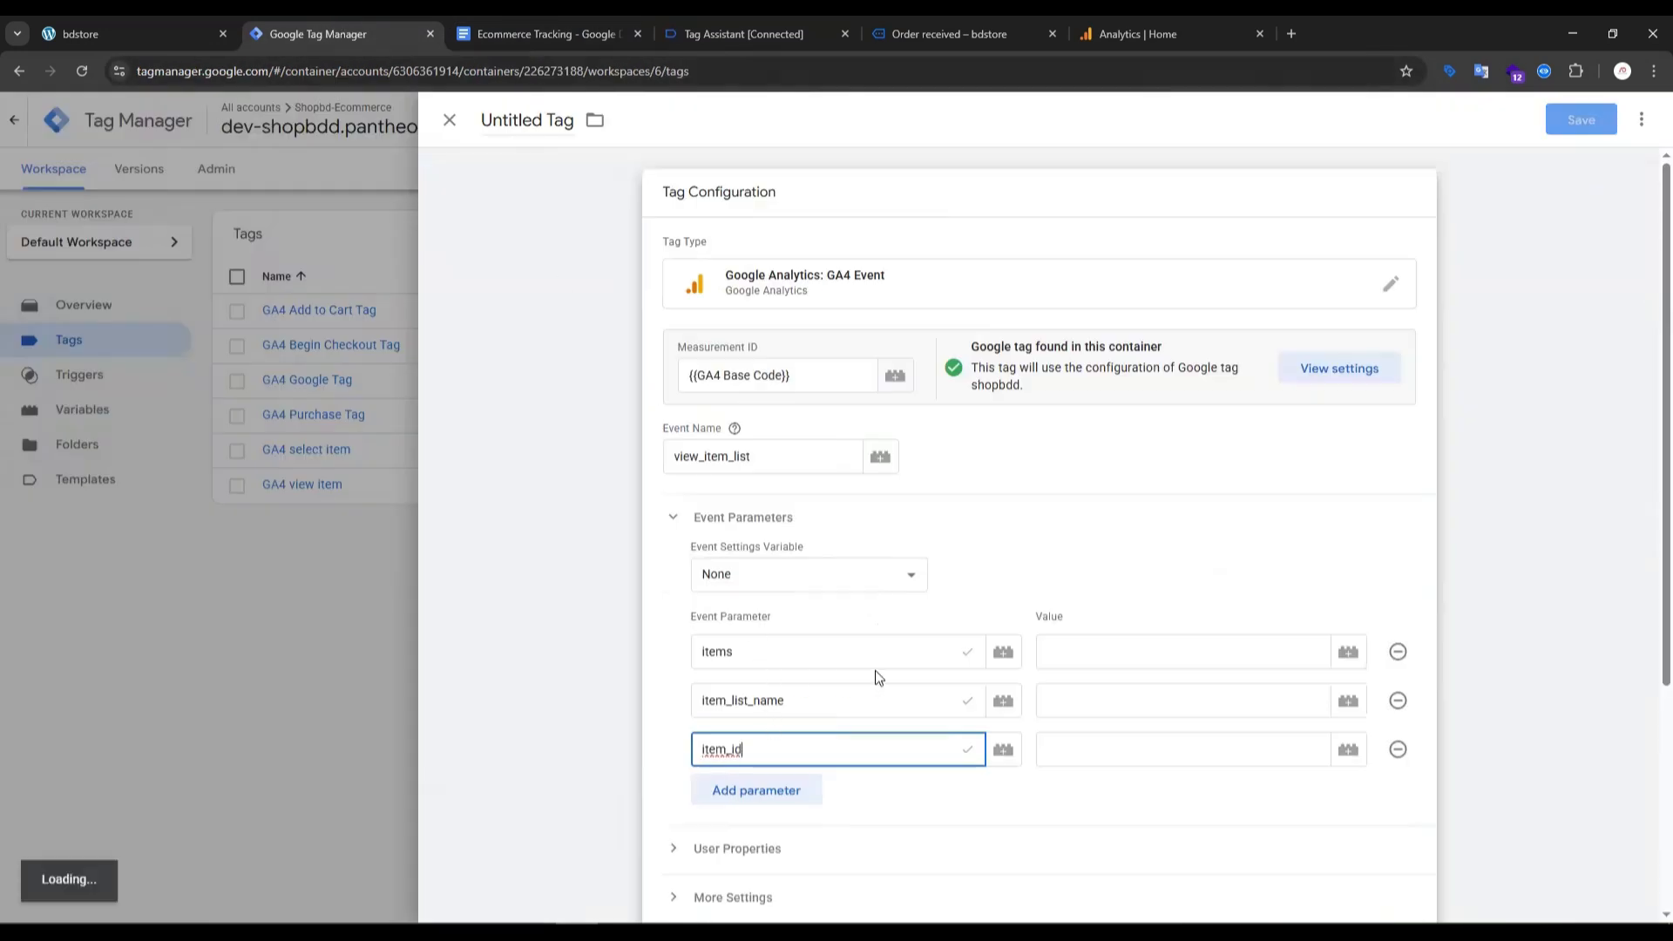
- Set the parameter values to {{dlv-item}} for items, {{item_list_name}} for item_list_name and {{dlv-item_id}} for item_id
{"action": "scroll", "coordinate": [1081, 566], "scroll_direction": "down", "scroll_amount": 2}
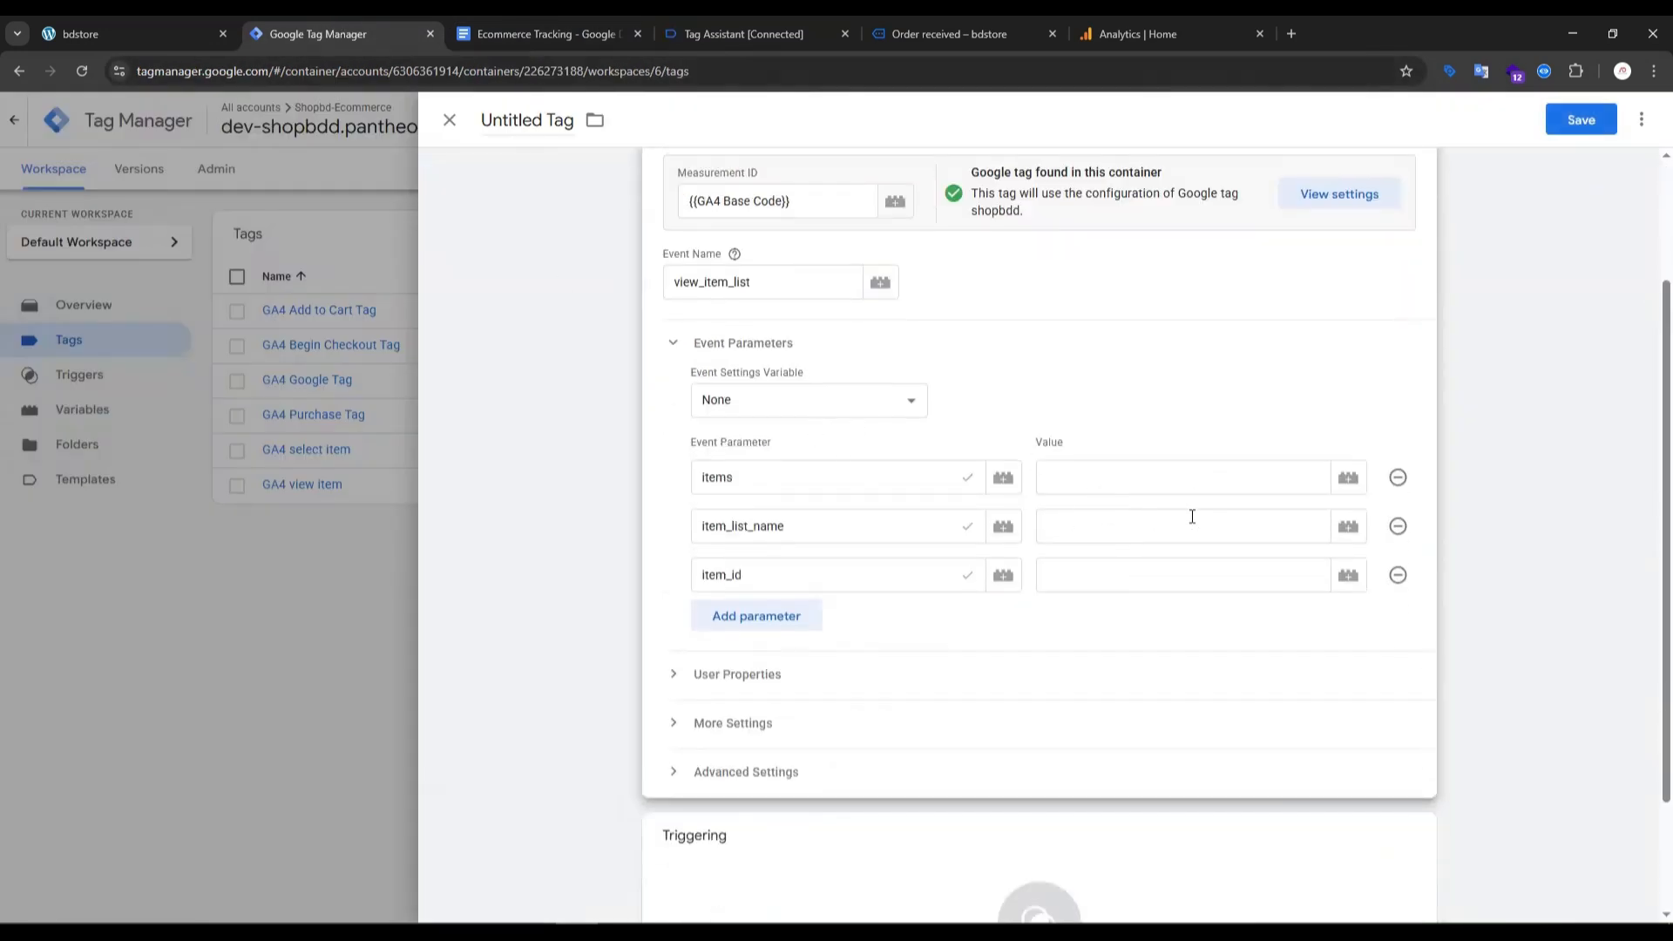
{"action": "left_click", "coordinate": [1347, 479]}
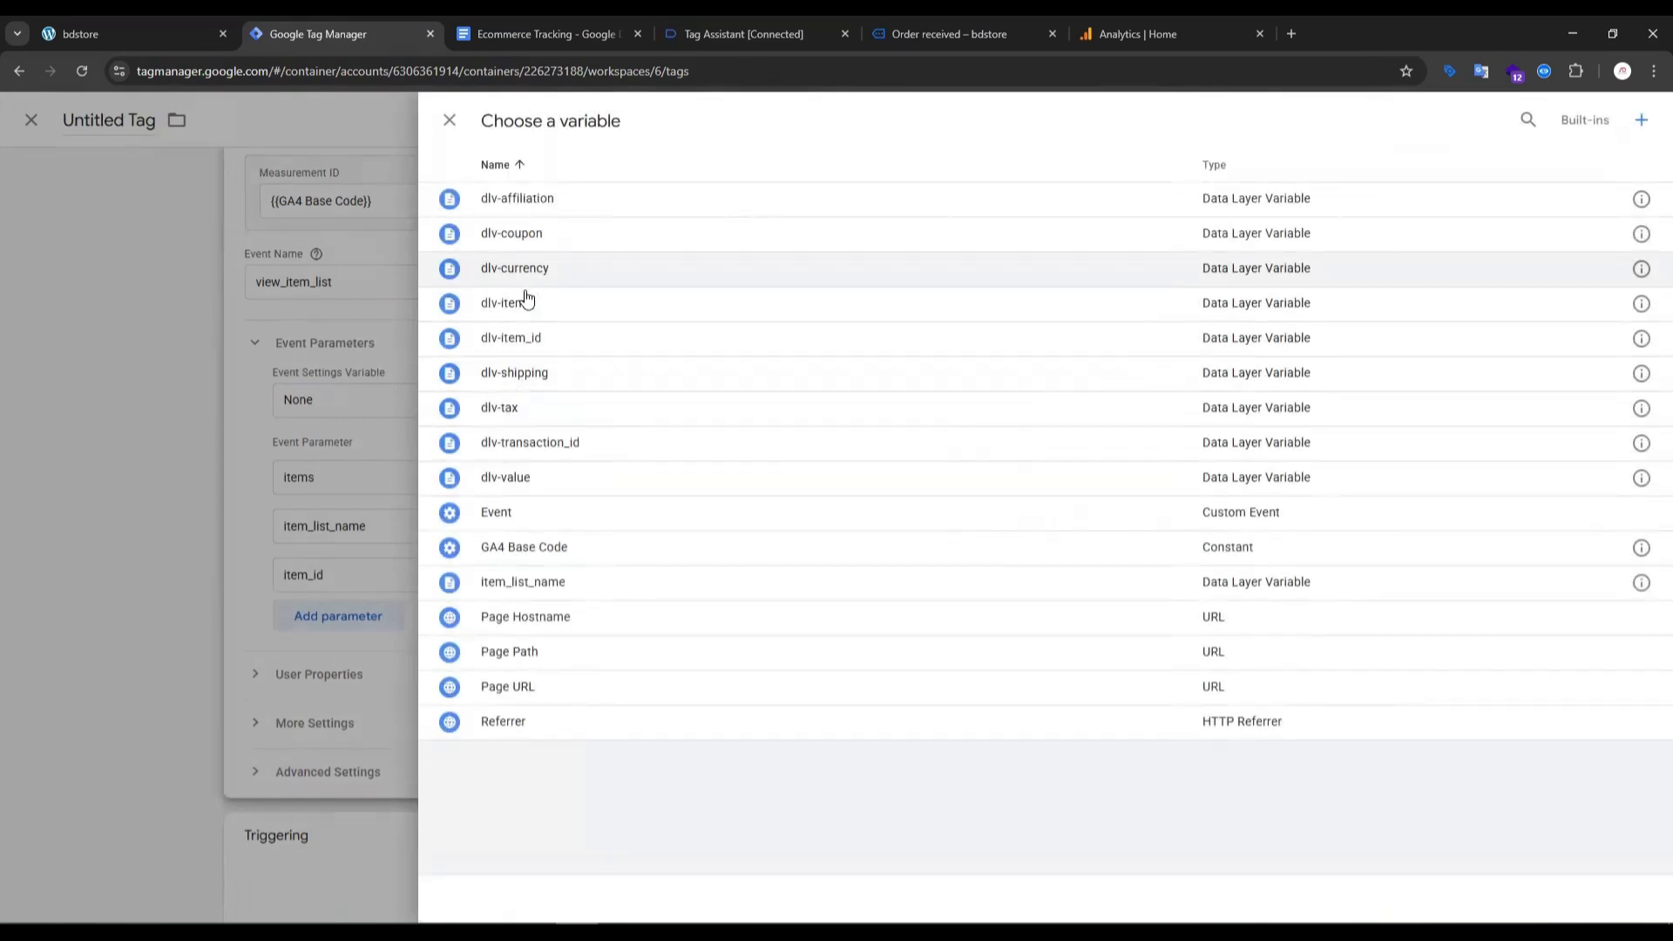
{"action": "left_click", "coordinate": [527, 302]}
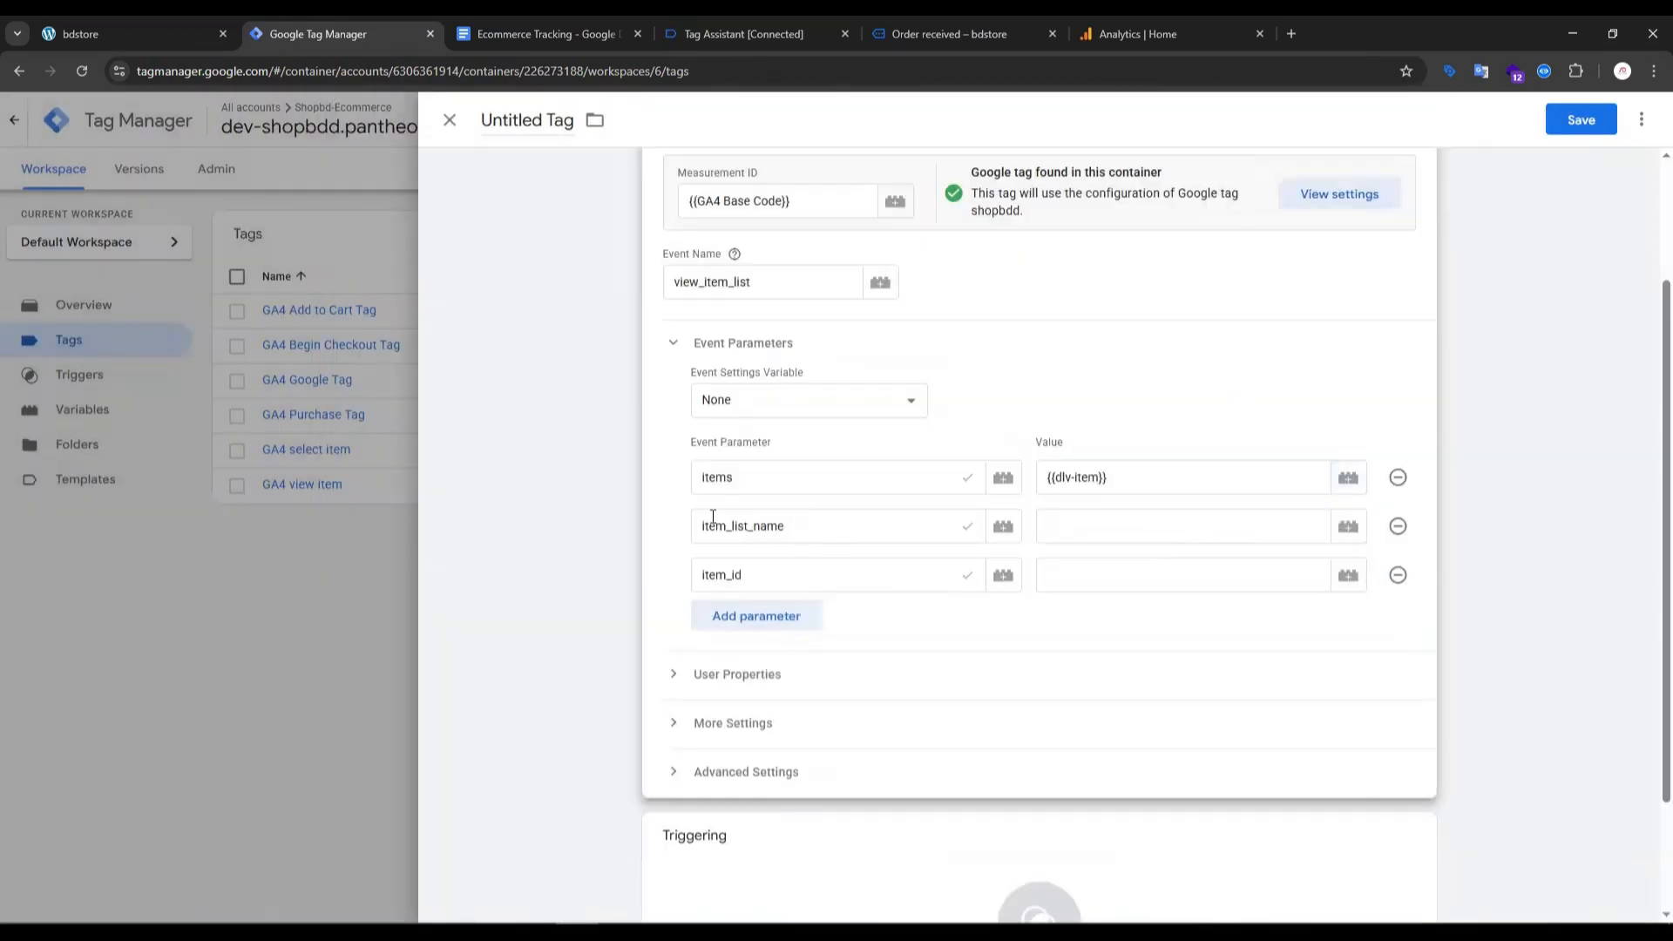
{"action": "left_click", "coordinate": [1348, 526]}
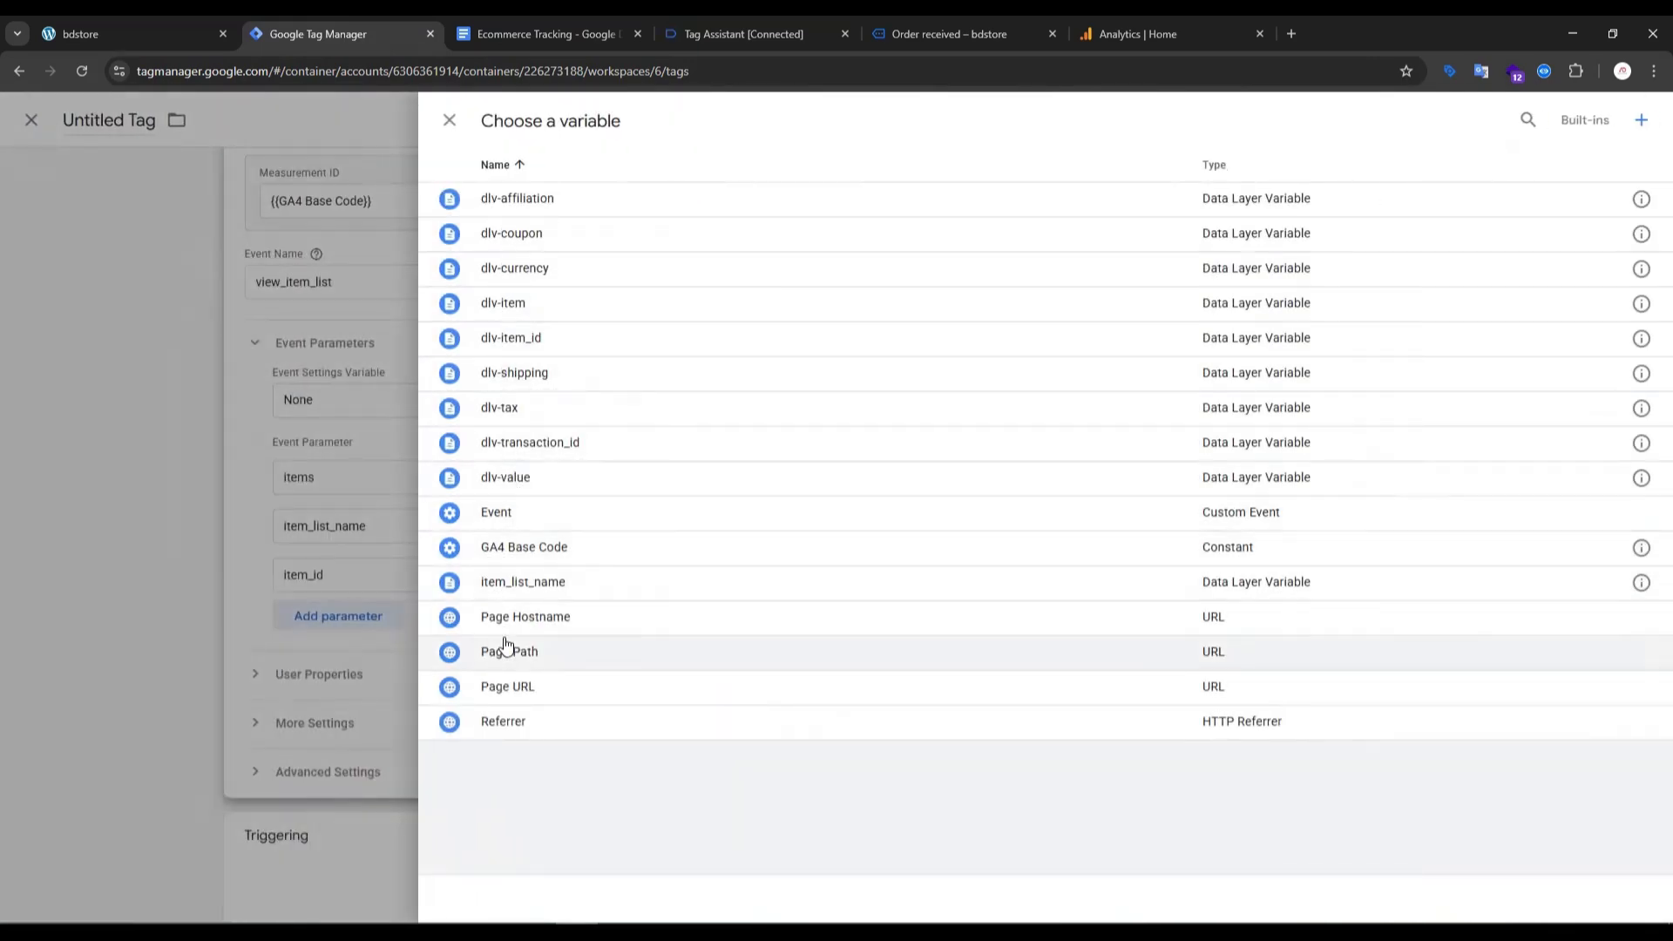
{"action": "left_click", "coordinate": [512, 591]}
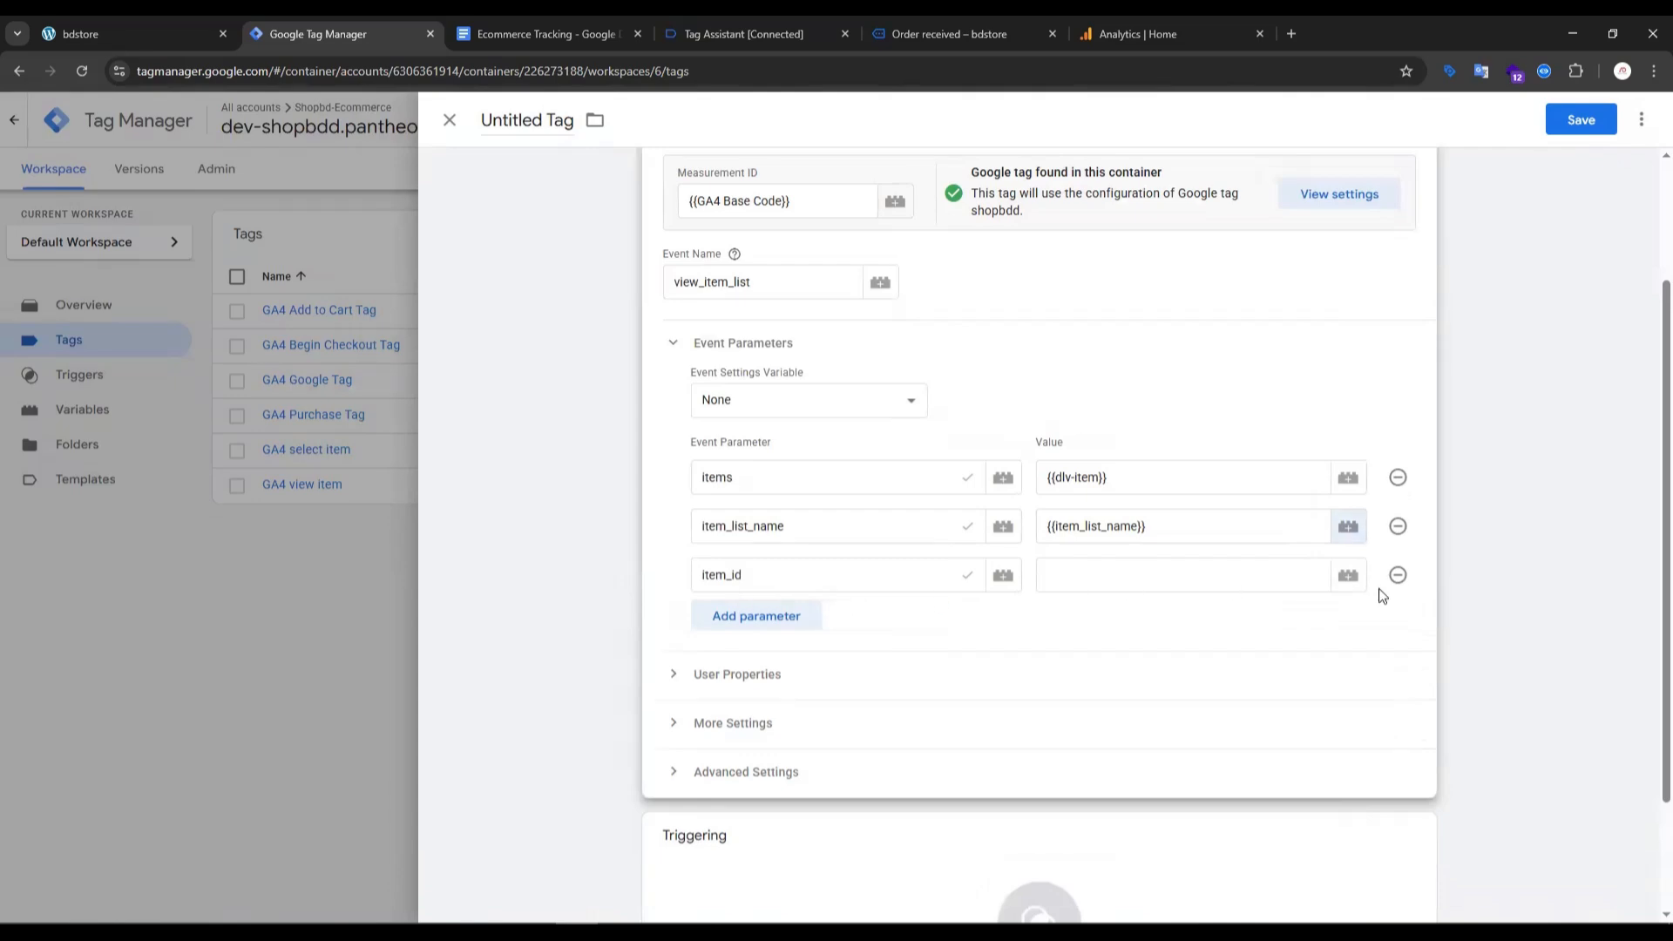
{"action": "left_click", "coordinate": [1348, 577]}
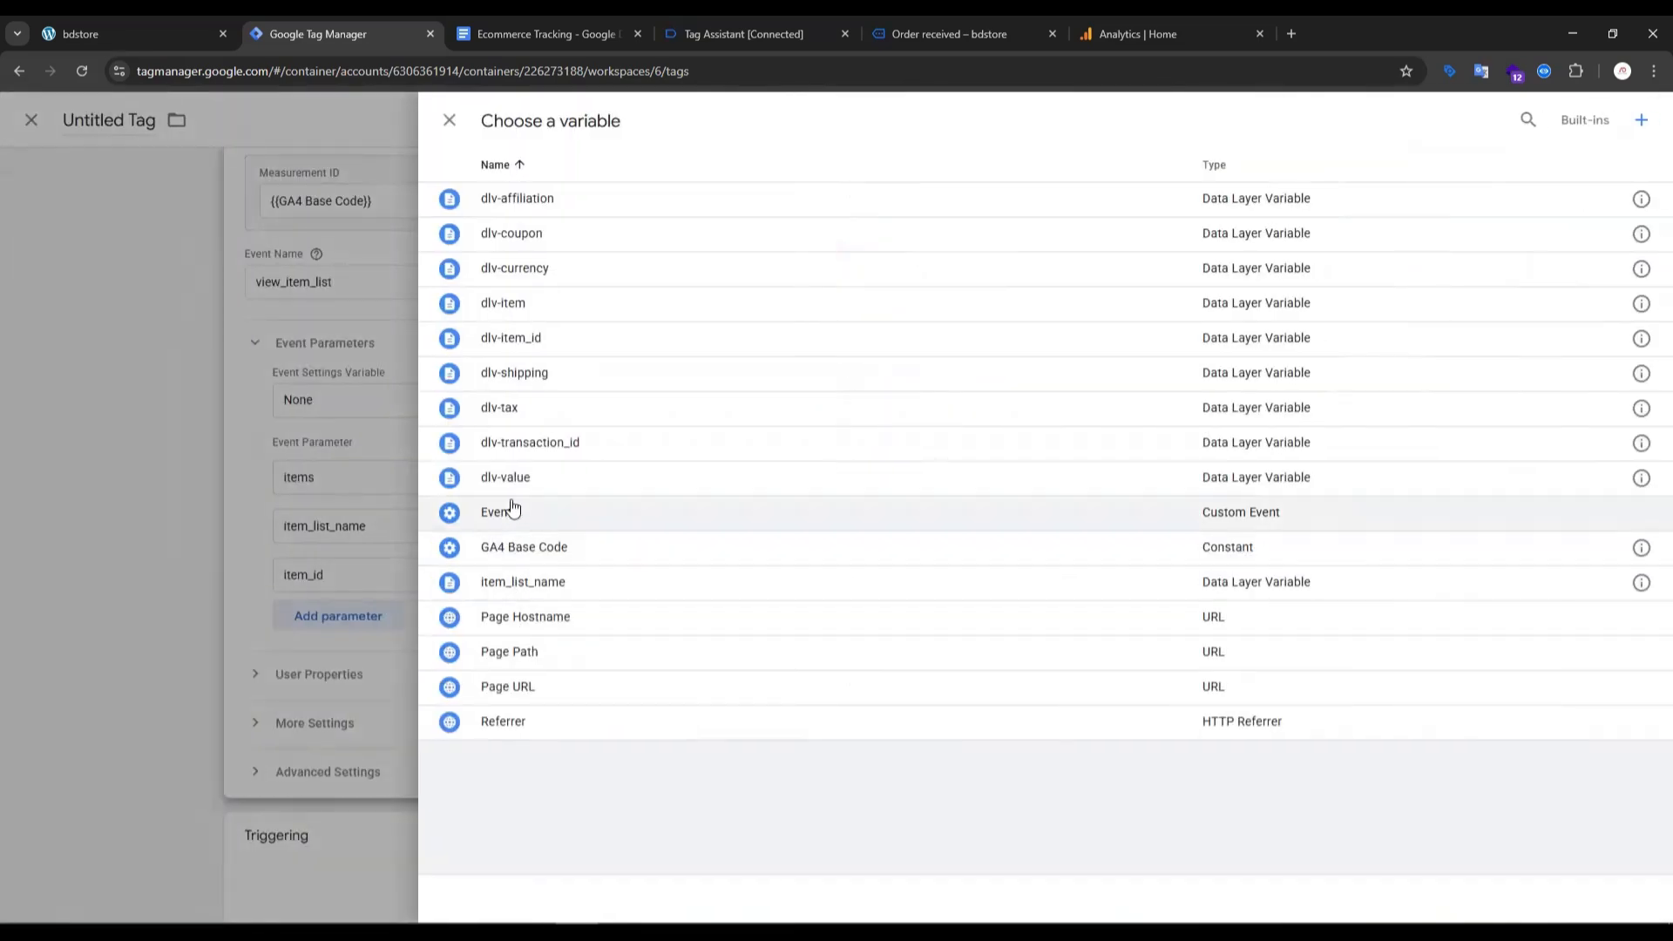
{"action": "left_click", "coordinate": [535, 348]}
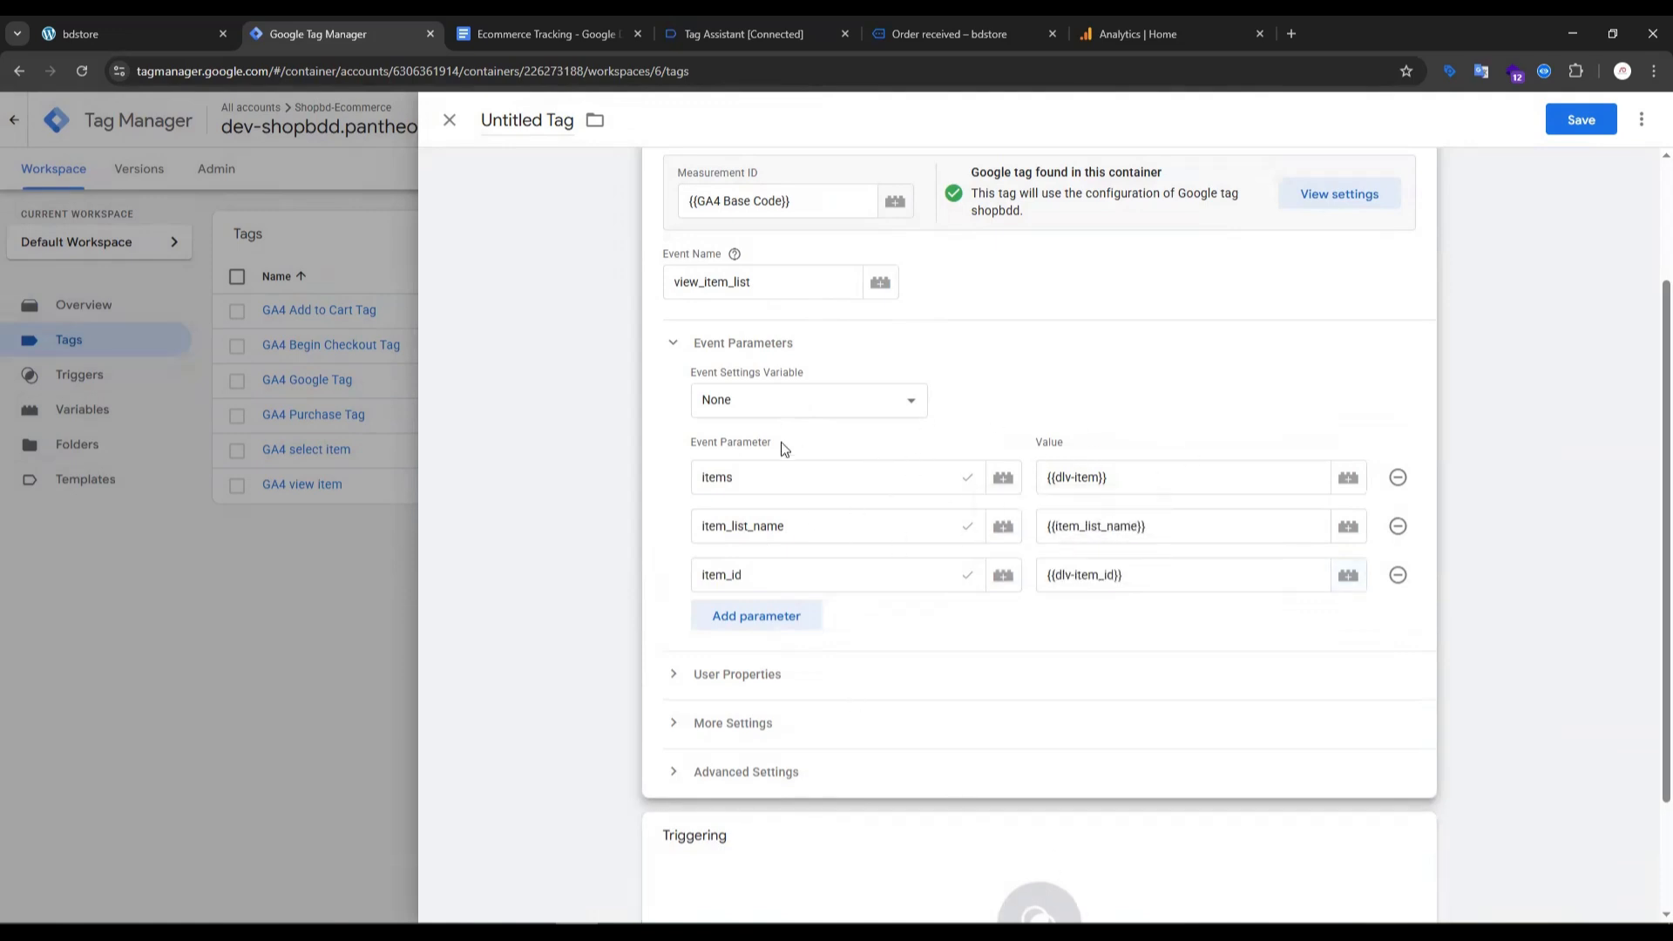
- Assign the view_item_list custom event as the tag's firing trigger
{"action": "scroll", "coordinate": [1108, 750], "scroll_direction": "down", "scroll_amount": 2}
{"action": "left_click", "coordinate": [1108, 750]}
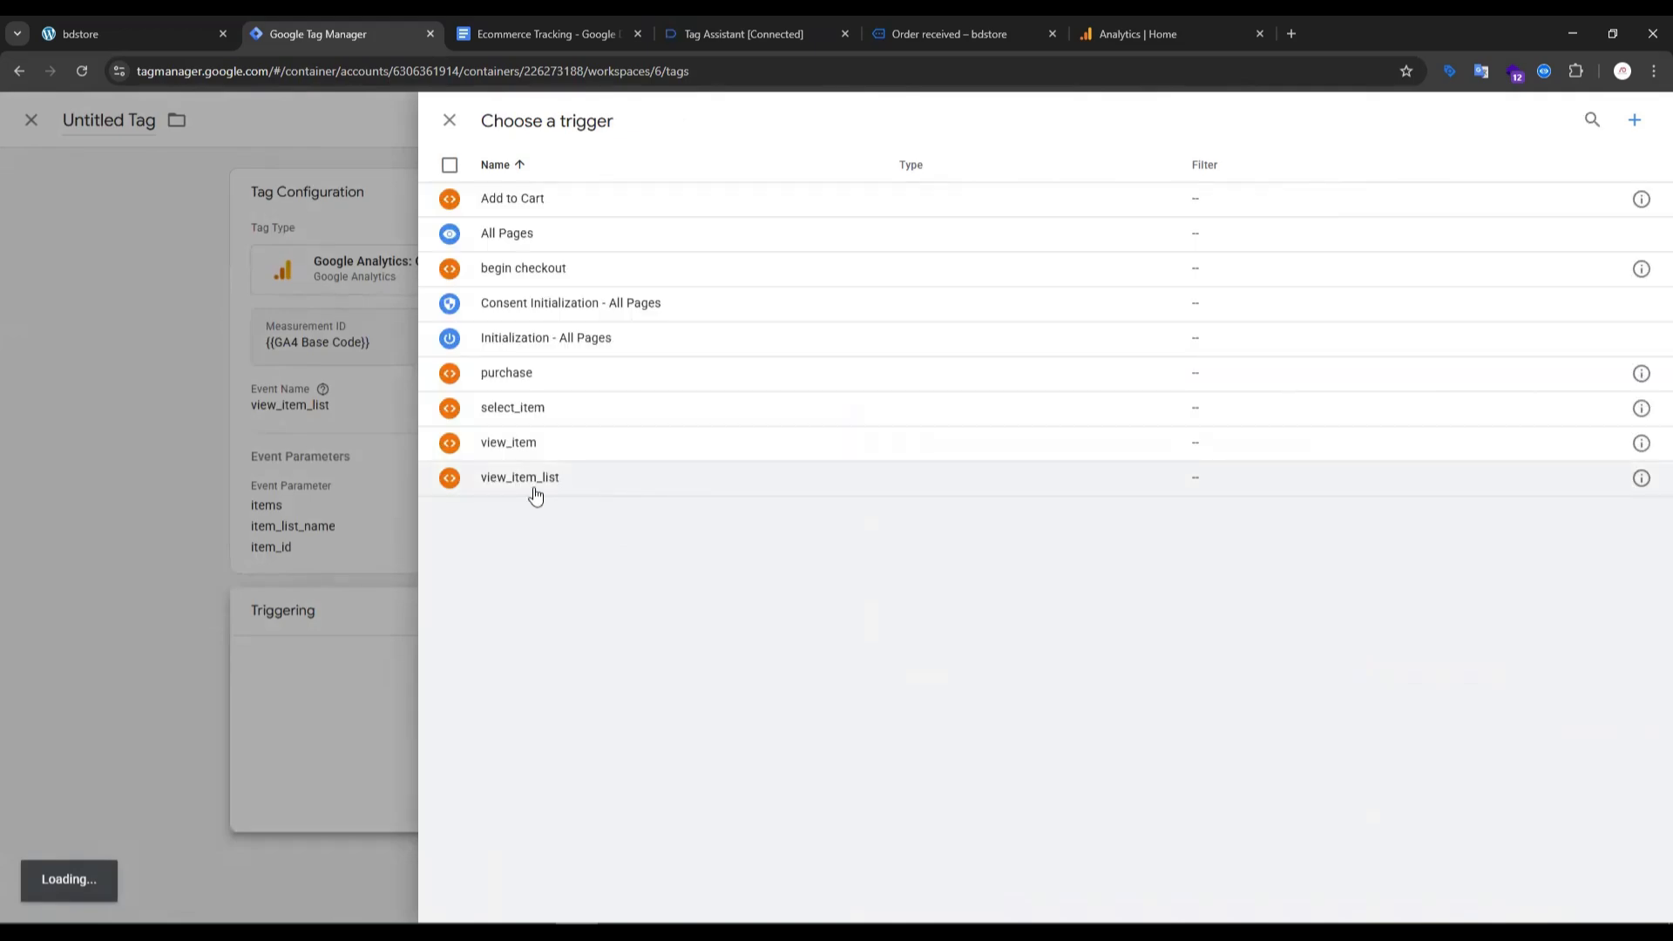
{"action": "left_click", "coordinate": [684, 493]}
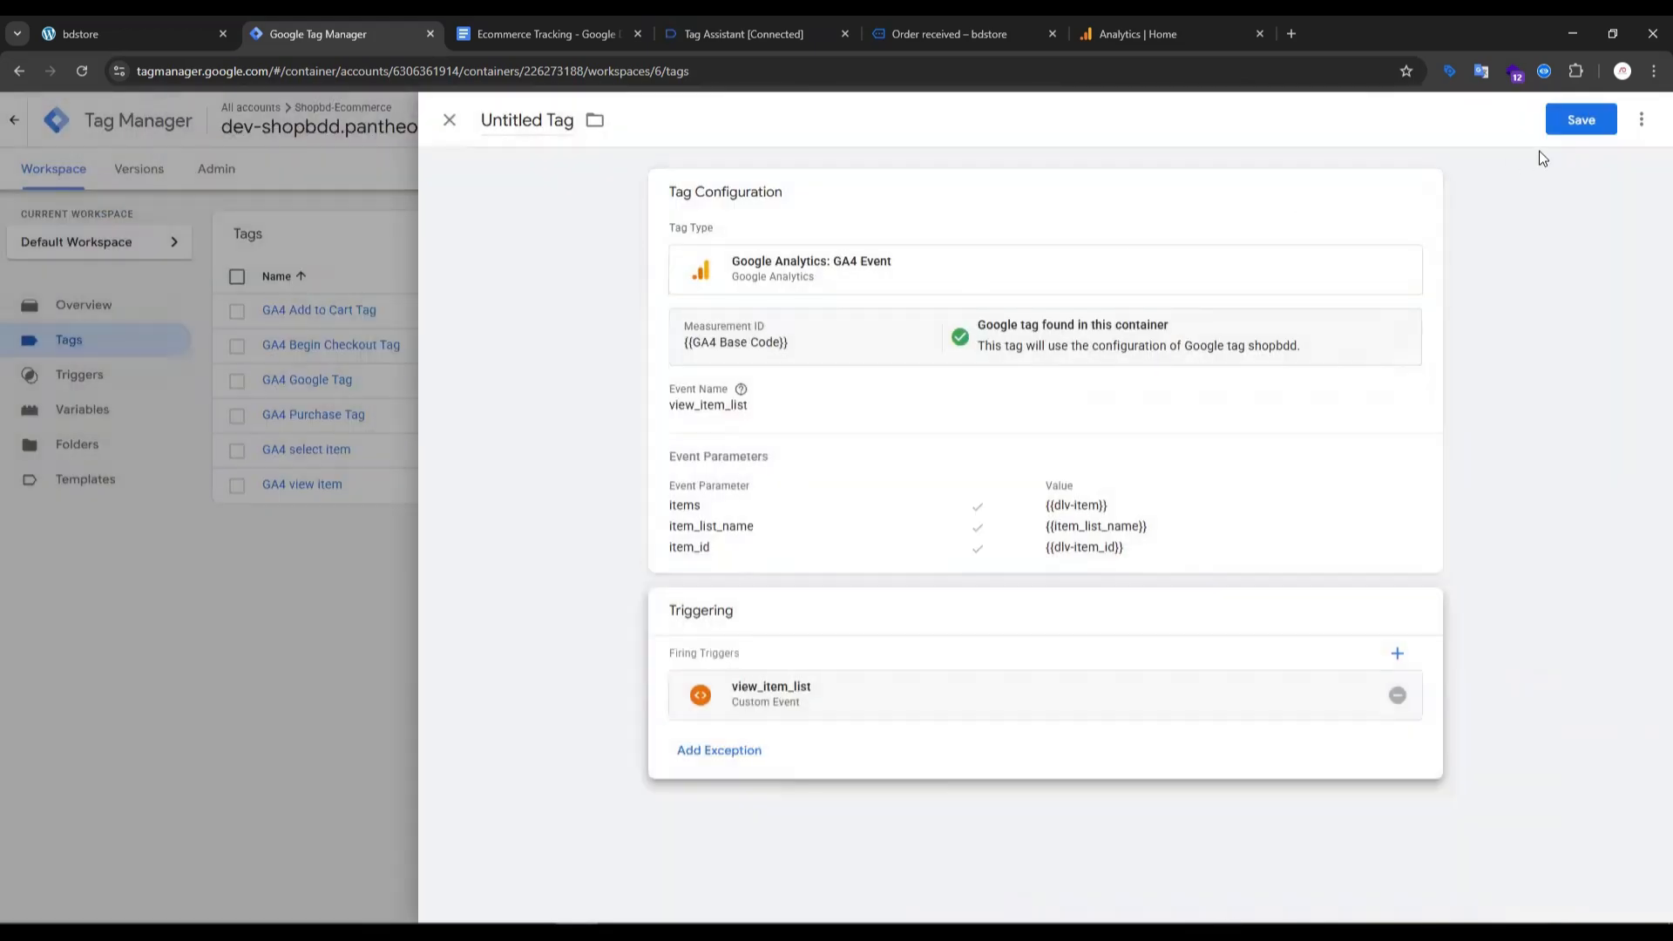
- Save the new tag under the name "GA4 view item list"
{"action": "left_click", "coordinate": [1579, 122]}
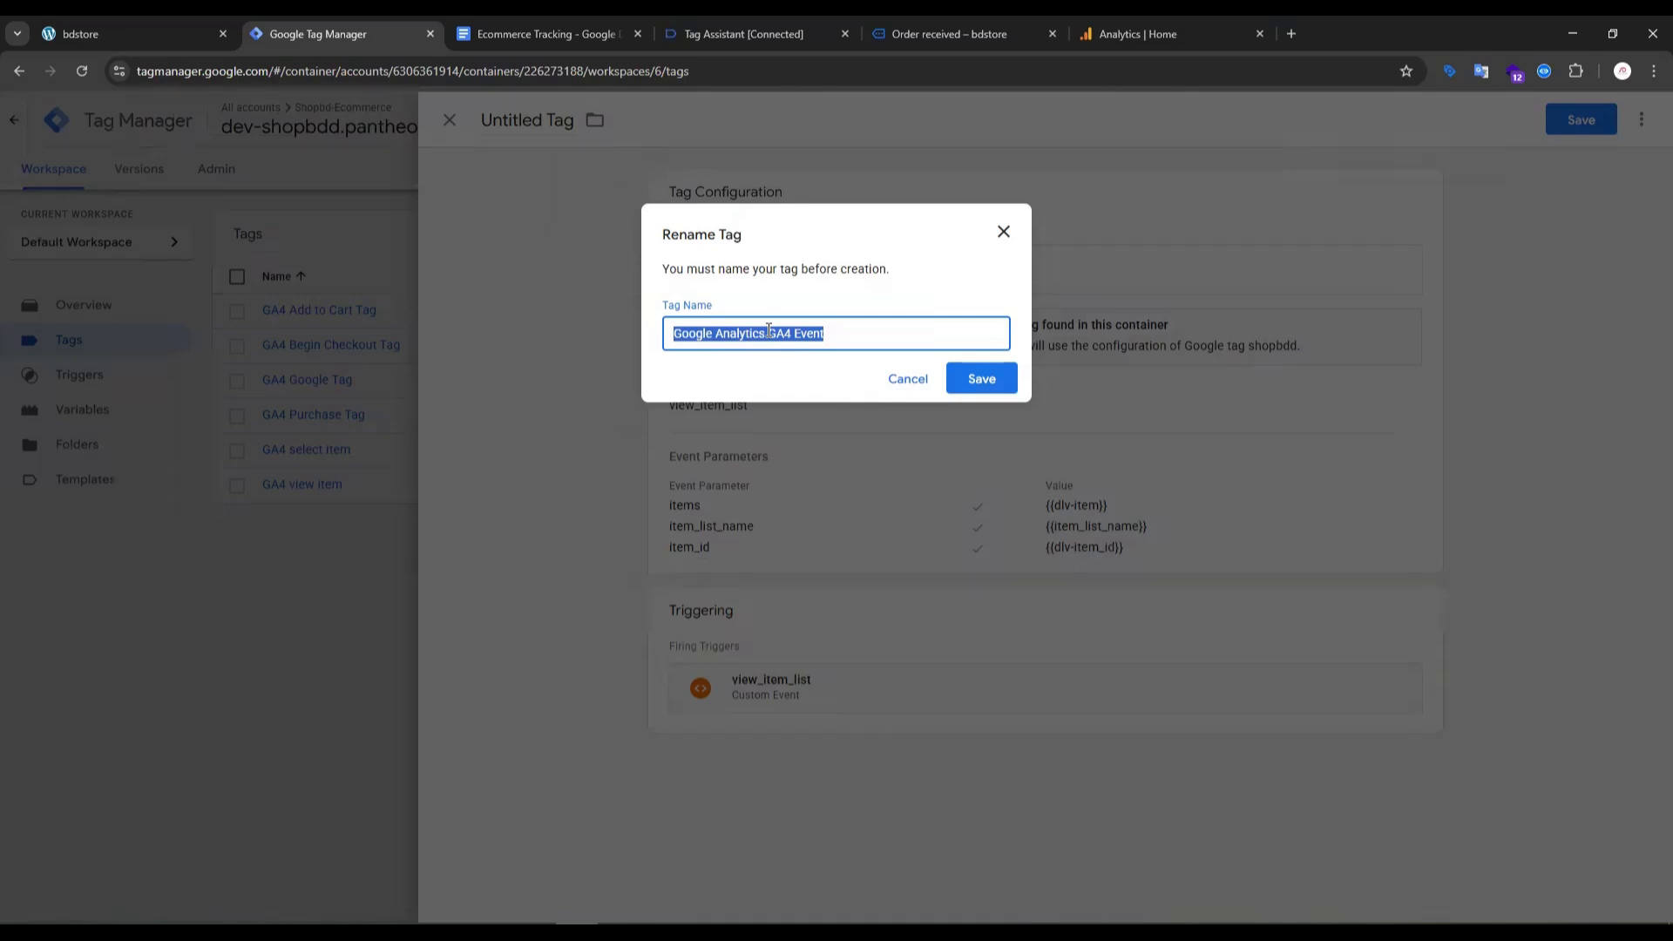
{"action": "left_click_drag", "start_coordinate": [791, 334], "coordinate": [559, 353]}
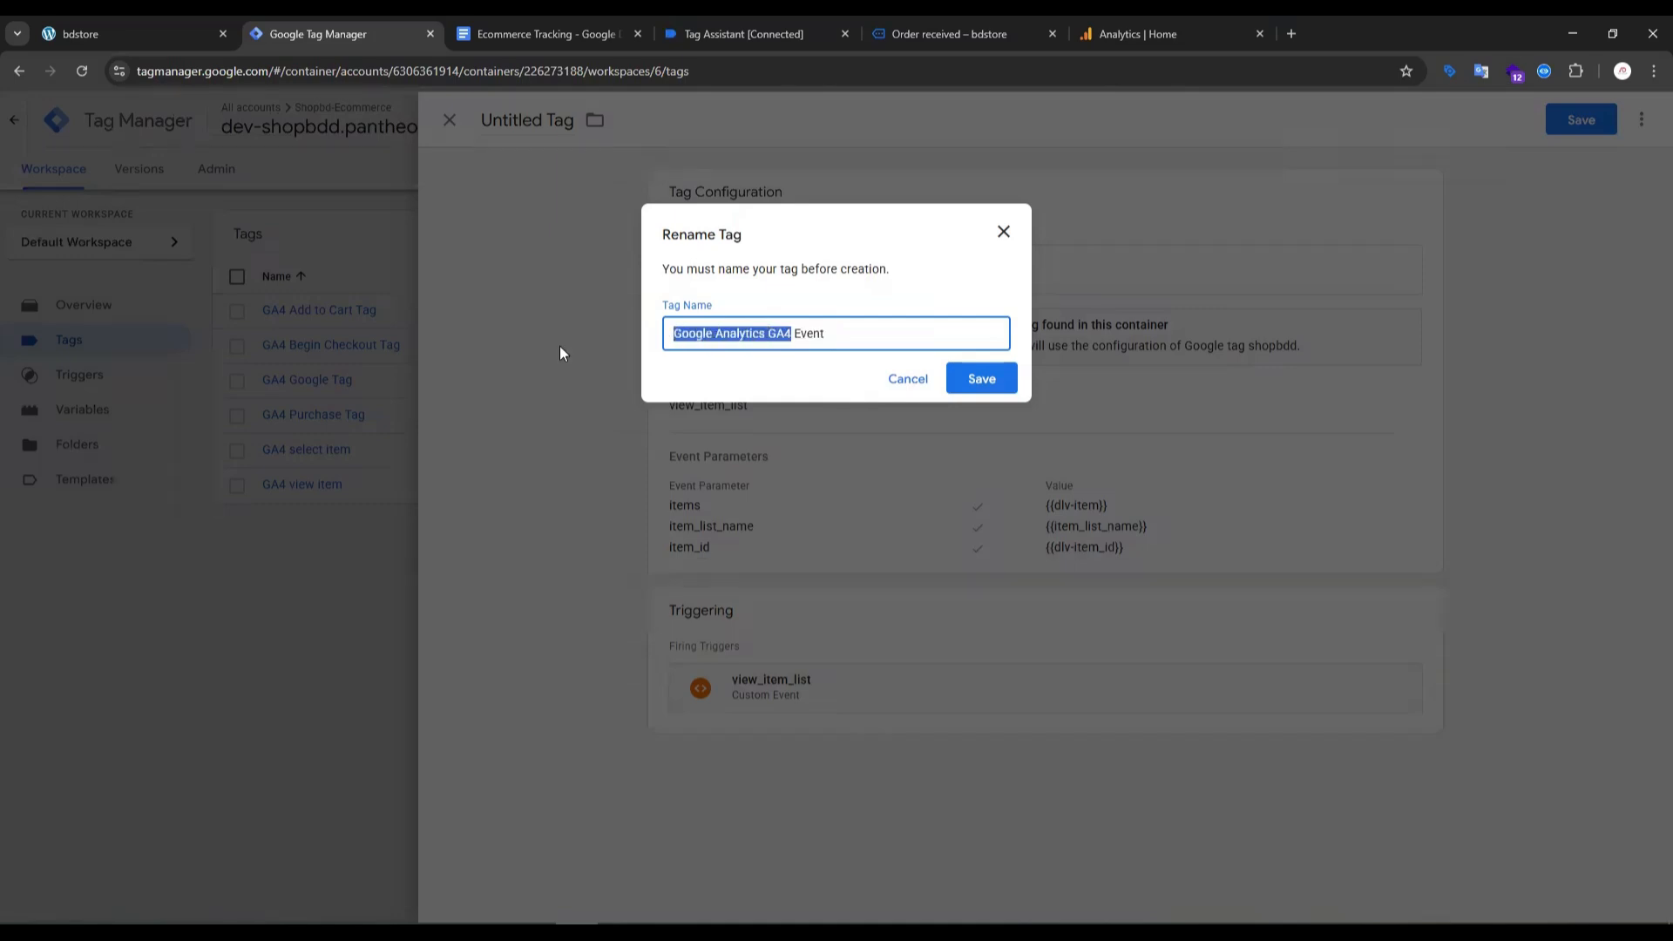
{"action": "triple_click", "coordinate": [765, 328]}
{"action": "left_click_drag", "start_coordinate": [791, 333], "coordinate": [621, 333]}
{"action": "triple_click", "coordinate": [795, 324]}
{"action": "left_click", "coordinate": [772, 334]}
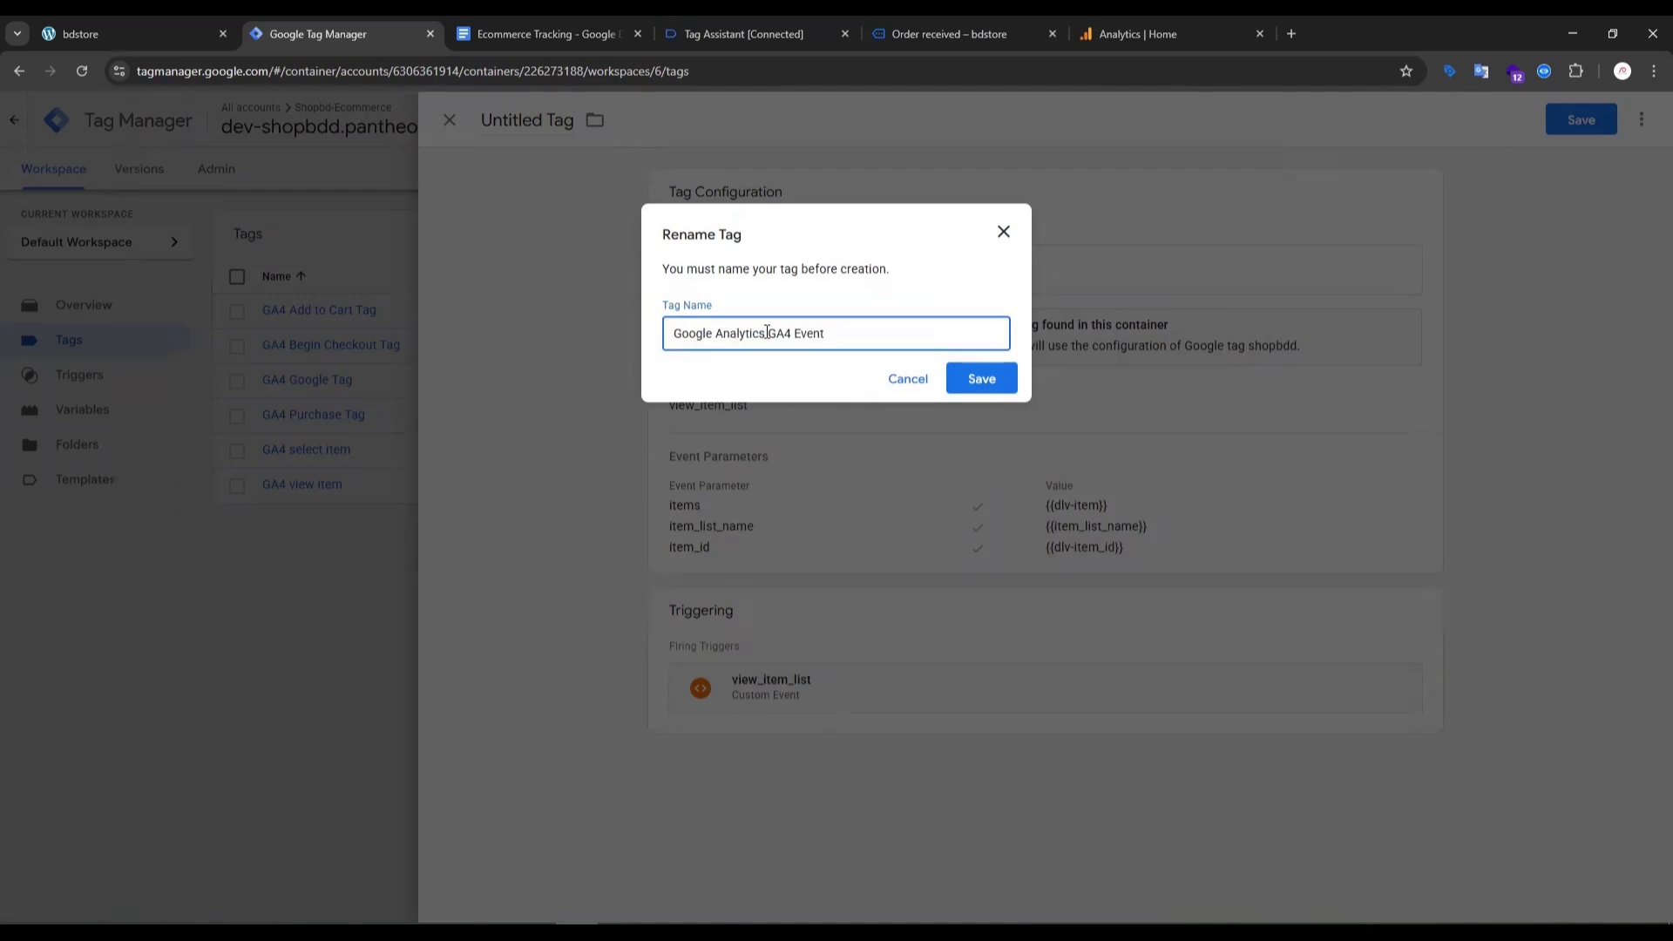
{"action": "key", "text": "BackSpace"}
{"action": "key", "text": "BackSpace"}
{"action": "key", "text": "BackSpace"}
{"action": "key", "text": "BackSpace"}
{"action": "key", "text": "BackSpace"}
{"action": "key", "text": "BackSpace"}
{"action": "key", "text": "BackSpace"}
{"action": "key", "text": "BackSpace"}
{"action": "key", "text": "BackSpace"}
{"action": "key", "text": "BackSpace"}
{"action": "key", "text": "BackSpace"}
{"action": "key", "text": "BackSpace"}
{"action": "key", "text": "BackSpace"}
{"action": "key", "text": "BackSpace"}
{"action": "key", "text": "BackSpace"}
{"action": "key", "text": "BackSpace"}
{"action": "key", "text": "BackSpace"}
{"action": "left_click_drag", "start_coordinate": [702, 331], "coordinate": [814, 328]}
{"action": "key", "text": "BackSpace"}
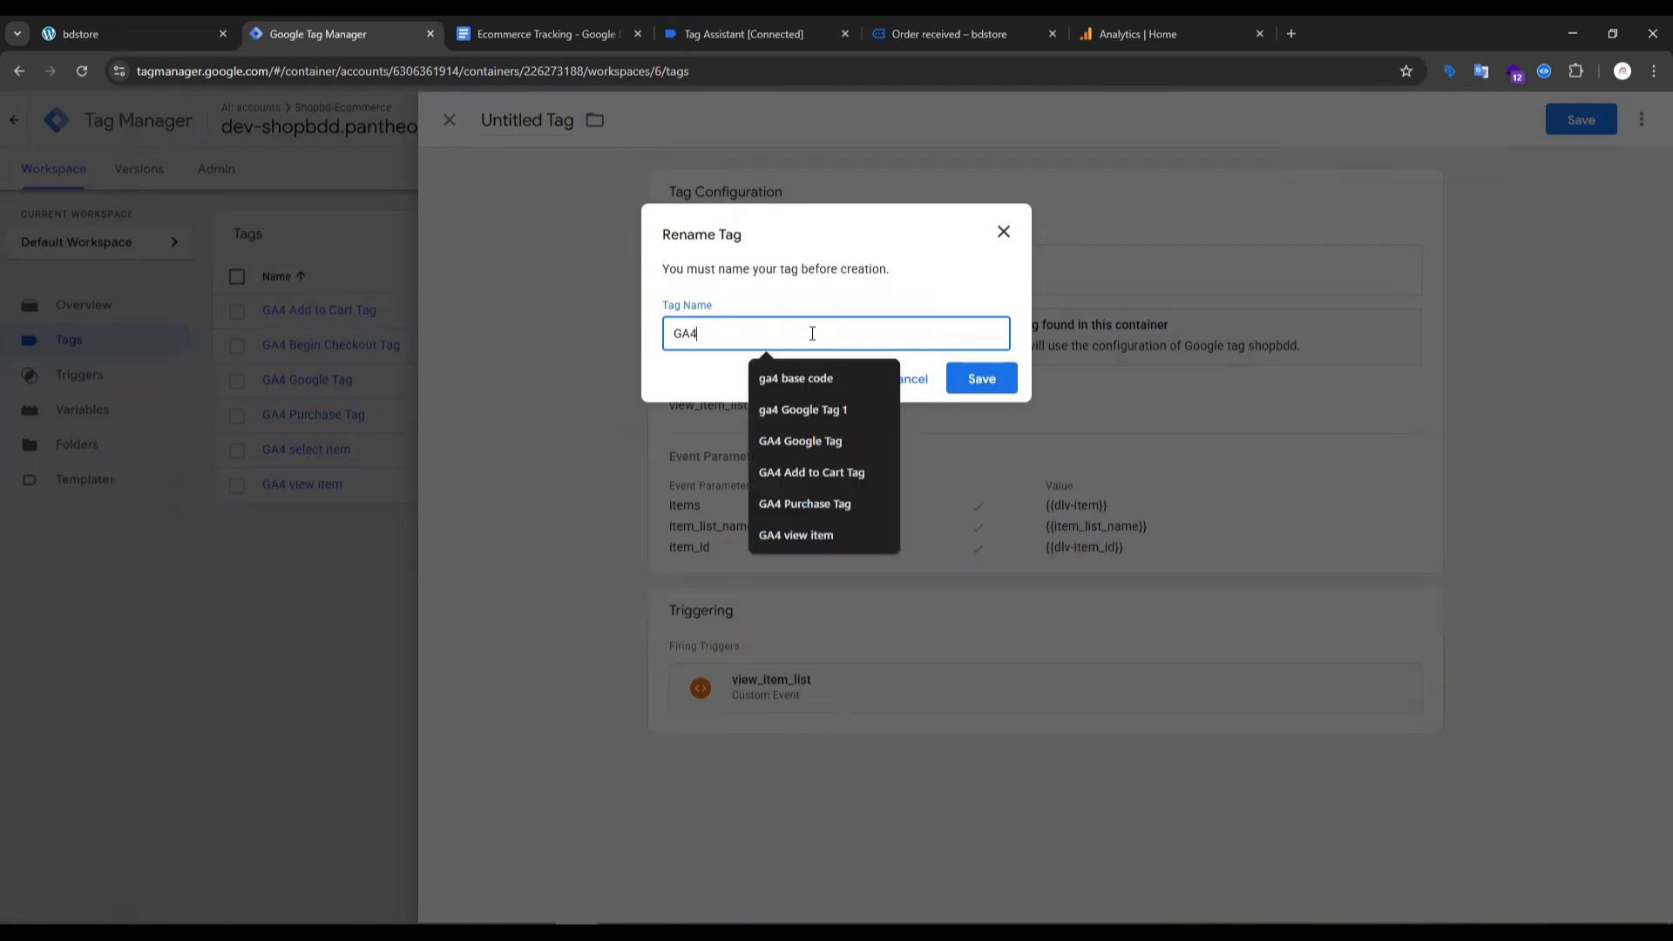
{"action": "type", "text": "view it"}
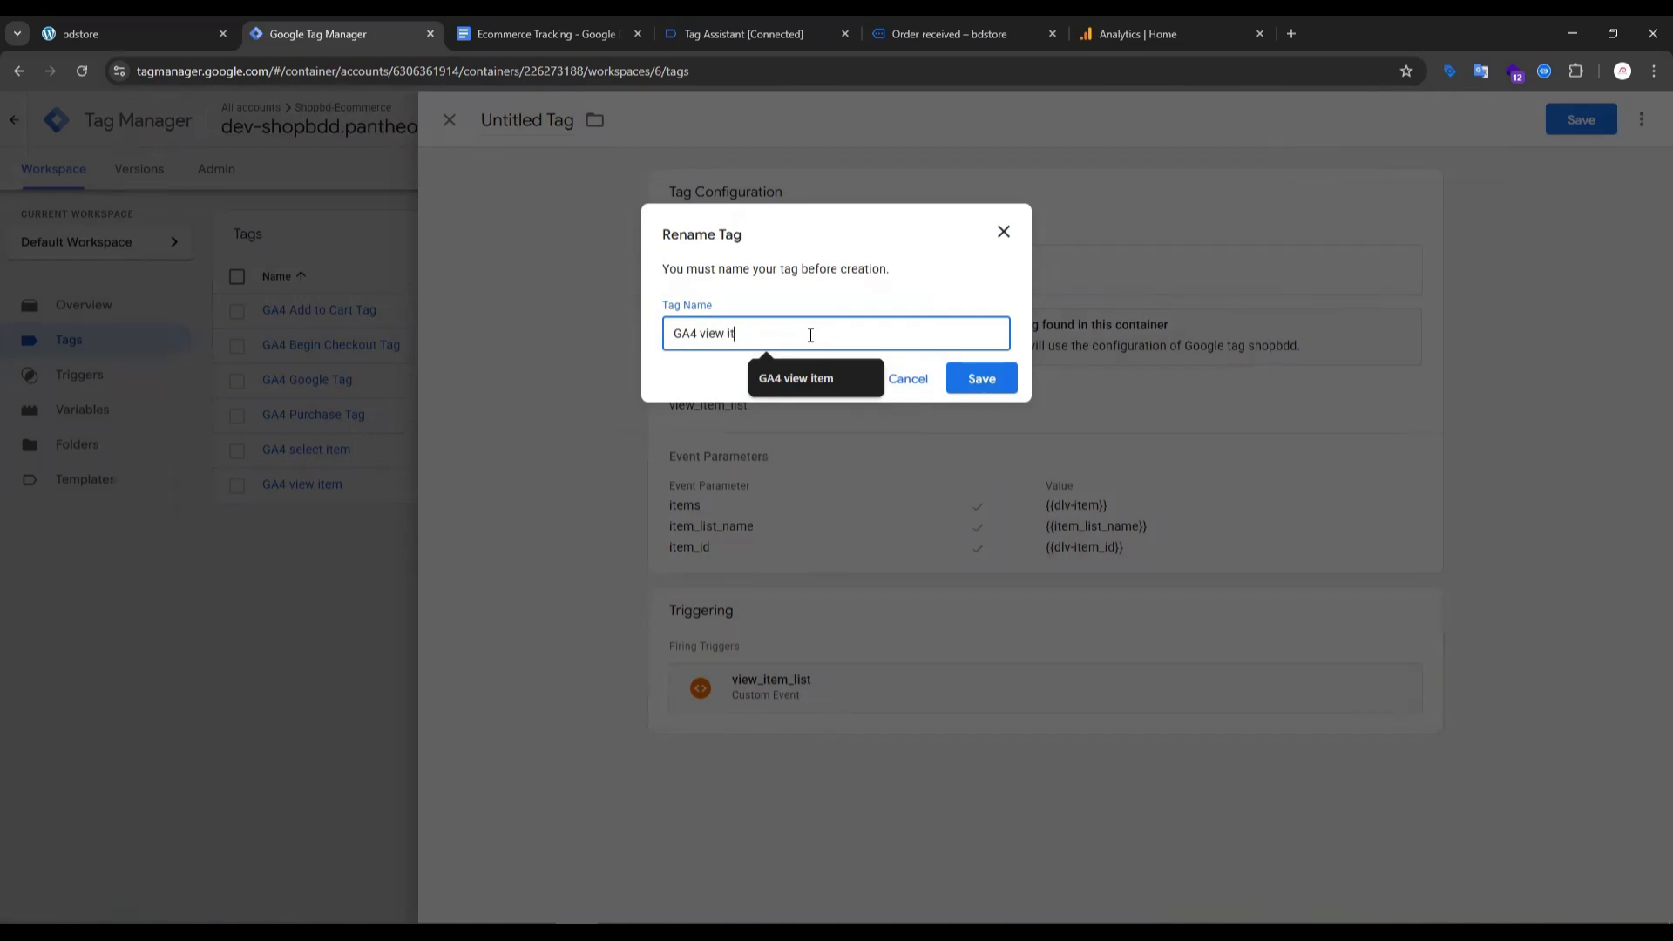
{"action": "type", "text": "em list"}
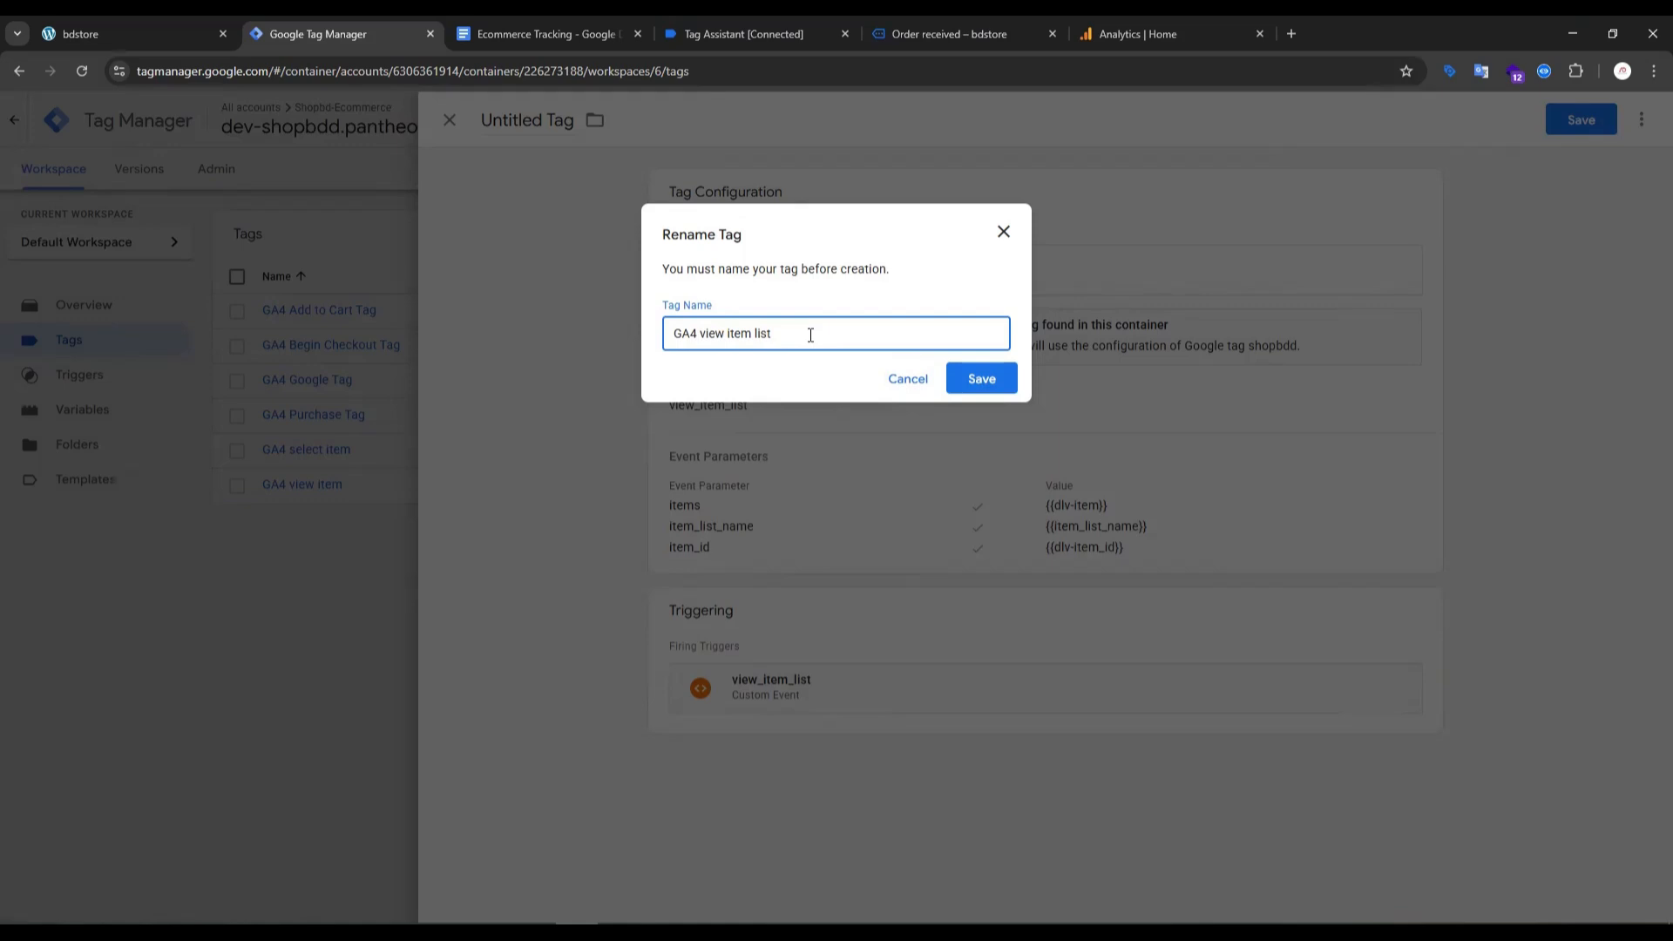
{"action": "left_click", "coordinate": [980, 378]}
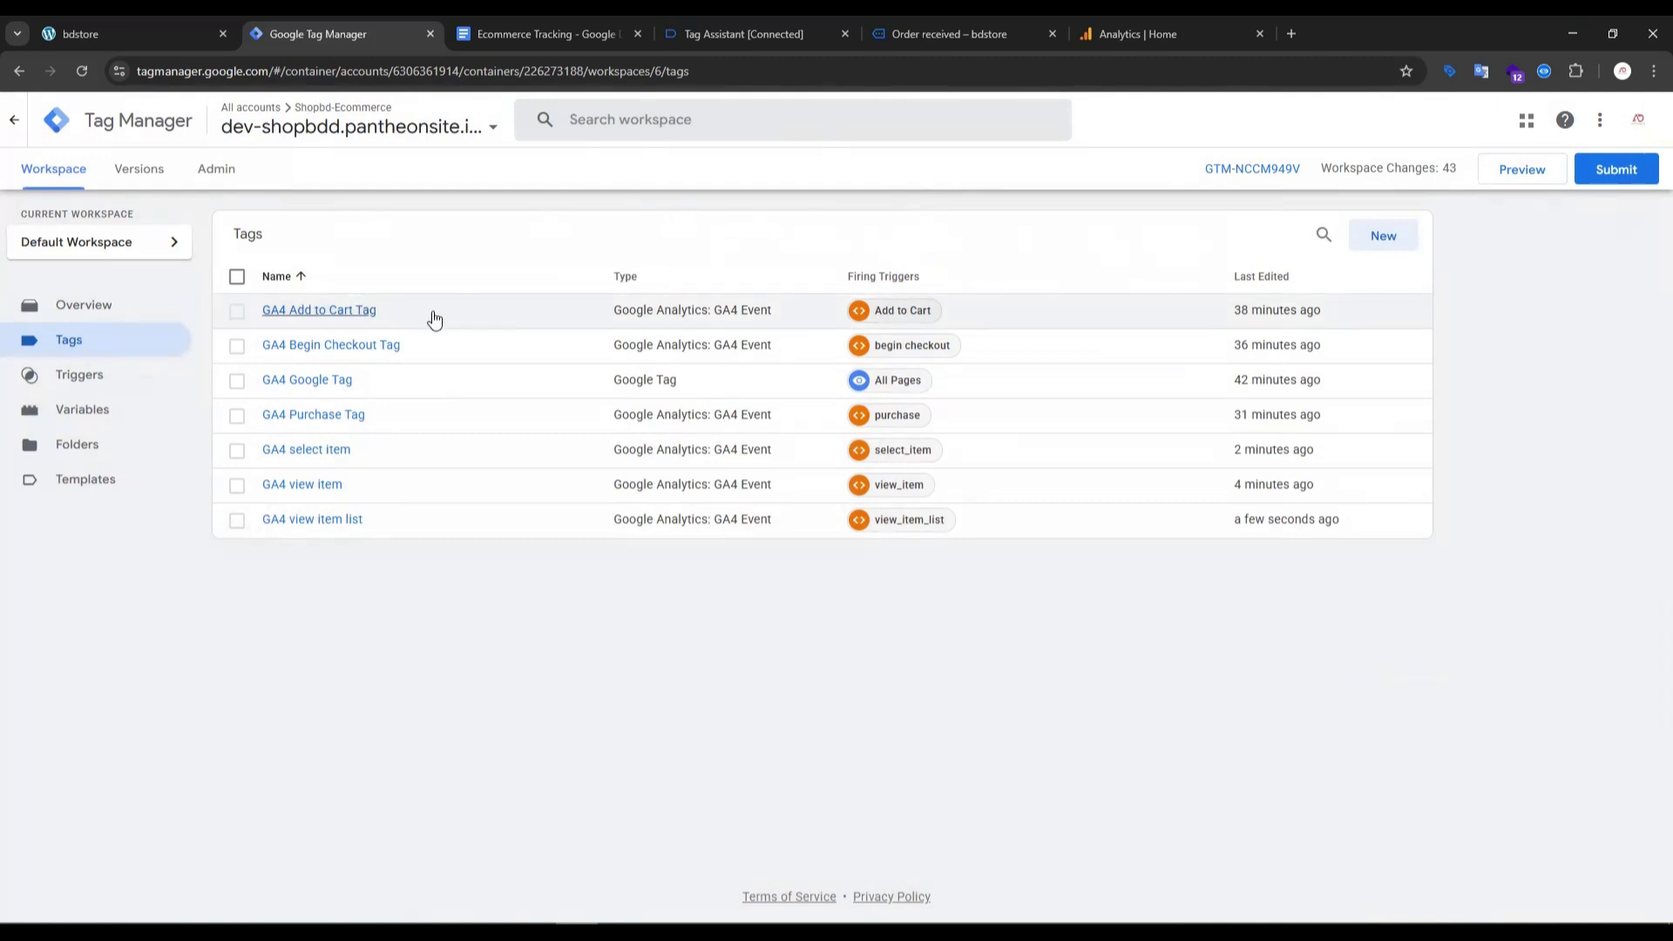
- Pause the GA4 Add to Cart, GA4 Begin Checkout and GA4 Purchase tags together
{"action": "left_click", "coordinate": [237, 311]}
{"action": "left_click", "coordinate": [237, 346]}
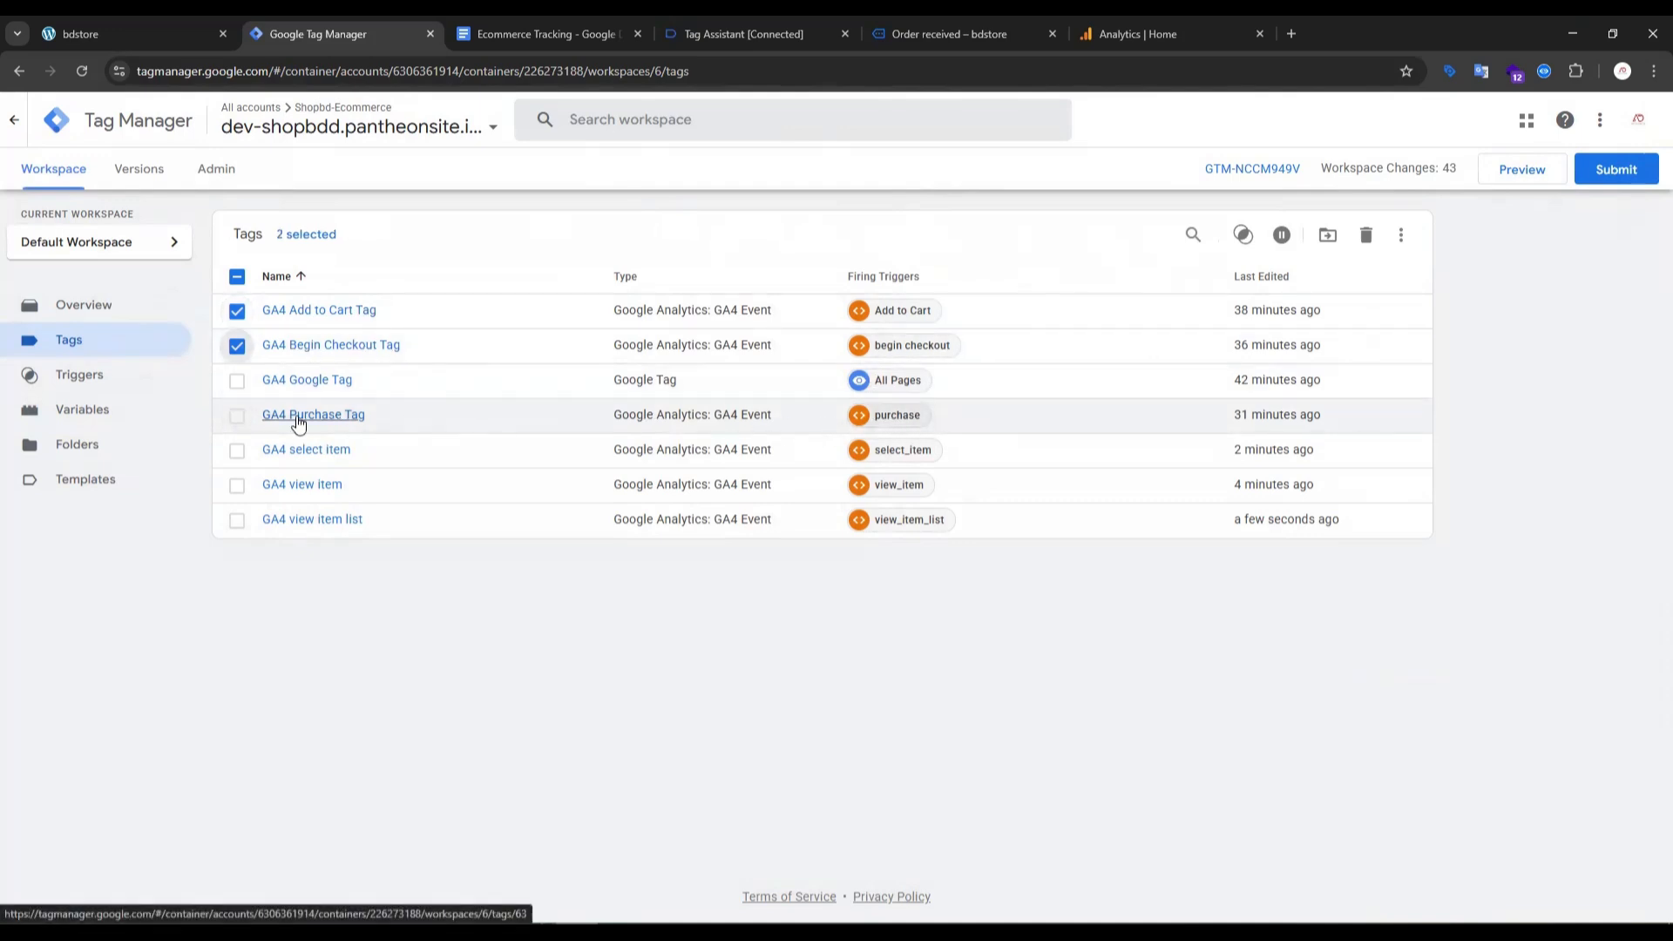
{"action": "left_click", "coordinate": [237, 416]}
{"action": "left_click", "coordinate": [1284, 237]}
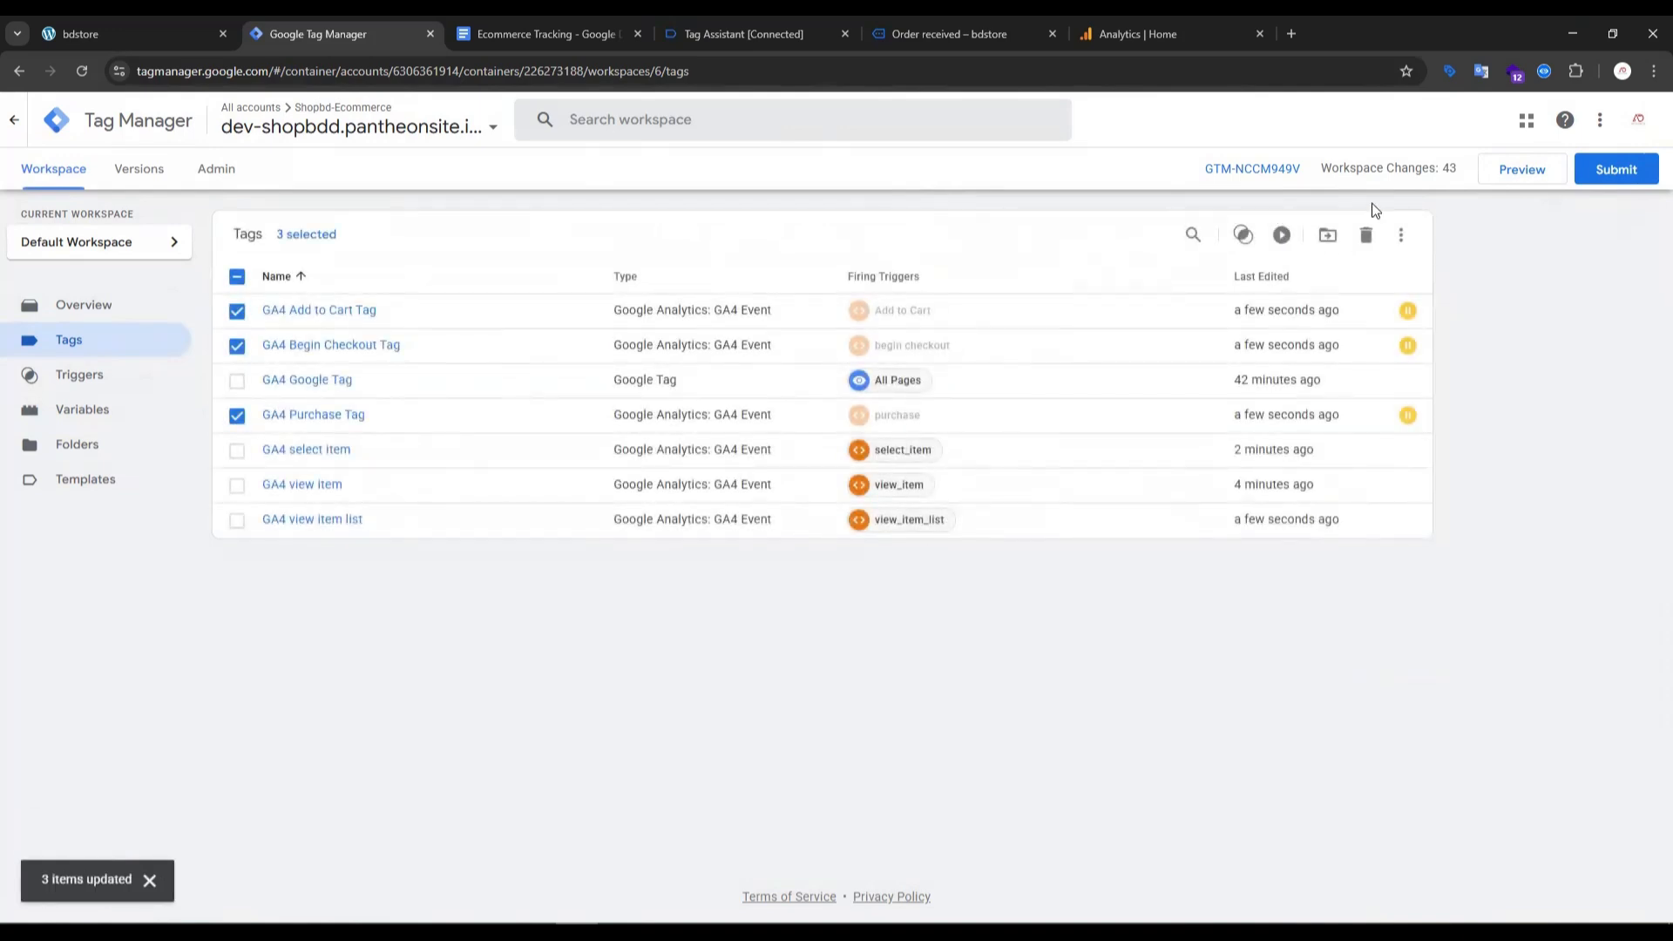
- Start a preview session of the container, and open DebugView in the Google Analytics admin settings
{"action": "left_click", "coordinate": [1533, 172]}
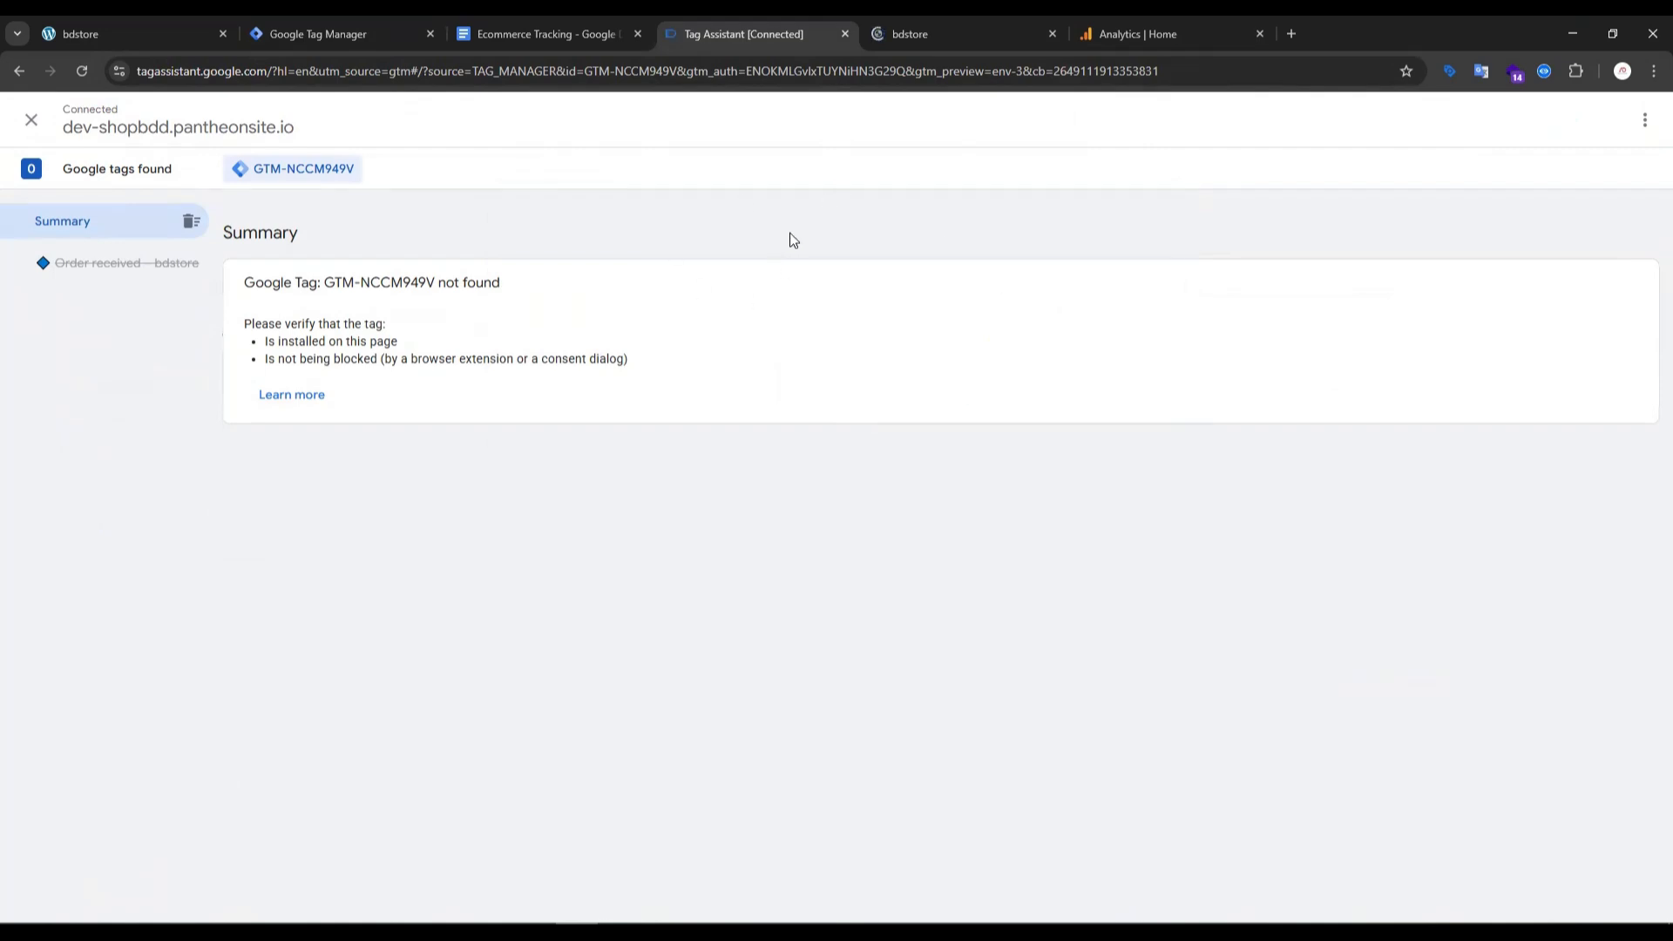
{"action": "left_click", "coordinate": [917, 39]}
{"action": "left_click", "coordinate": [1126, 32]}
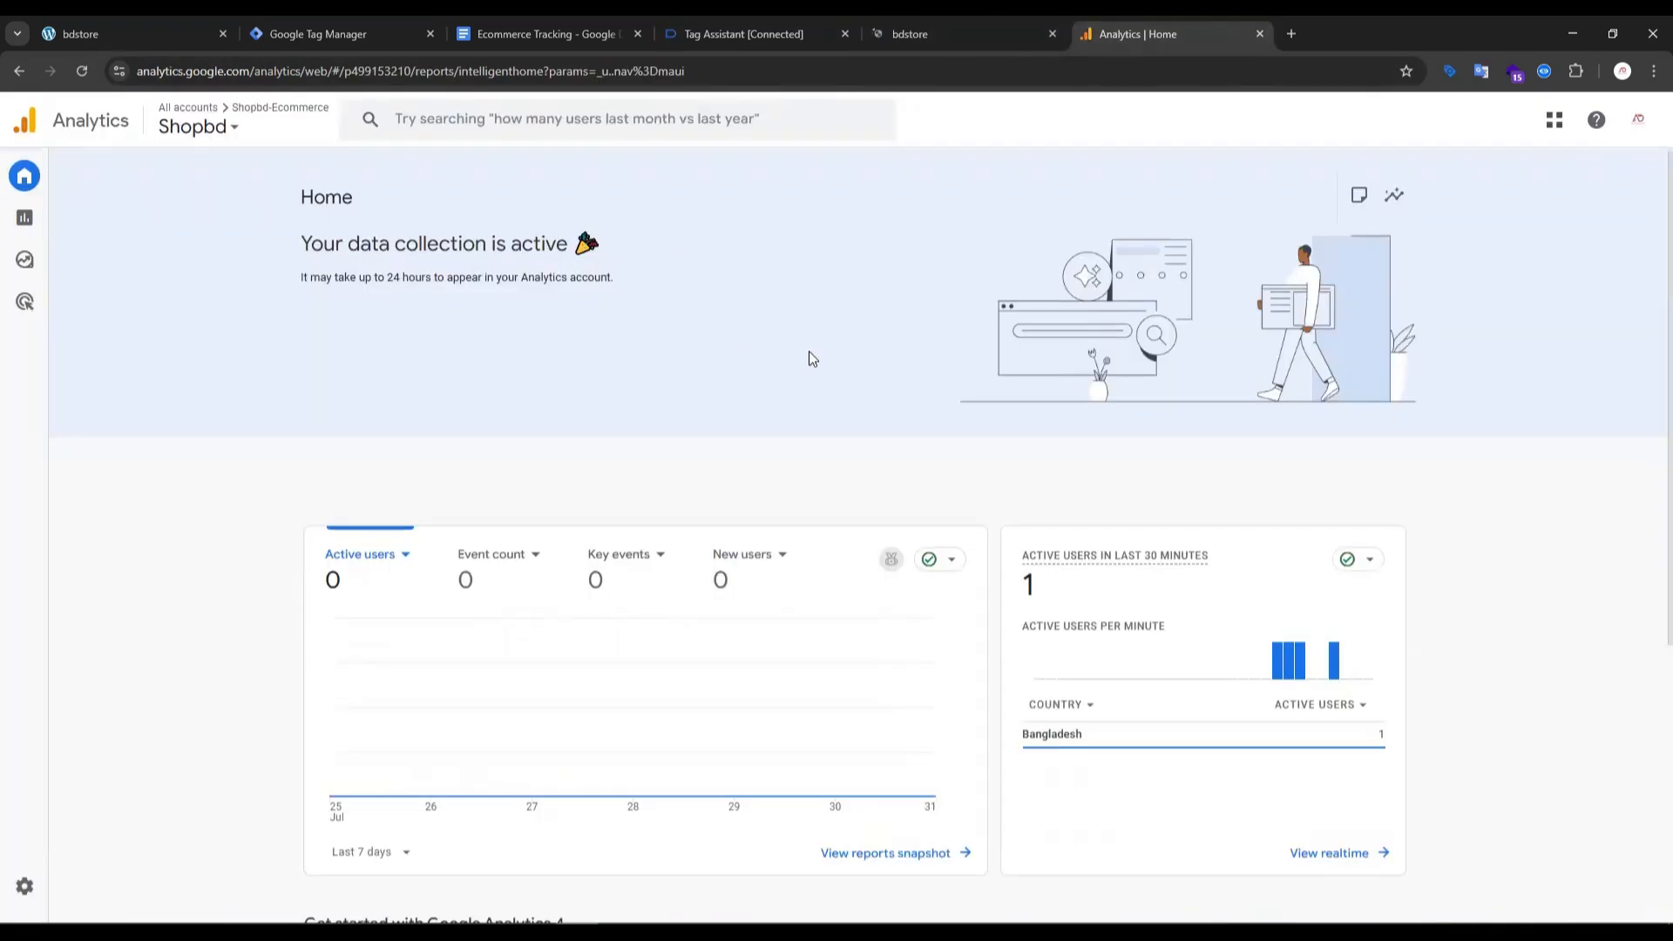
{"action": "left_click", "coordinate": [33, 889]}
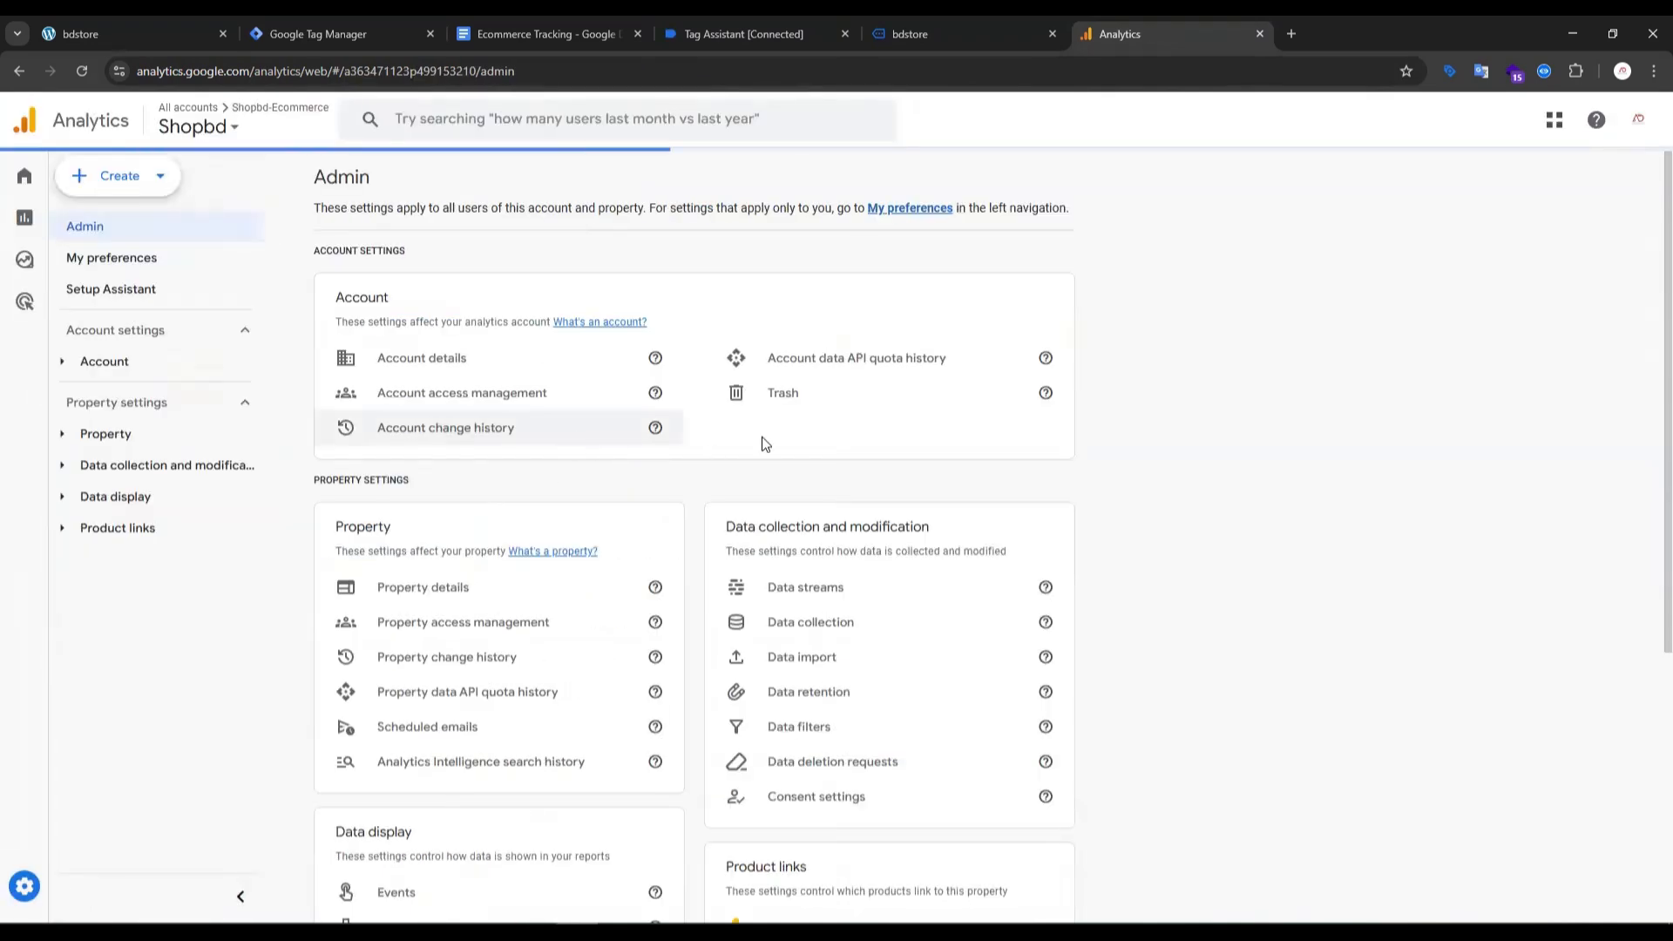
{"action": "scroll", "coordinate": [785, 488], "scroll_direction": "down", "scroll_amount": 5}
{"action": "left_click", "coordinate": [400, 800]}
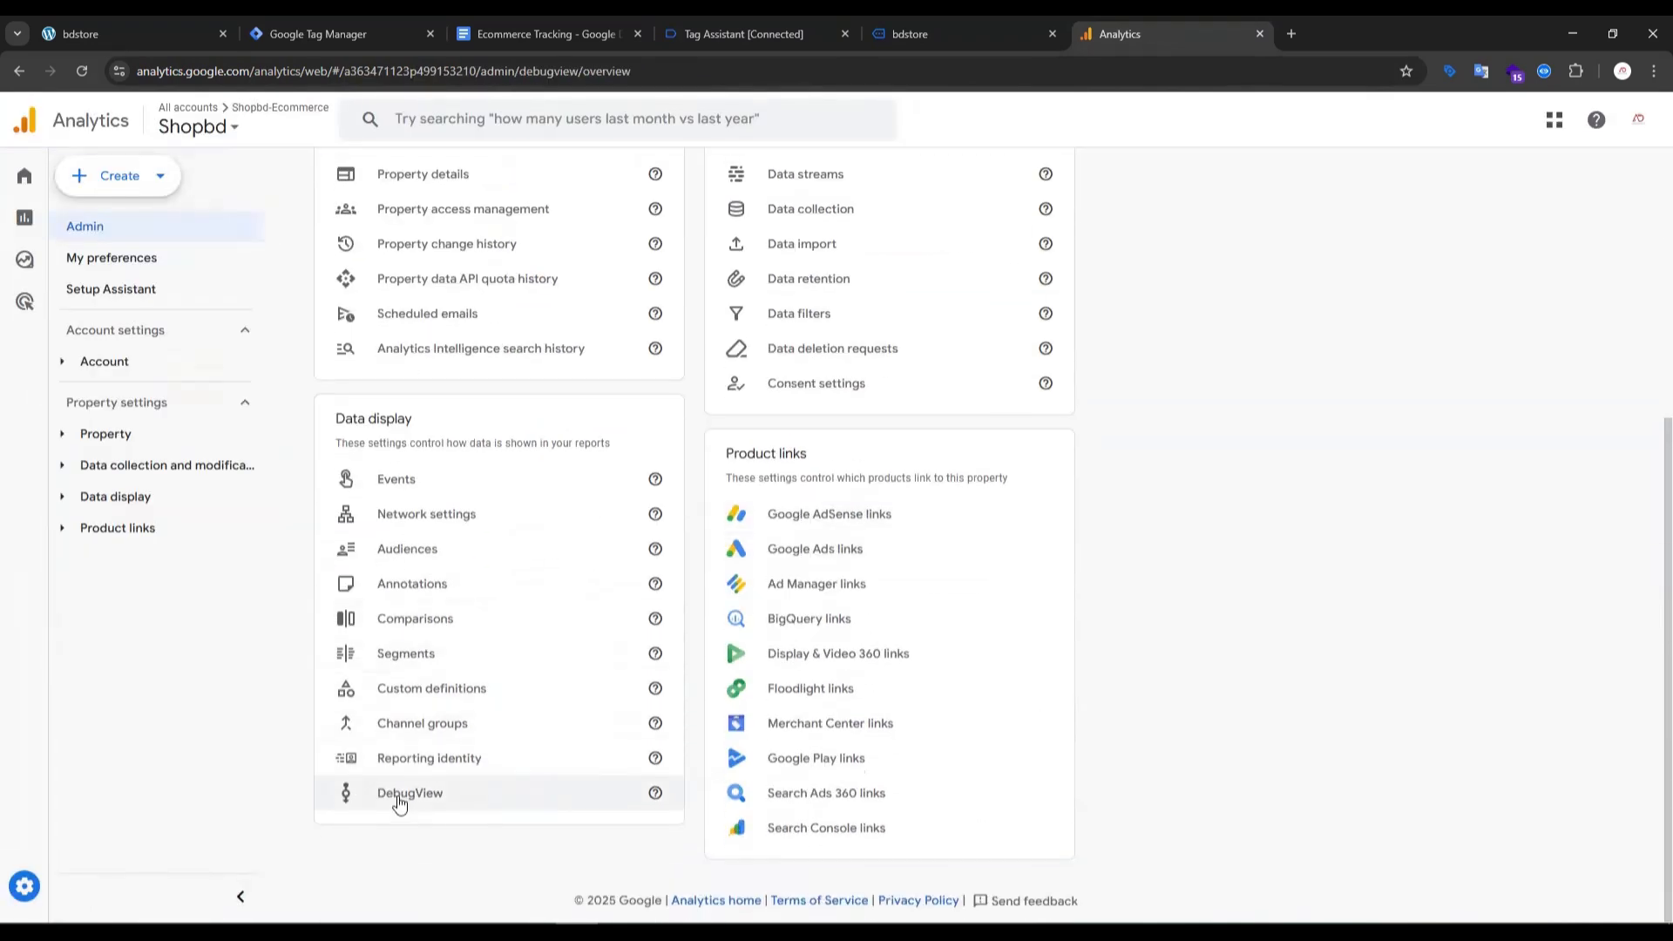
- Switch to the bdstore site in preview mode and open the Golden Glow product from its home page
{"action": "left_click", "coordinate": [907, 34]}
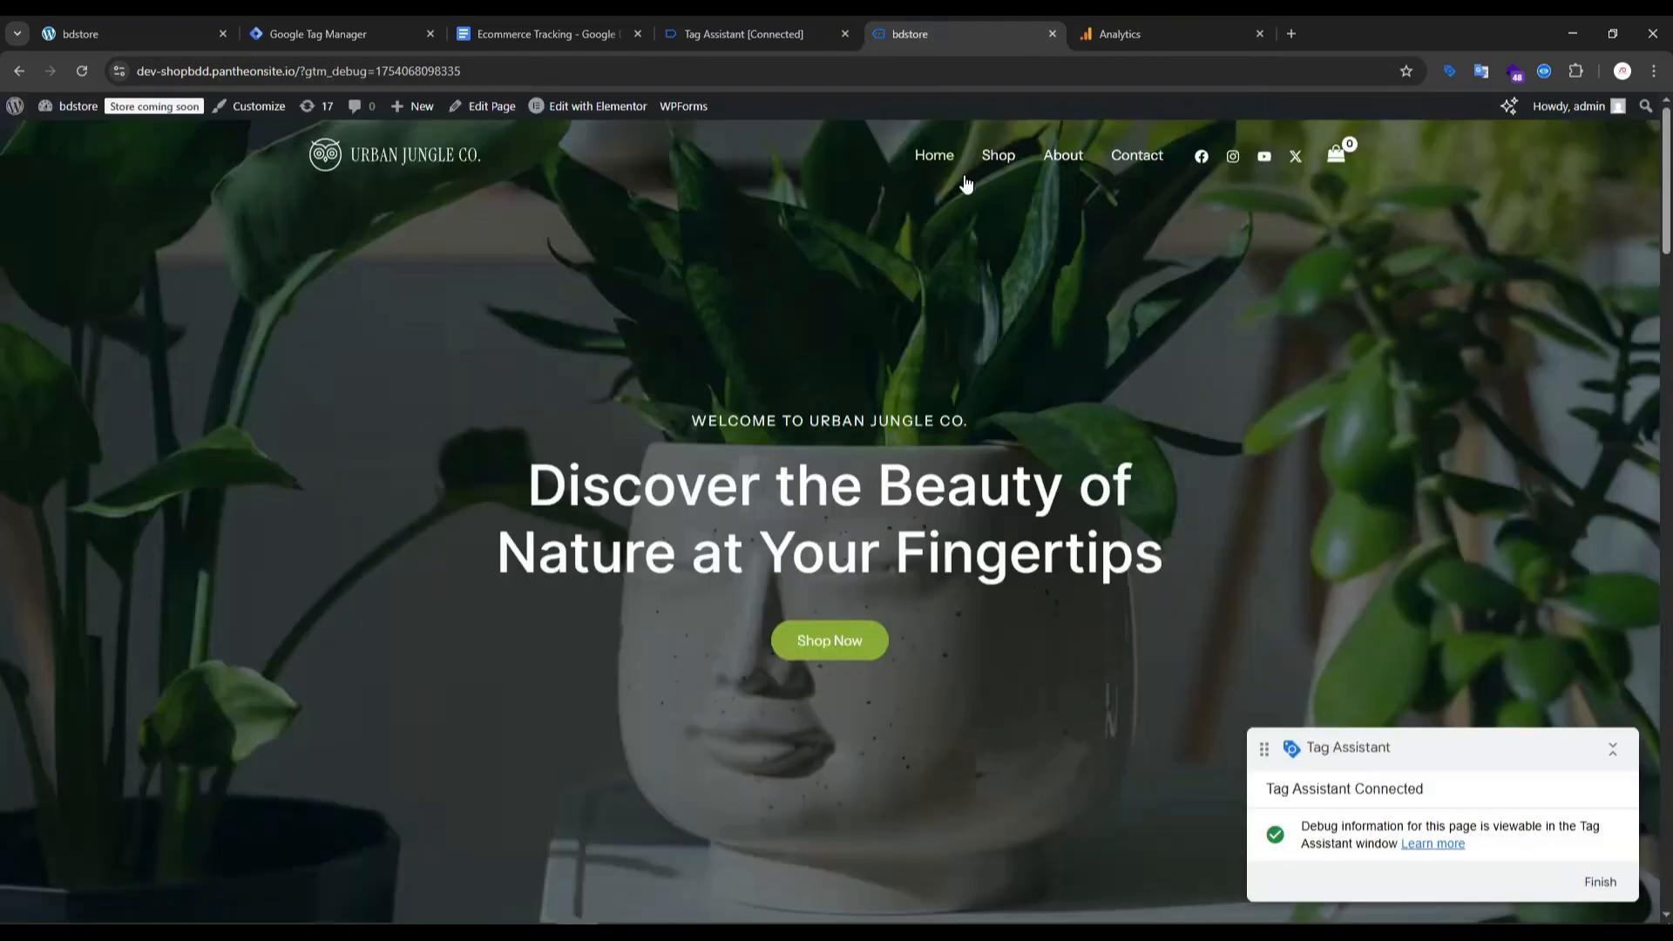
{"action": "scroll", "coordinate": [1002, 235], "scroll_direction": "down", "scroll_amount": 15}
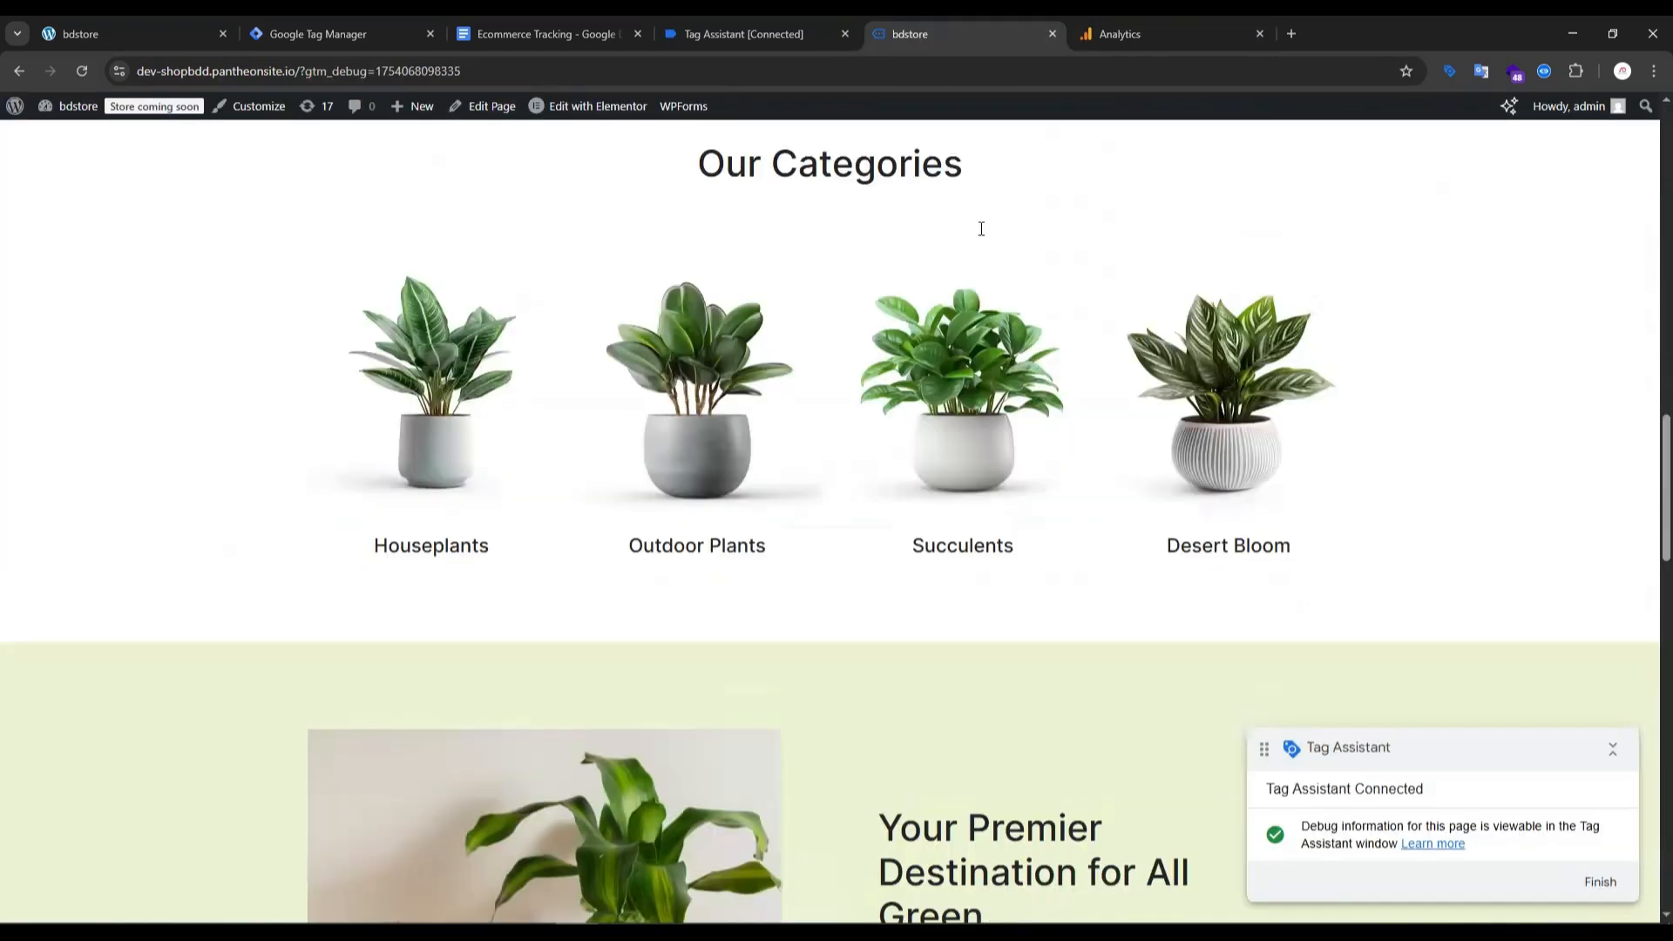
{"action": "scroll", "coordinate": [959, 349], "scroll_direction": "down", "scroll_amount": 15}
{"action": "left_click", "coordinate": [699, 324]}
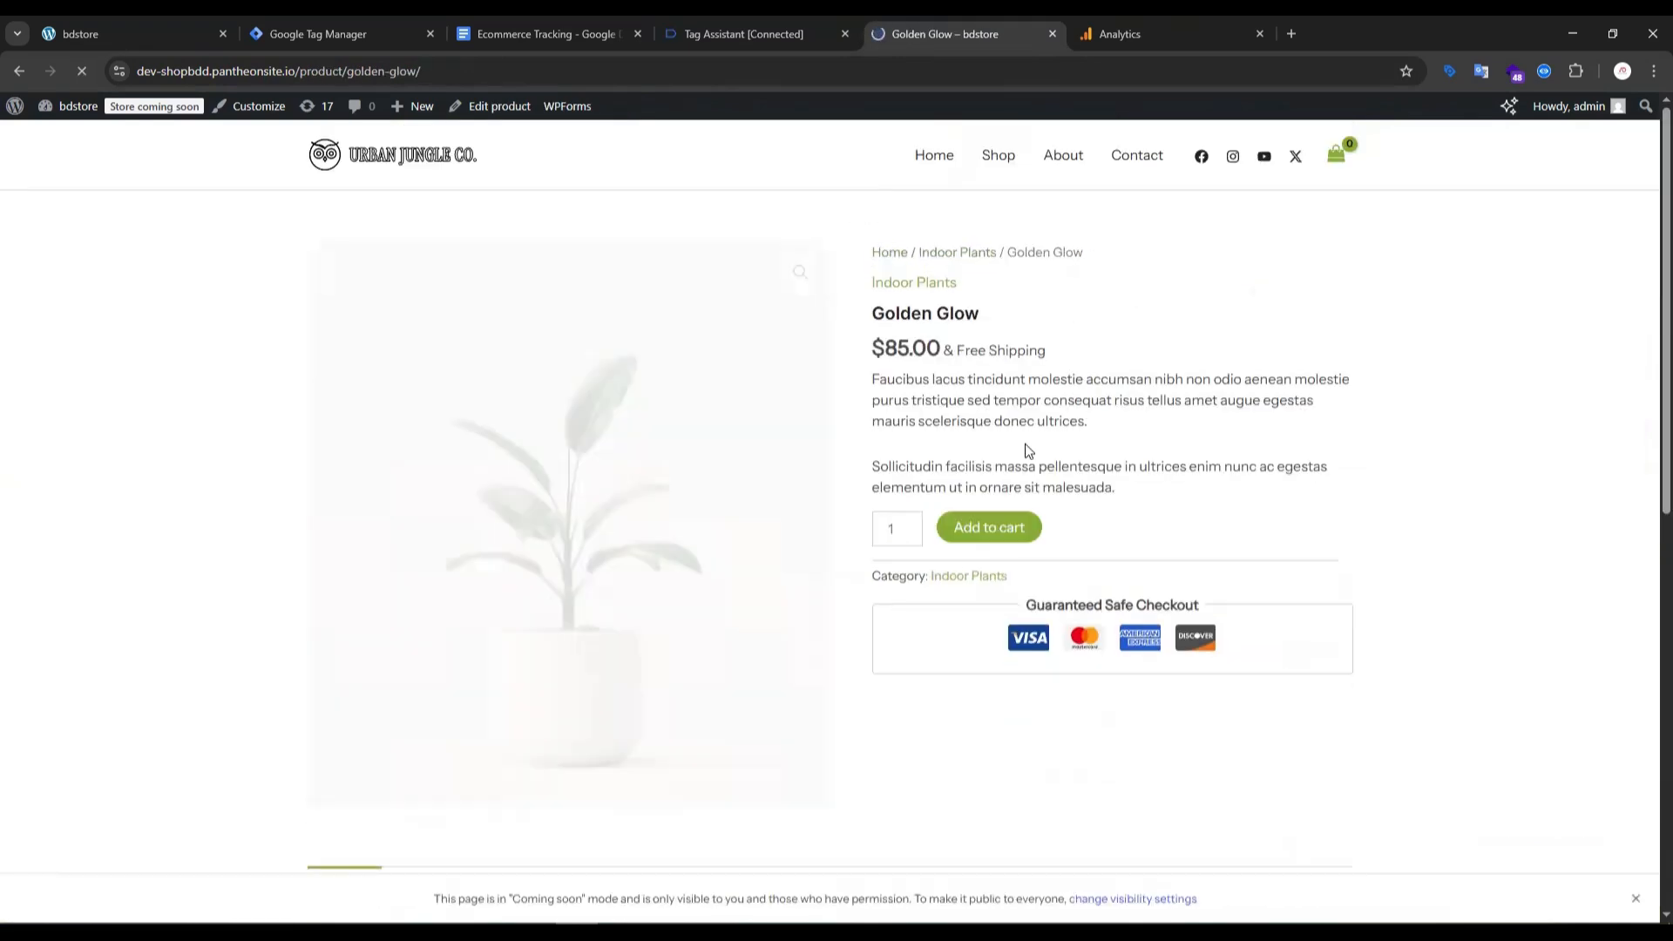
- Check in Tag Assistant which GA4 tags fired, comparing them with the actions made on the Golden Glow product page
{"action": "left_click", "coordinate": [742, 37]}
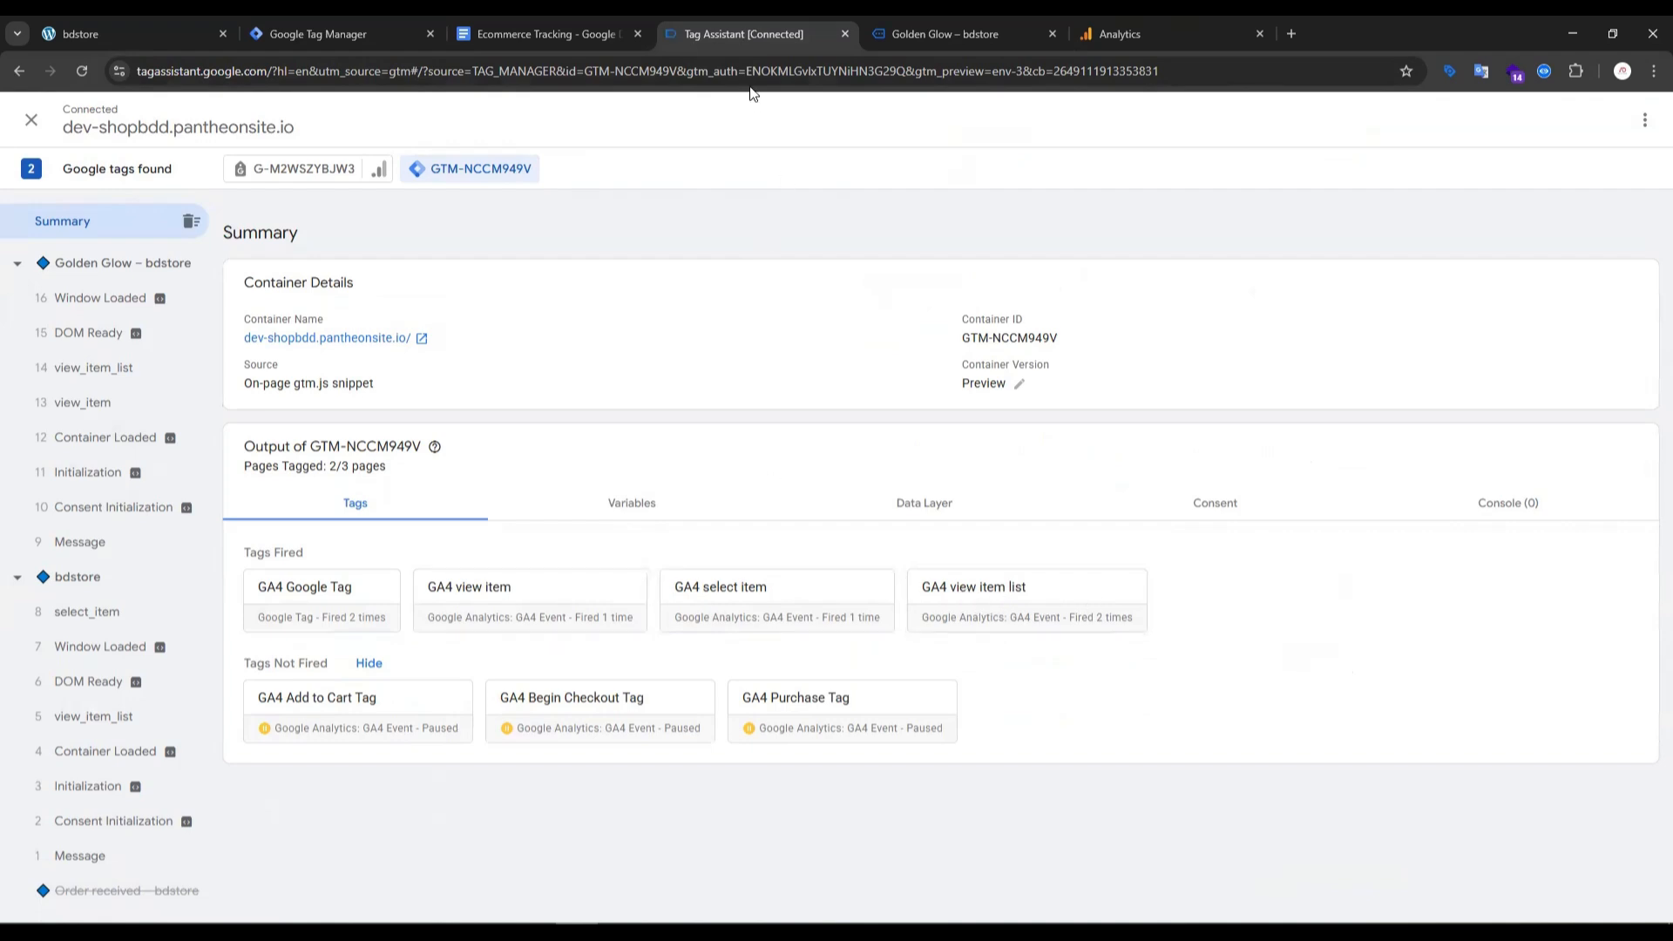
{"action": "left_click", "coordinate": [971, 32]}
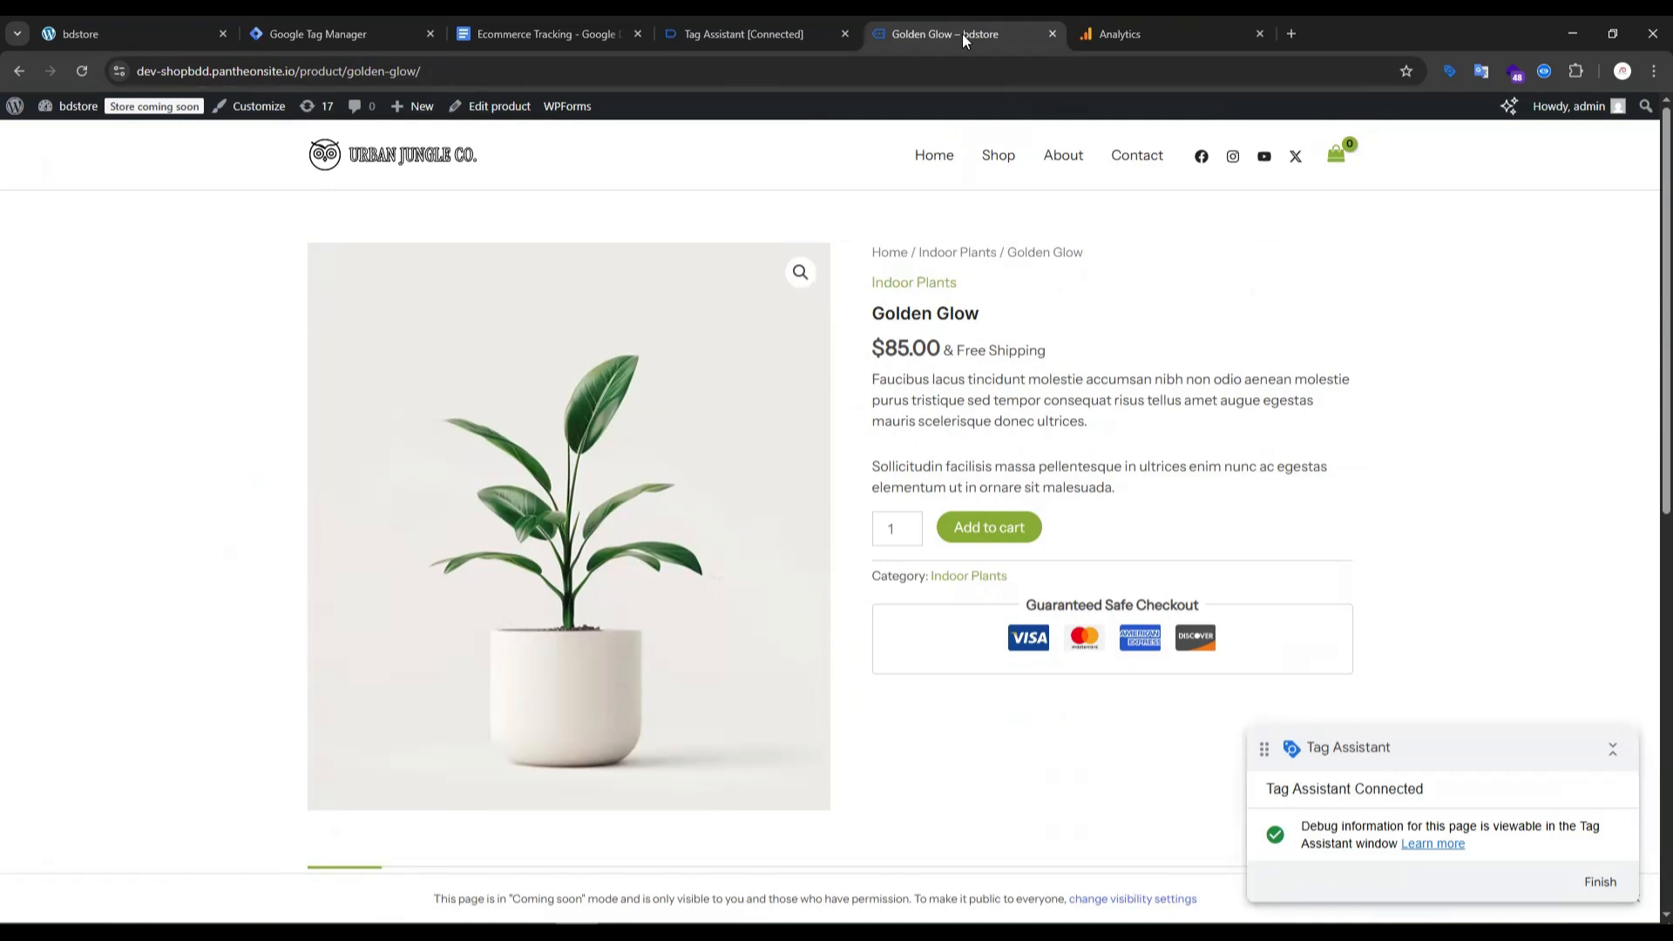
{"action": "left_click", "coordinate": [743, 39]}
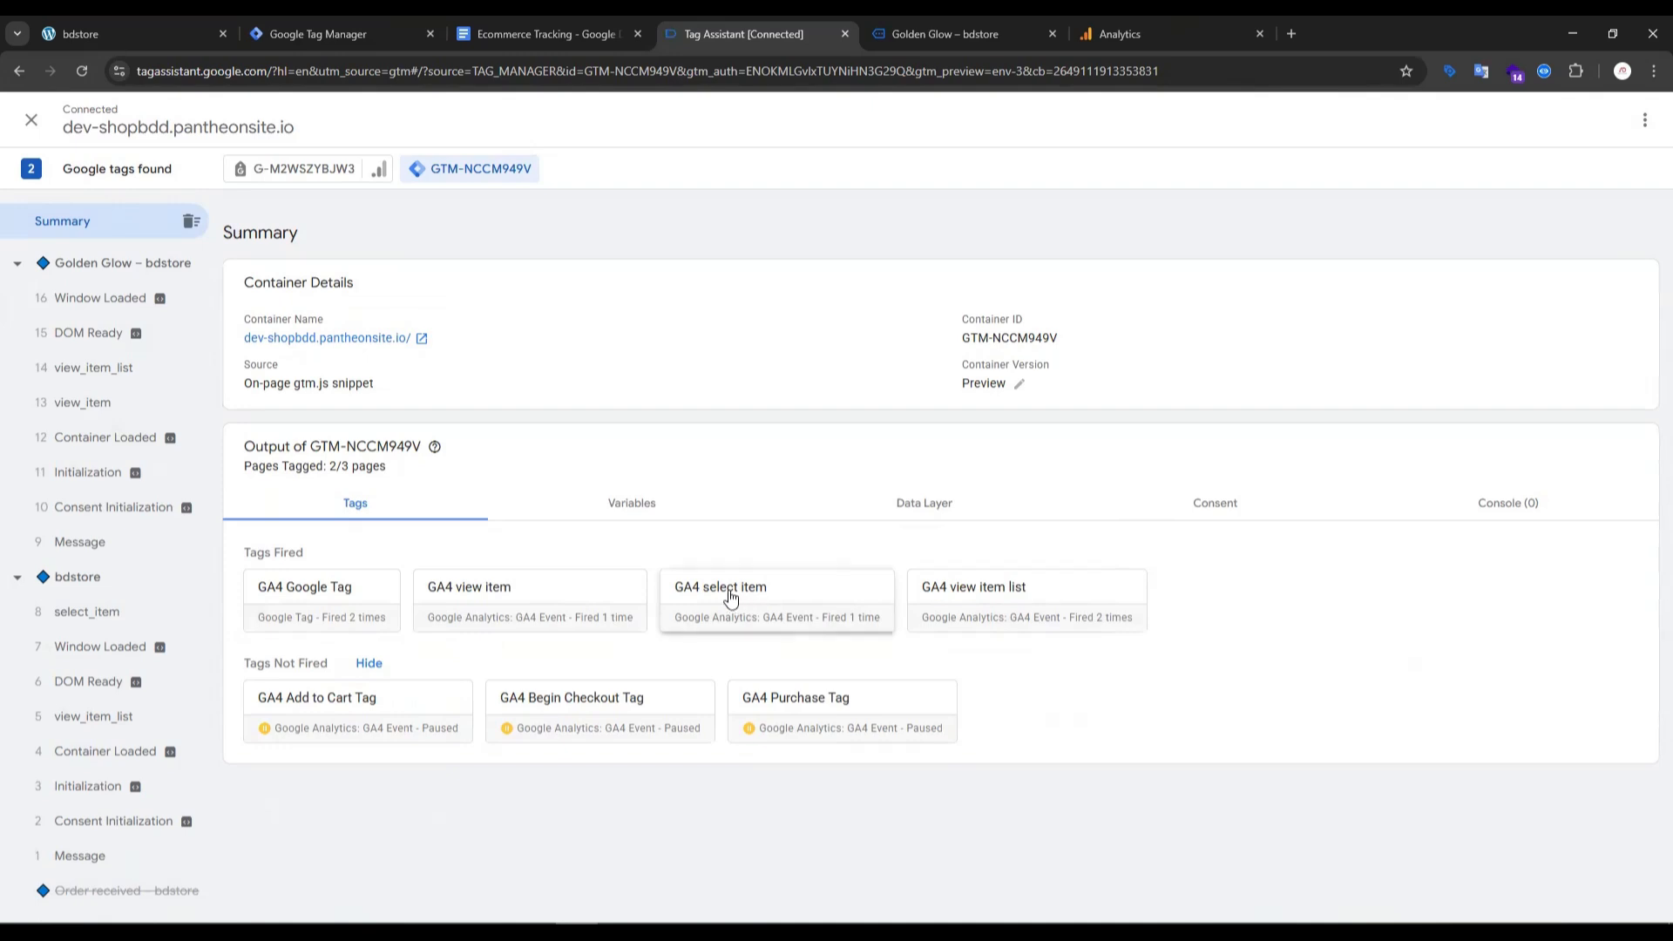
{"action": "left_click", "coordinate": [911, 37]}
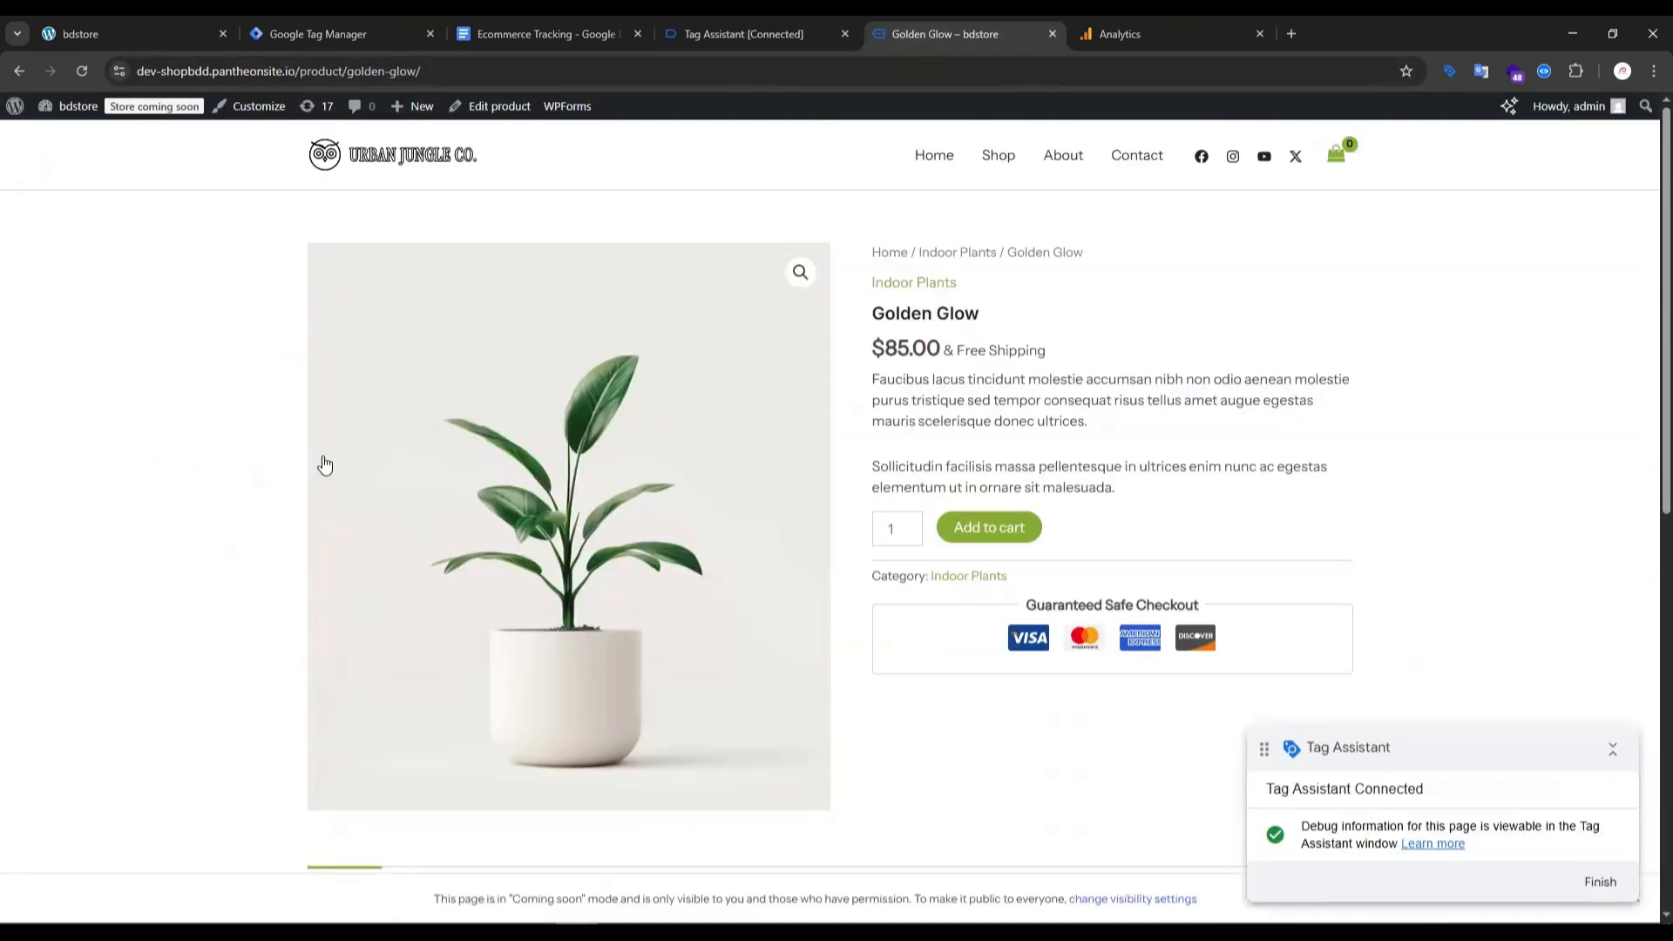
{"action": "scroll", "coordinate": [619, 427], "scroll_direction": "down", "scroll_amount": 1}
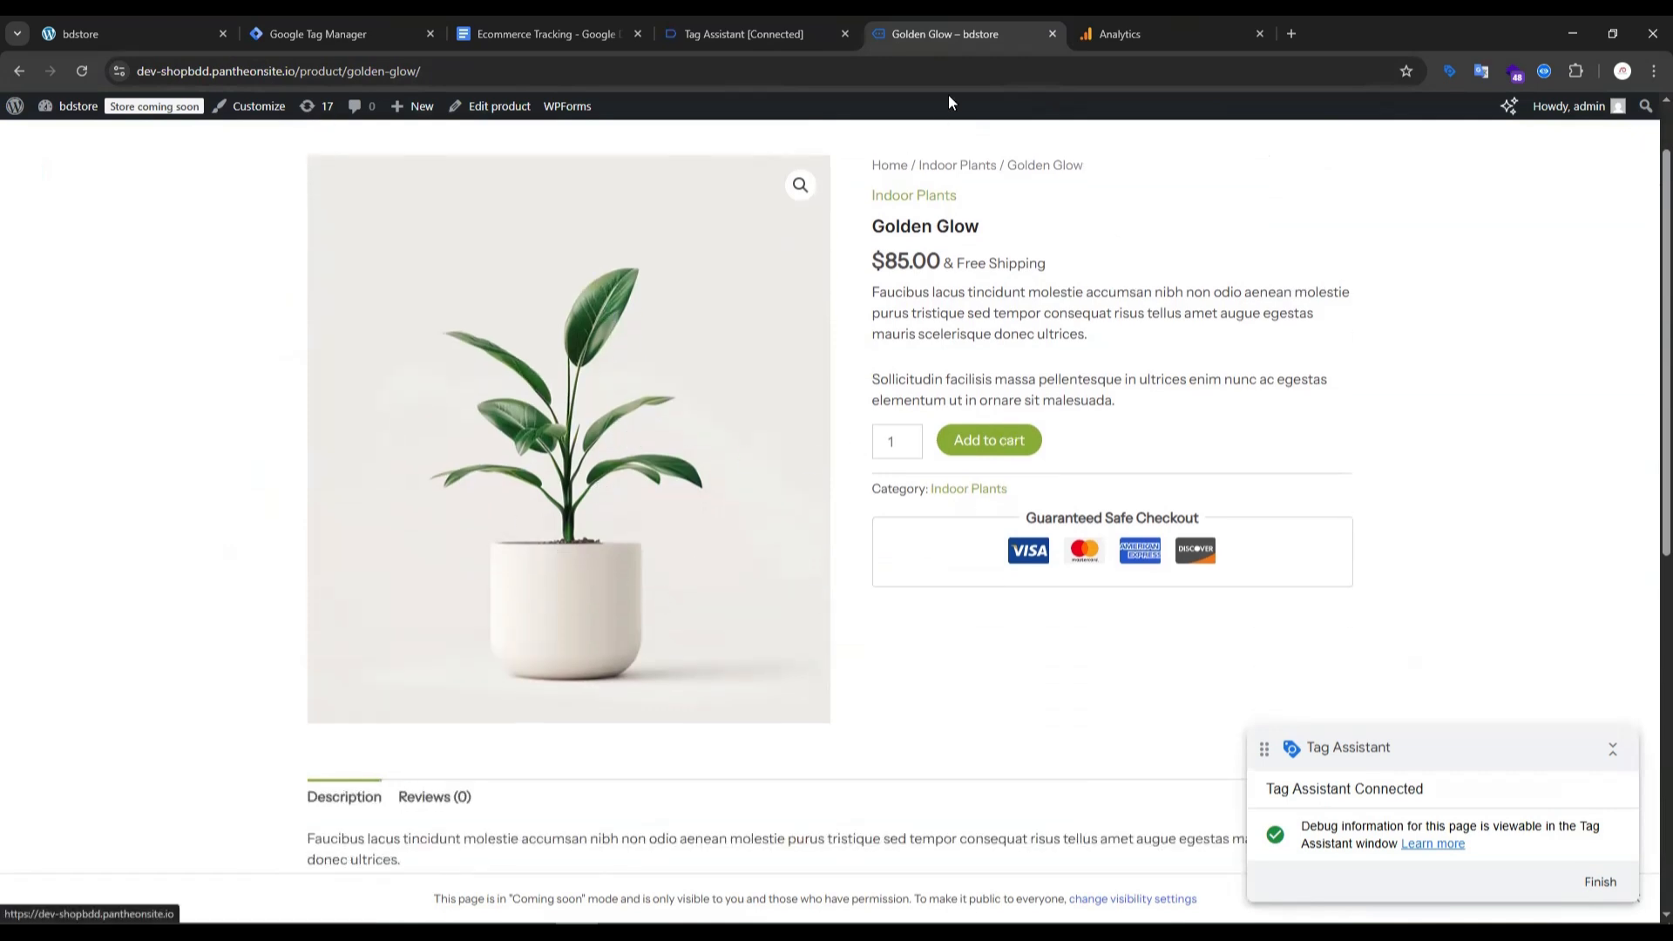
{"action": "left_click", "coordinate": [755, 35]}
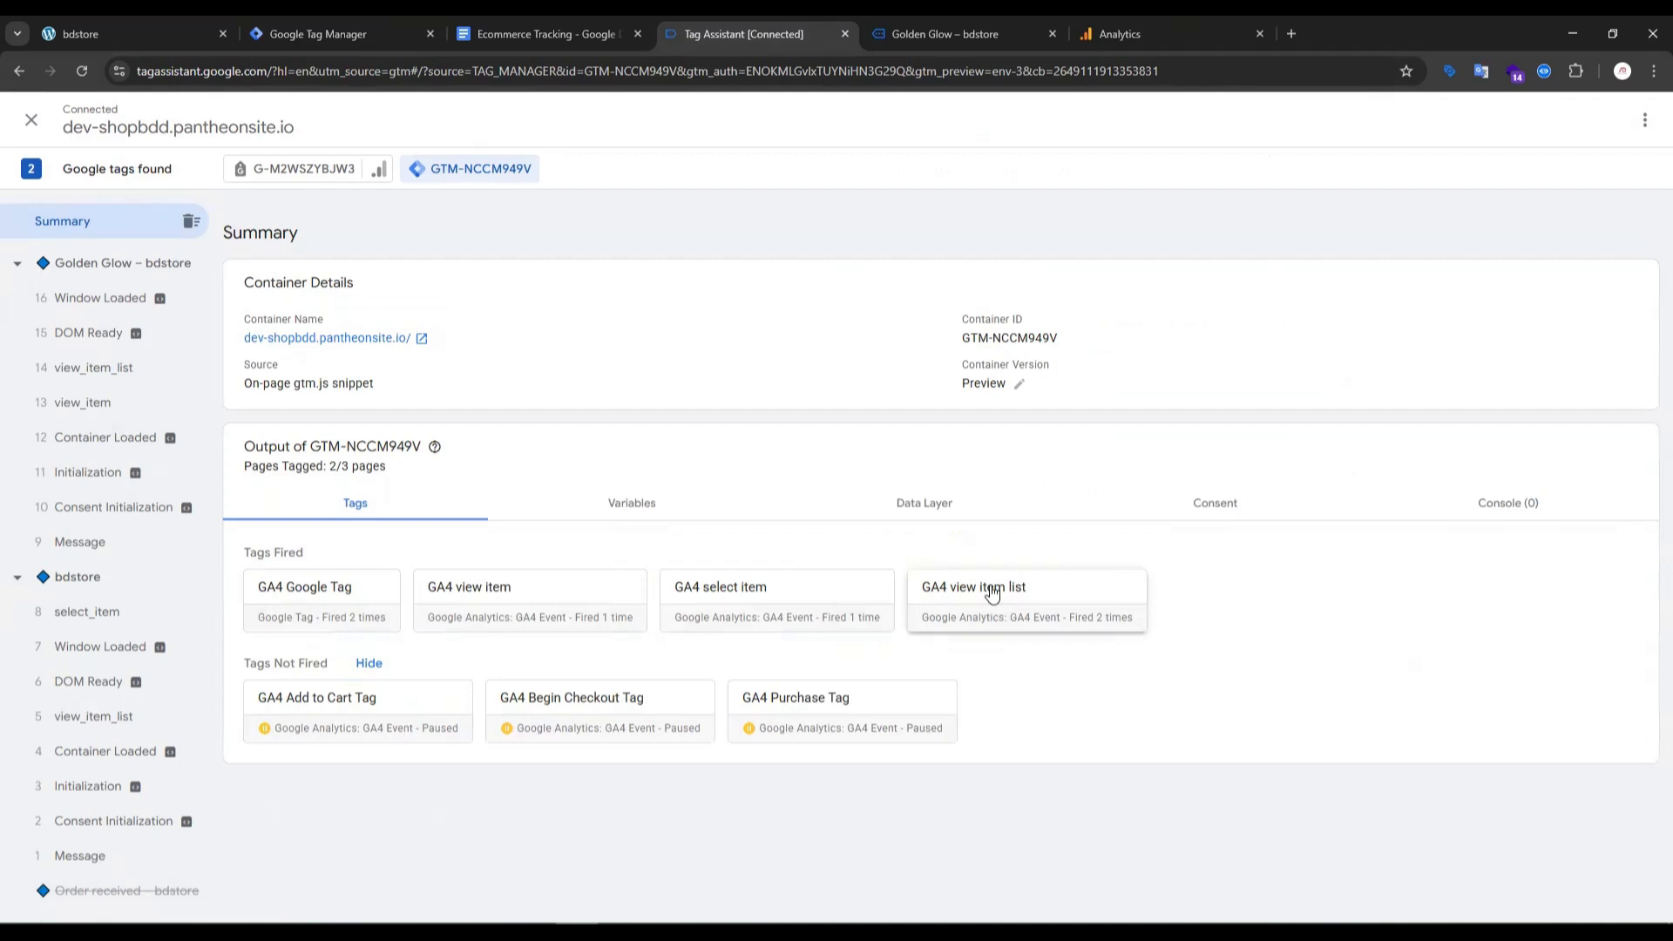
{"action": "left_click", "coordinate": [933, 34]}
{"action": "scroll", "coordinate": [572, 451], "scroll_direction": "up", "scroll_amount": 1}
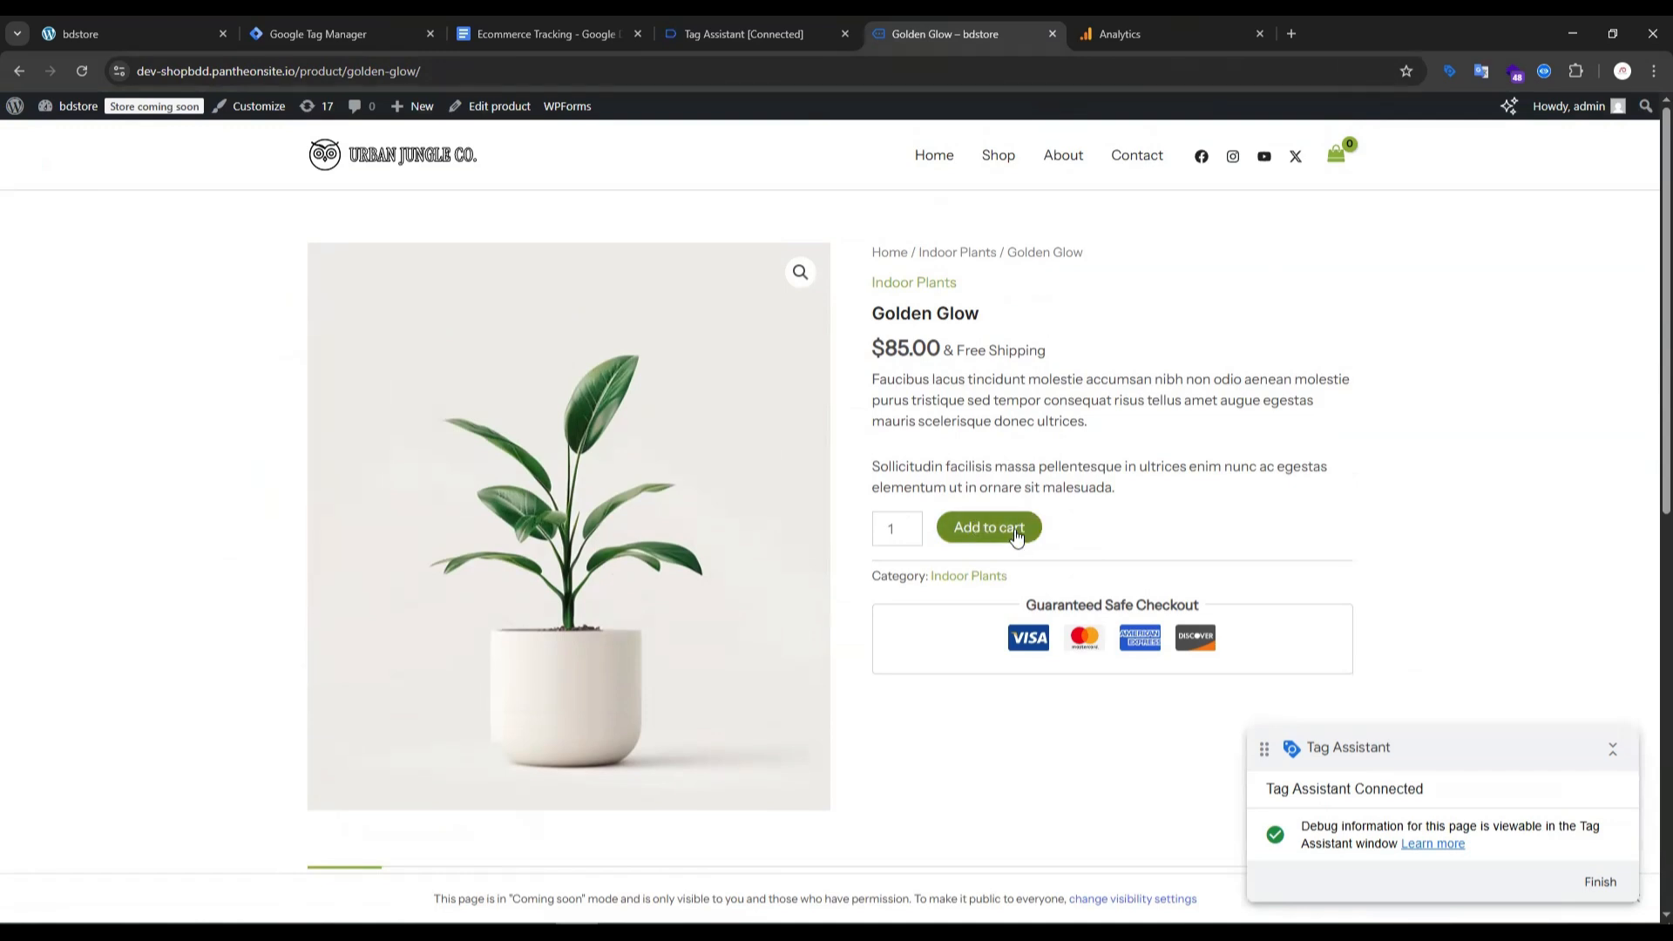
{"action": "left_click", "coordinate": [753, 33]}
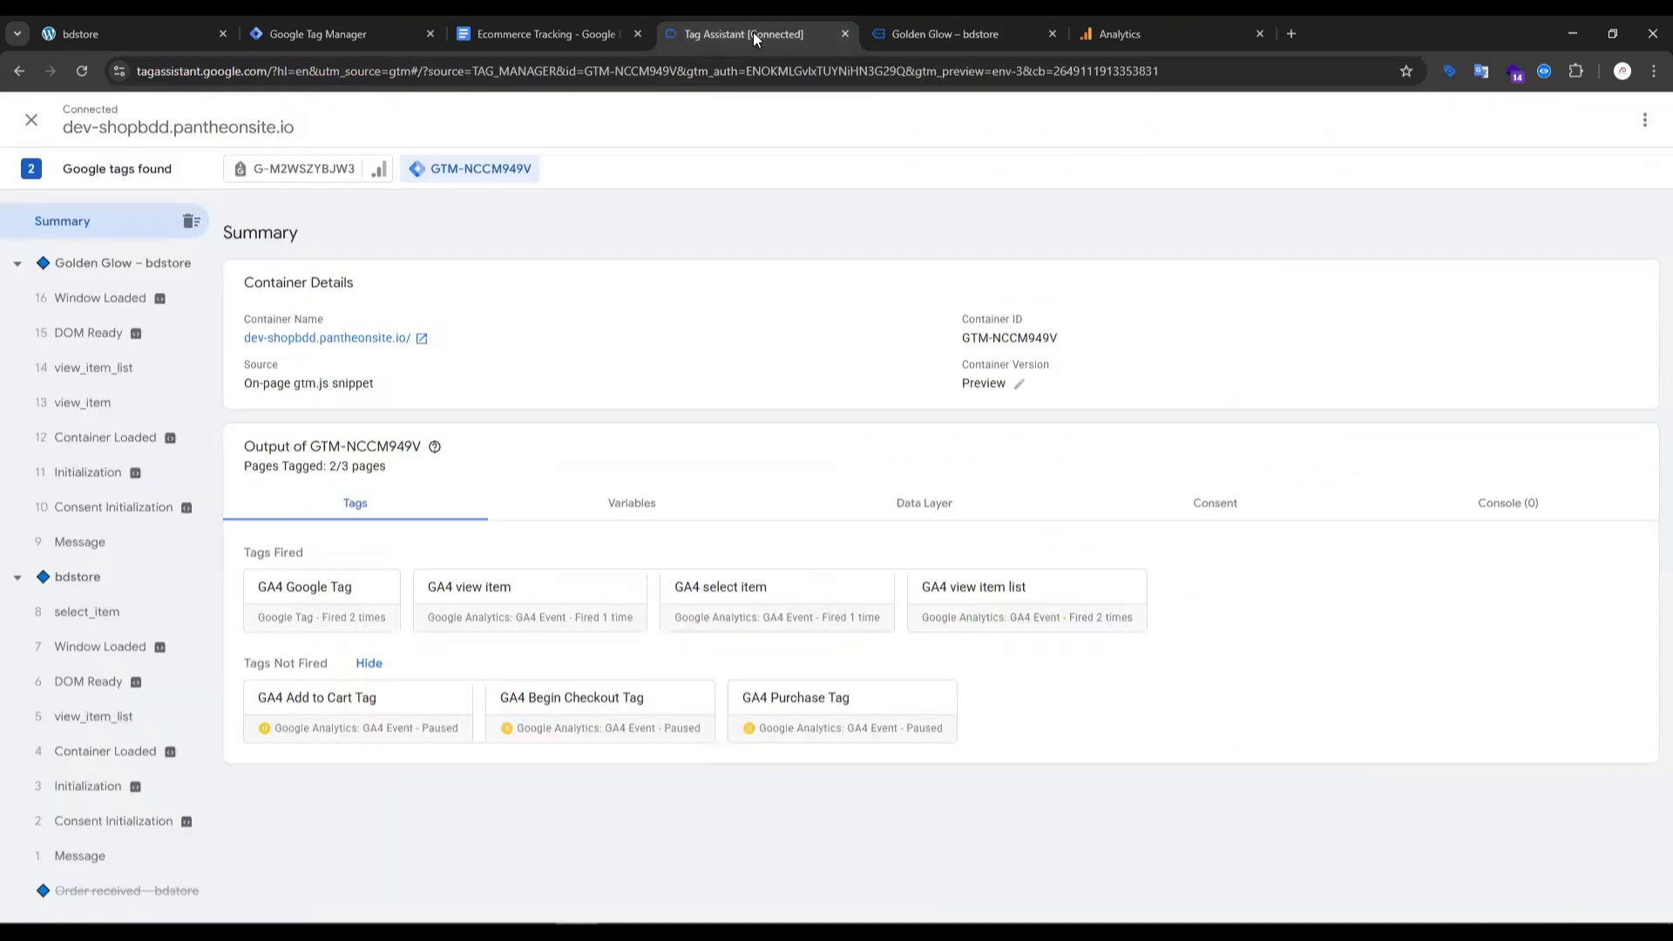
- Open the earlier view_item_list event in Google Analytics DebugView and inspect its item_id and item_list_name parameters
{"action": "left_click", "coordinate": [1114, 32]}
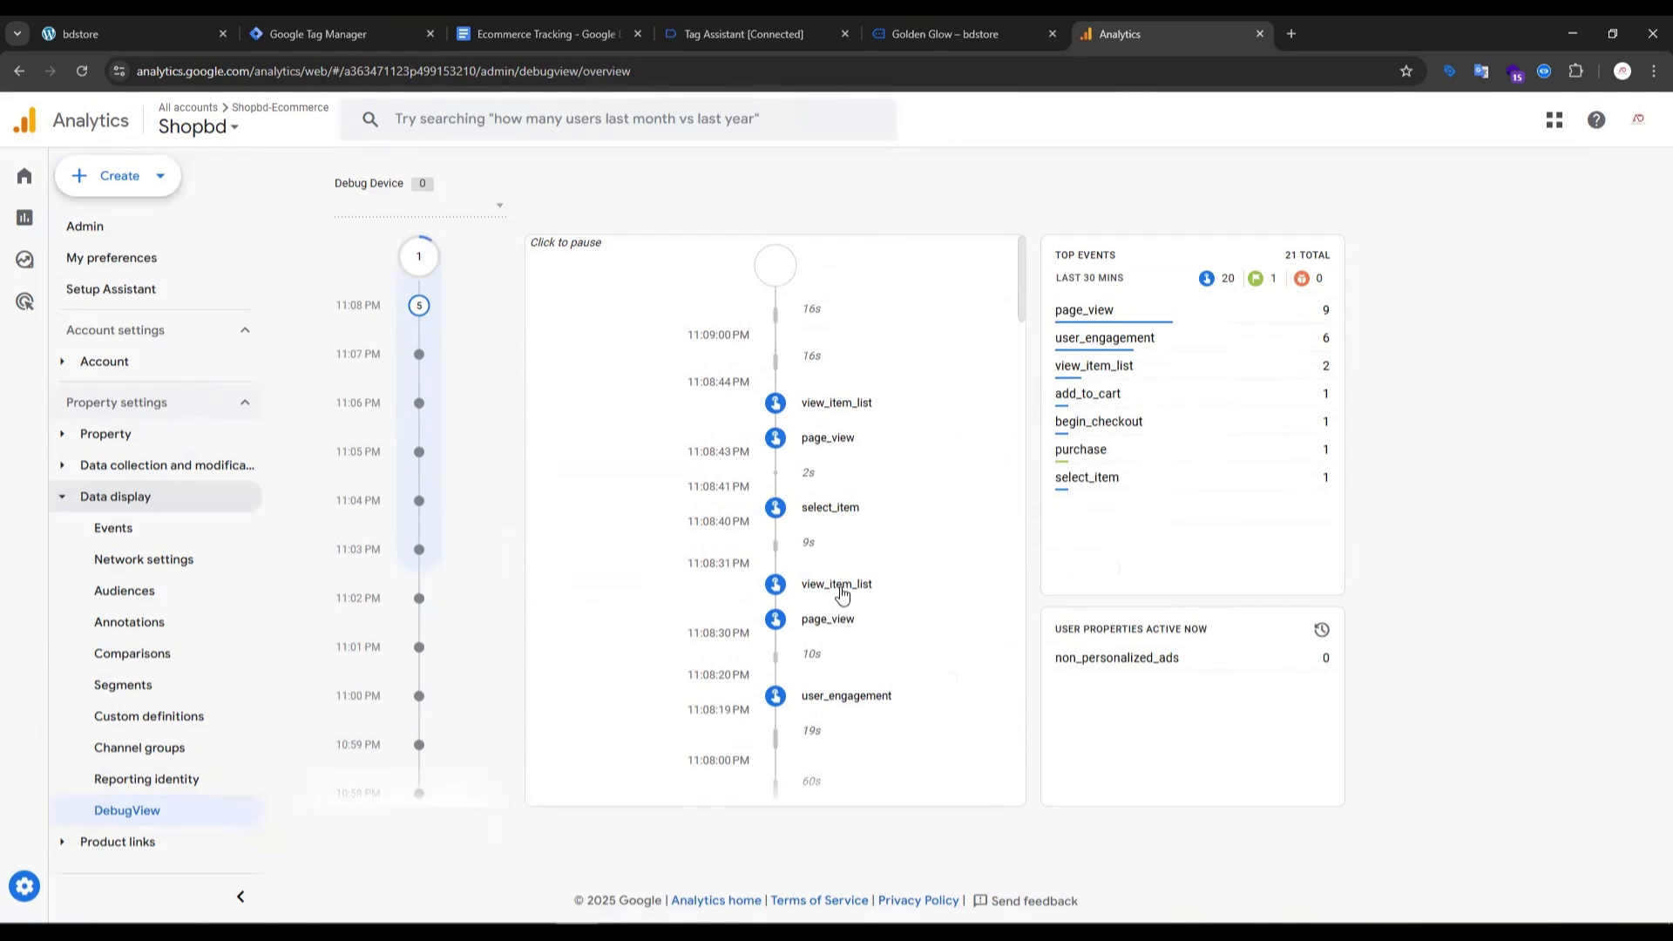
{"action": "left_click", "coordinate": [852, 593]}
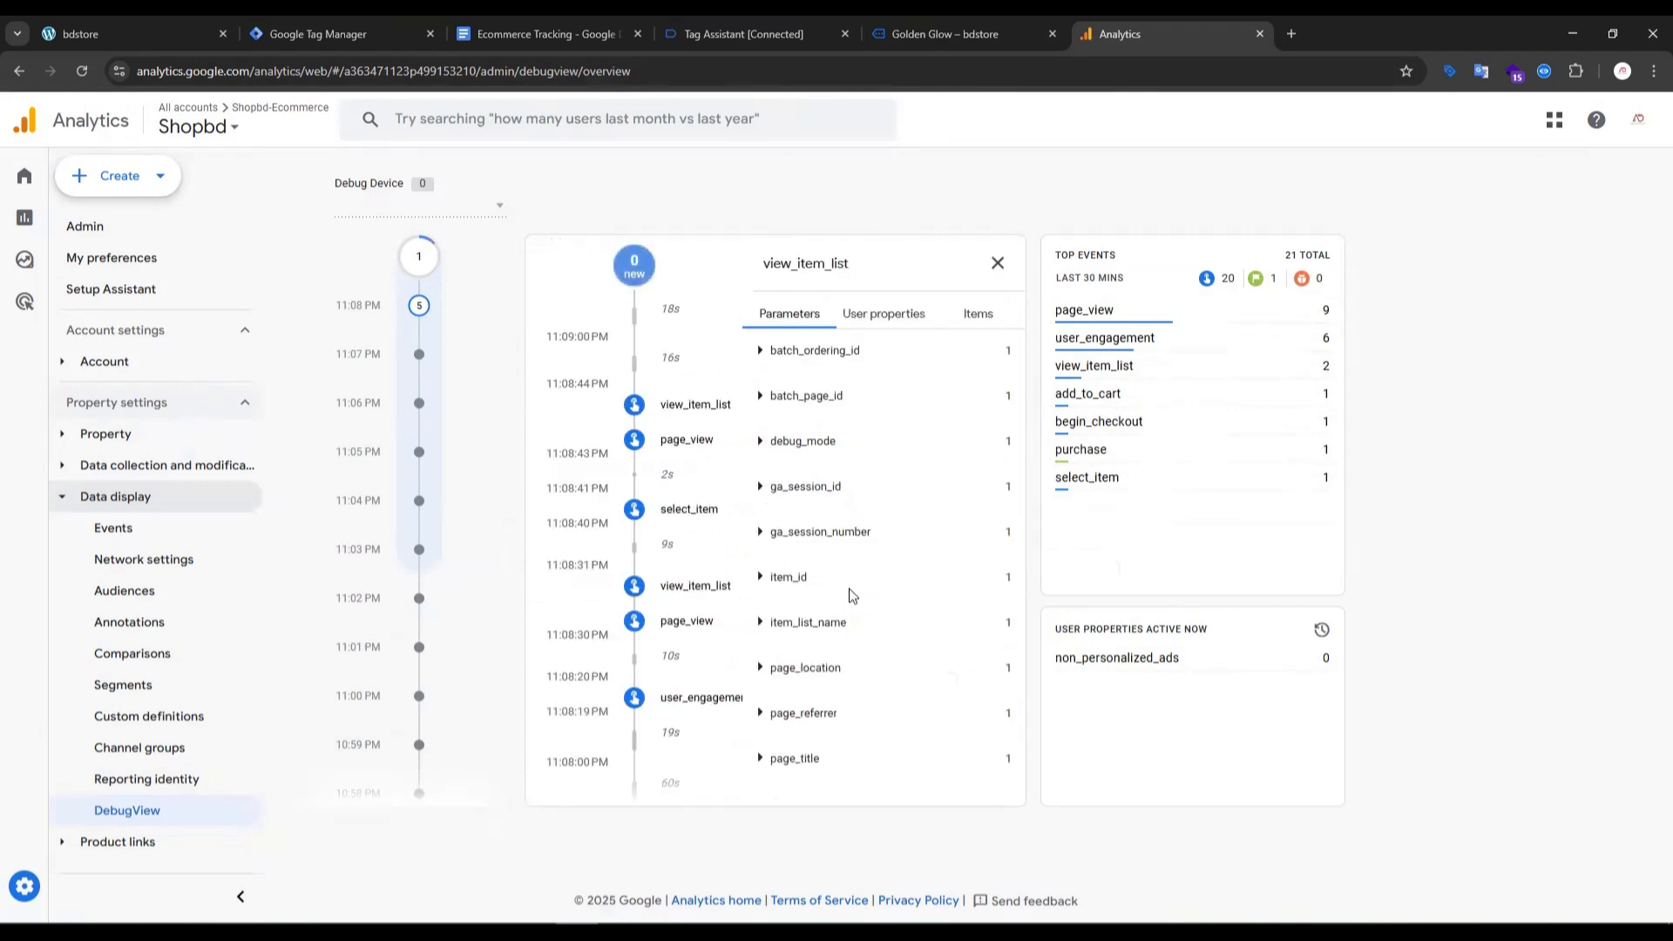
{"action": "left_click", "coordinate": [761, 578]}
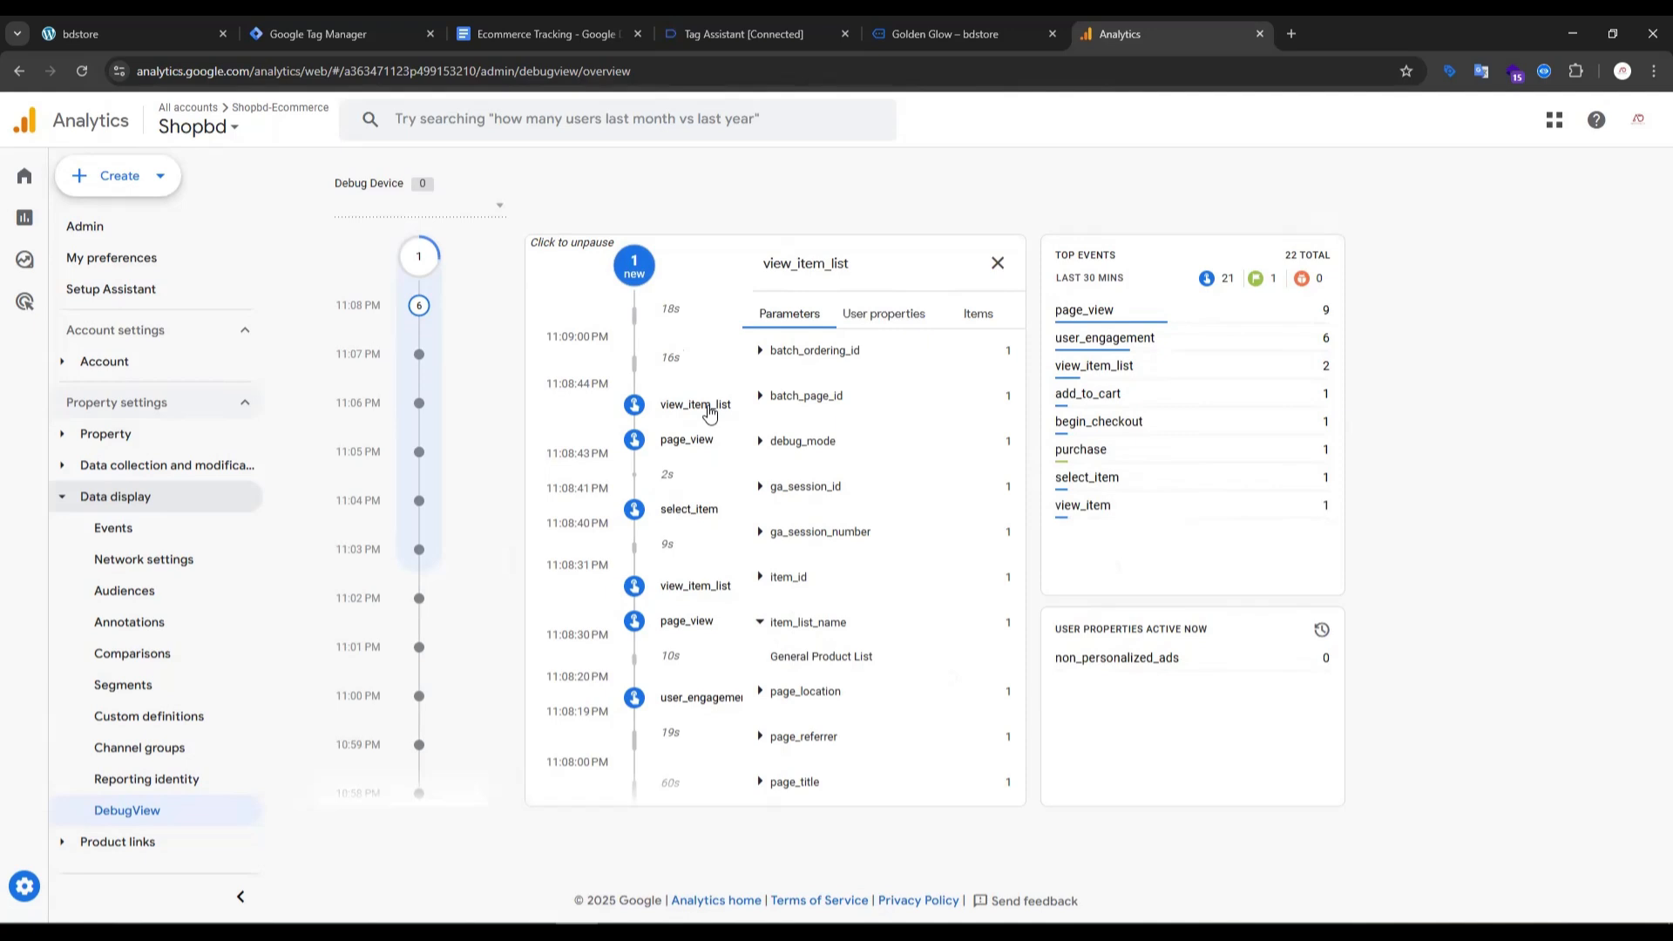
- Open the select_item event in DebugView and inspect its parameters and its list of items
{"action": "left_click", "coordinate": [686, 514]}
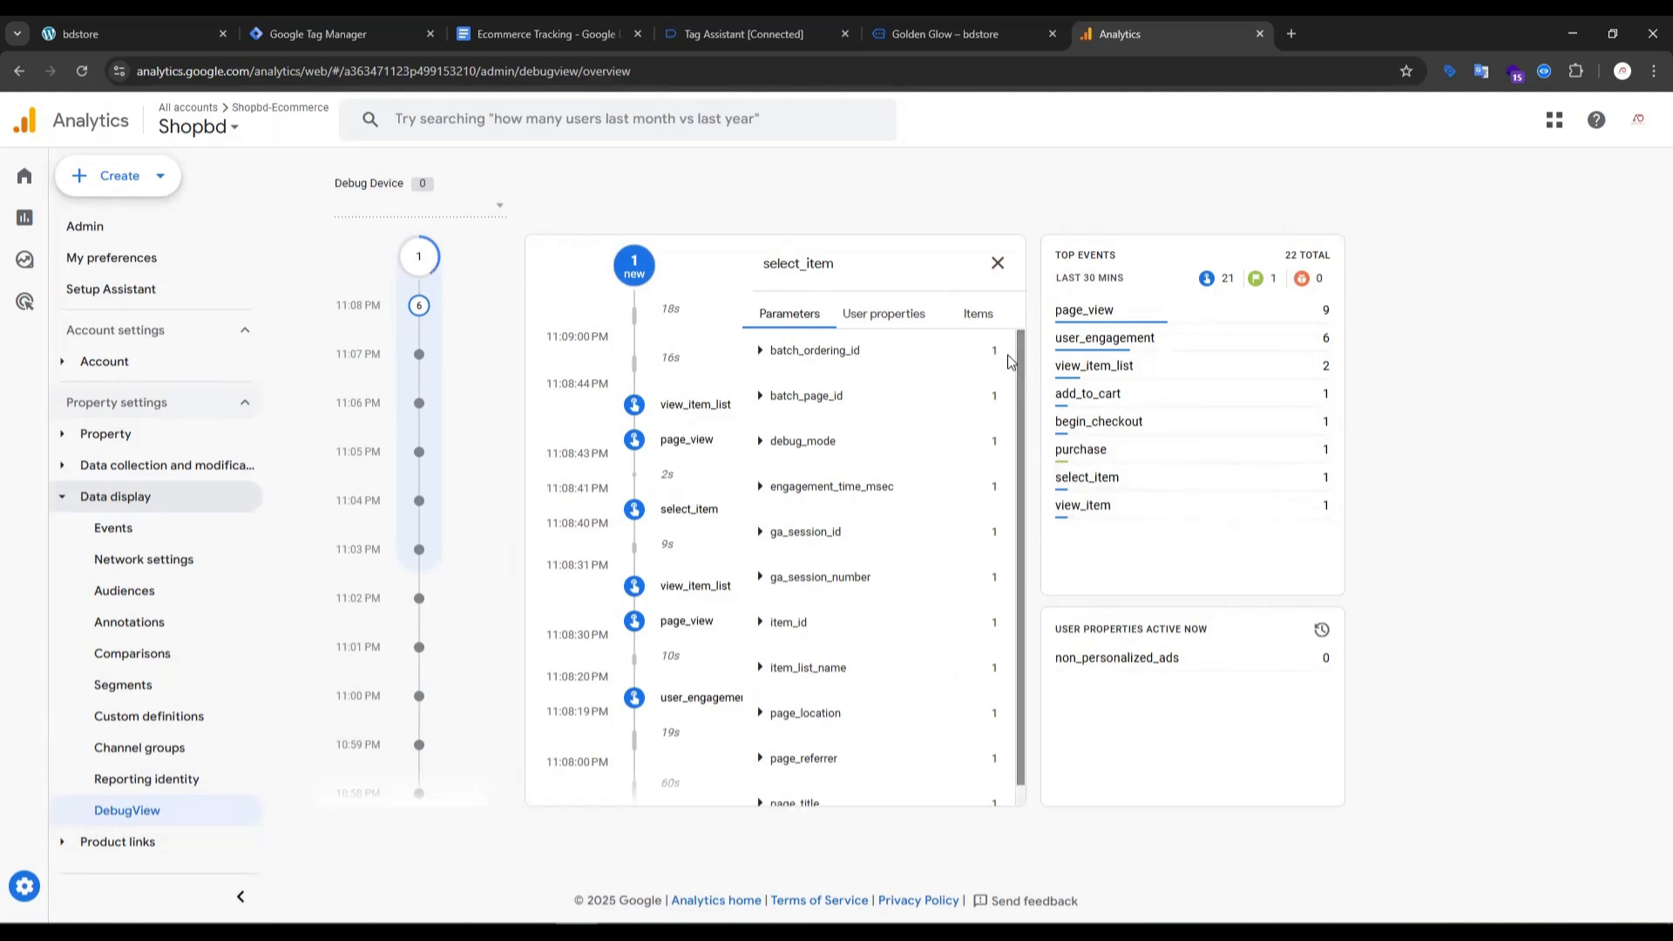
{"action": "left_click", "coordinate": [884, 331]}
{"action": "left_click", "coordinate": [970, 319]}
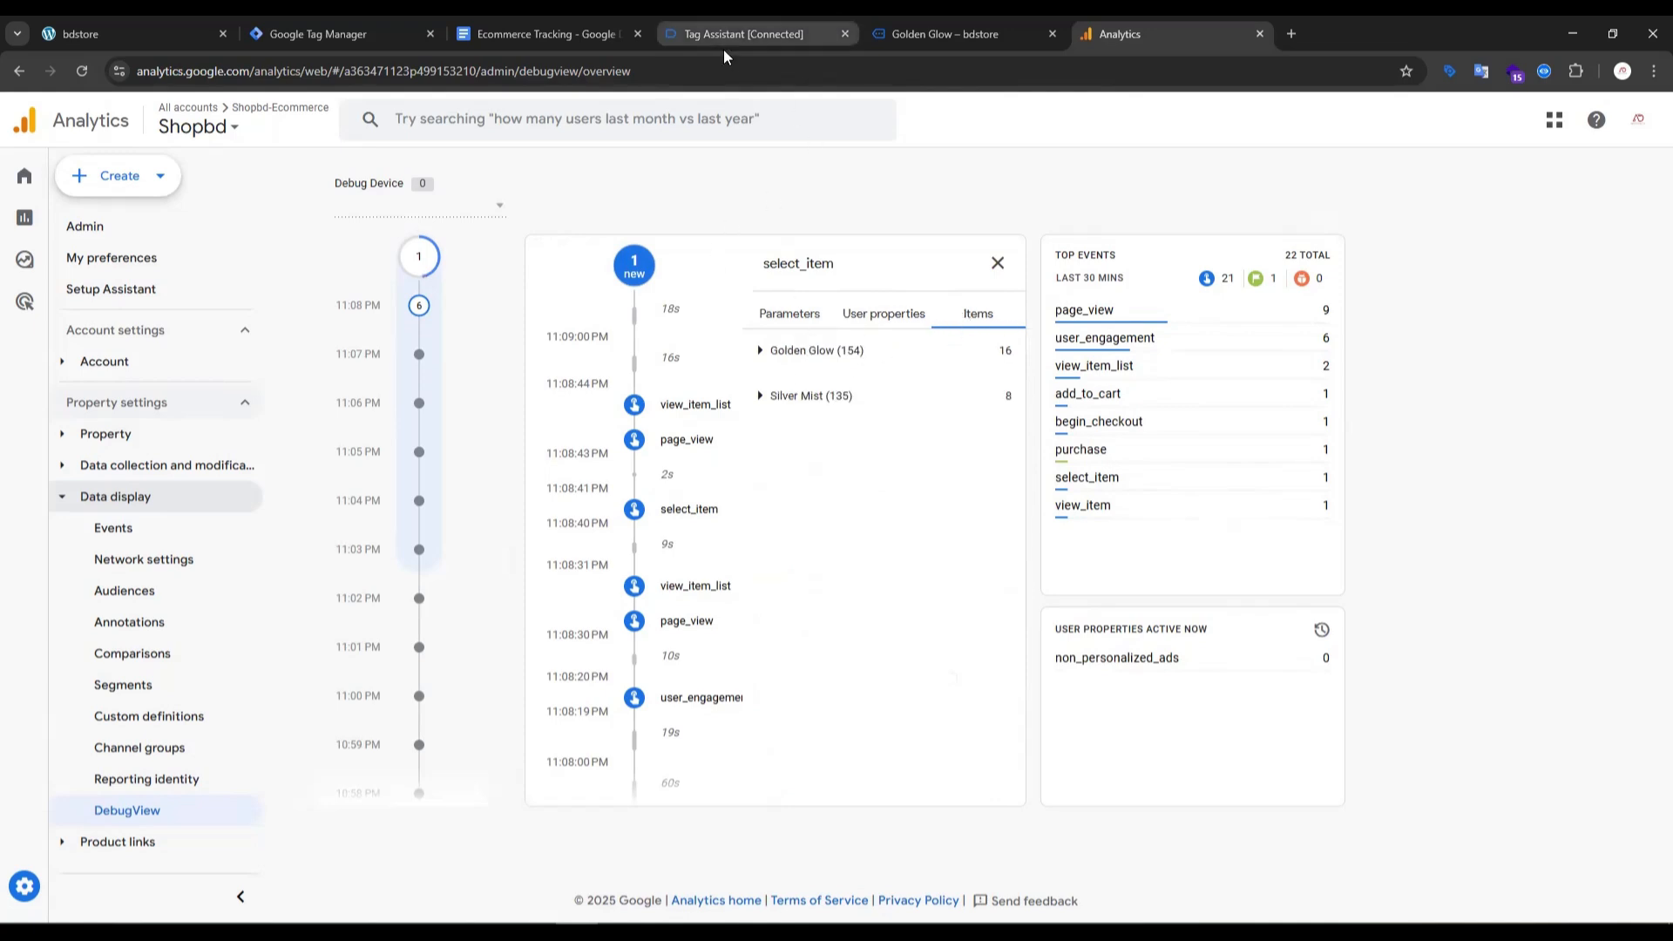
- Switch to the Ecommerce Tracking setup guide in Google Docs and review the view_item_list, select_item, add_payment_info and add_shipping_info sections
{"action": "left_click", "coordinate": [699, 37]}
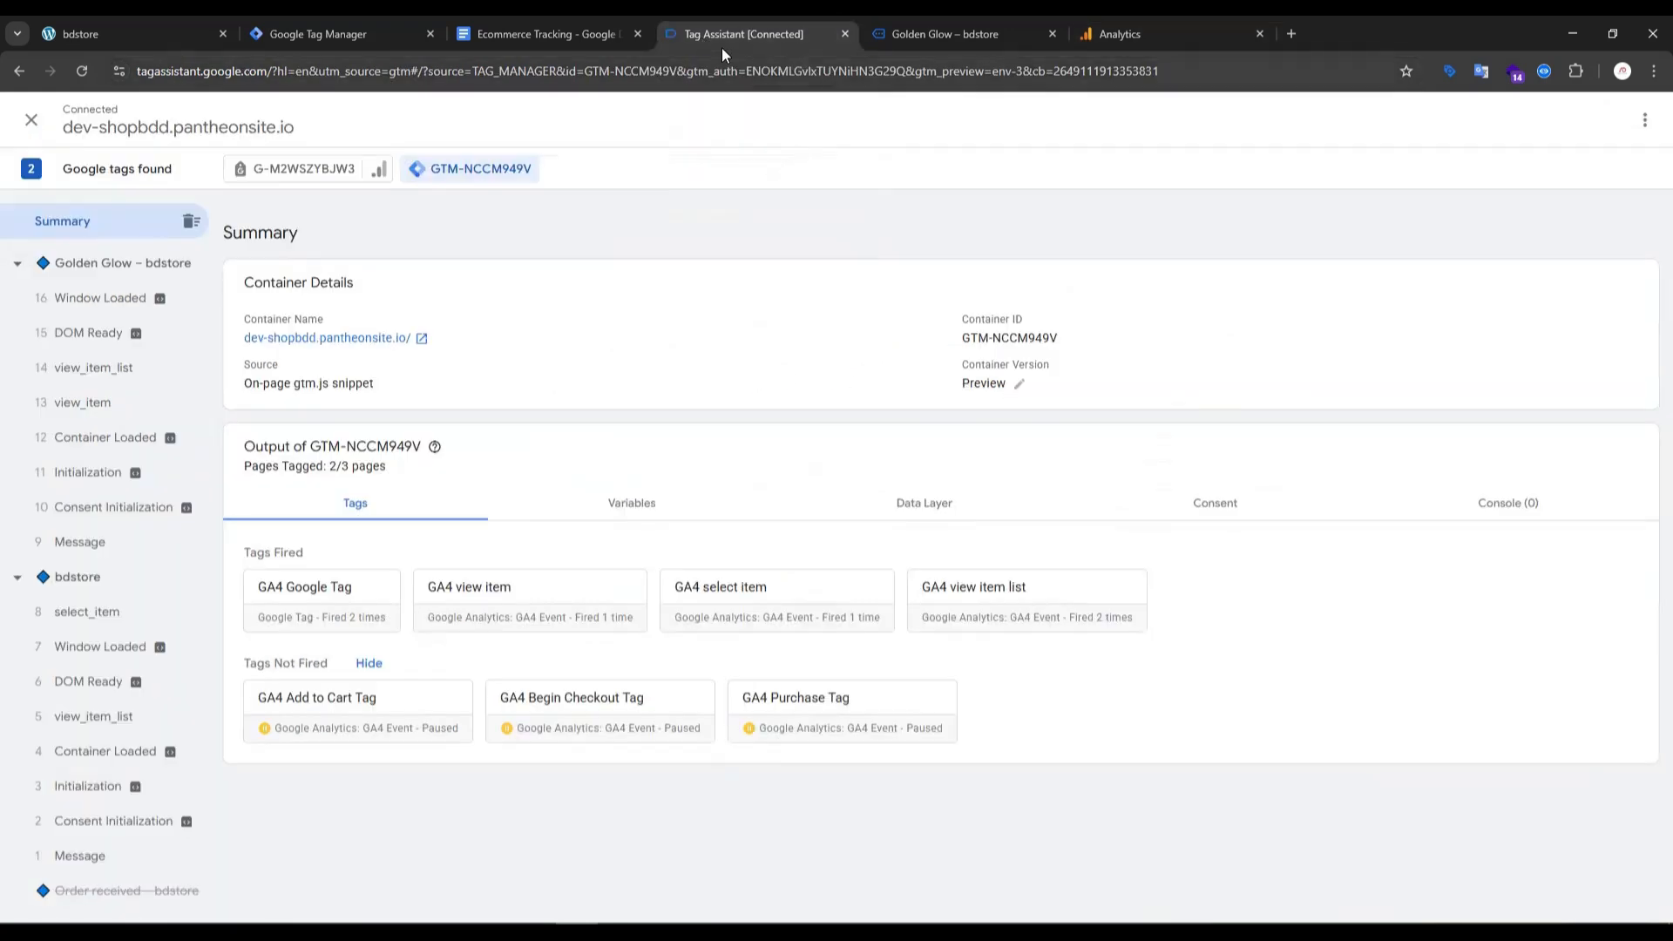
{"action": "left_click", "coordinate": [589, 33]}
{"action": "scroll", "coordinate": [651, 513], "scroll_direction": "up", "scroll_amount": 3}
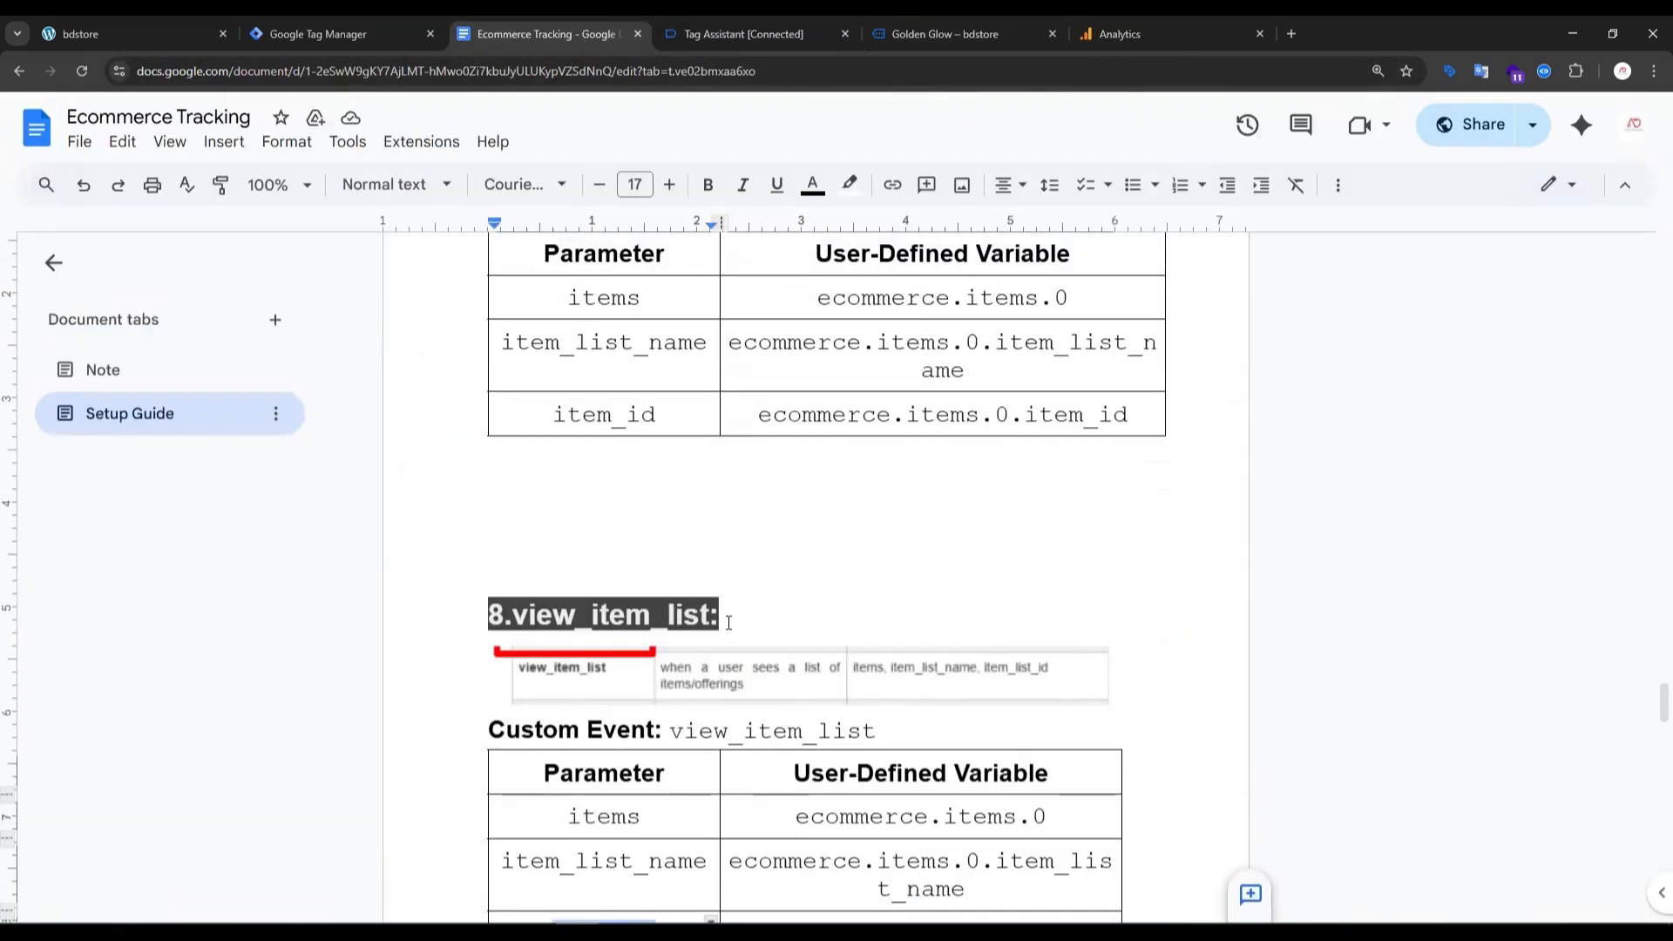
{"action": "left_click_drag", "start_coordinate": [718, 616], "coordinate": [486, 615]}
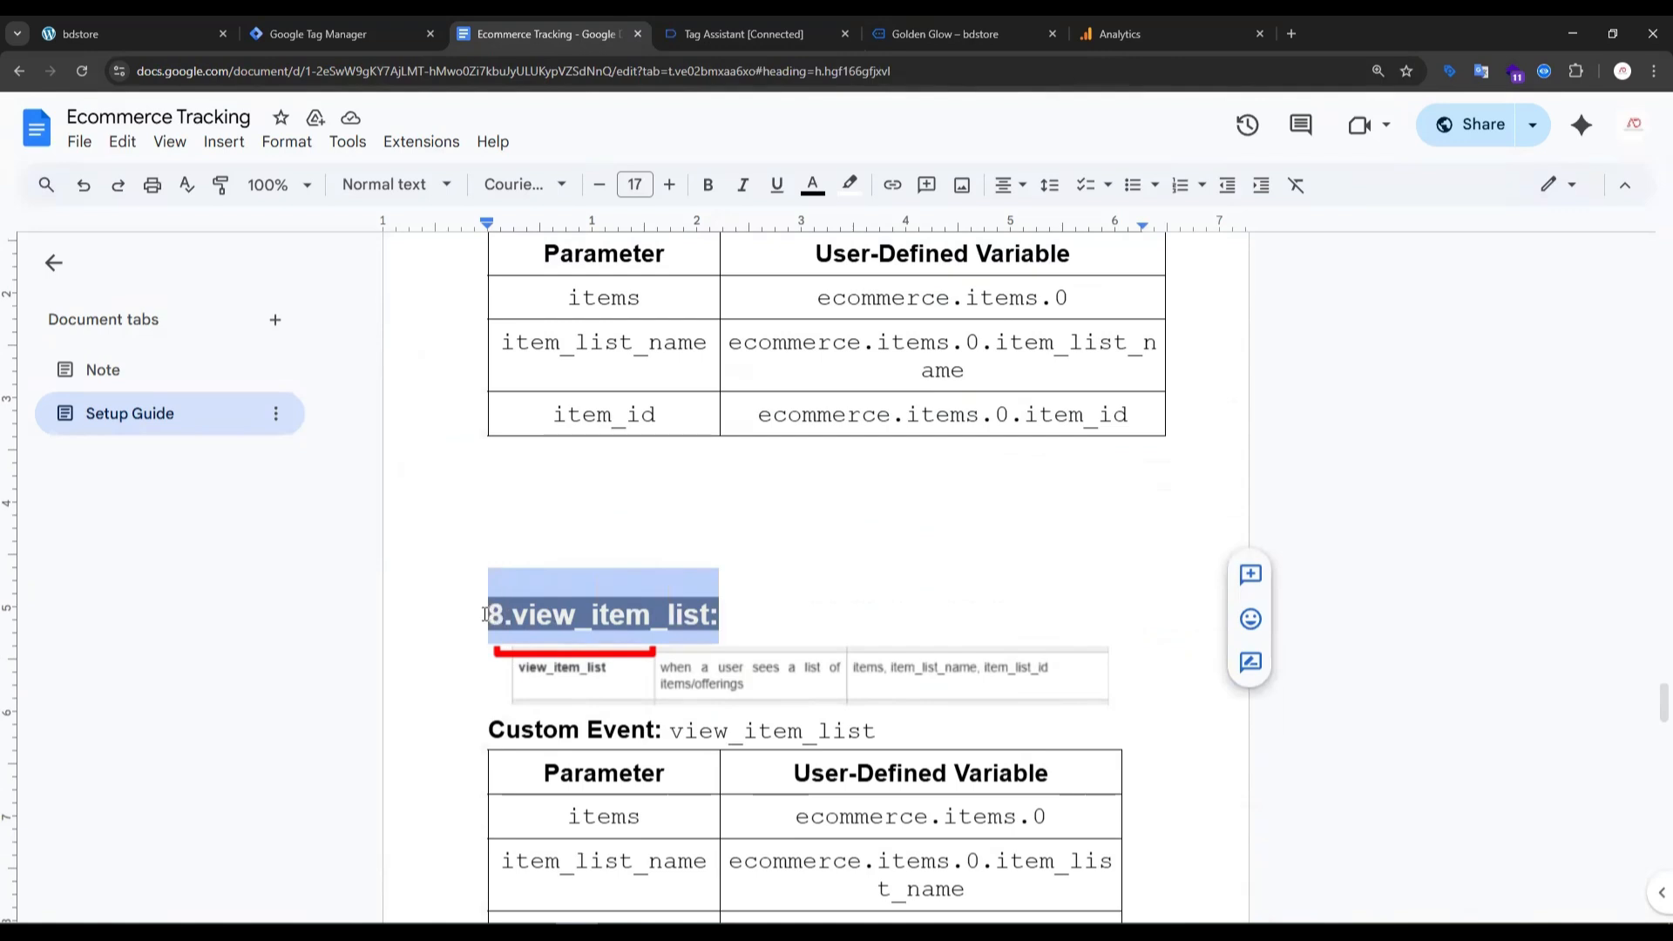
{"action": "scroll", "coordinate": [506, 523], "scroll_direction": "up", "scroll_amount": 1}
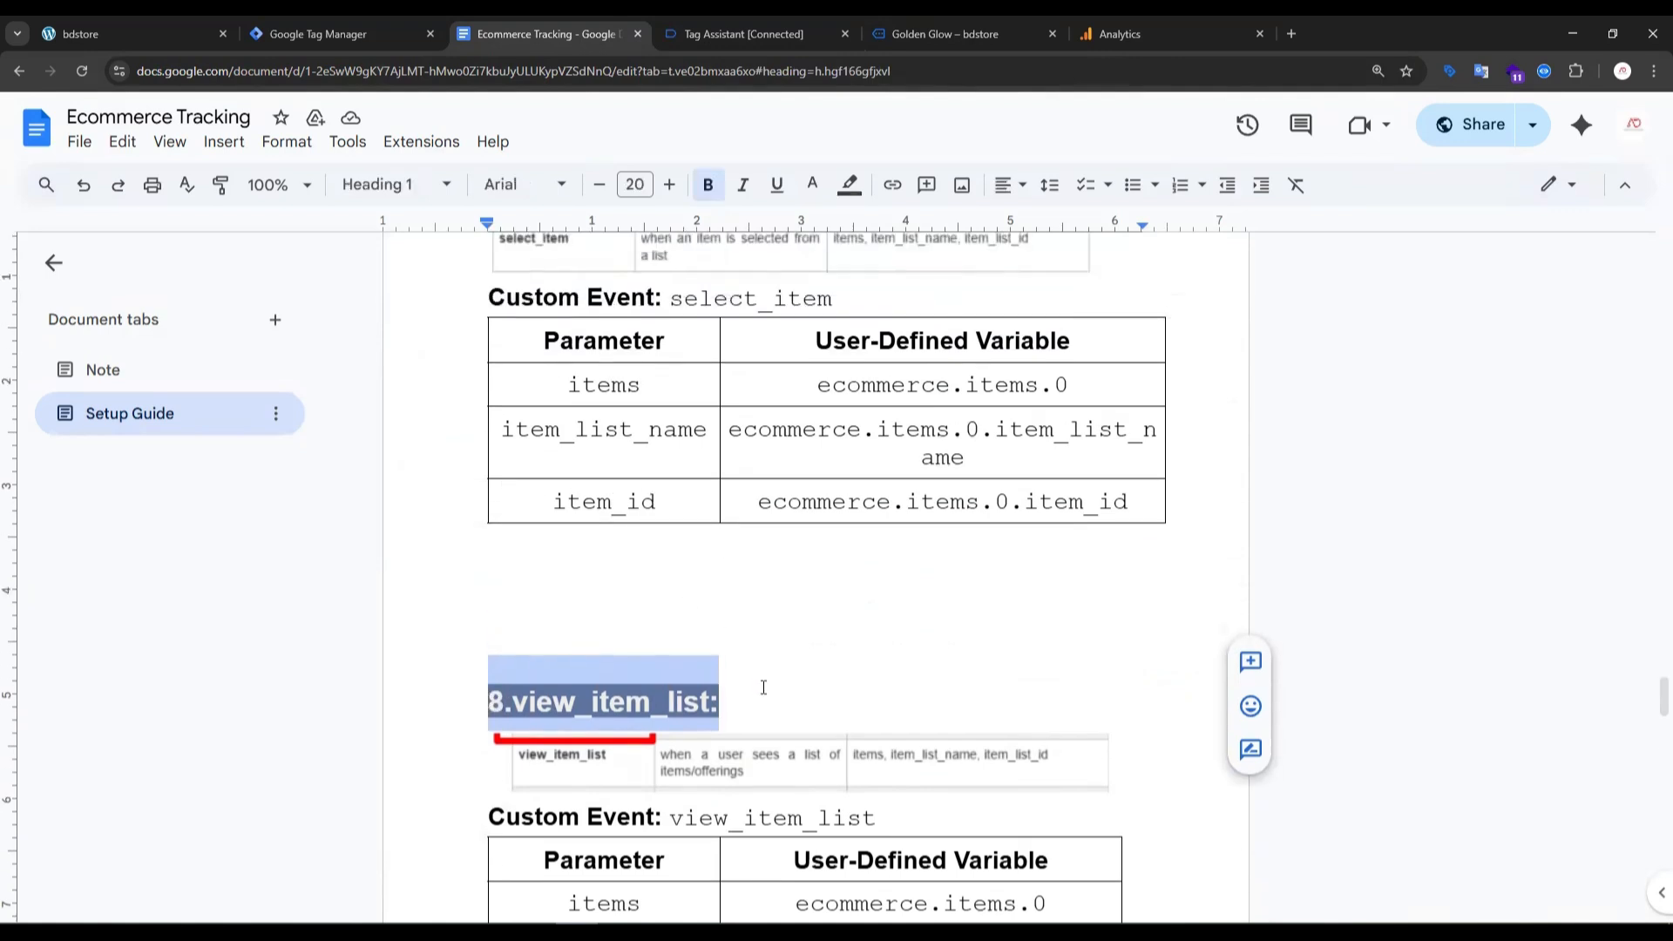
{"action": "scroll", "coordinate": [779, 617], "scroll_direction": "up", "scroll_amount": 15}
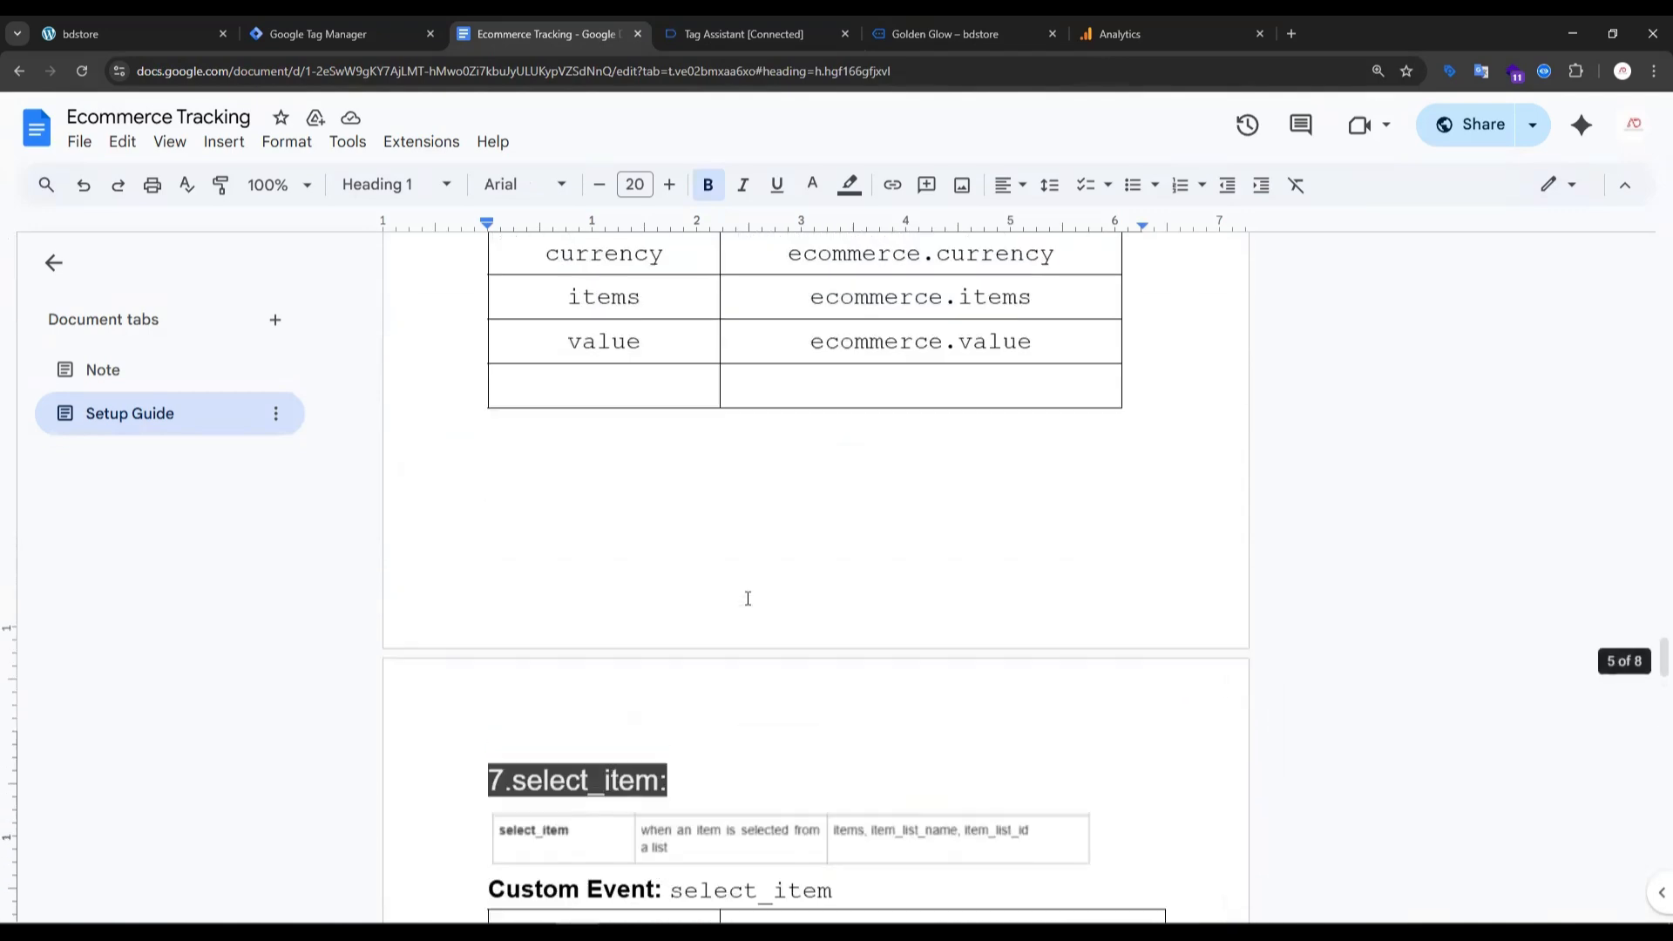
{"action": "scroll", "coordinate": [711, 646], "scroll_direction": "up", "scroll_amount": 7}
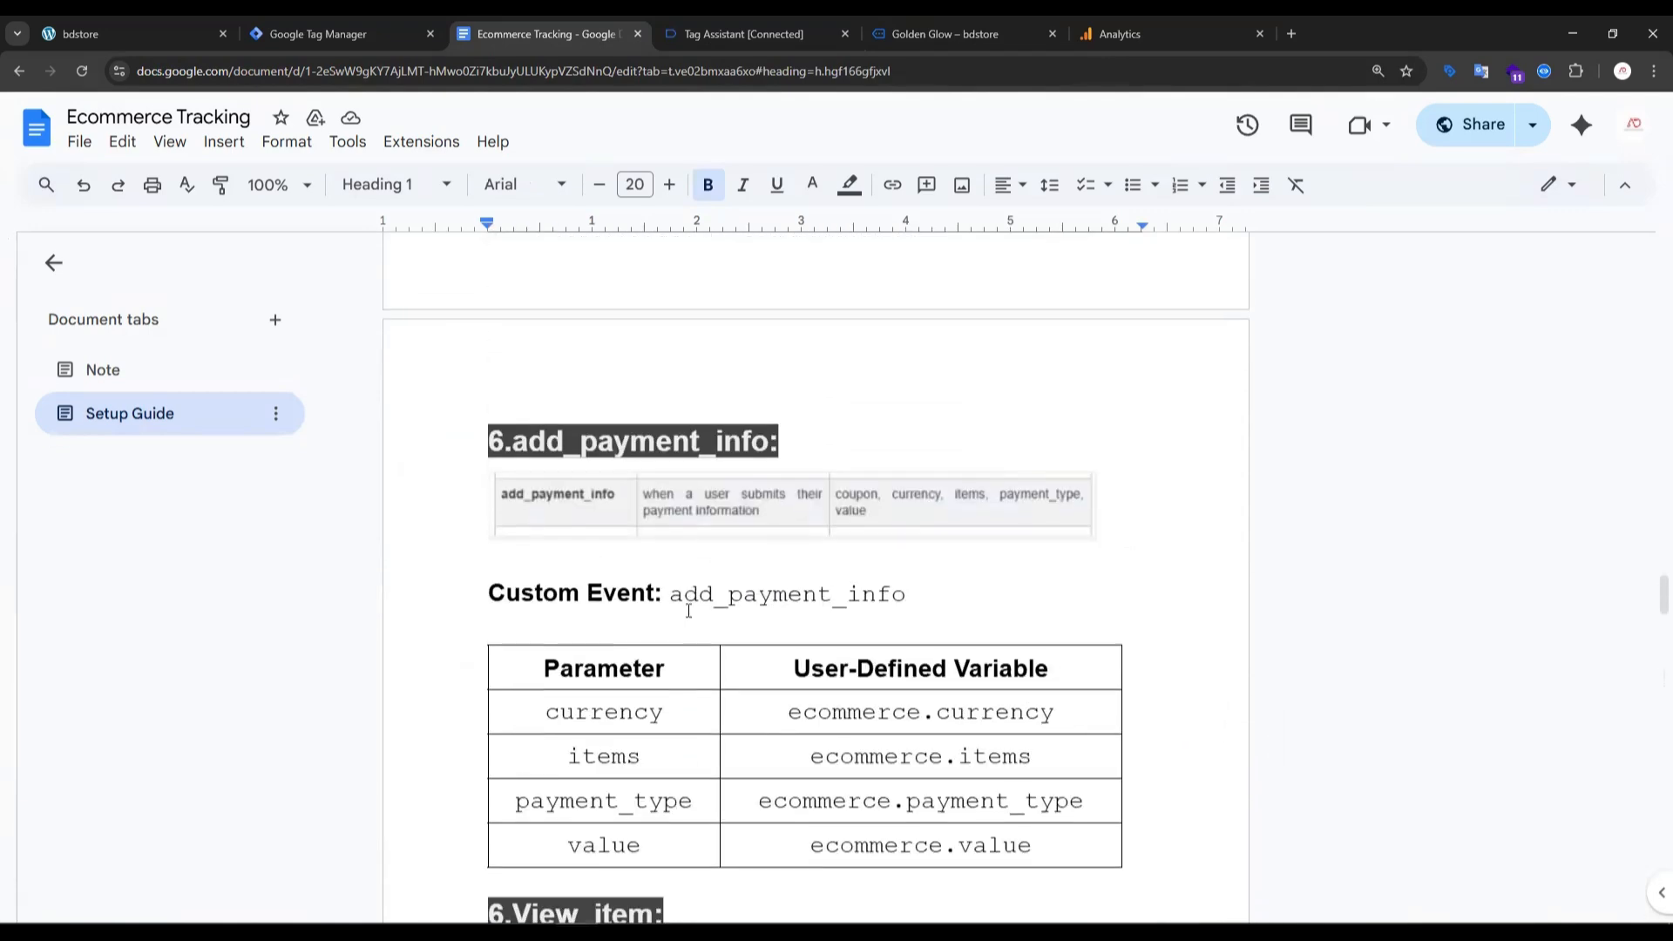
{"action": "left_click_drag", "start_coordinate": [484, 531], "coordinate": [803, 526]}
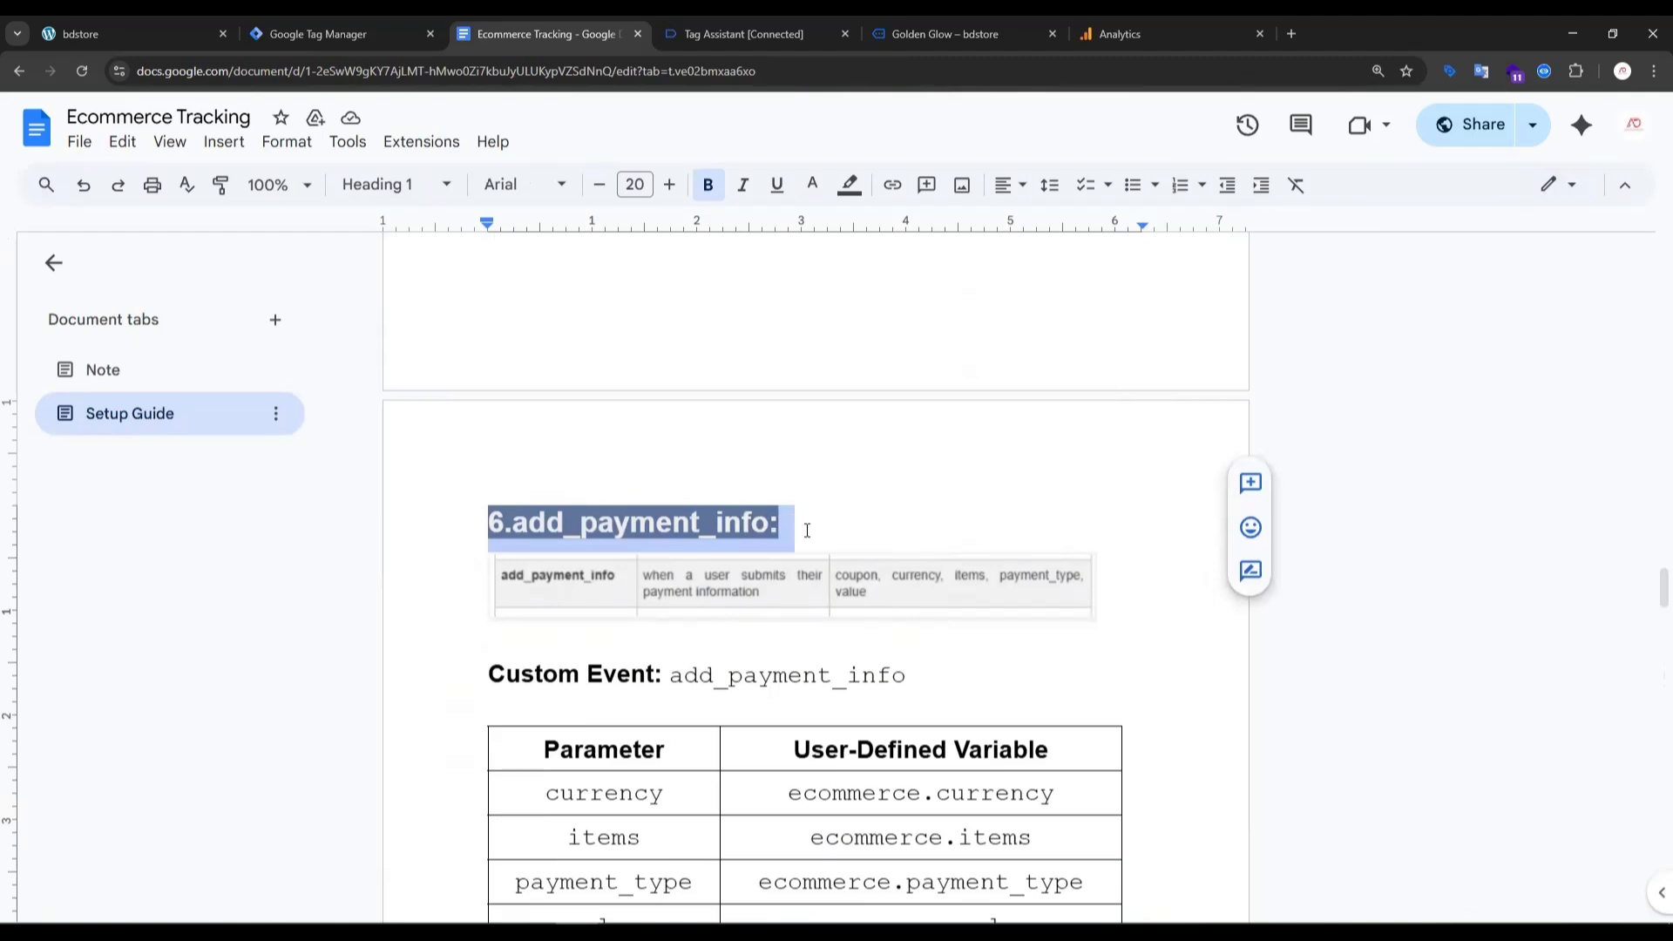
{"action": "scroll", "coordinate": [542, 624], "scroll_direction": "down", "scroll_amount": 7}
{"action": "scroll", "coordinate": [568, 593], "scroll_direction": "up", "scroll_amount": 14}
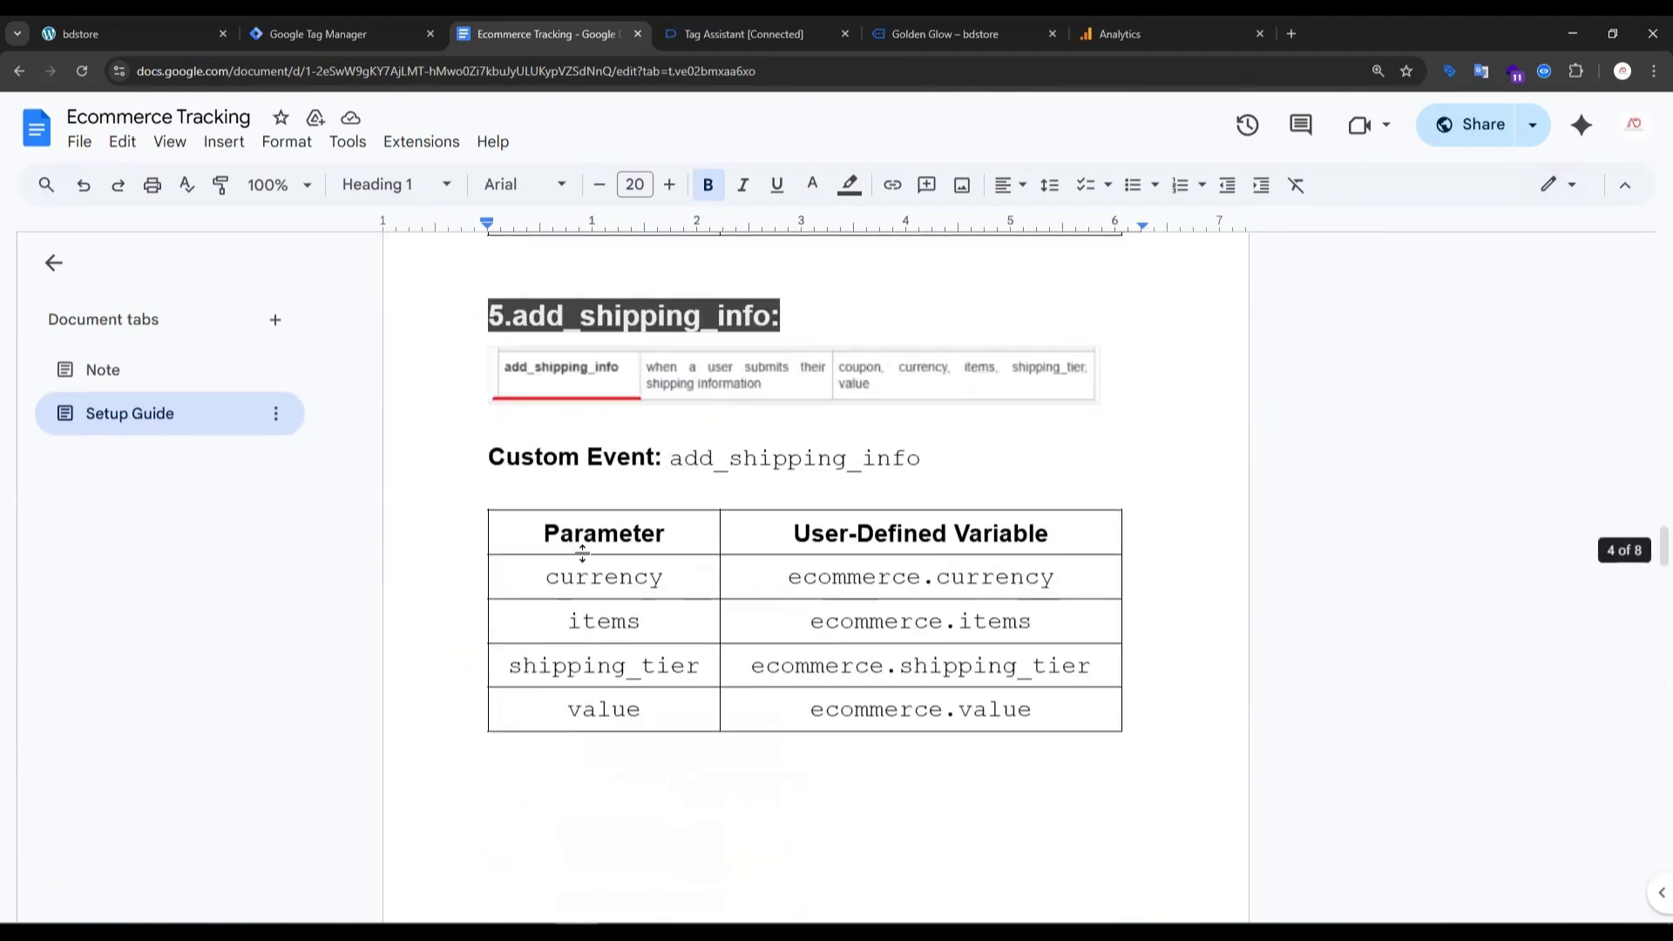
{"action": "left_click_drag", "start_coordinate": [485, 493], "coordinate": [812, 484]}
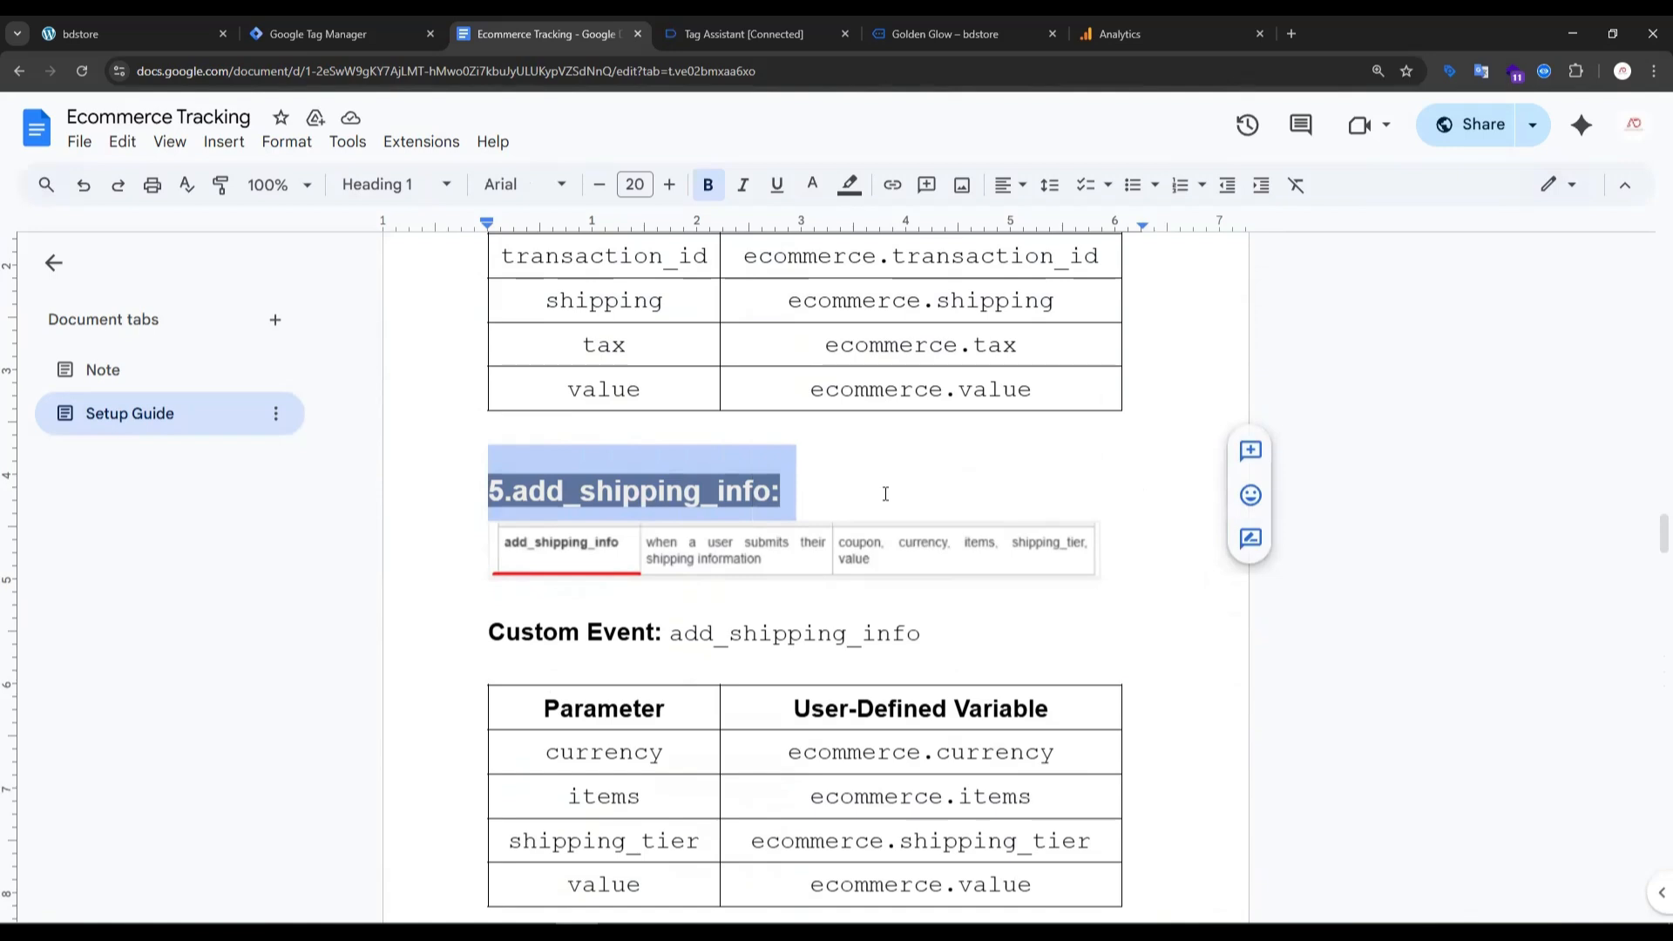
{"action": "left_click", "coordinate": [814, 489]}
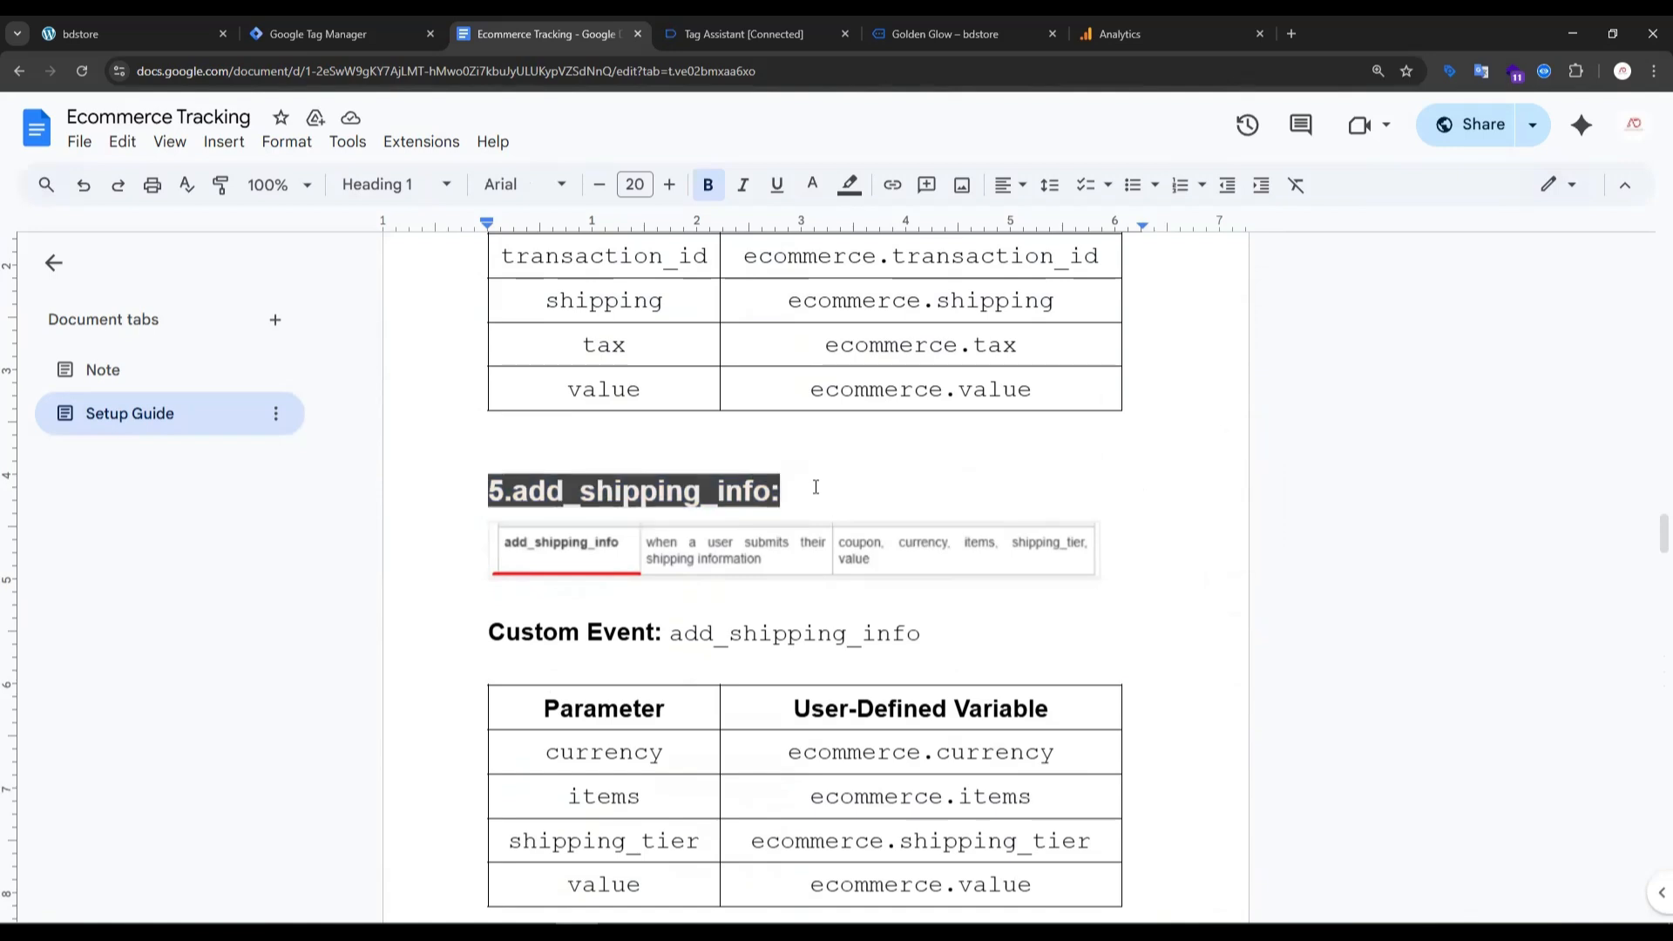